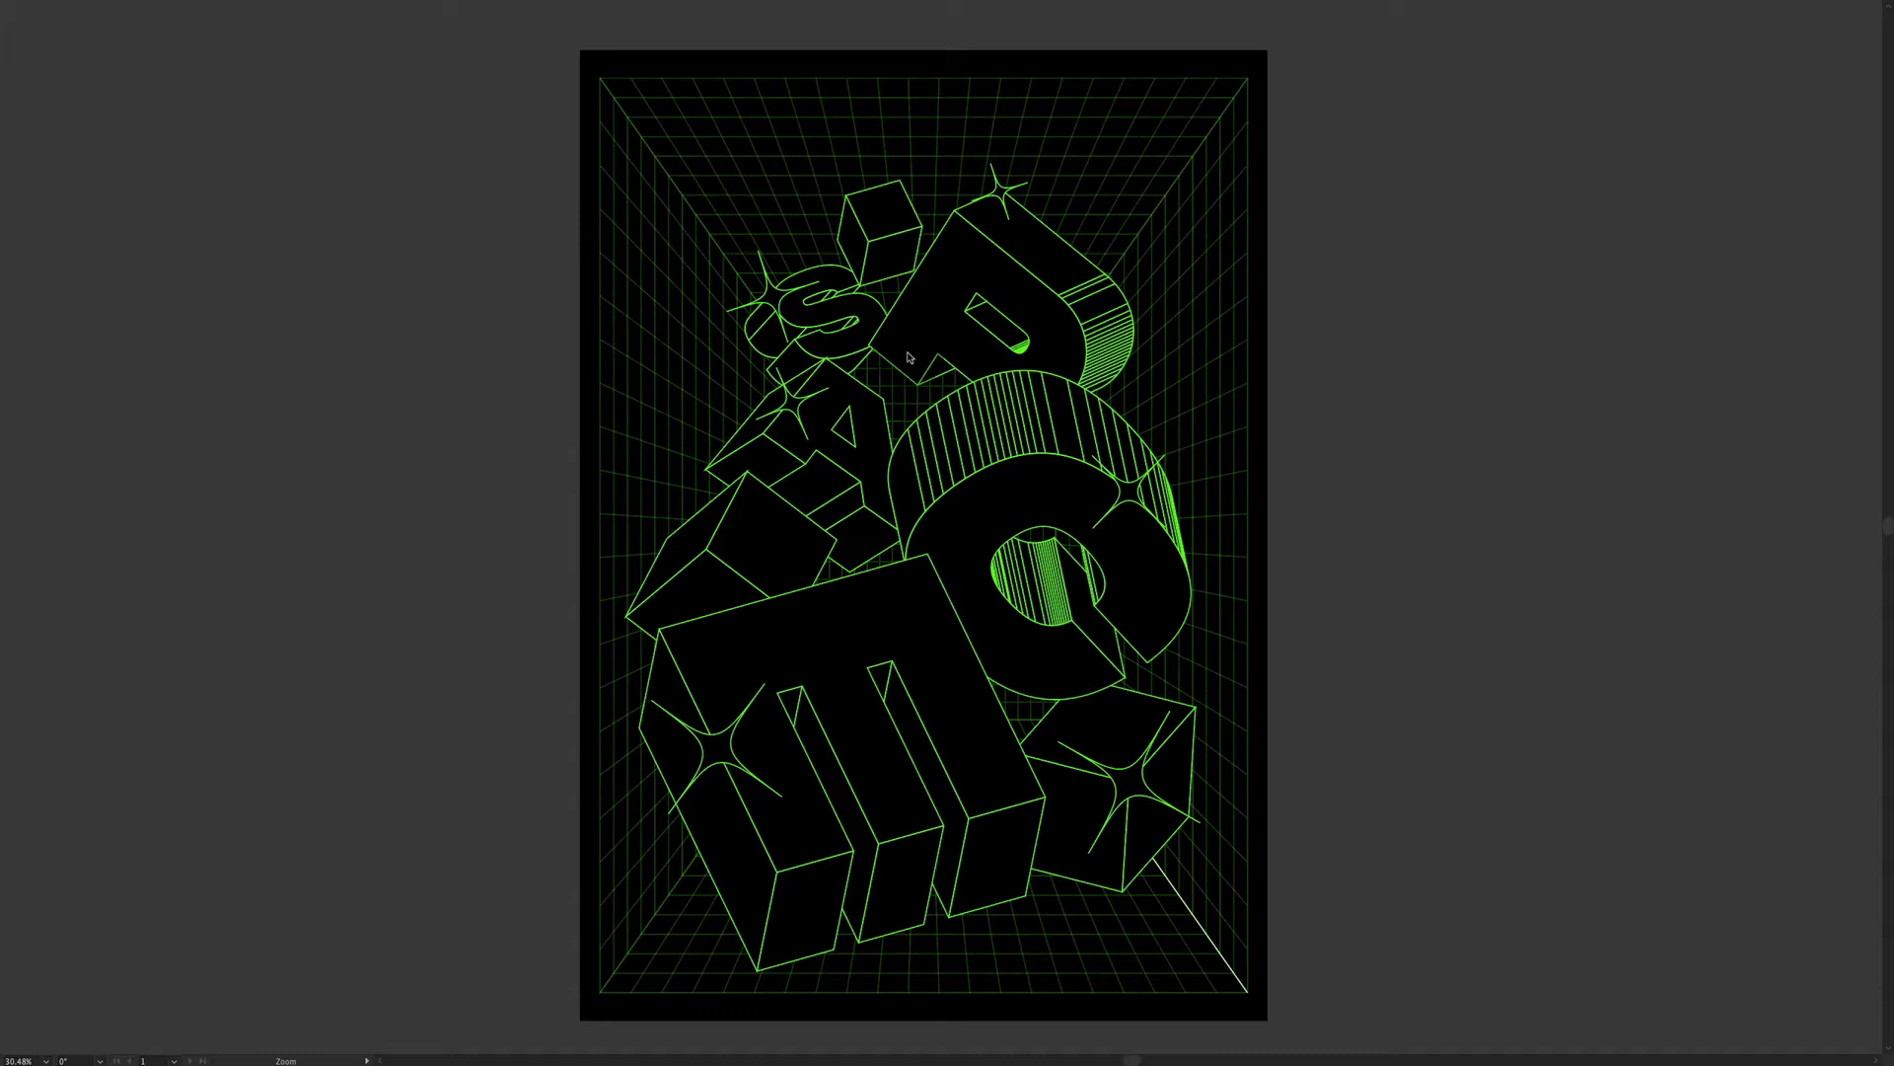
Restore the normal workspace view with its panels and move the 20.ai document window out of the way
key("Tab")
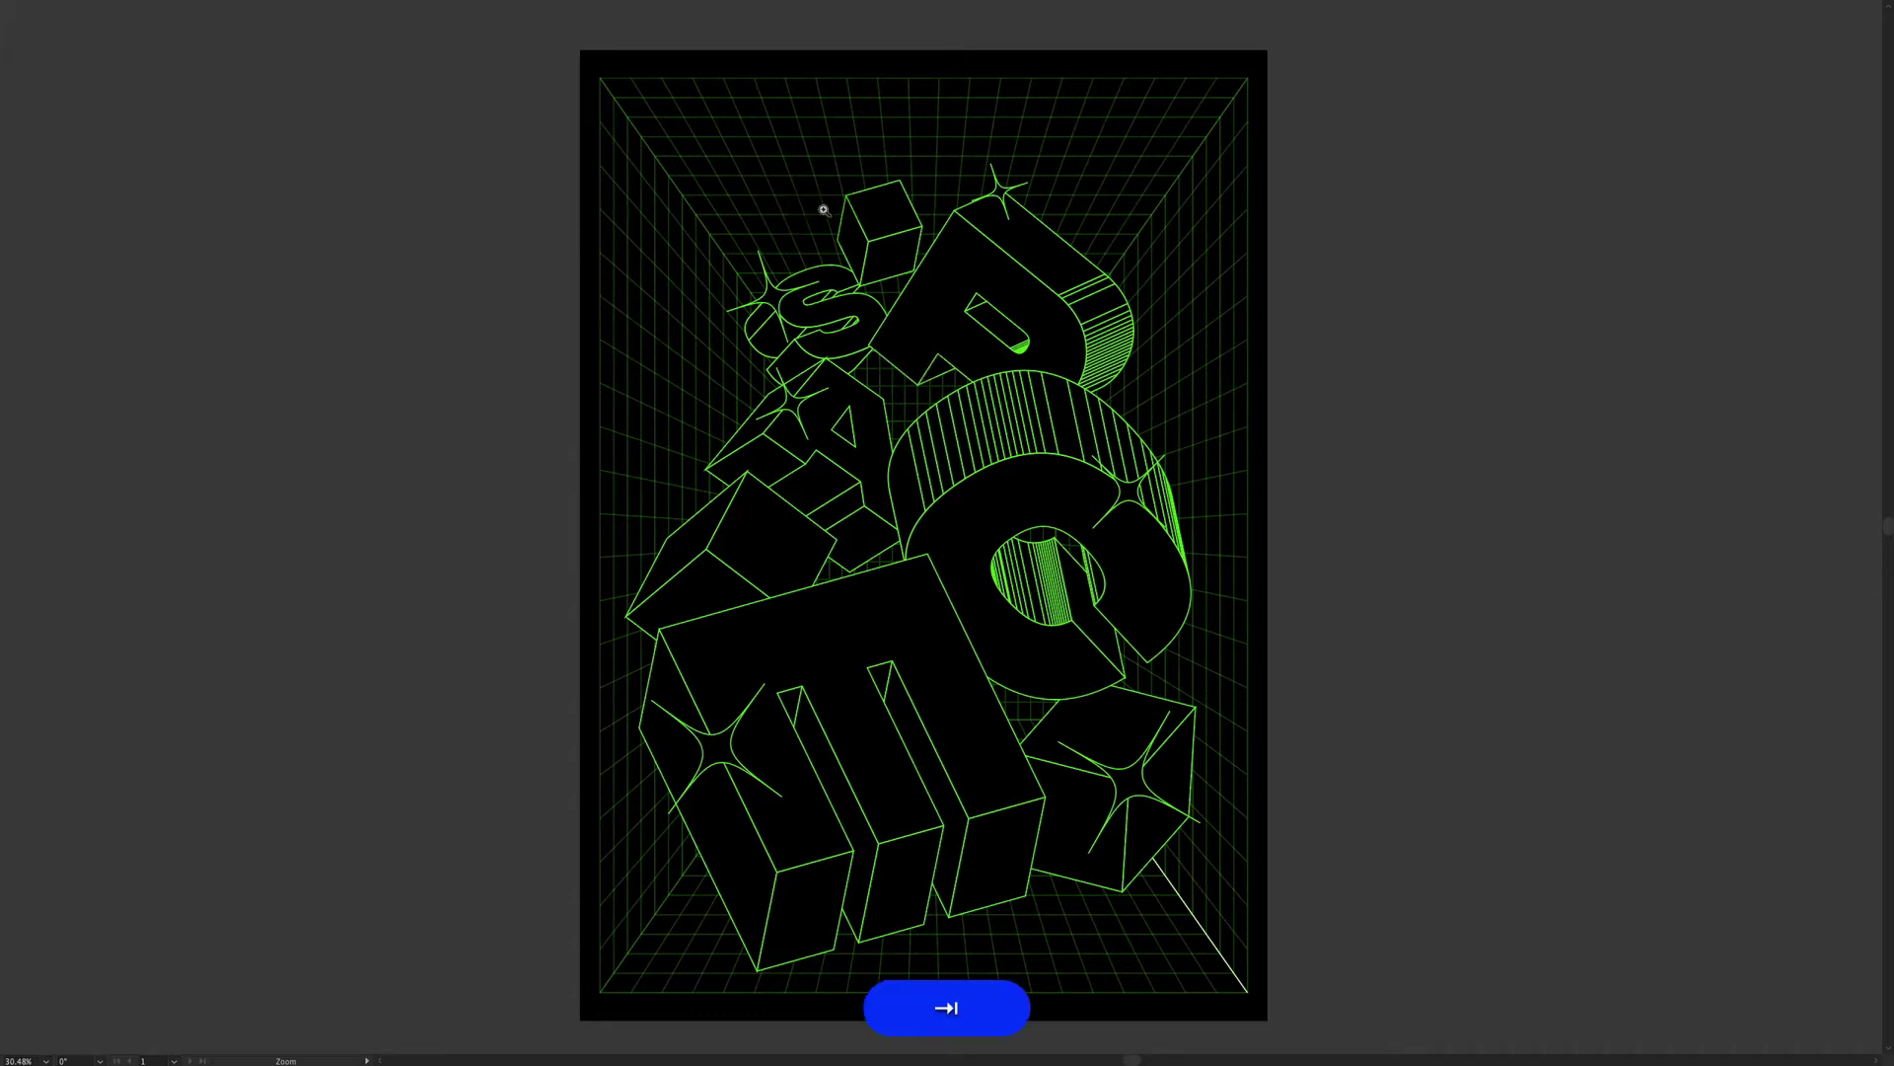
key("z")
left_click(868, 352, "alt")
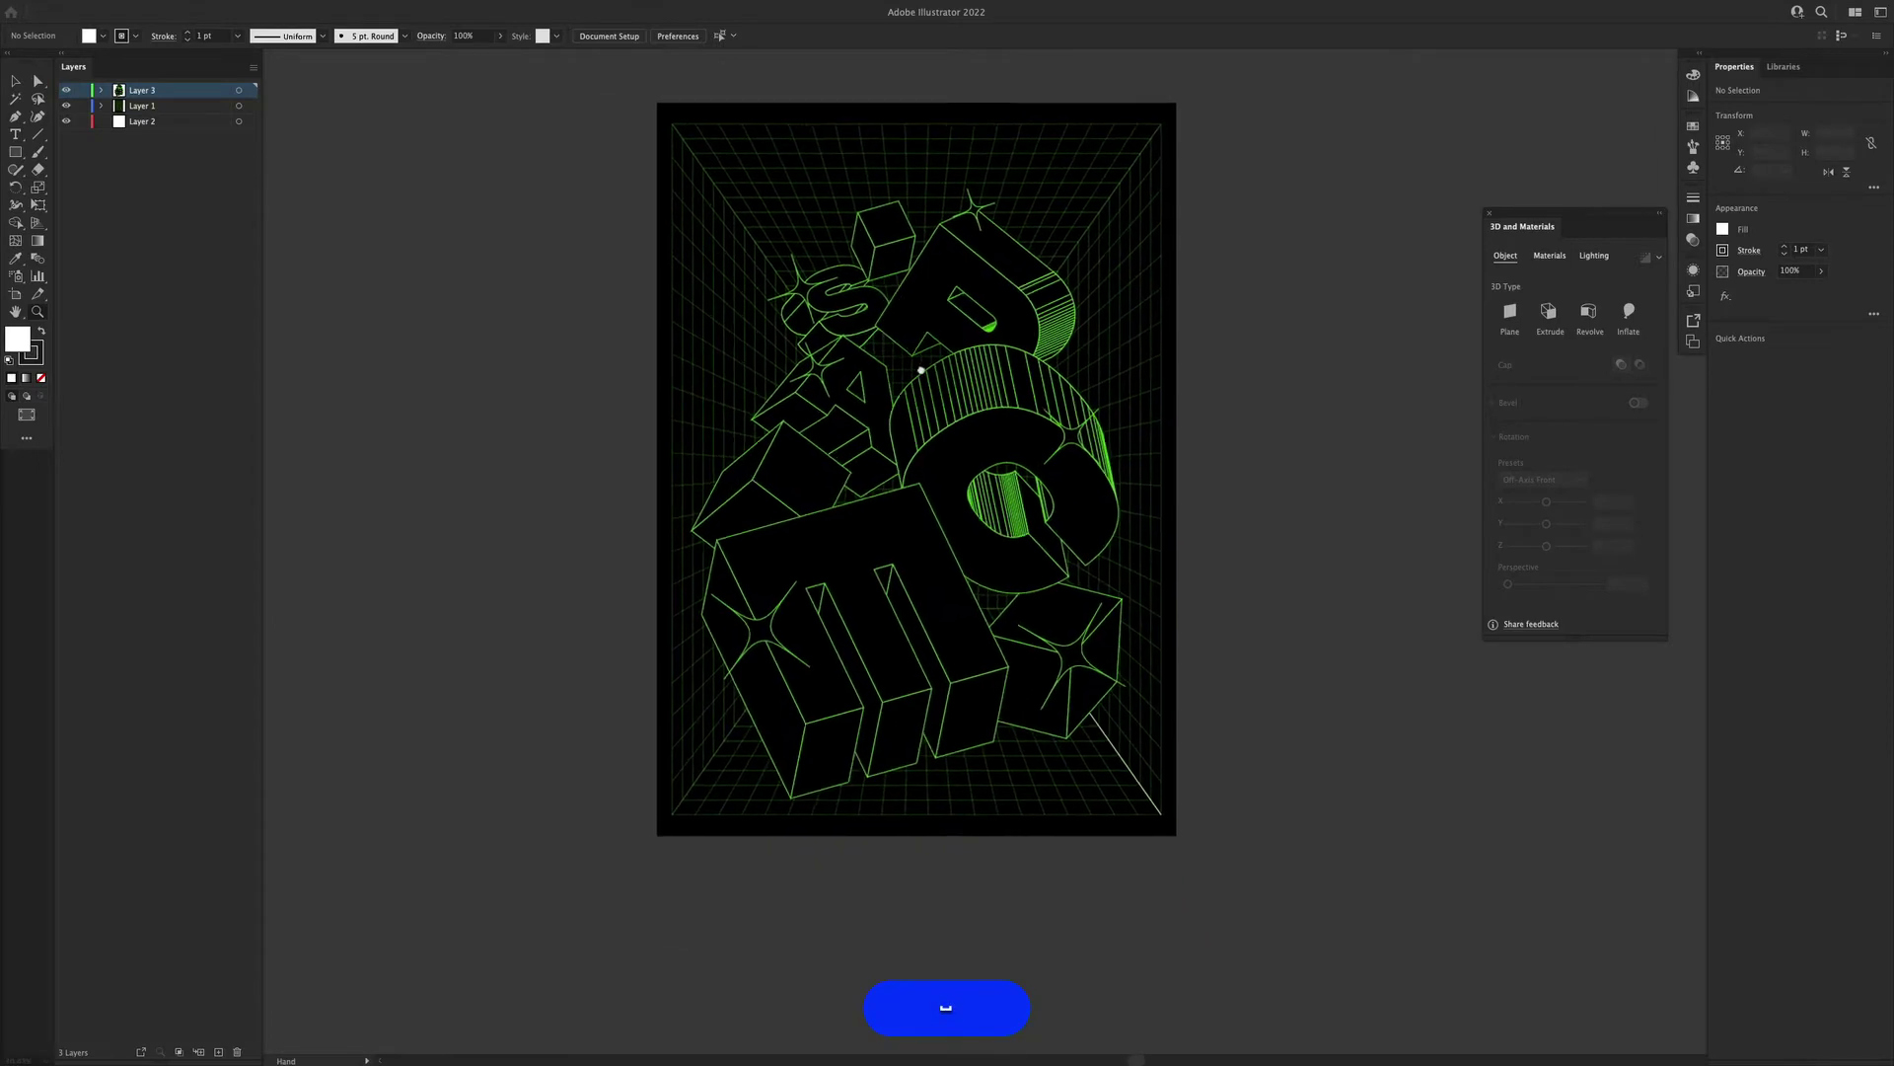
key("f")
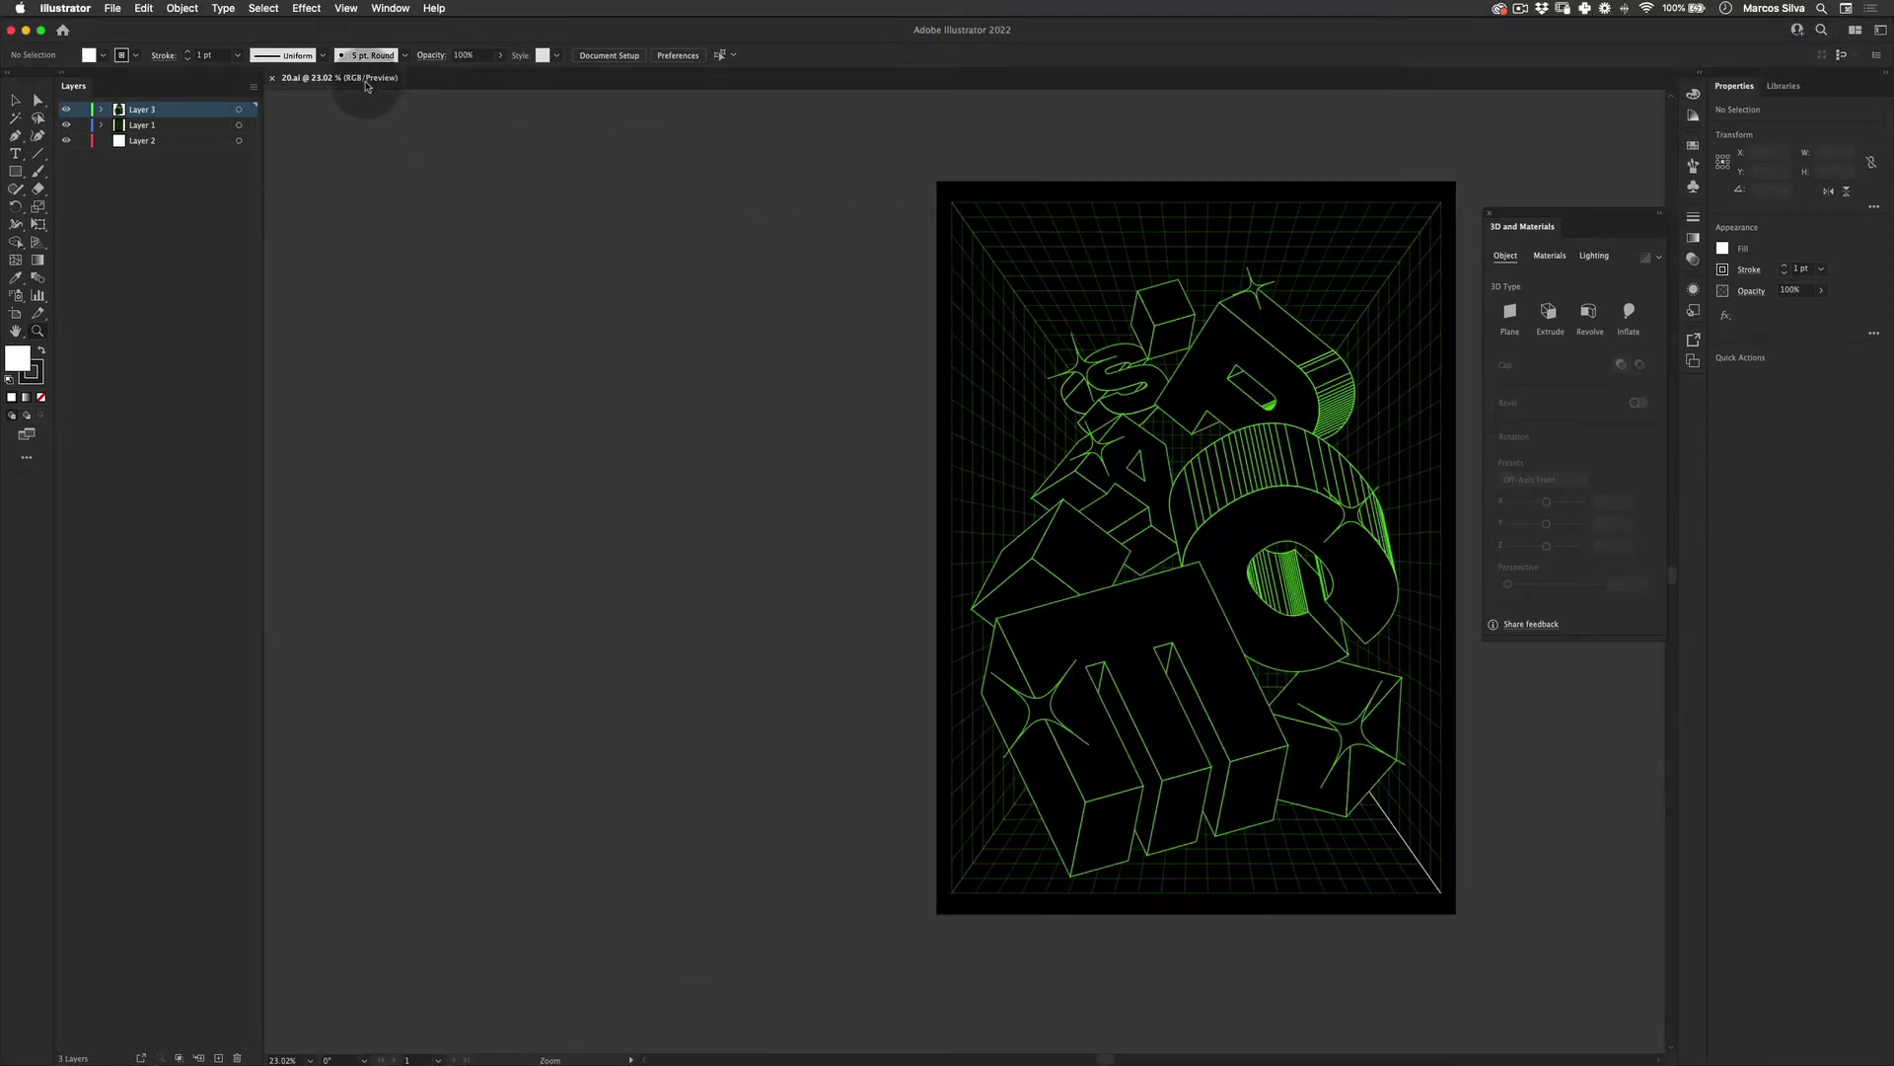
left_click_drag(364, 81, 0, 392)
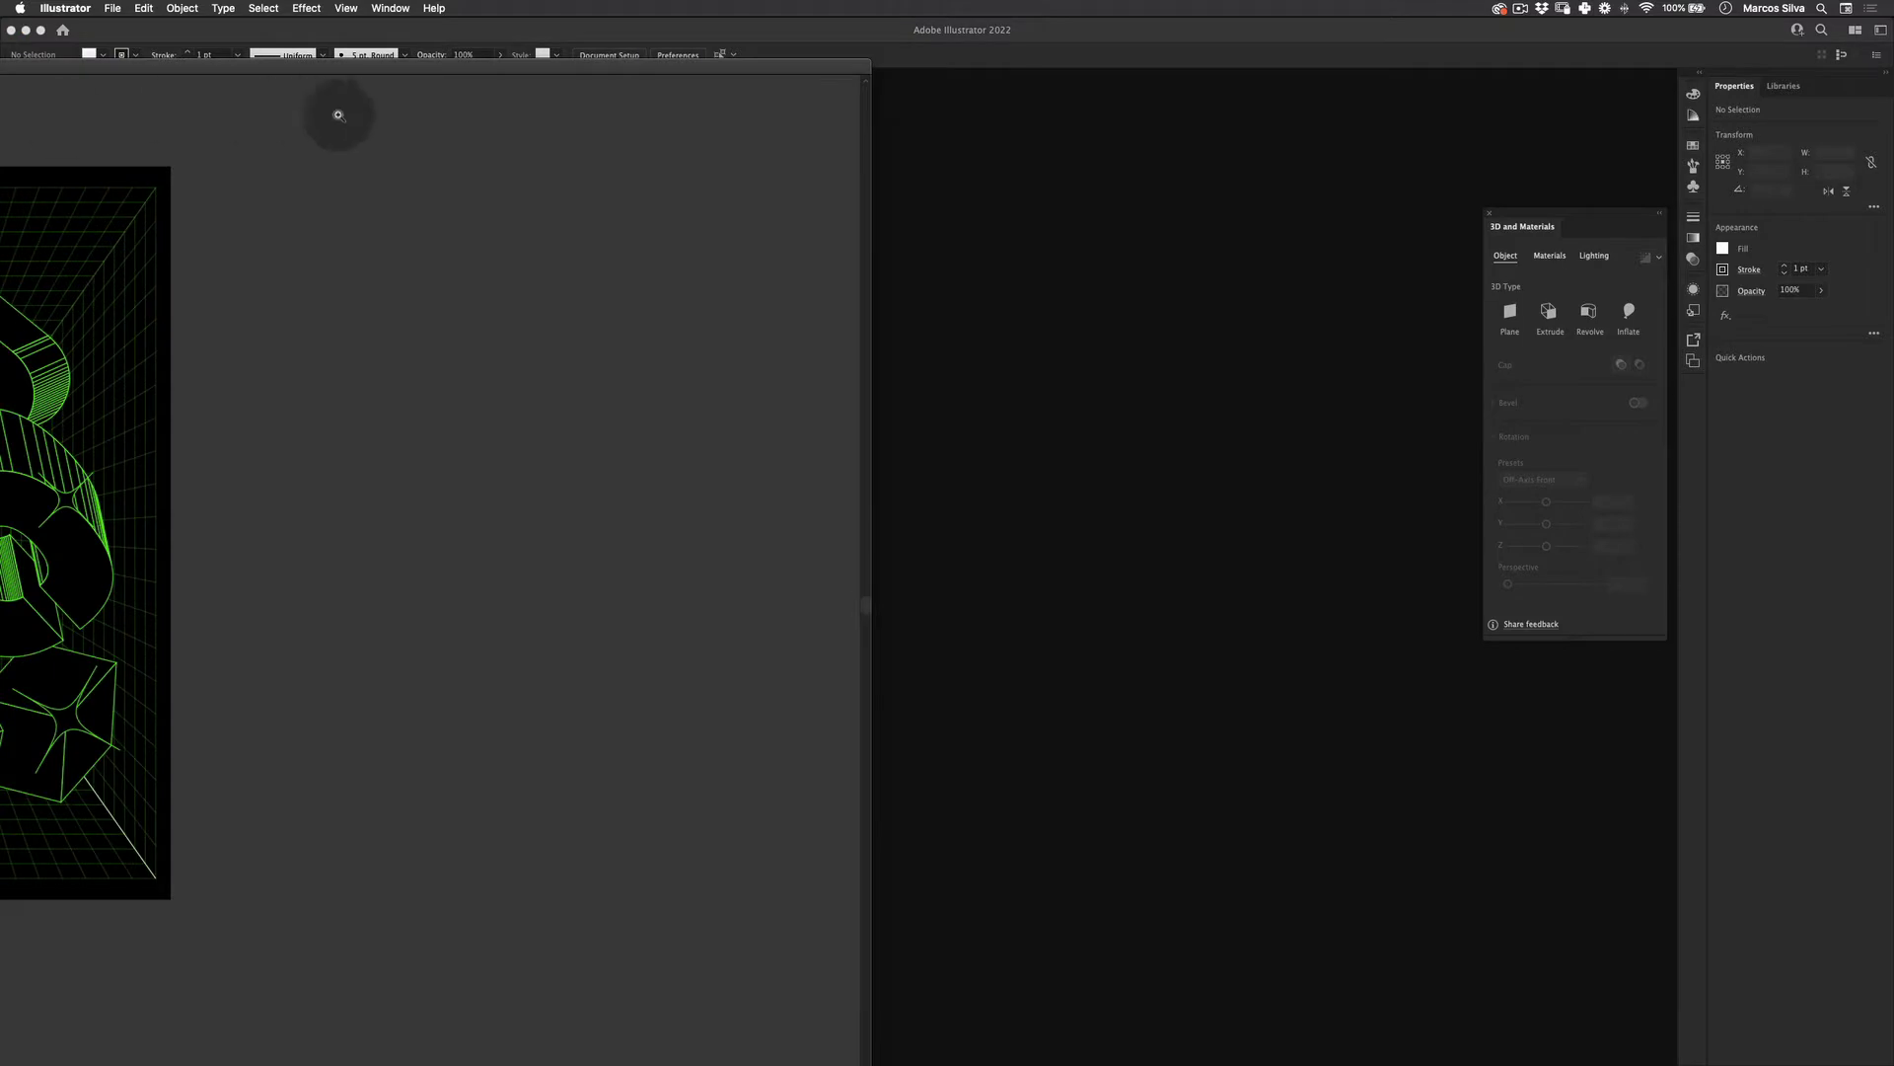
left_click_drag(337, 77, 0, 158)
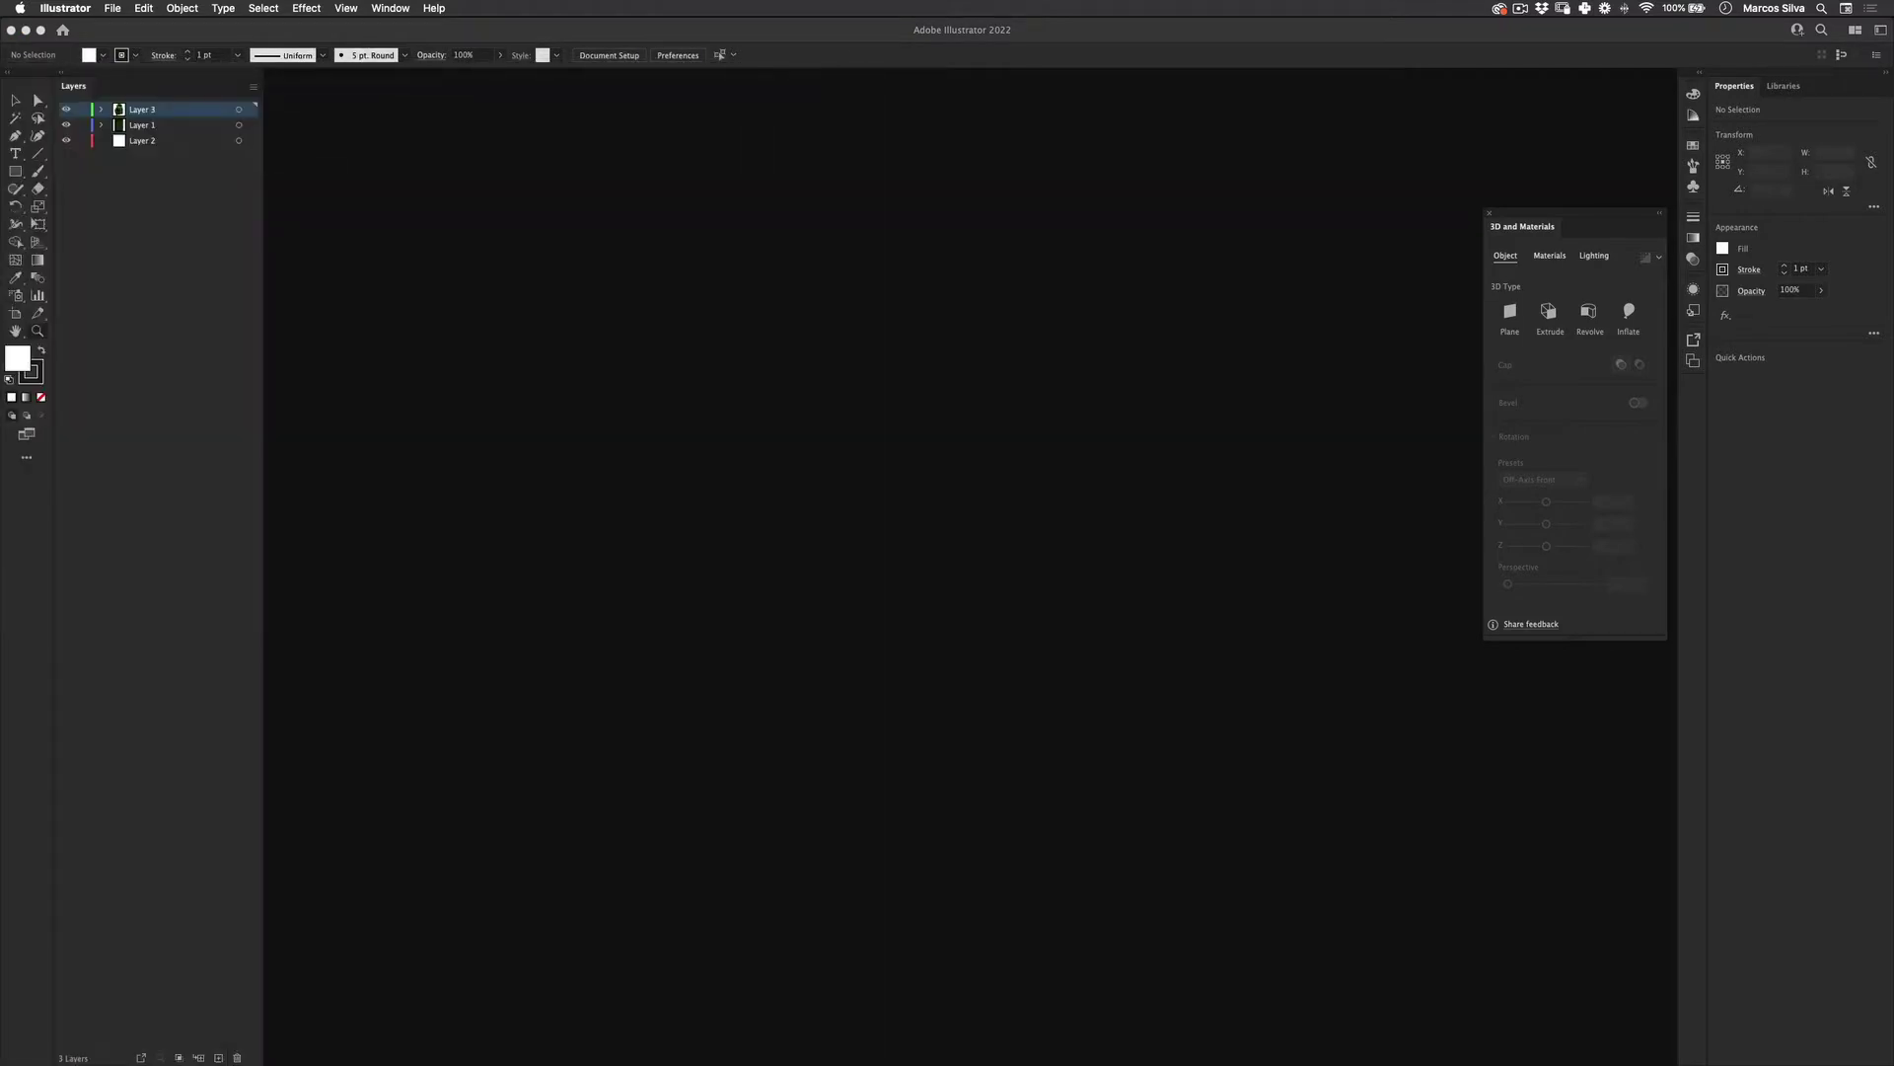
Create a new portrait RGB document 1700 px wide and 2400 px high with one artboard
key("space")
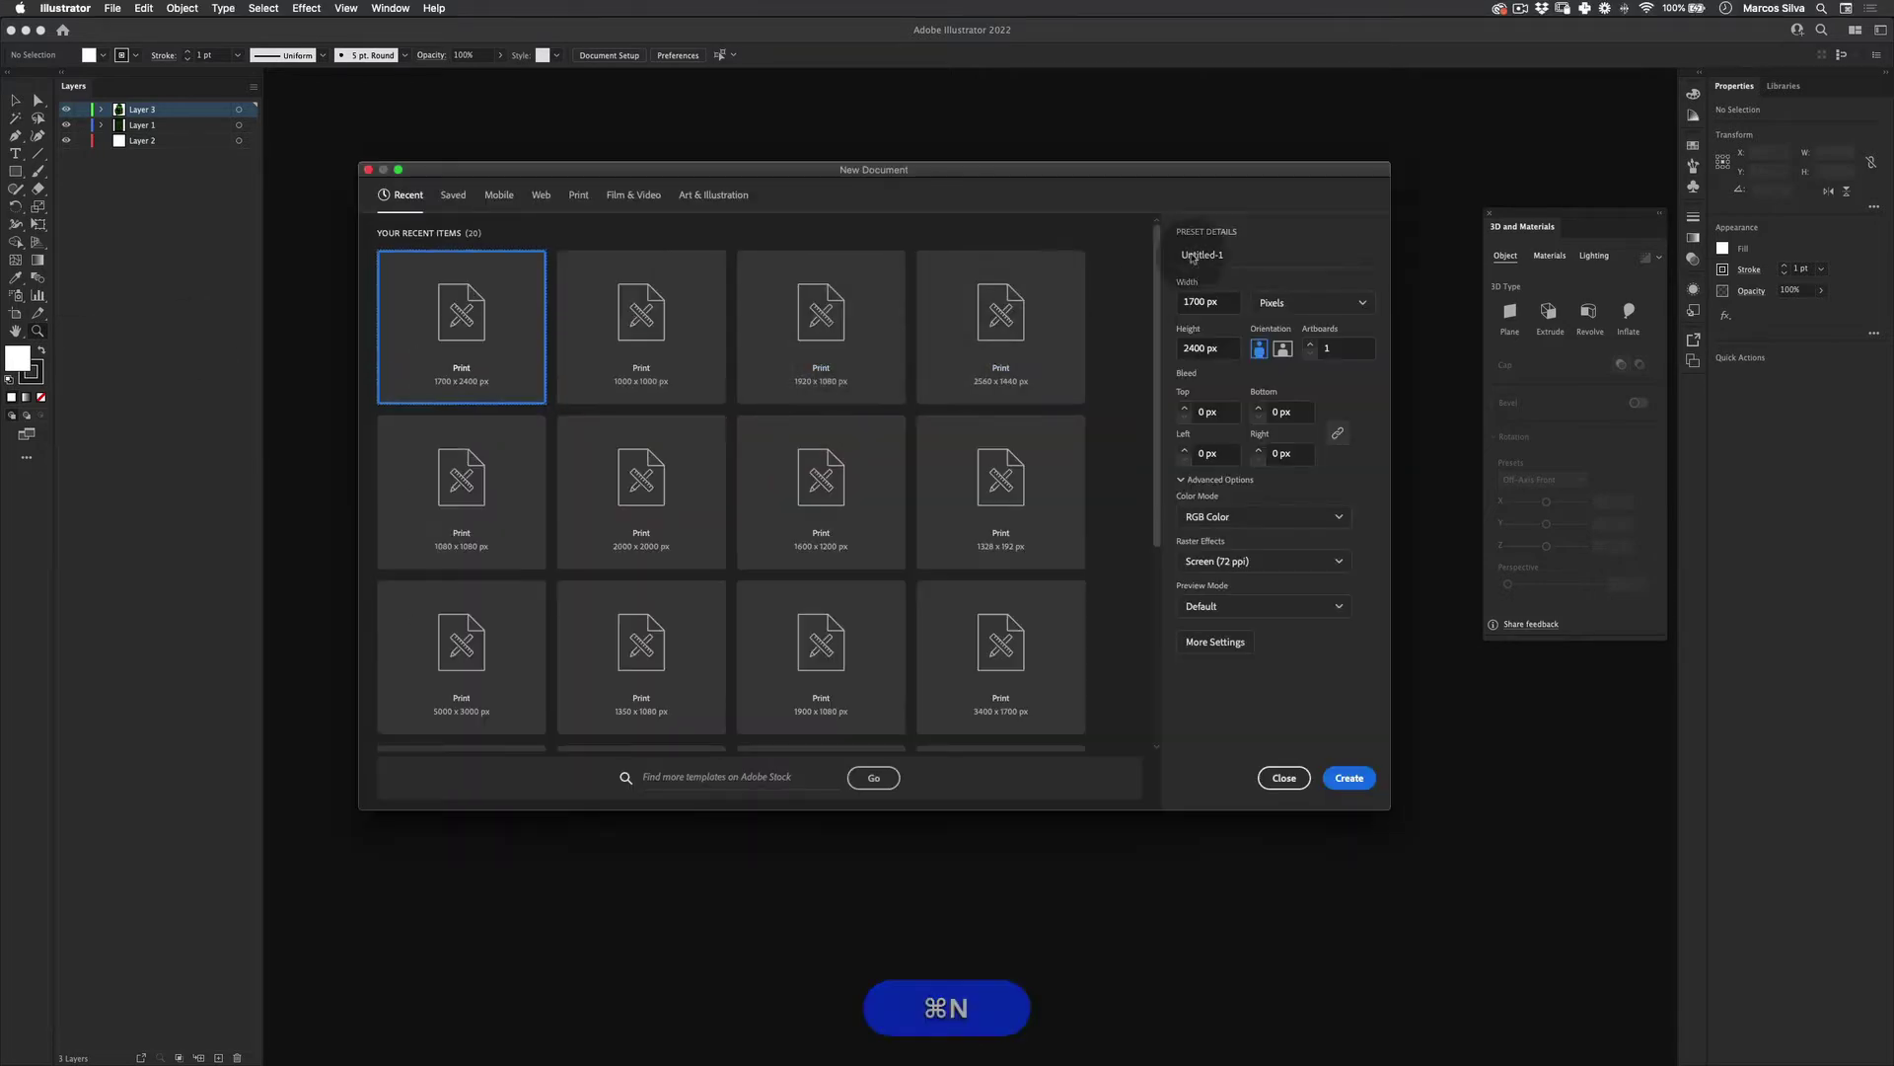
left_click(1226, 352)
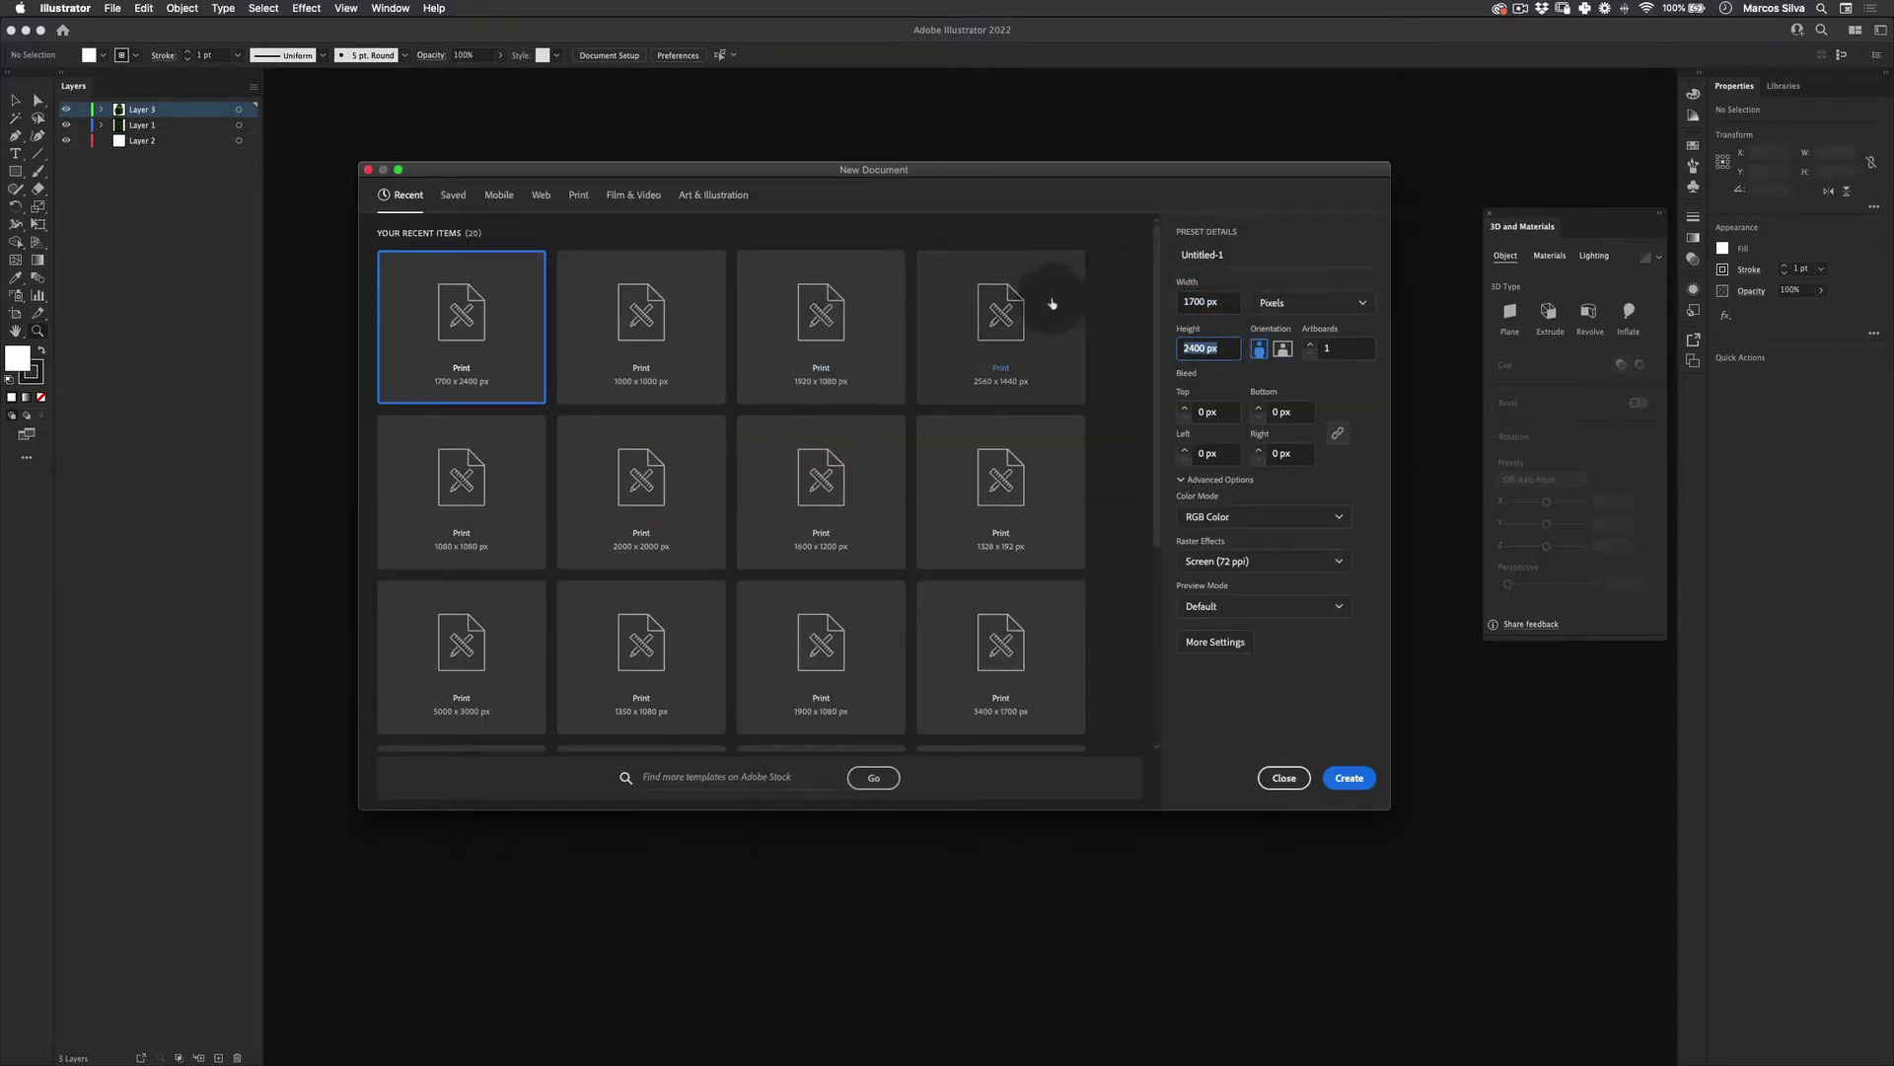
key("Return")
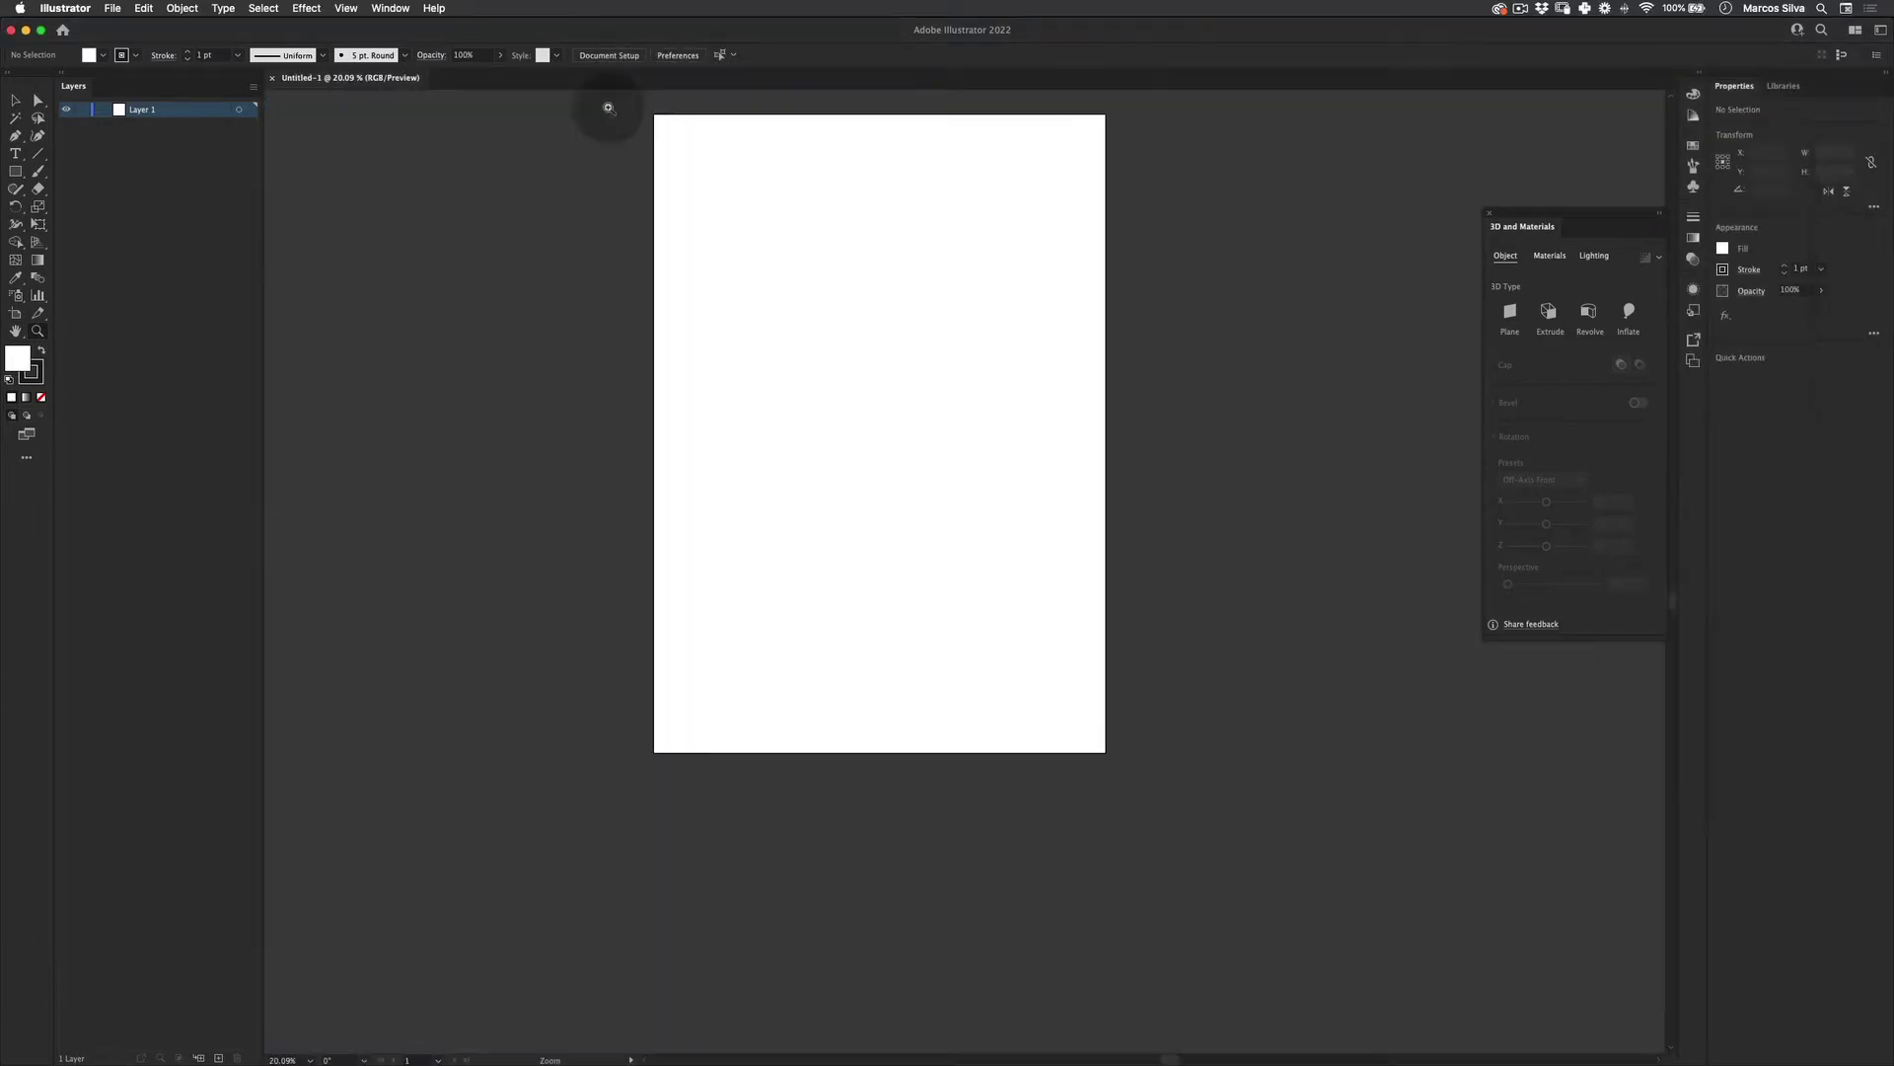
Draw a 1700 × 2400 px rectangle that covers the whole artboard, from corner to corner
key("z")
left_click_drag(914, 284, 918, 338)
key("space")
key("super+0")
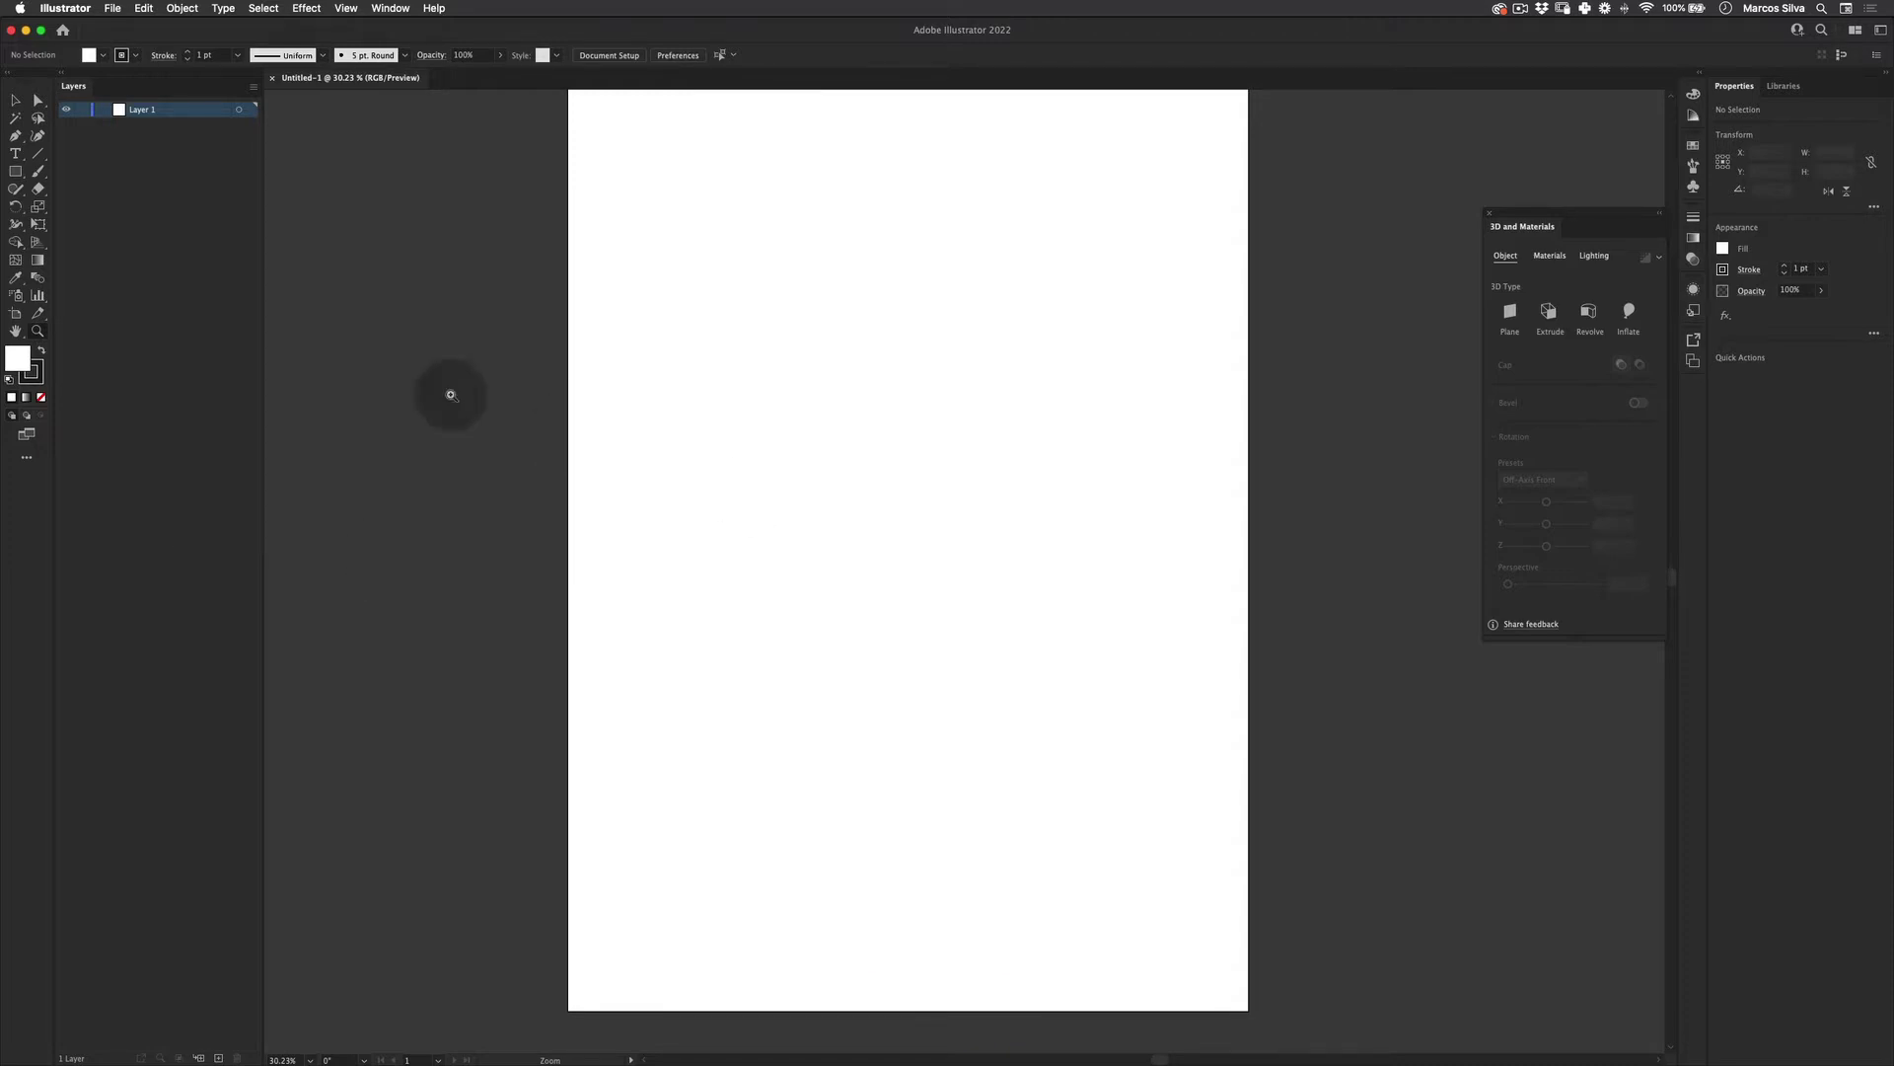
key("space")
left_click_drag(803, 370, 799, 395)
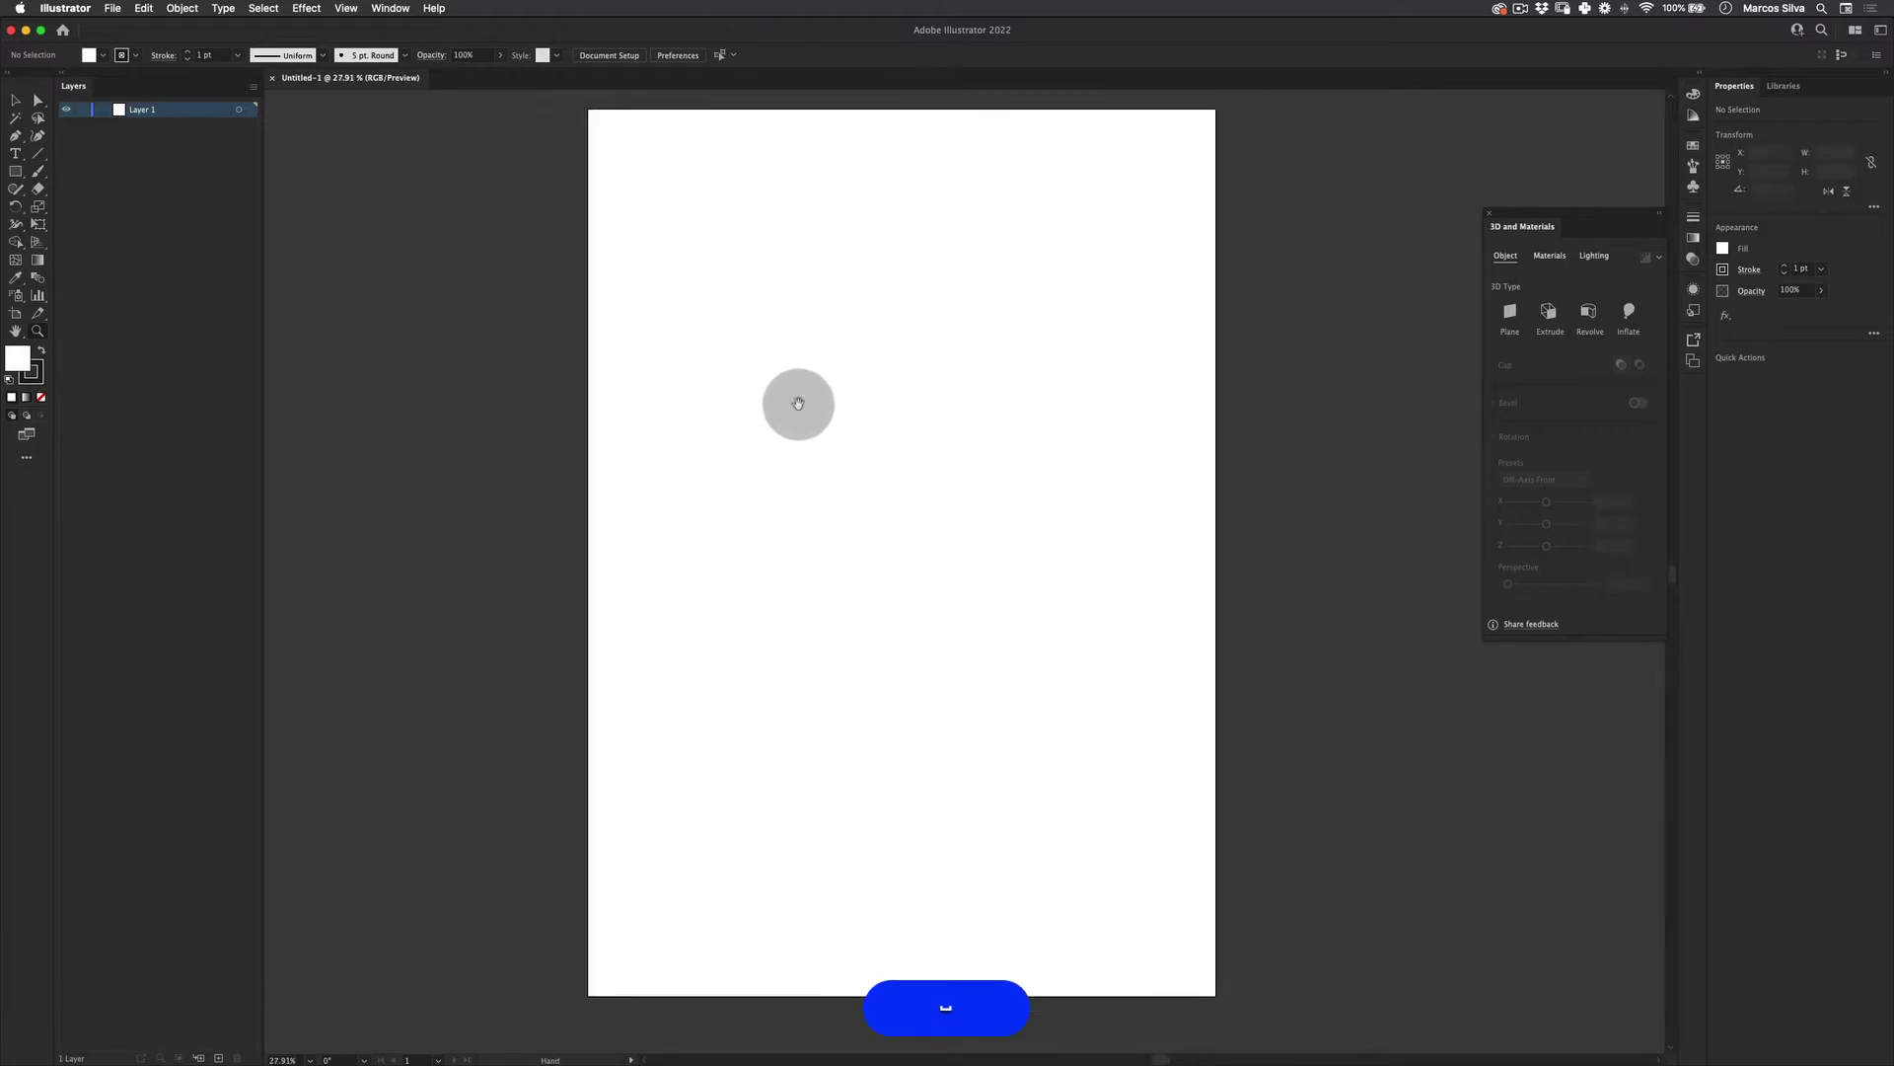
left_click_drag(16, 172, 70, 178)
left_click(70, 177)
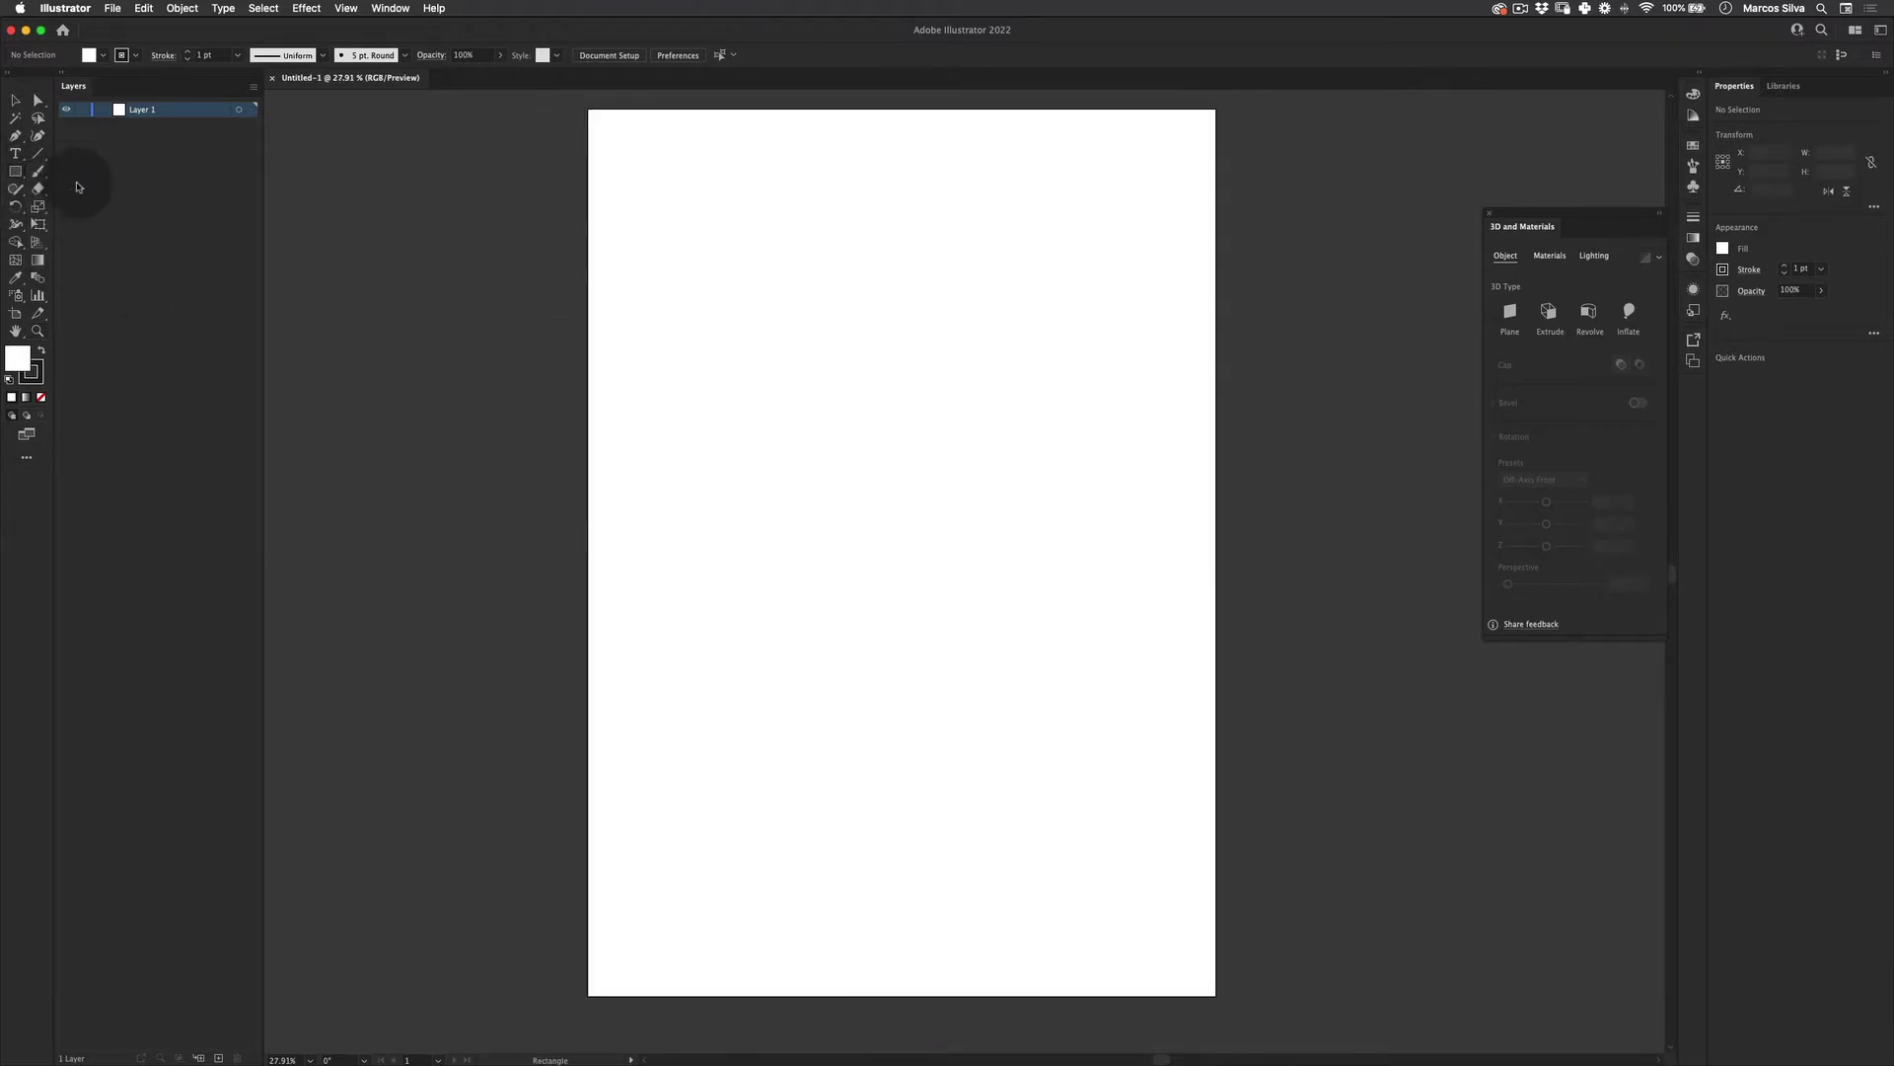
left_click_drag(588, 106, 1217, 995)
Remove the rectangle's fill and set its black stroke to a weight of 3 pt
key("d")
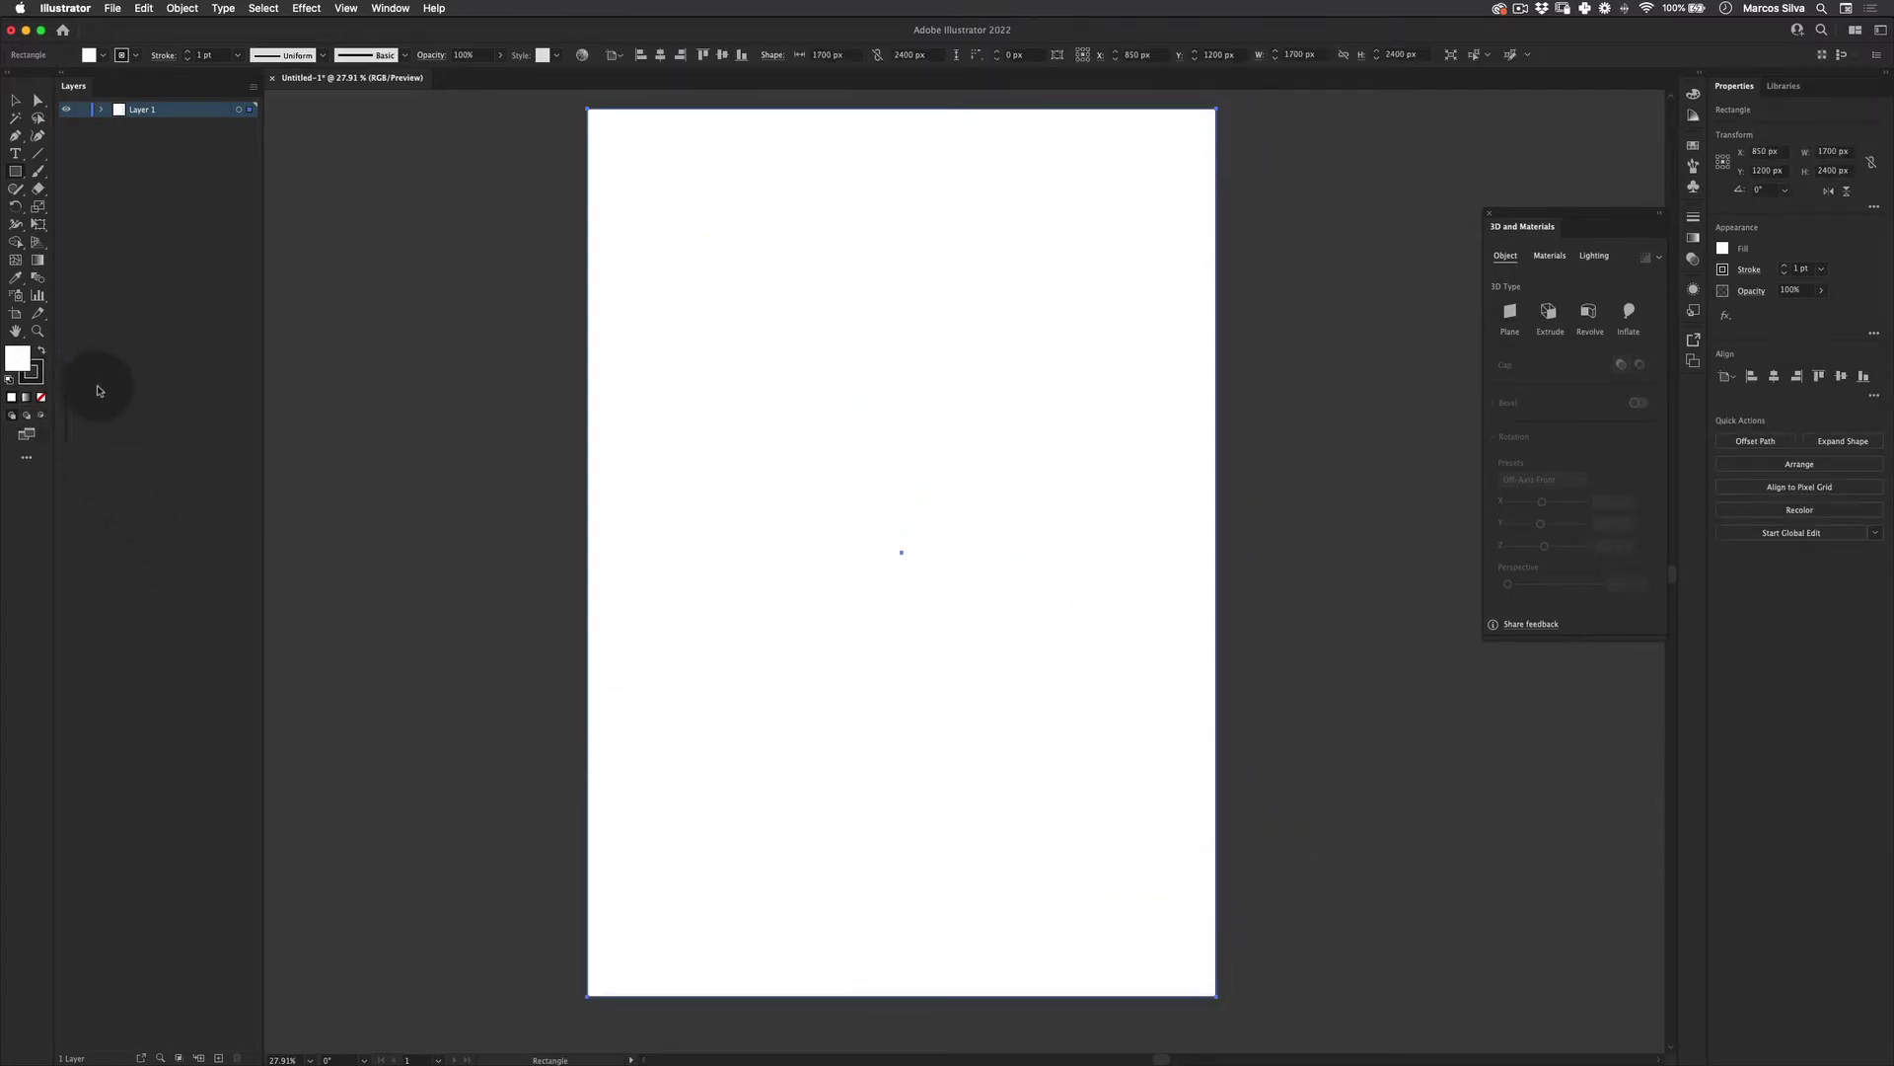
left_click(41, 397)
key("v")
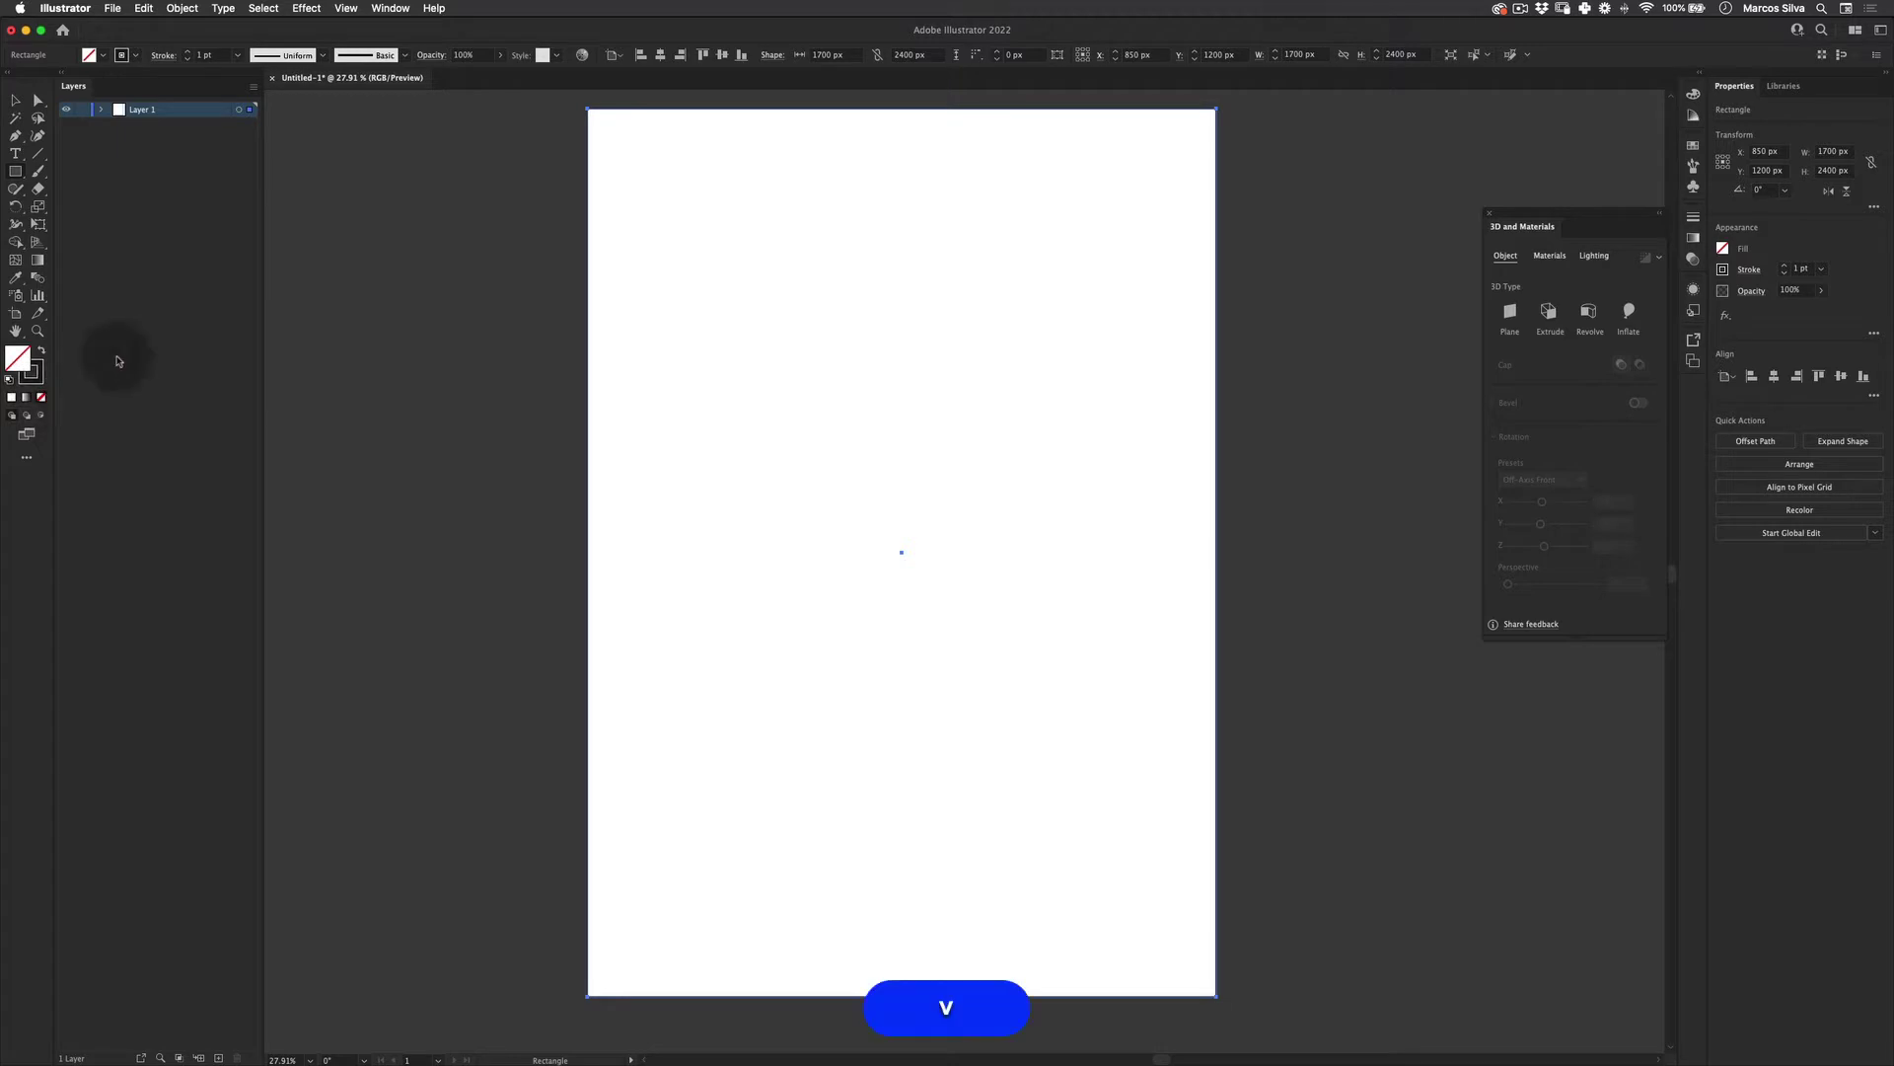
left_click(426, 309)
left_click(688, 452)
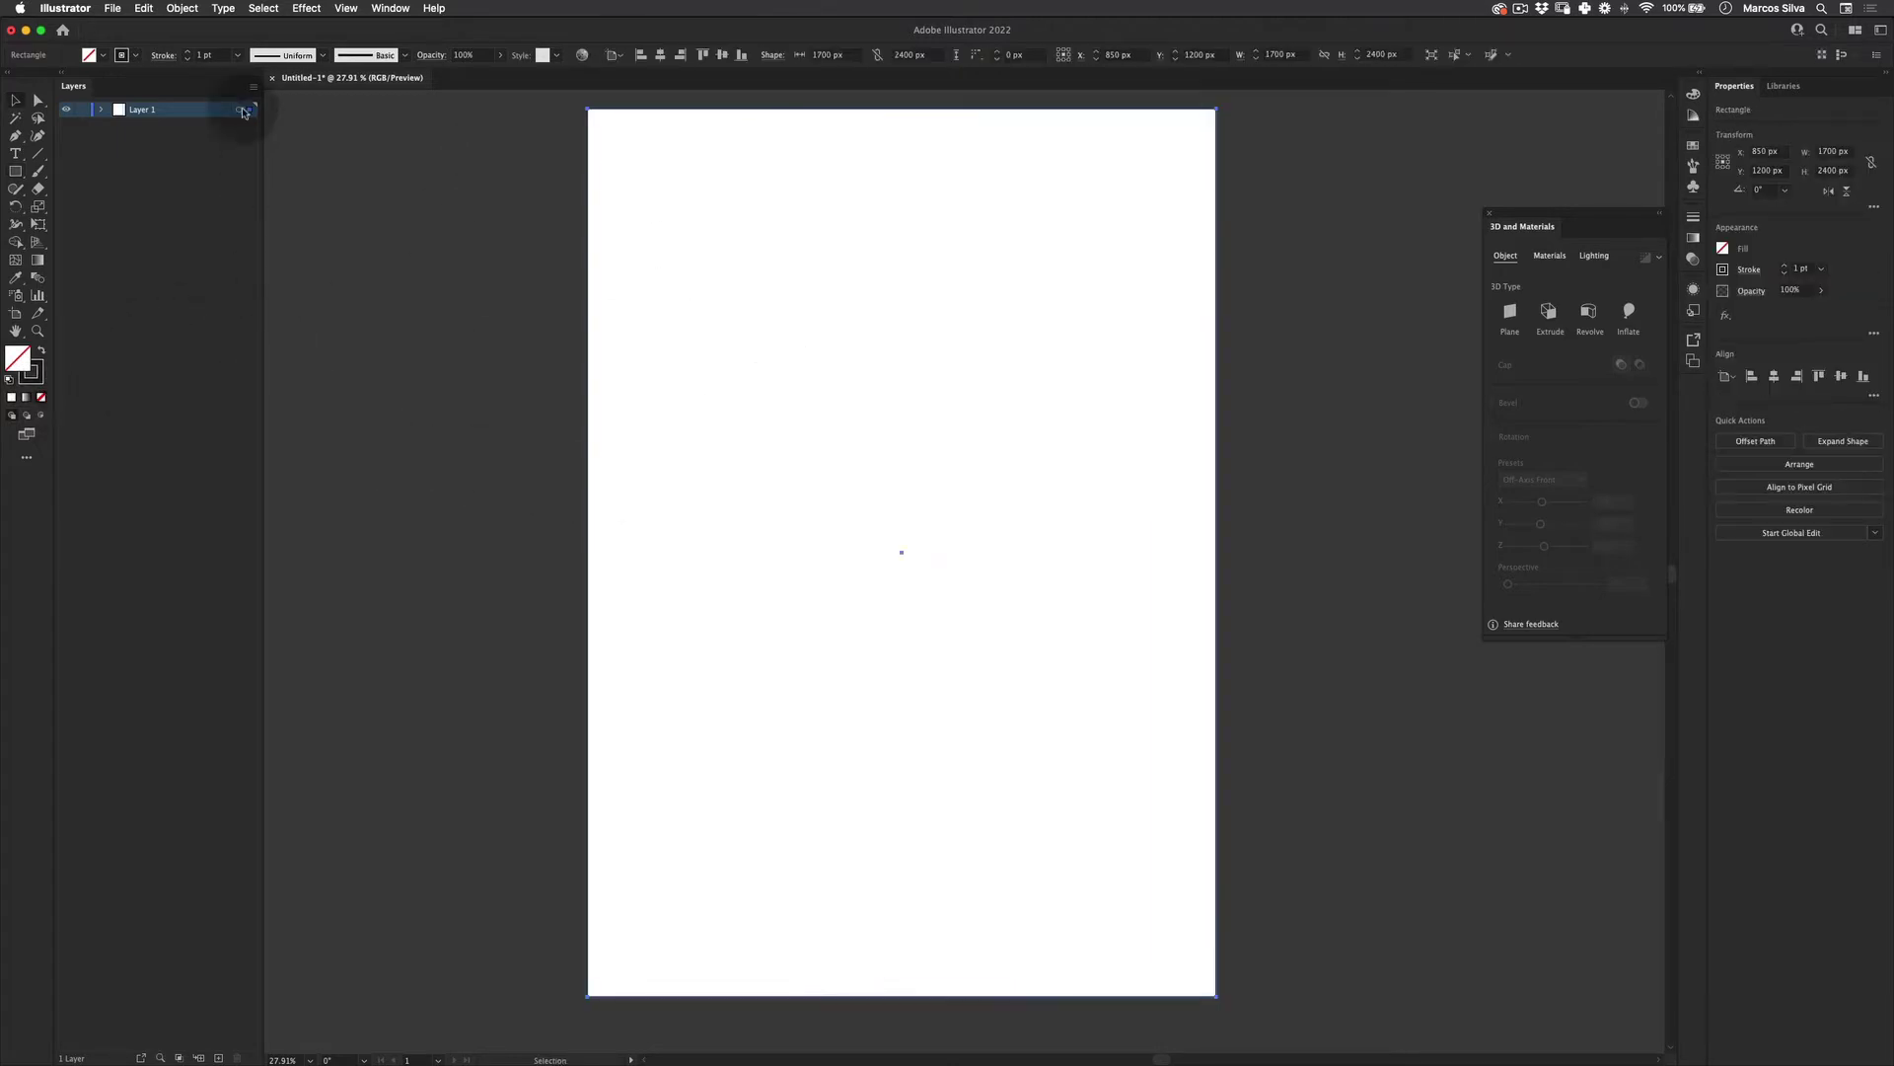
left_click(238, 57)
left_click(257, 152)
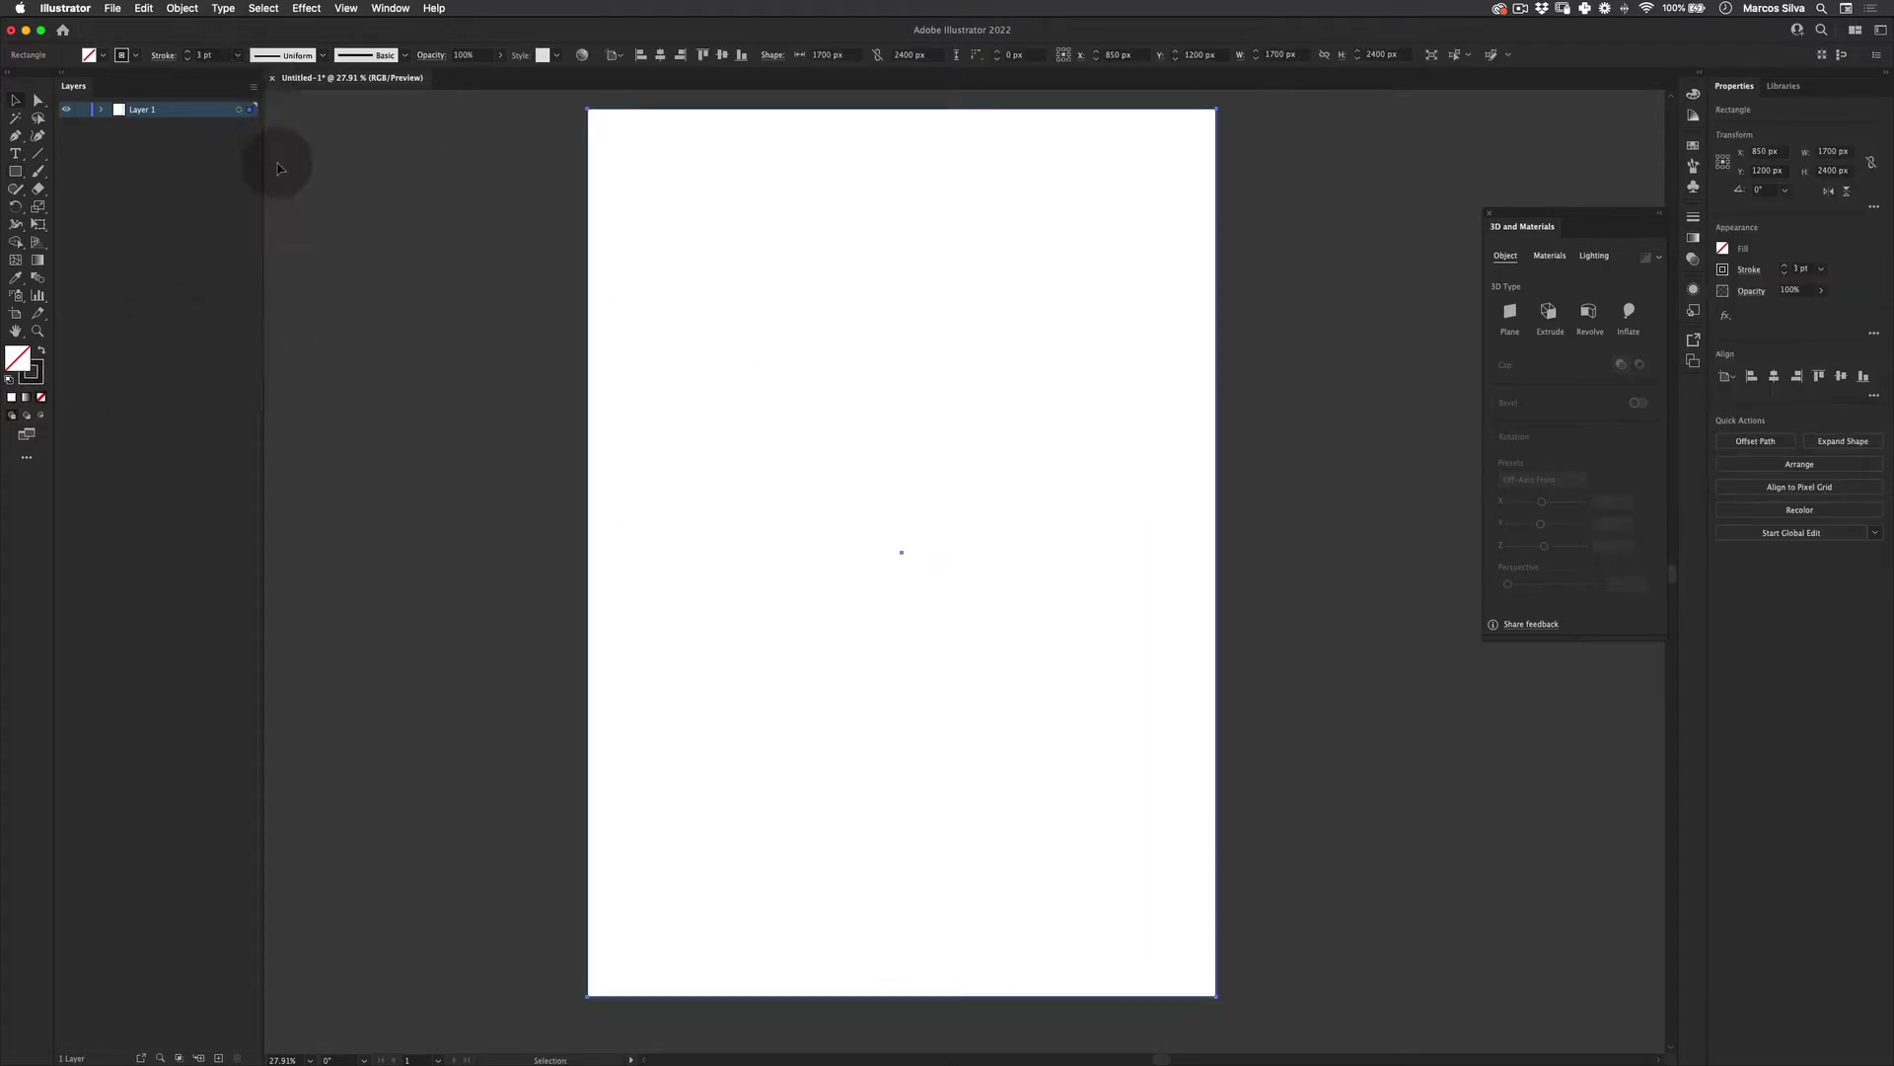
key("v")
left_click(478, 418)
left_click(720, 286)
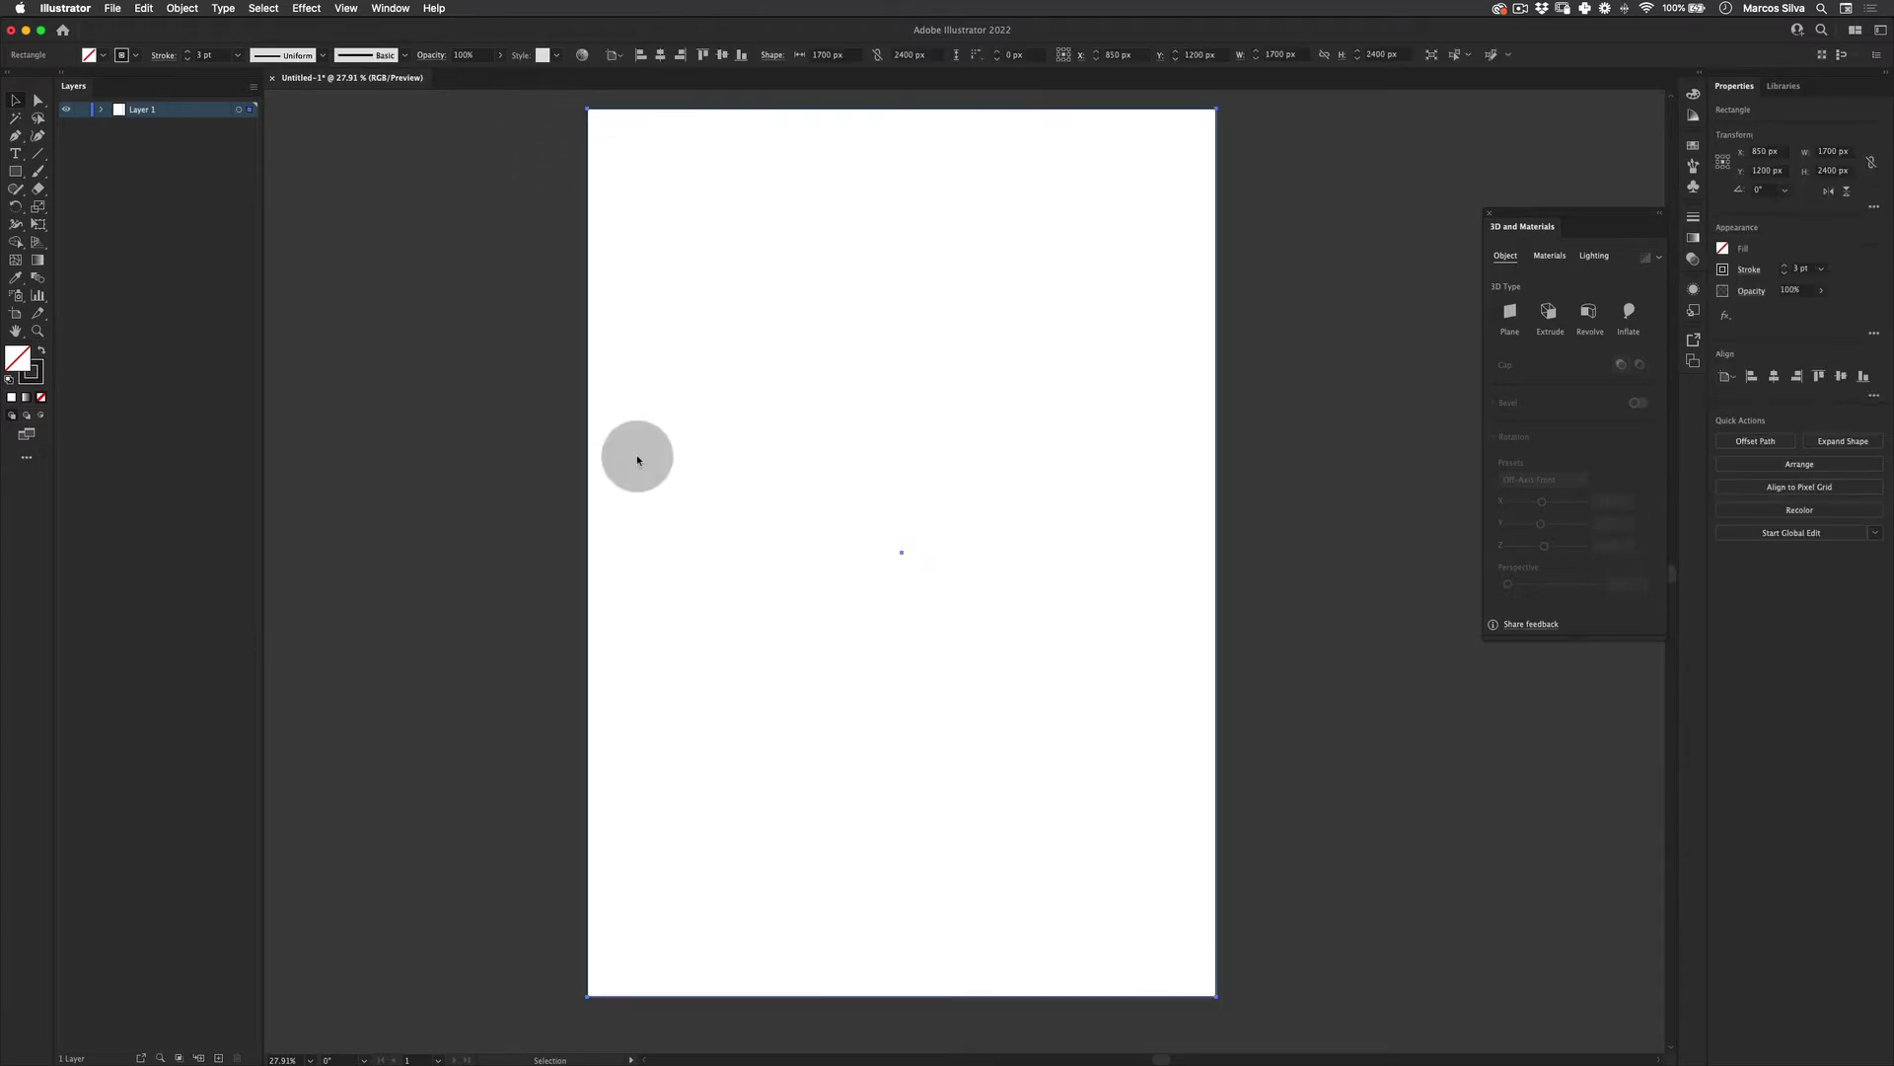
Copy the artboard-sized rectangle and paste the duplicate in place
key("super+c")
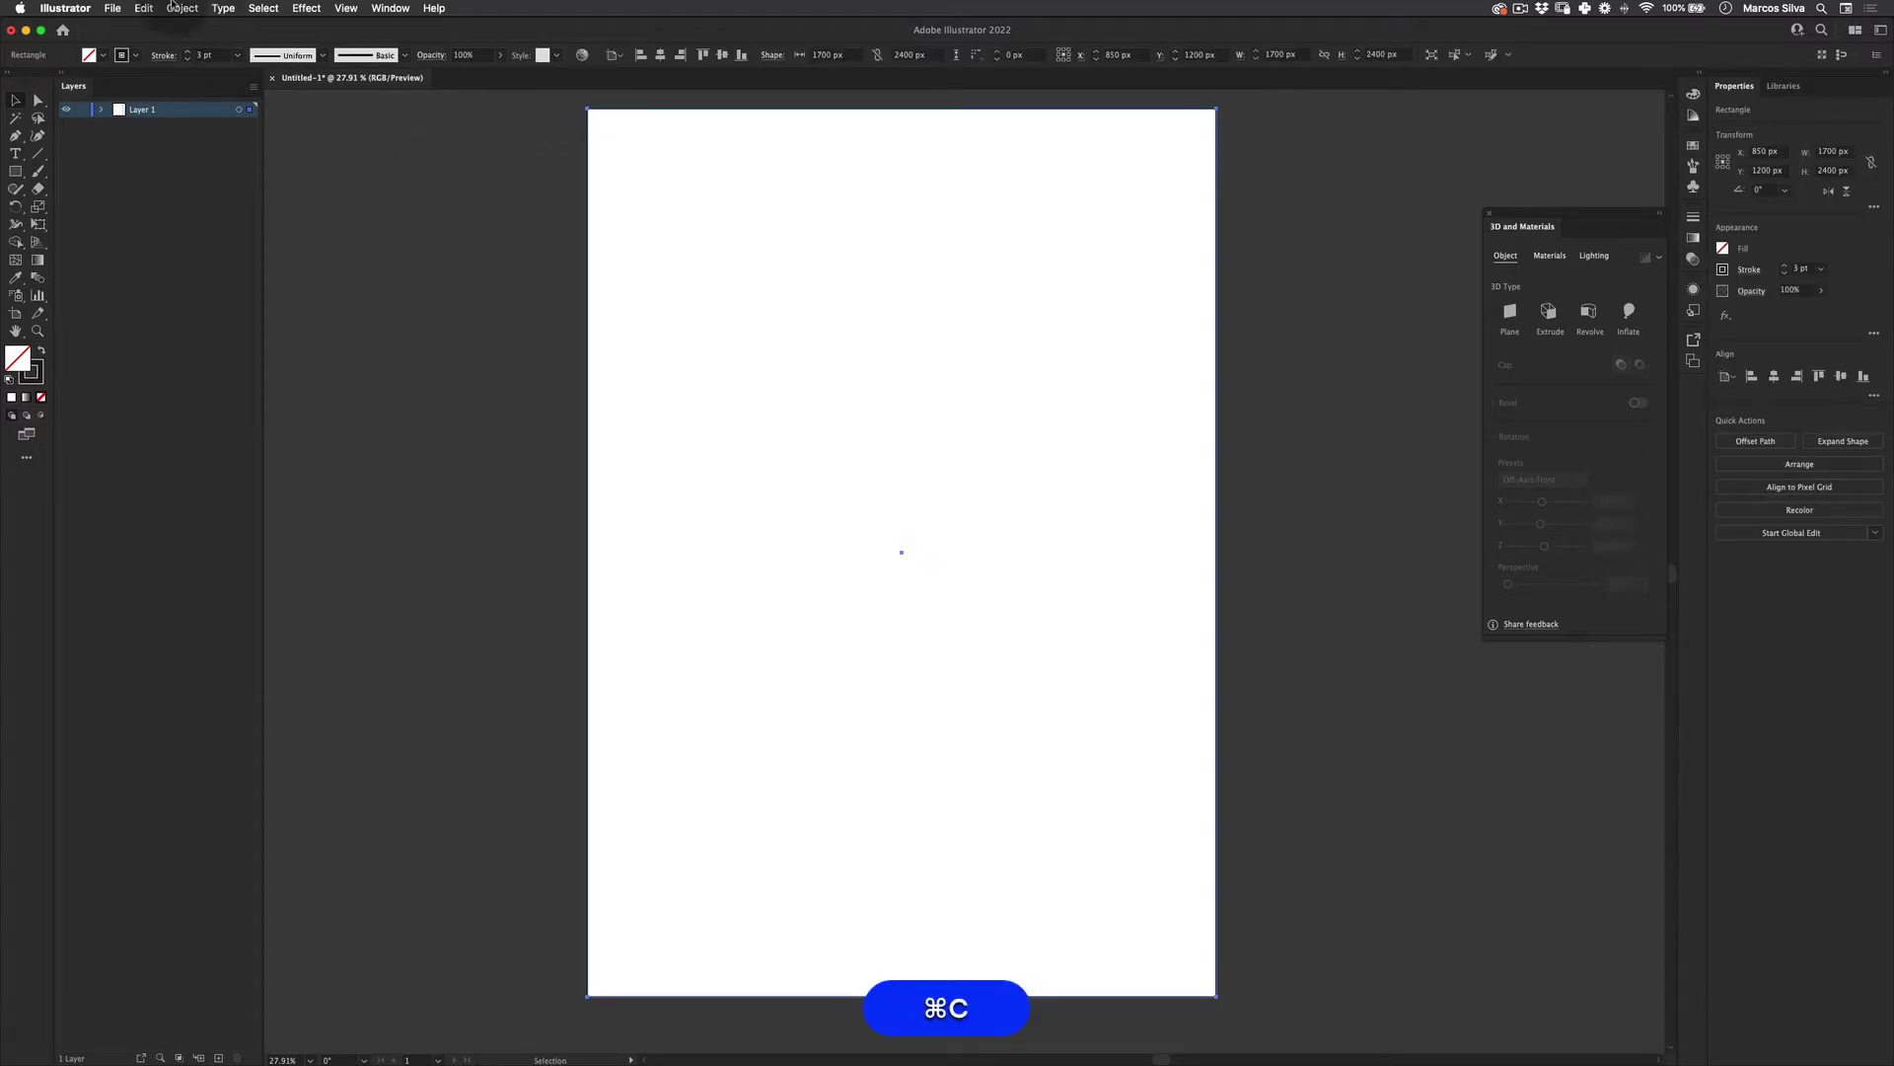
left_click(143, 8)
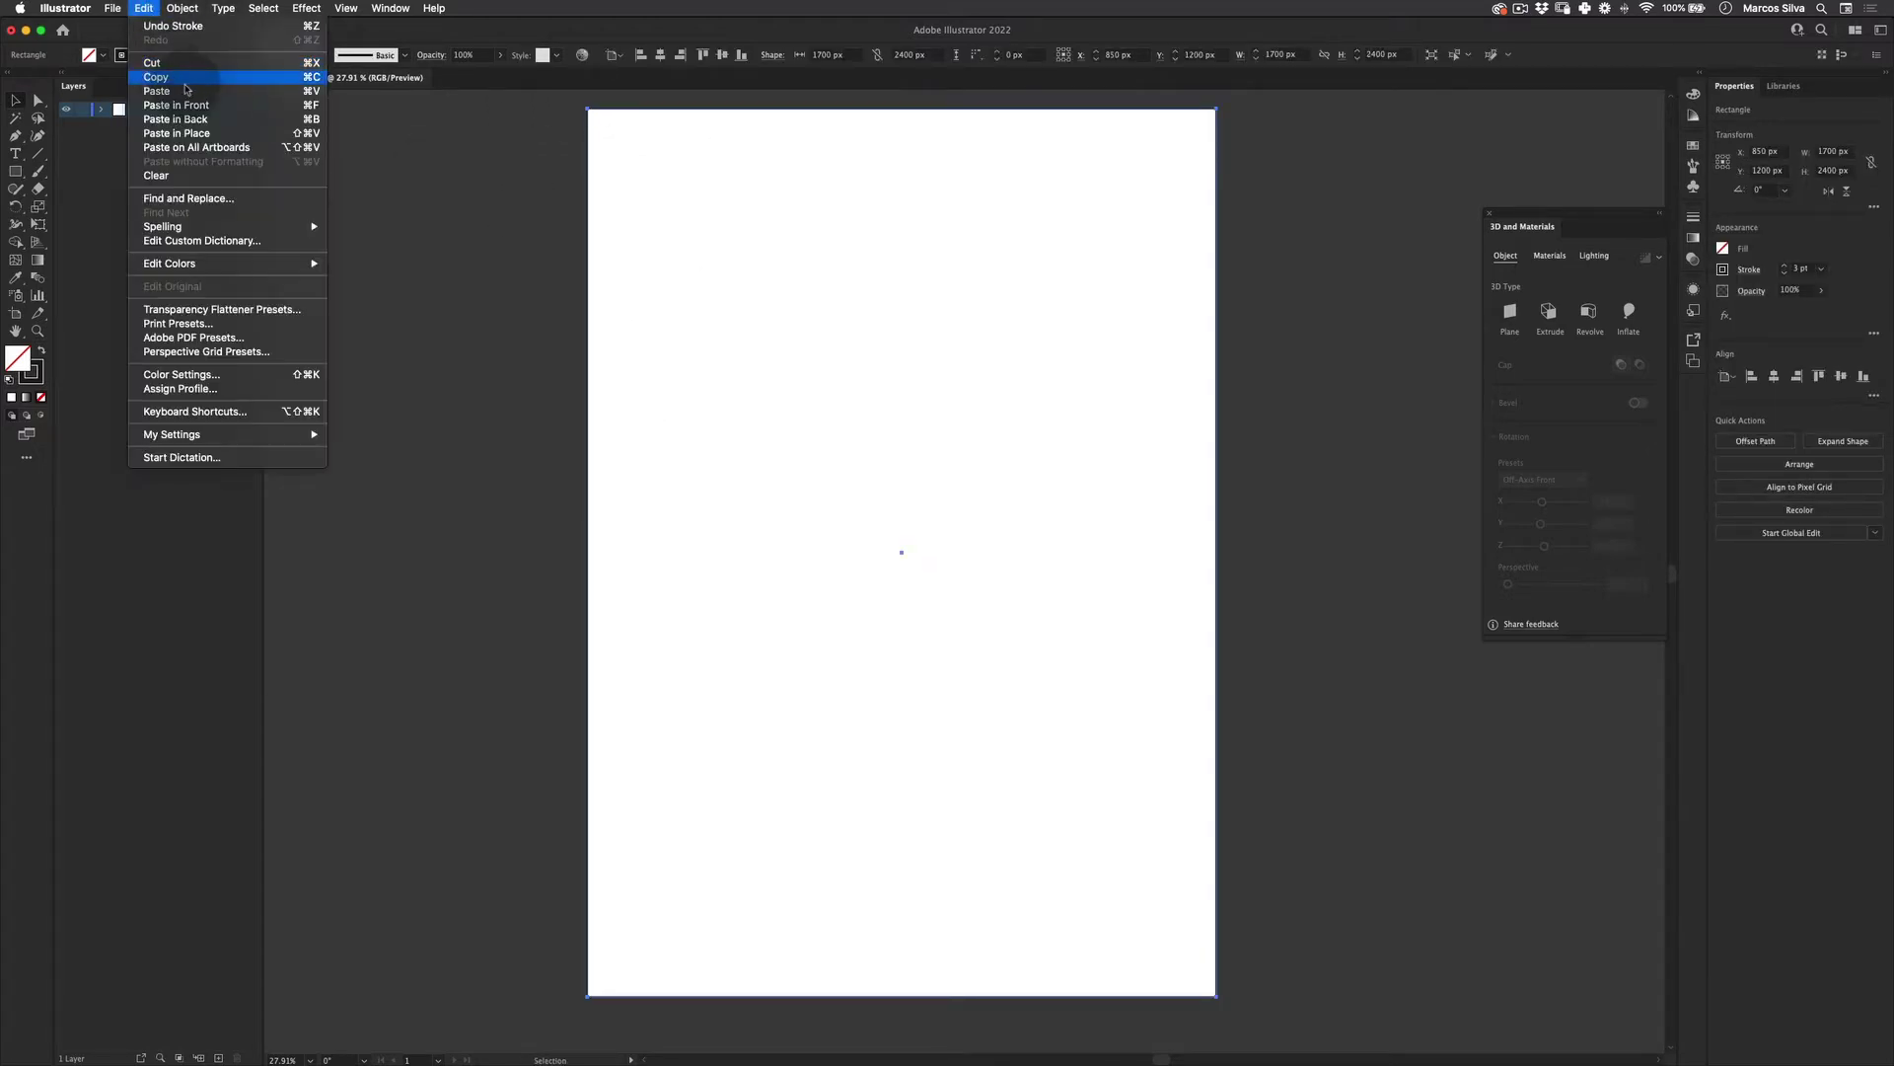
left_click(225, 141)
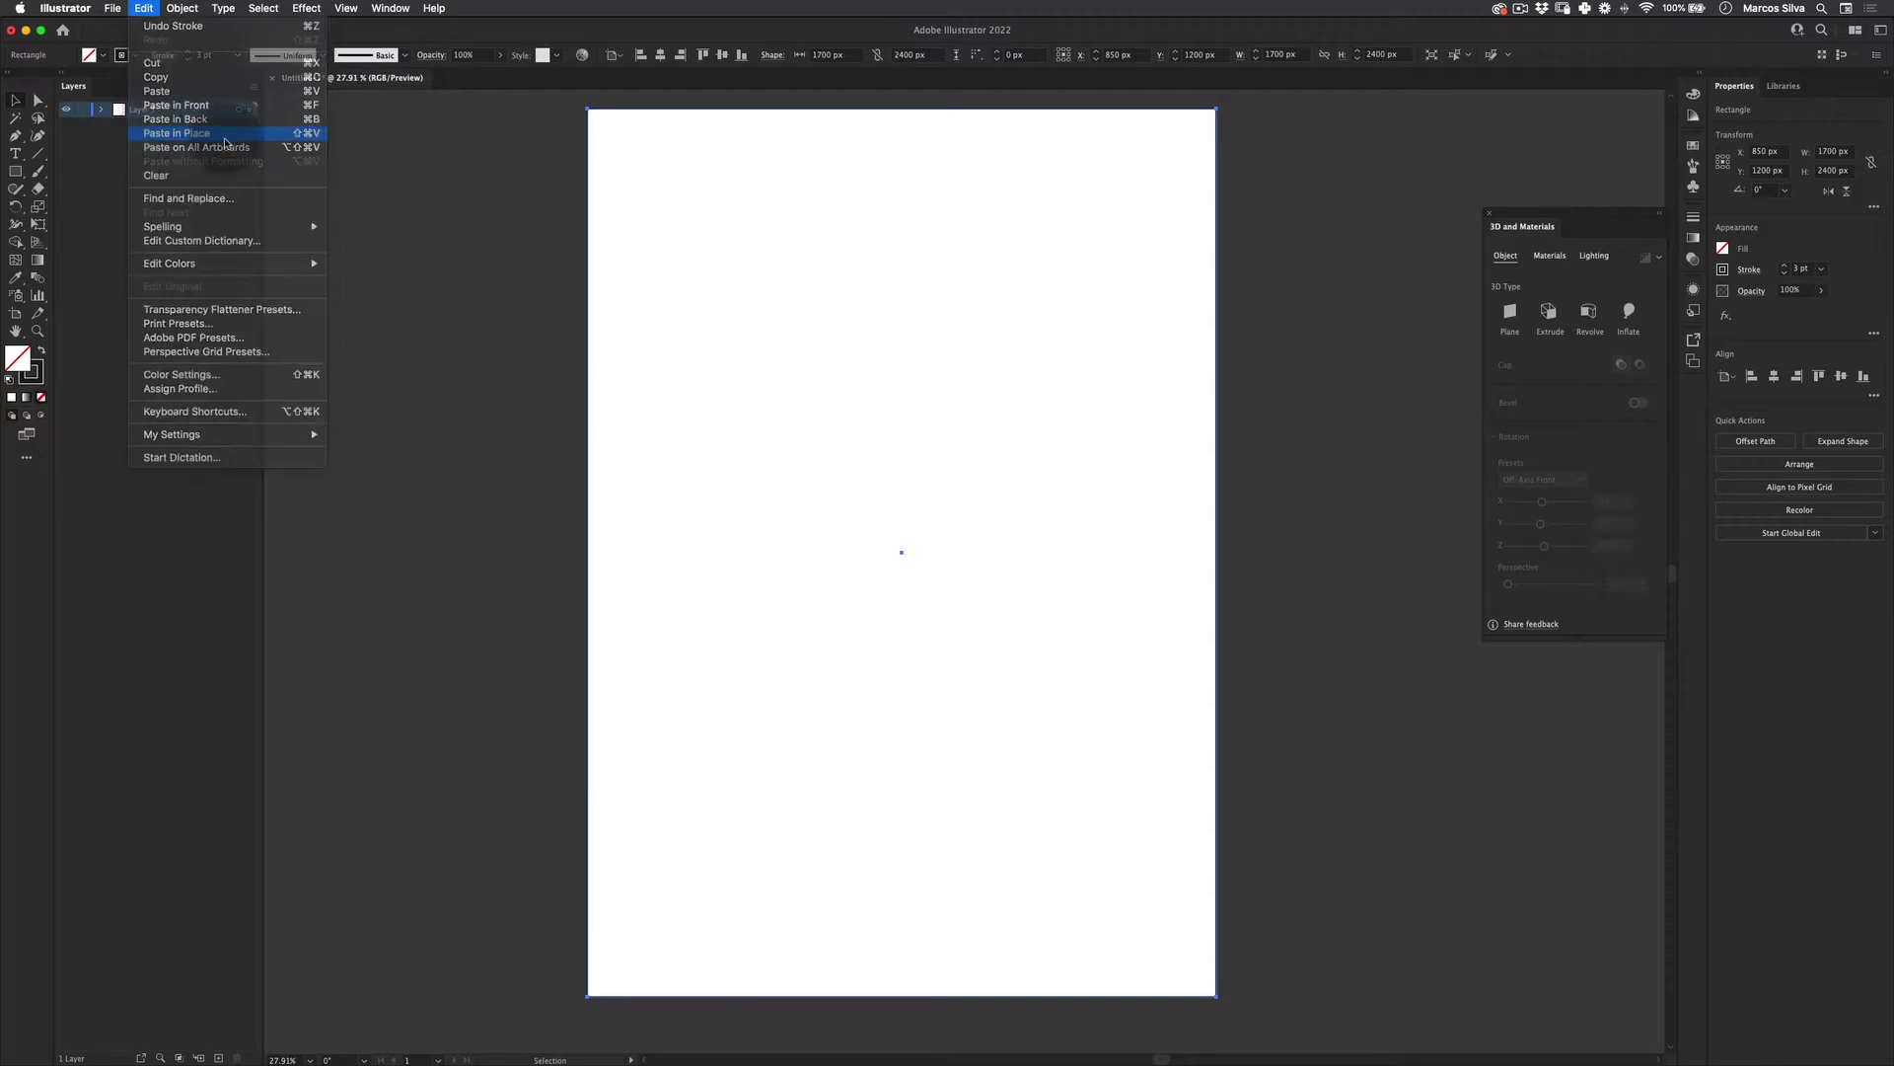
Scale the pasted rectangle uniformly to 25% about its center
right_click(886, 316)
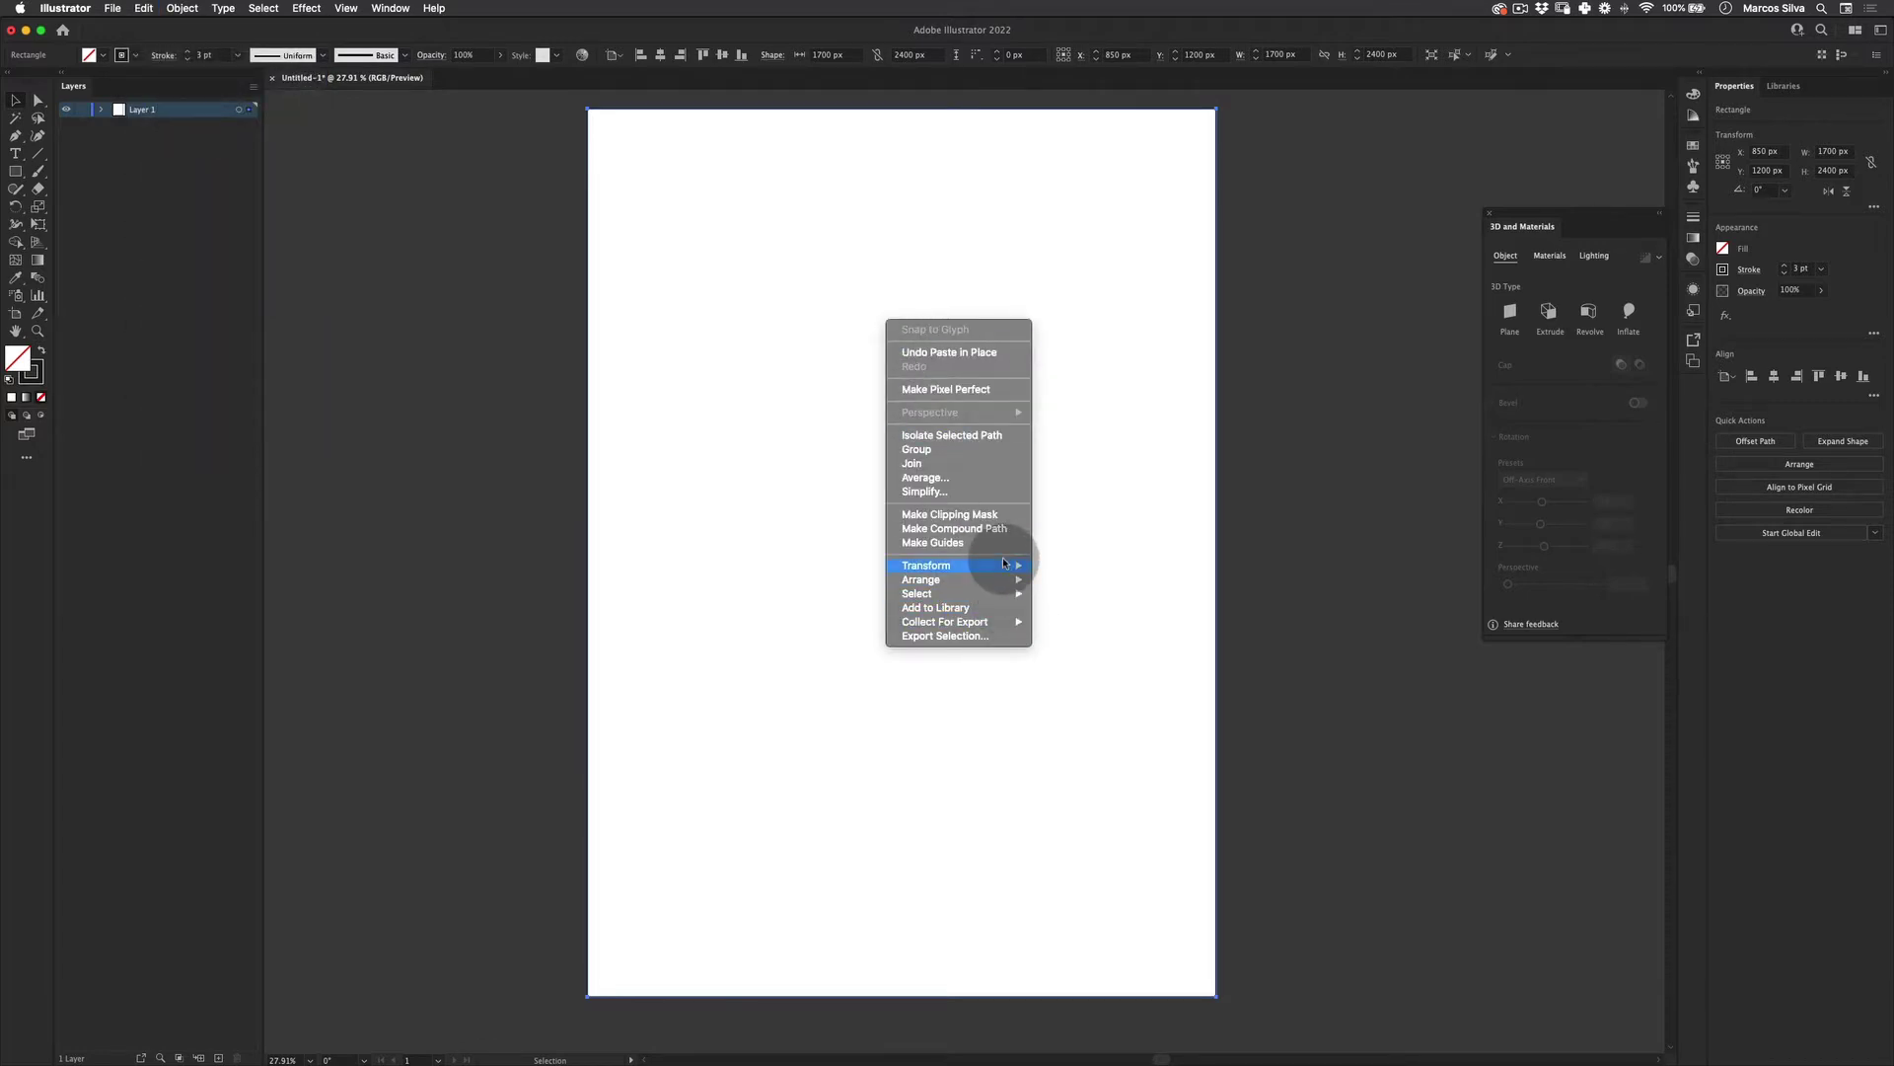
mouse_move(1002, 560)
left_click(1098, 634)
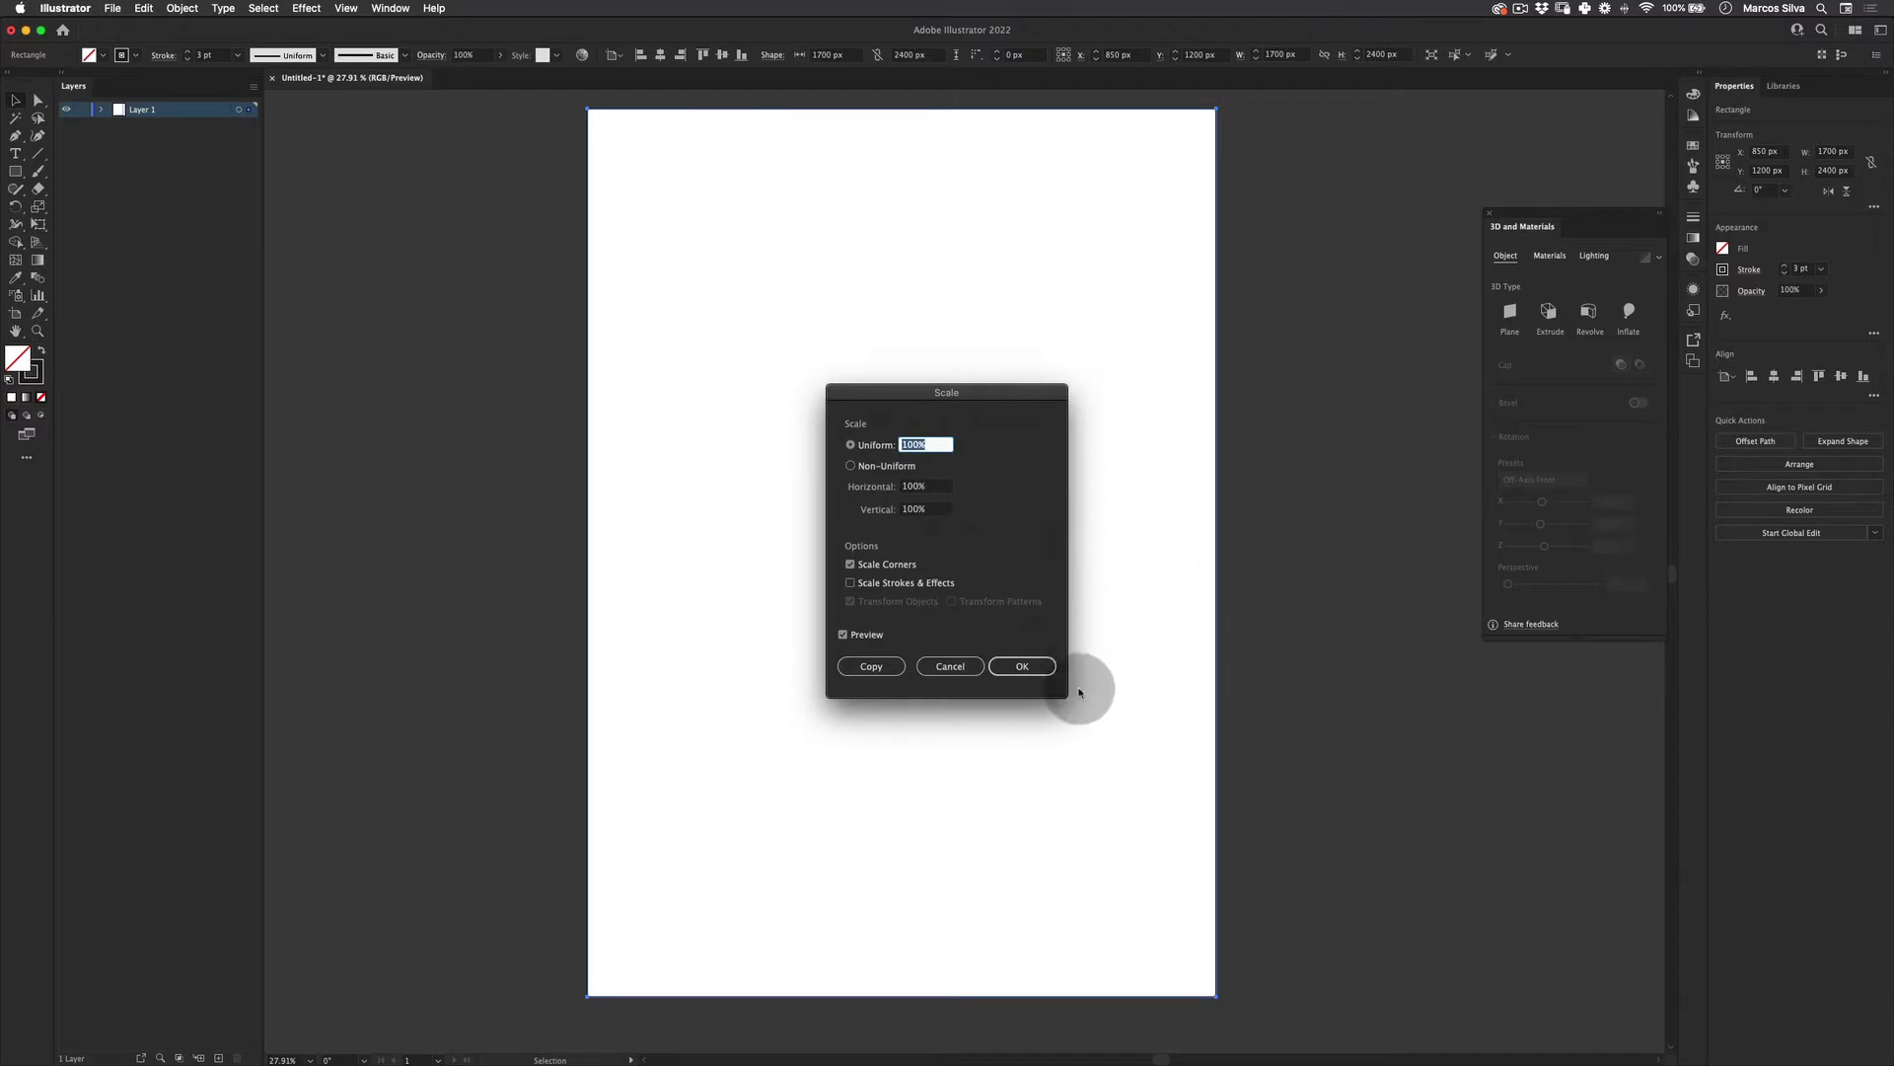
type("25")
key("Return")
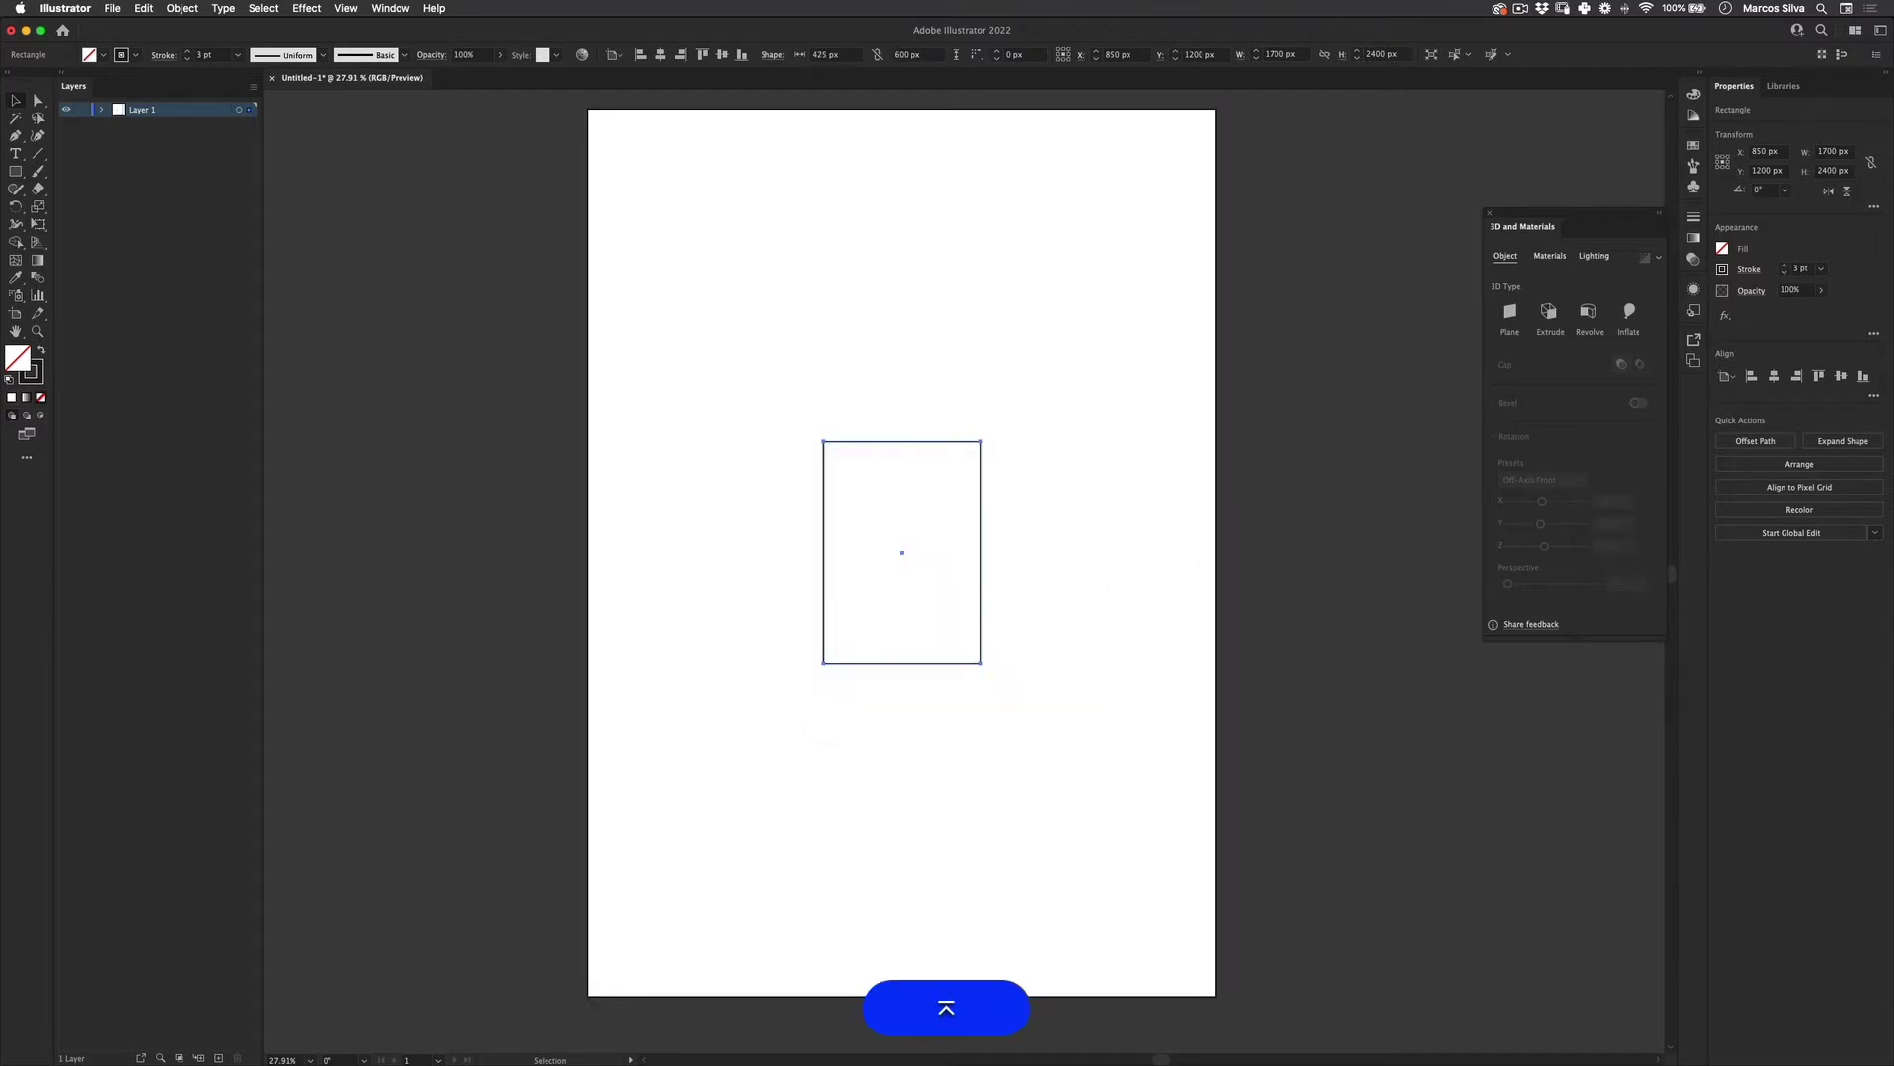
Select both the large and the small rectangle and make a blend between them
key("v")
left_click_drag(1292, 263, 952, 907)
left_click_drag(1256, 138, 938, 917)
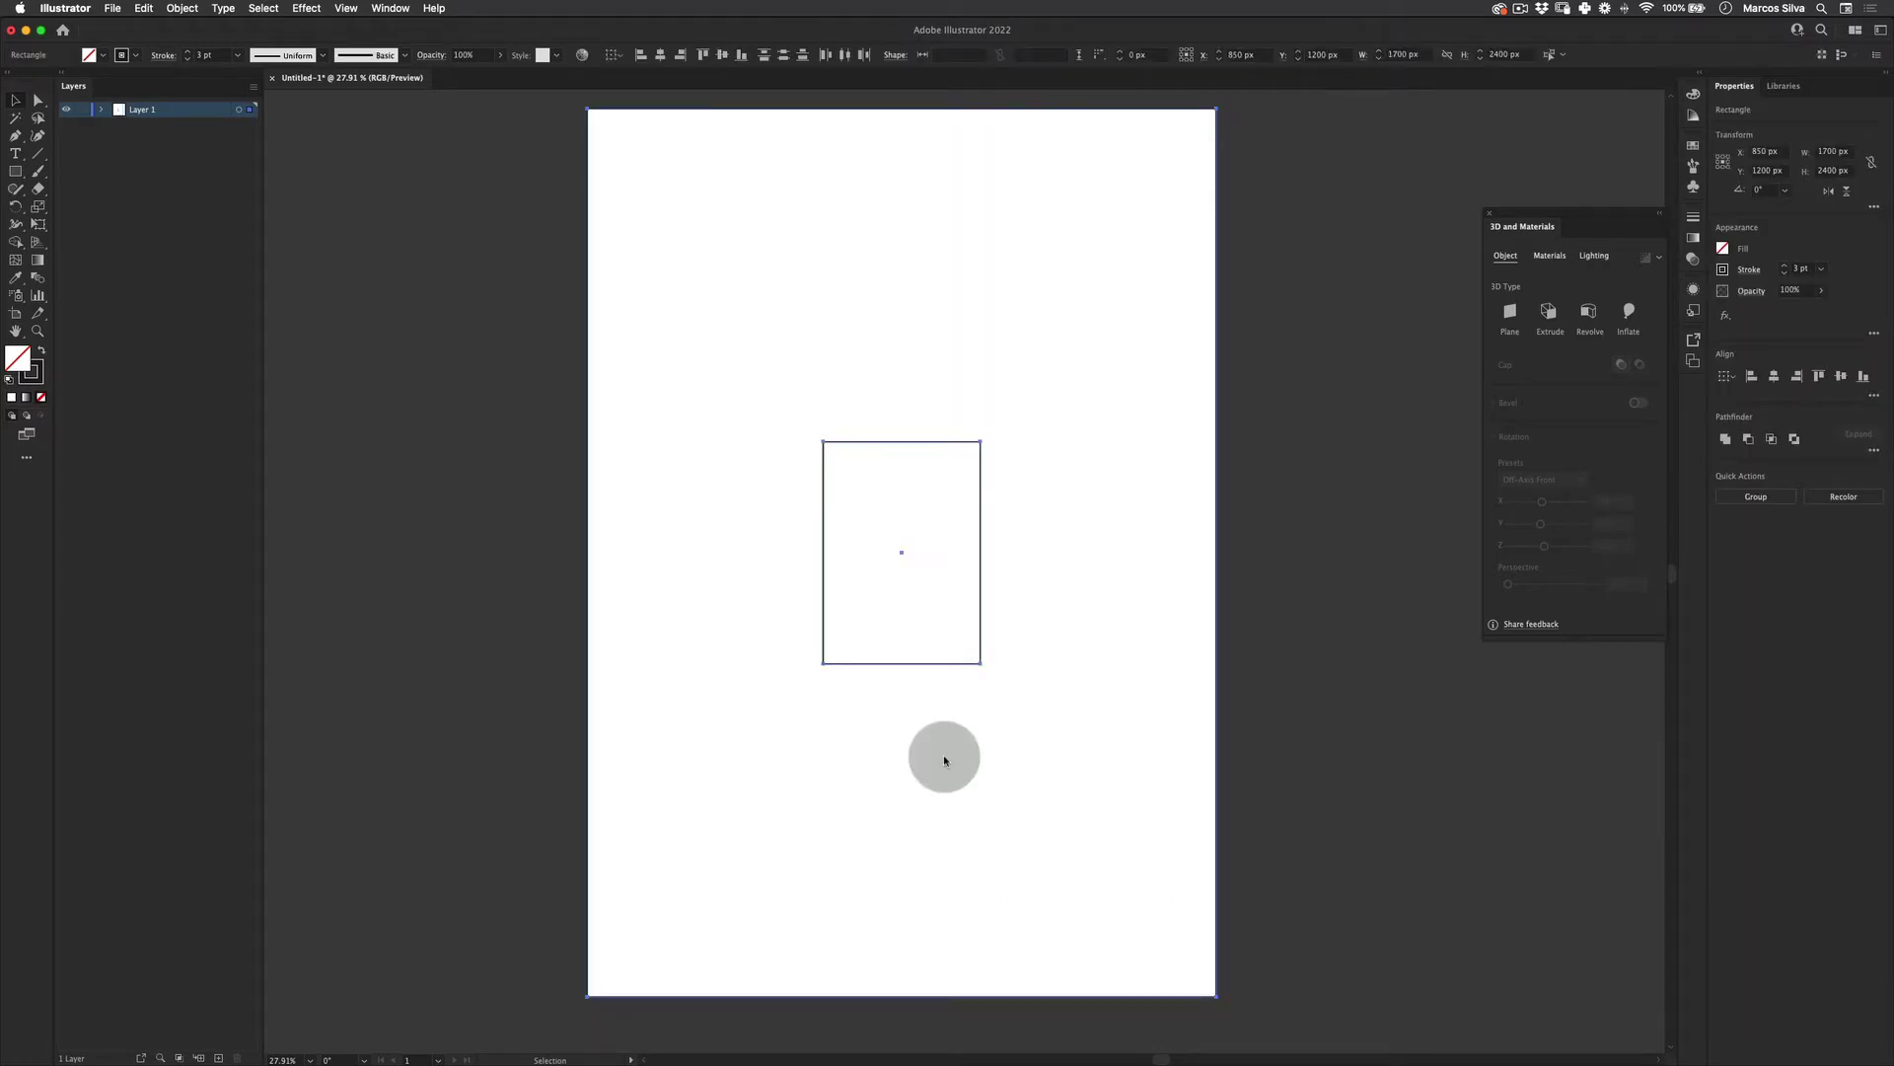
left_click(181, 8)
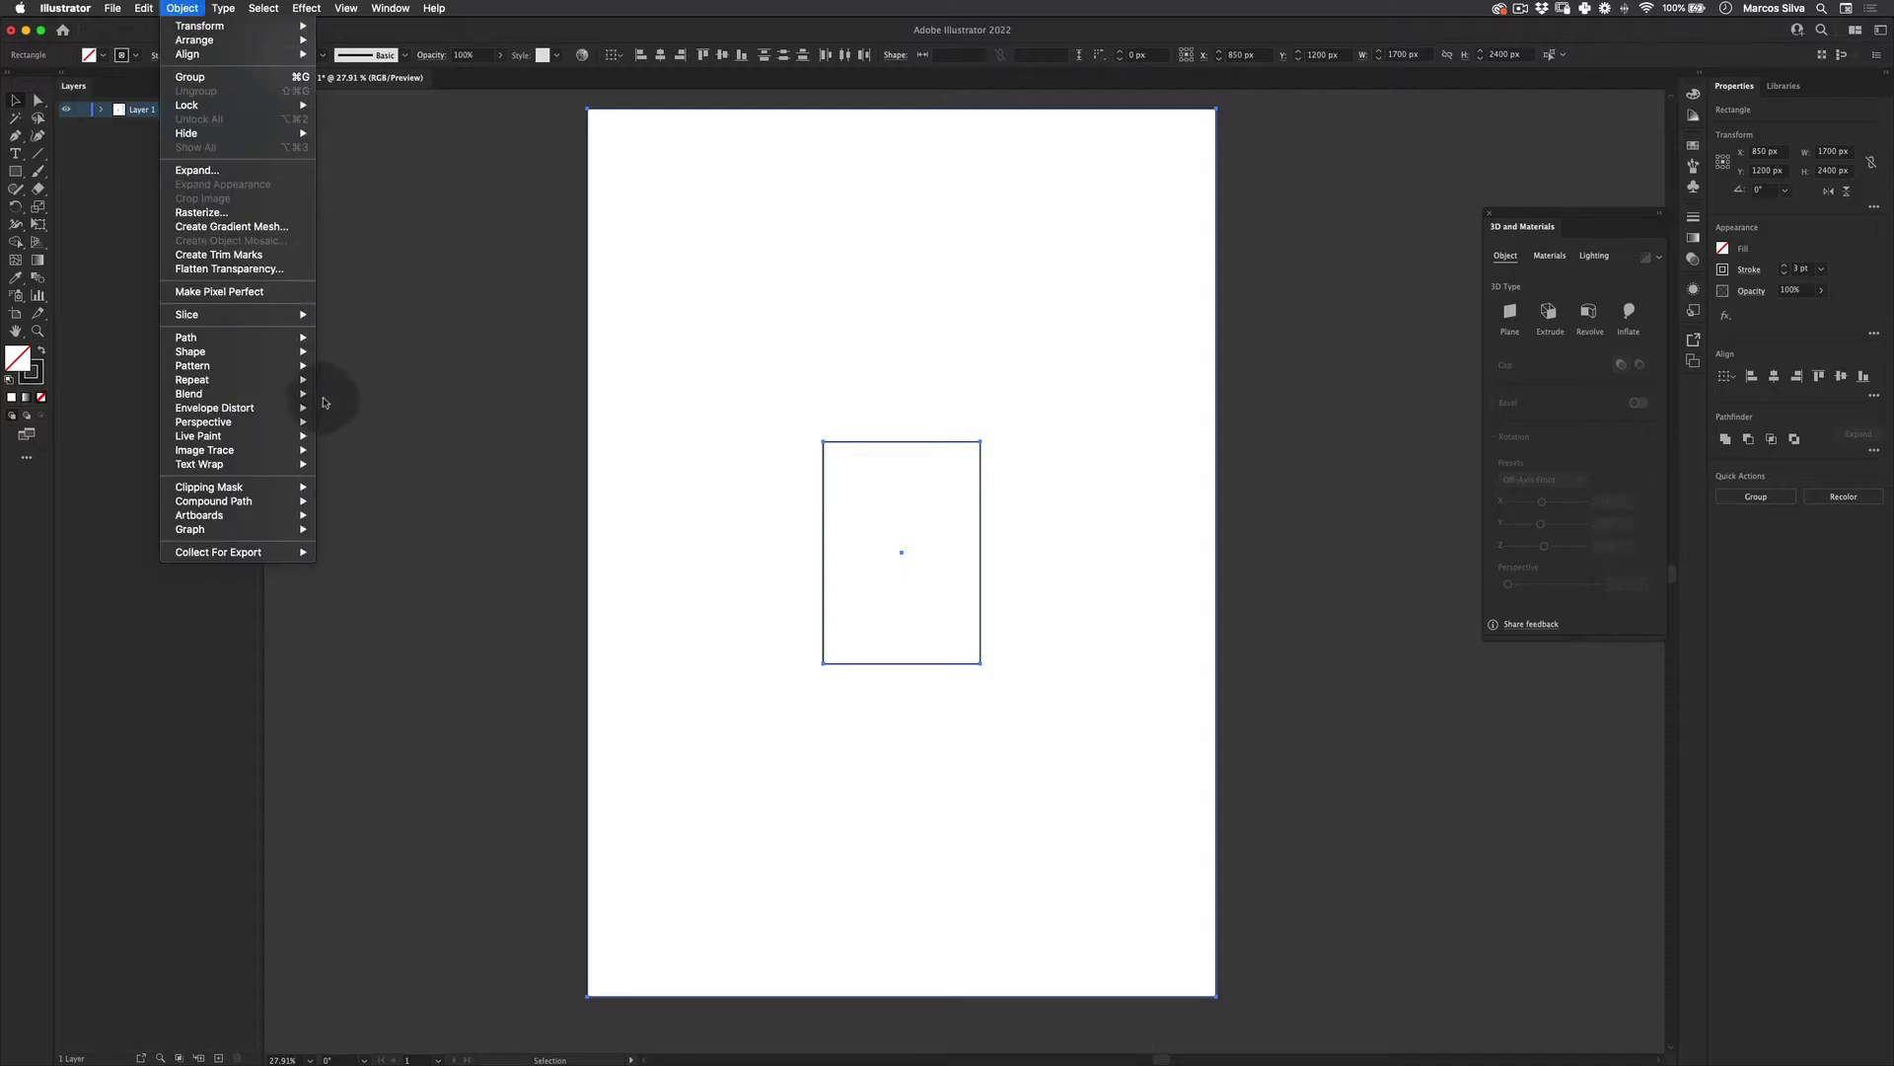
mouse_move(289, 381)
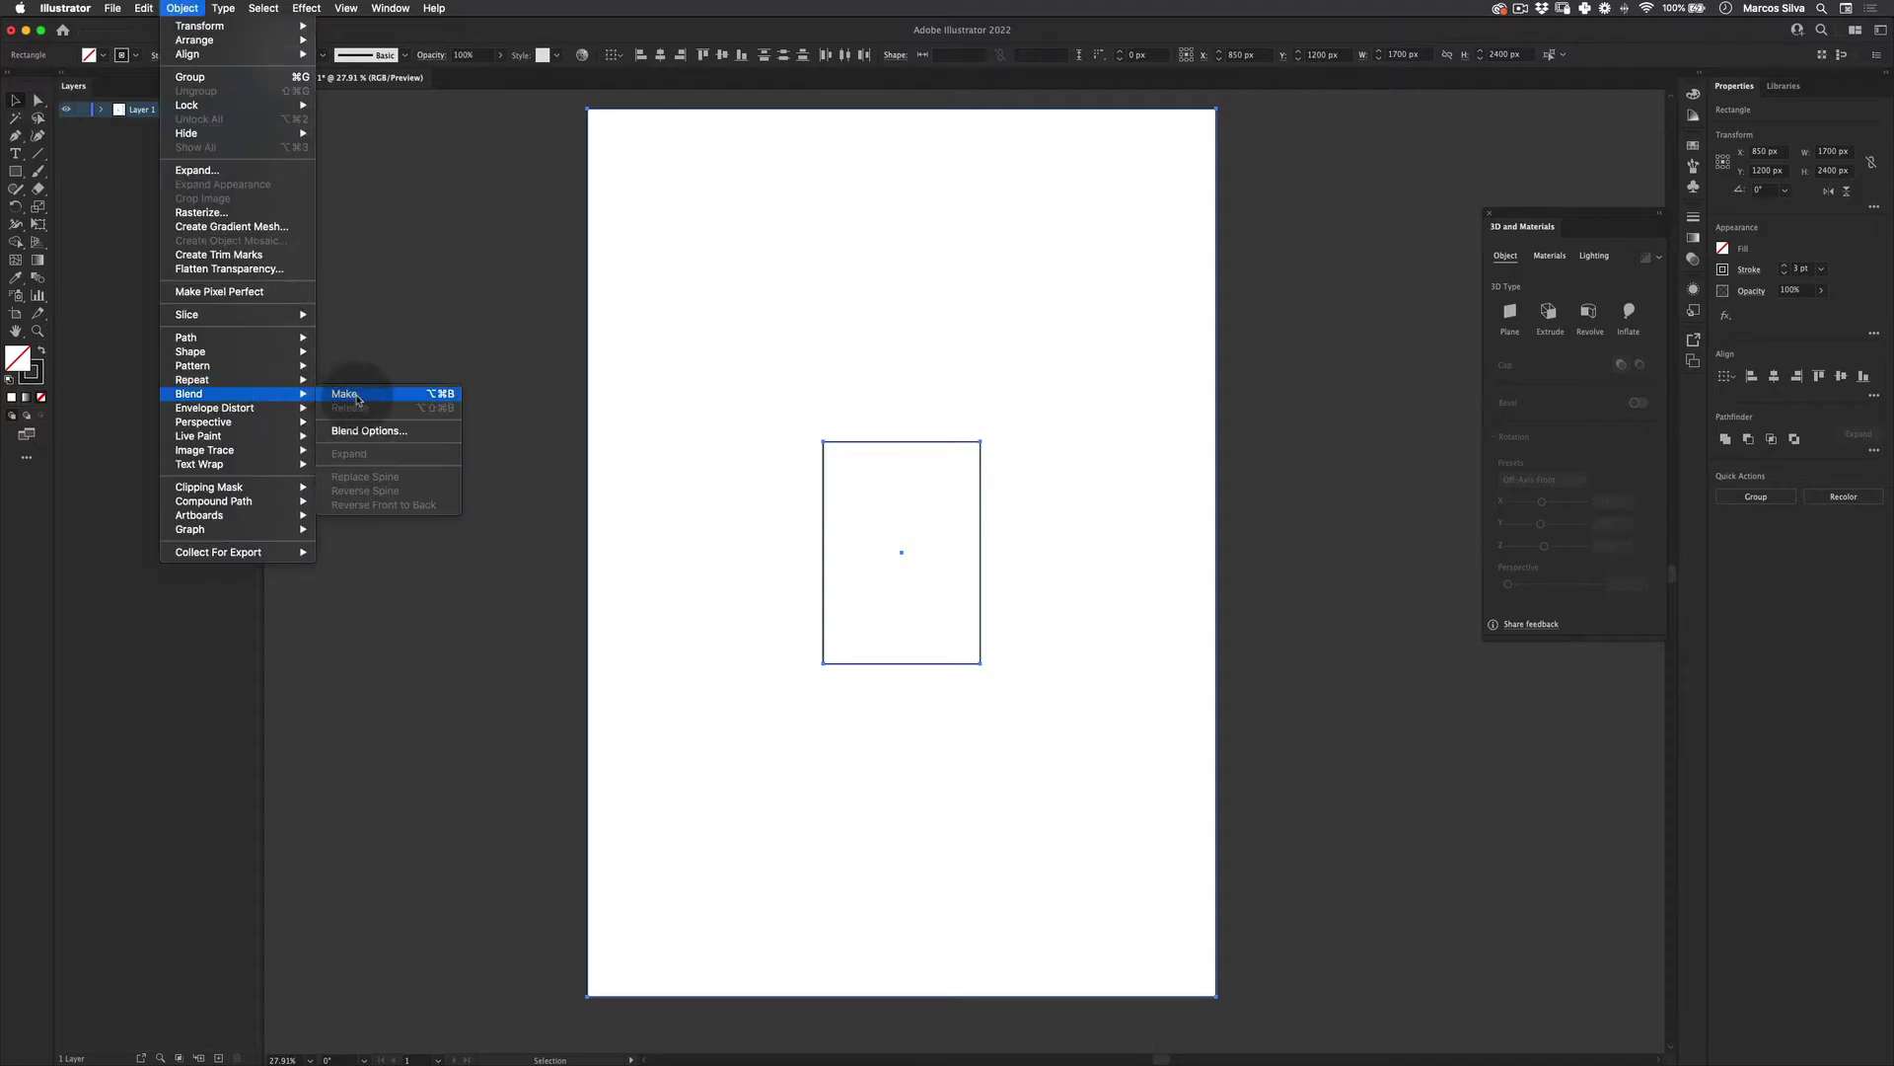
left_click(355, 393)
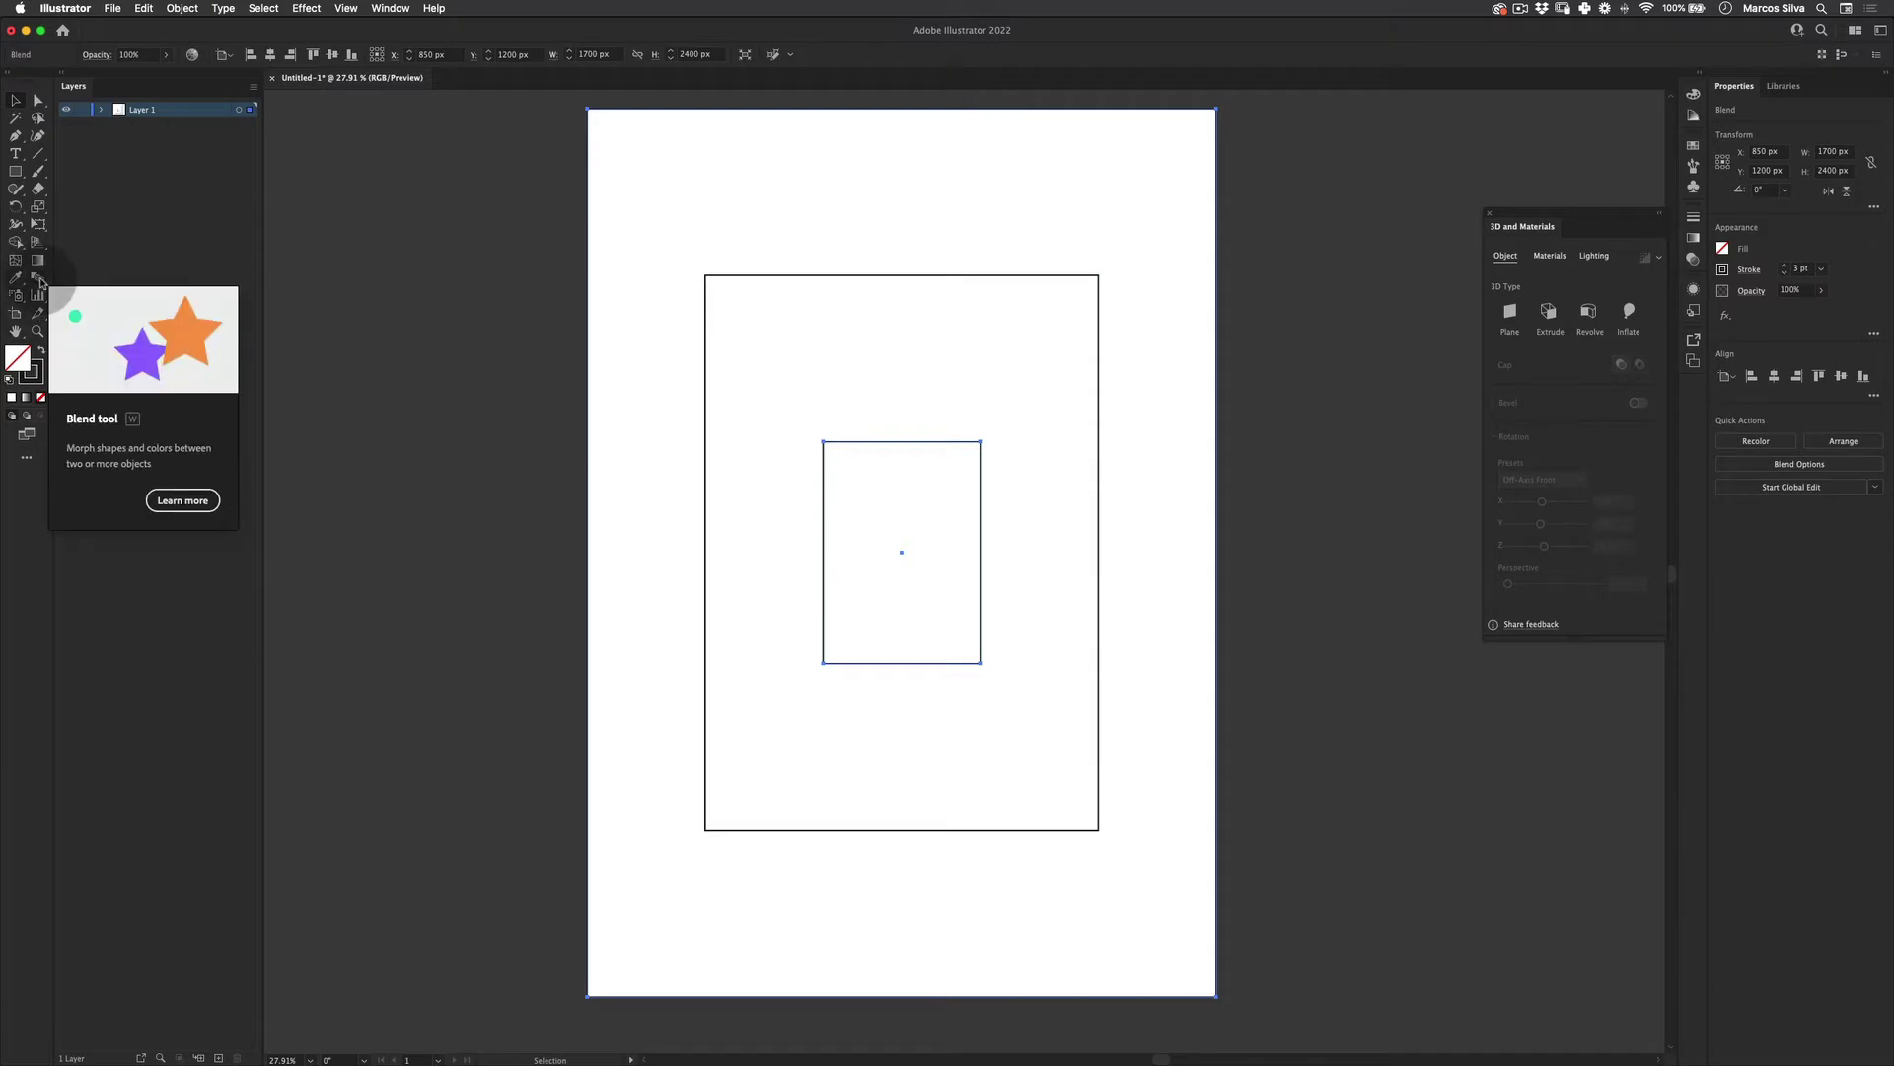
Open the blend's options and change the spacing to Specified Steps
double_click(37, 282)
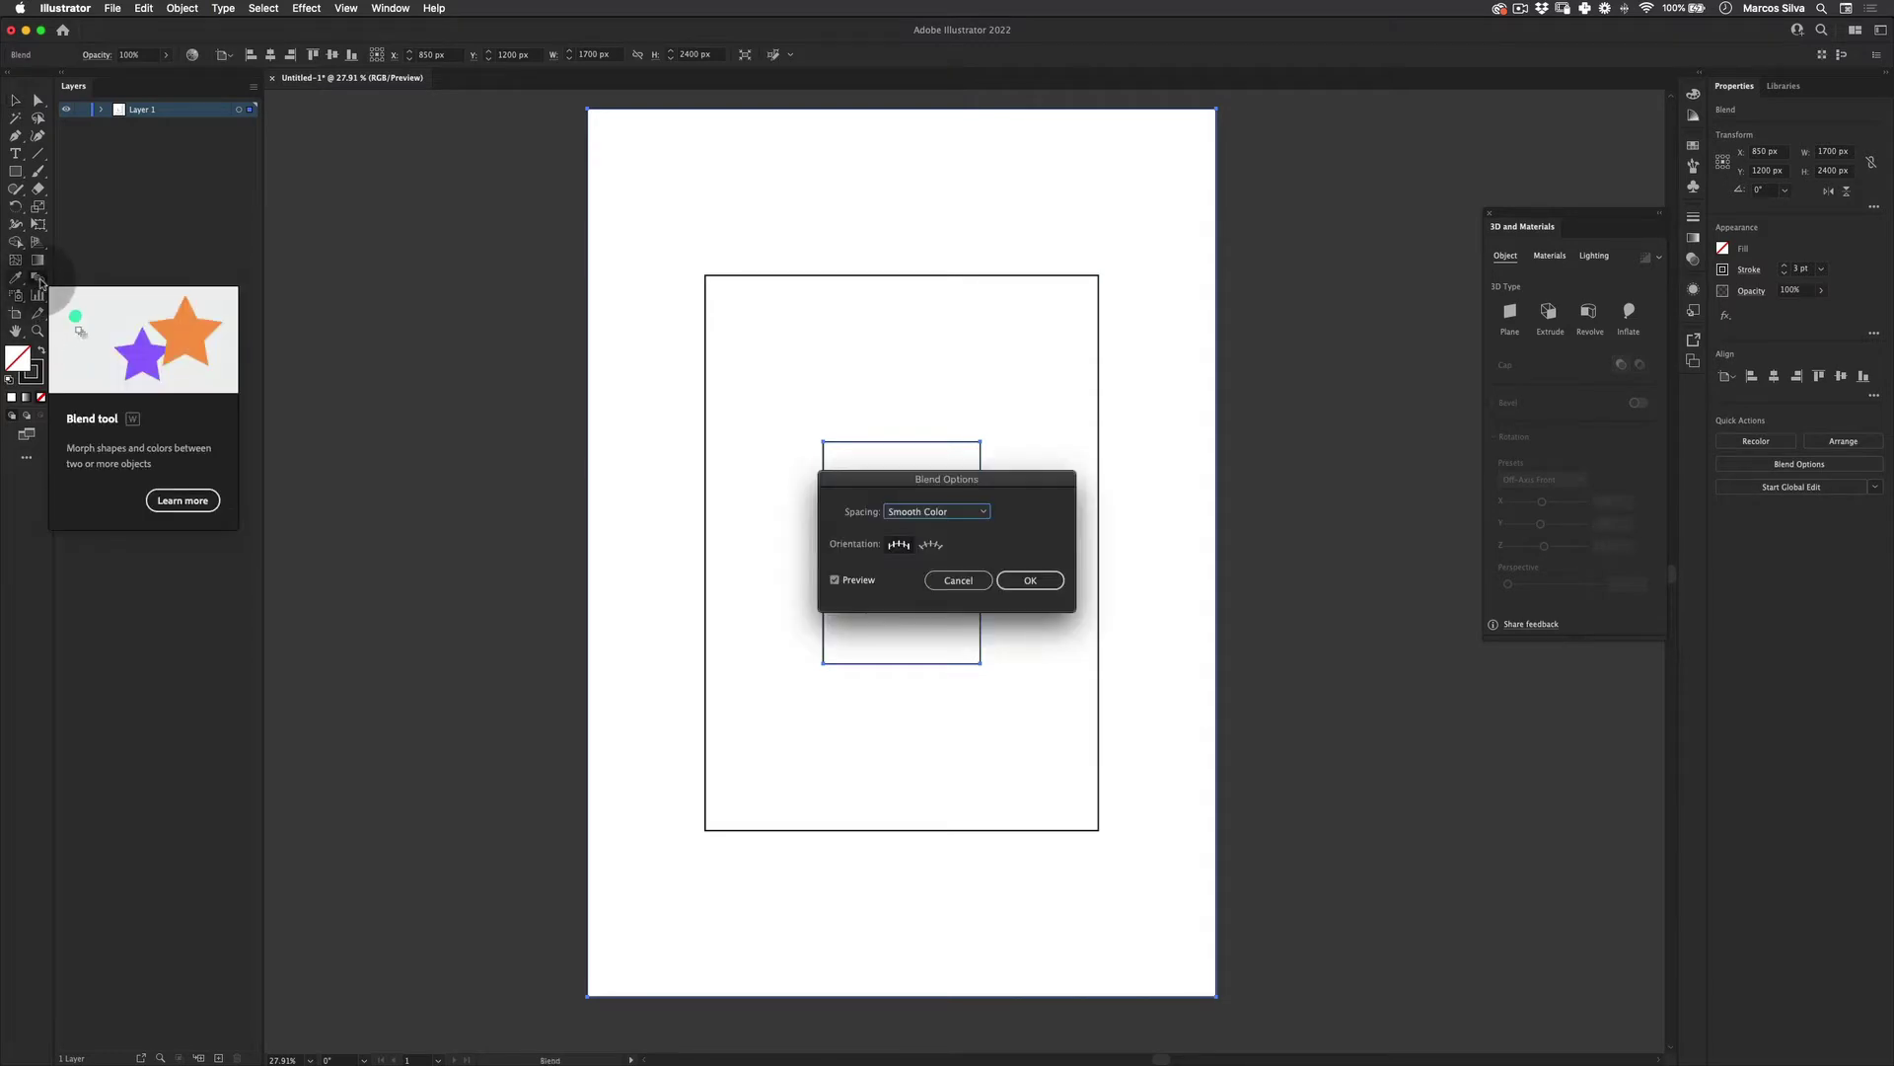
left_click(957, 513)
left_click(968, 545)
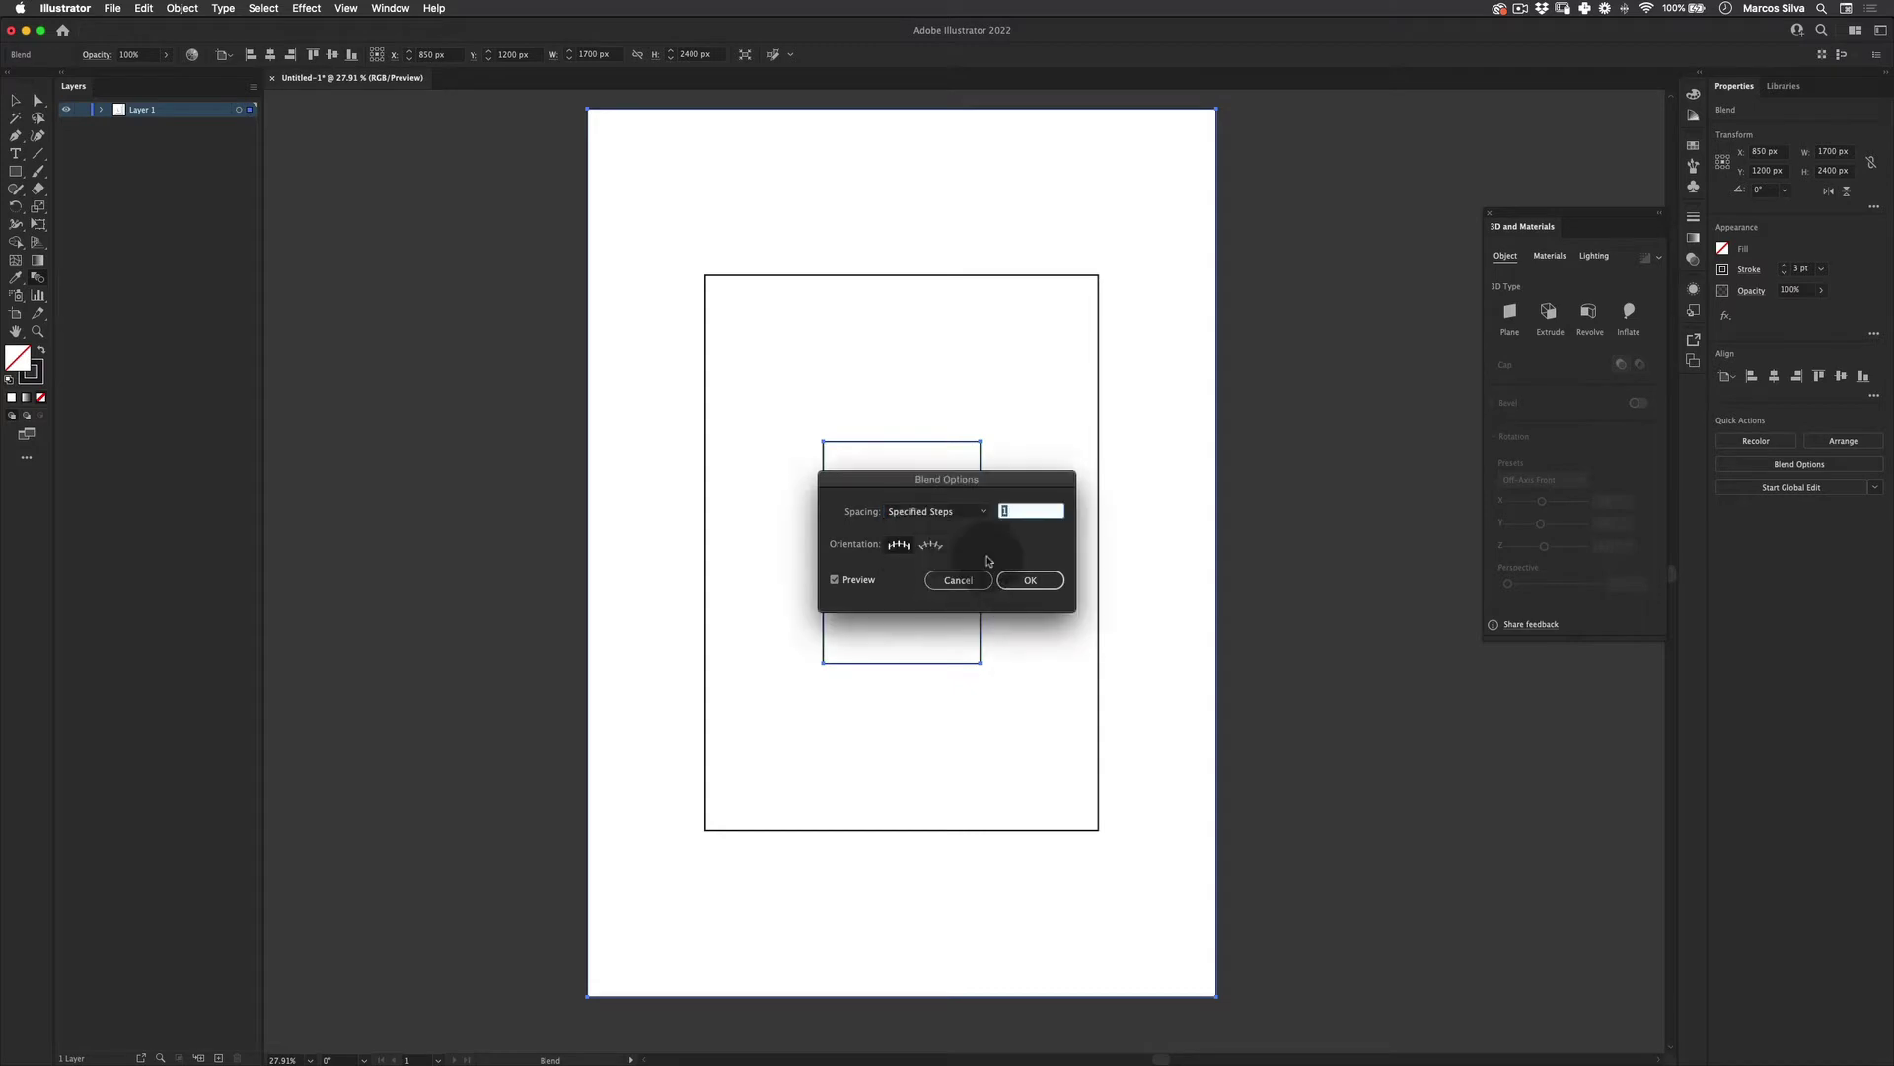
left_click(1040, 504)
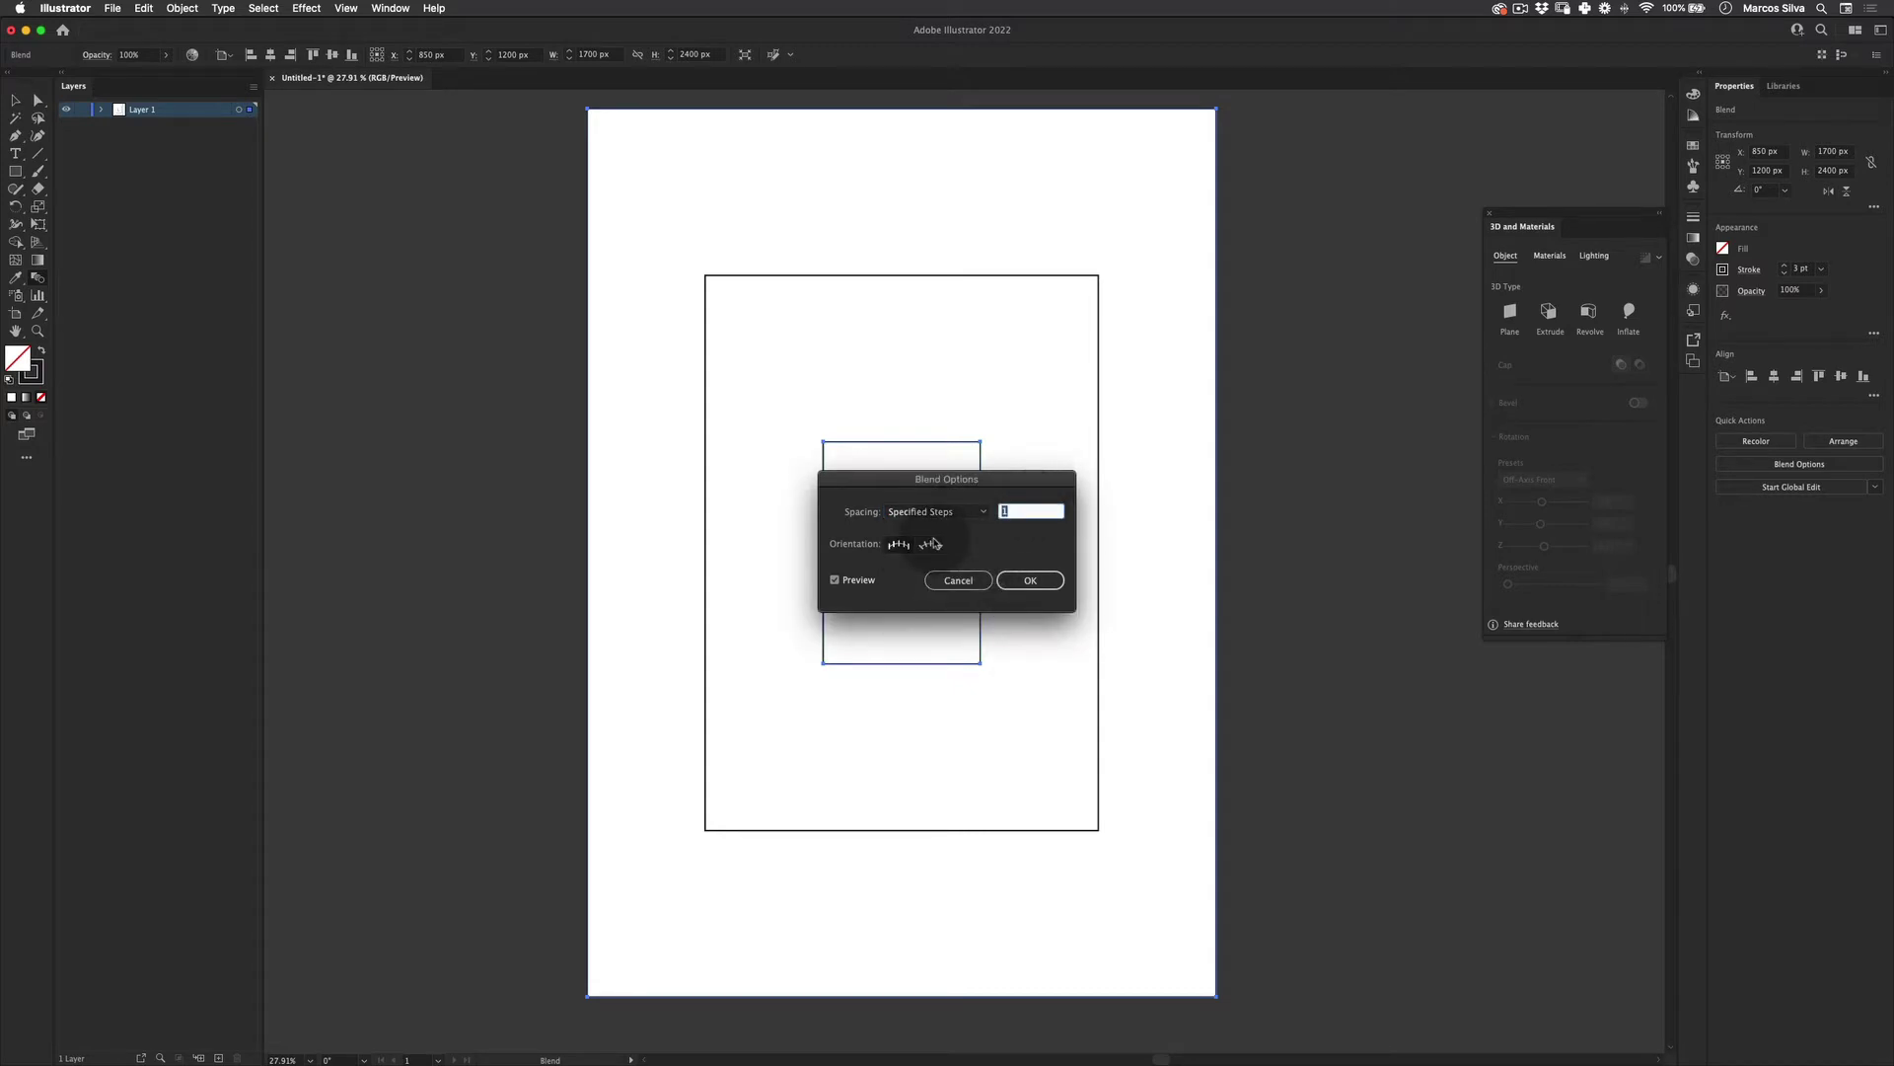
Try higher and lower numbers of blend steps to compare the density of the nested rectangles
key("shift+Up")
key("shift+Down")
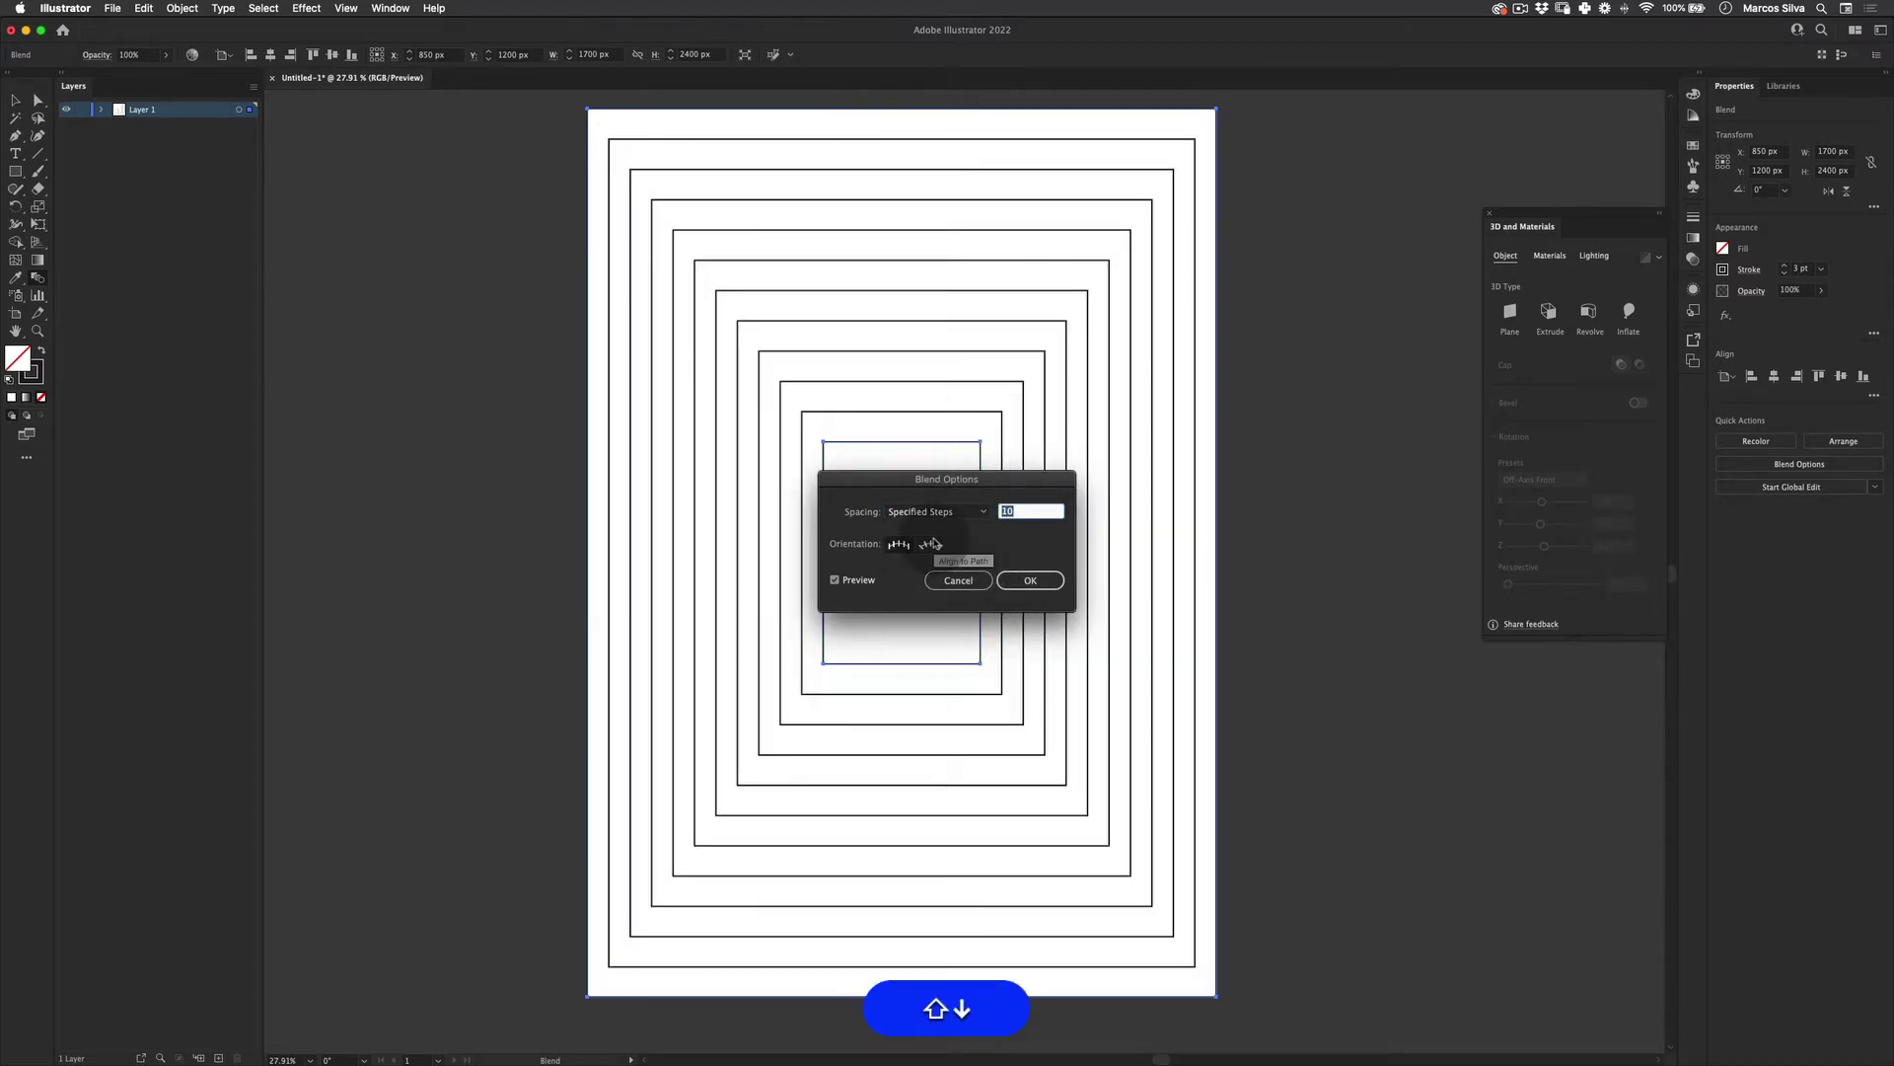
key("shift+Up")
key("shift+Up")
key("shift+Up")
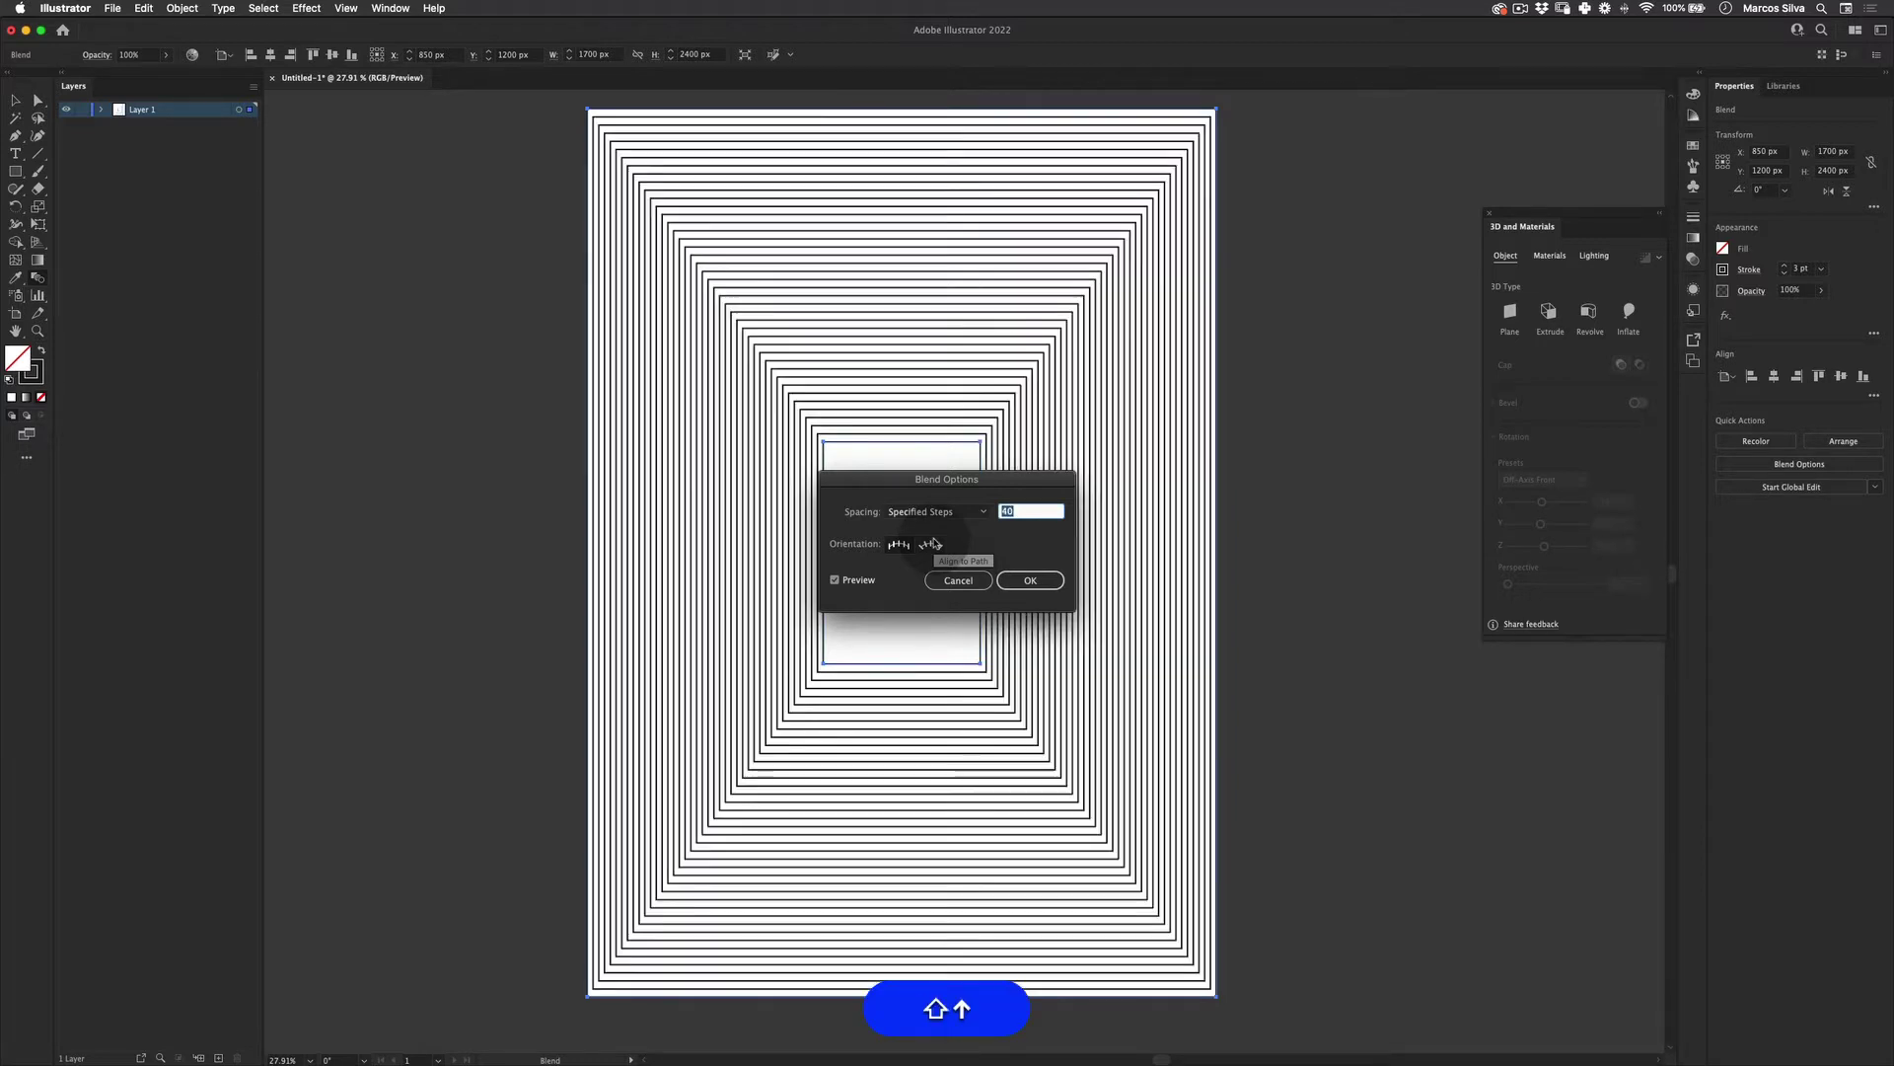
key("shift+Down")
key("shift+Down")
key("shift+Down")
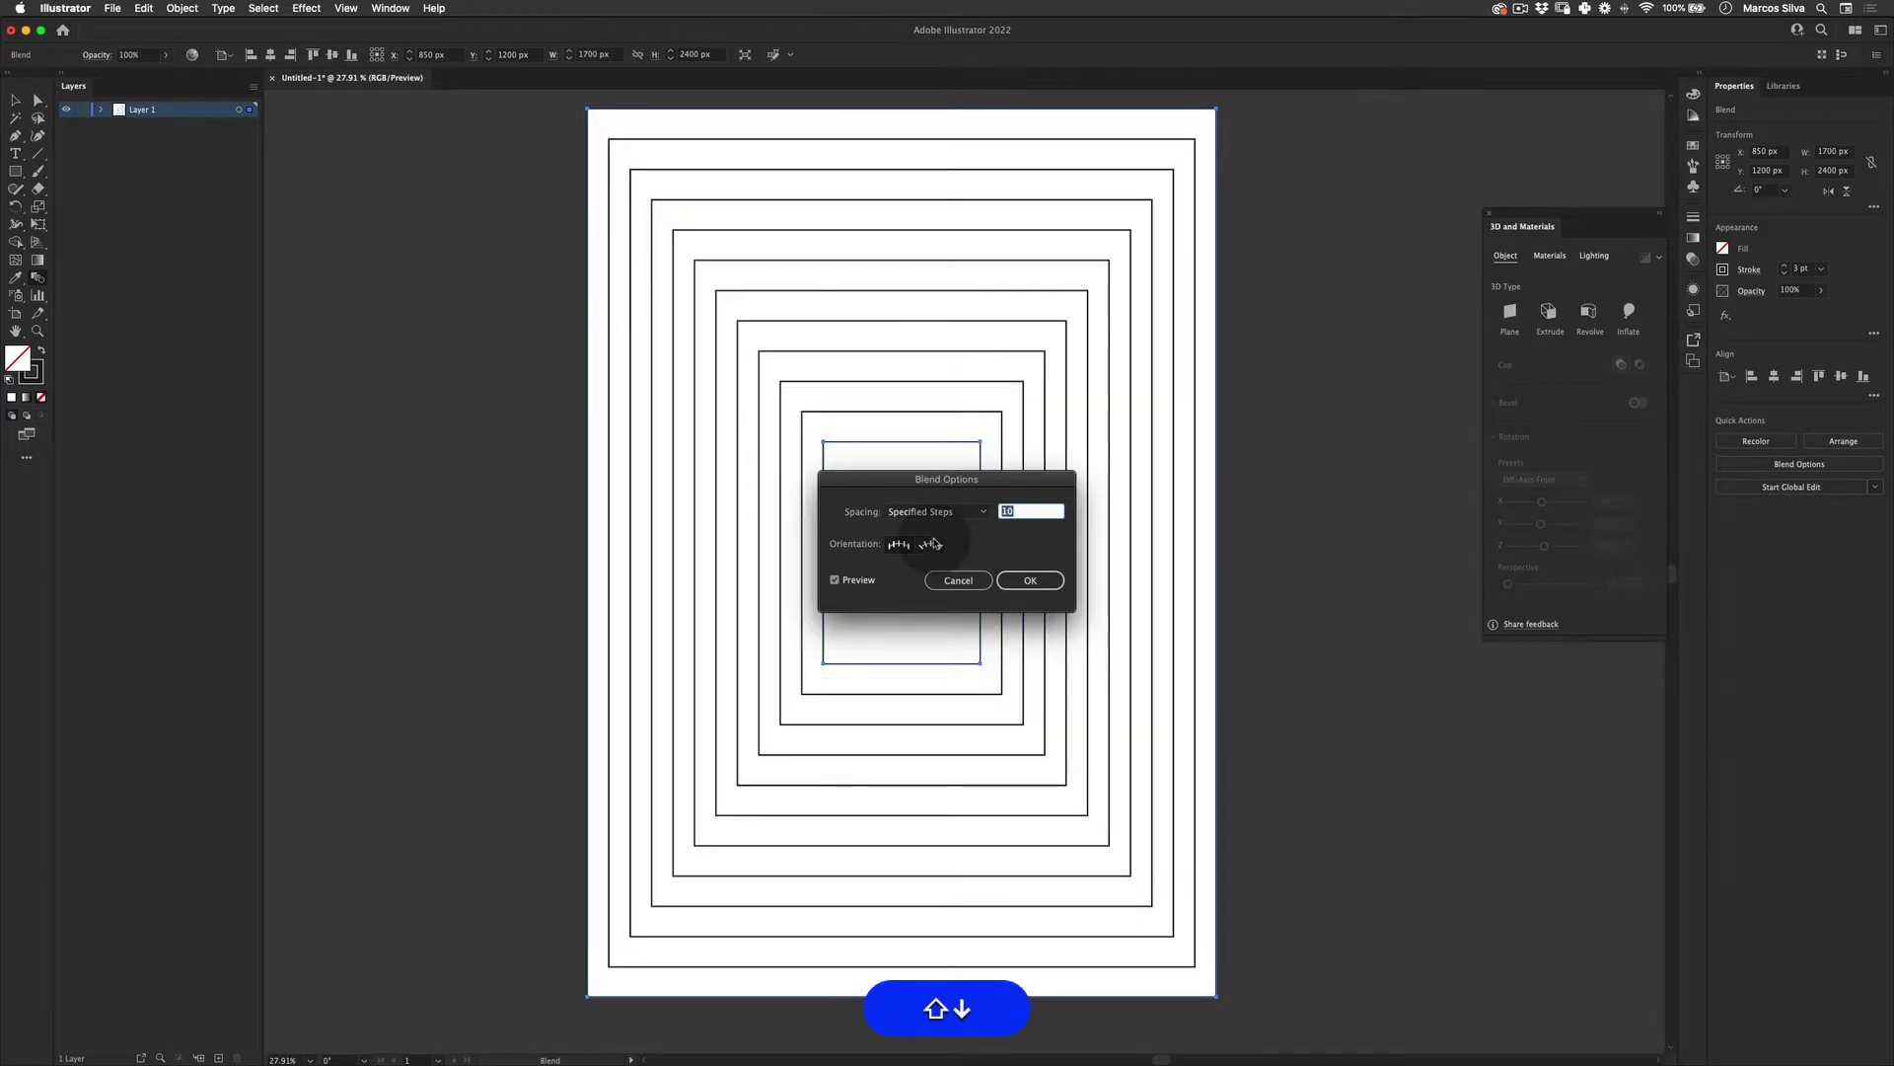
Set the blend to 13 specified steps, apply the options and deselect the artwork
key("shift+Up")
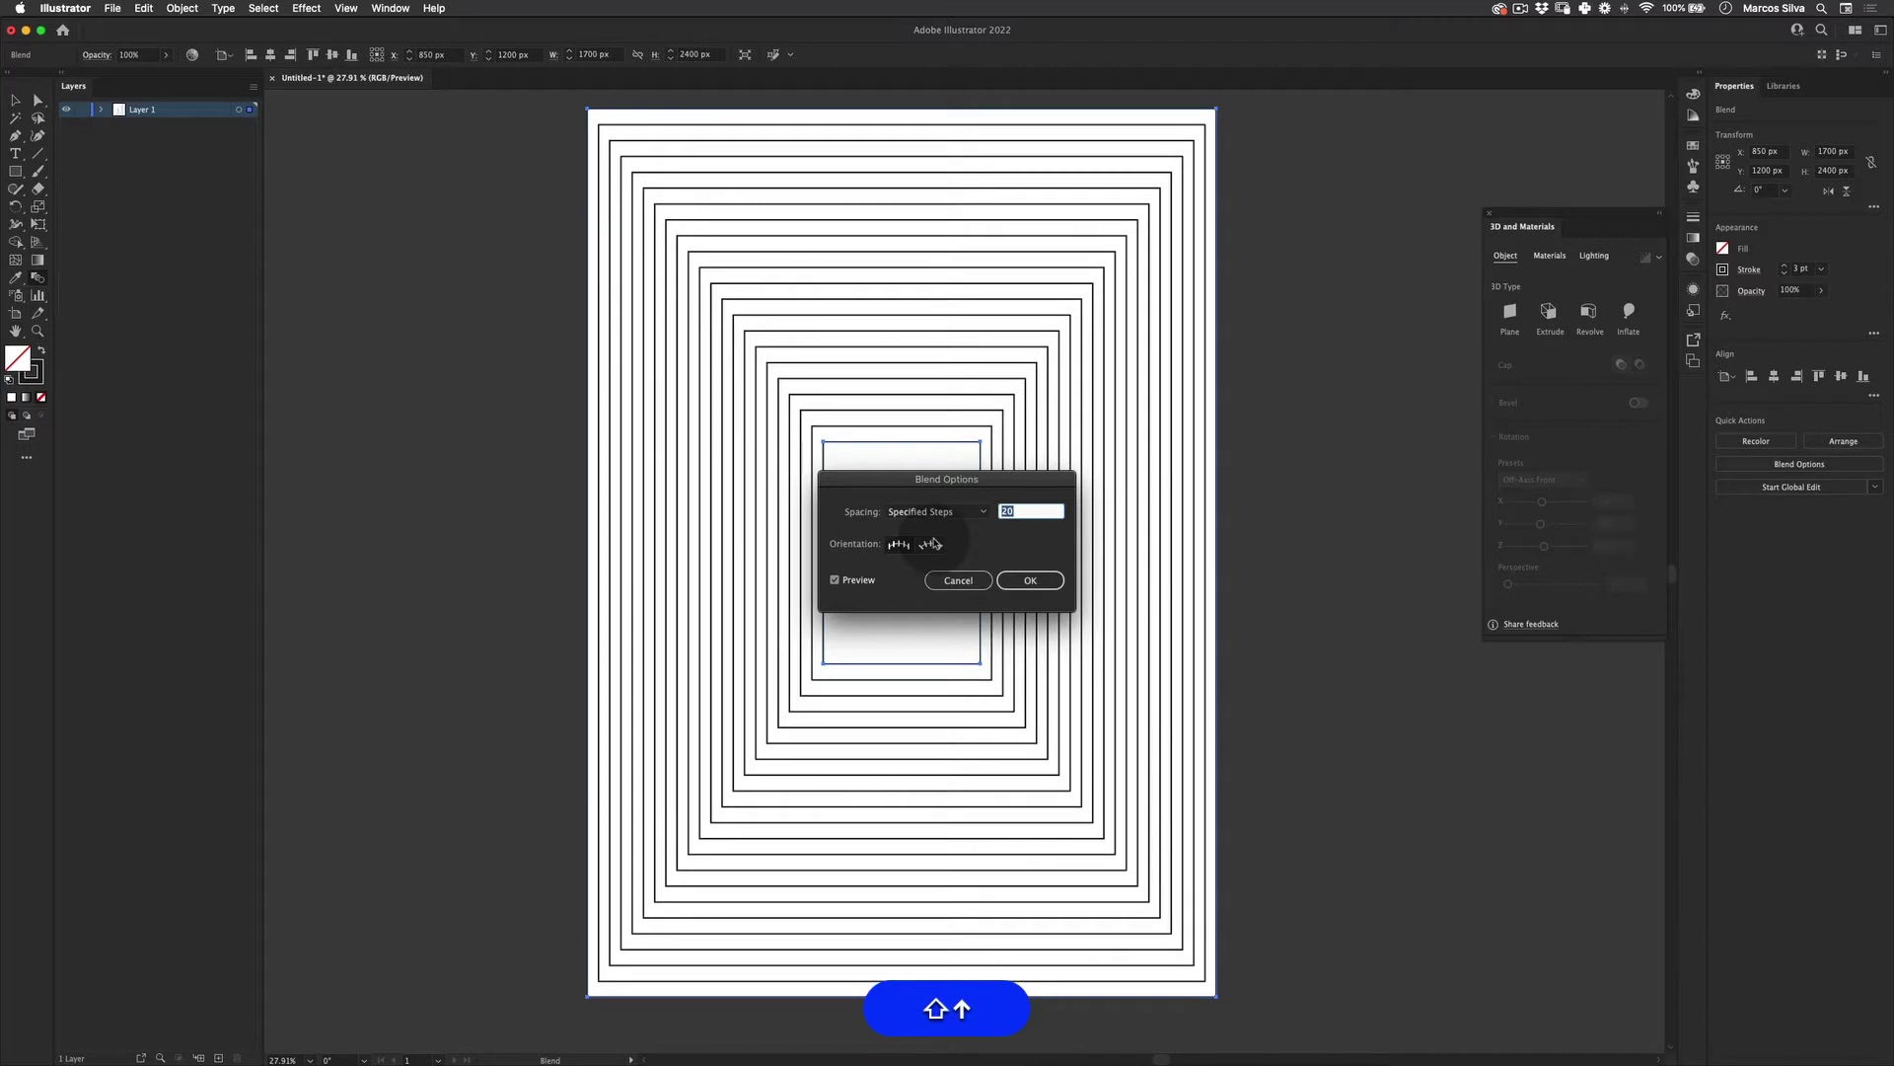
key("Down")
key("Down")
key("Down")
key("Down")
key("Down")
key("Down")
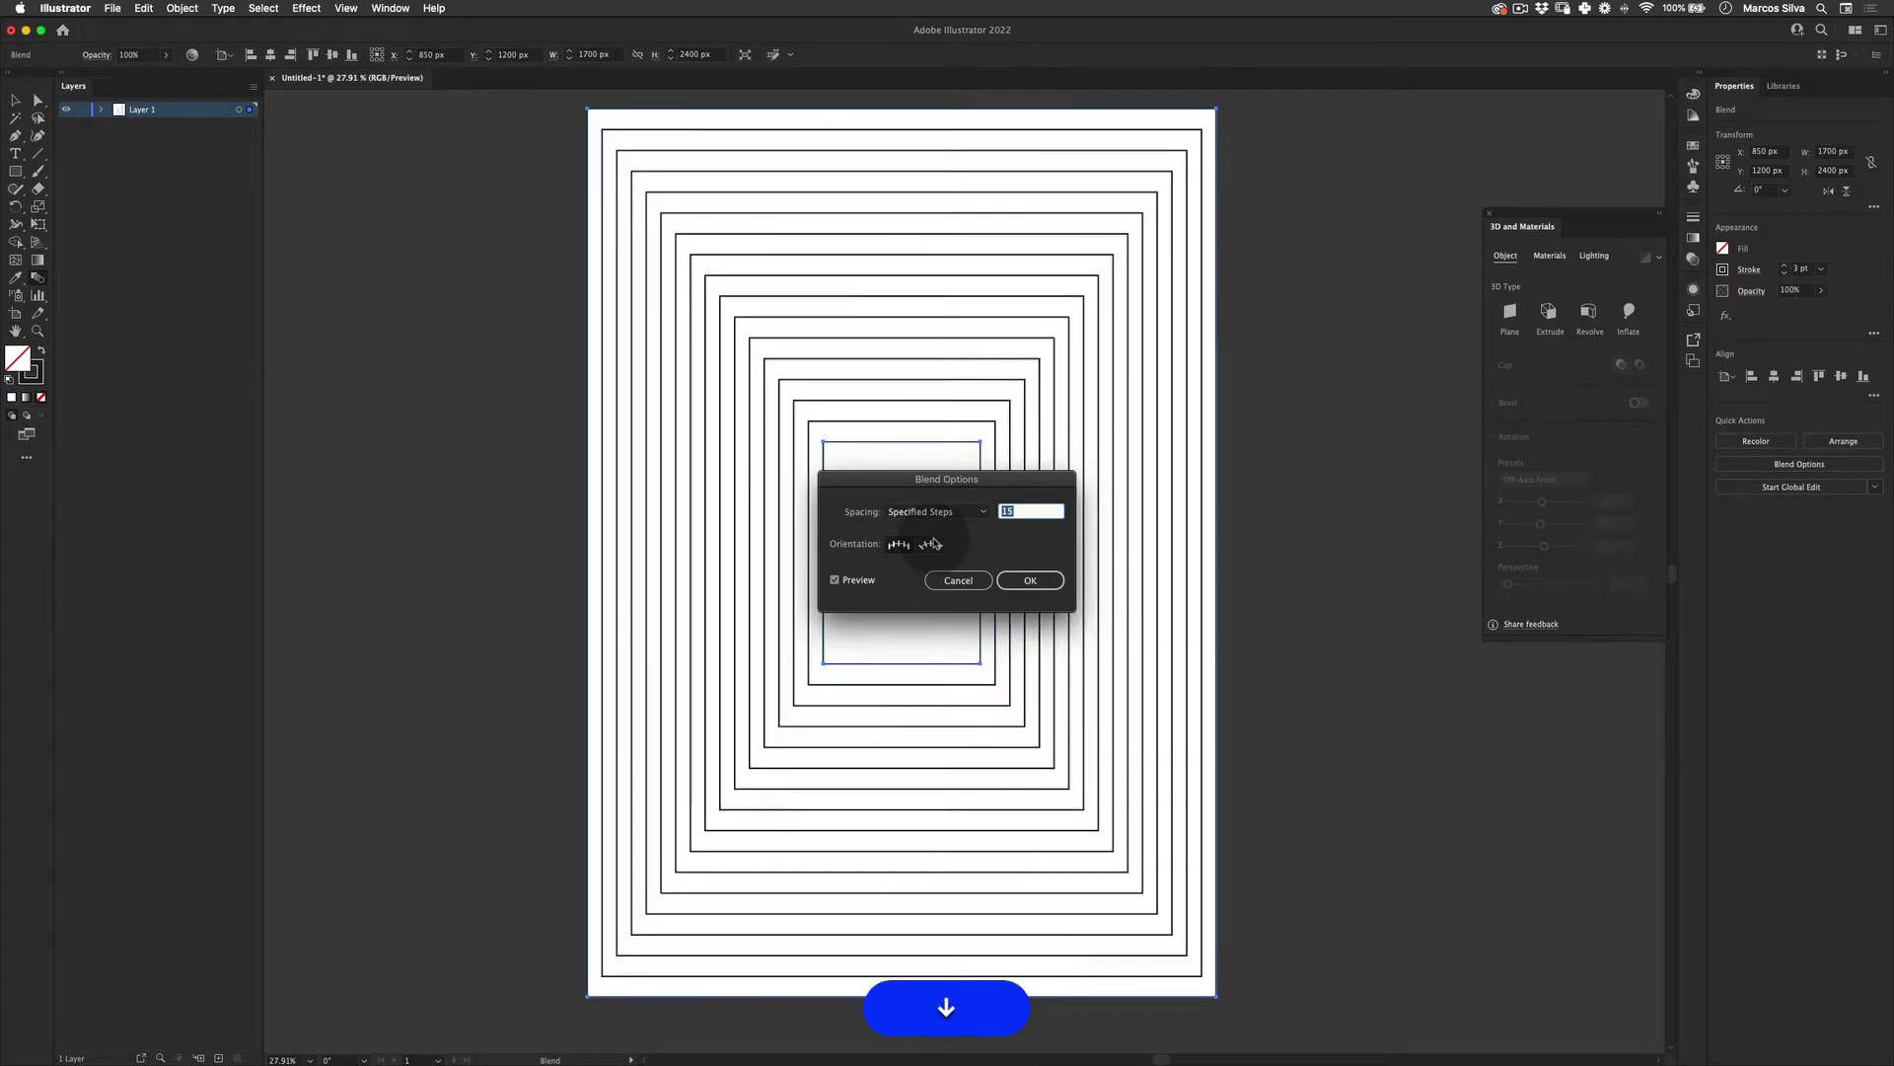
left_click(1030, 580)
key("v")
left_click(492, 775)
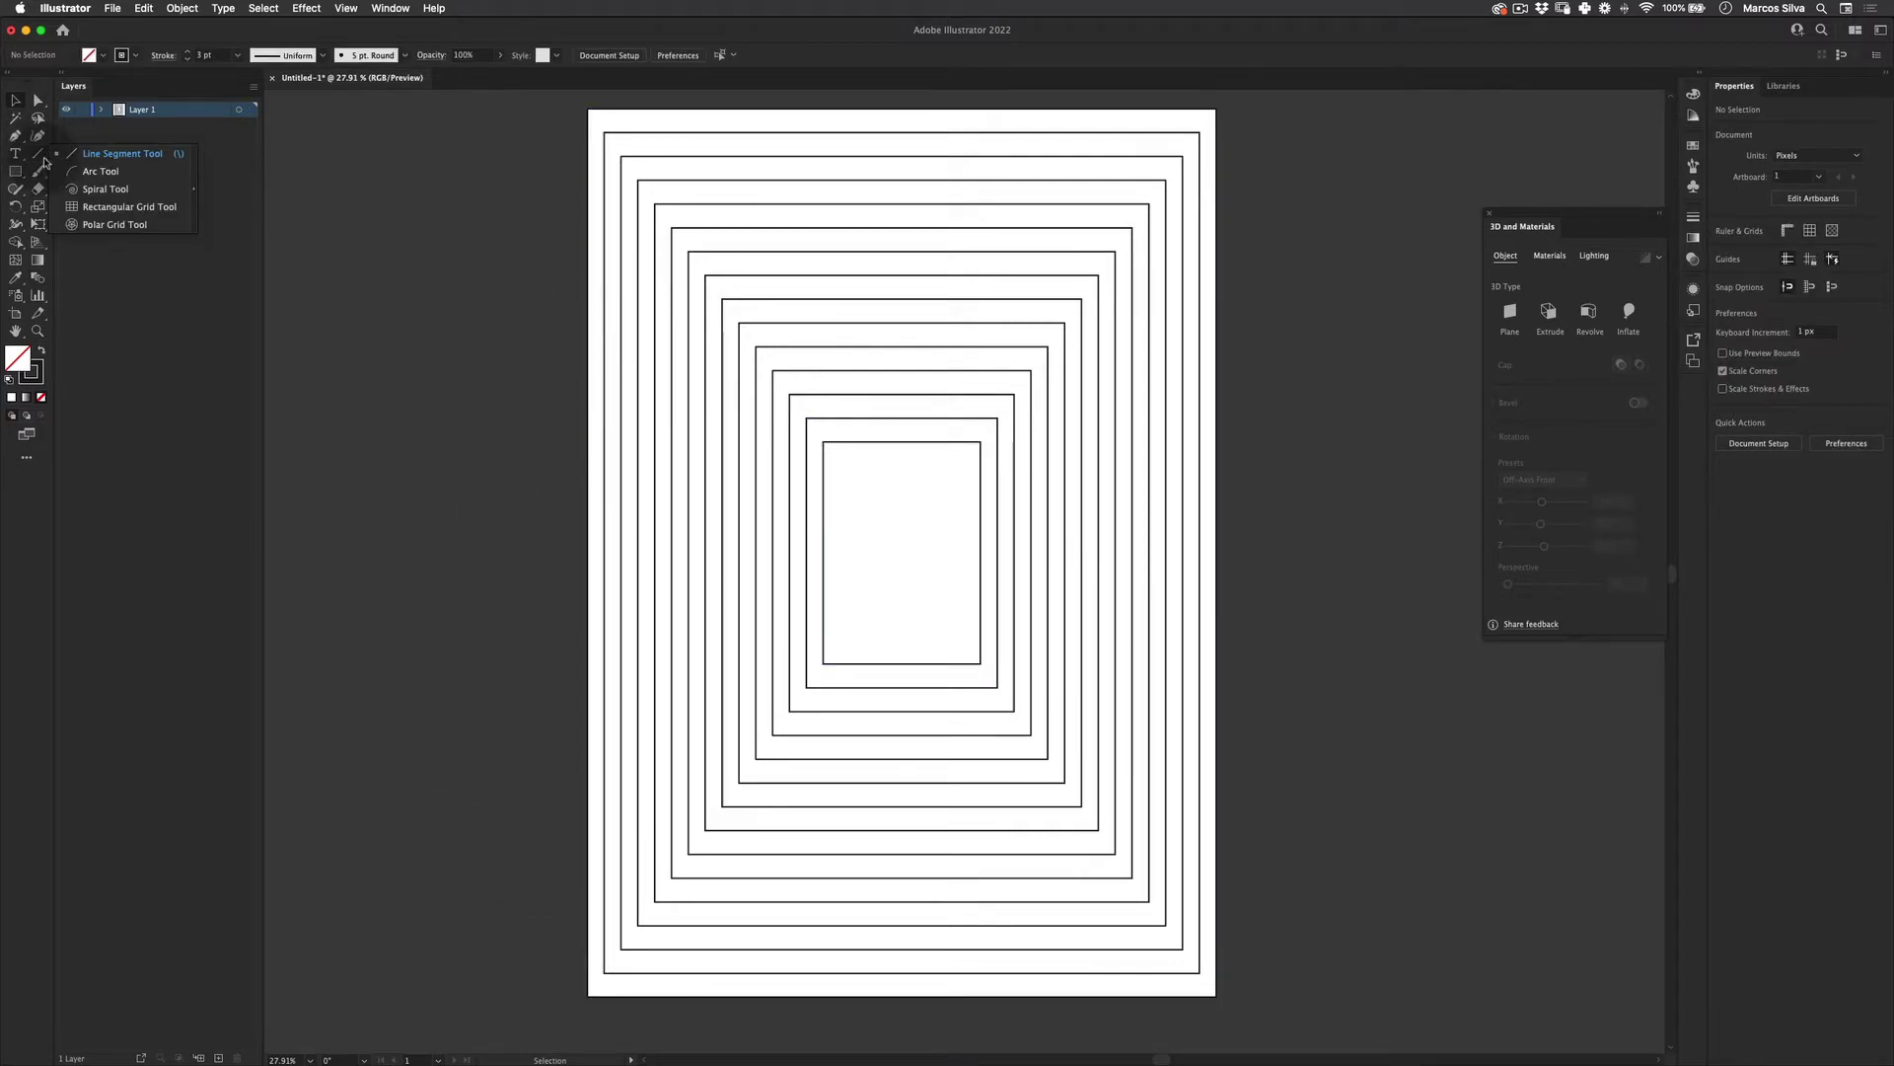
Configure the Rectangular Grid tool with 10 horizontal and 10 vertical dividers
left_click(95, 210)
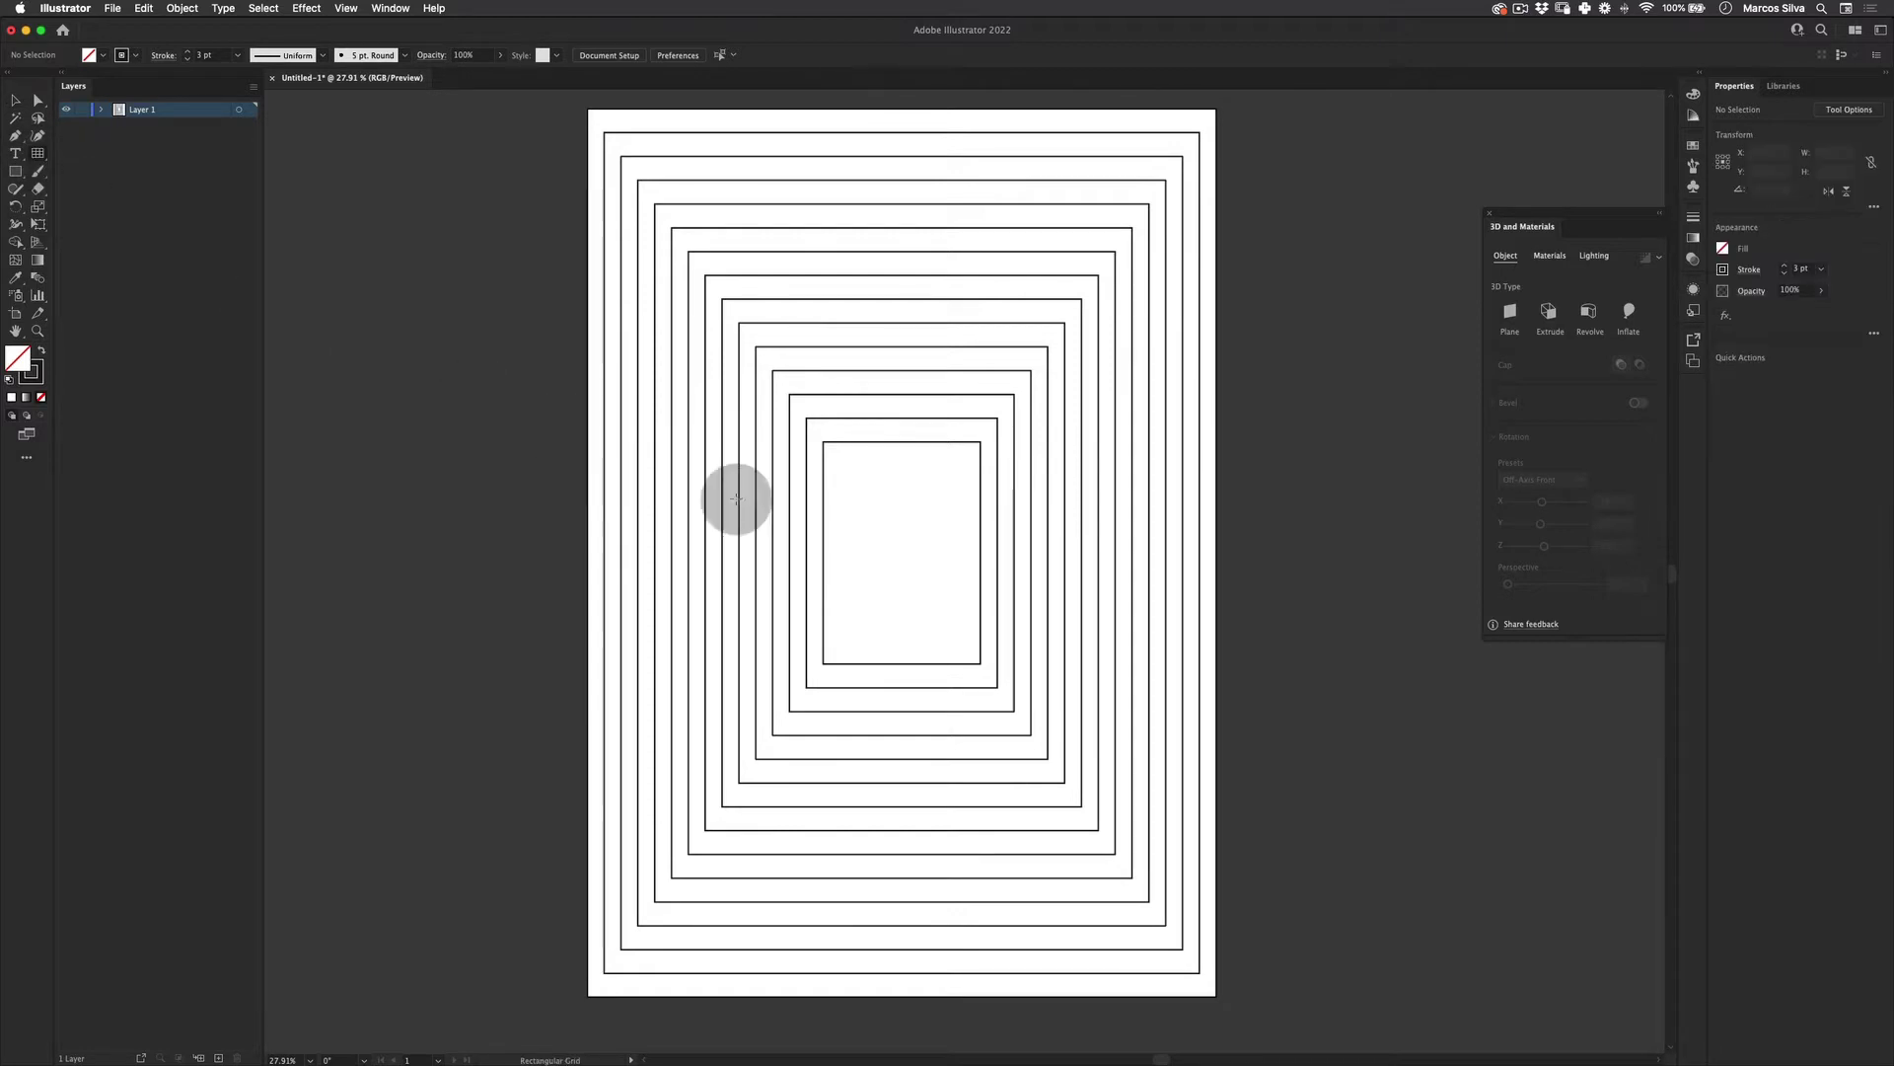
mouse_move(824, 438)
left_mouse_down()
mouse_move(964, 601)
mouse_move(981, 663)
left_mouse_up()
key("super+z")
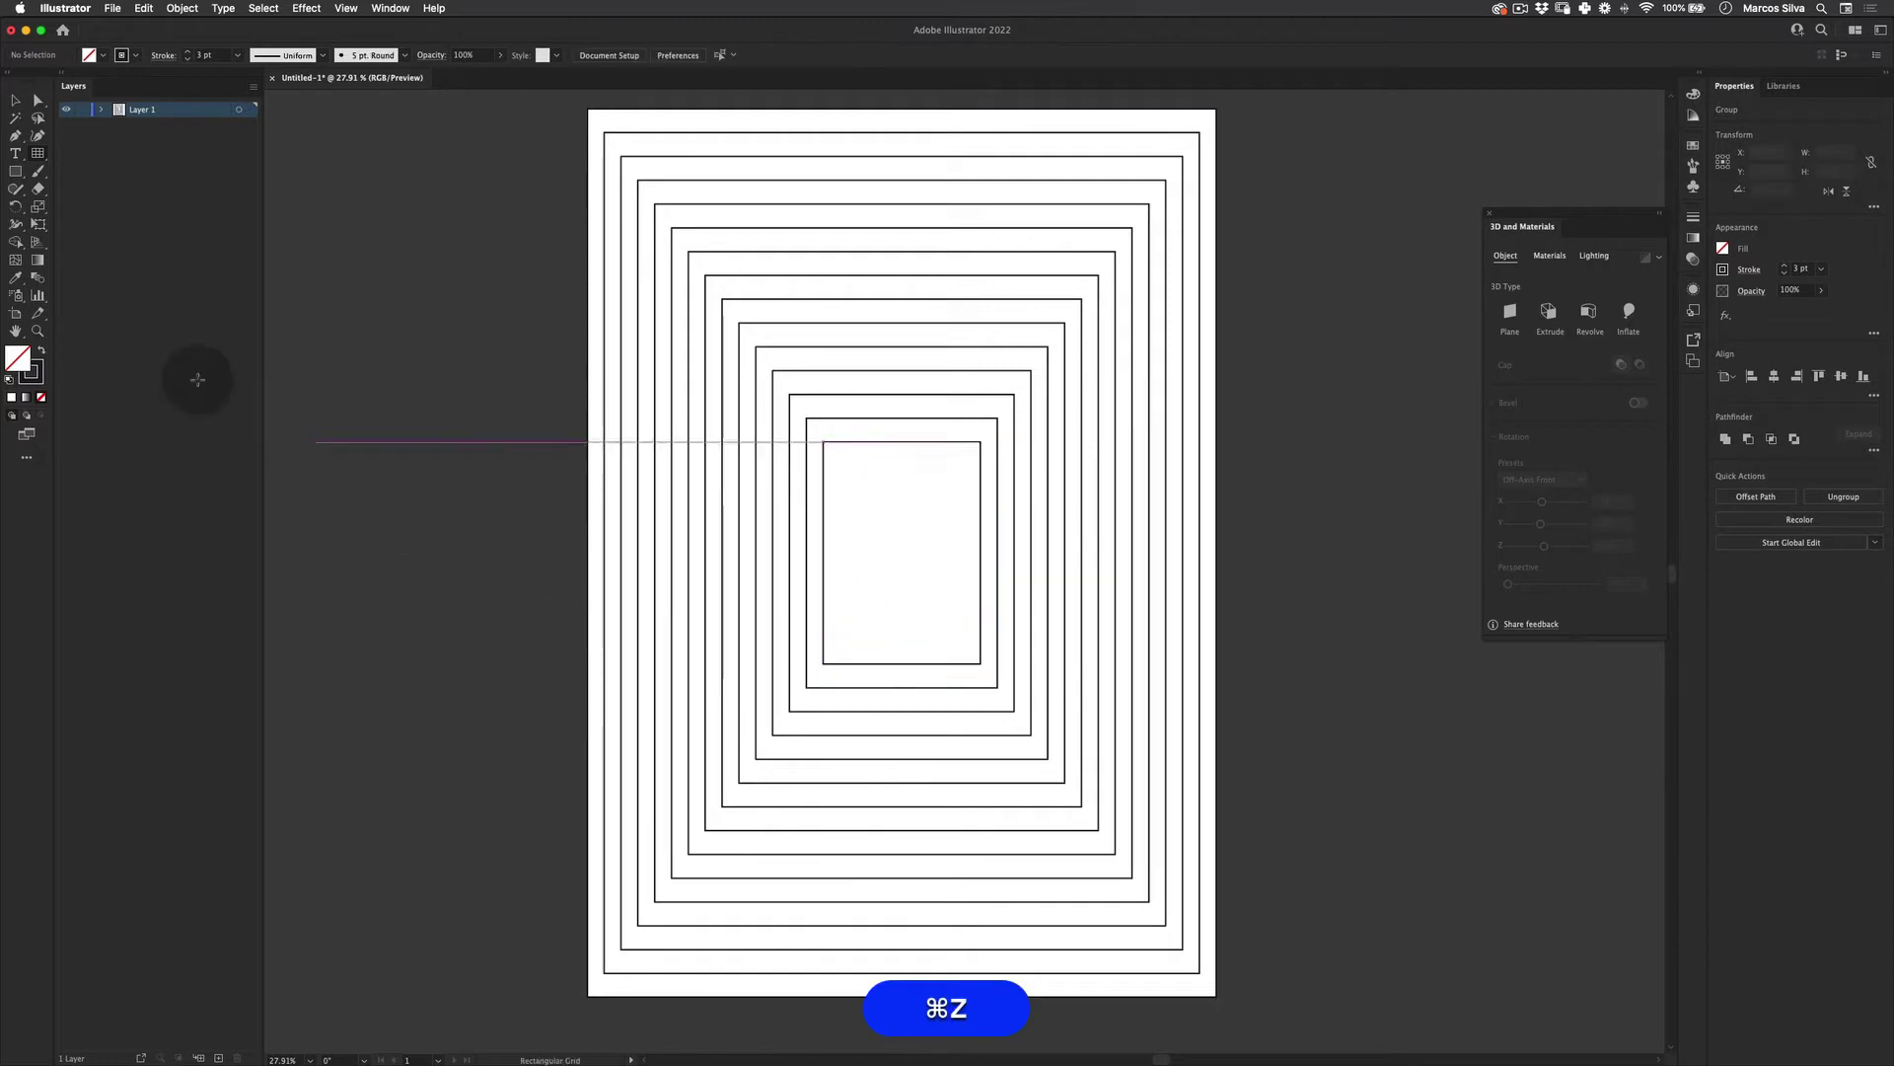
double_click(37, 153)
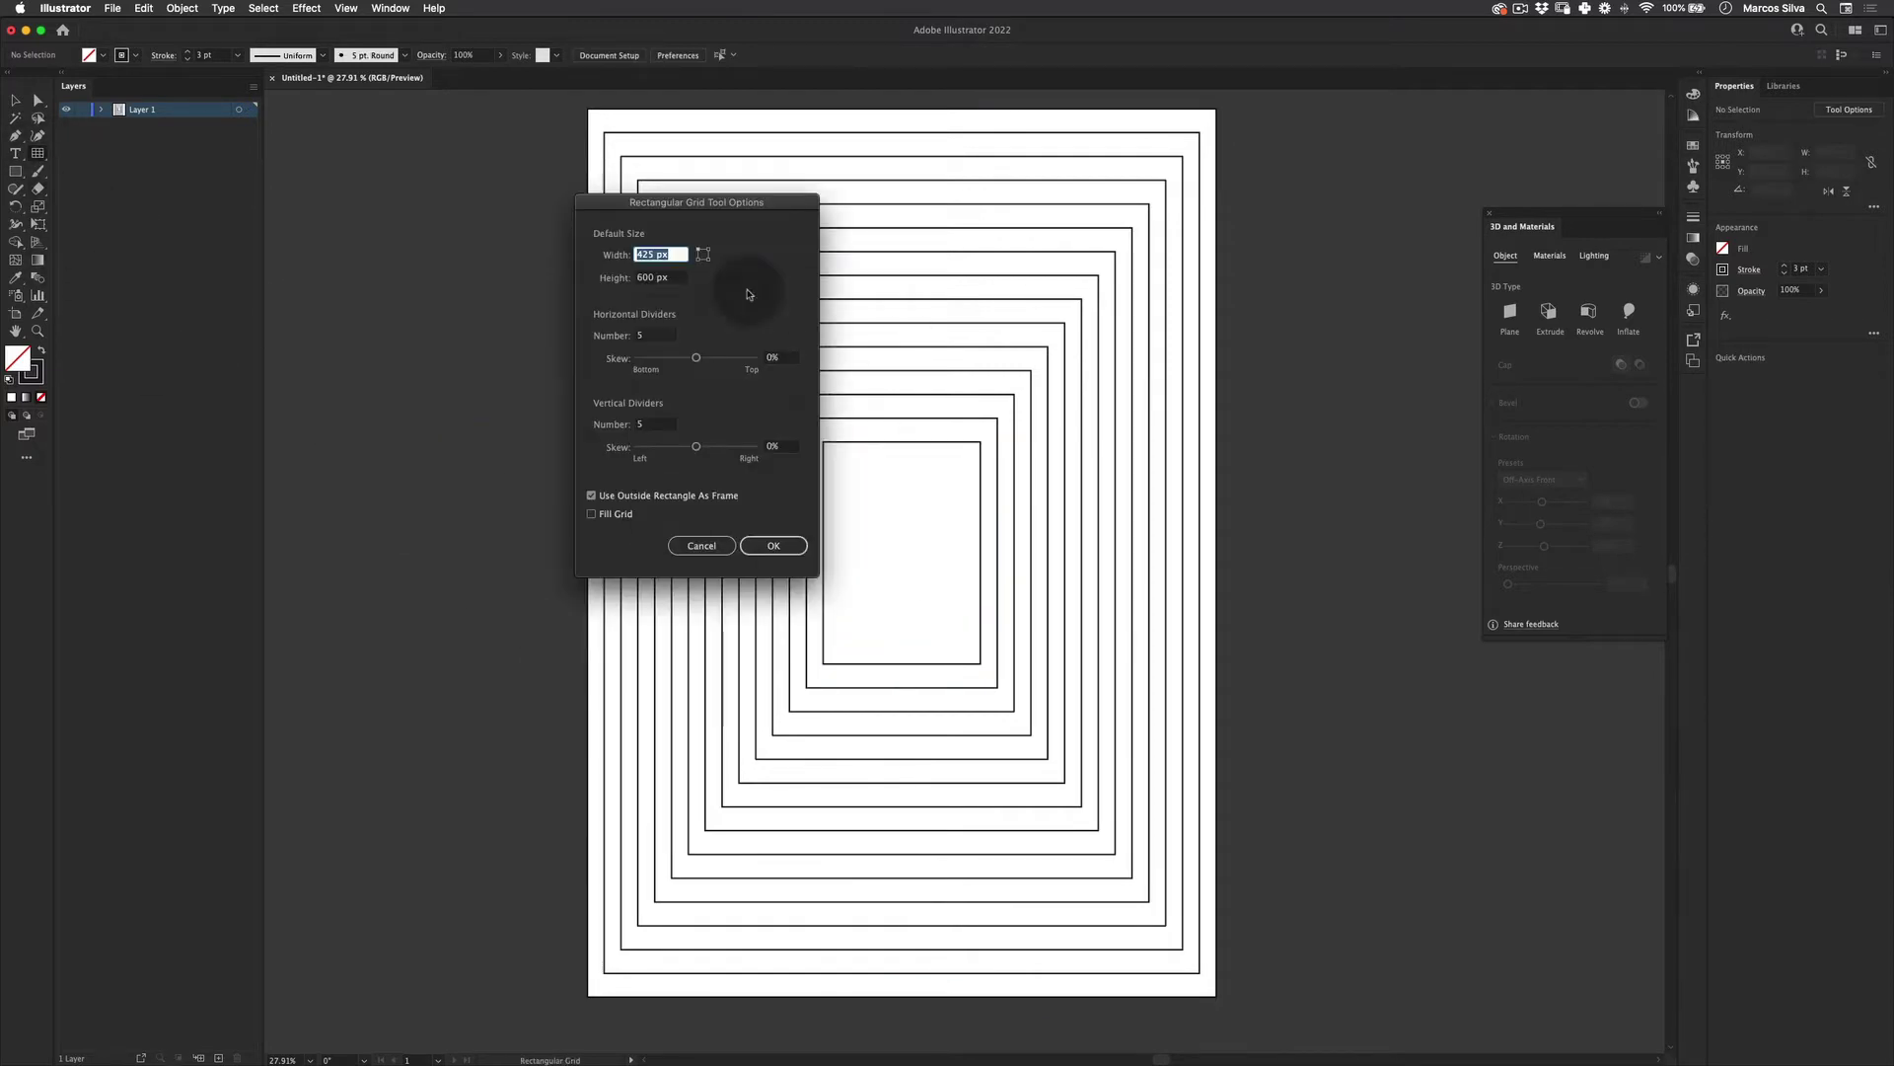
left_click(655, 339)
type("10")
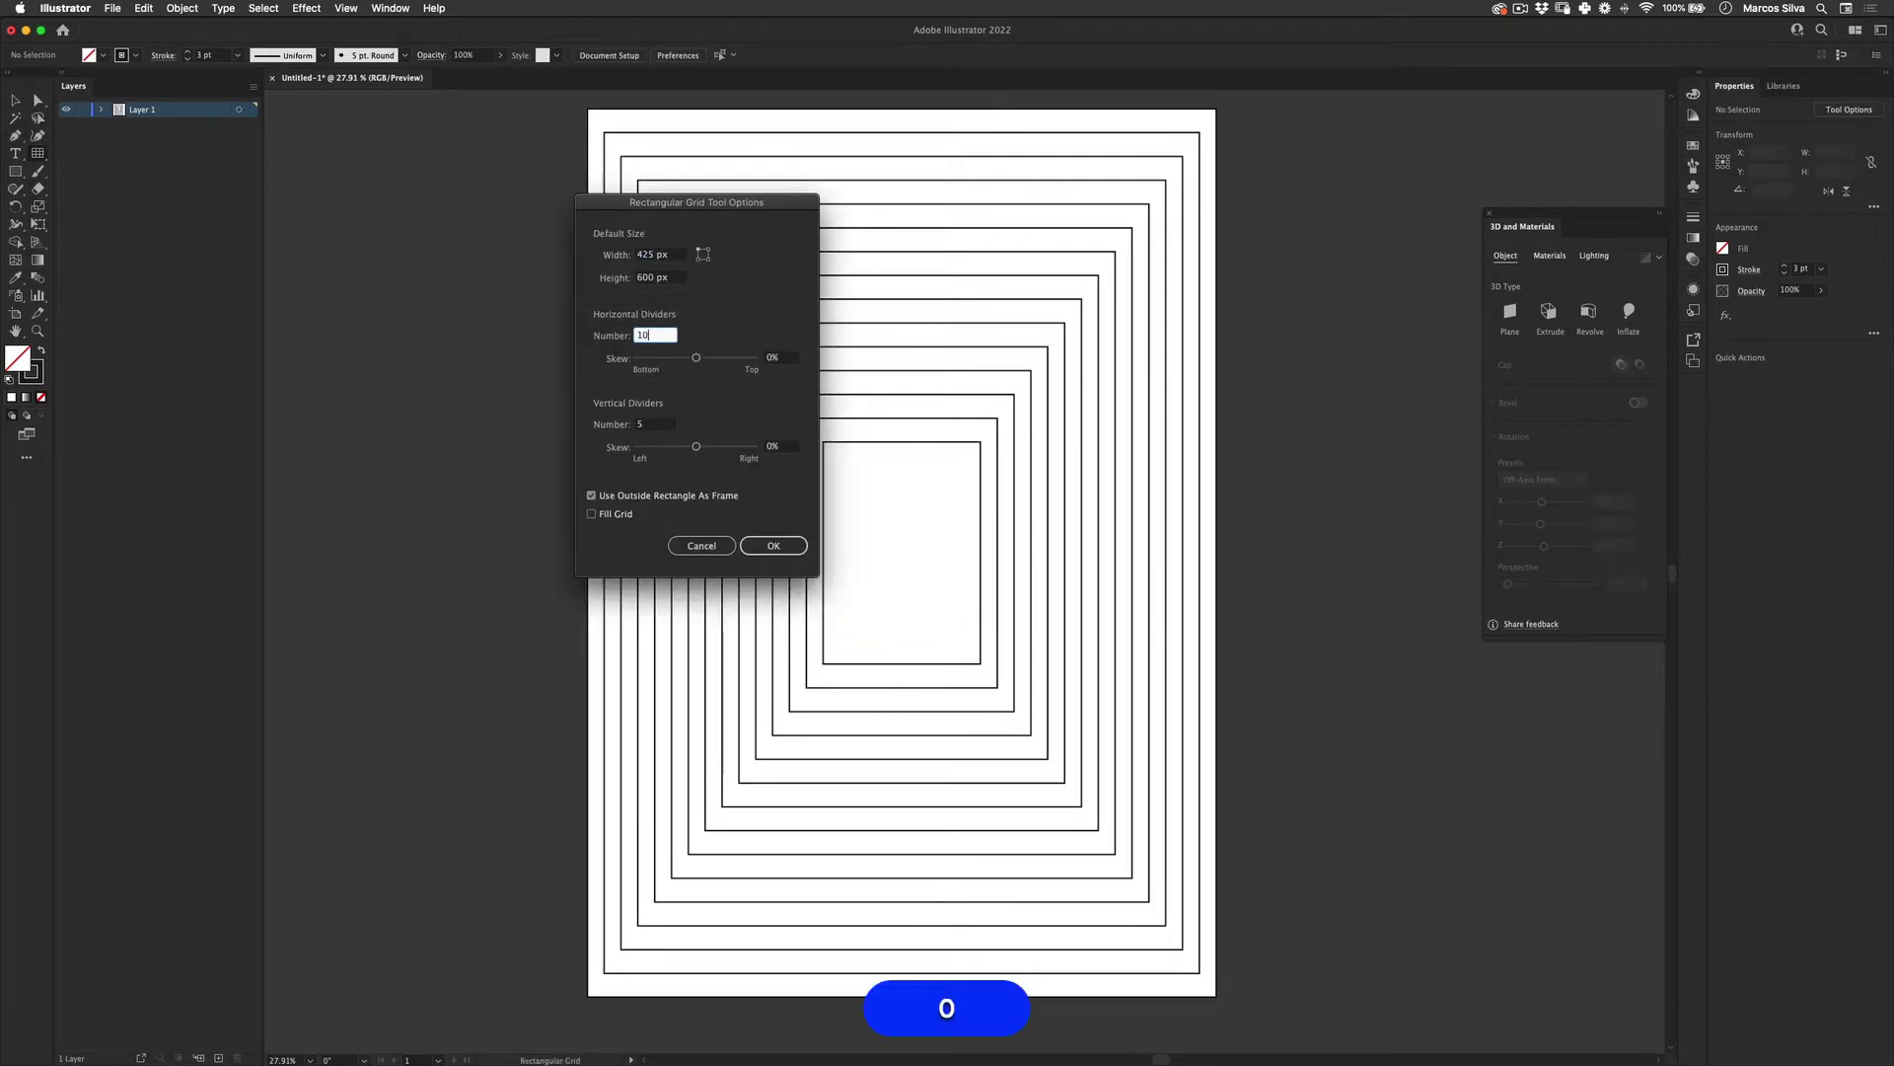
key("Tab")
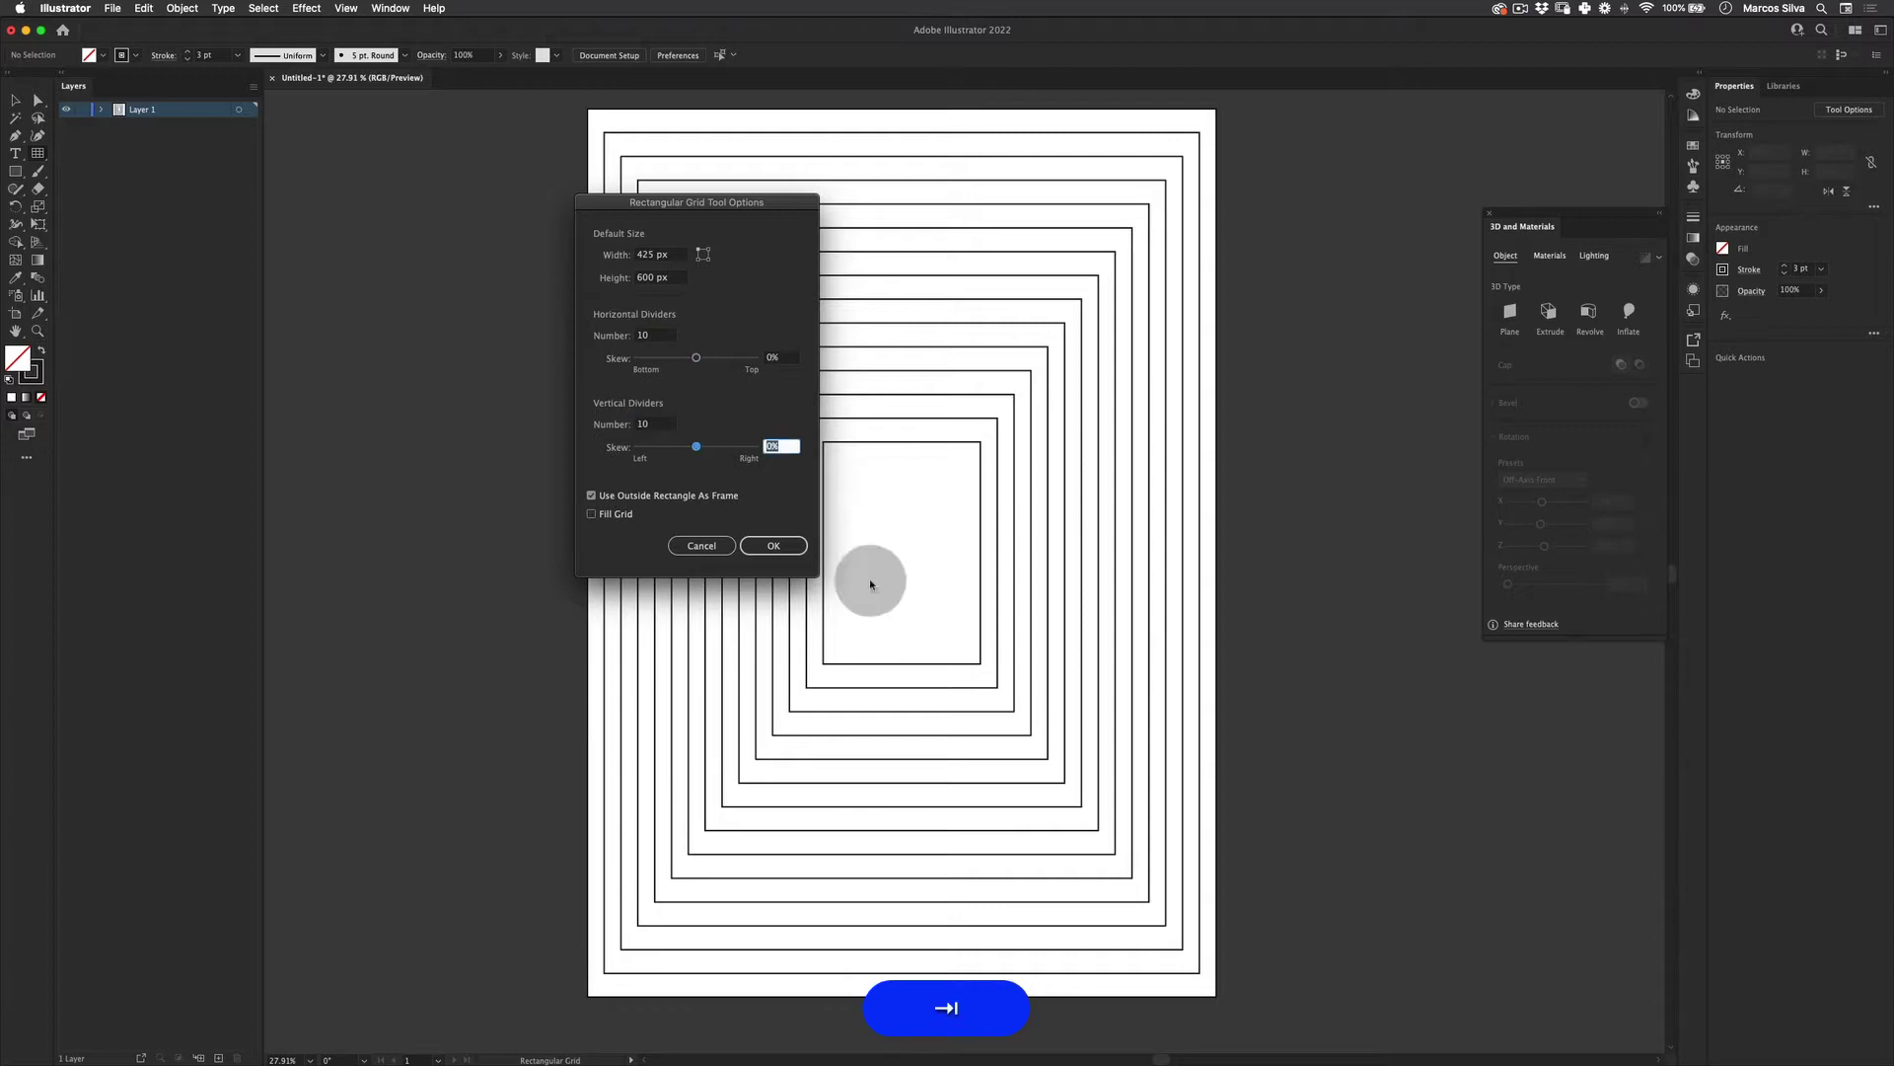
left_click(774, 545)
Draw the rectangular grid exactly over the innermost rectangle and deselect it
left_click_drag(824, 440, 980, 663)
key("v")
left_click(421, 829)
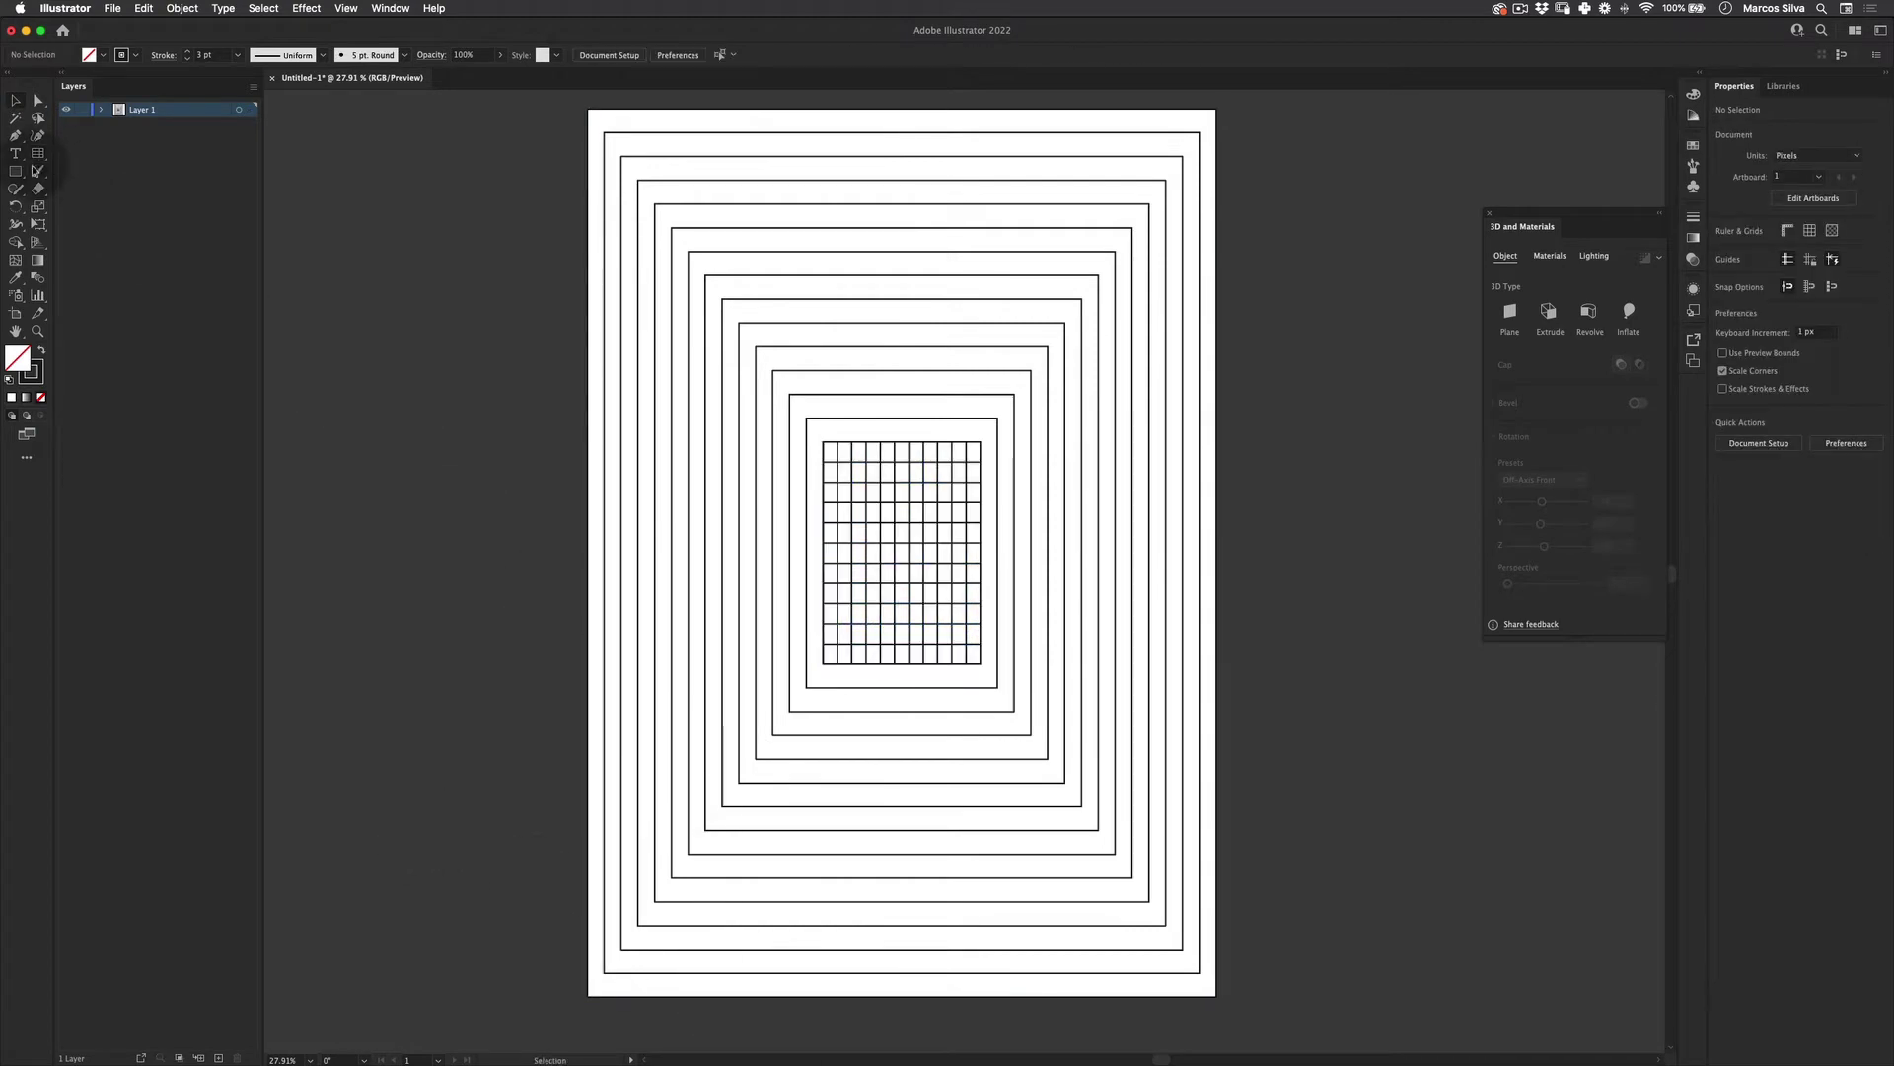
Draw two straight lines joining the grid's lower-left and upper-left corners to the matching artboard corners
left_click_drag(39, 156, 109, 136)
left_click_drag(820, 664, 588, 999)
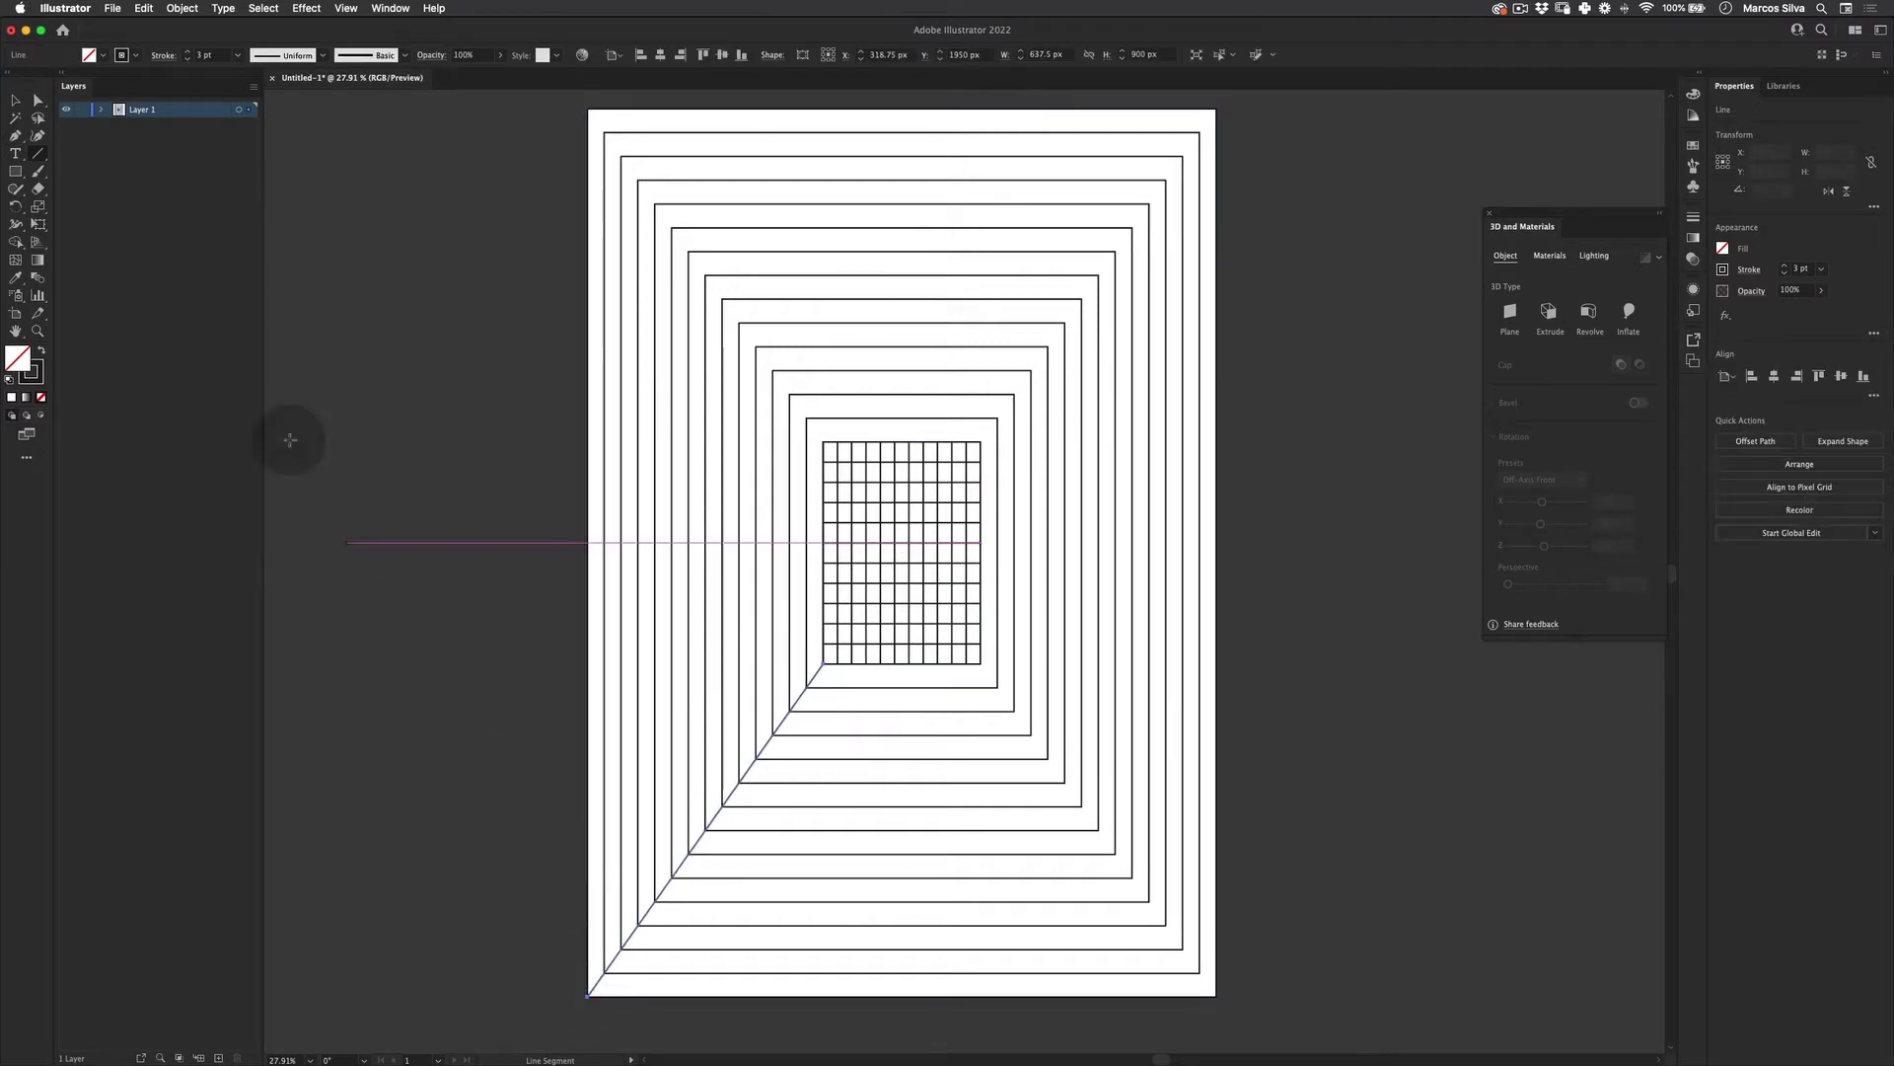
left_click_drag(824, 441, 588, 108)
key("v")
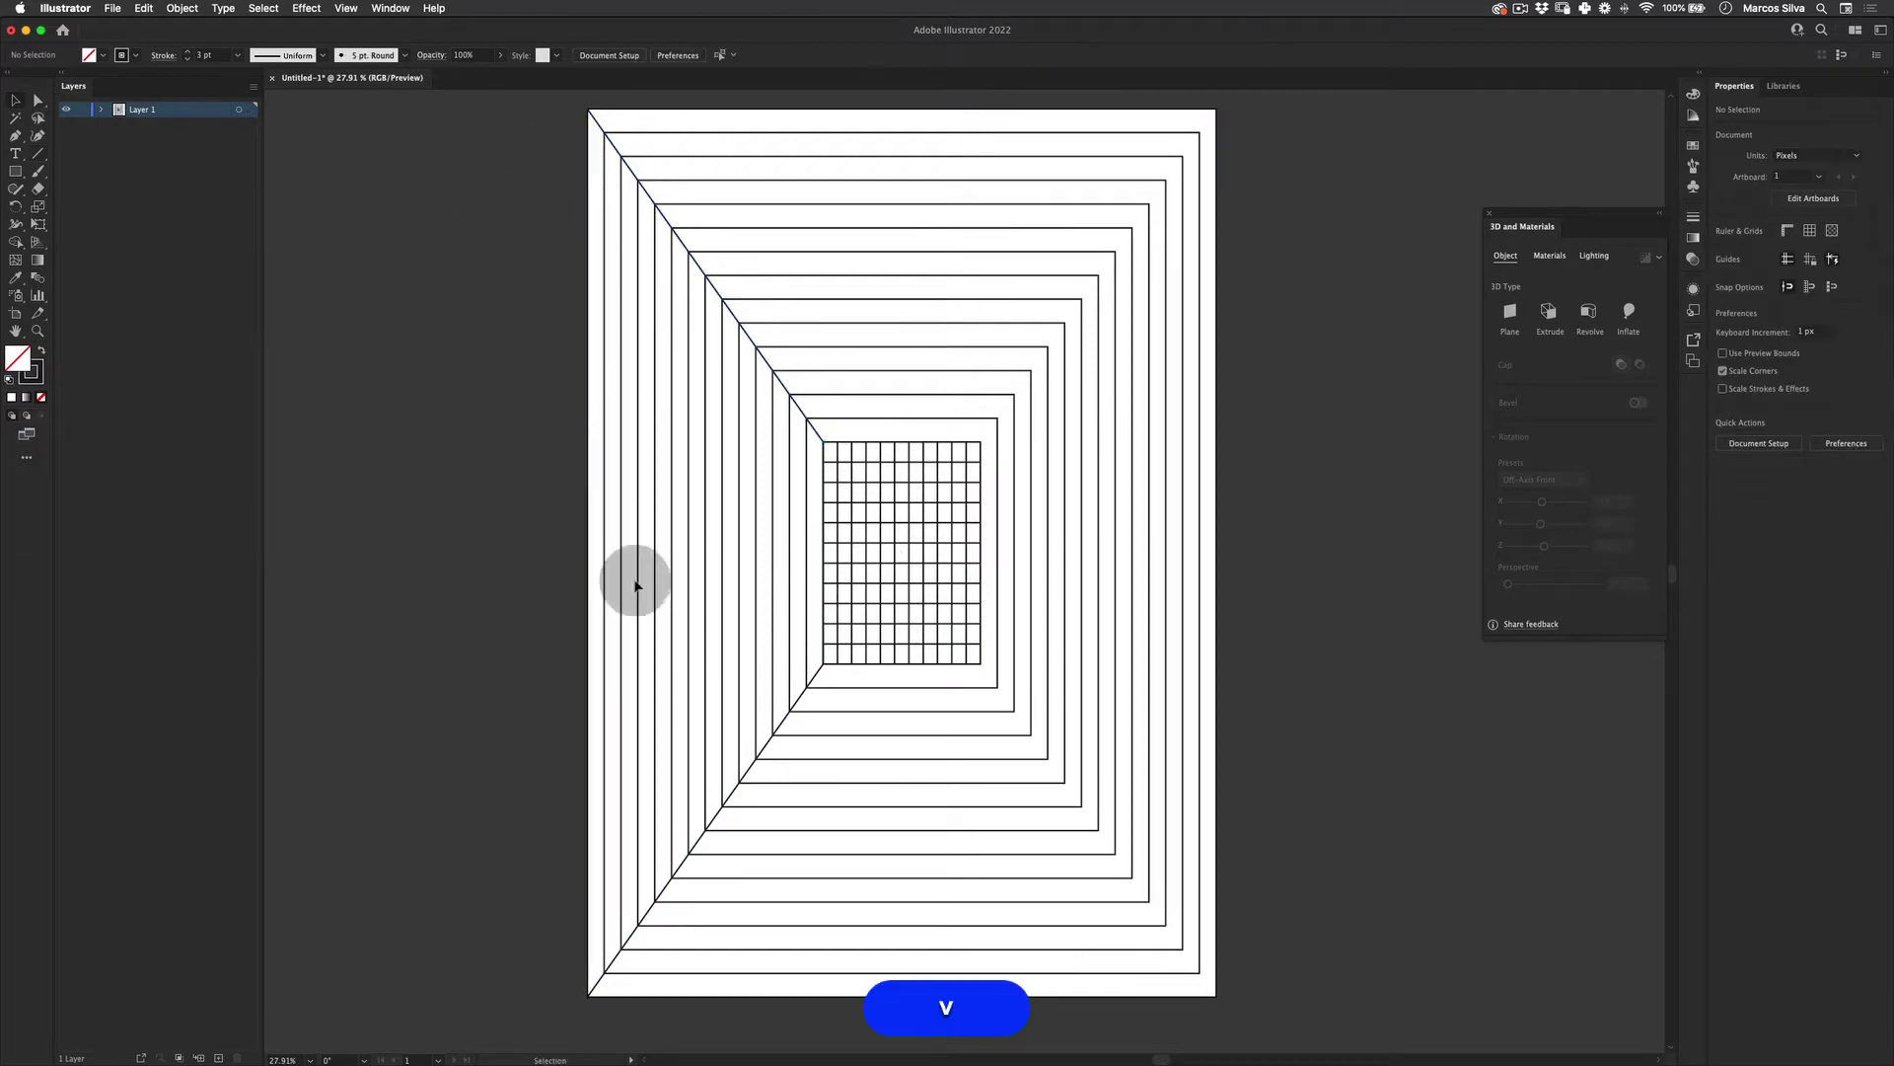
left_click(829, 478)
Draw two straight lines joining the grid's upper-right and lower-right corners to the matching artboard corners, and deselect
key("z")
left_click_drag(824, 481, 854, 522)
key("space")
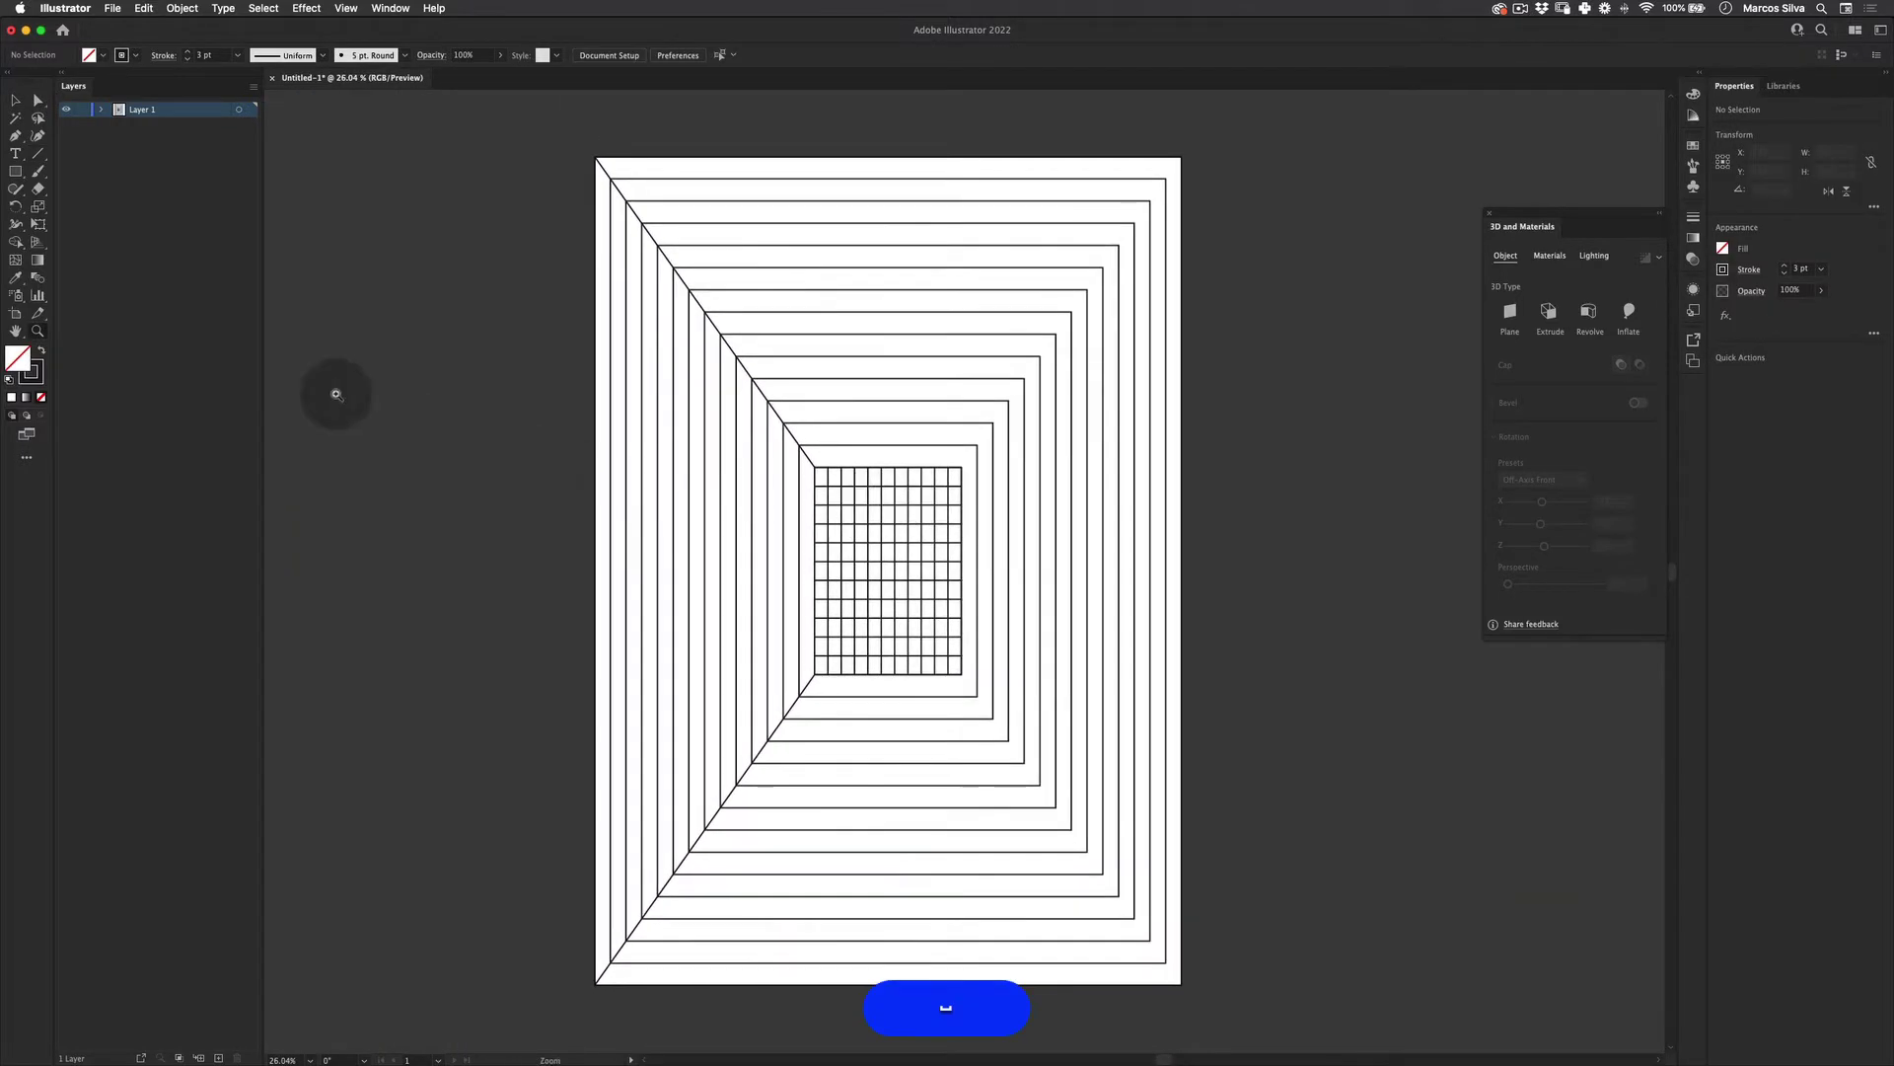
left_click(38, 154)
left_click_drag(962, 466, 1179, 158)
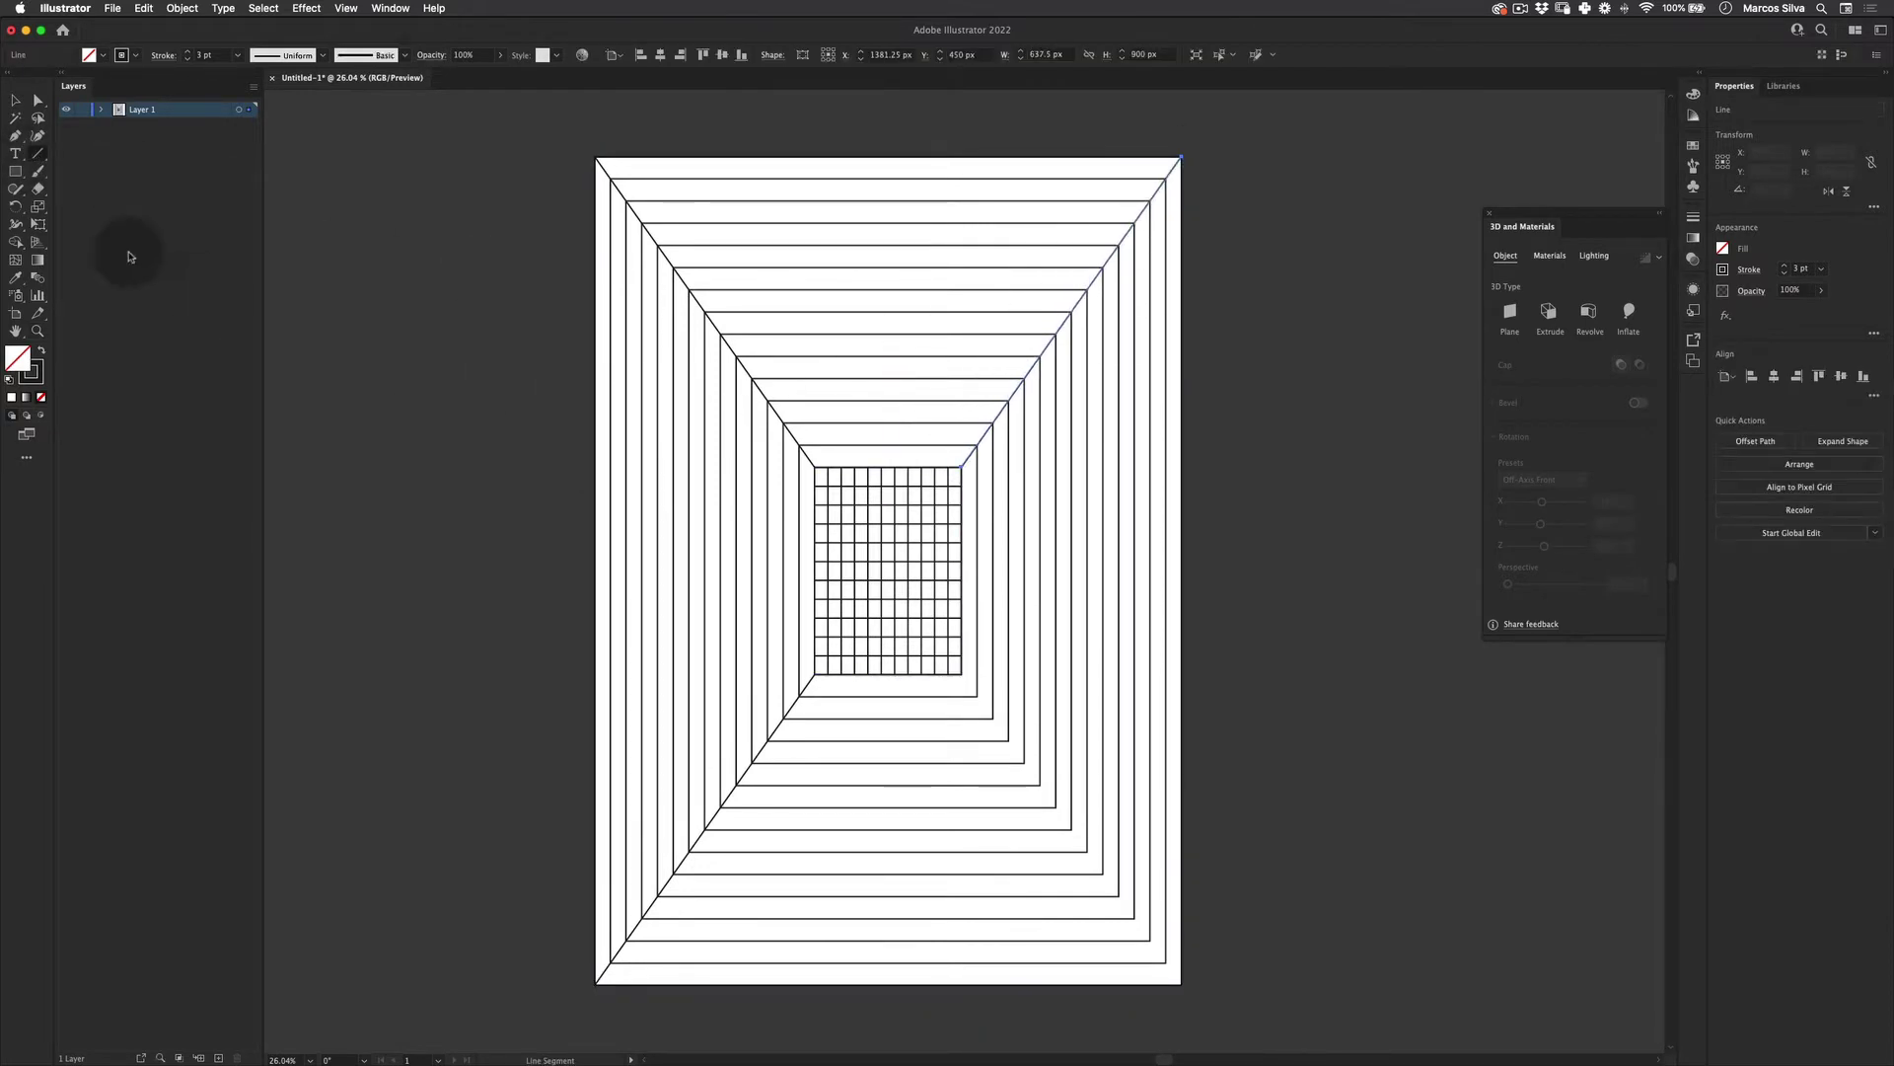
left_click_drag(962, 674, 1181, 985)
key("v")
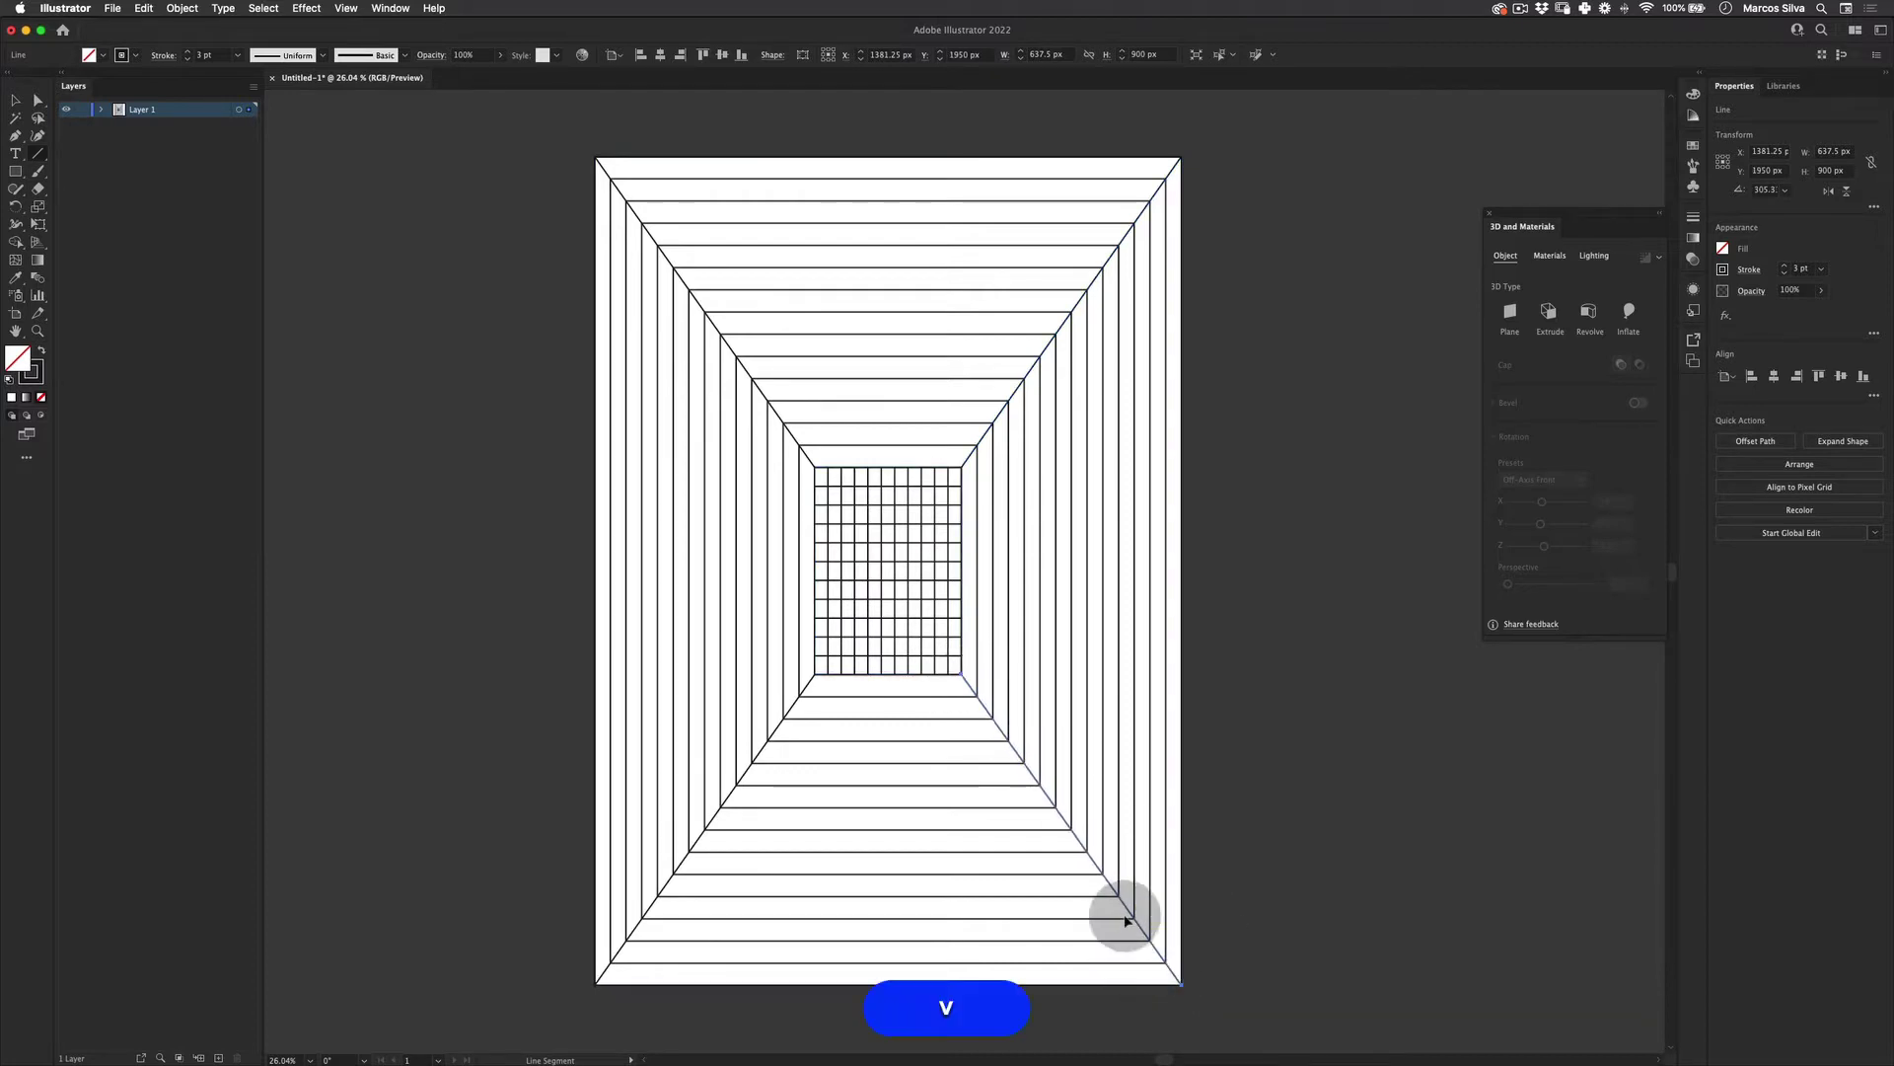
left_click(1328, 869)
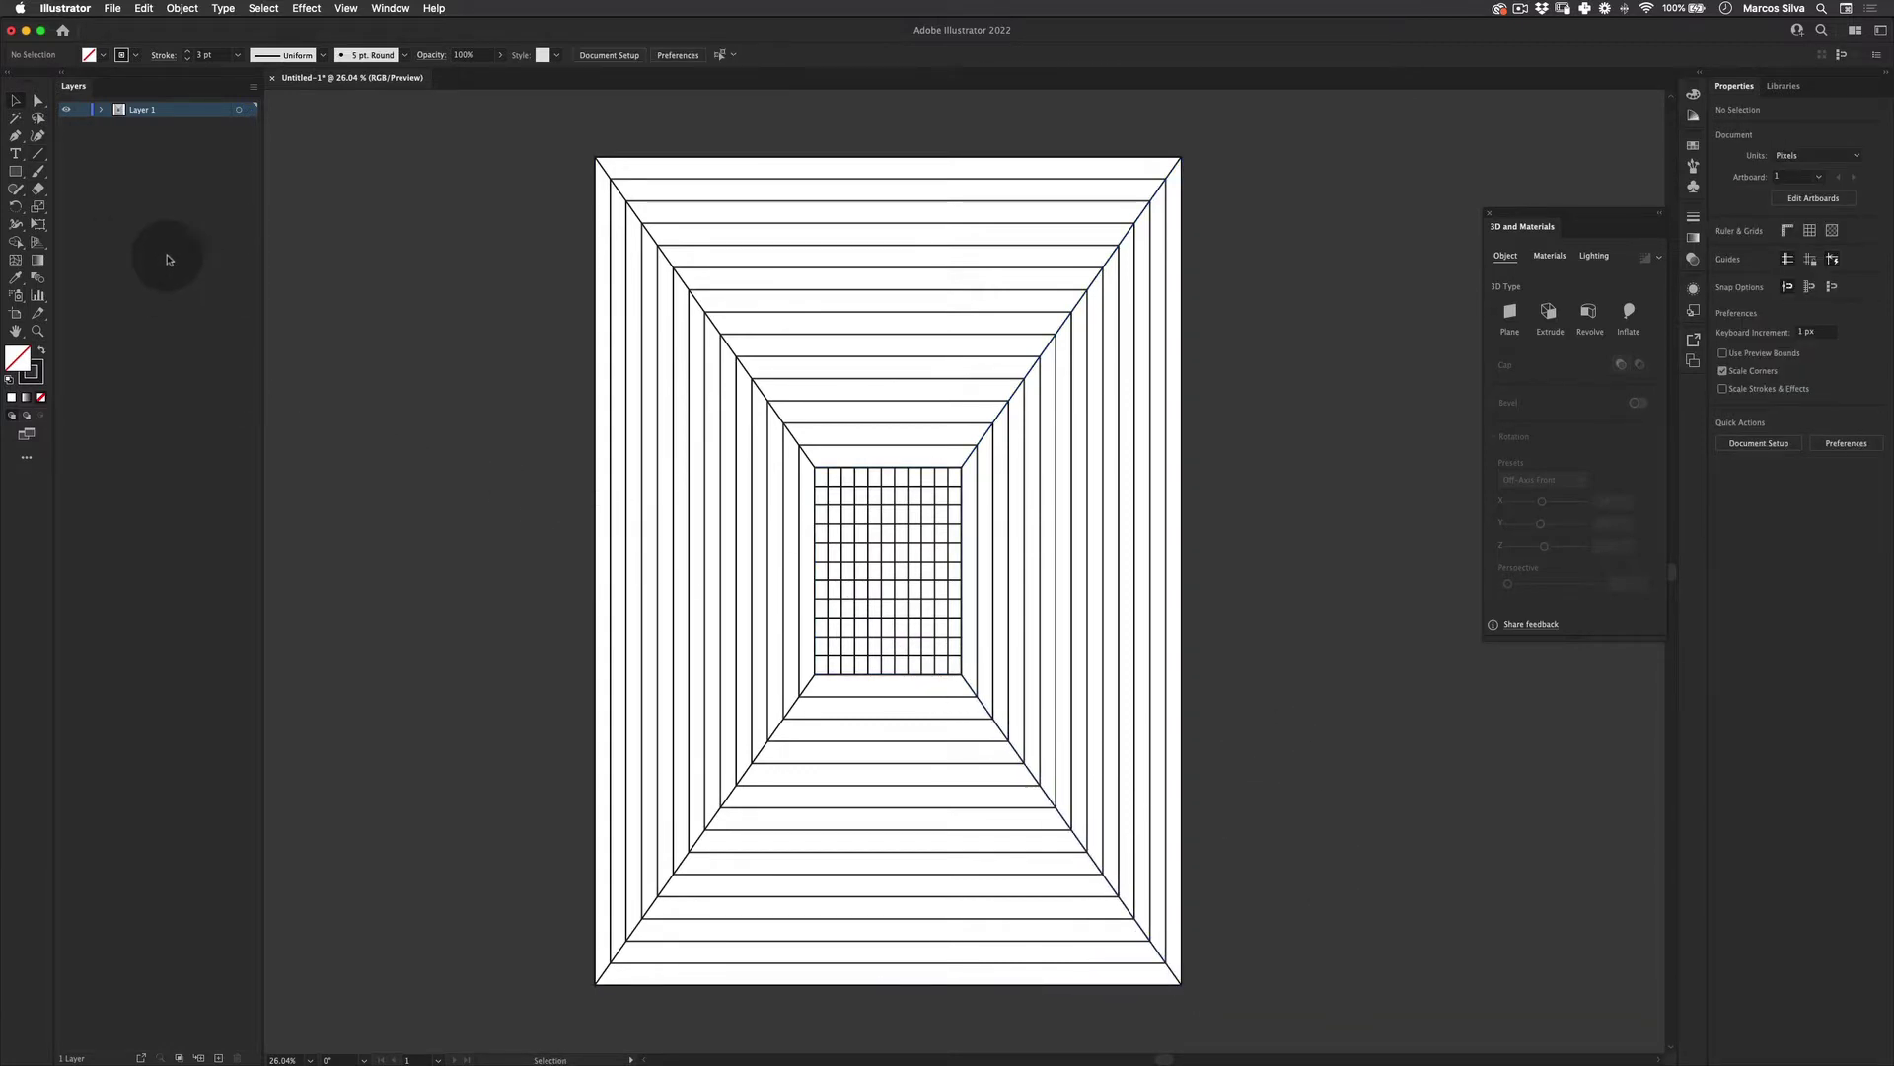
Select the upper-left and upper-right diagonals and make a blend between them for the ceiling
left_click(635, 215)
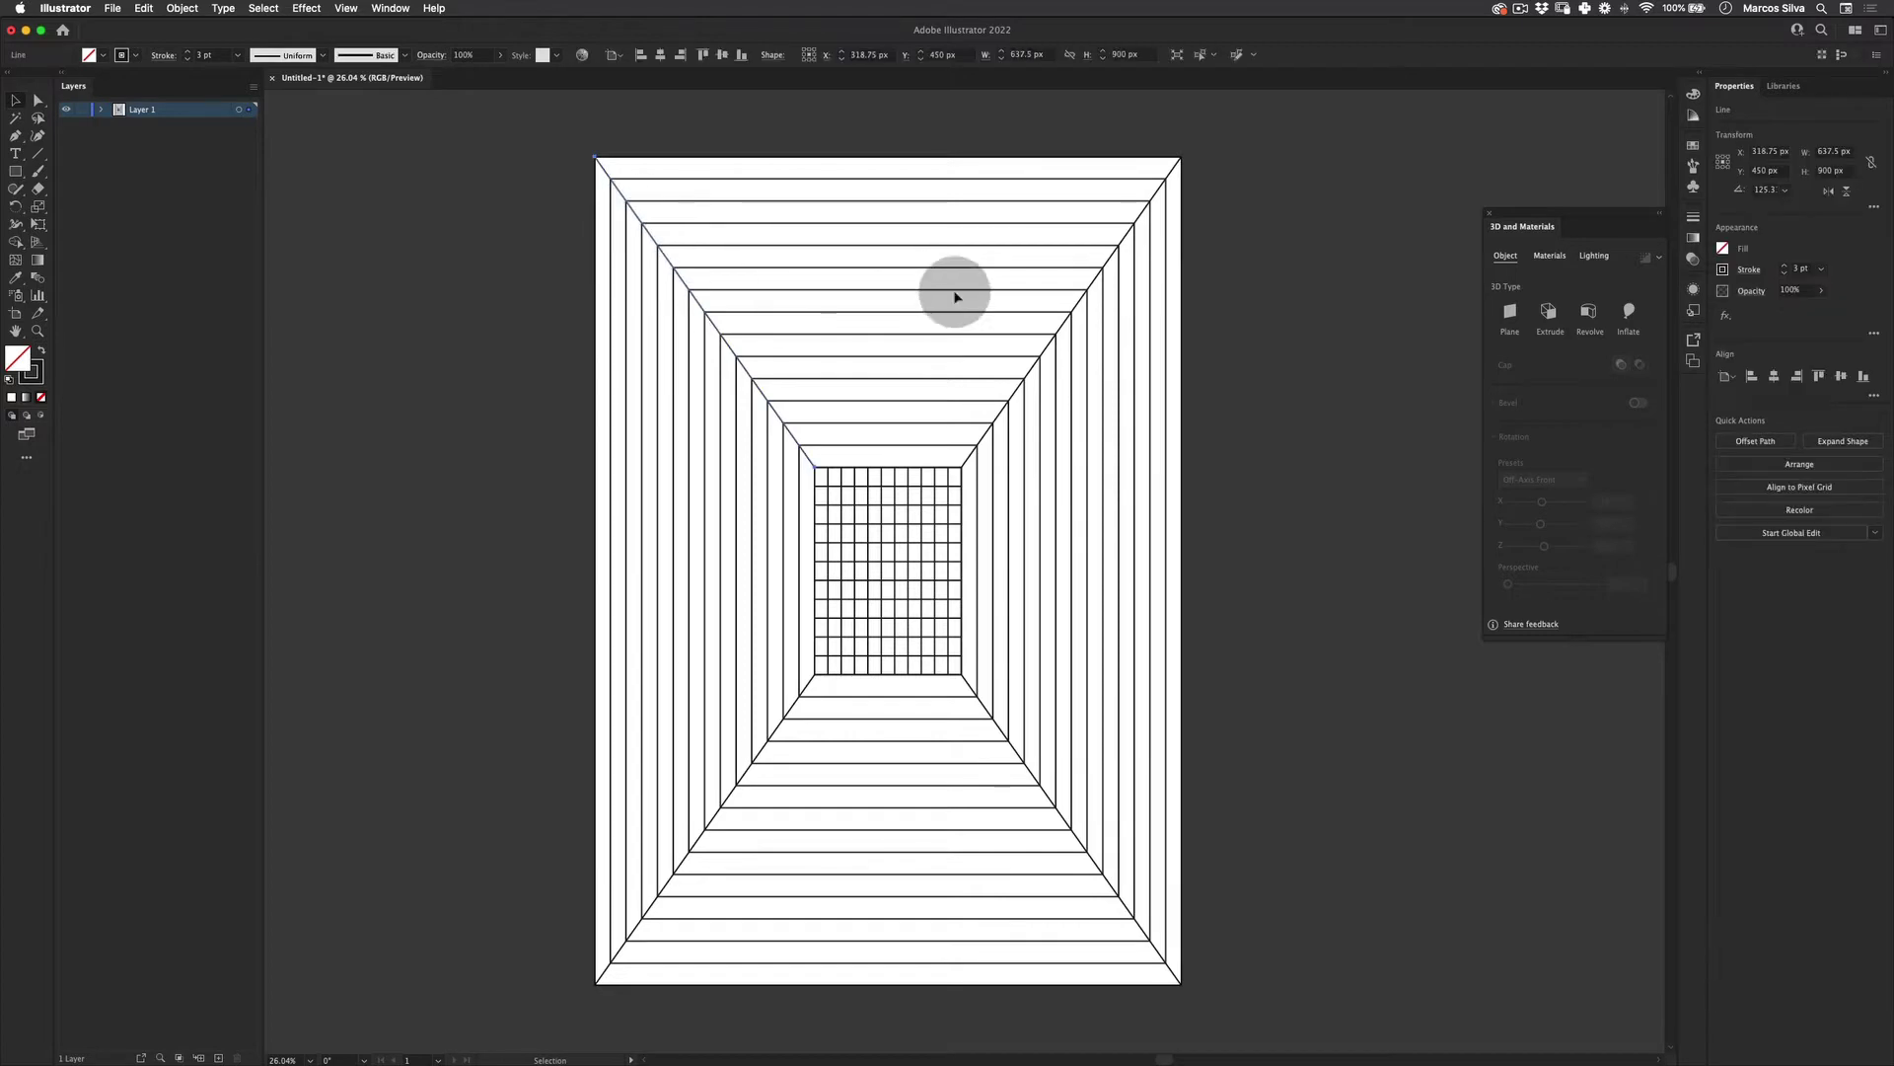
left_click(1116, 259, "shift")
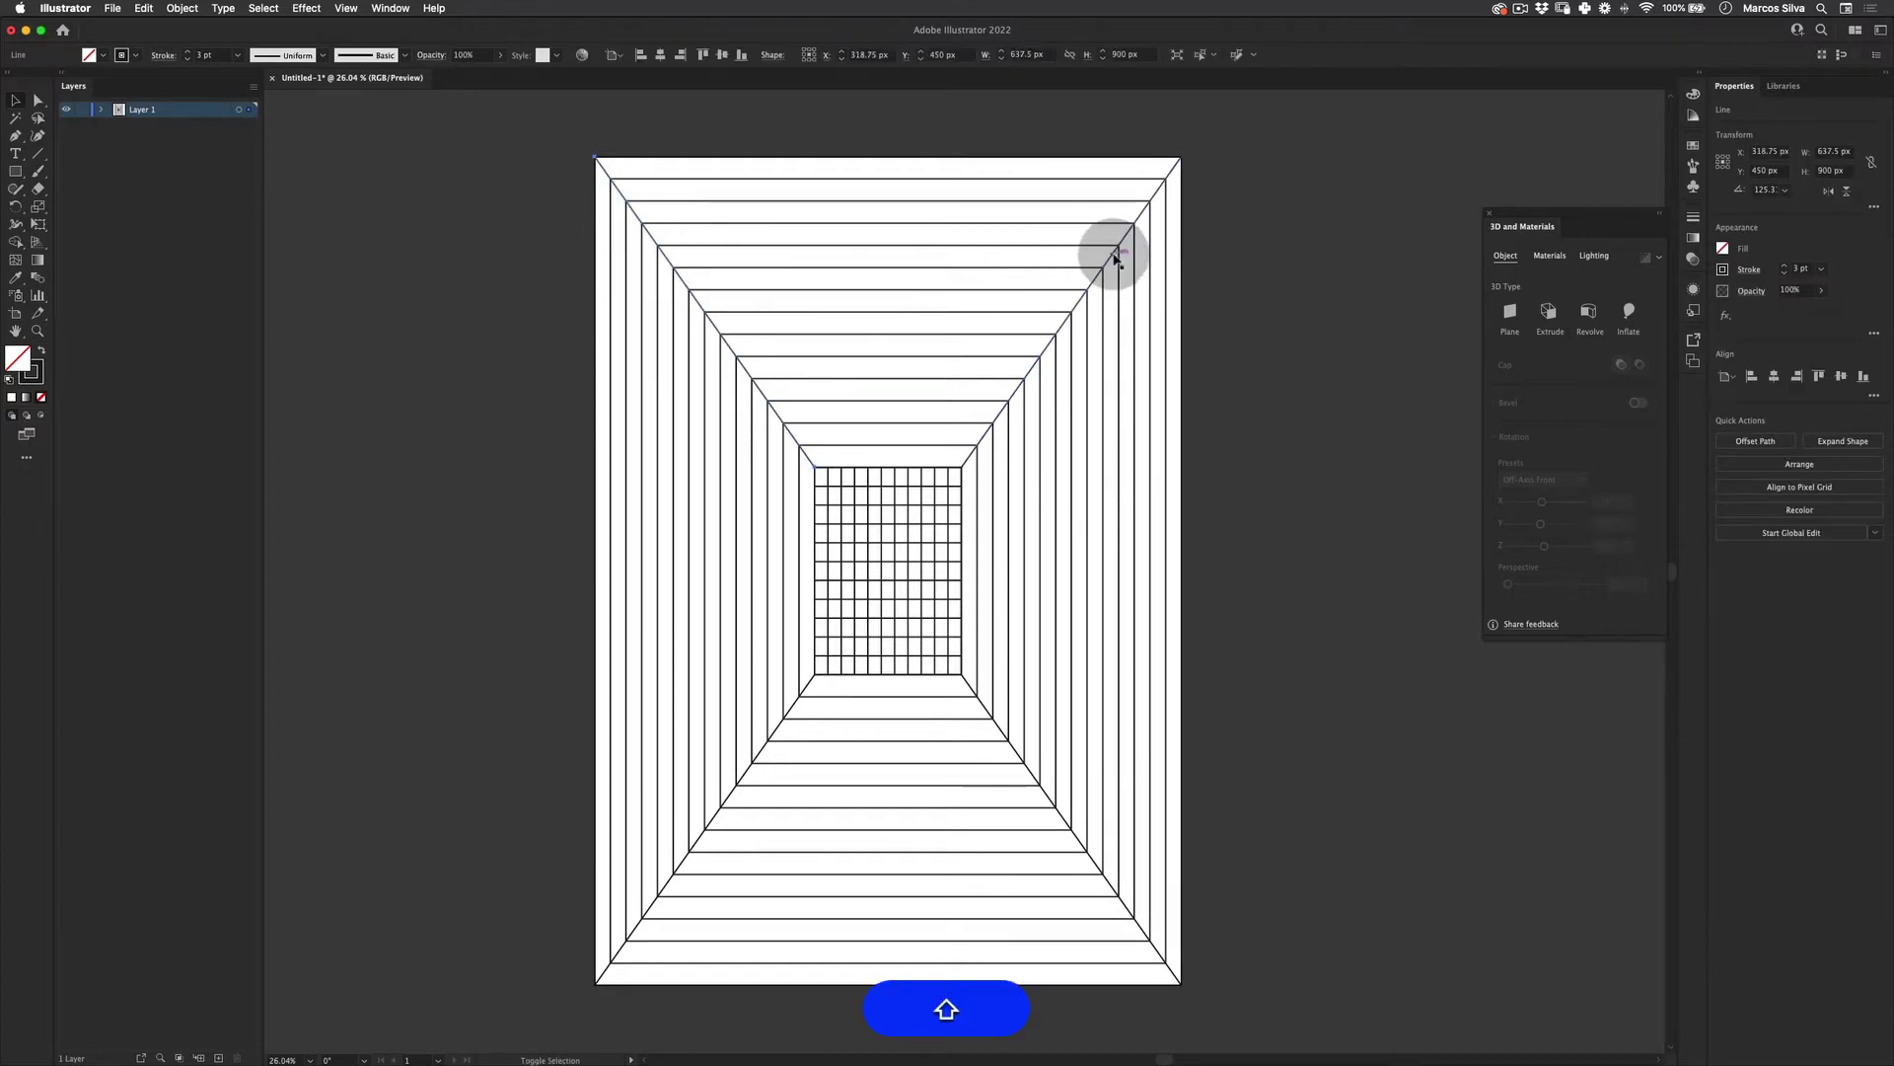
left_click(182, 8)
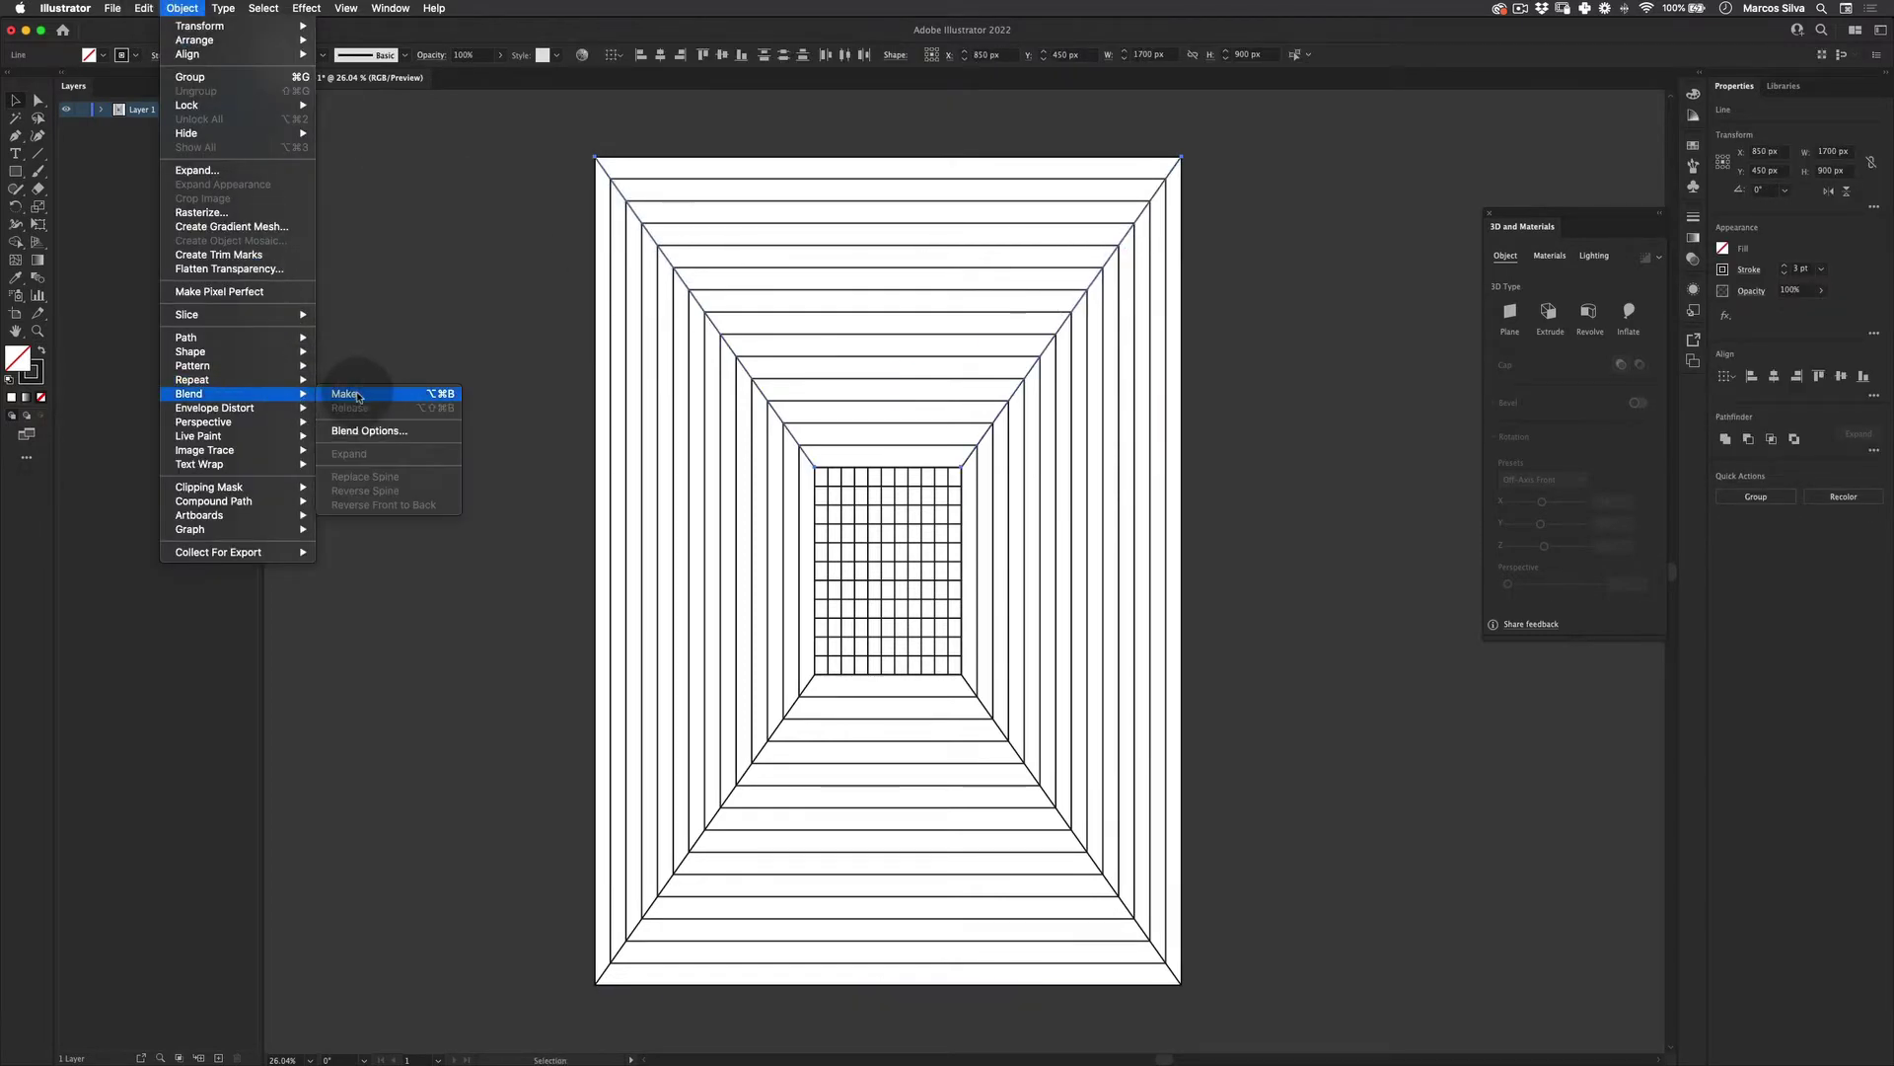
left_click(343, 394)
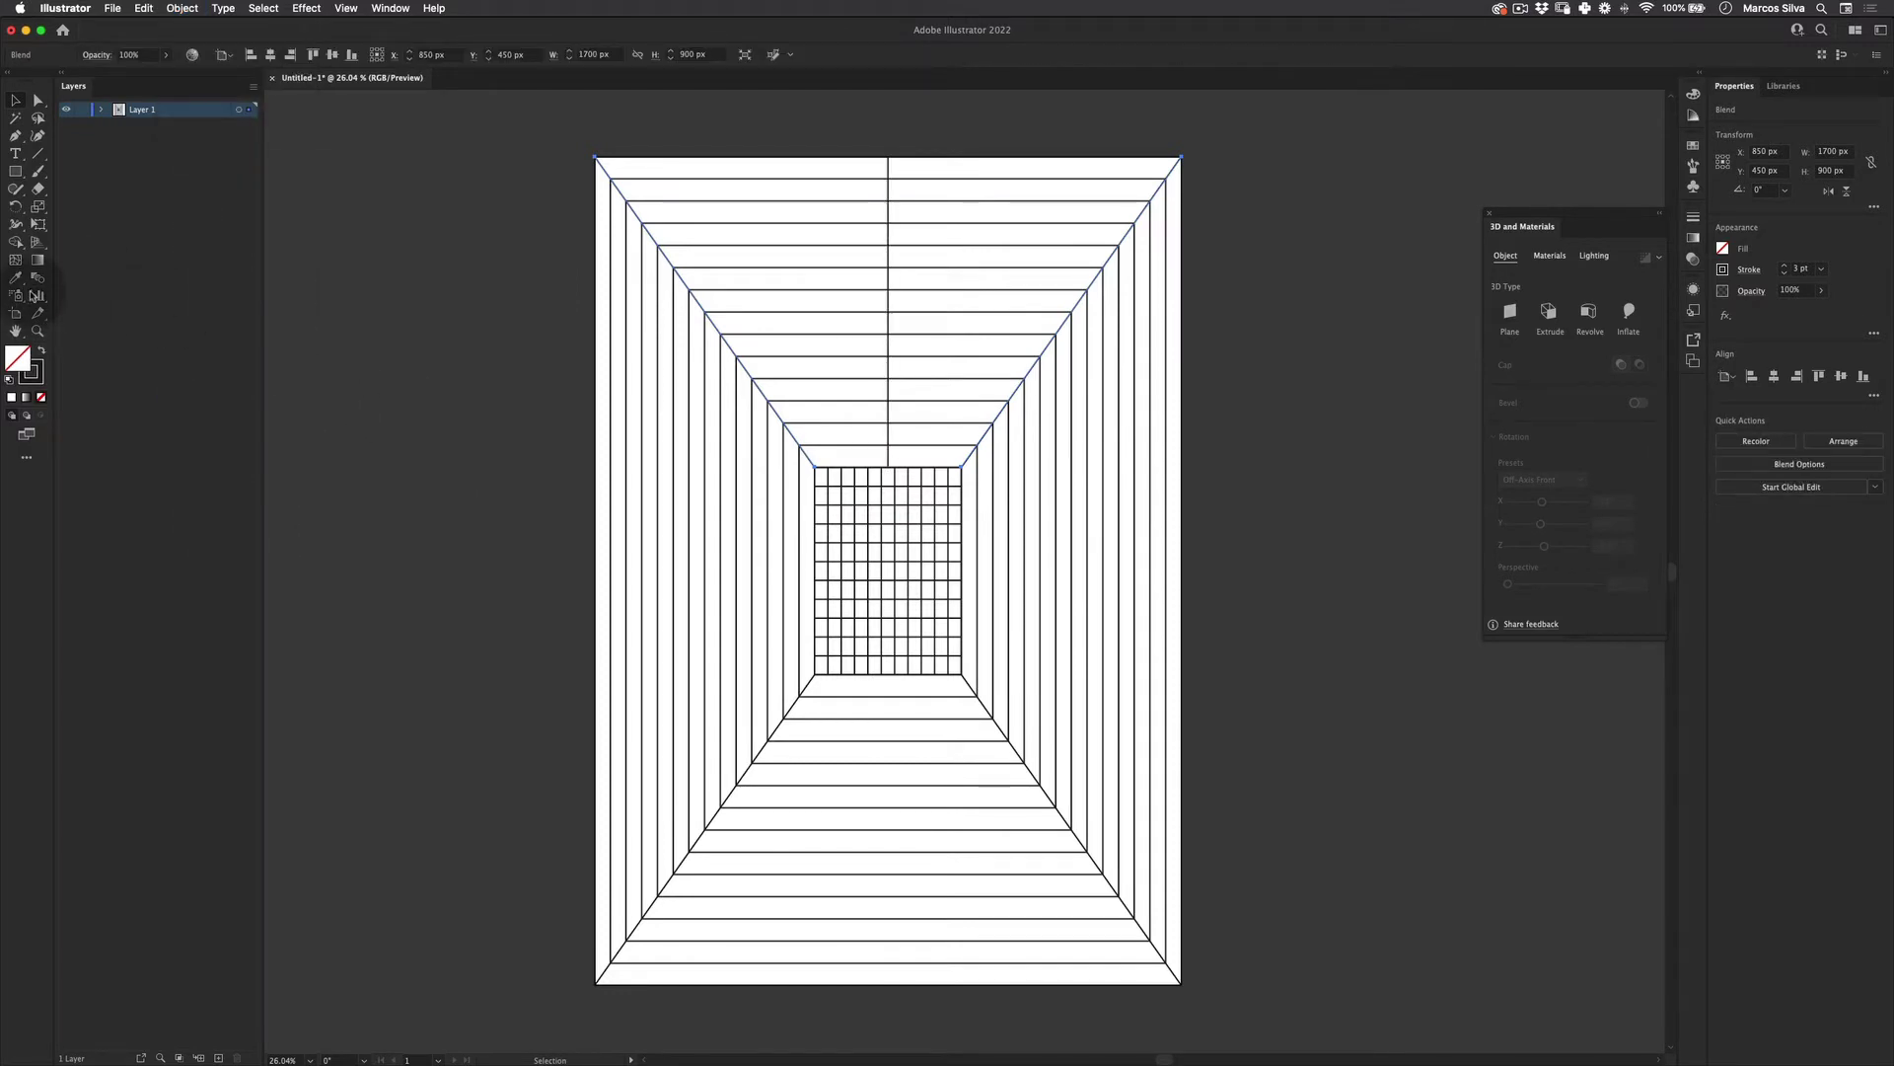
Set the ceiling blend's spacing to 10 specified steps and apply it
double_click(36, 279)
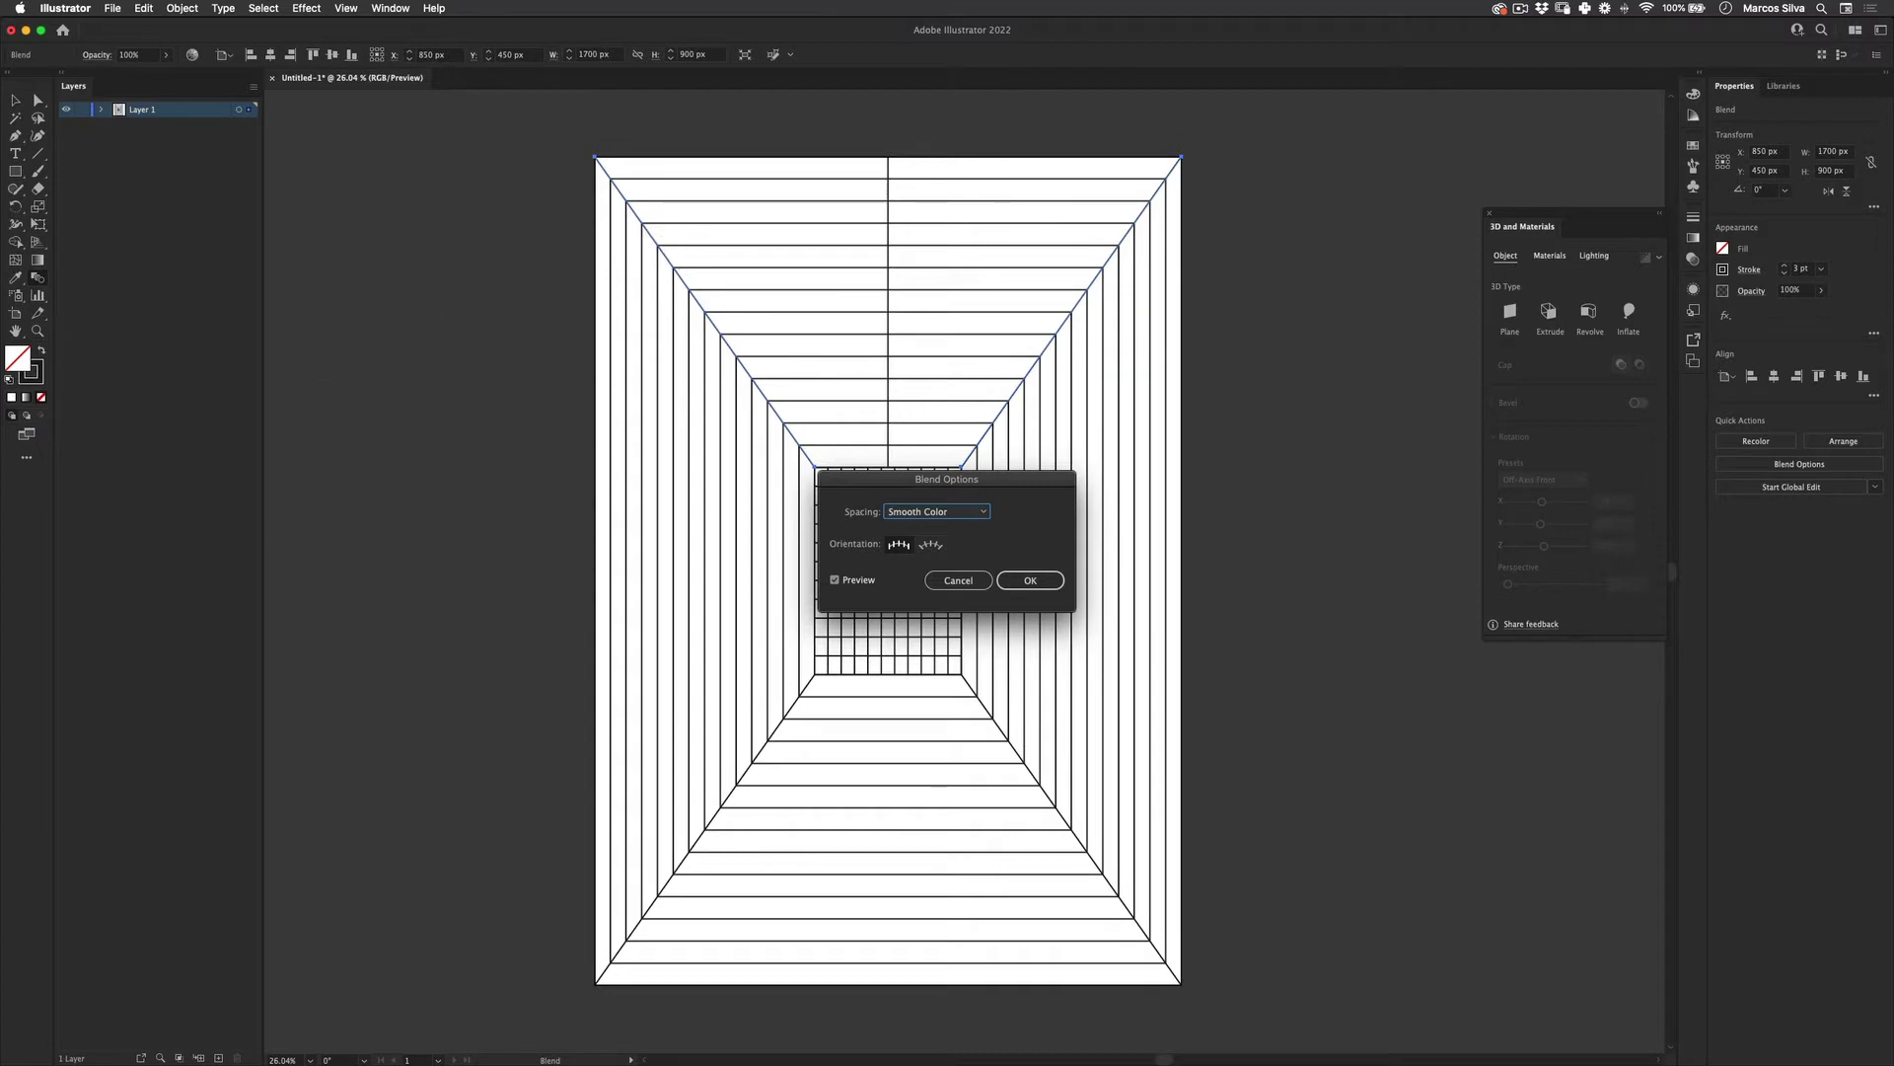
left_click(955, 511)
left_click(937, 544)
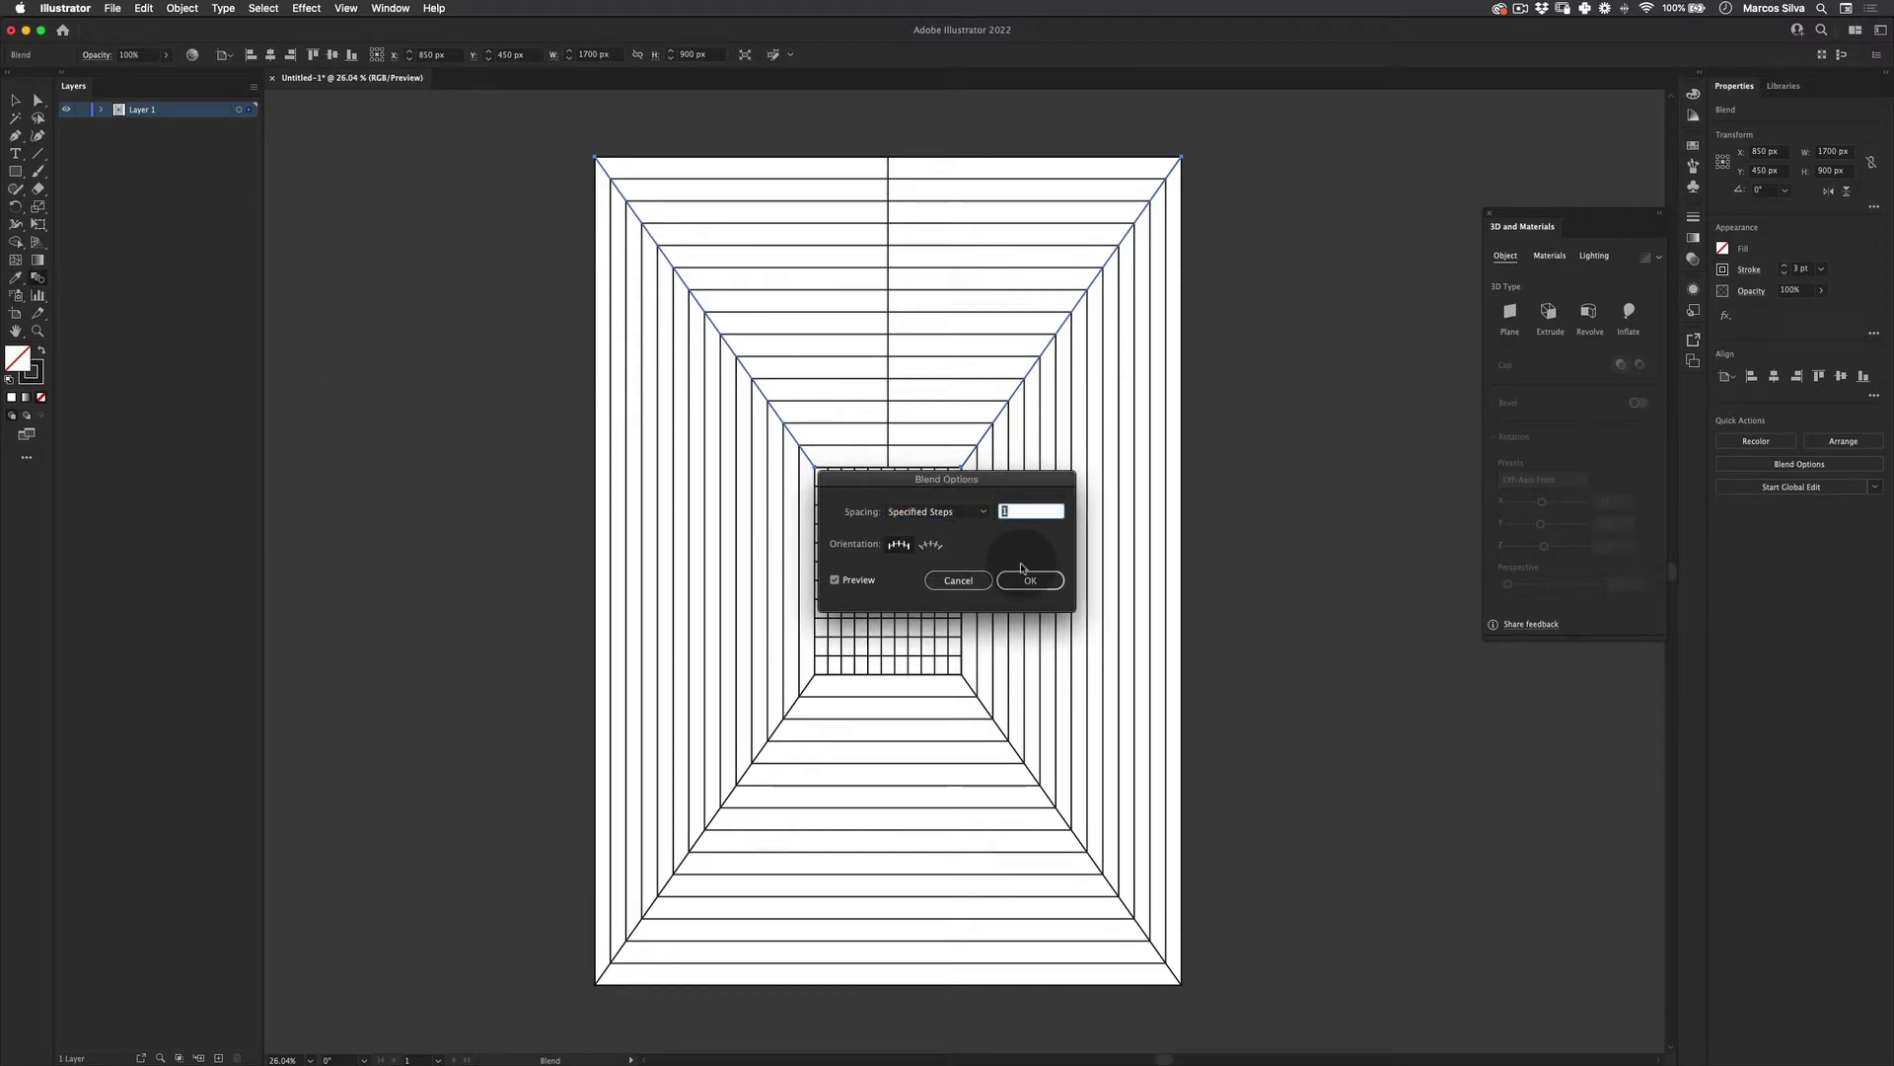
type("10§")
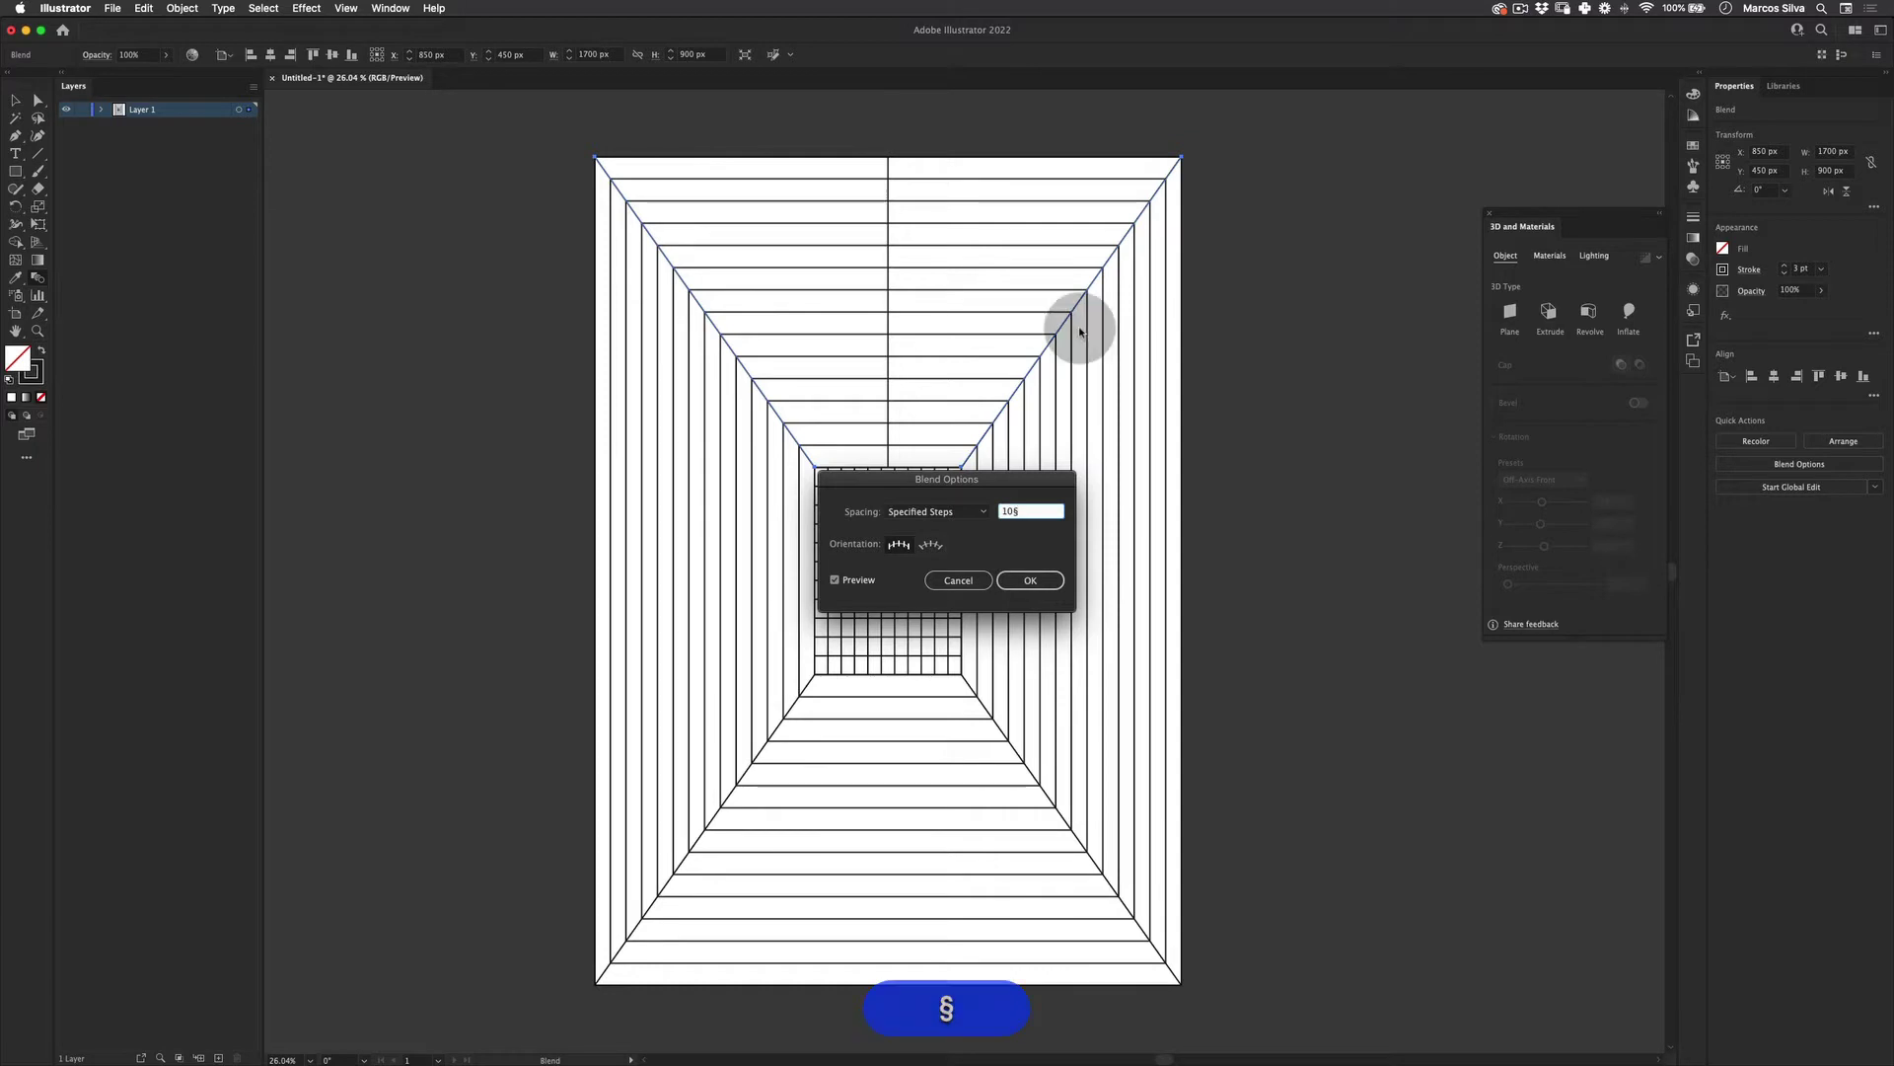
key("Tab")
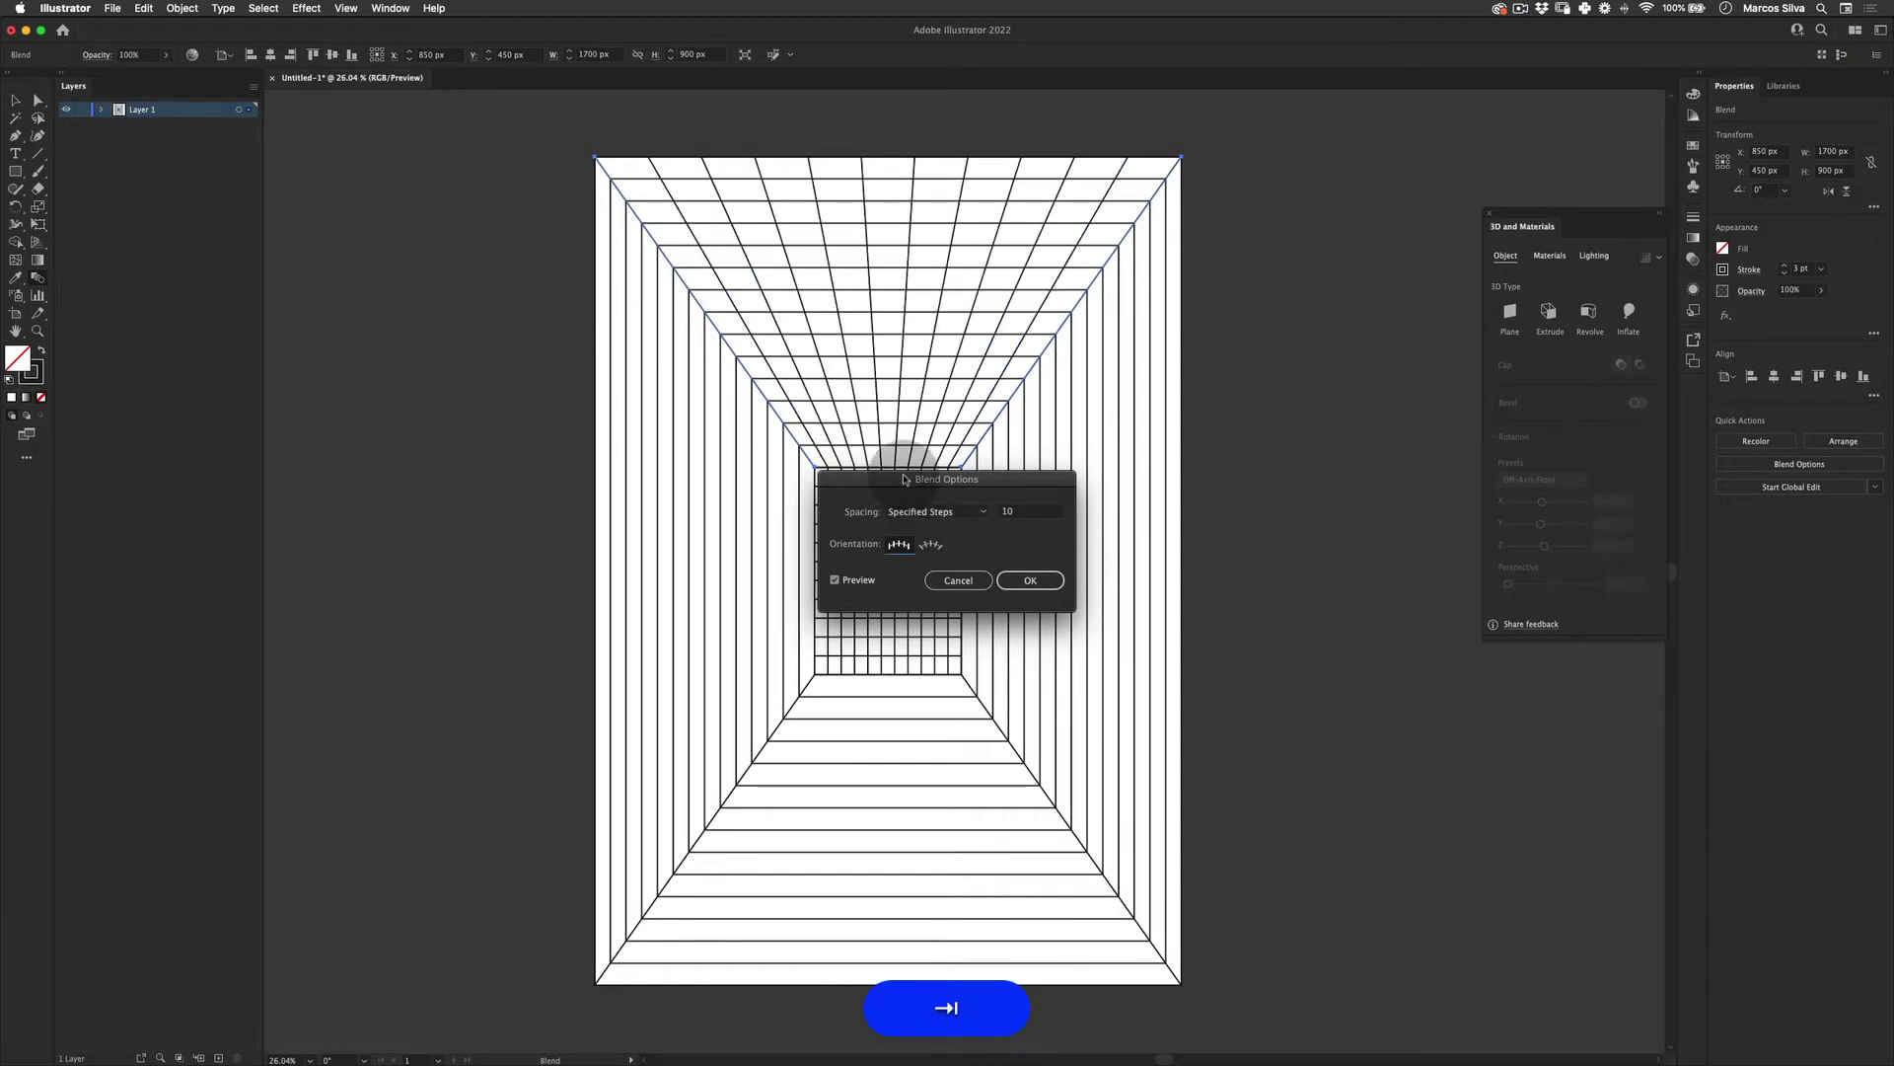
left_click_drag(893, 479, 1378, 314)
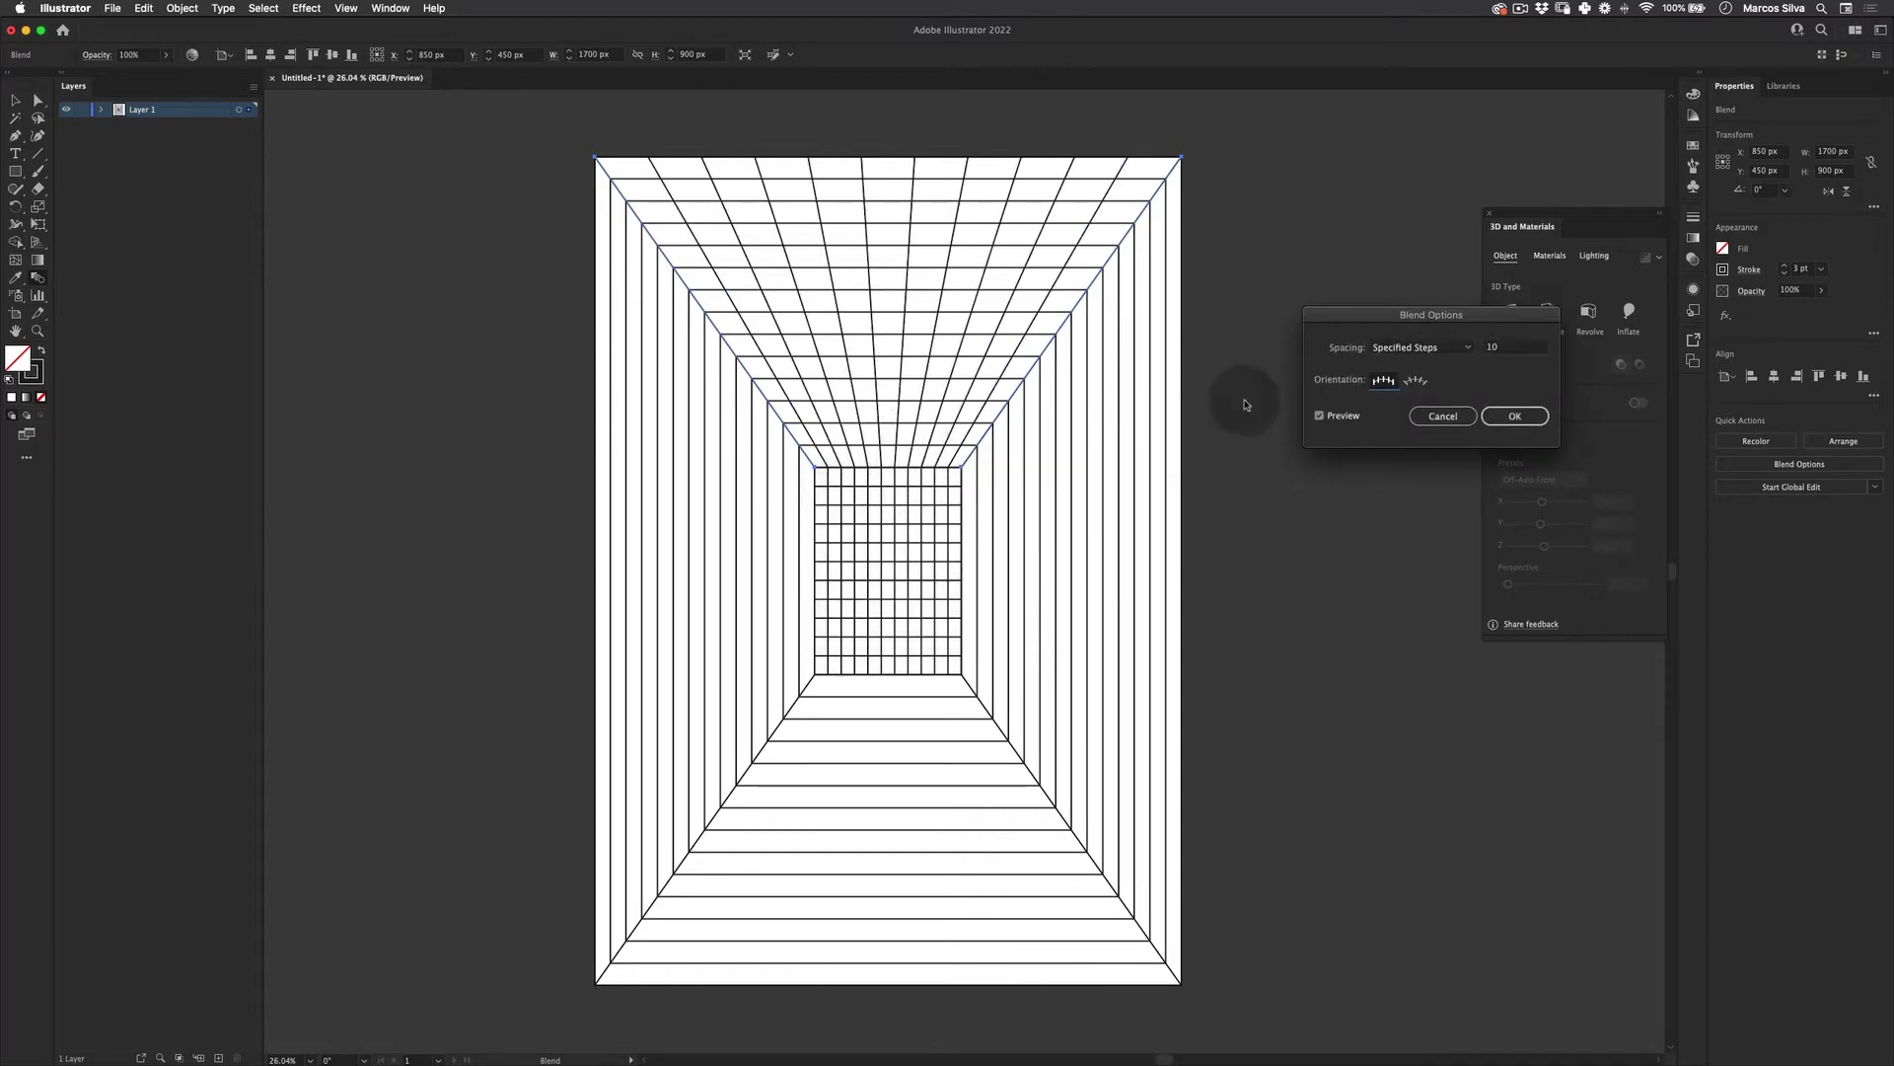
left_click(1515, 416)
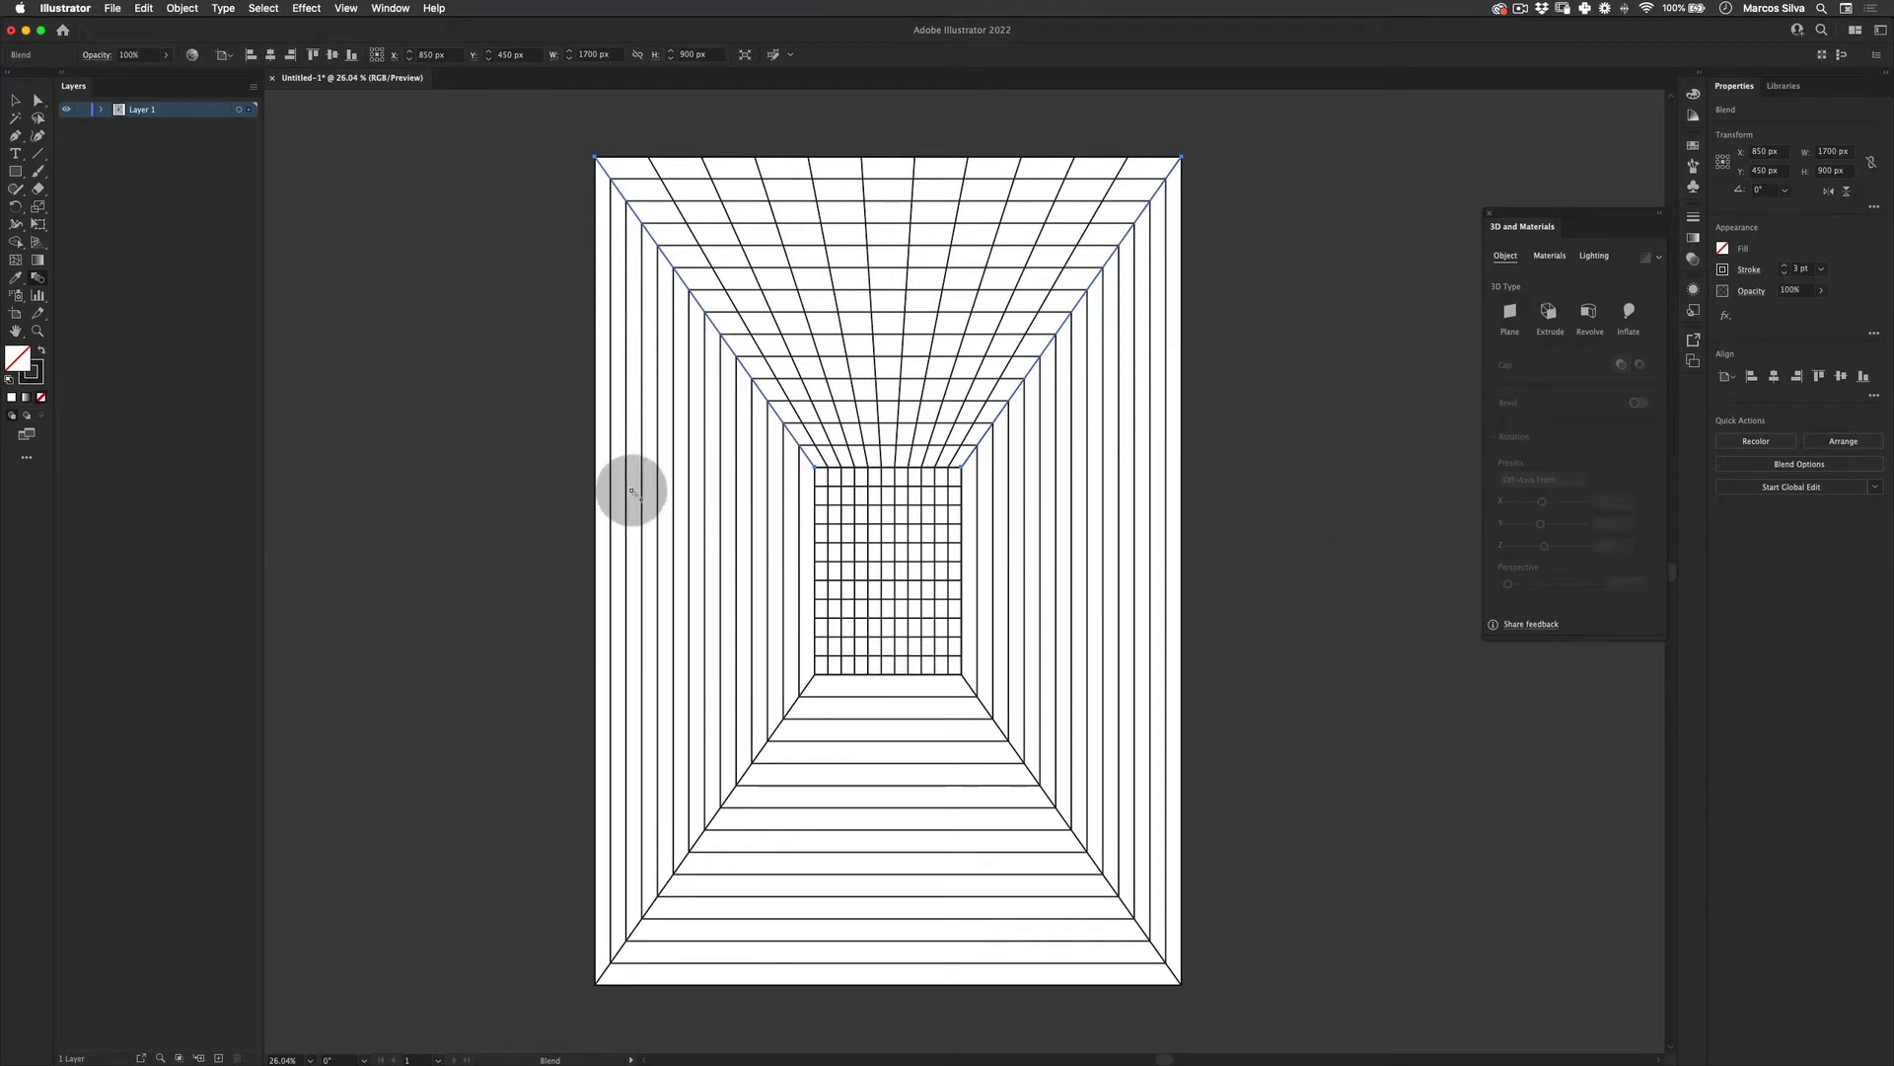
left_click(524, 633)
key("v")
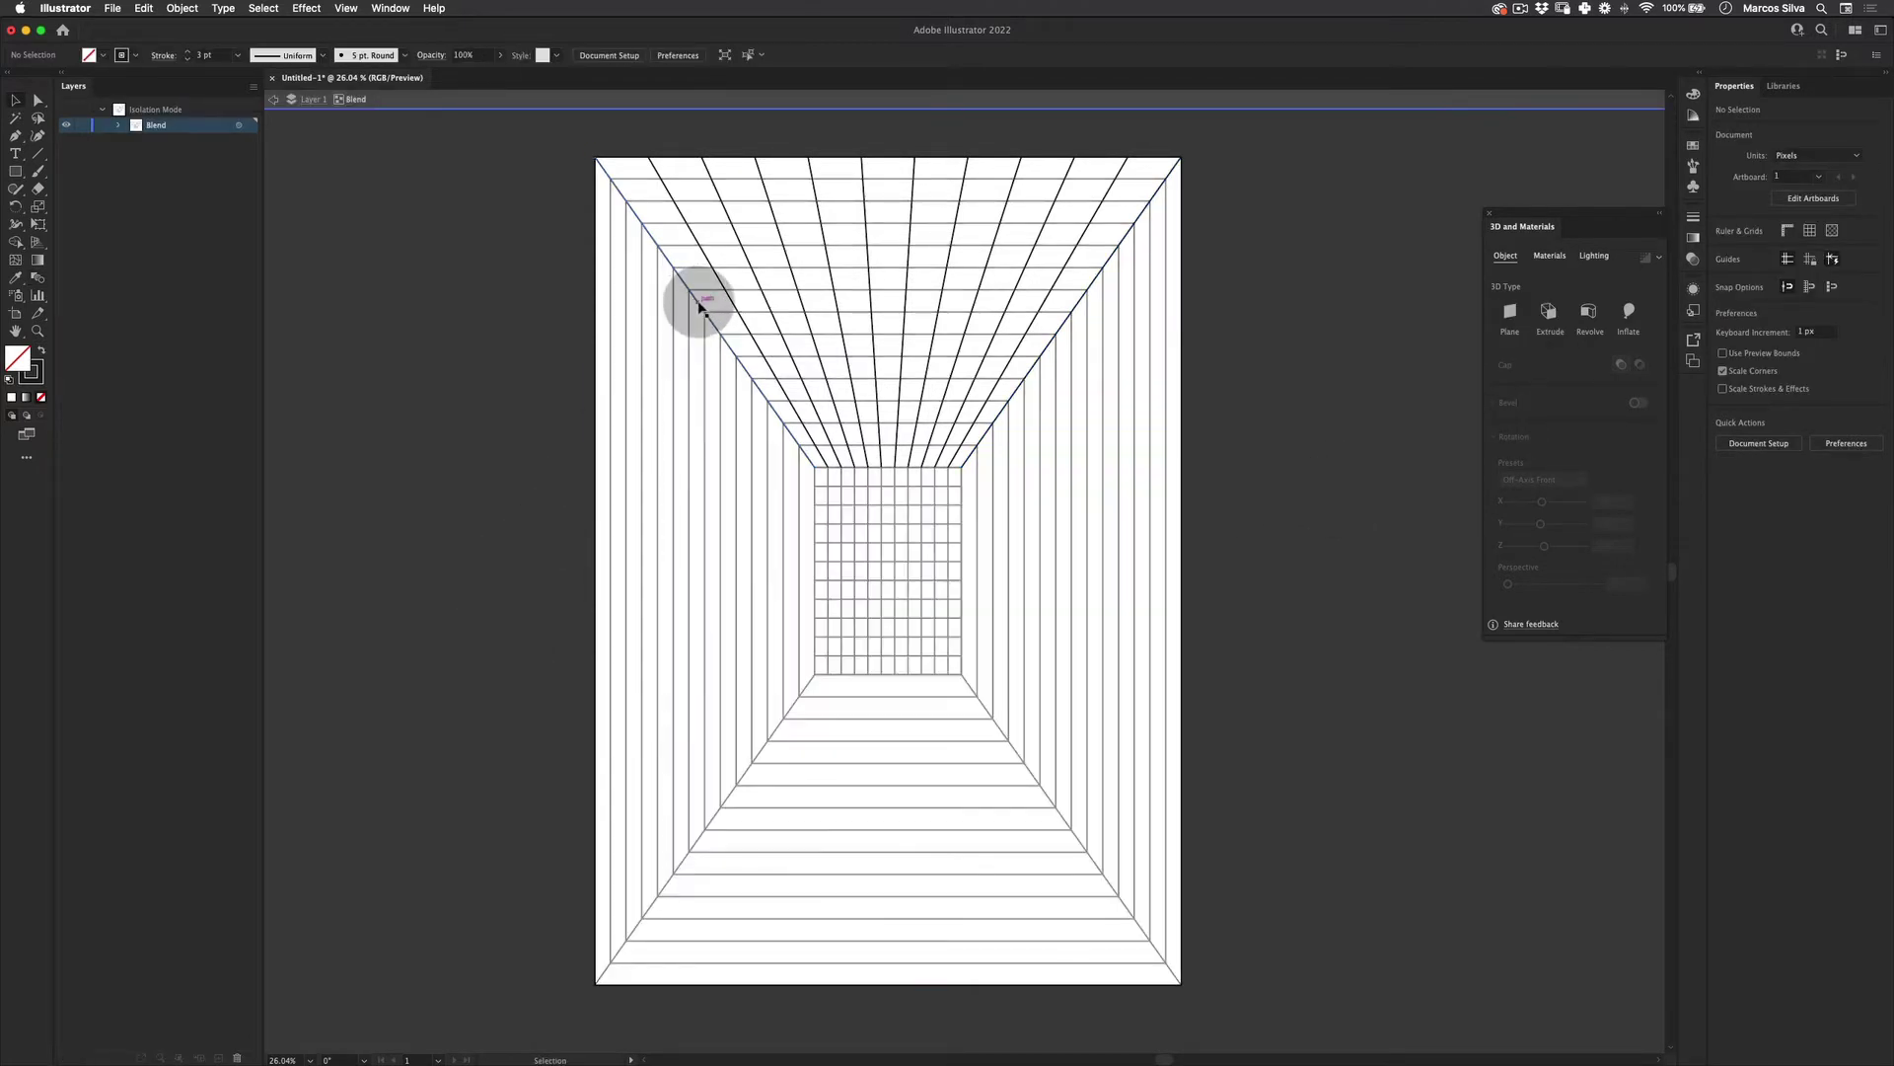
left_click(516, 359)
left_click(793, 702)
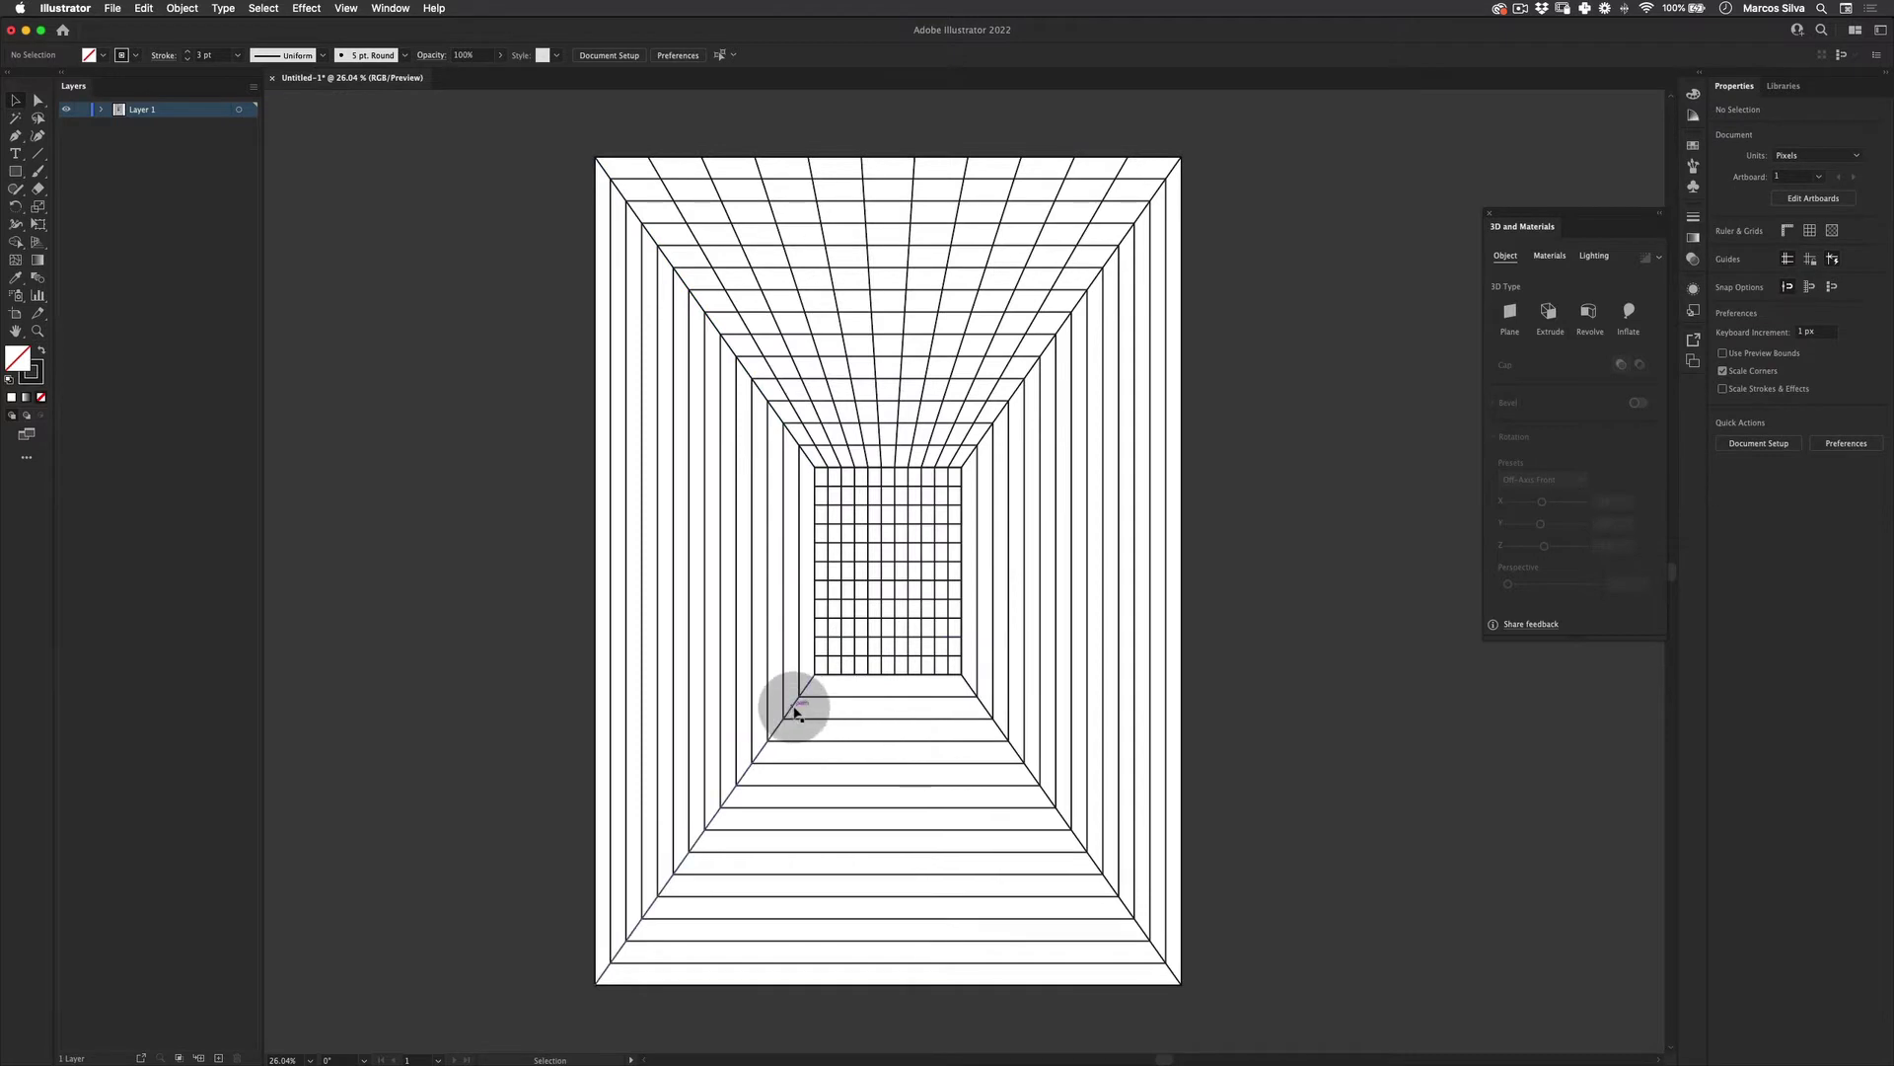
key("super+z")
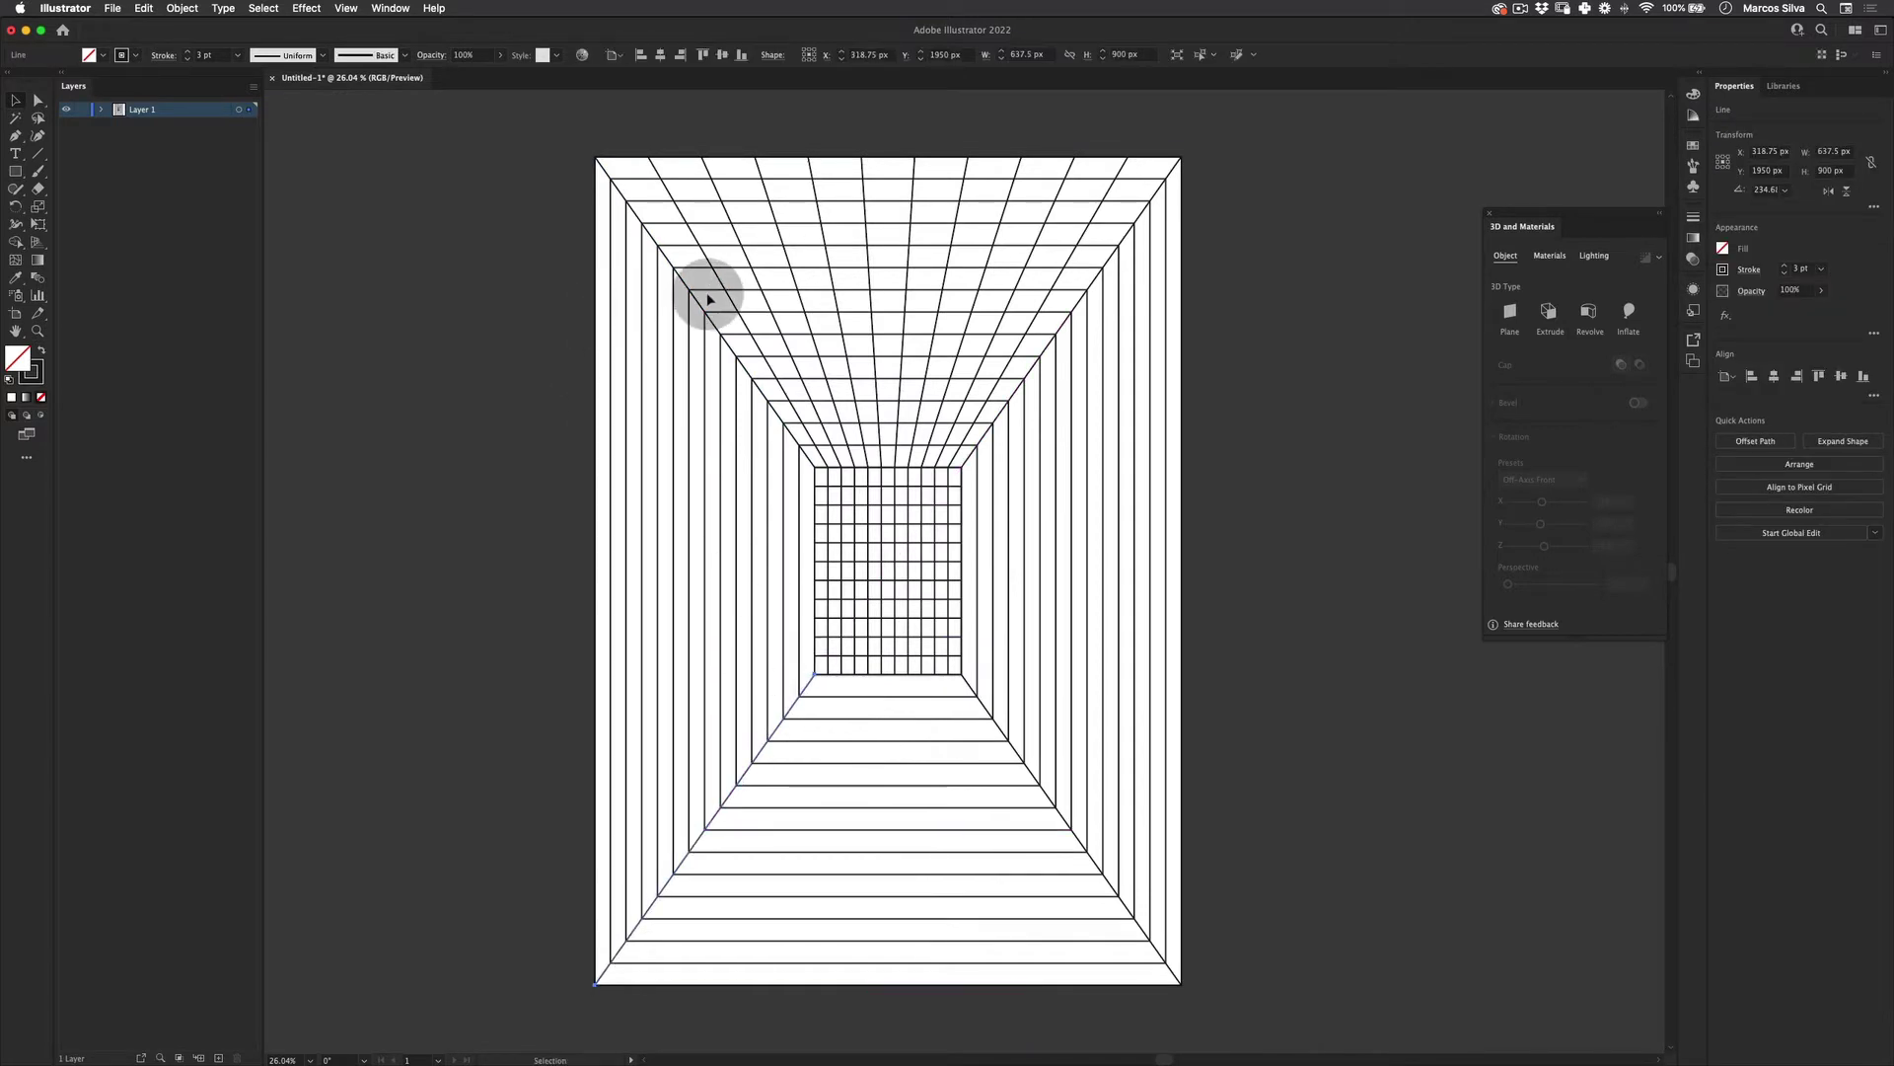
key("super+z")
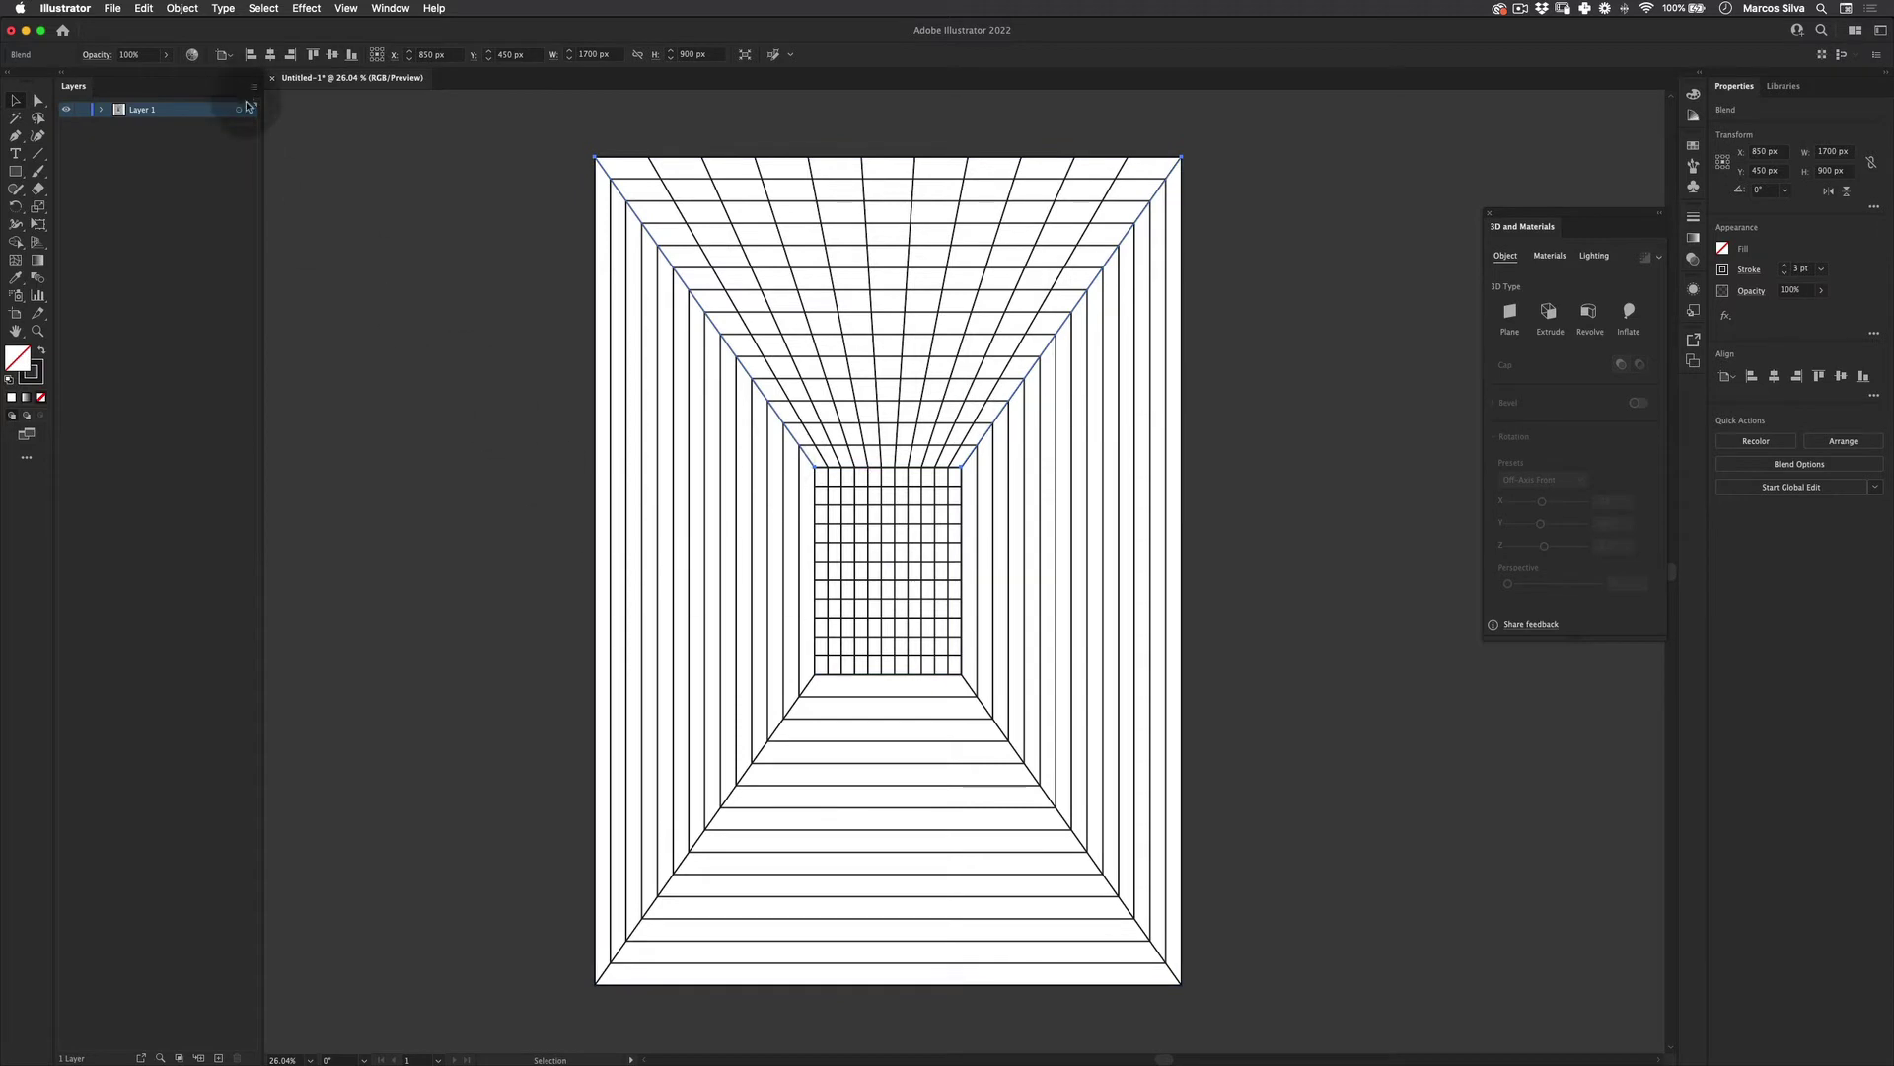
left_click(39, 153)
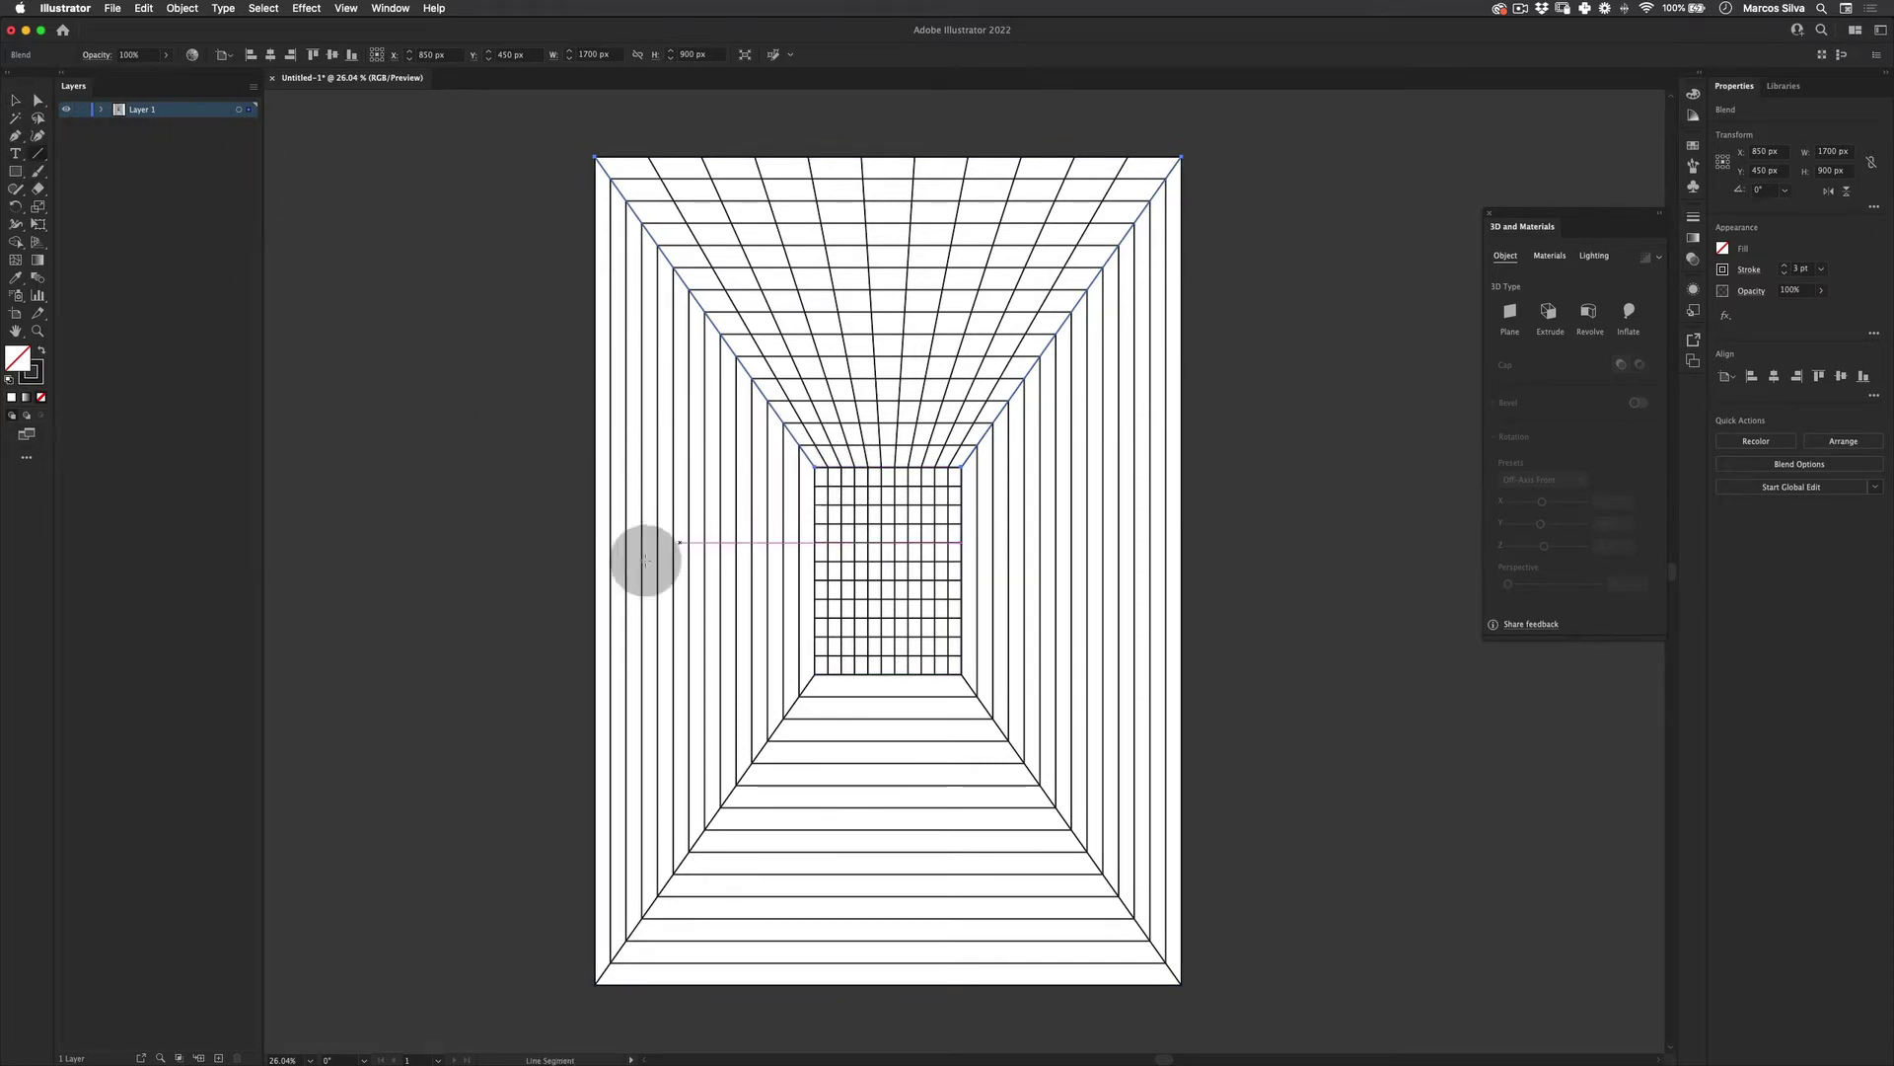
key("v")
left_click(562, 583)
Draw a new line over the upper-left diagonal and blend it with the lower-left diagonal to form the left wall
left_click(41, 153)
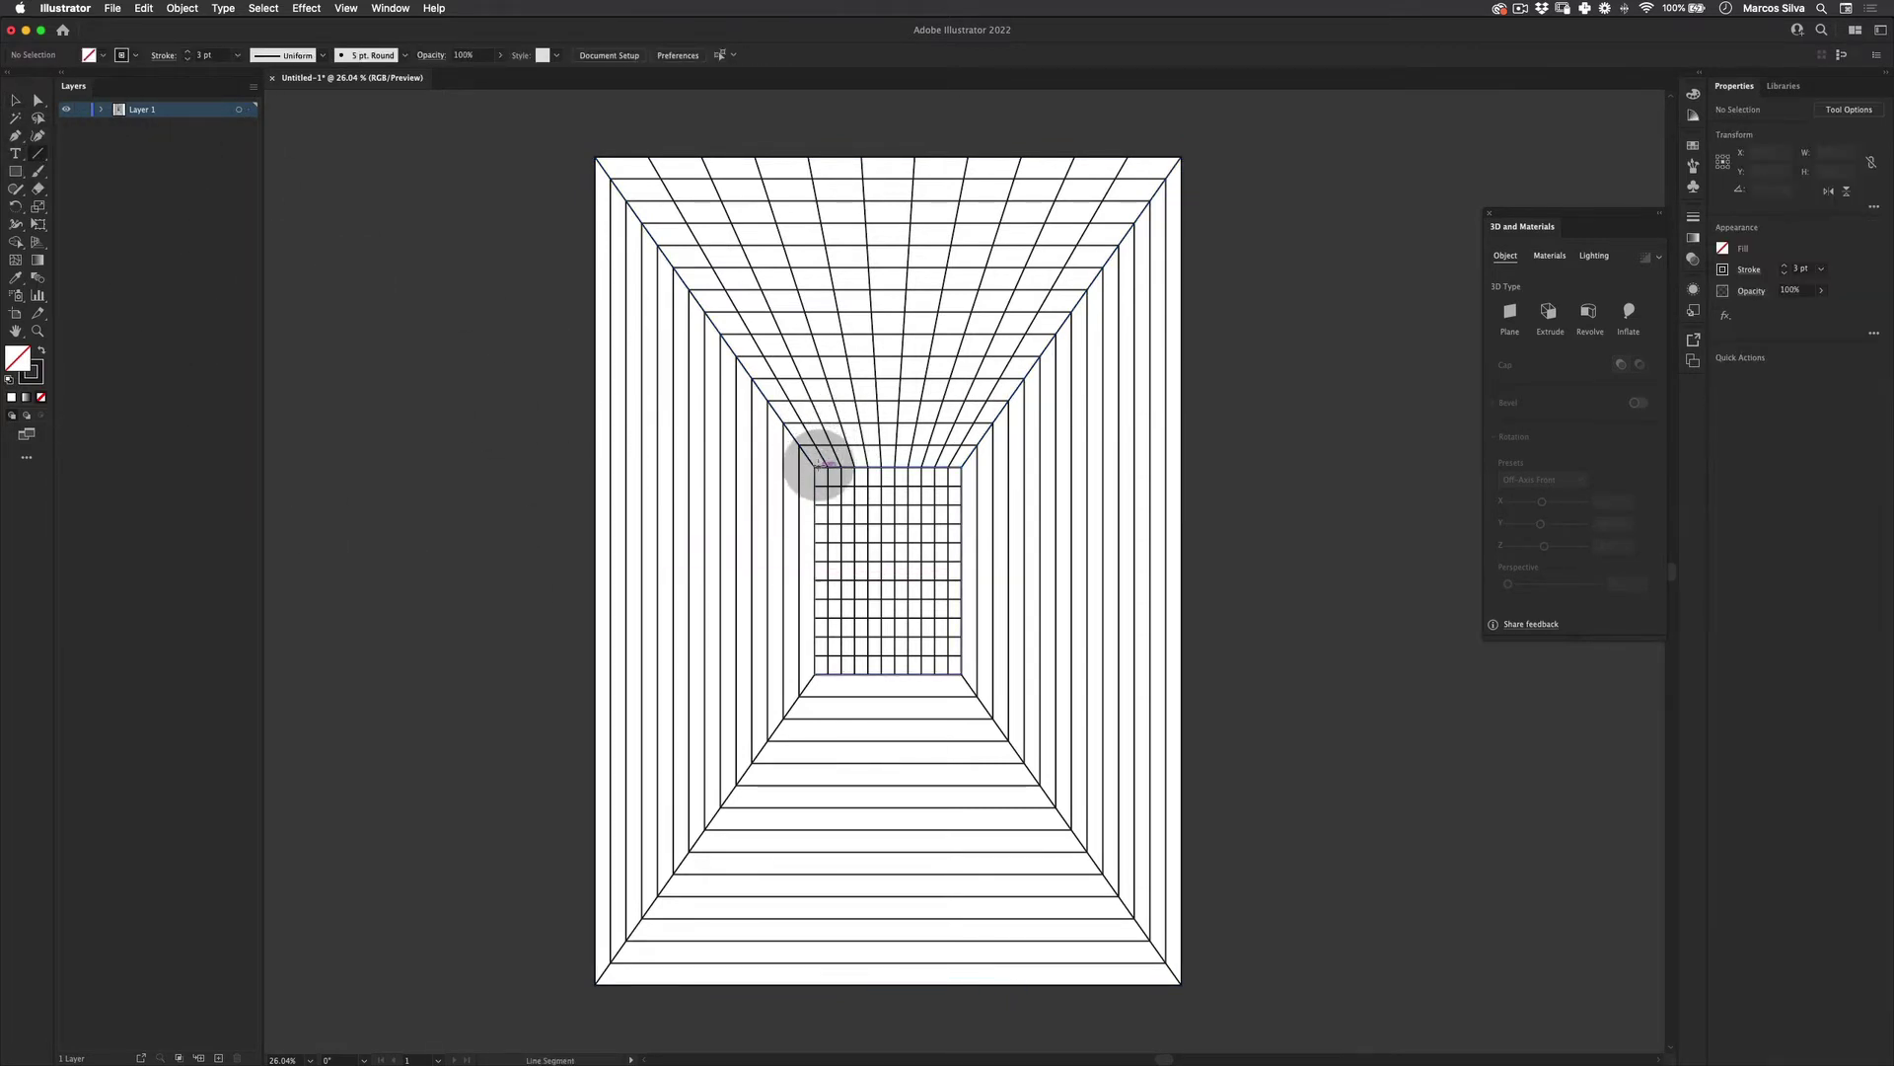
mouse_move(813, 464)
left_mouse_down()
mouse_move(542, 181)
mouse_move(595, 155)
mouse_move(589, 175)
left_mouse_up()
key("shift+v")
left_click(782, 729, "shift")
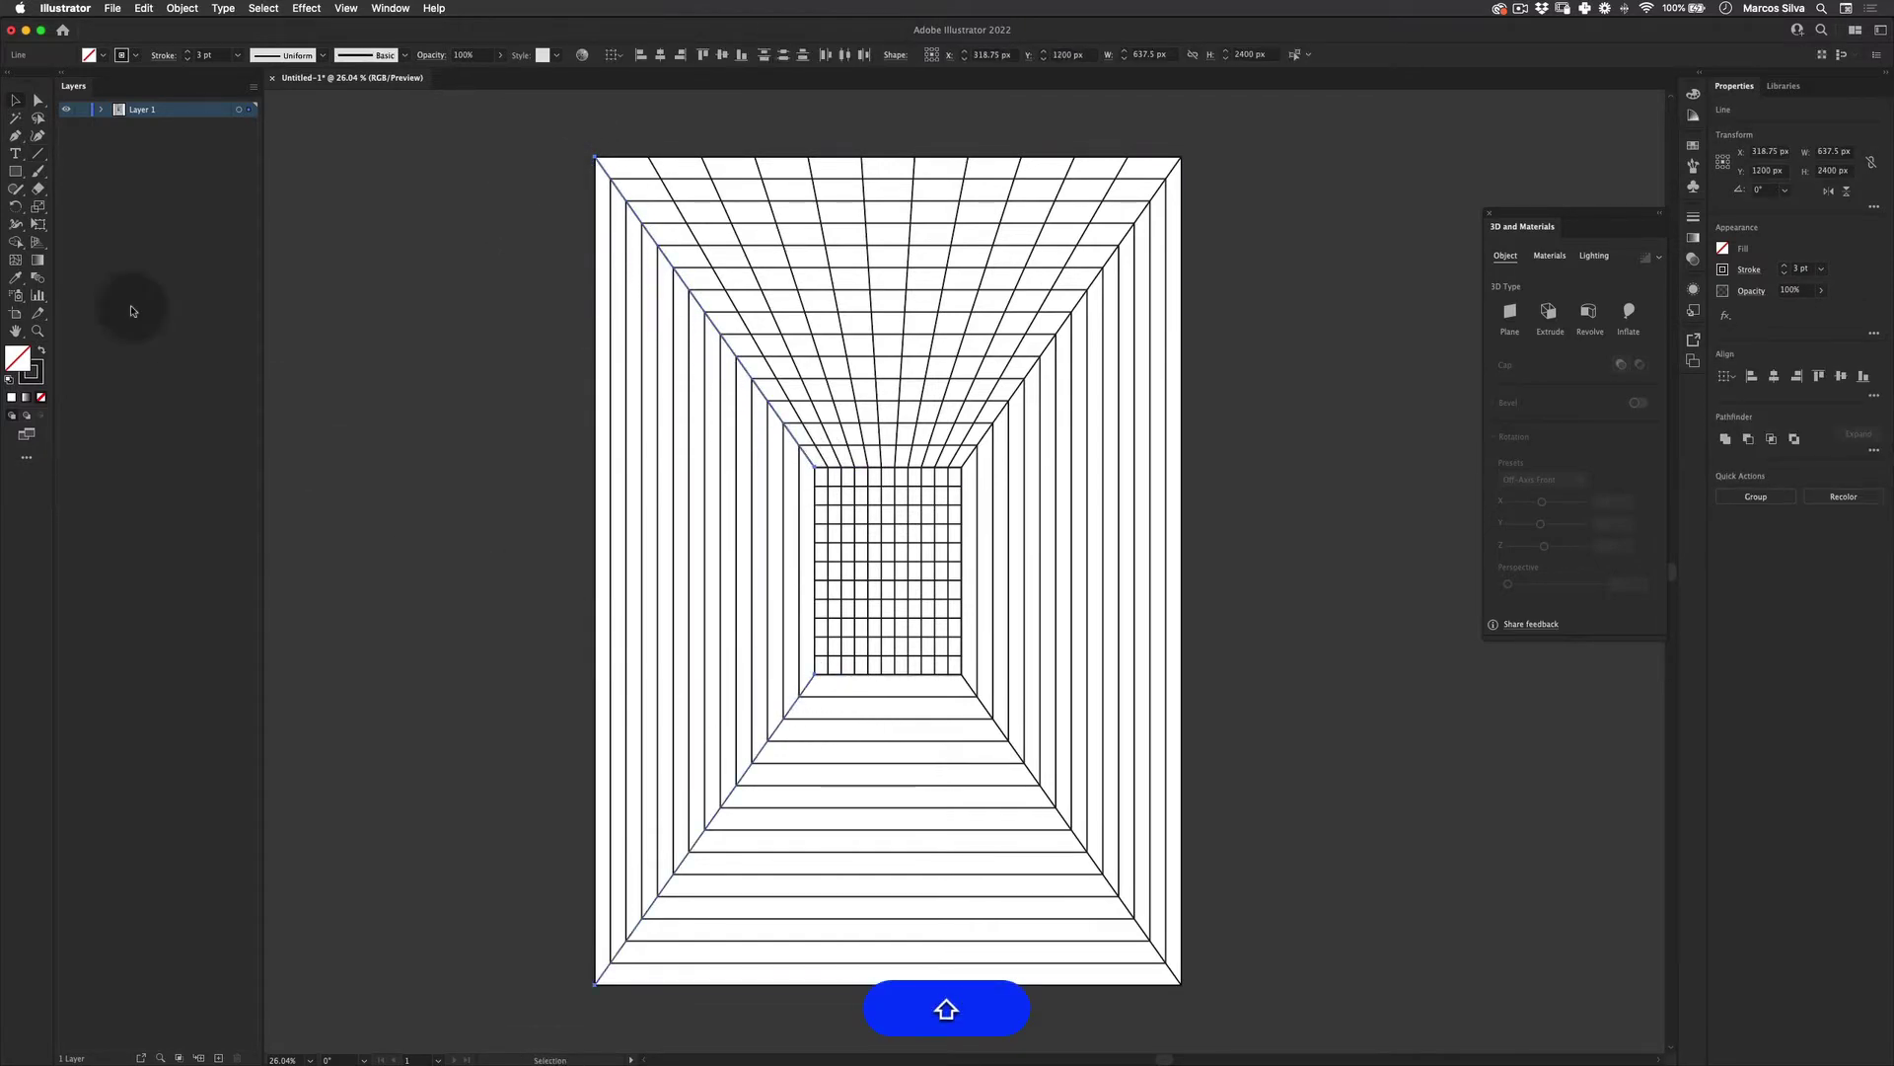
left_click(181, 8)
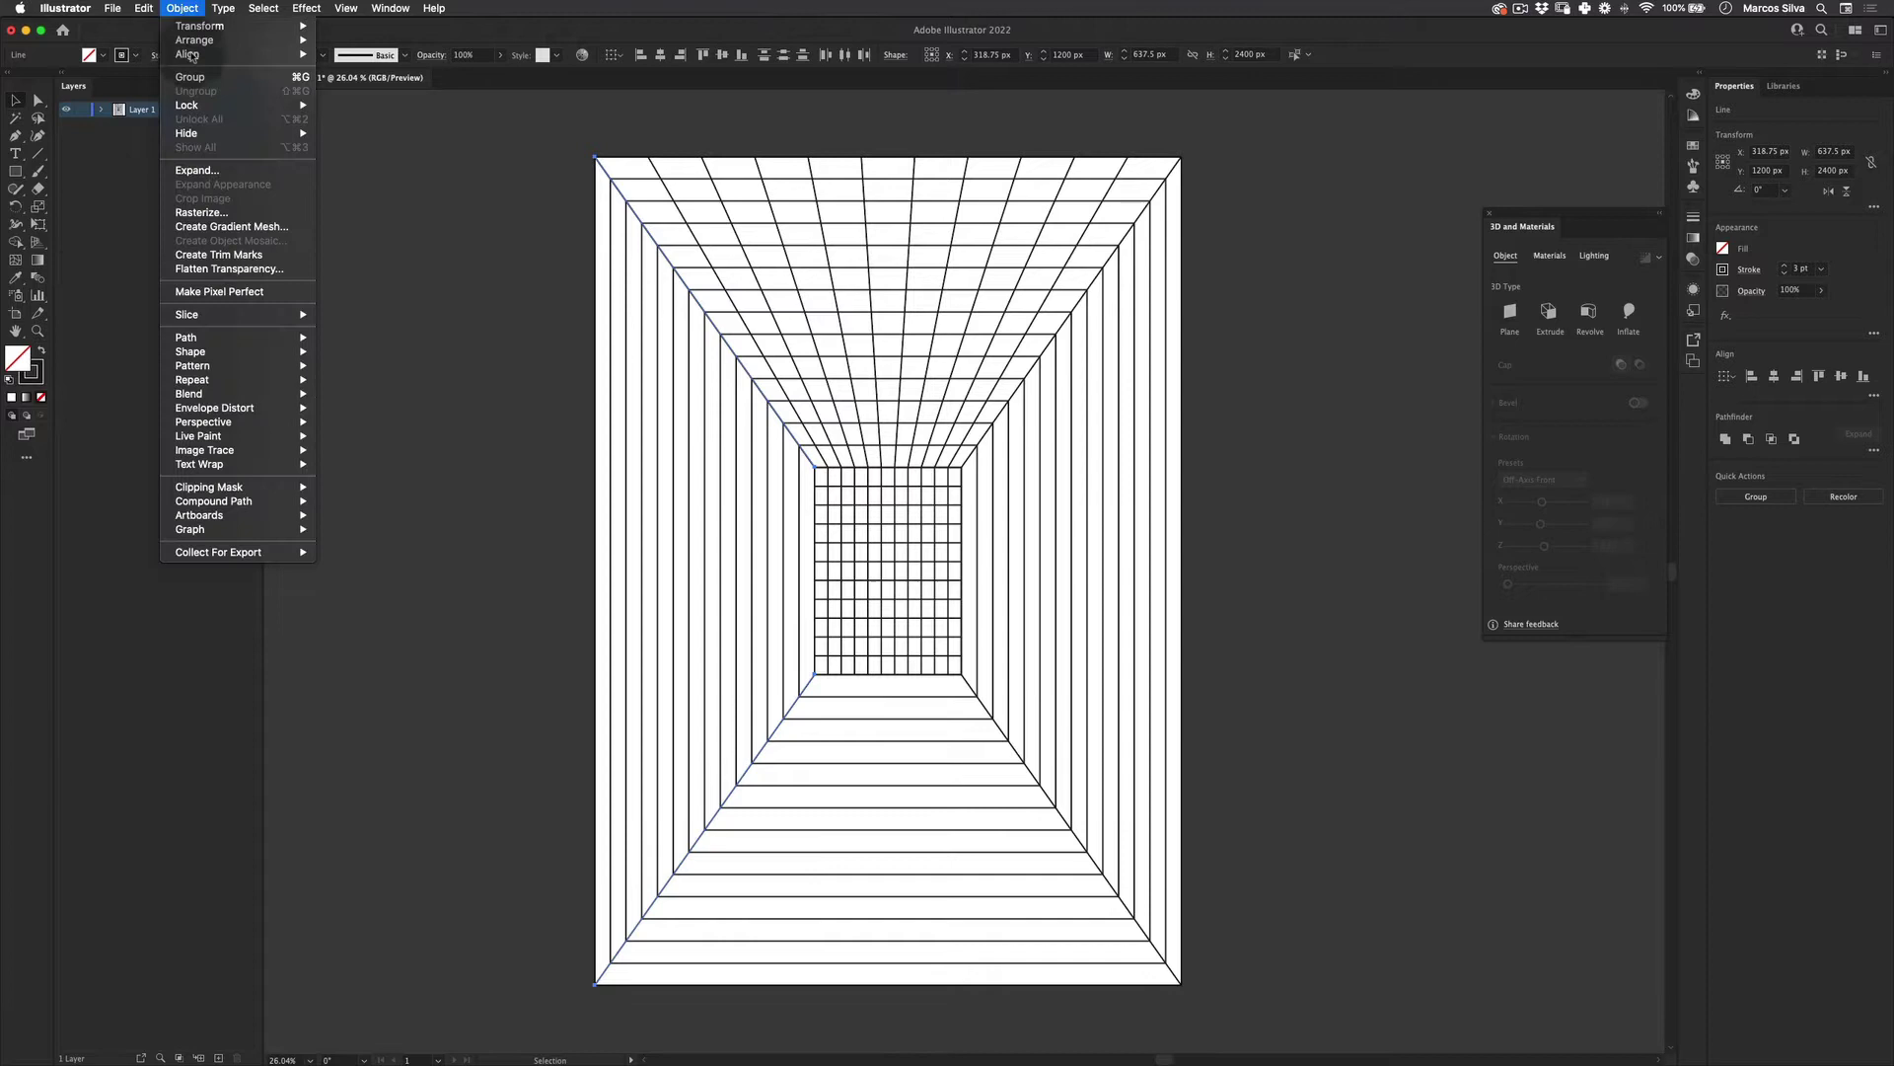
mouse_move(247, 394)
left_click(367, 395)
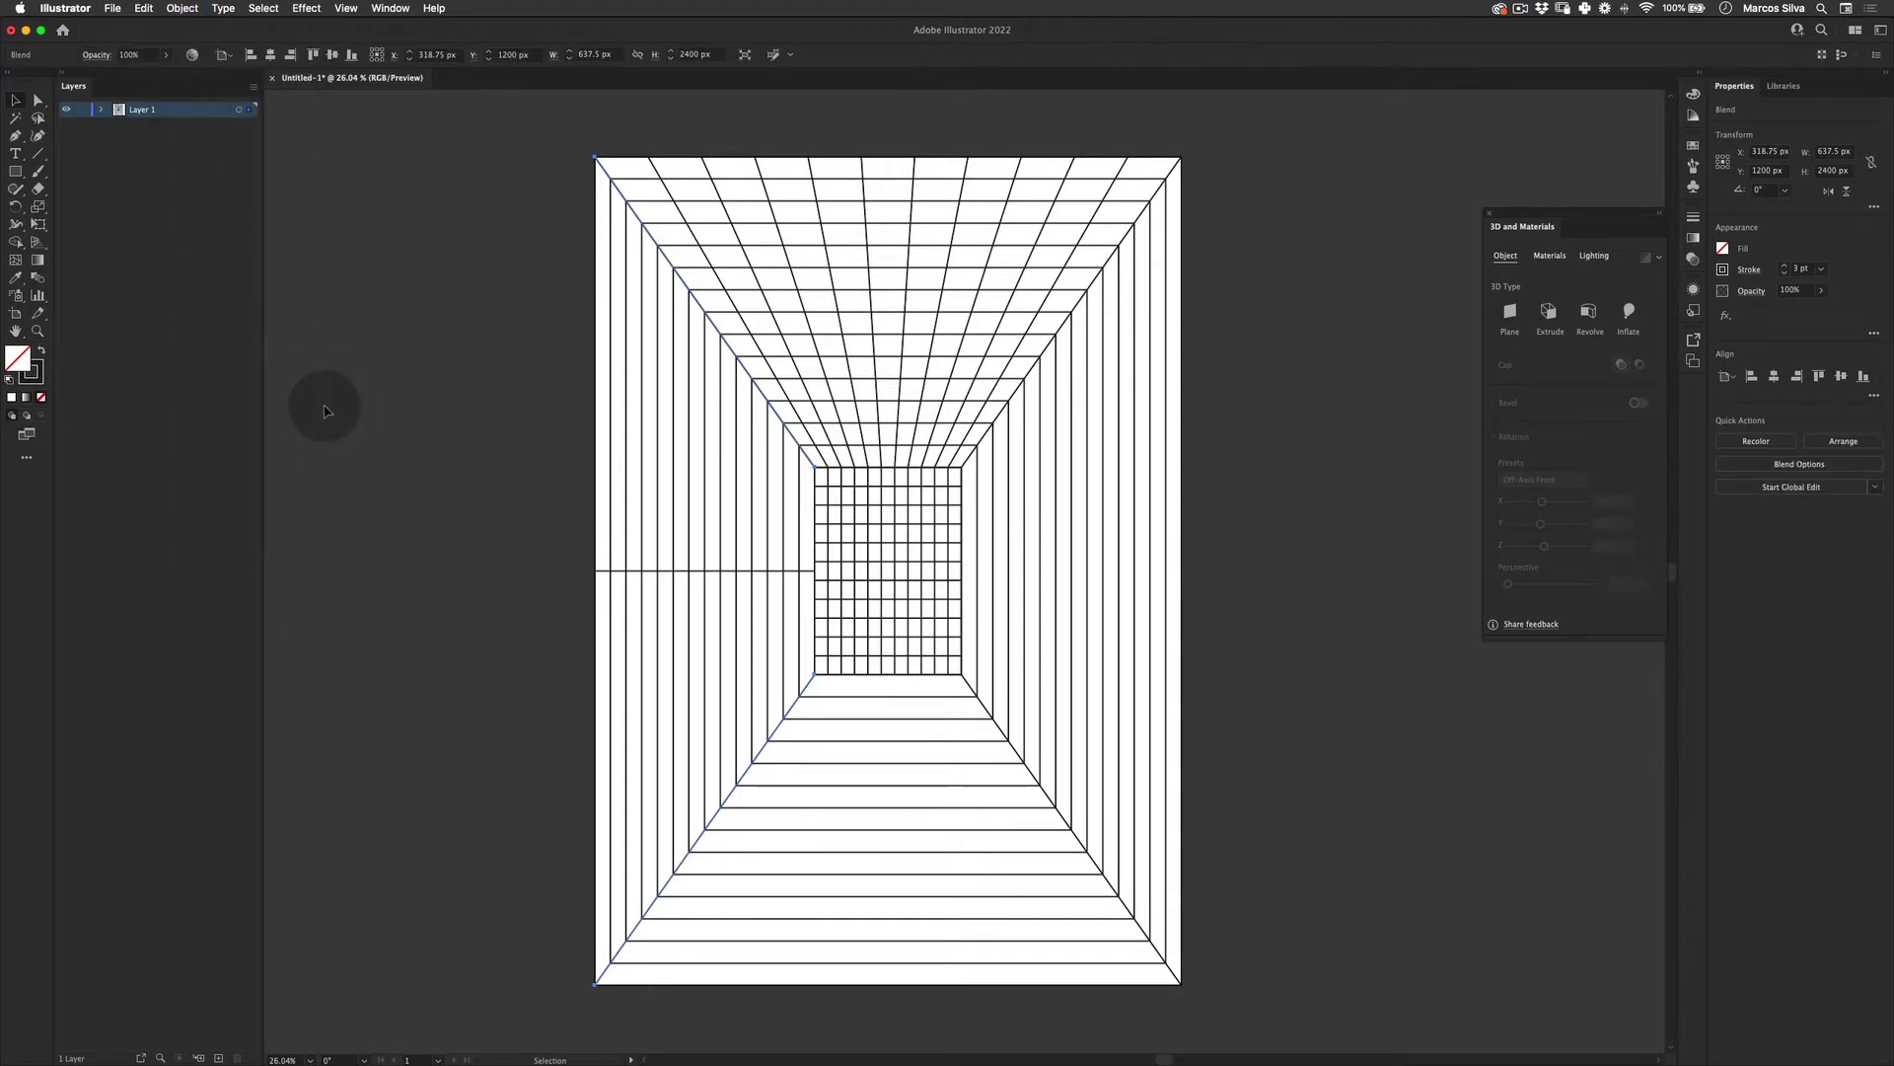
Set the left wall blend's spacing to 10 specified steps, apply it and deselect the artwork
double_click(37, 243)
left_click(1421, 347)
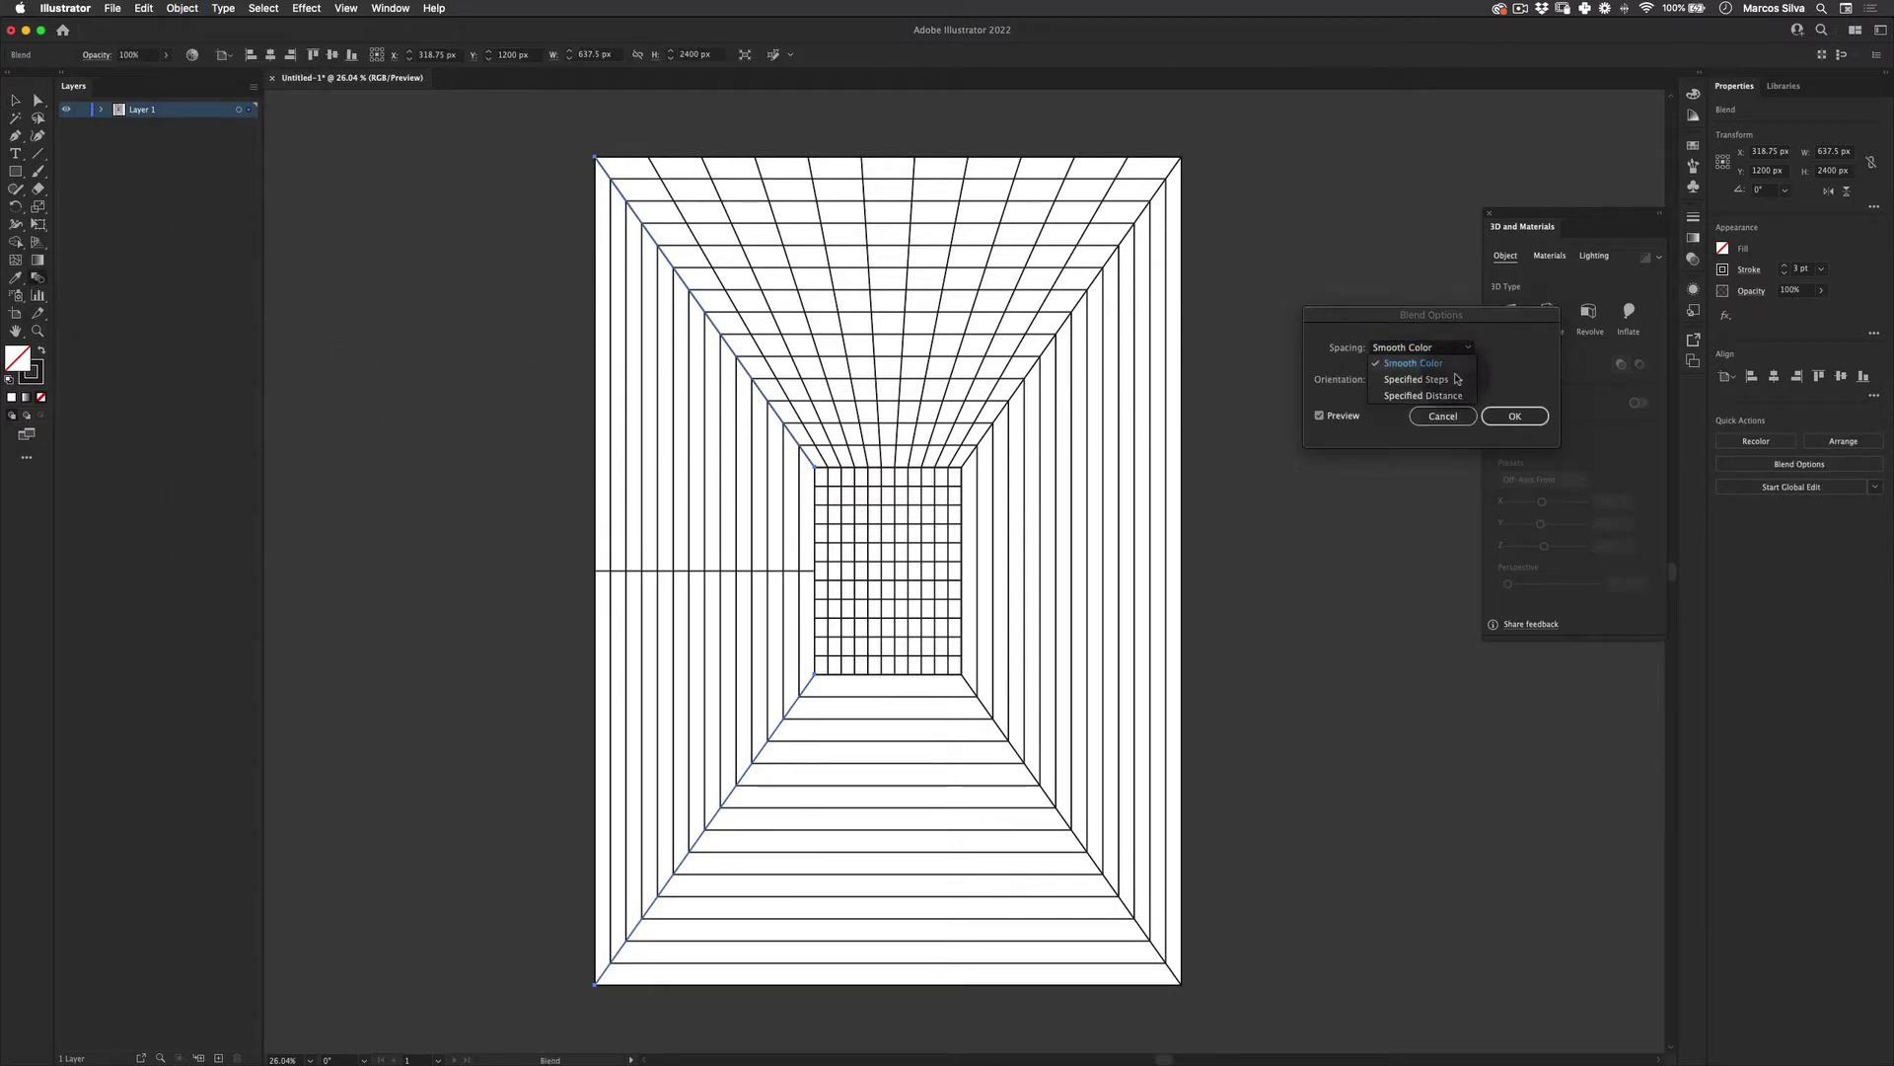
left_click(1458, 380)
key("Tab")
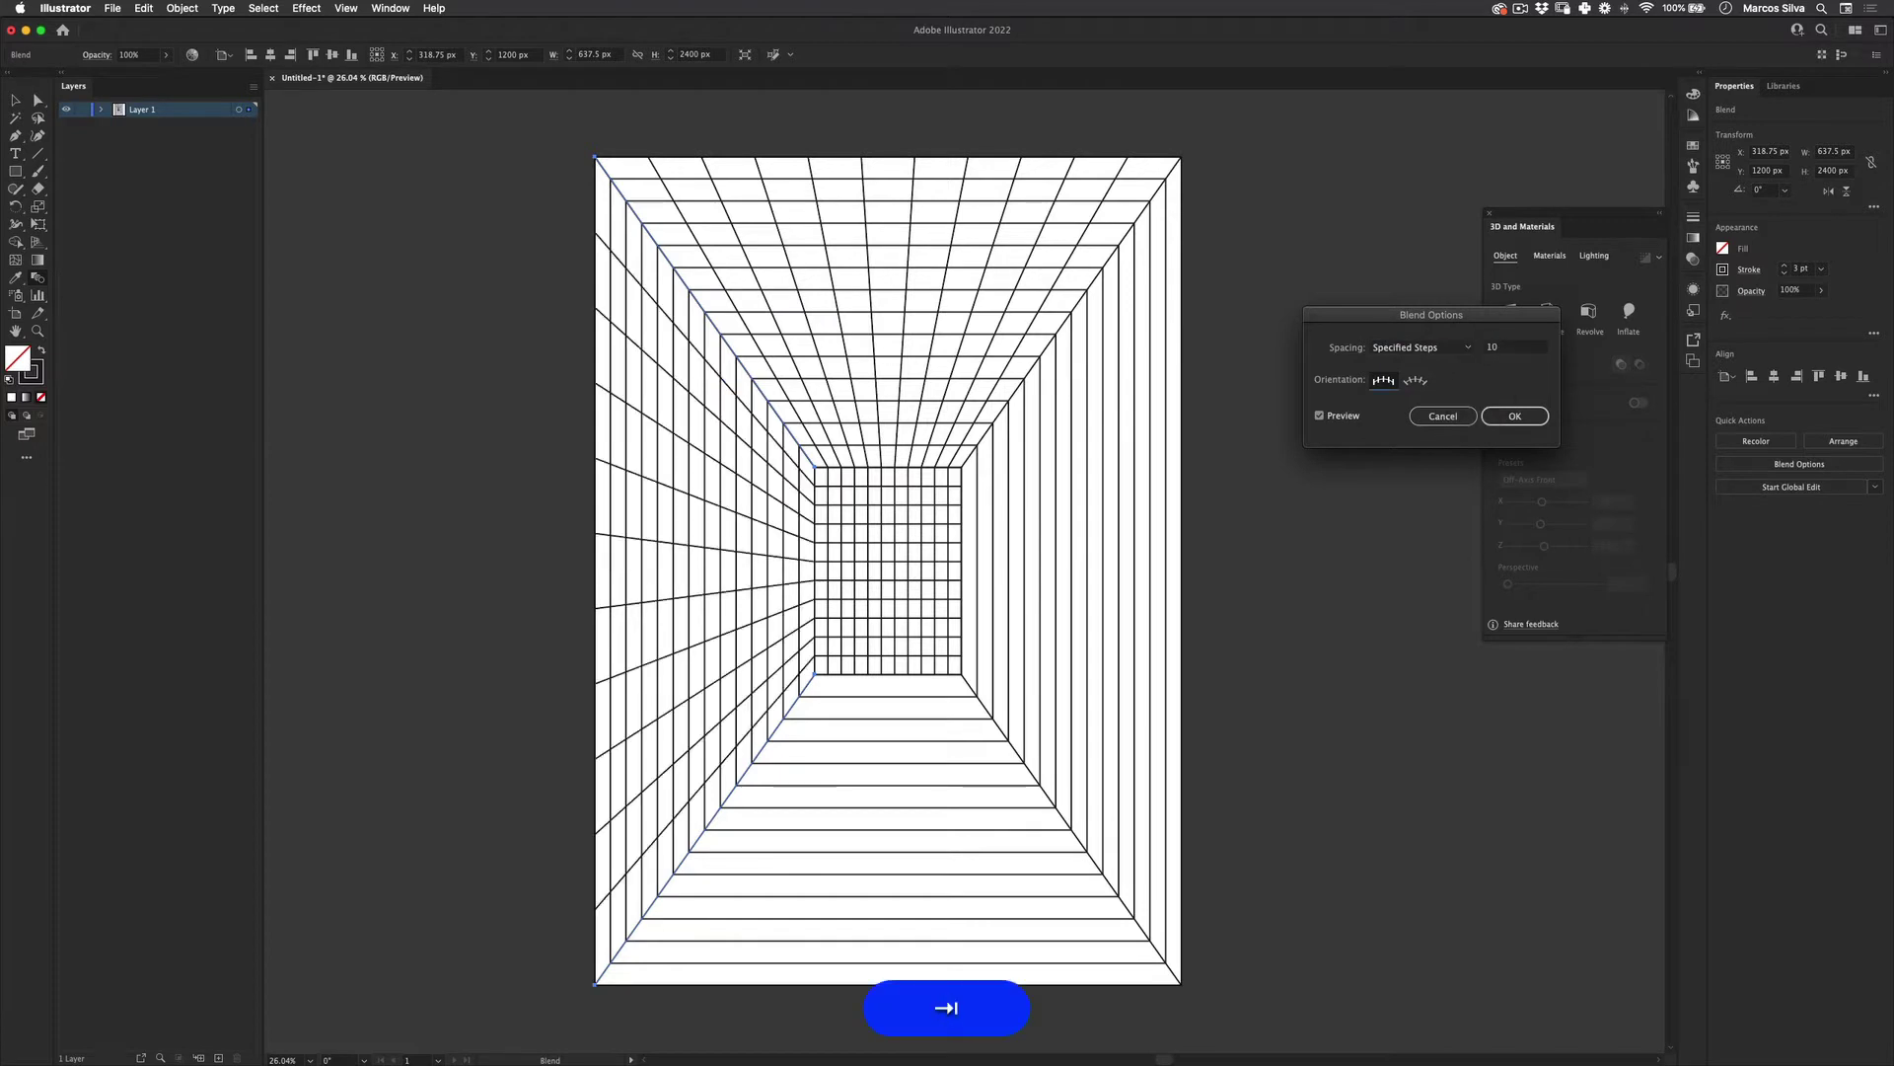
left_click(1514, 415)
key("v")
left_click(446, 758)
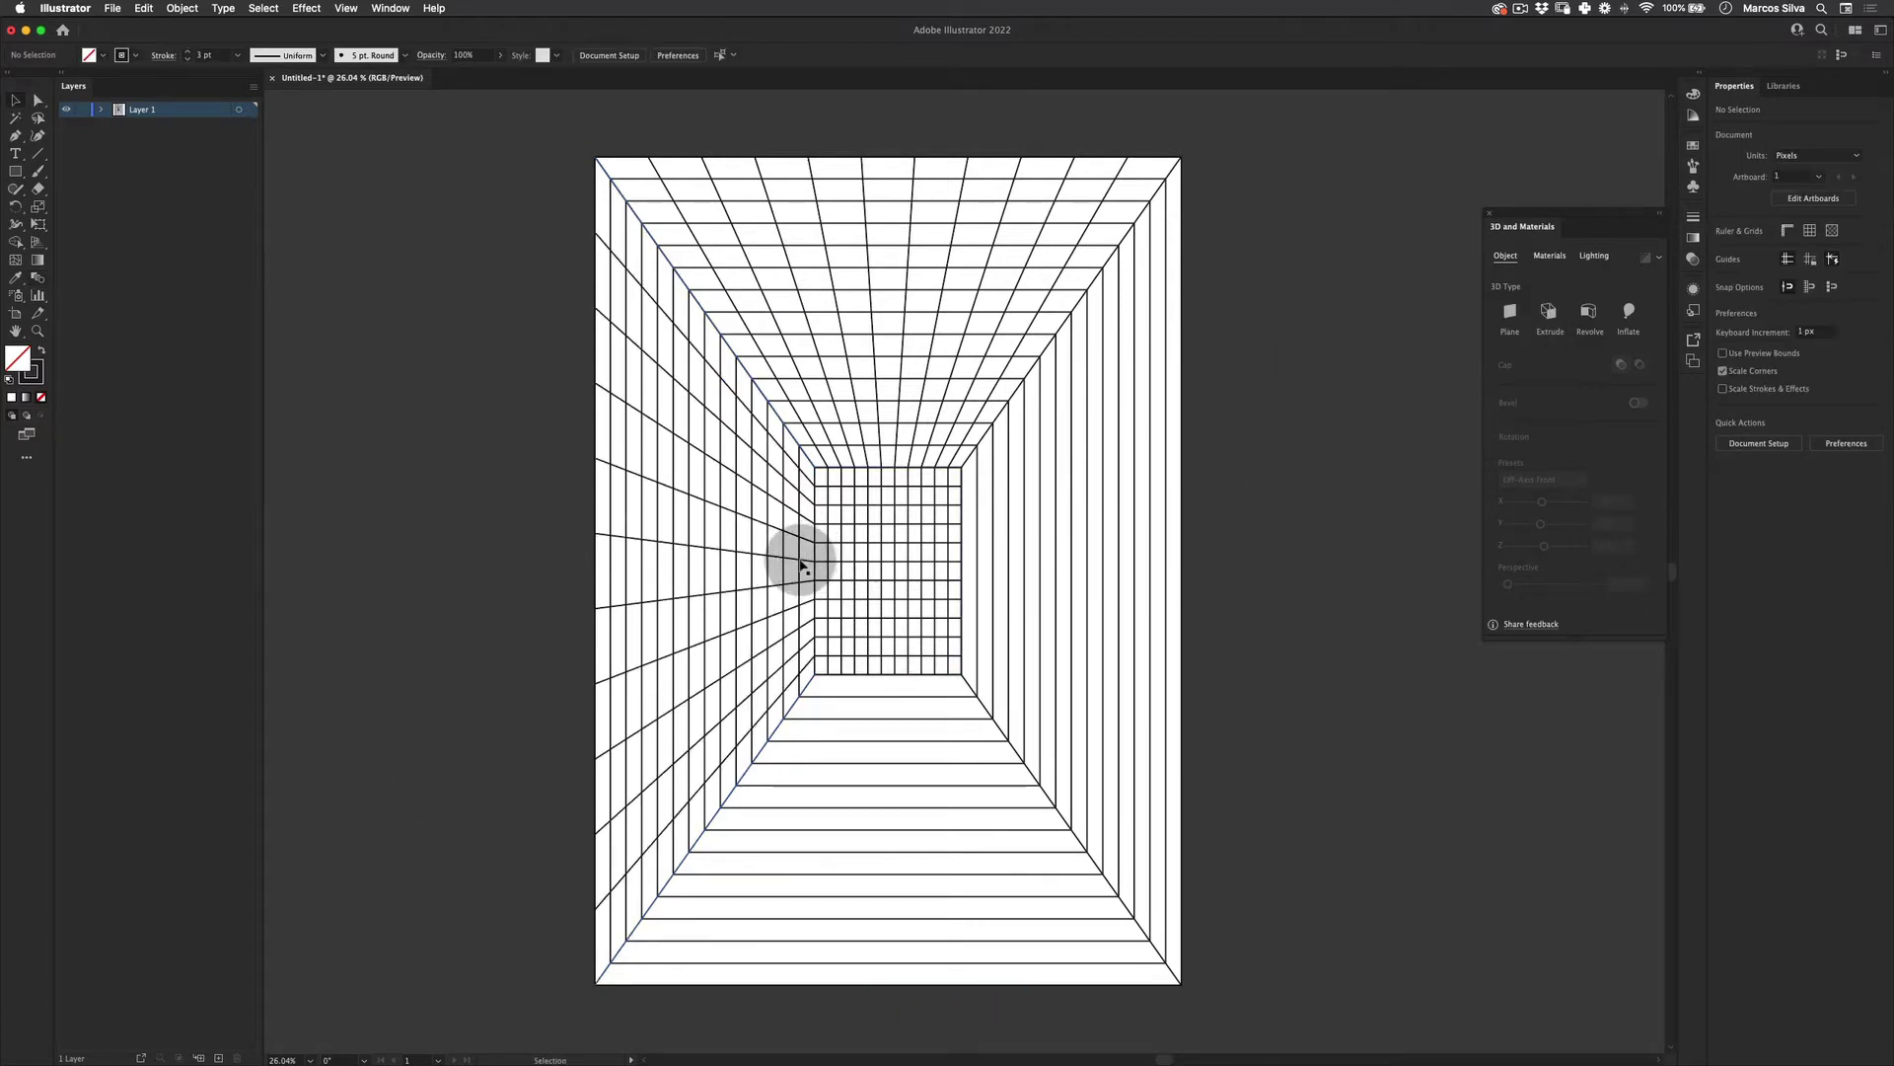
Duplicate the left wall blend toward the central grid and reflect the copy across the vertical axis
left_click_drag(801, 566, 946, 555)
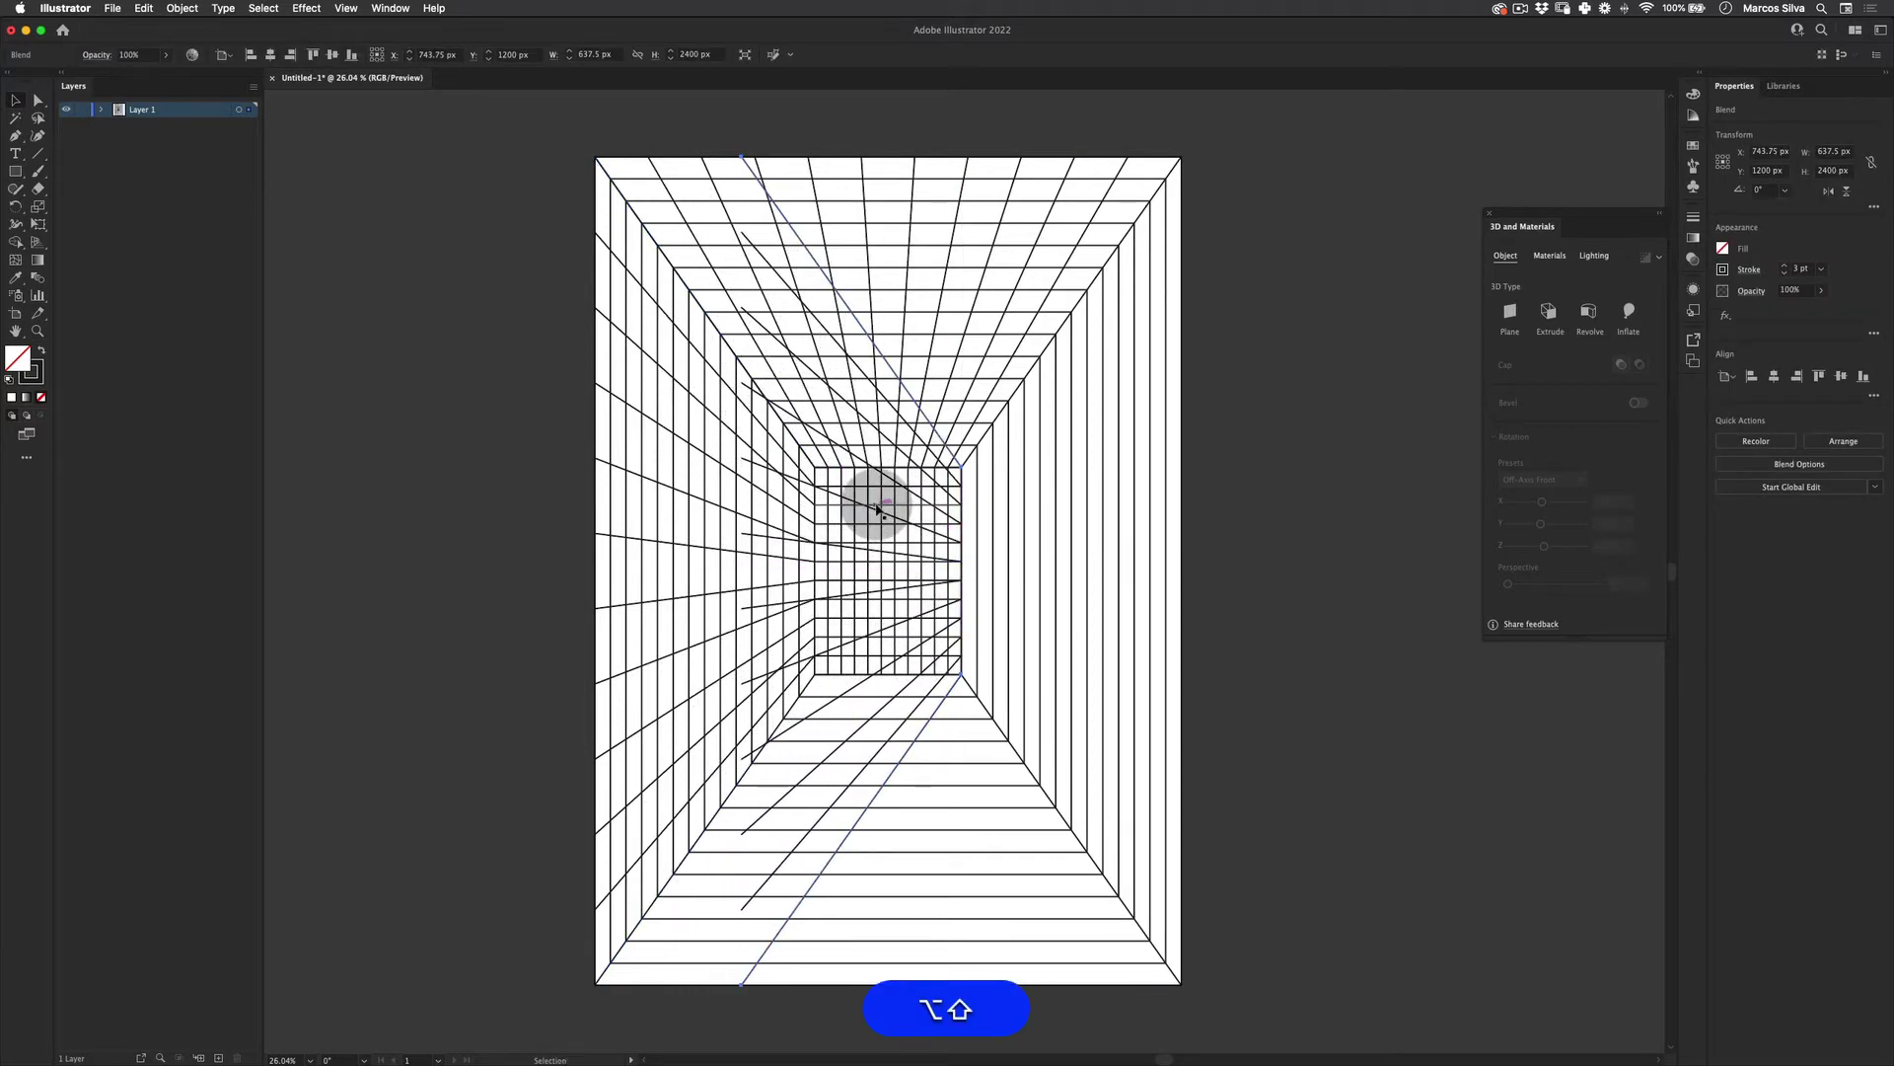
right_click(864, 507)
mouse_move(983, 656)
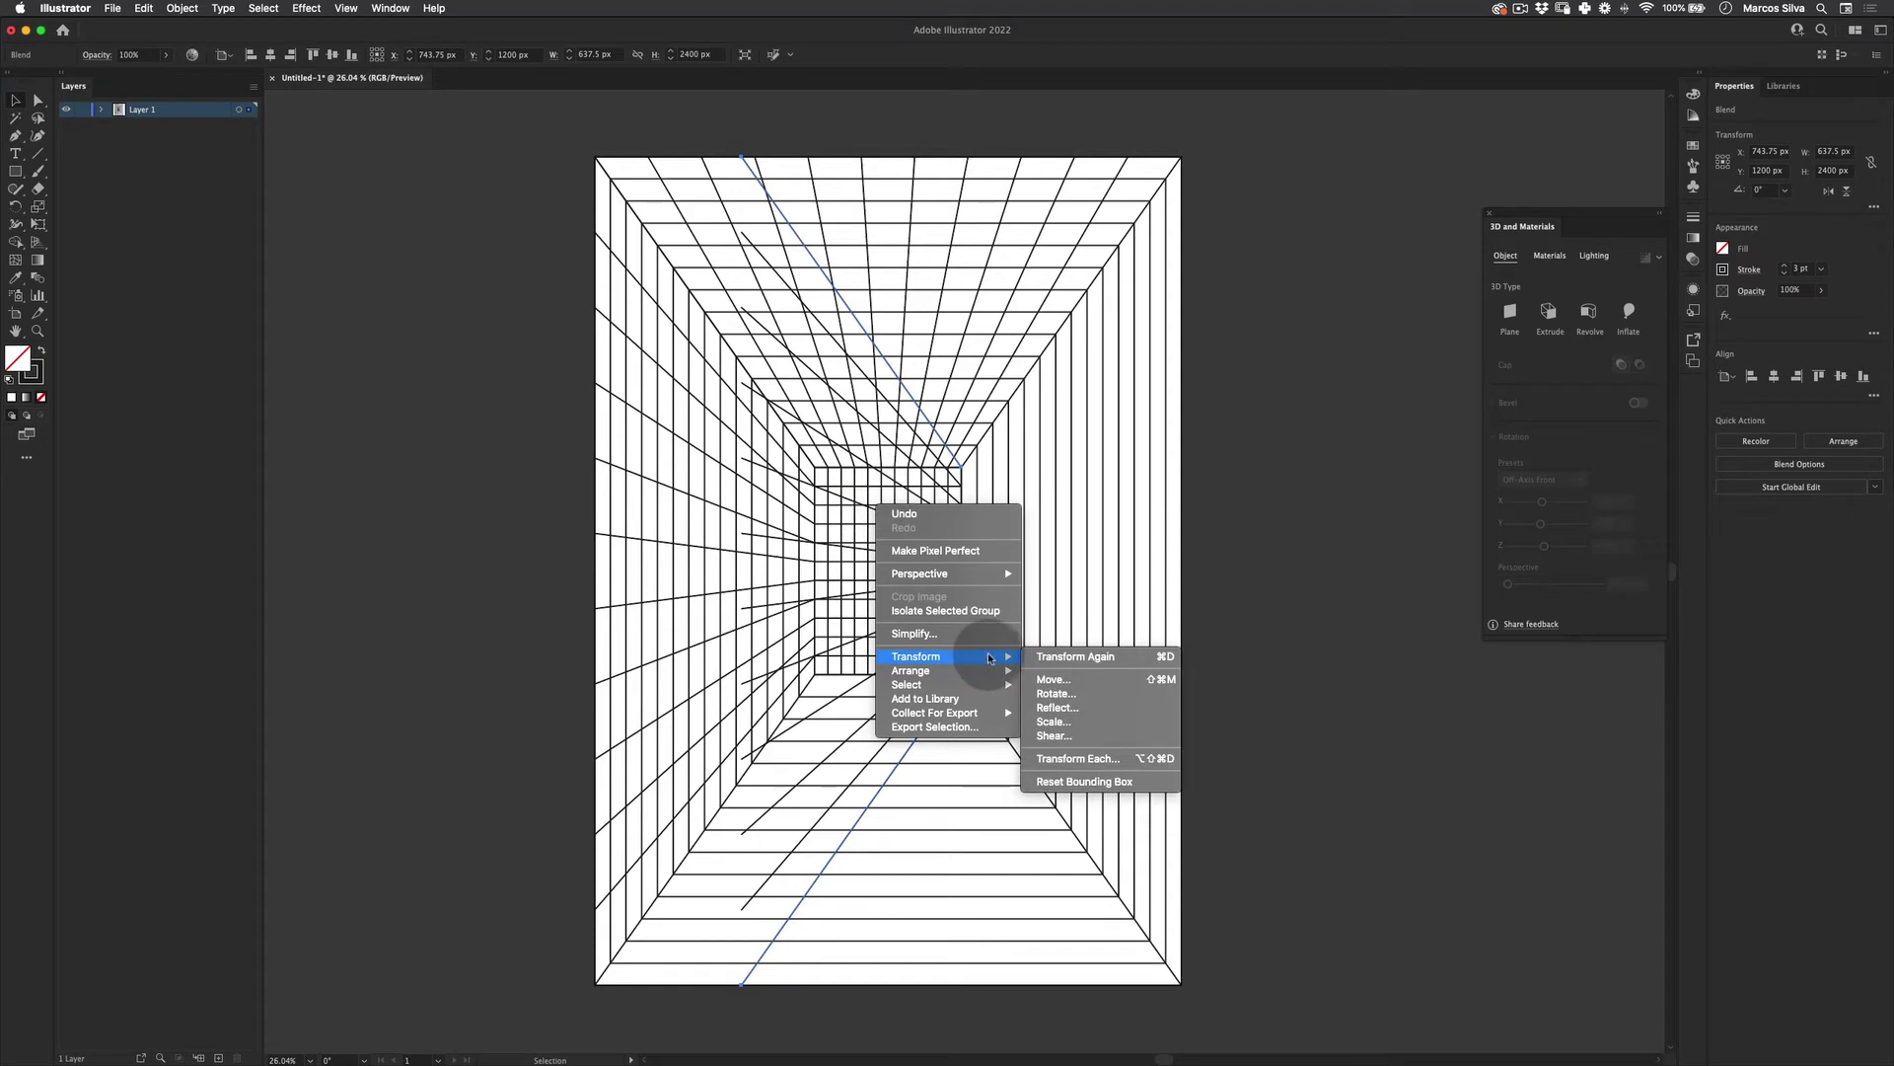
left_click(1103, 709)
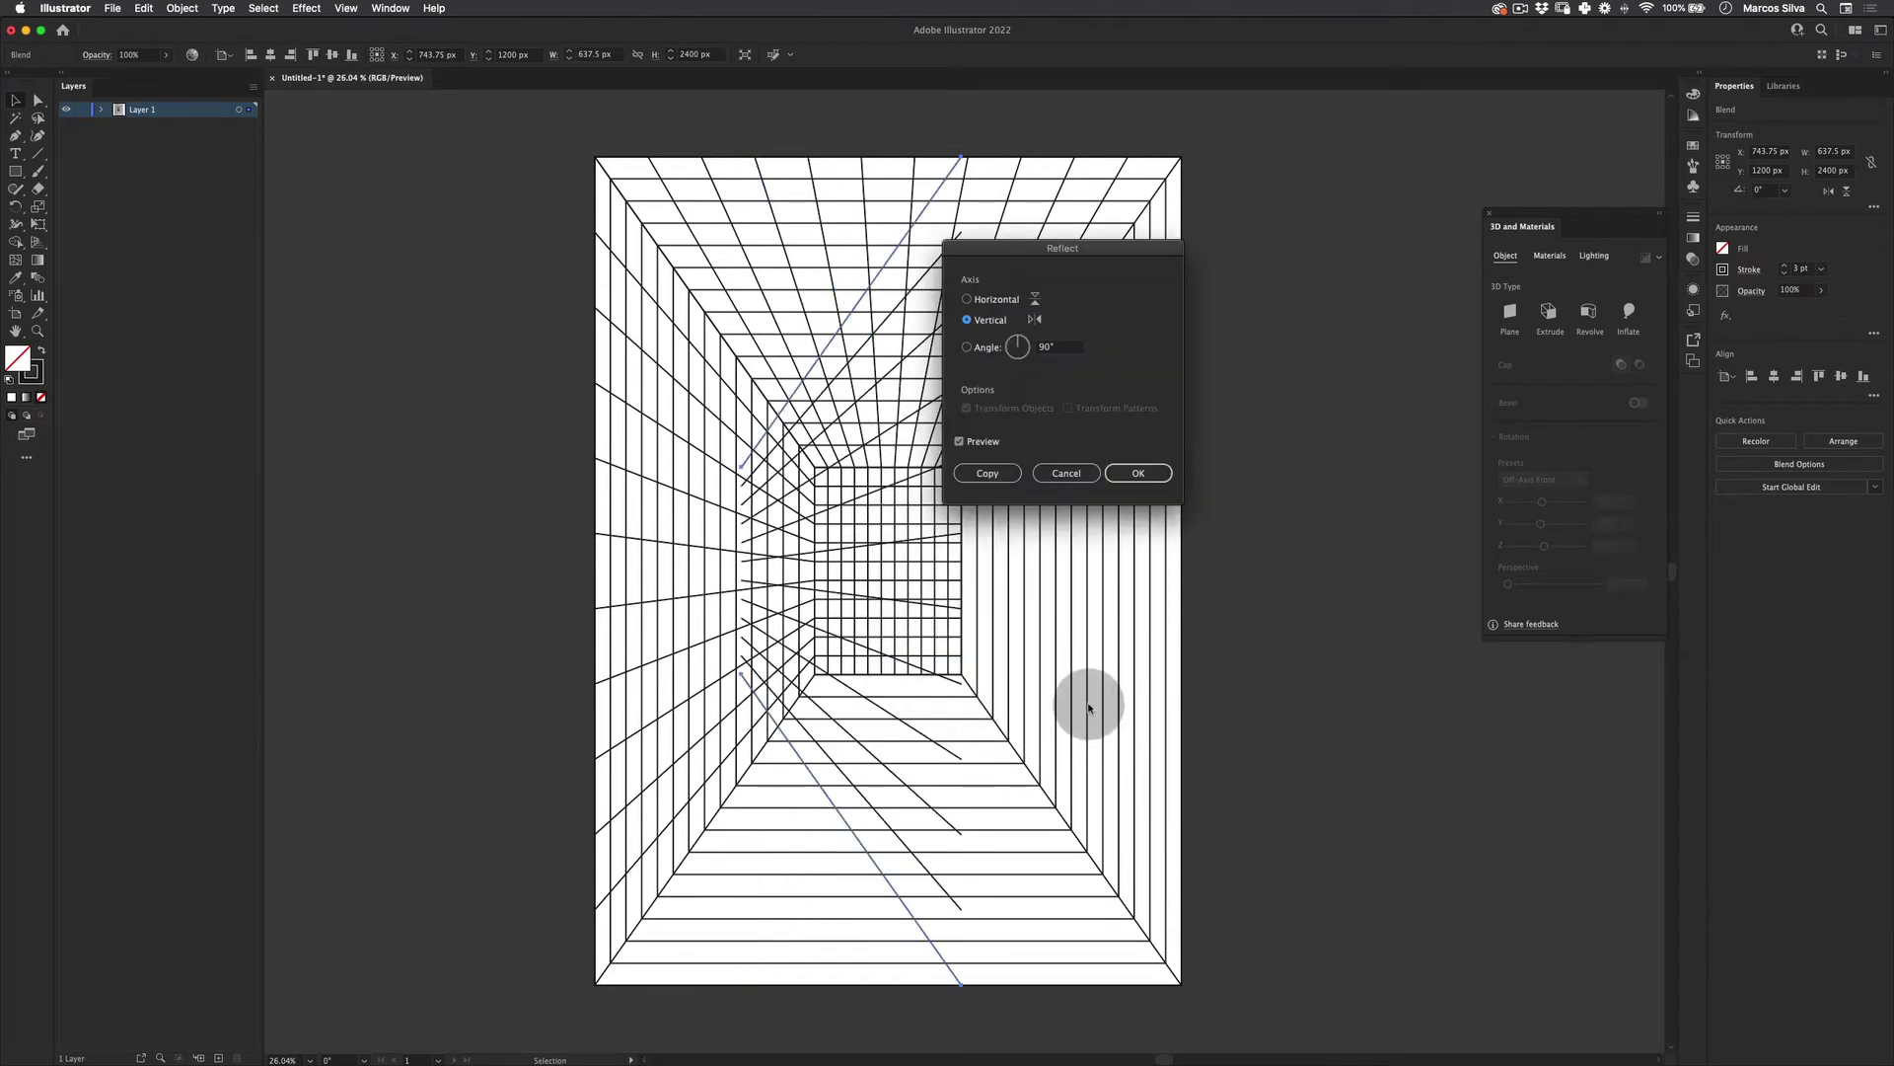
left_click(1132, 470)
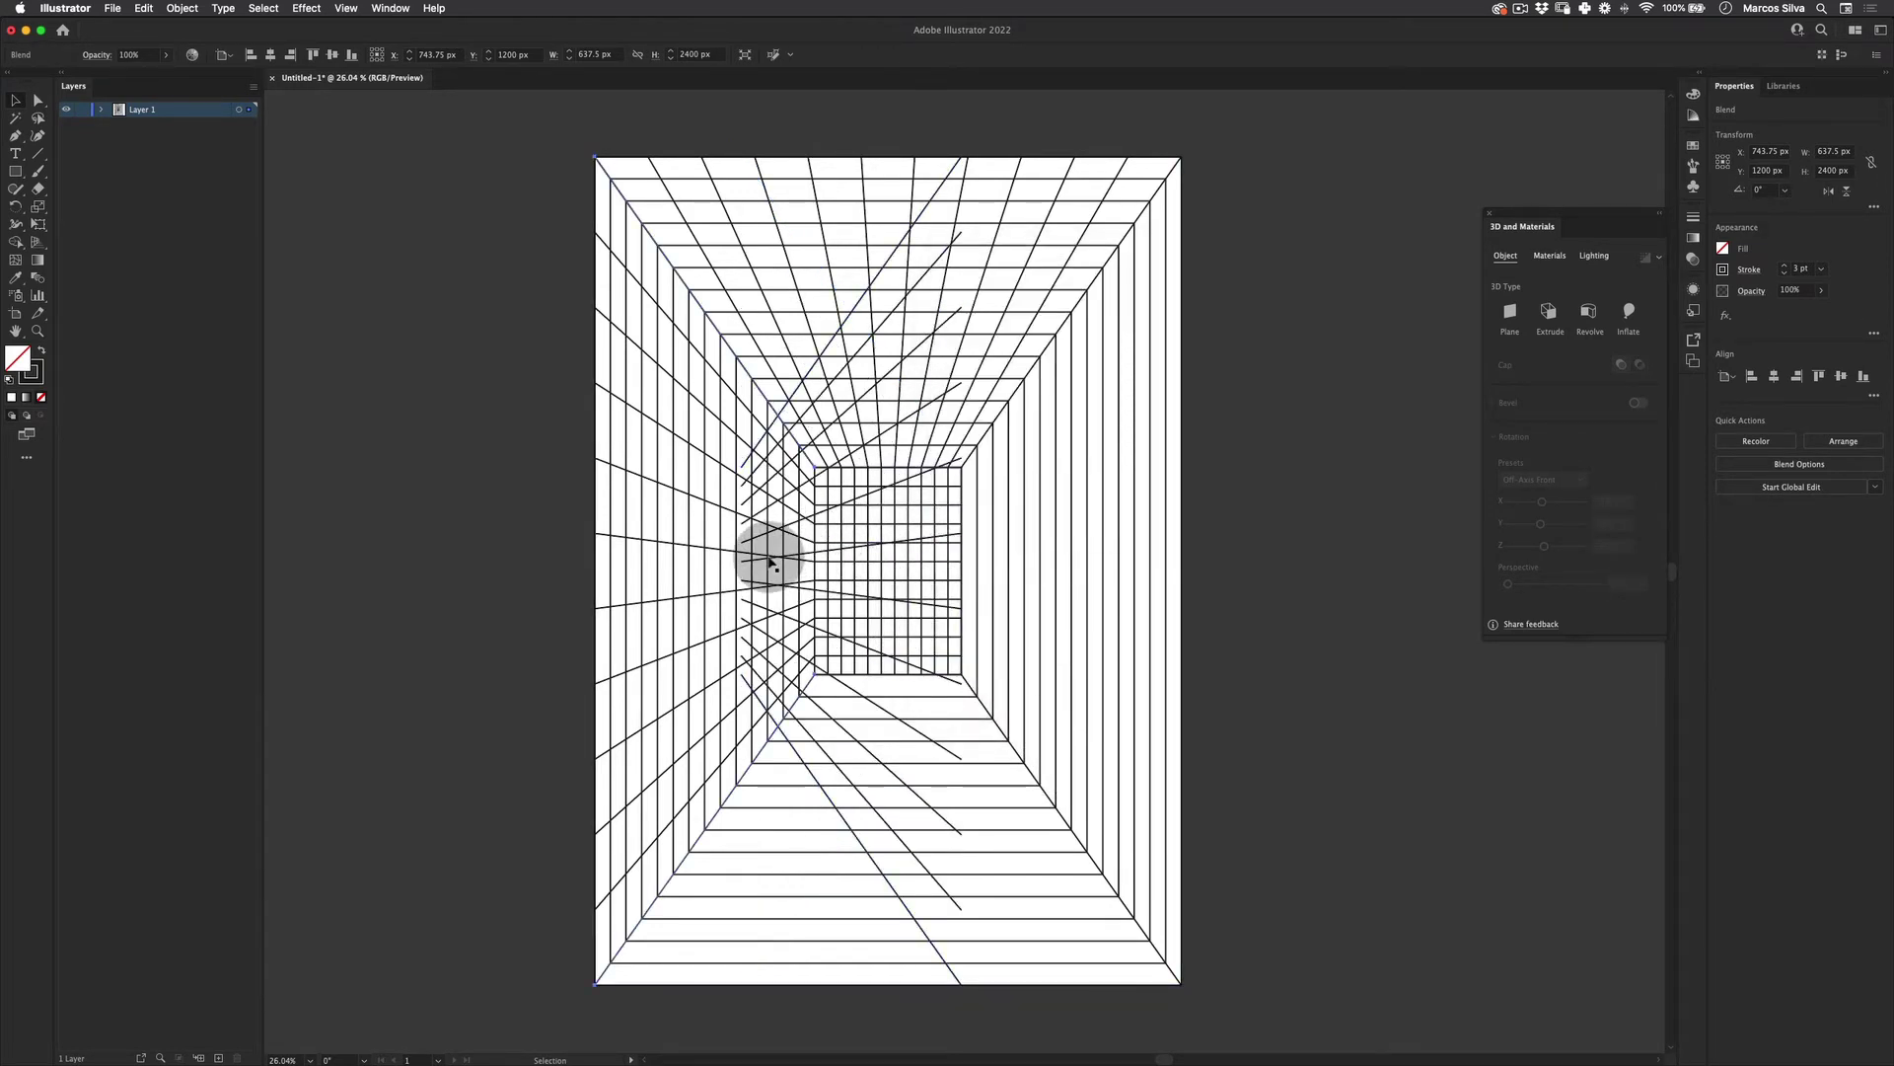
key("super+z")
key("super+shift+z")
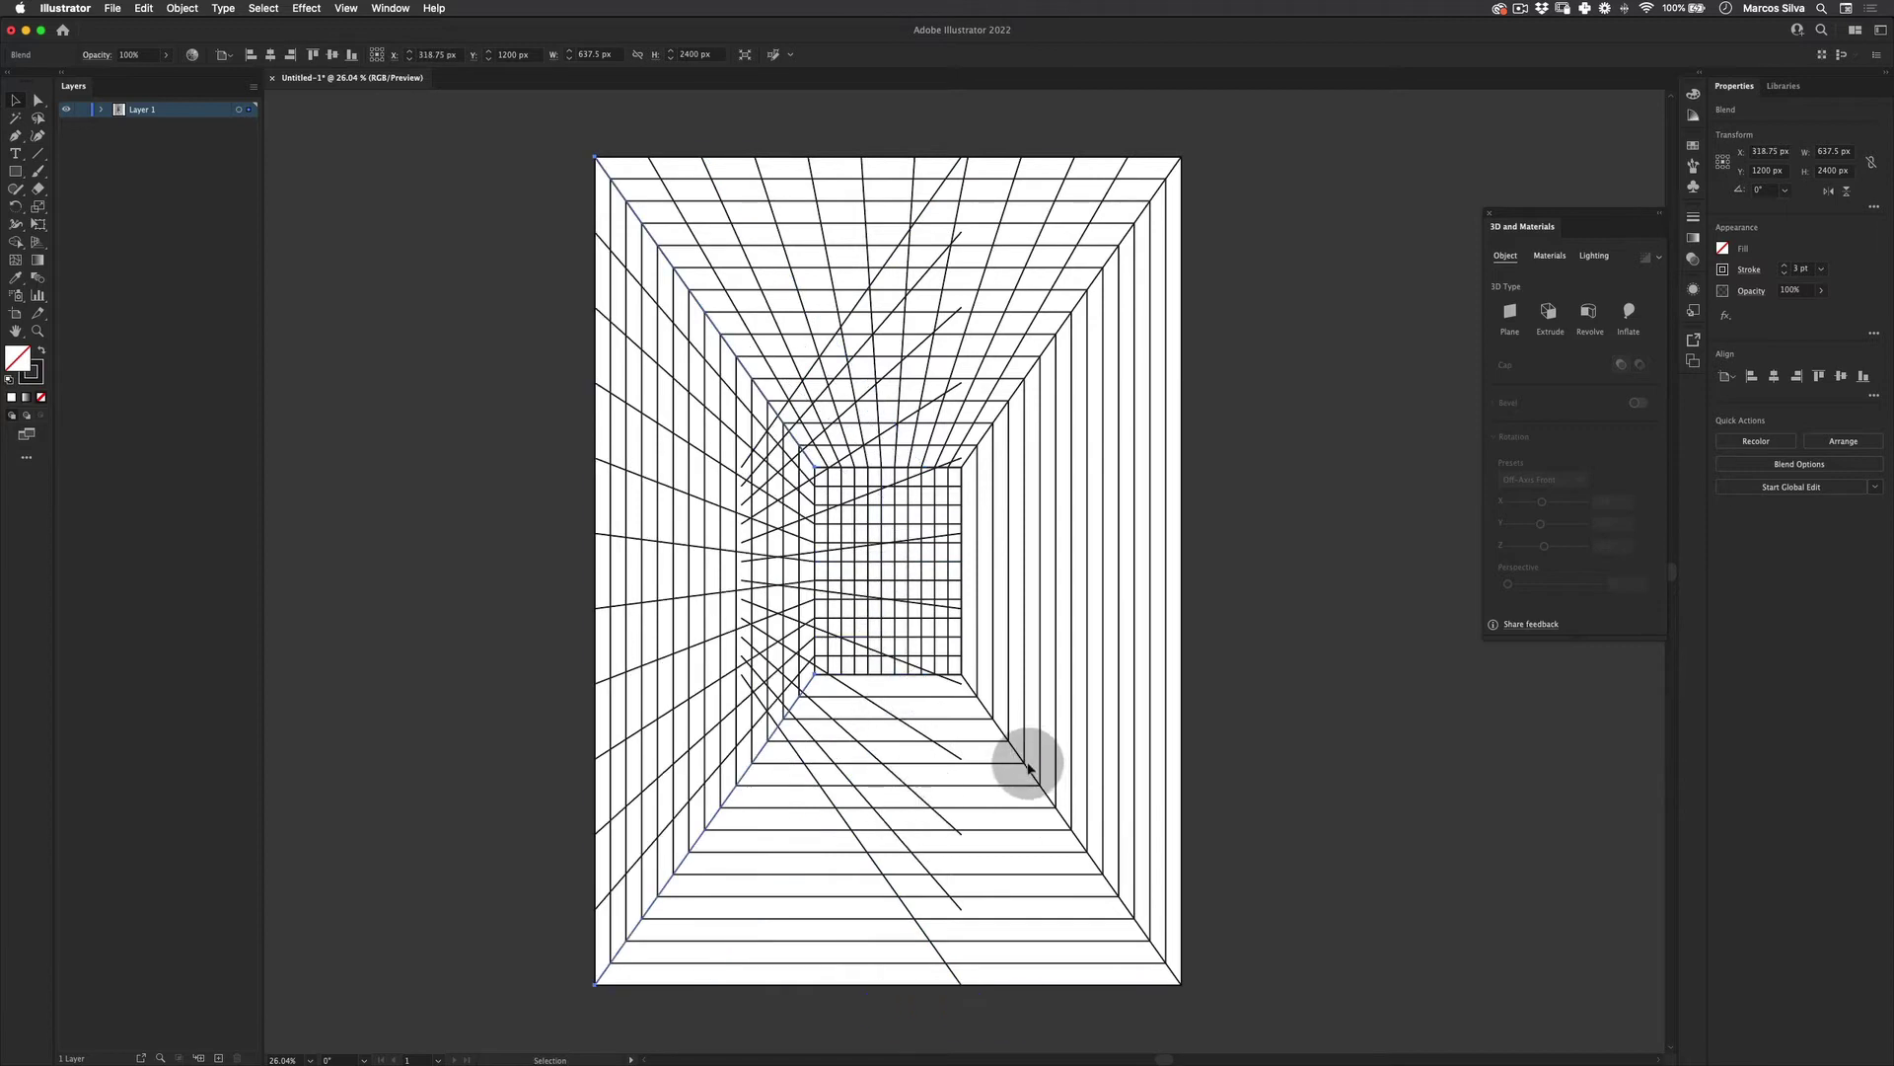
Delete the lower-right diagonal line and move the reflected blend into place as the right wall
left_click(1028, 768)
key("BackSpace")
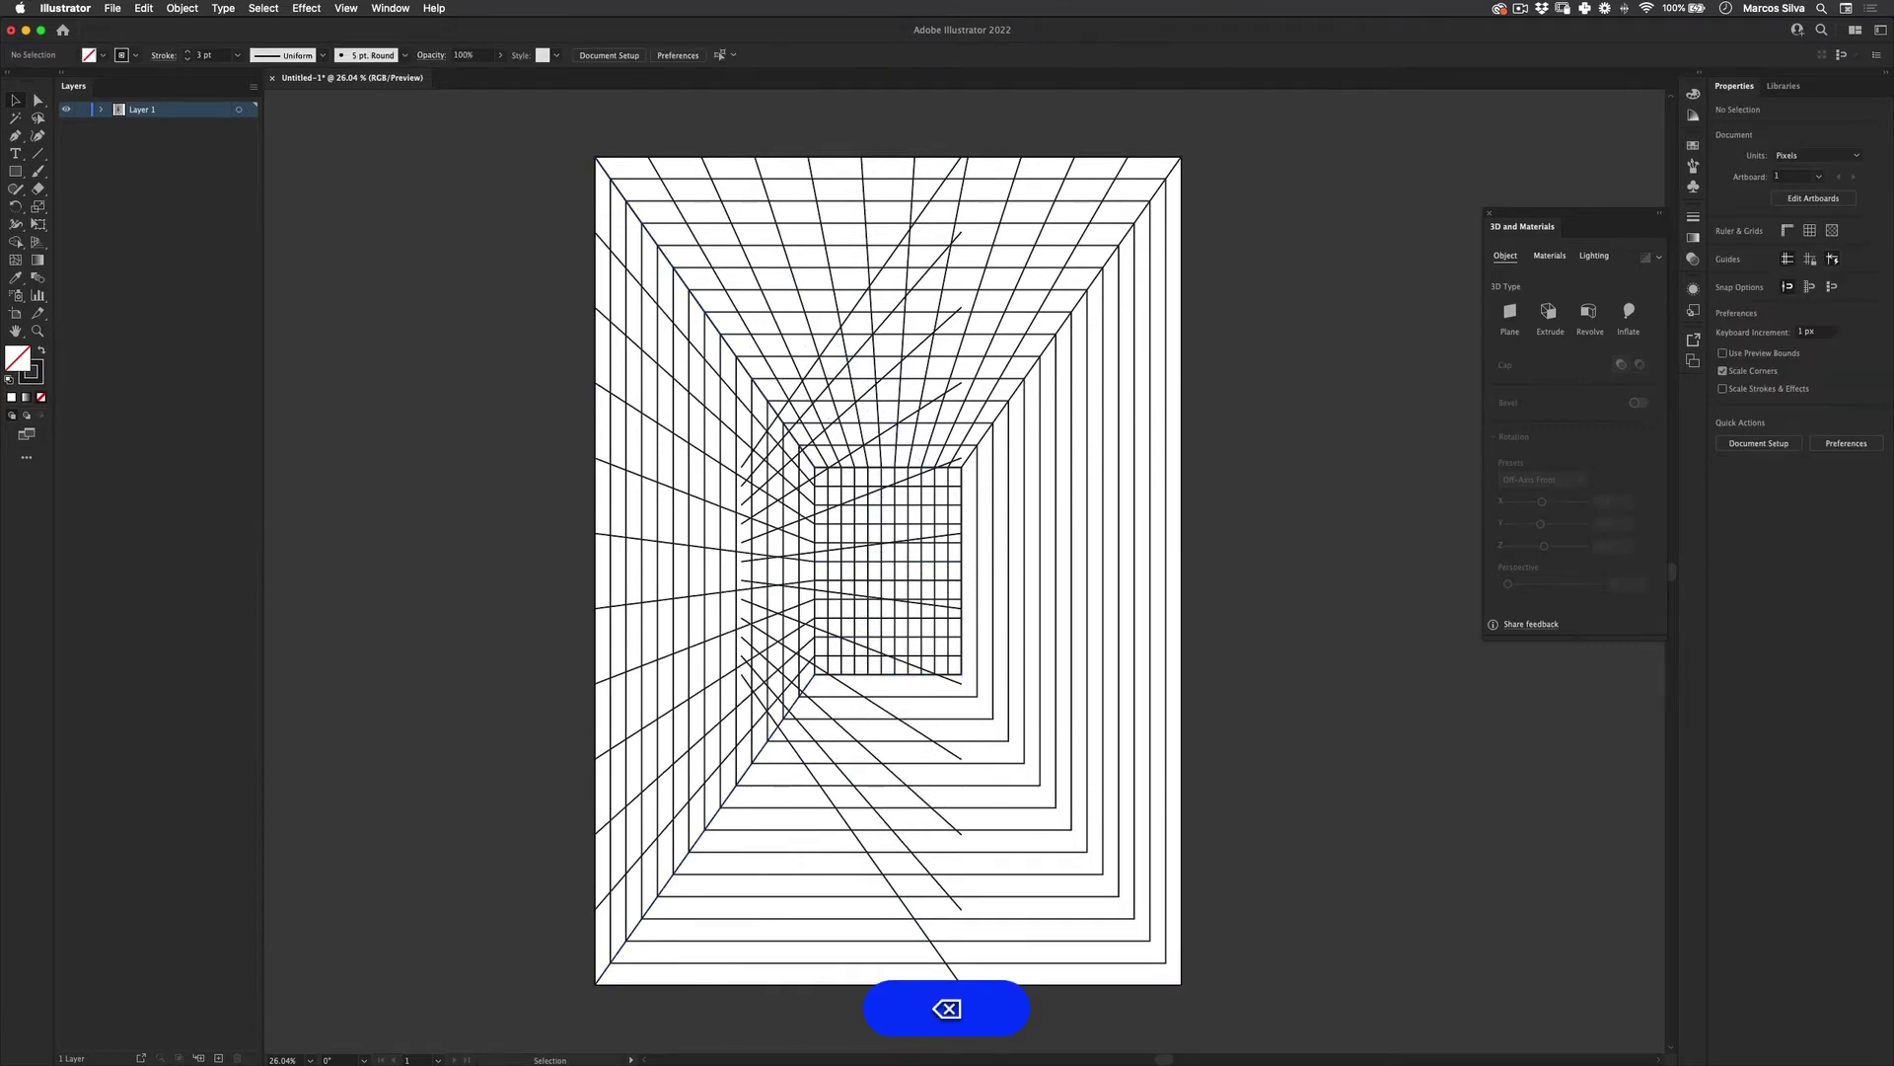
left_click(847, 820)
left_click_drag(839, 819, 1061, 799)
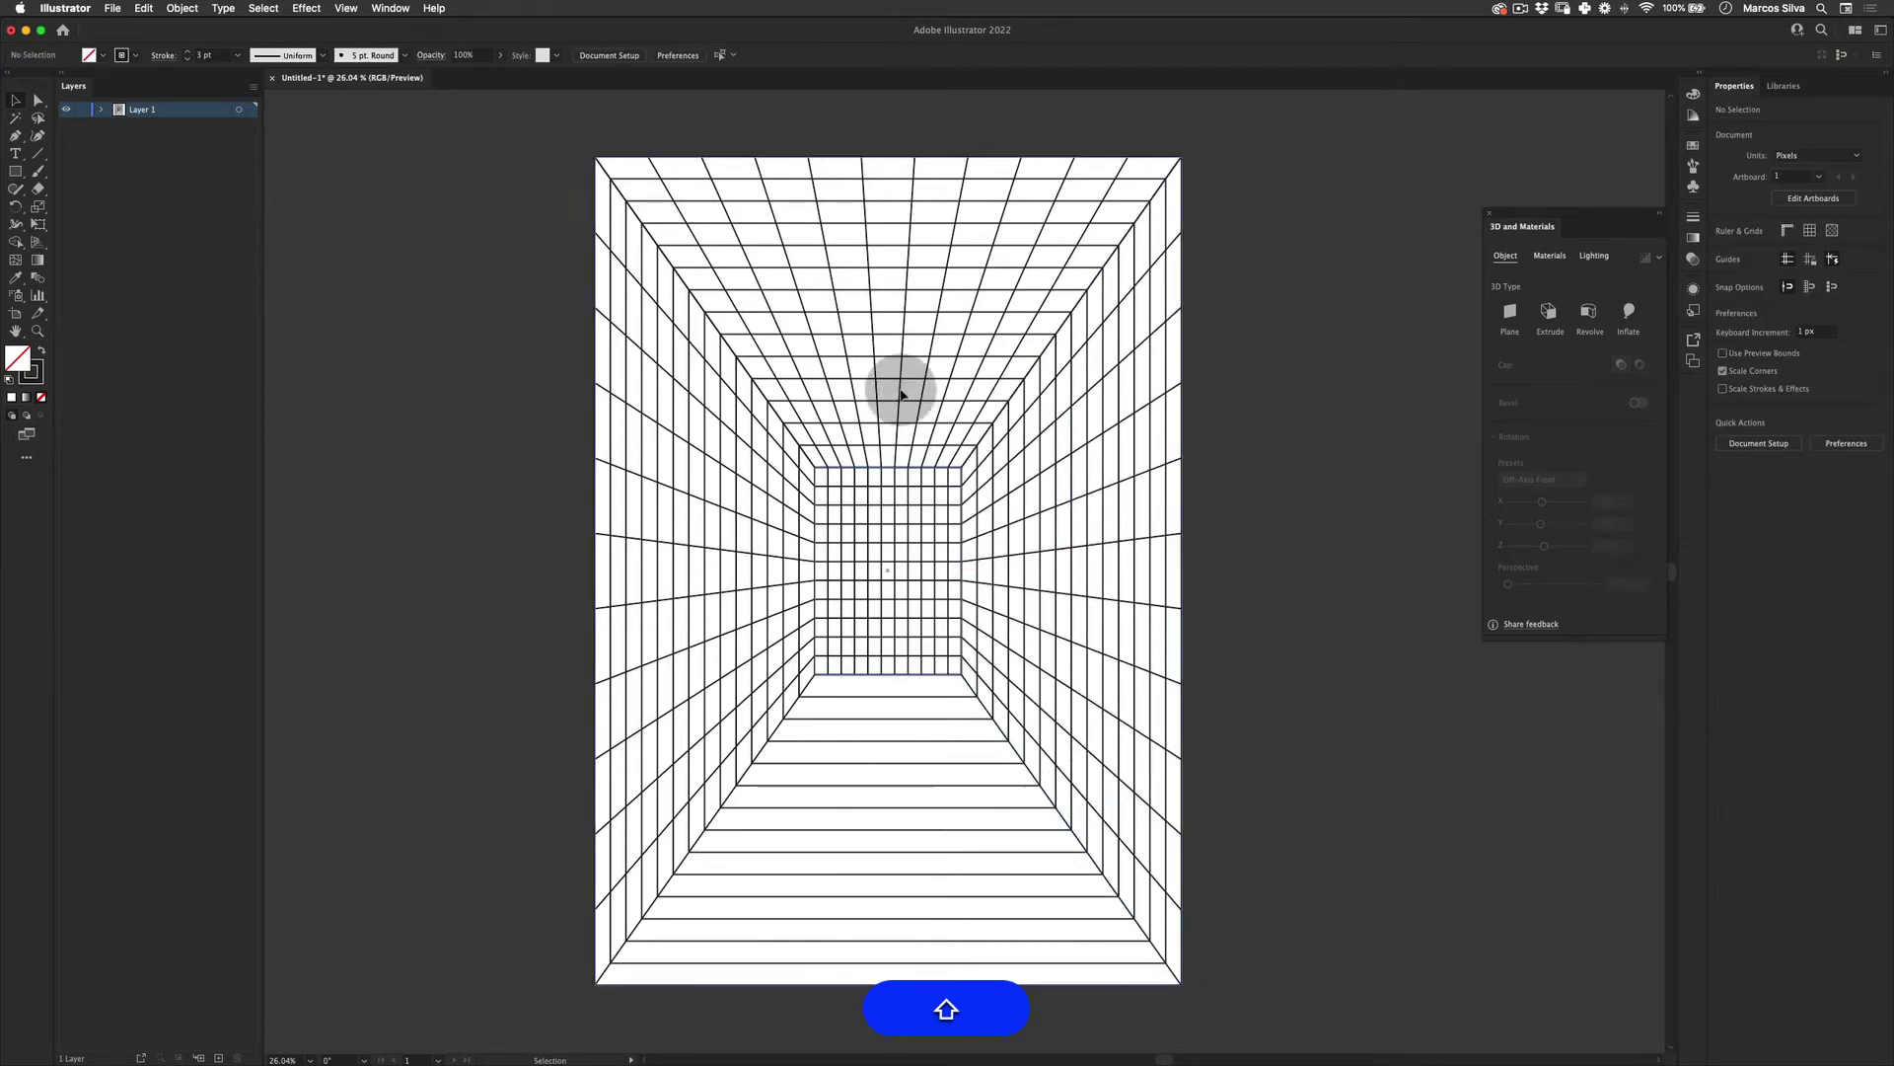
Duplicate the ceiling blend downward and reflect the copy across the horizontal axis
left_click_drag(966, 403, 1017, 610)
right_click(932, 530)
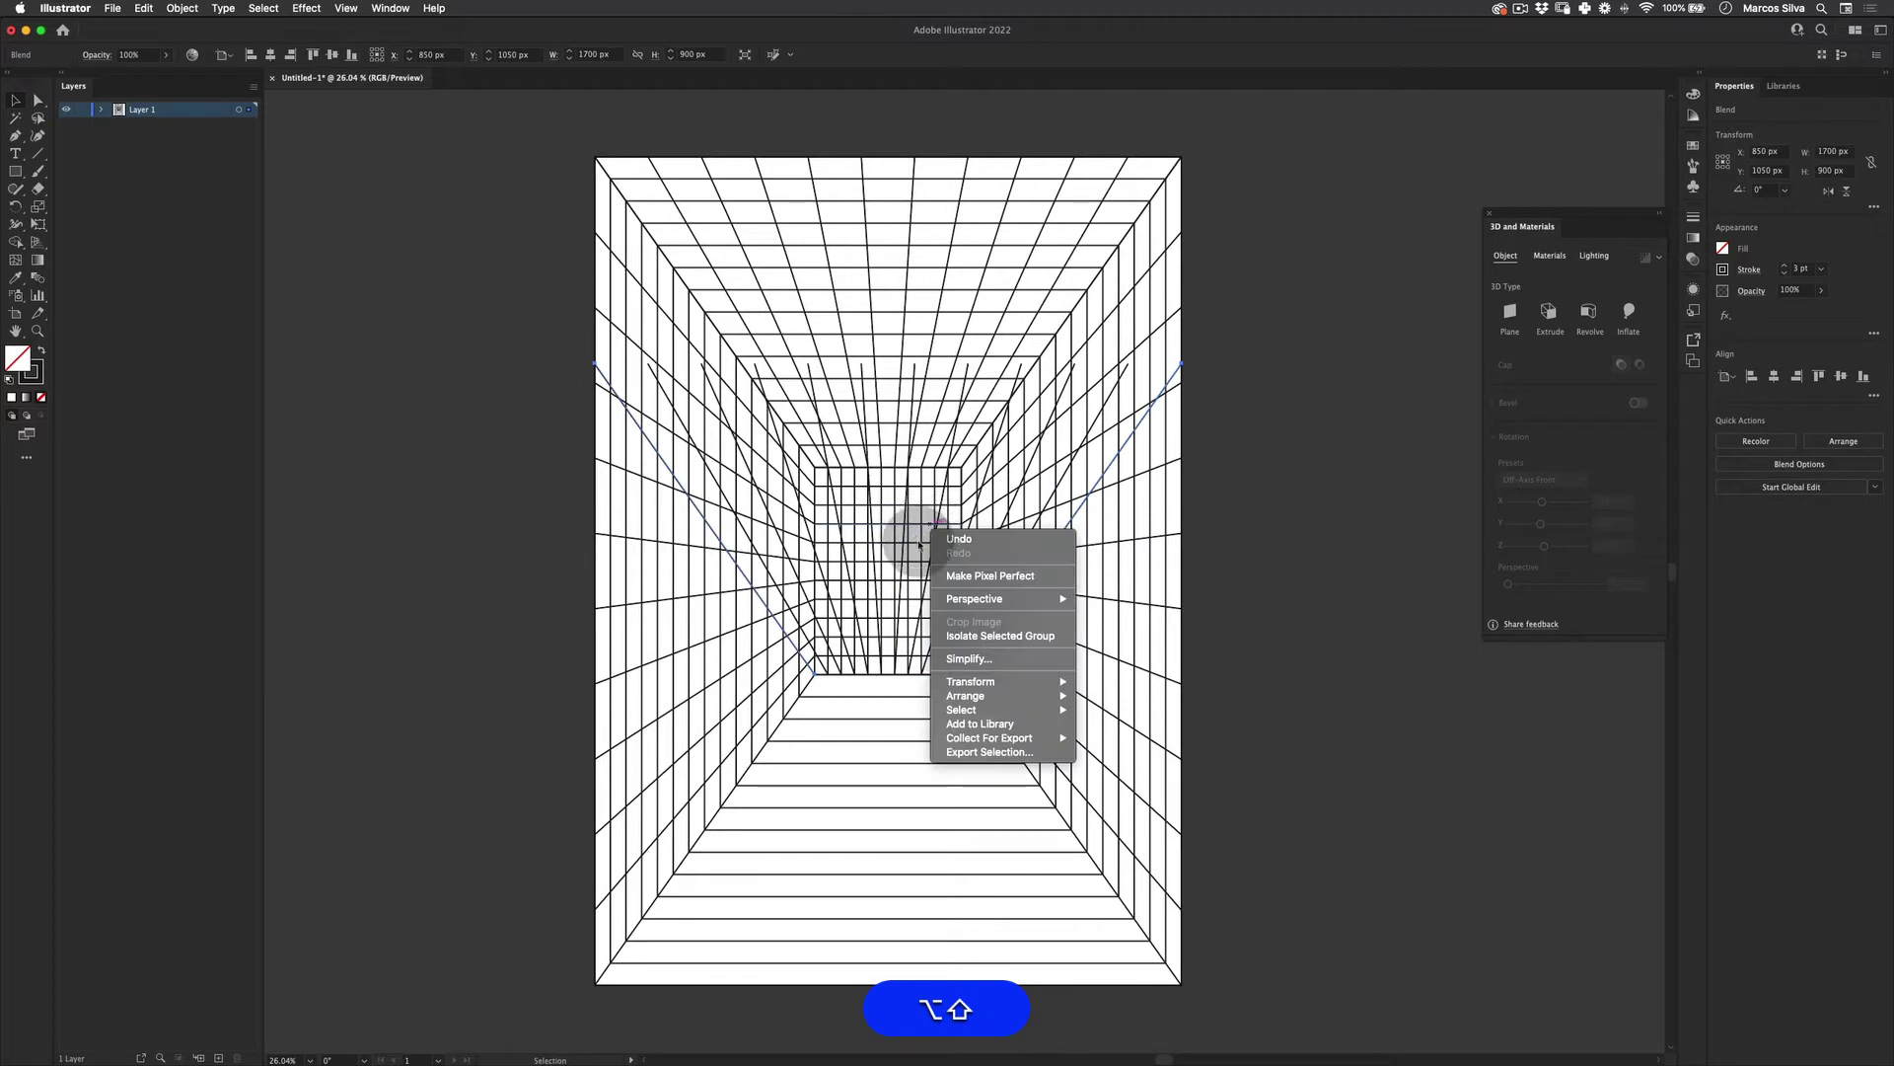
mouse_move(1064, 684)
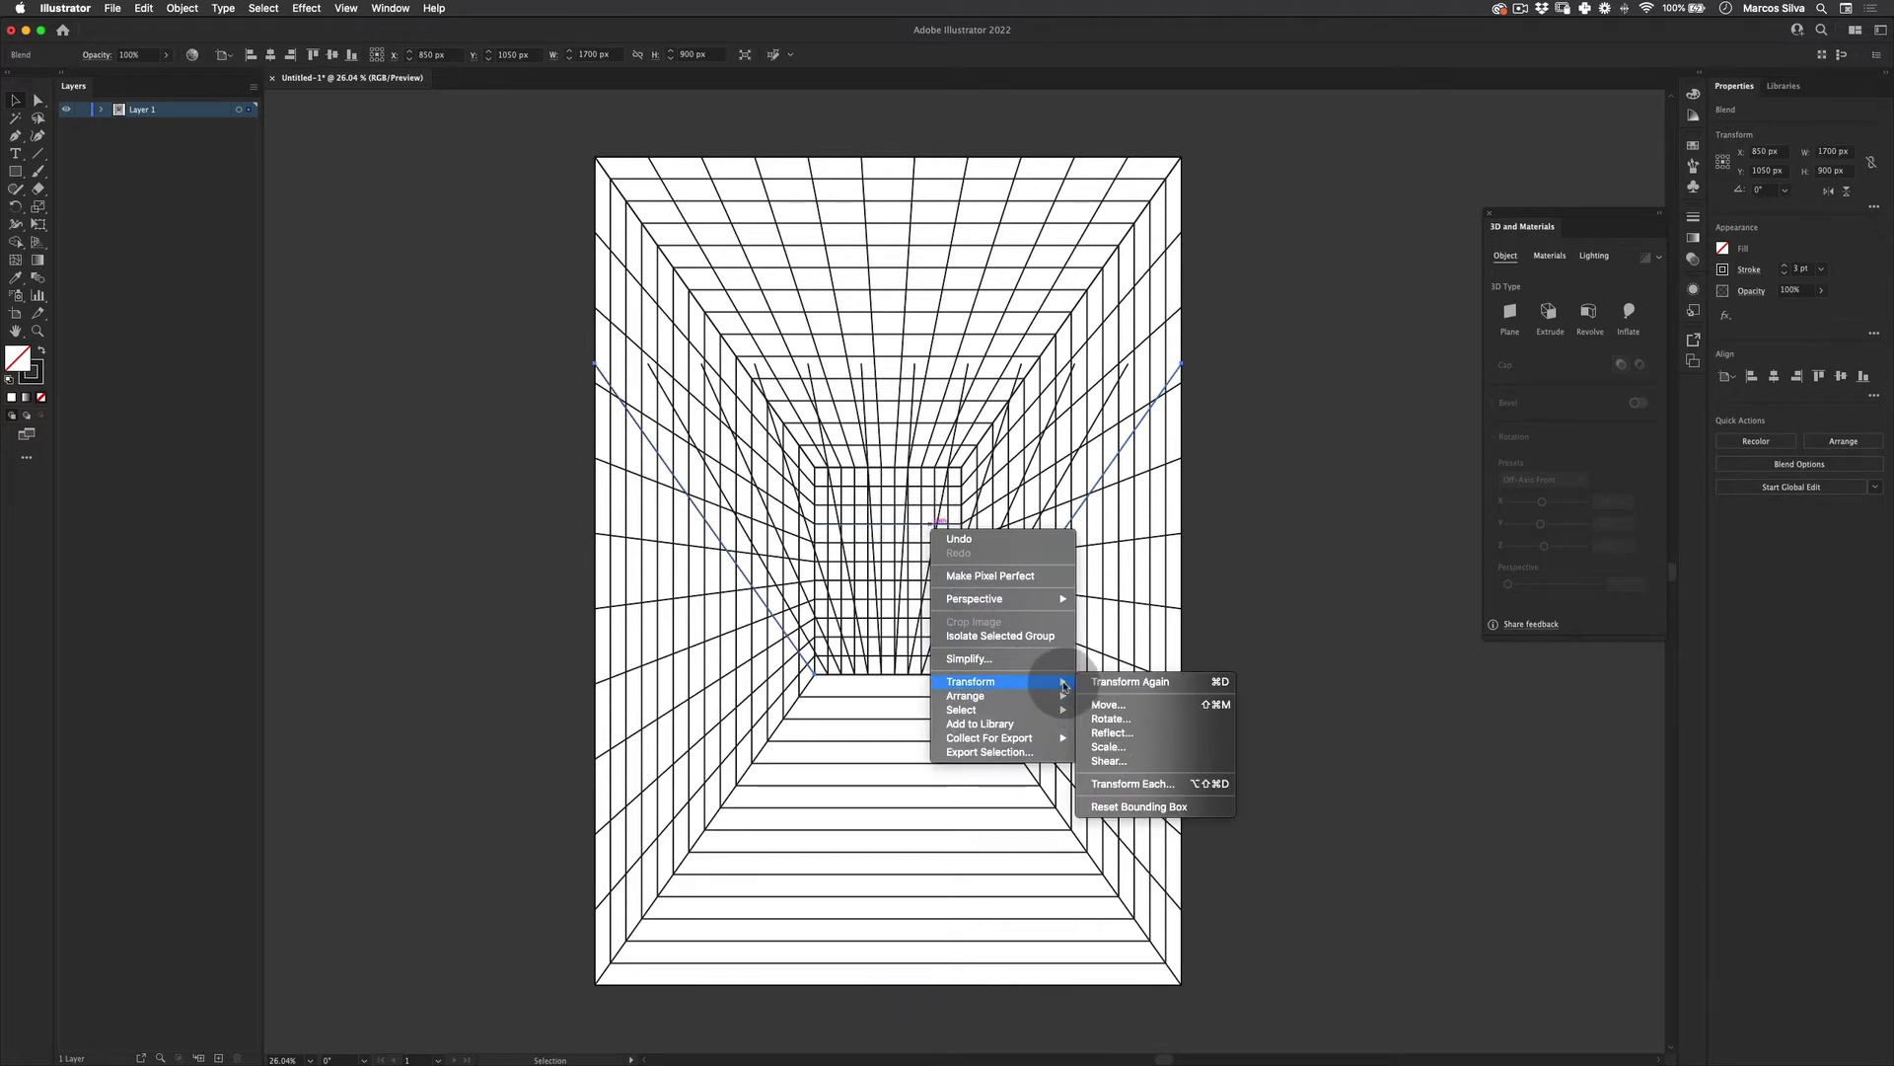
left_click(1138, 735)
left_click(989, 288)
left_click(1140, 472)
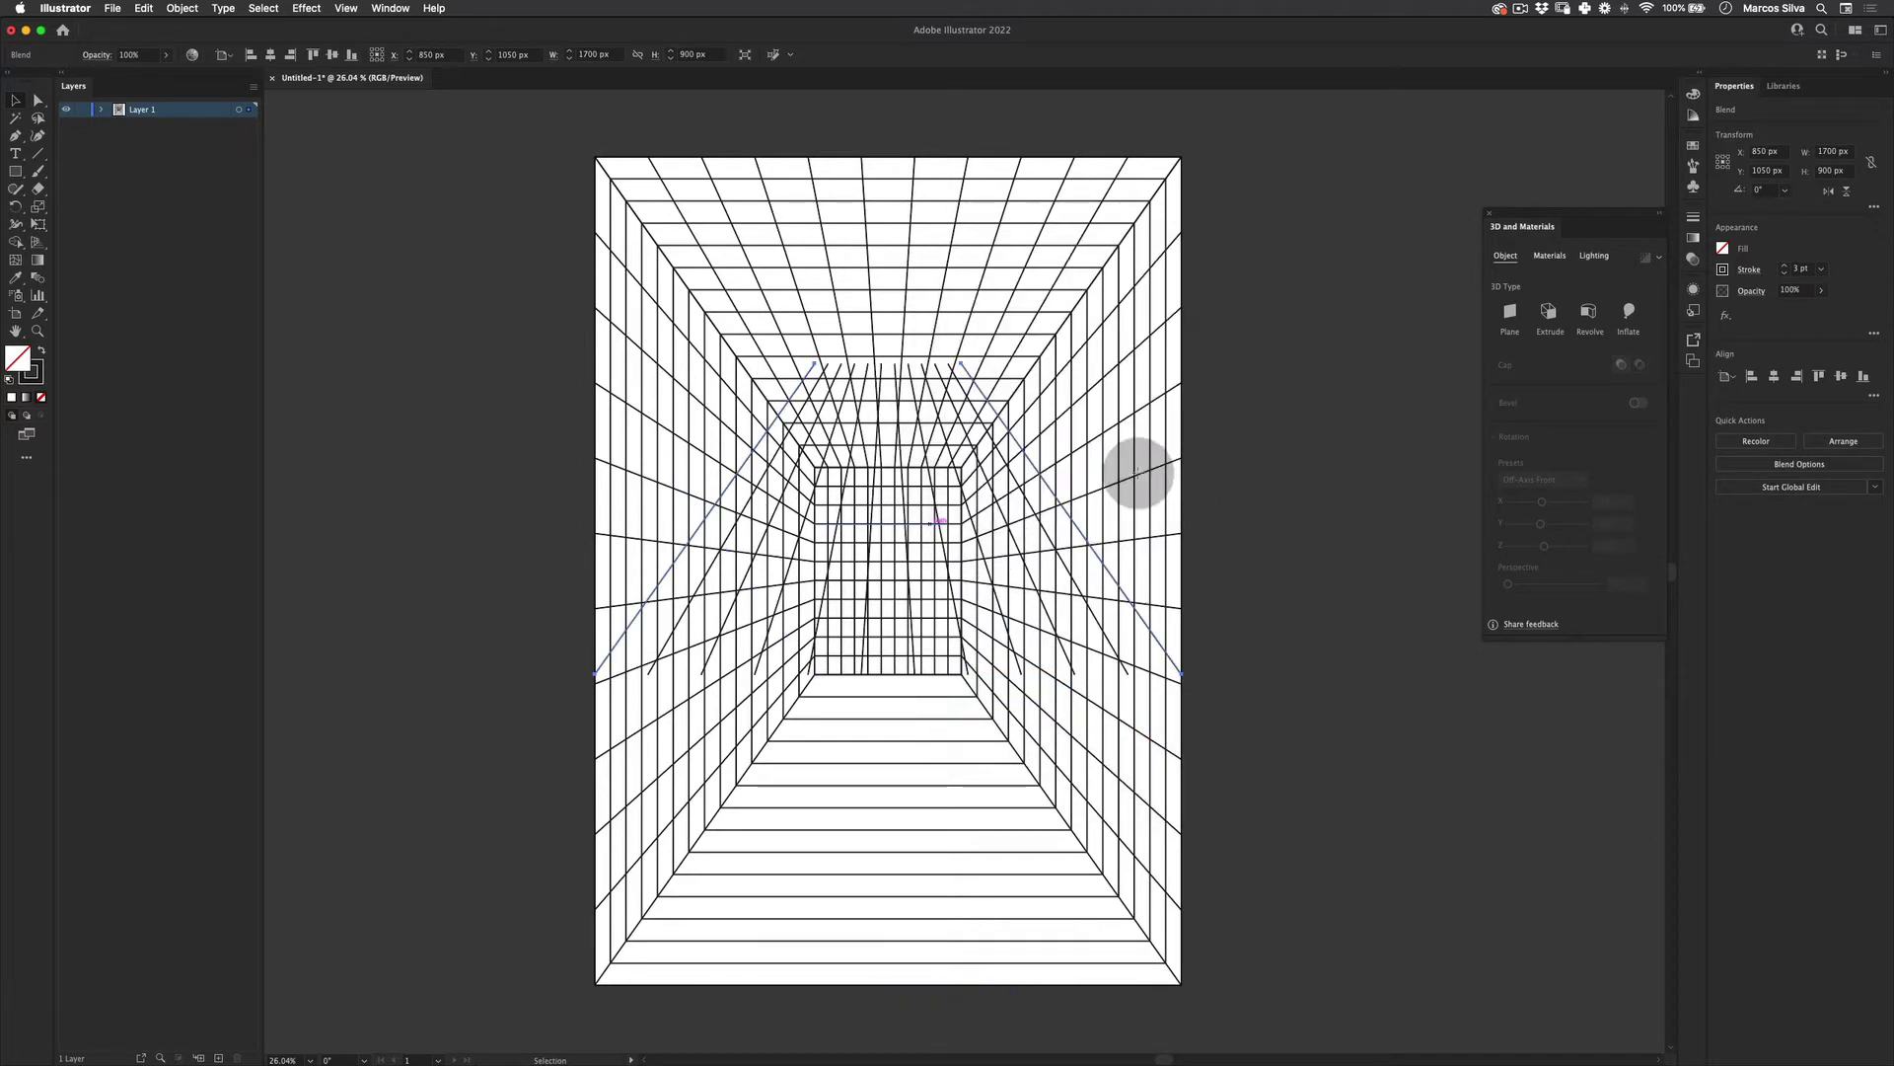
Move the reflected ceiling copy down into place as the floor, aligned with the artboard's lower edge, and deselect it
left_click_drag(989, 407, 983, 715)
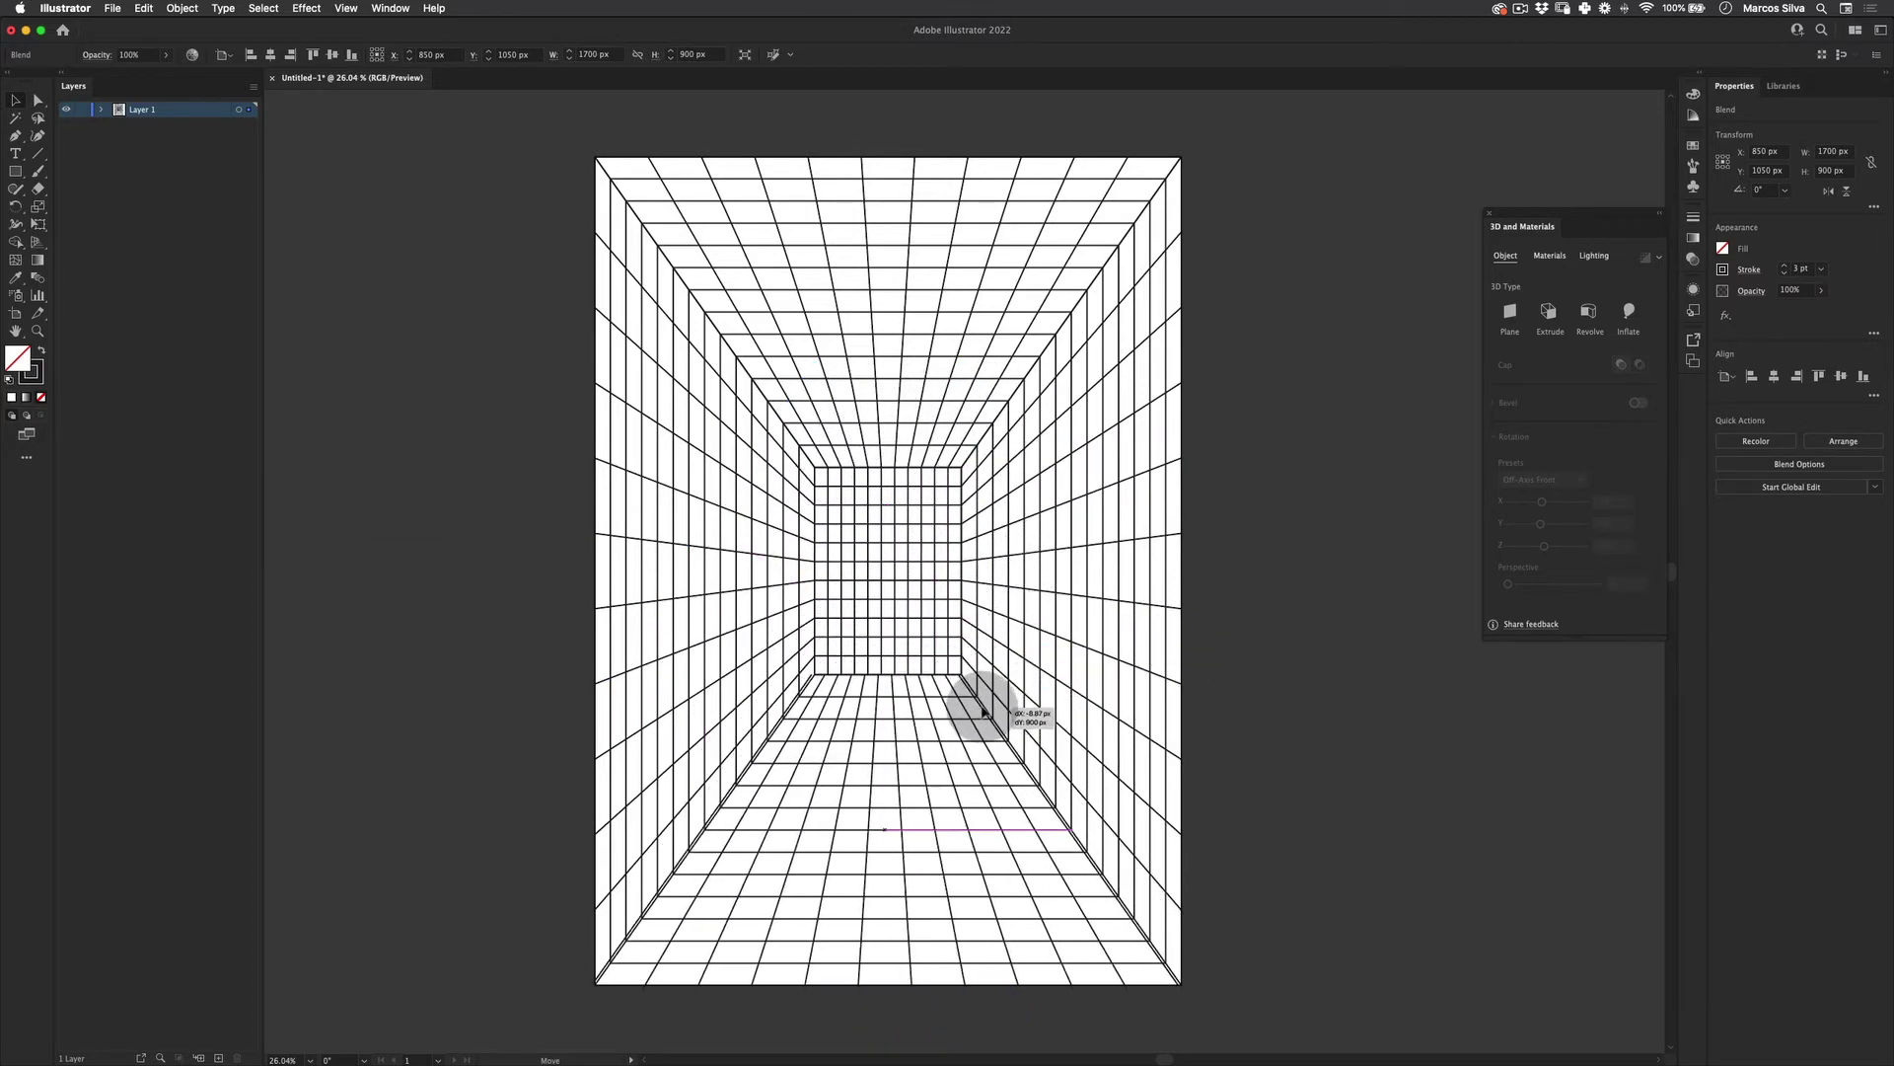
left_click(1012, 700)
left_click(1301, 626)
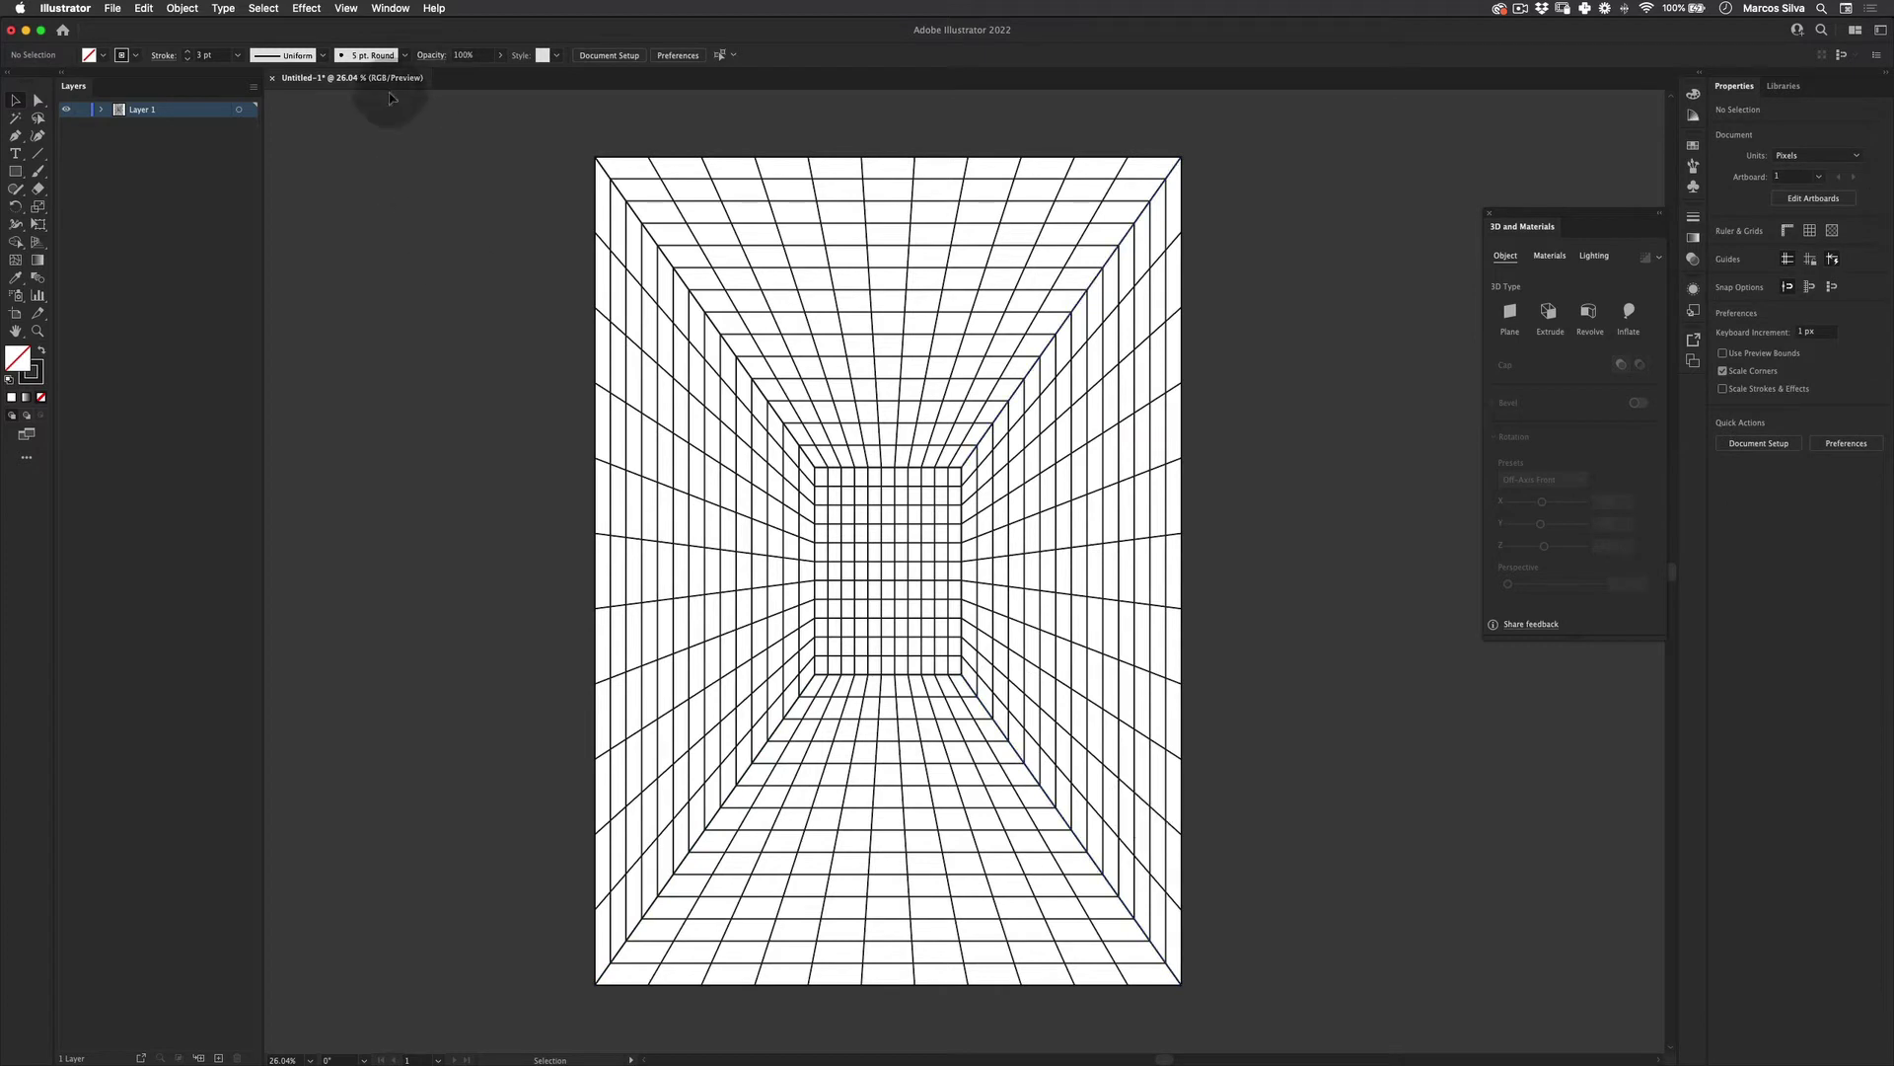
Select all the room artwork, expand the blends into individual paths and deselect
key("v")
mouse_move(547, 120)
left_mouse_down()
mouse_move(698, 241)
mouse_move(1320, 932)
mouse_move(1311, 1015)
mouse_move(1283, 1006)
left_mouse_up()
key("x")
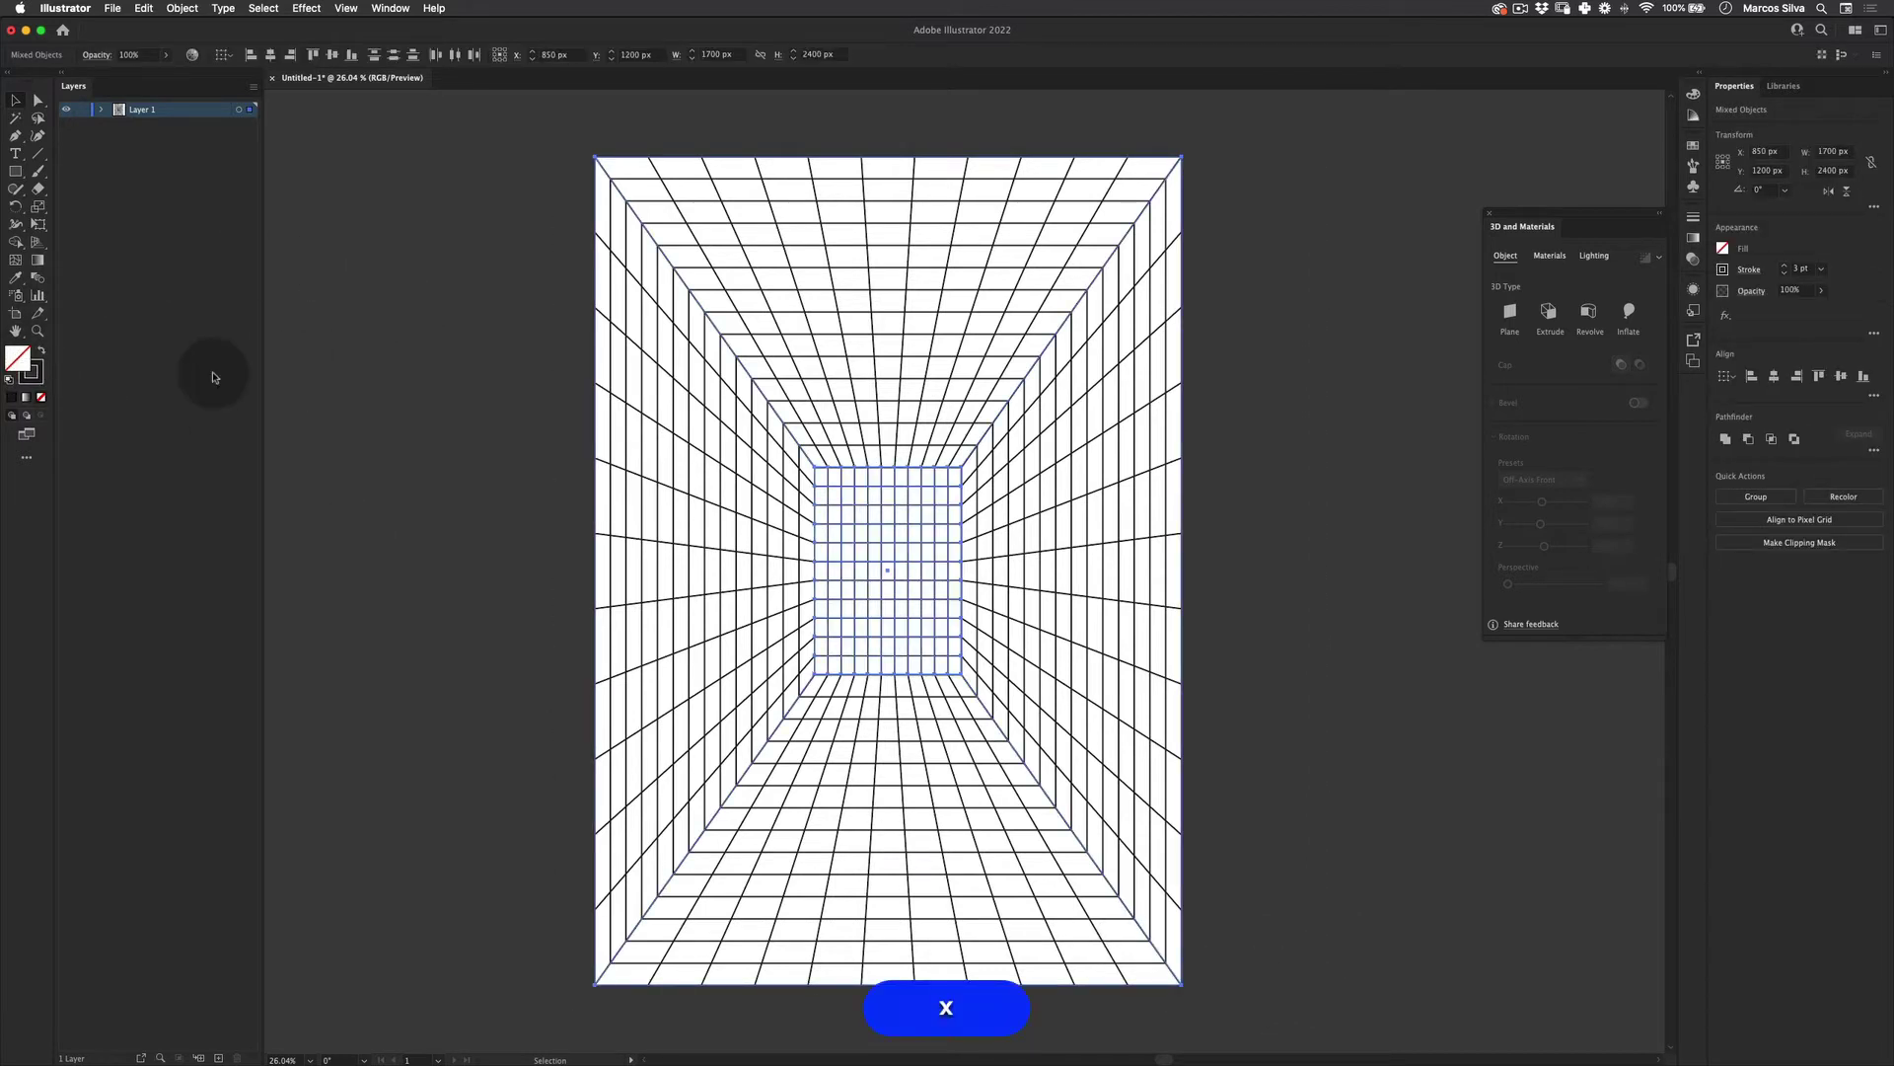
key("v")
left_click(402, 430)
key("super+a")
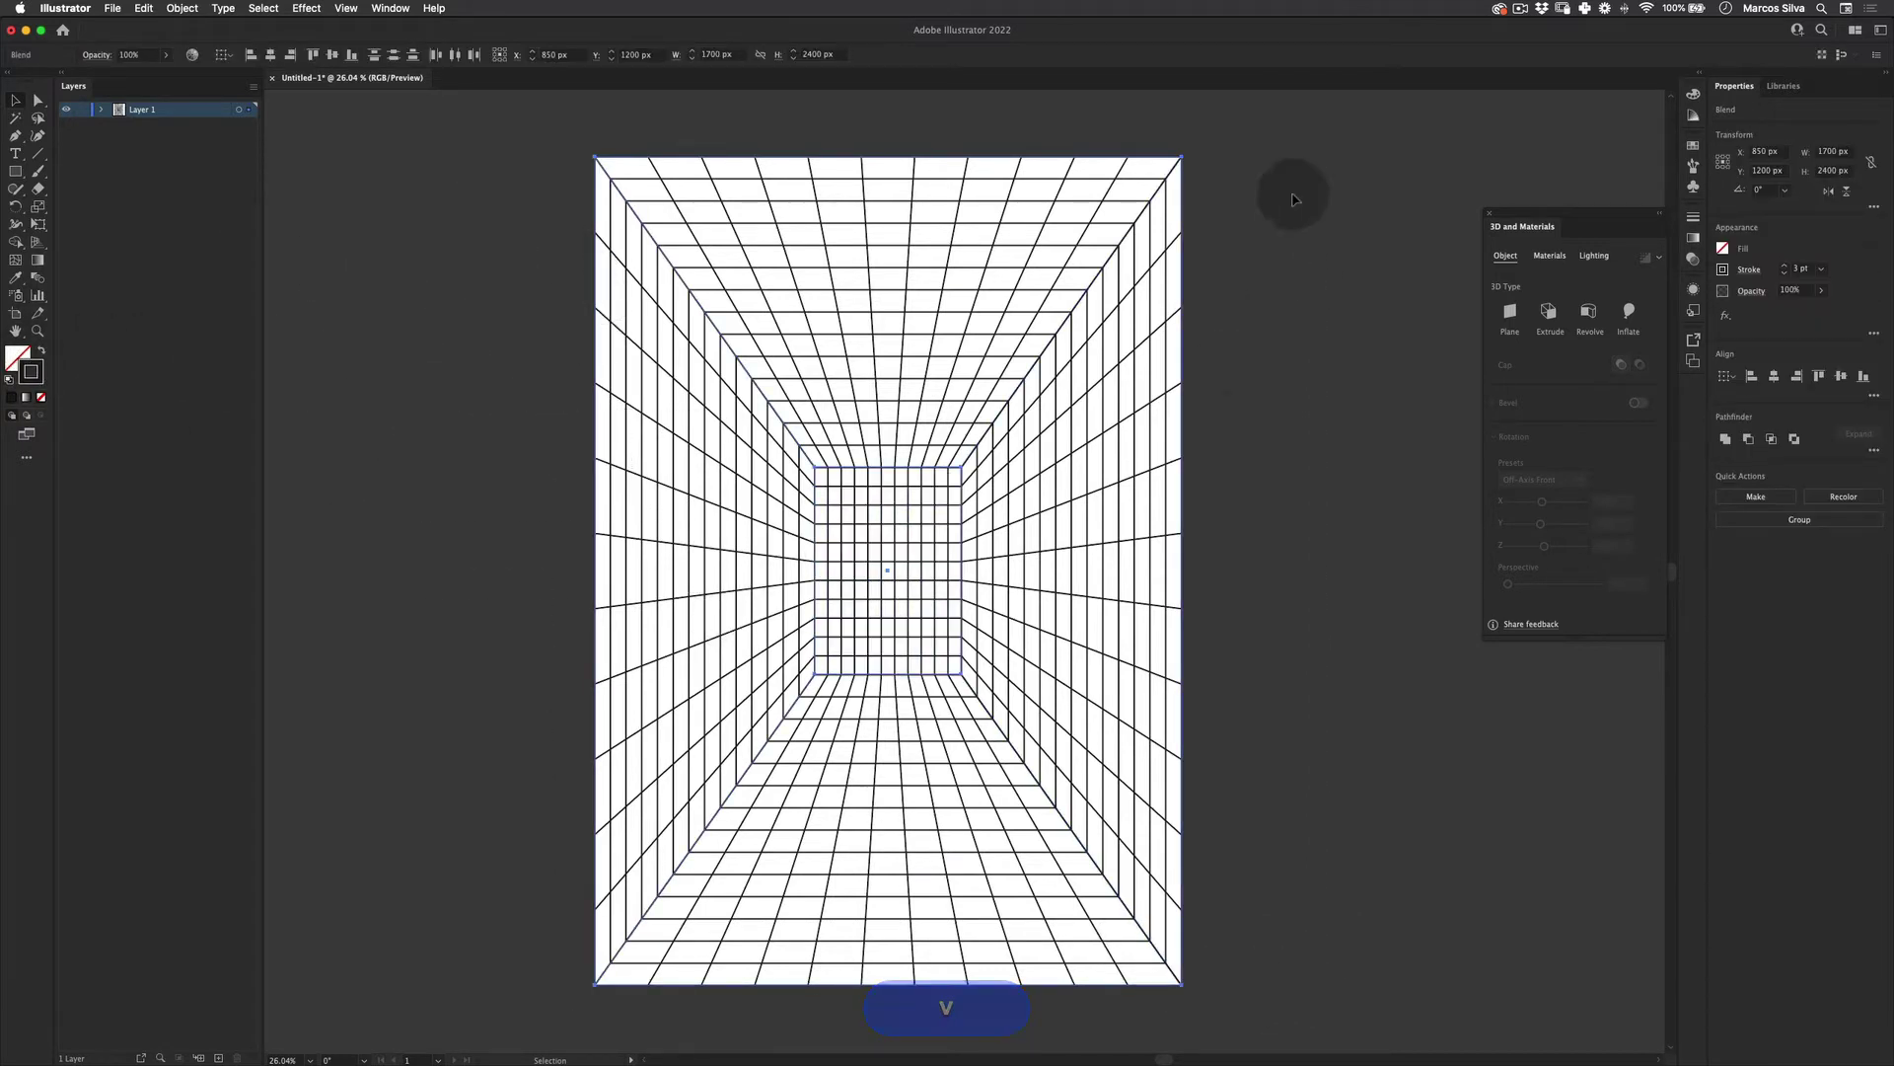
left_click(180, 8)
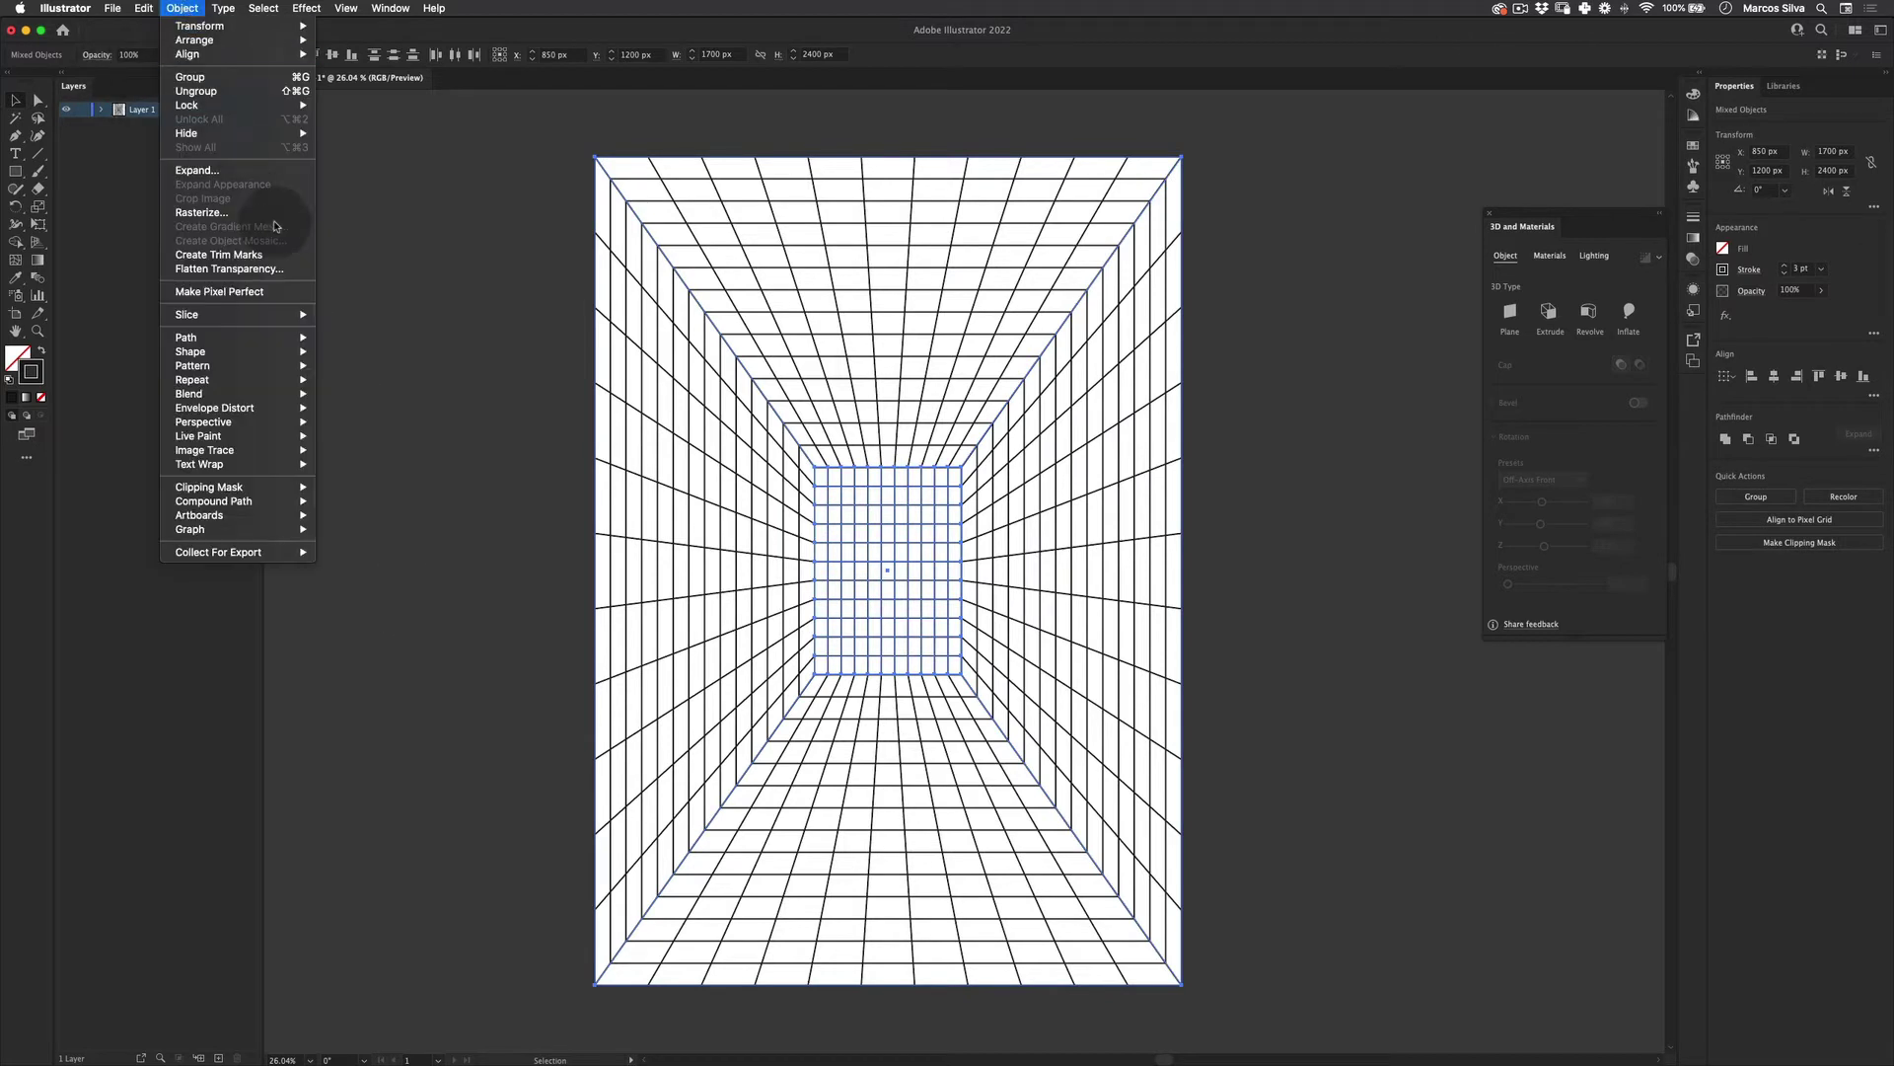
left_click(236, 172)
left_click(1223, 426)
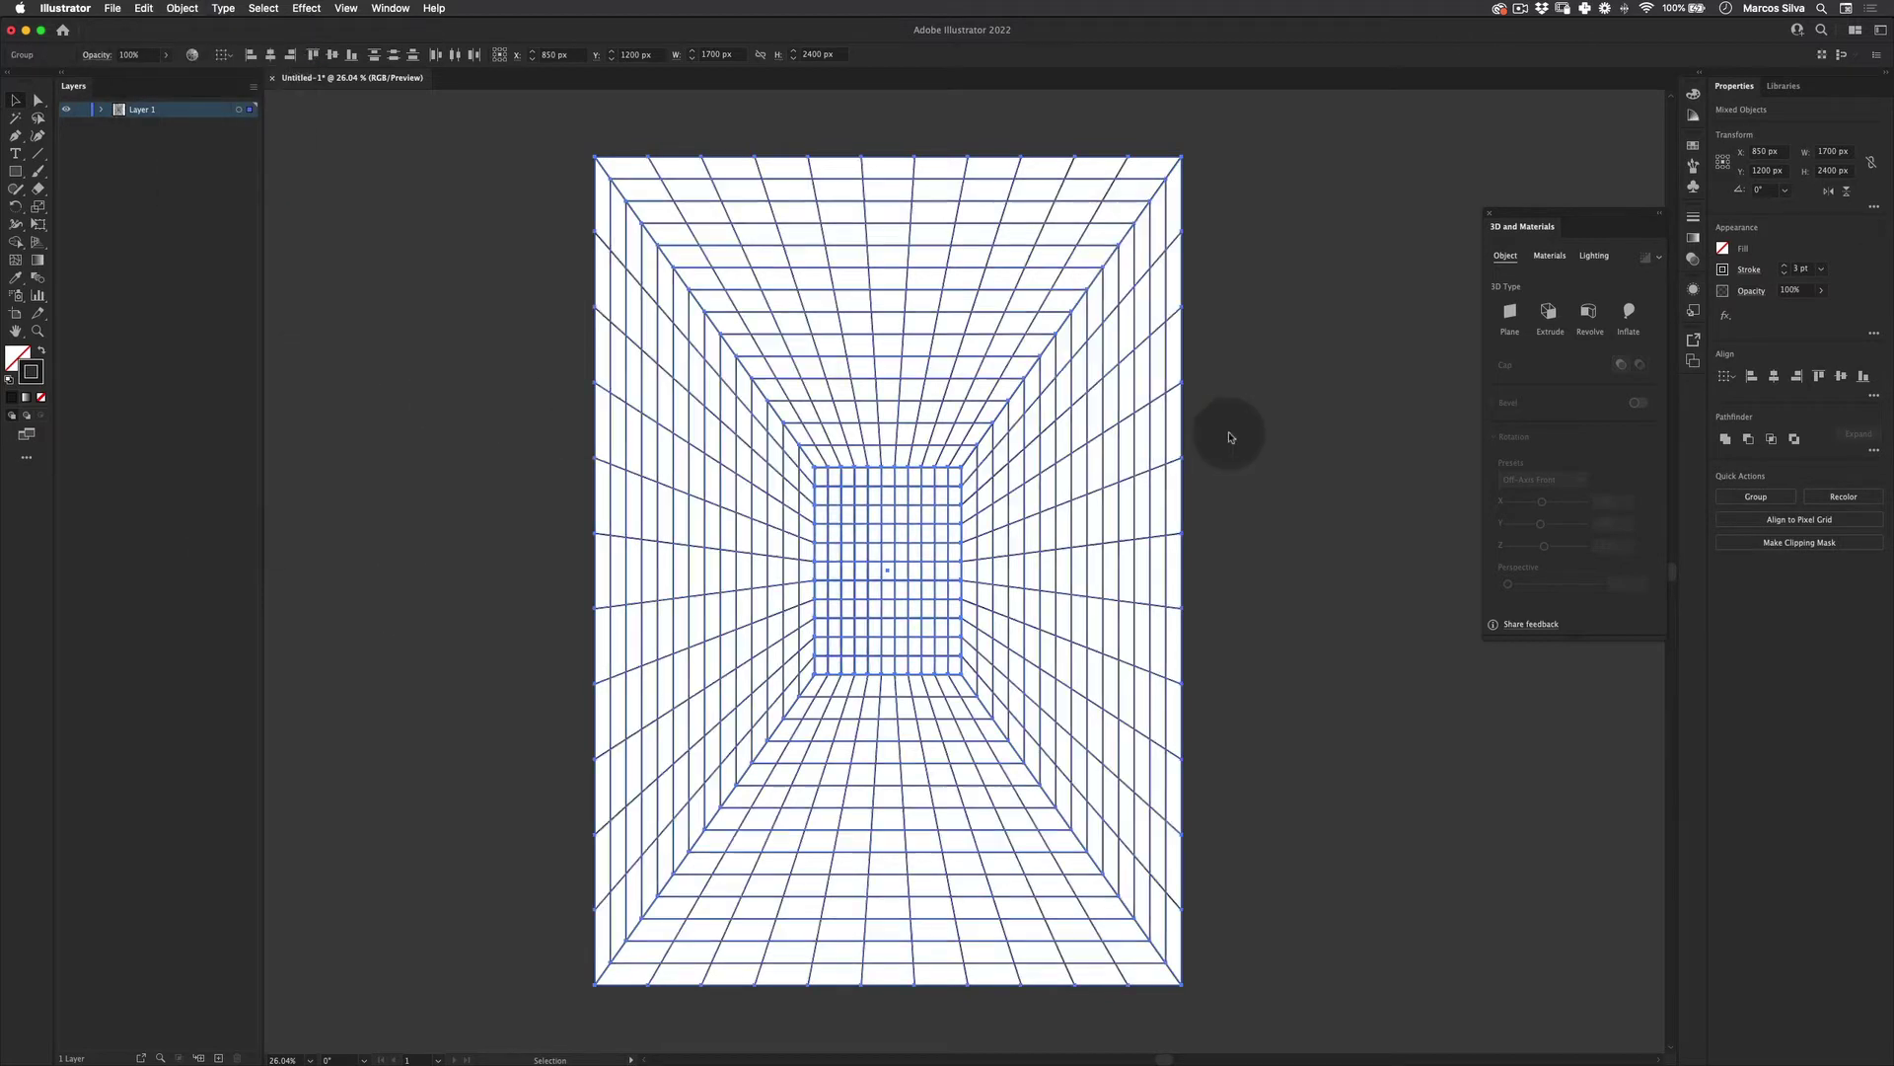
left_click(1339, 361)
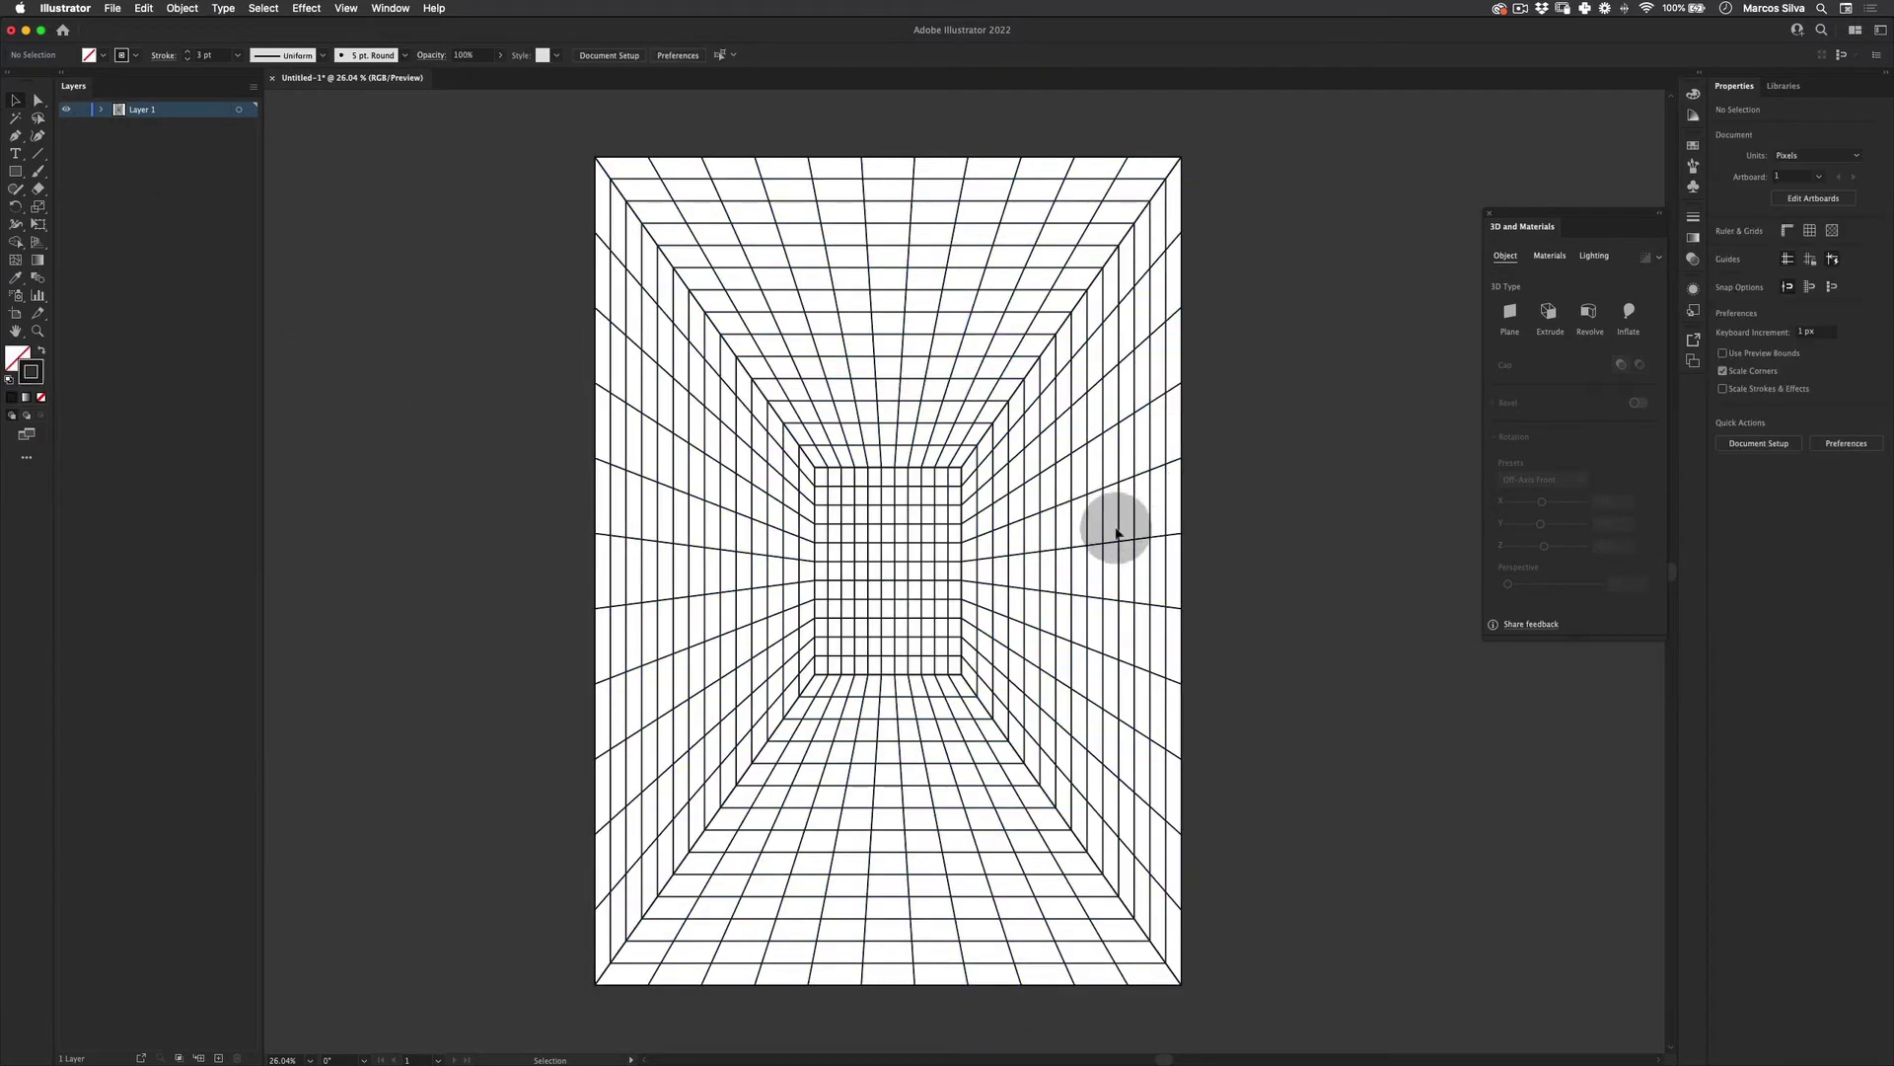
Select the whole room grid and set its stroke colour to bright green, RGB 22, 239, 140
key("v")
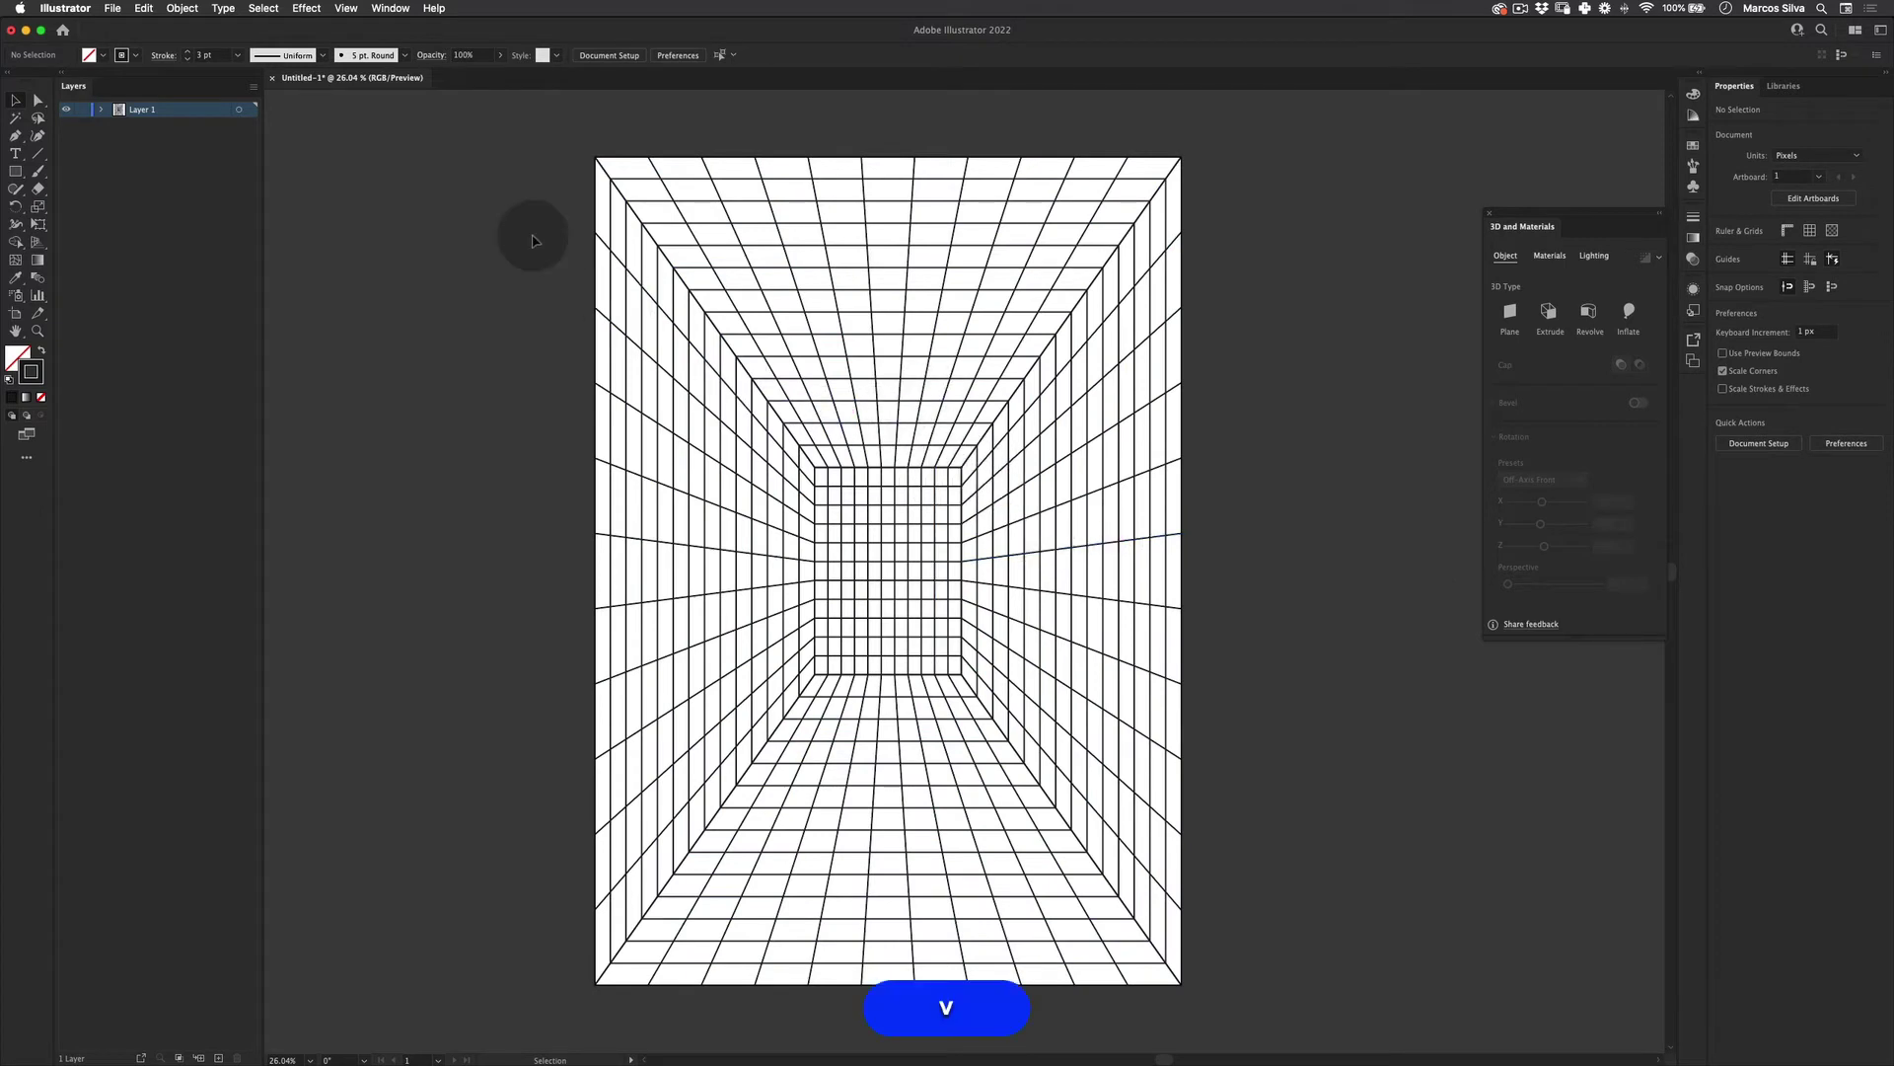
left_click_drag(464, 169, 1300, 973)
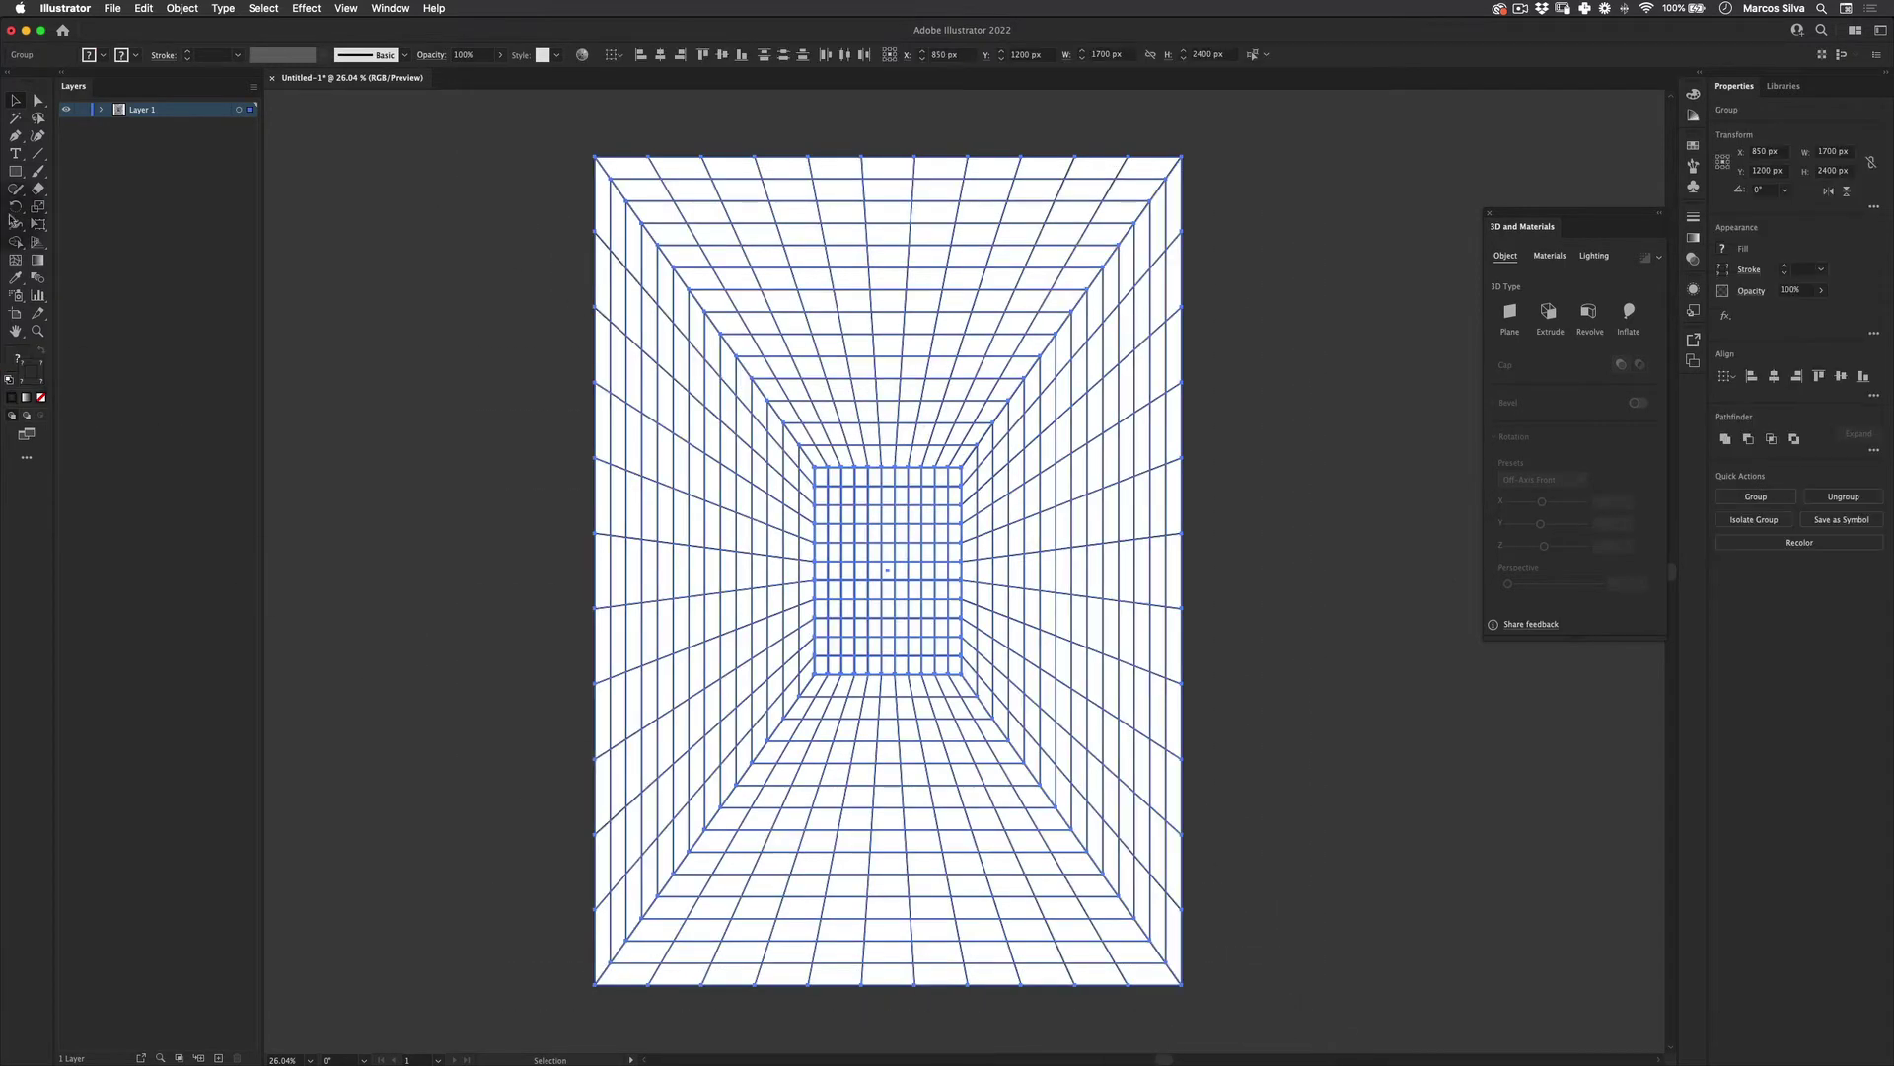
left_click_drag(521, 169, 1283, 1027)
double_click(37, 380)
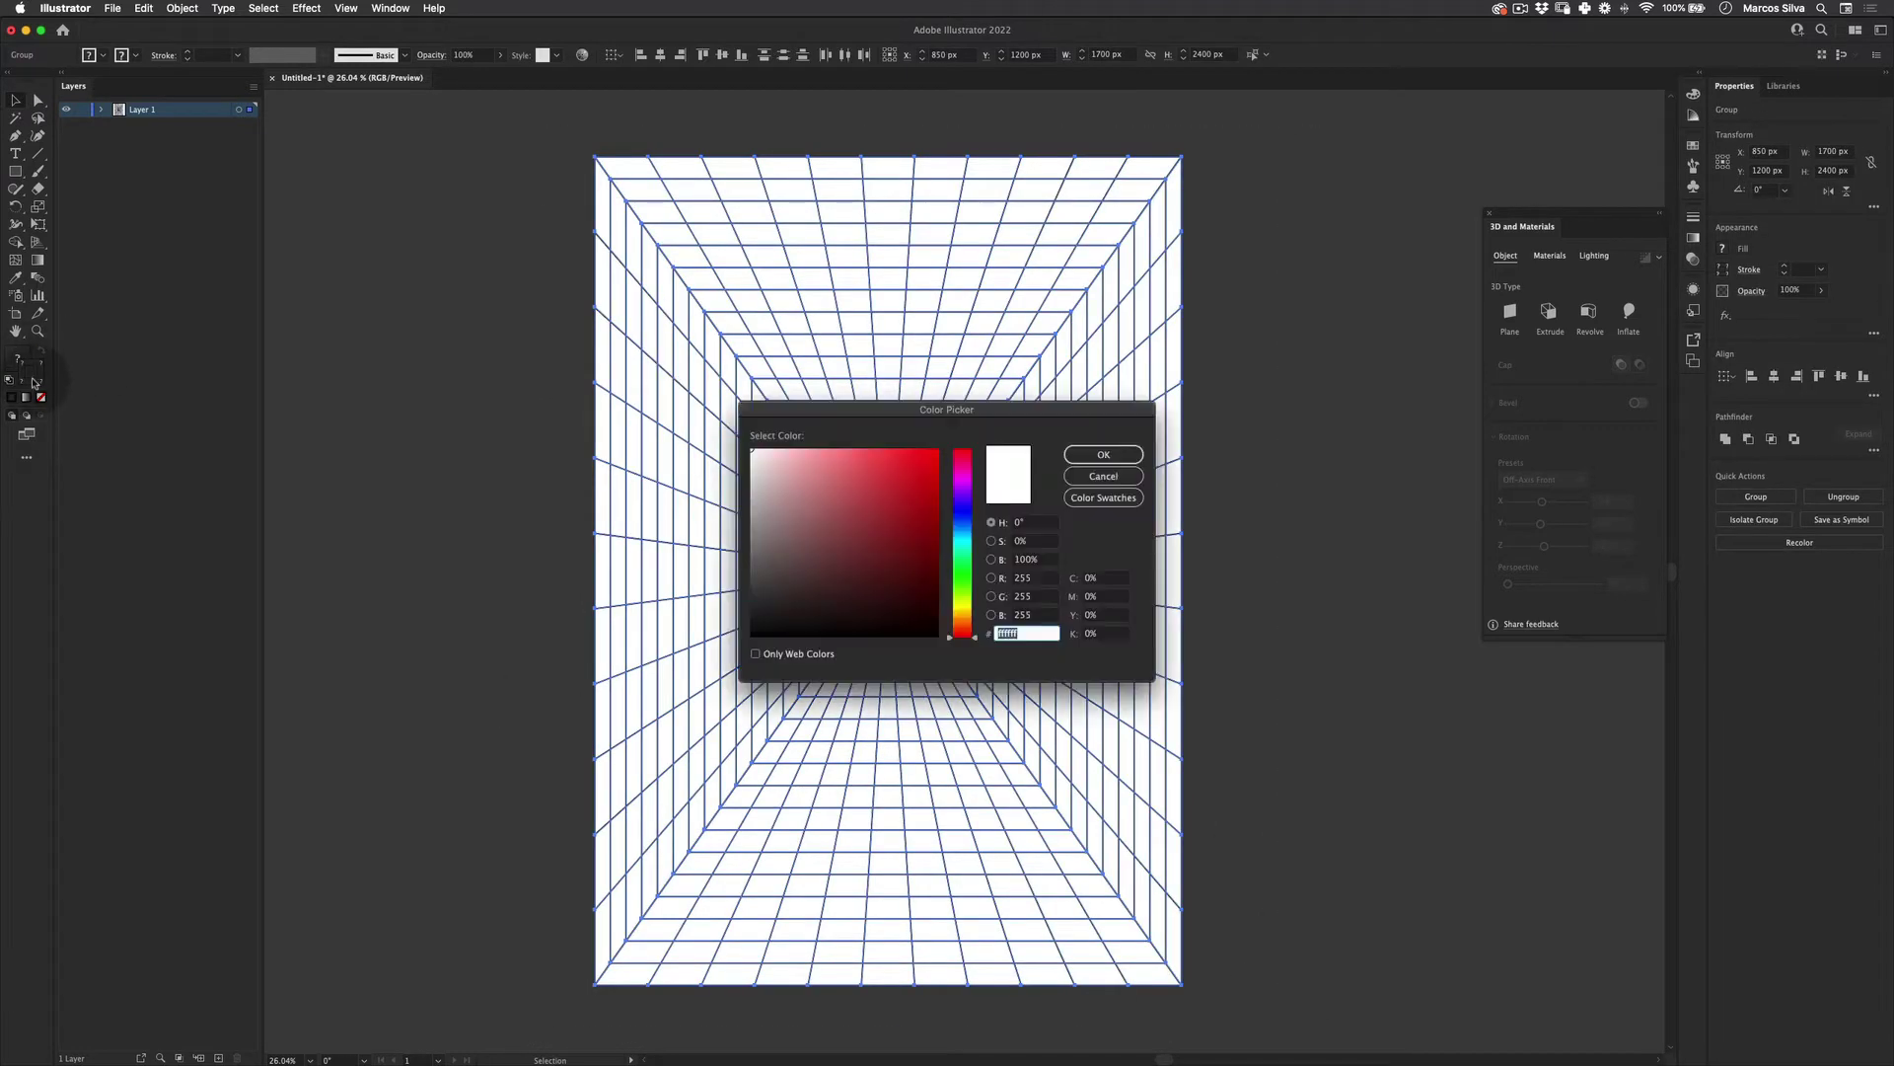
left_click(968, 558)
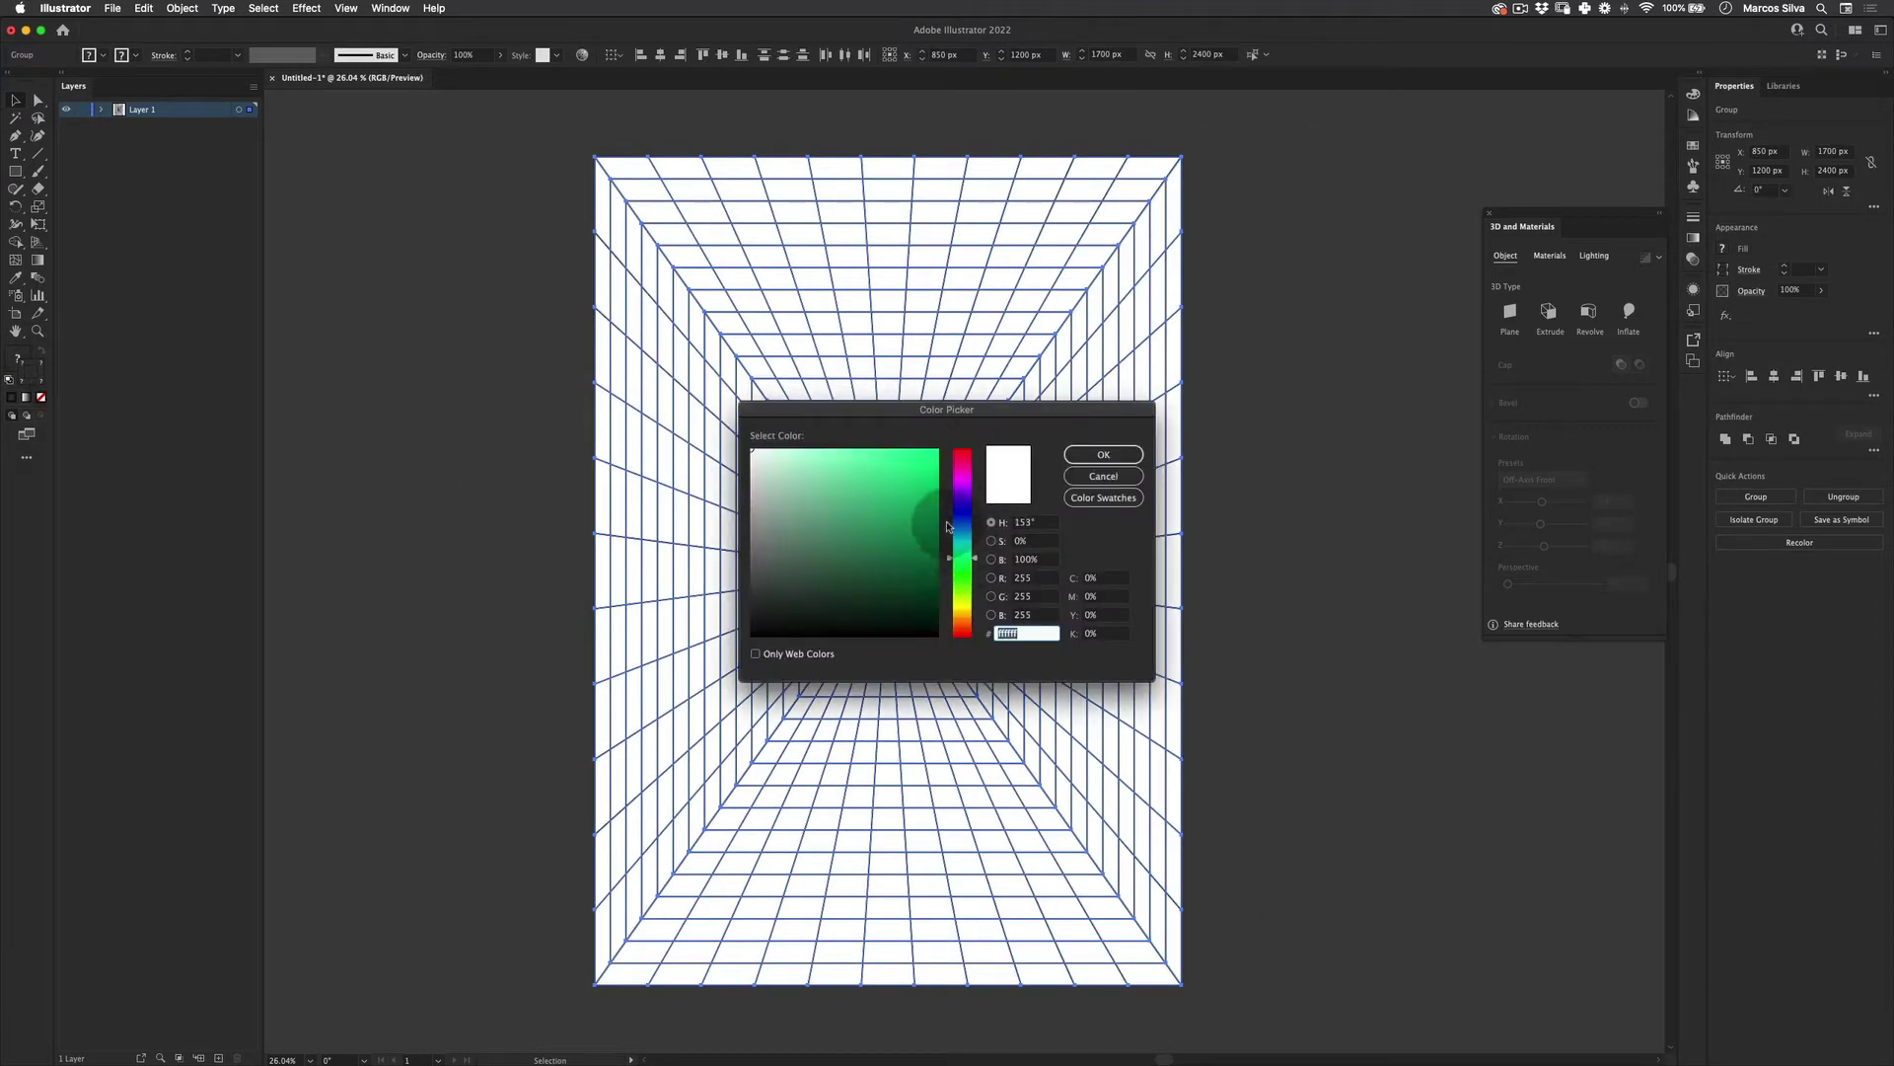
left_click(906, 464)
left_click(1097, 454)
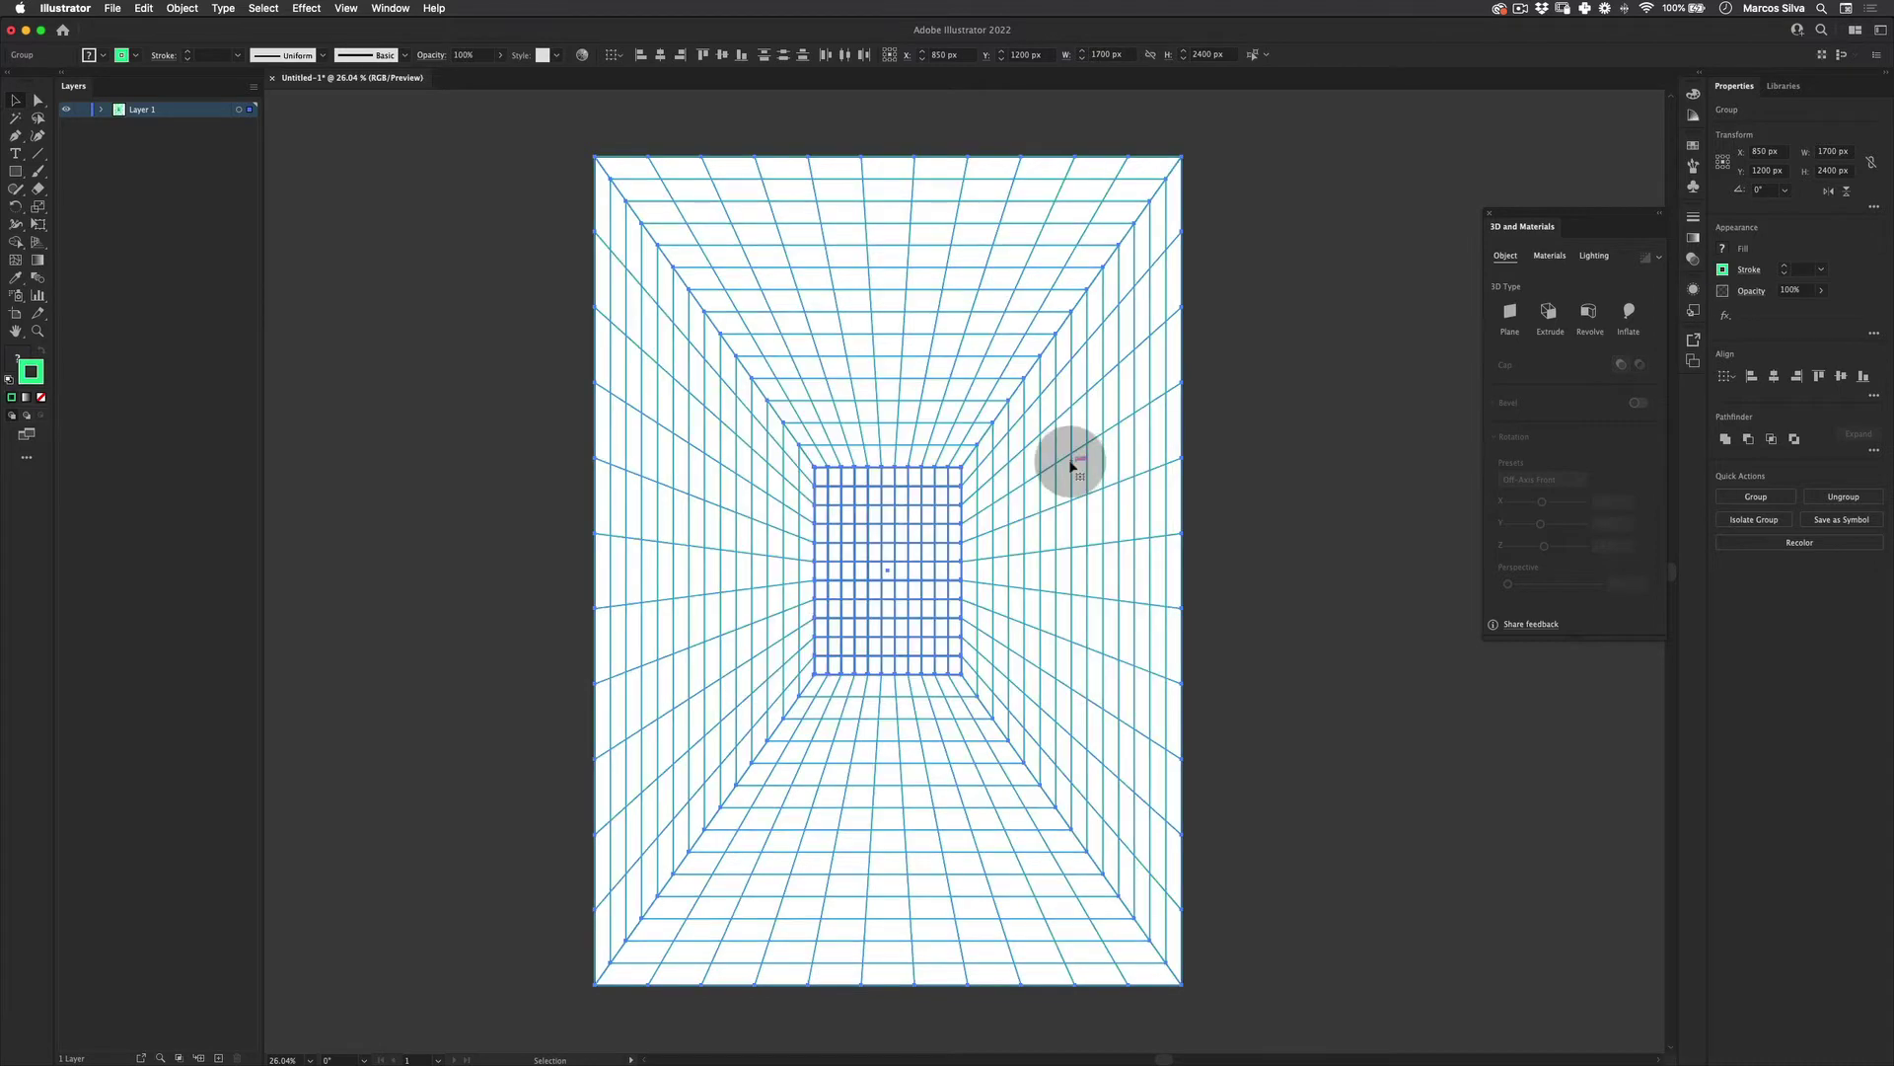
key("v")
left_click(576, 688)
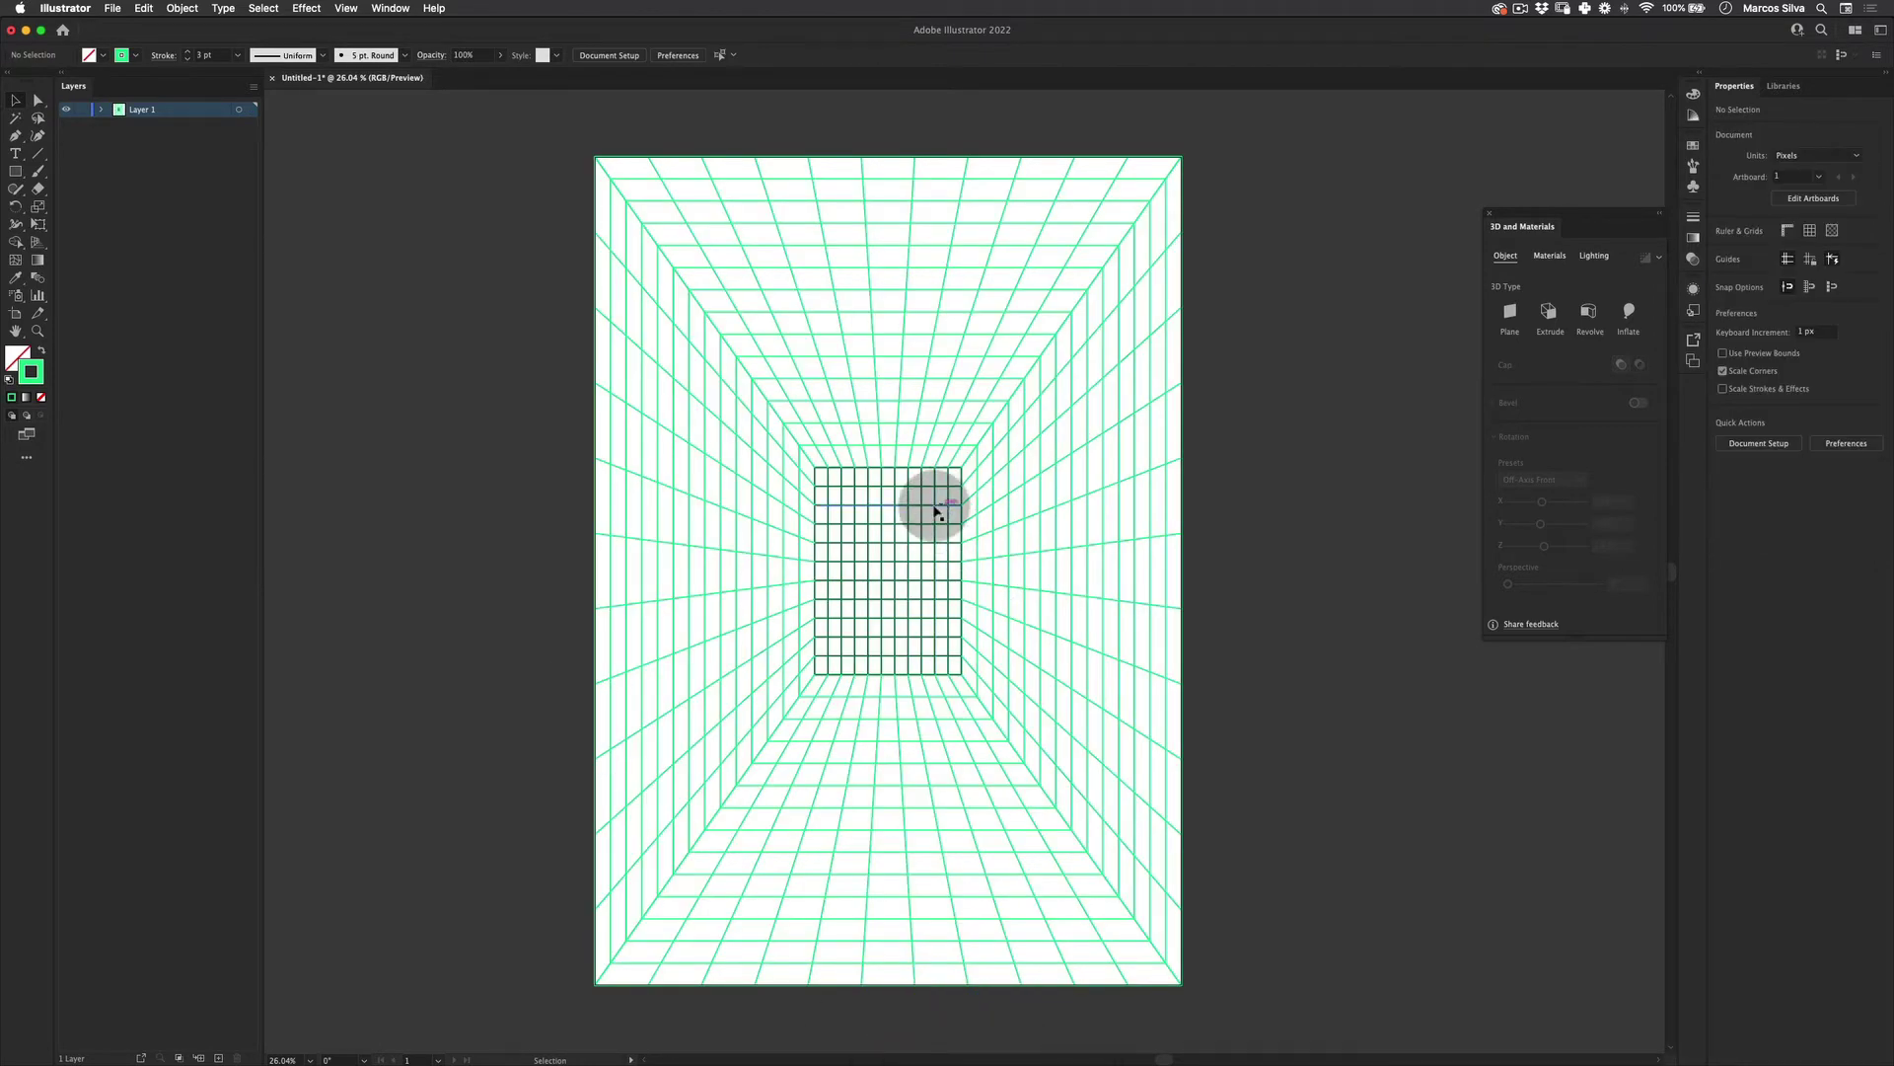
Swap the fill and stroke of the central grid to give it a green fill with no stroke, and deselect it
key("z")
left_click_drag(938, 507, 968, 414)
key("z")
key("v")
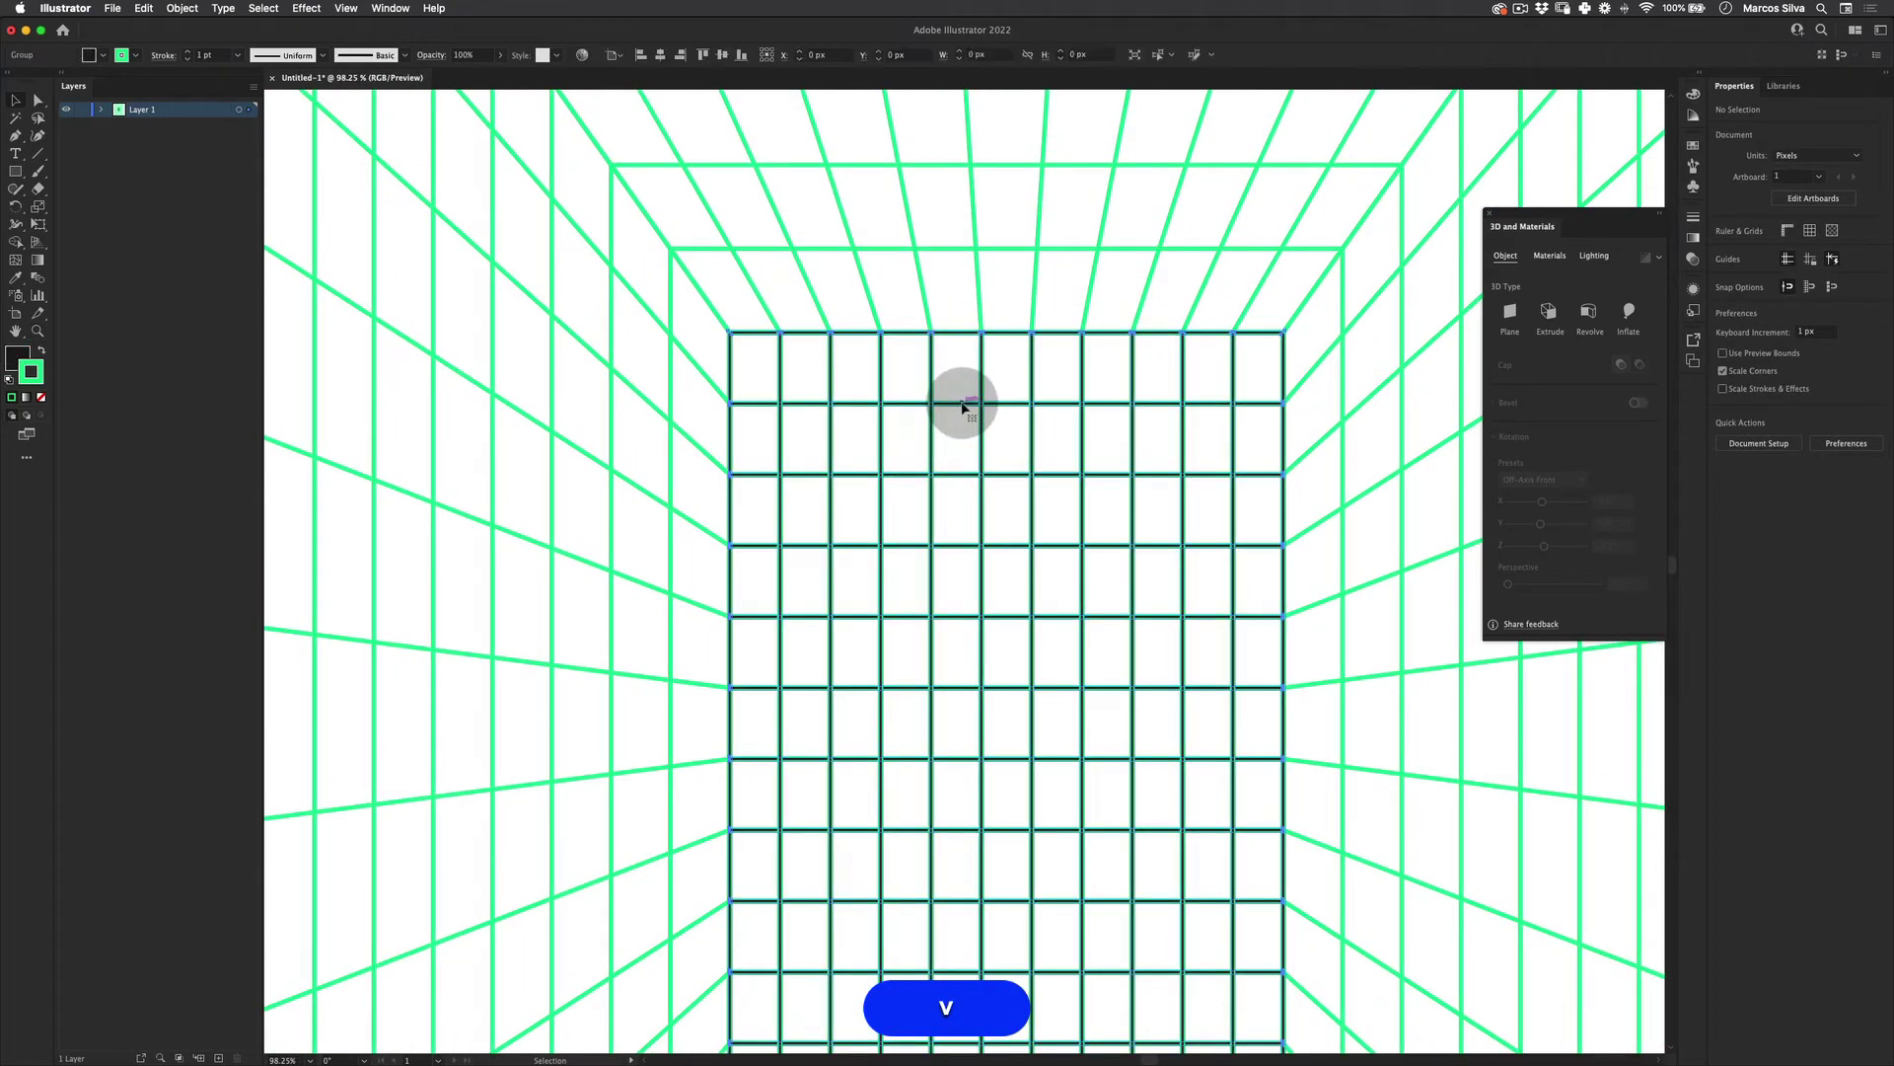
key("x")
left_click(42, 351)
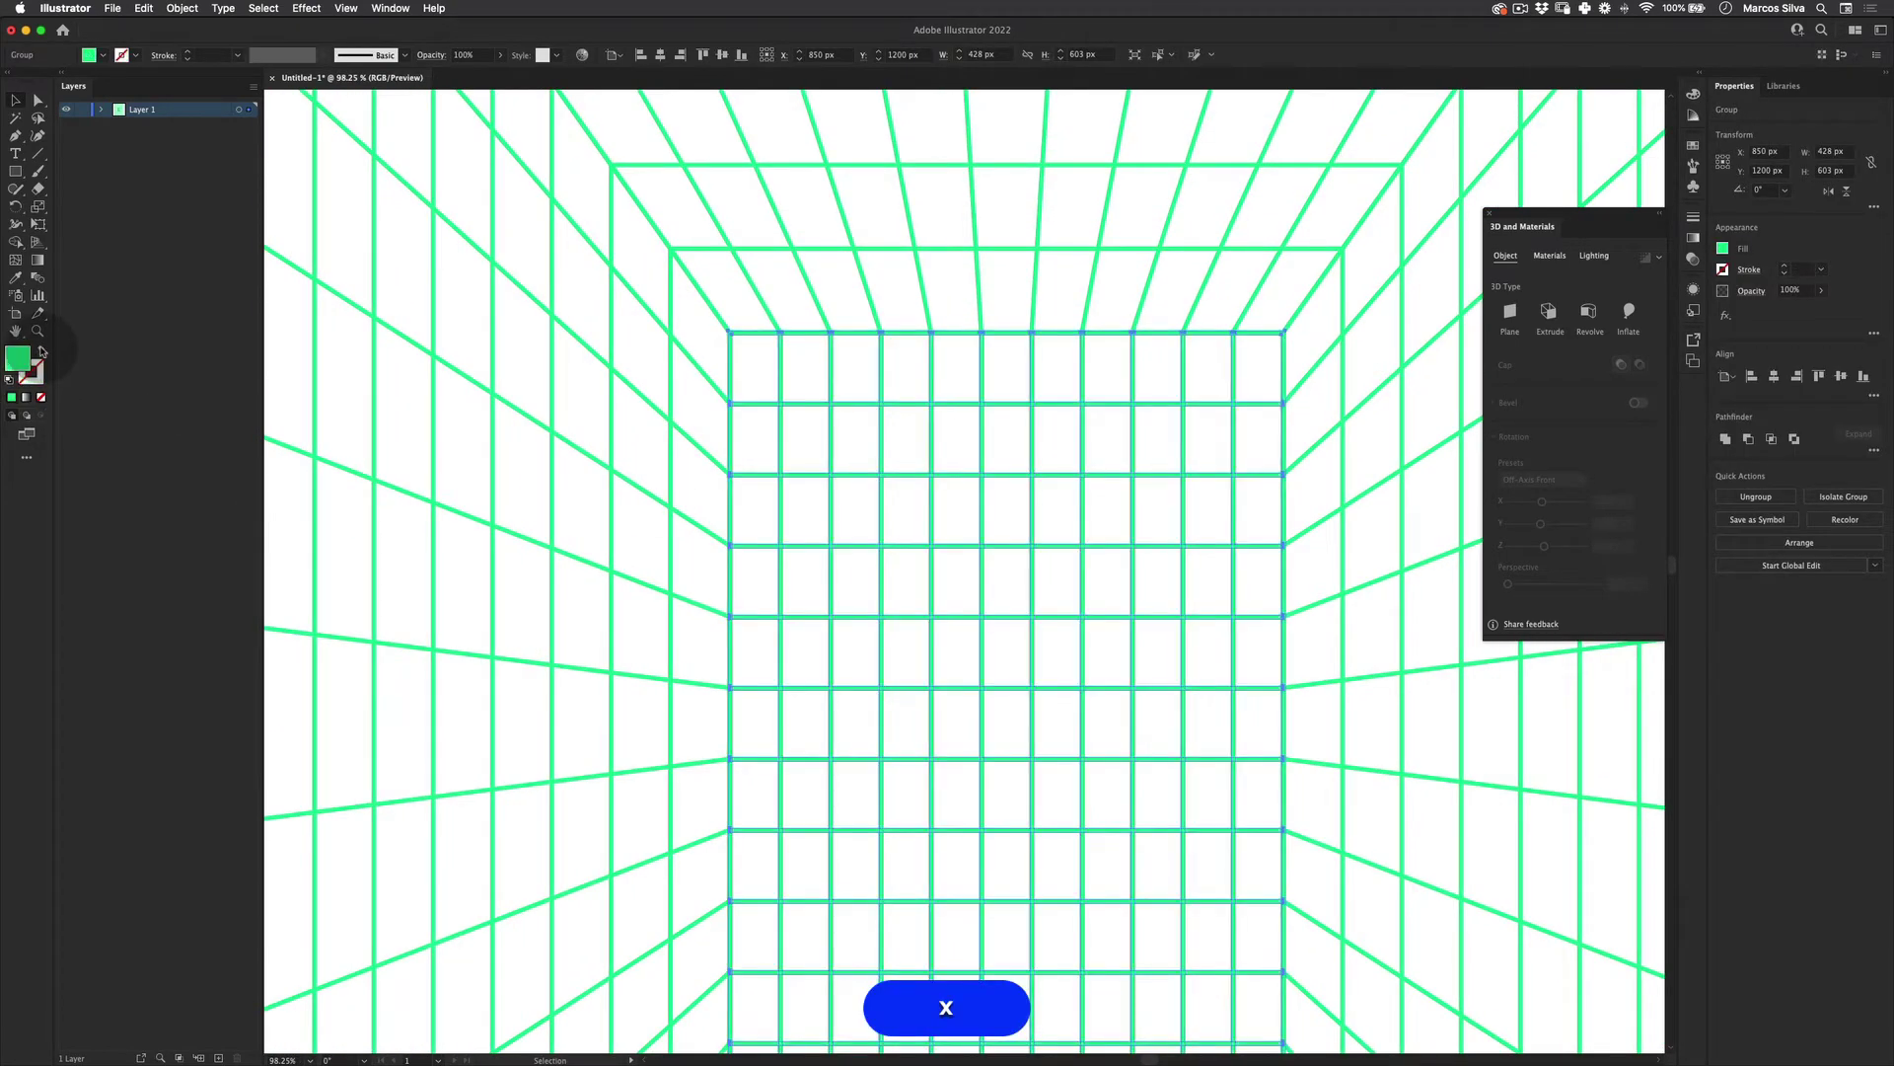
key("z")
left_click_drag(1069, 530, 555, 660)
key("v")
left_click(750, 667)
key("space")
key("z")
left_click_drag(907, 516, 916, 510)
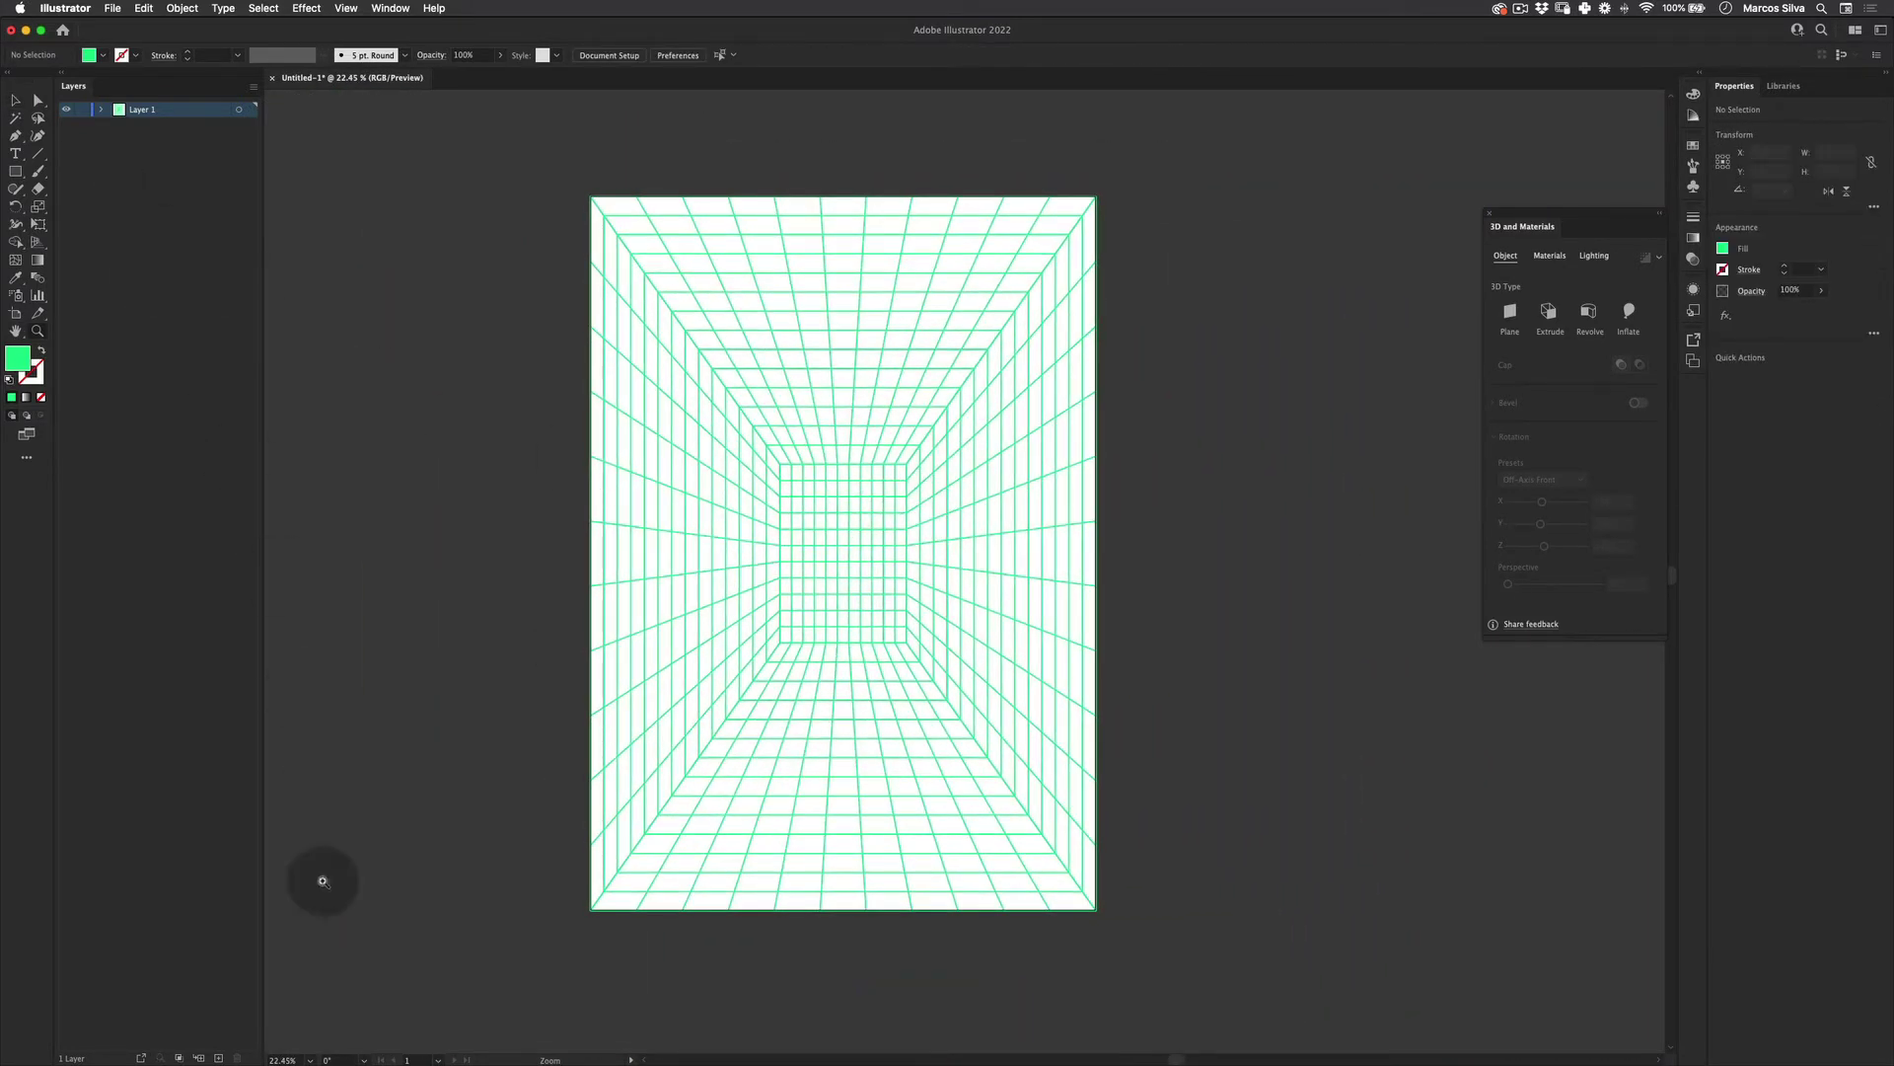
Create a new layer beneath Layer 1 and draw a 1700 × 2400 px rectangle on it covering the artboard
left_click_drag(148, 110, 136, 148)
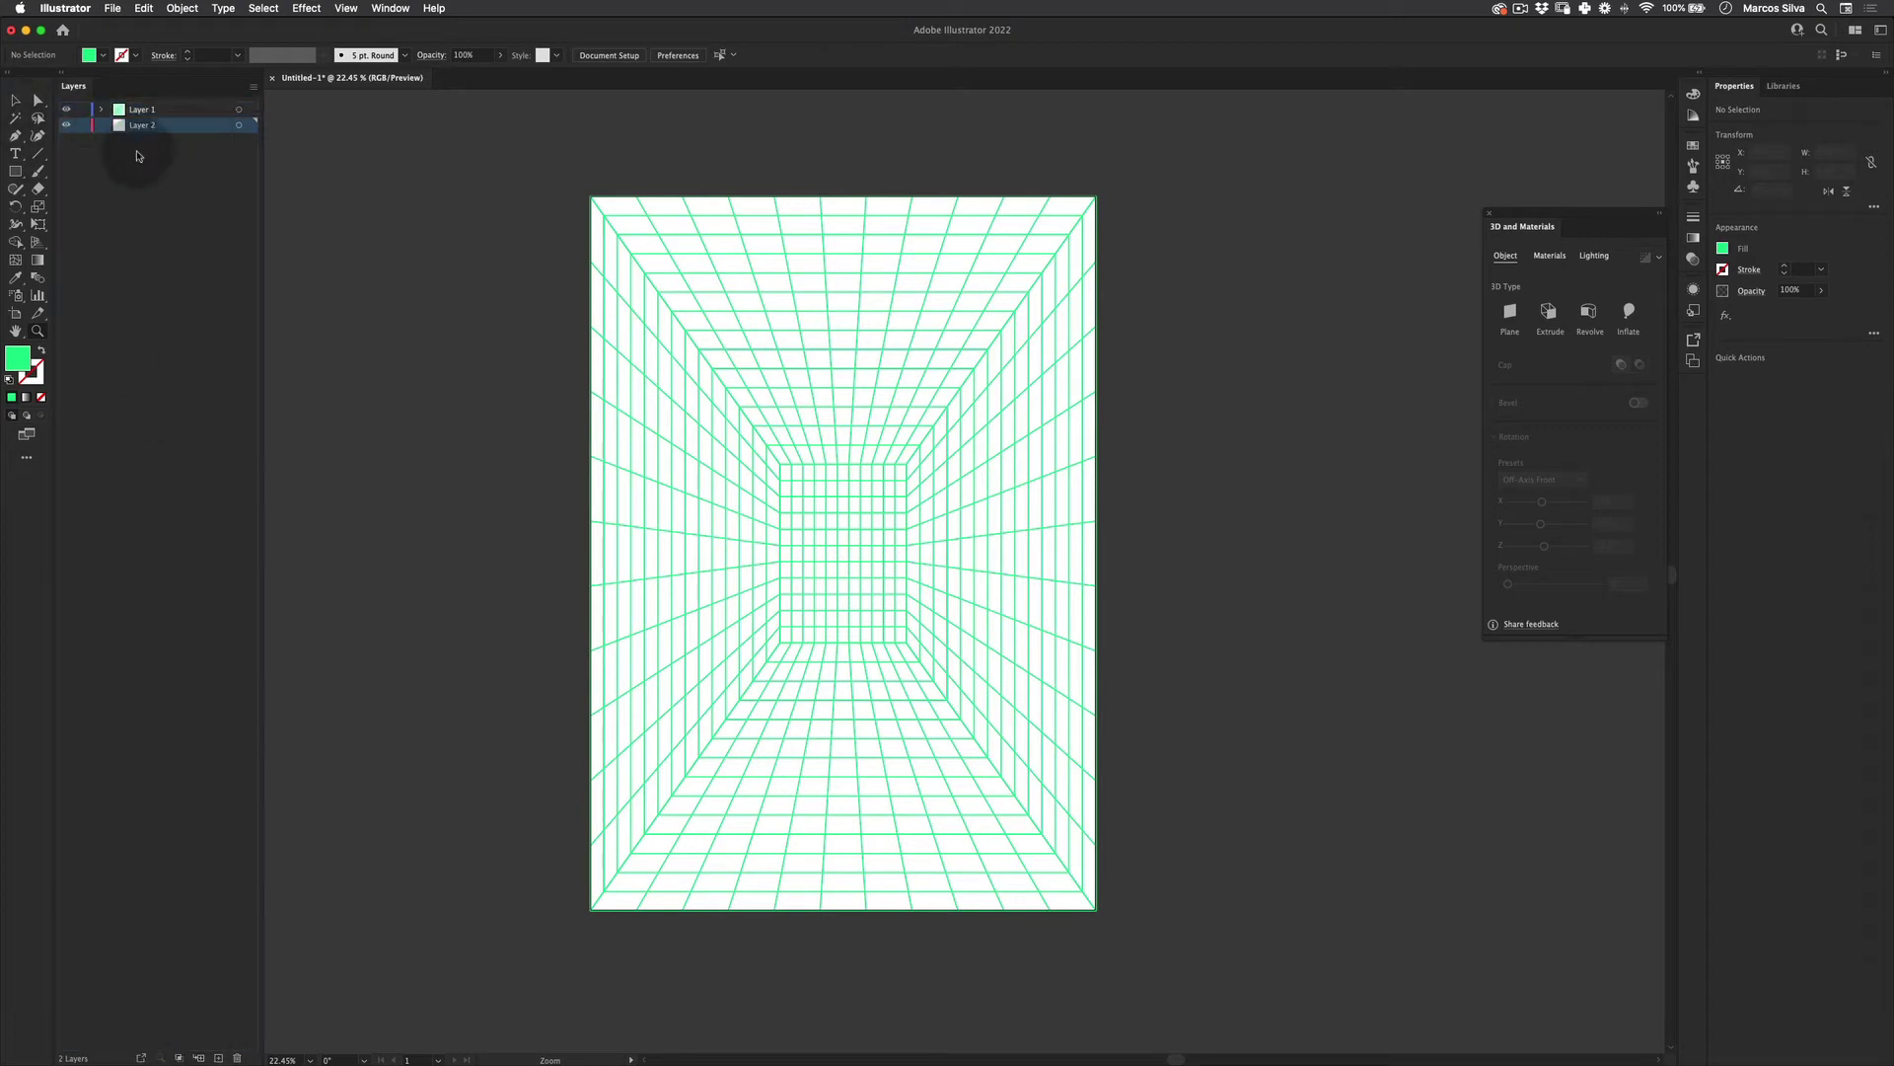
left_click_drag(25, 178, 59, 170)
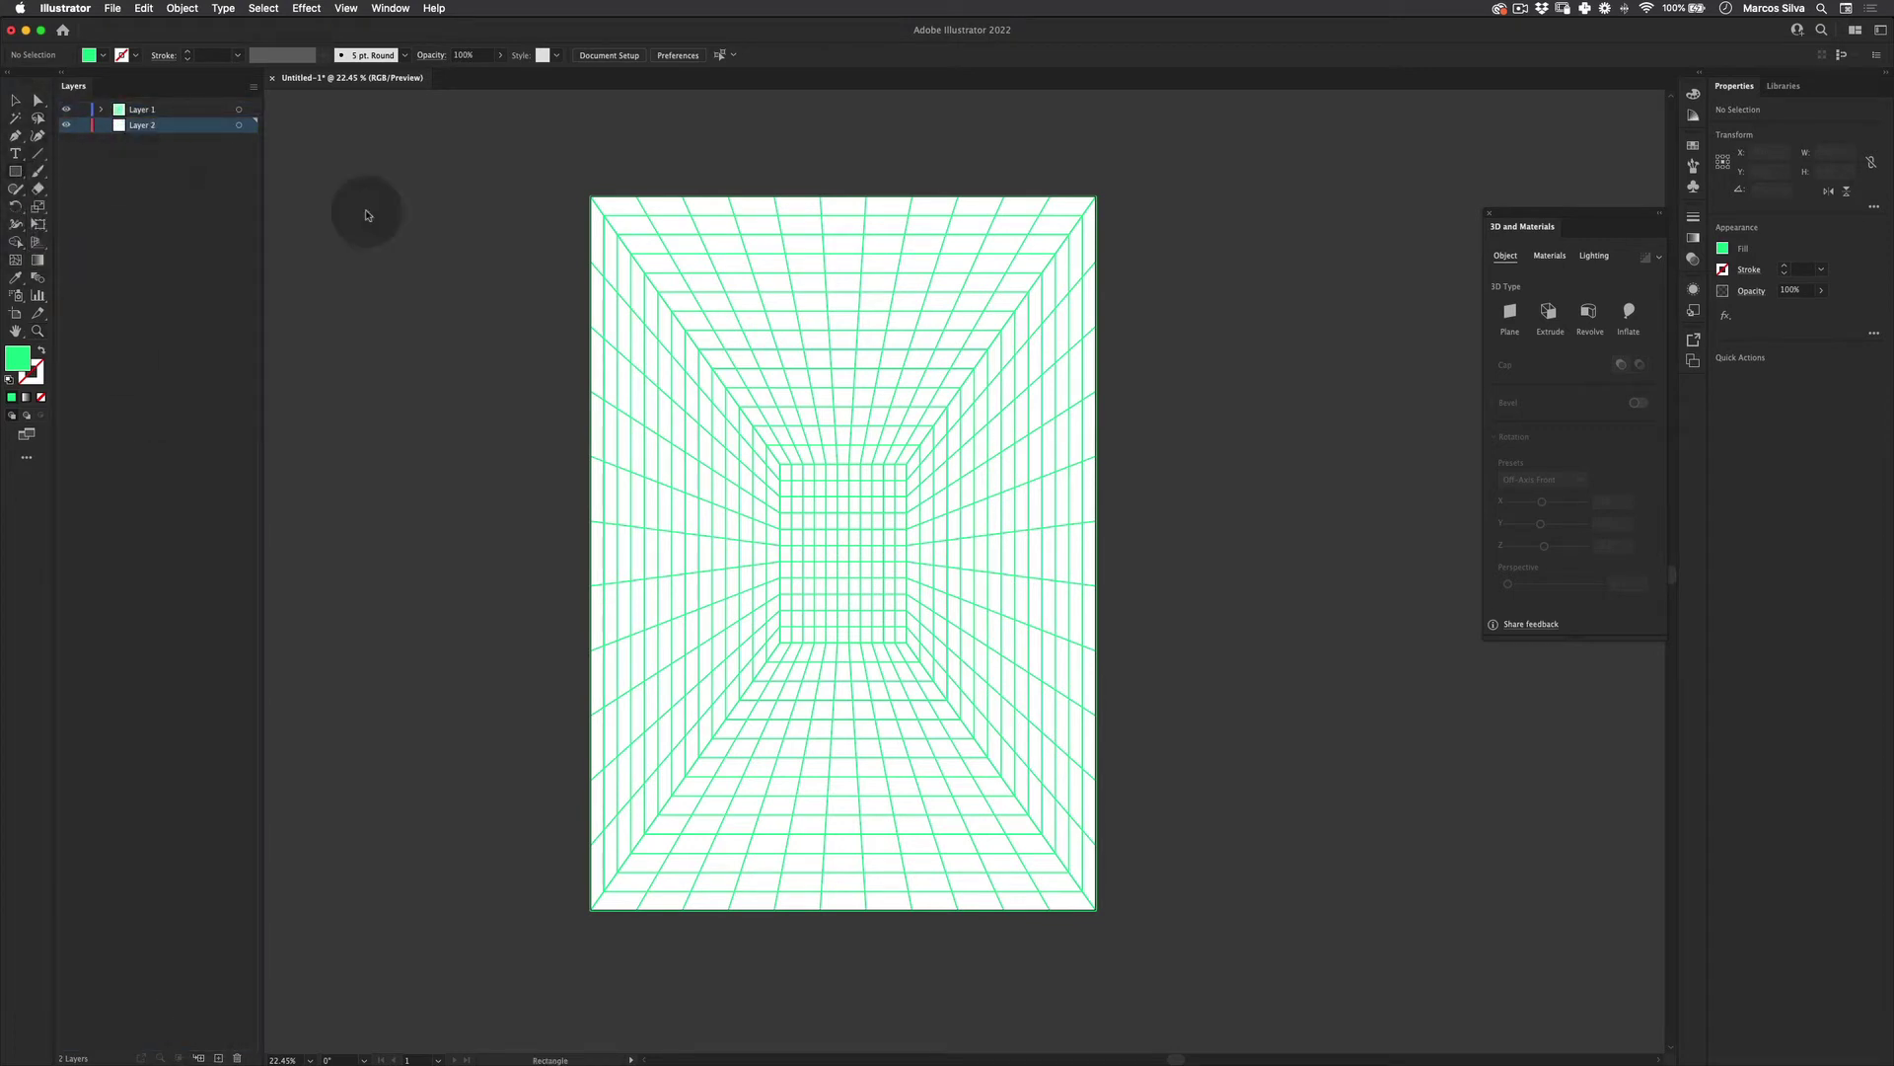
left_click_drag(589, 194, 1096, 908)
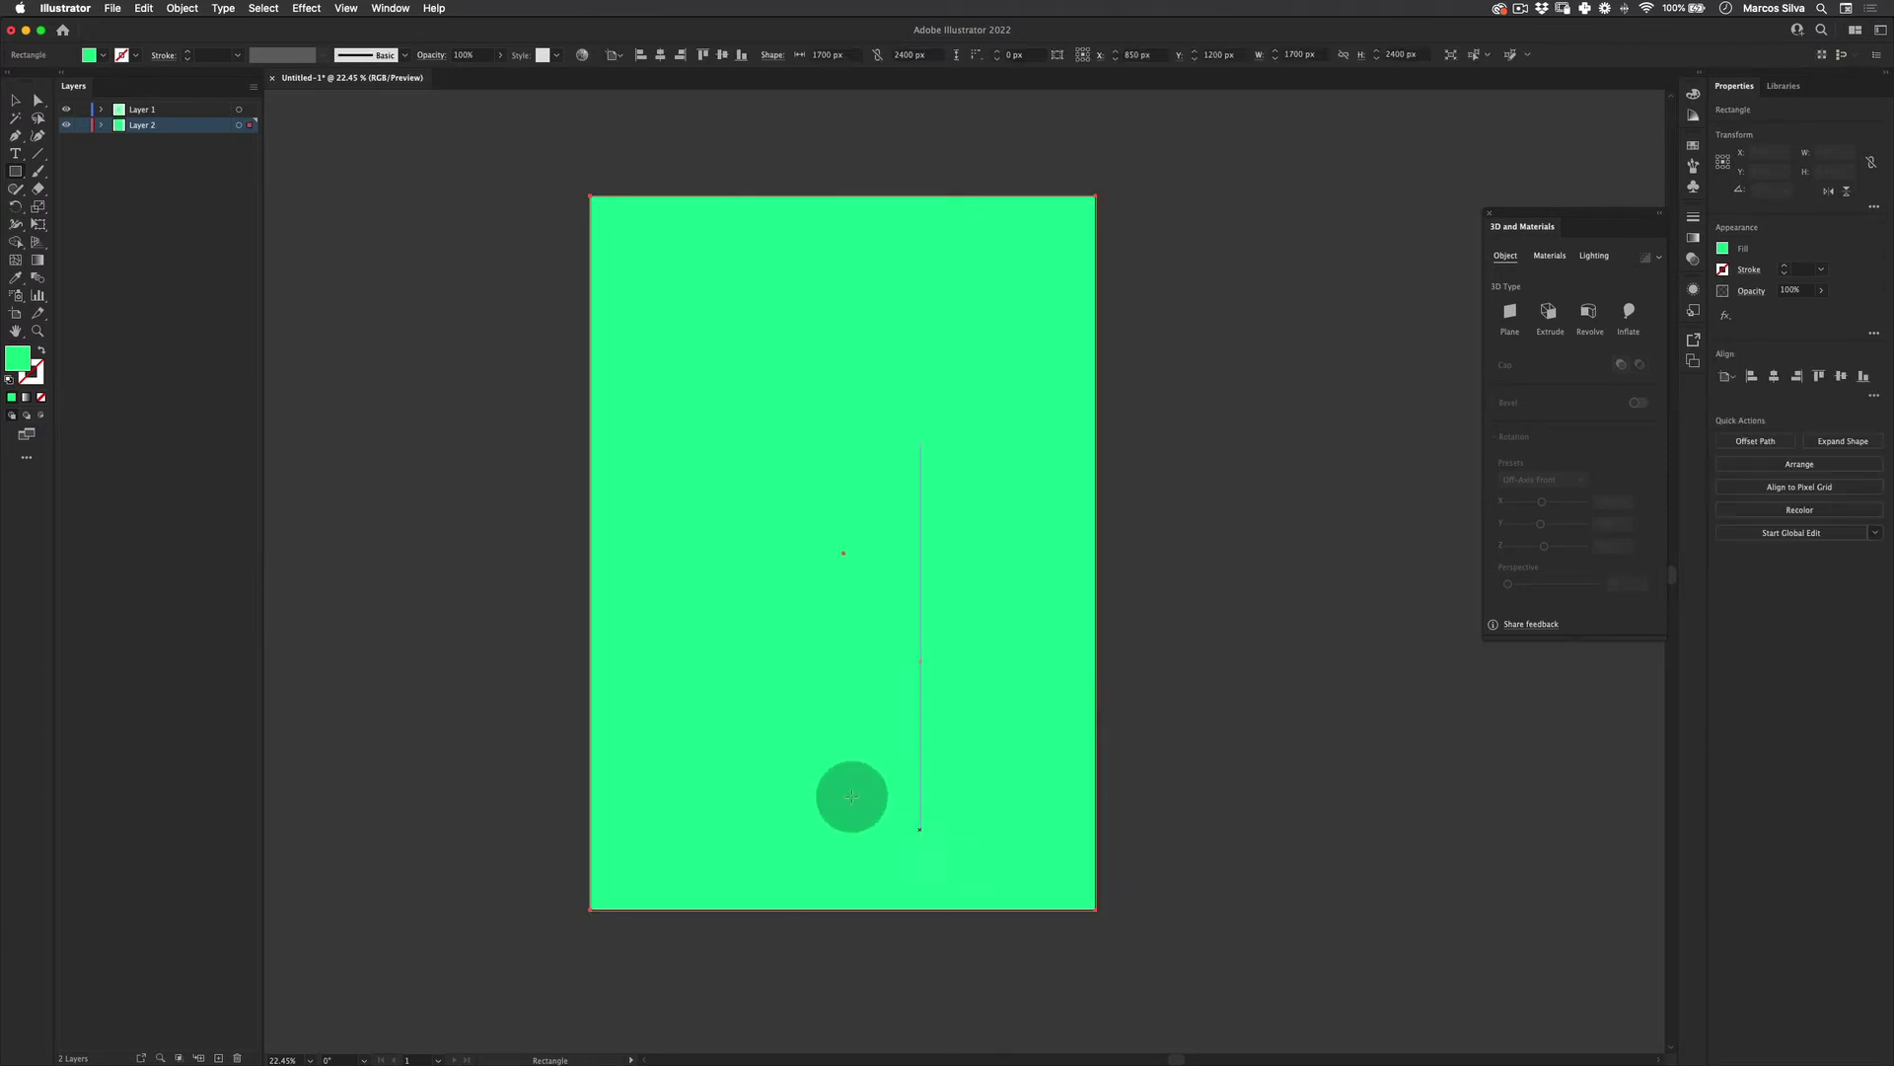
Set the background rectangle's fill to near-black and deselect it
double_click(21, 362)
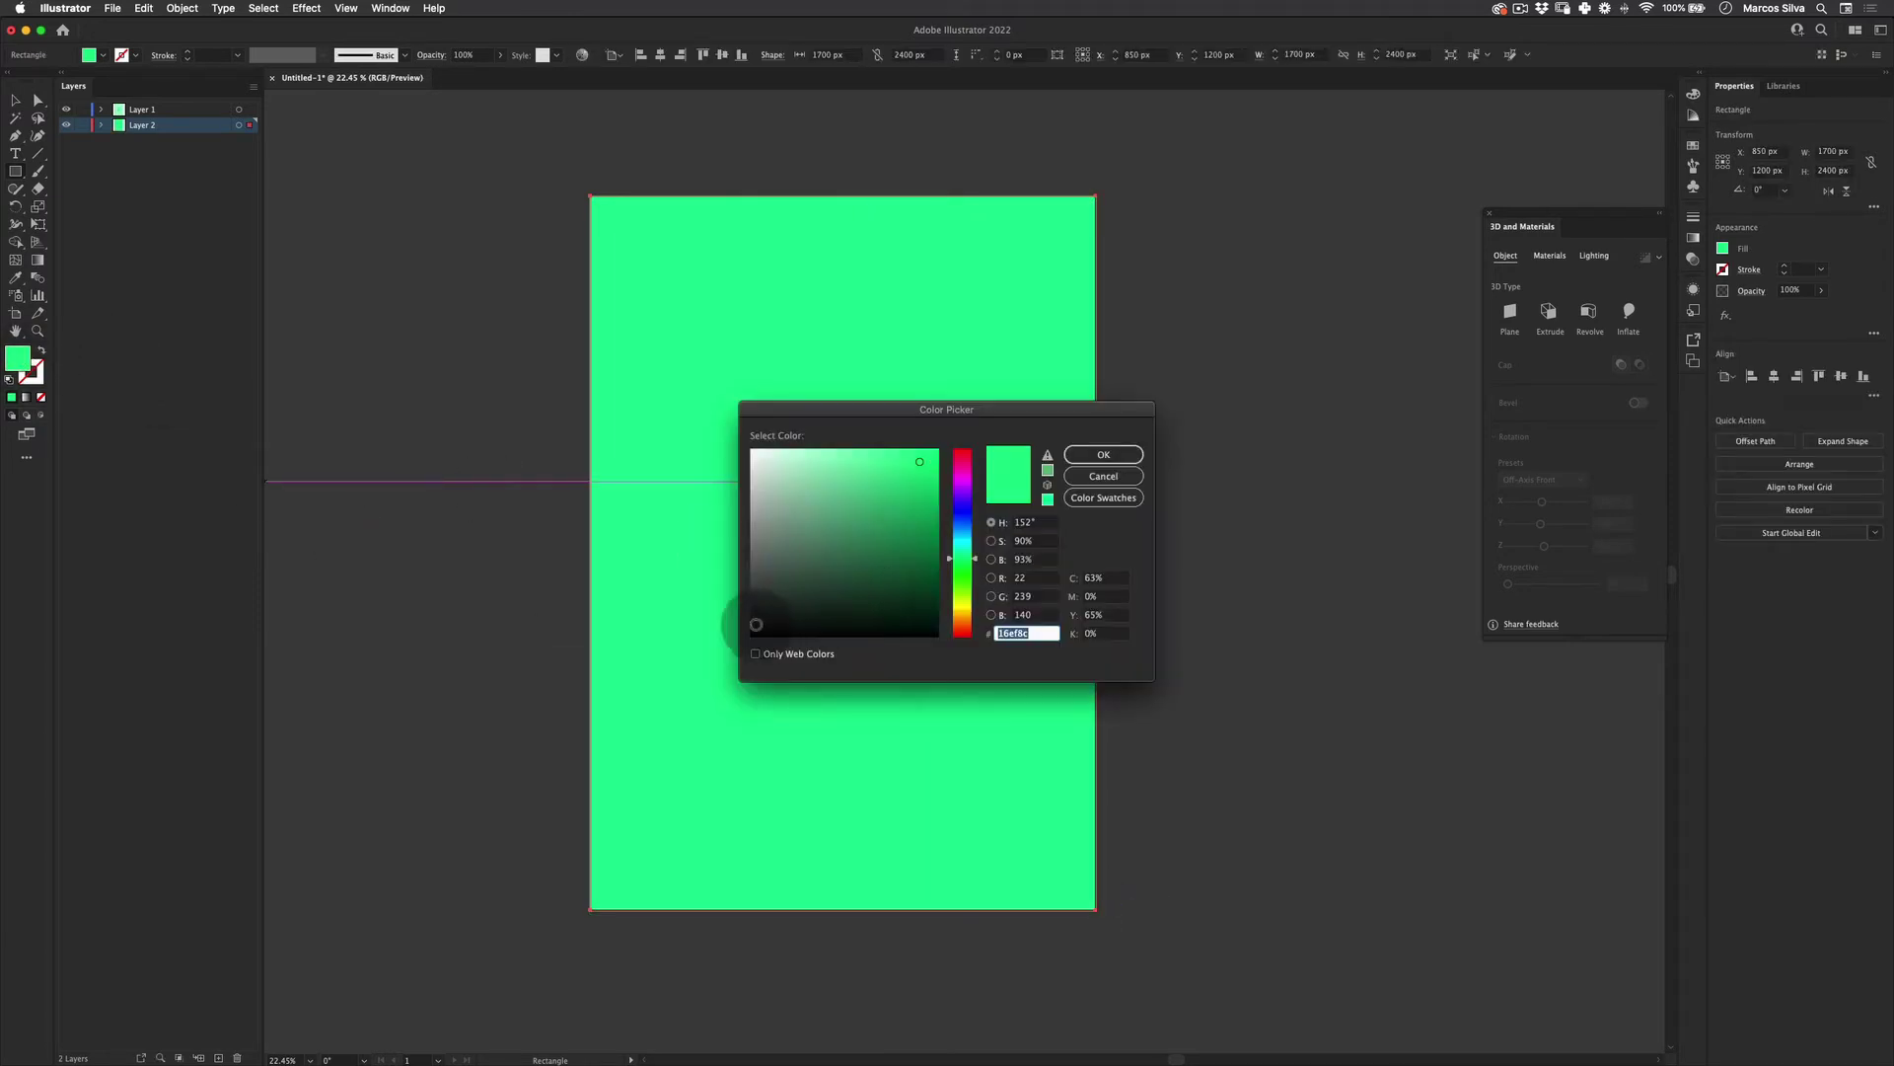
left_click_drag(747, 627, 752, 629)
left_click(1100, 455)
key("v")
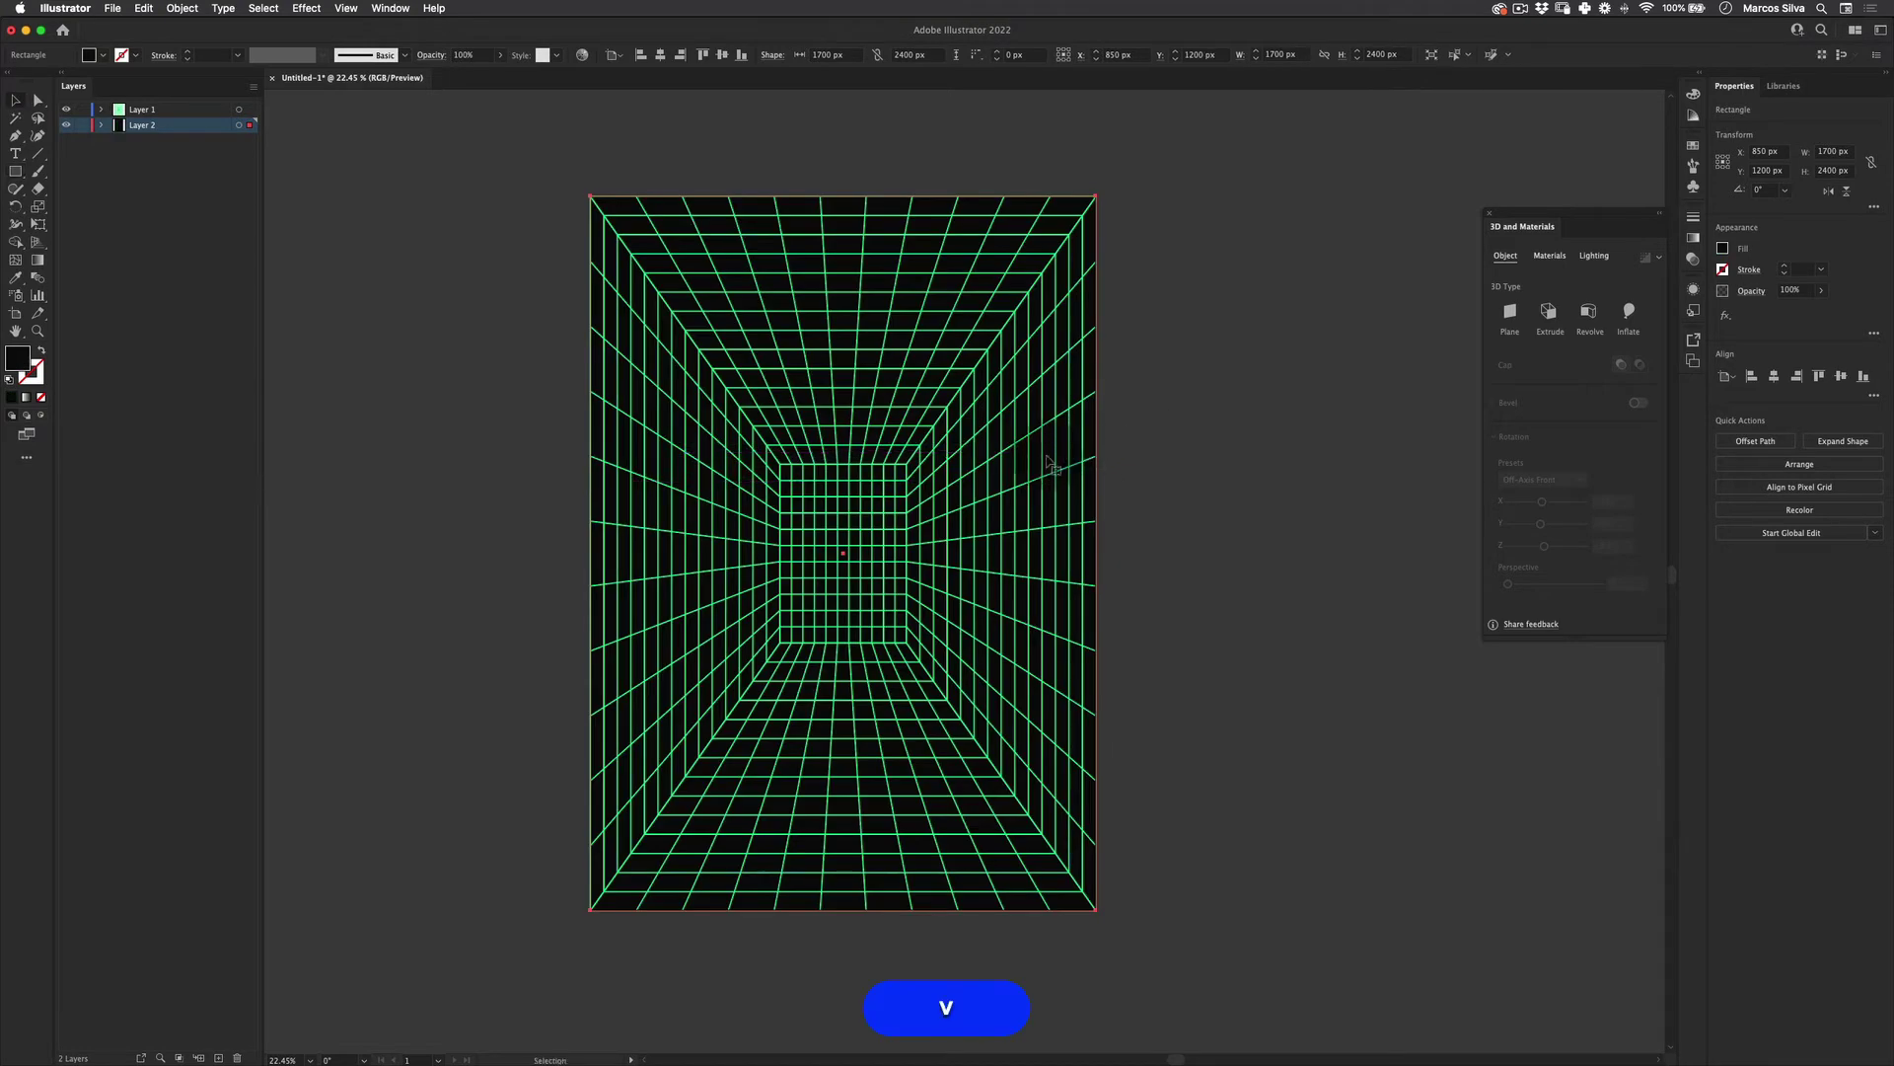
left_click(1180, 407)
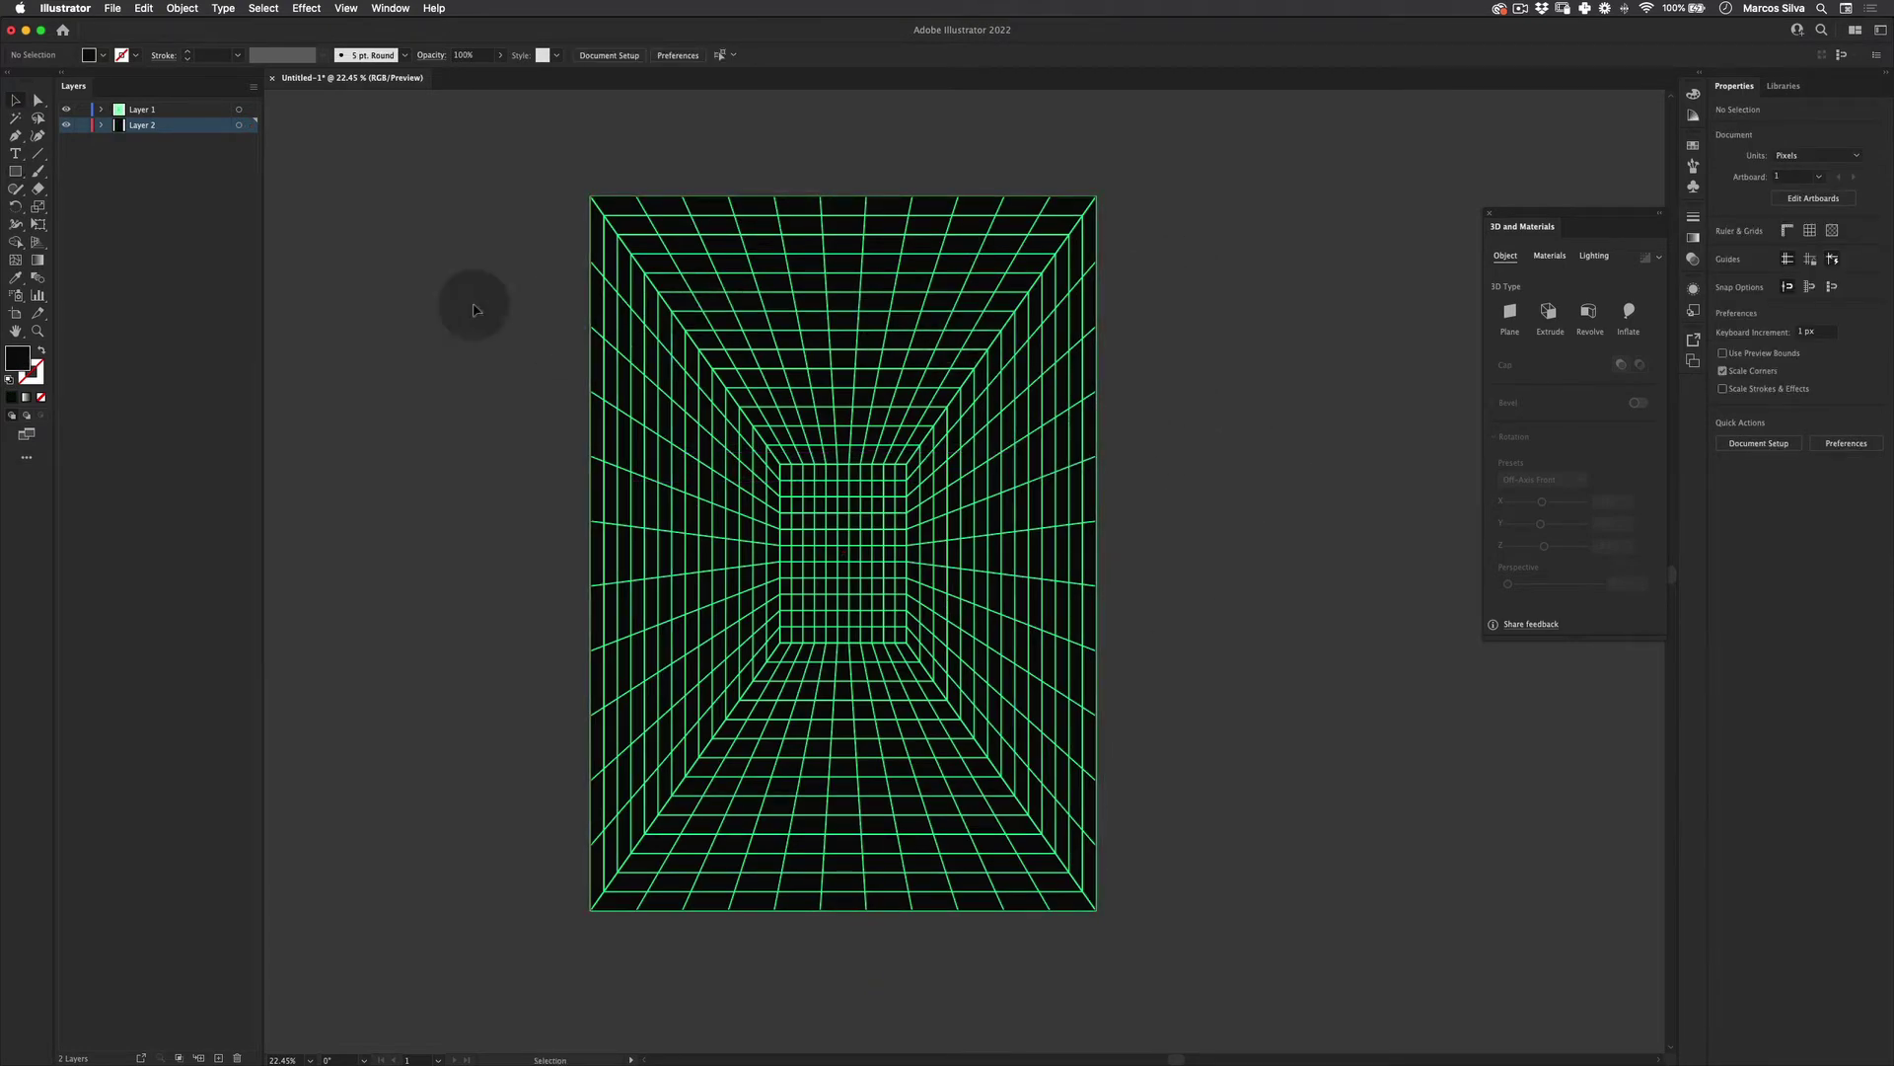
Lock the background layer, set the opacity of the whole green grid to 5% and deselect it
left_click(81, 125)
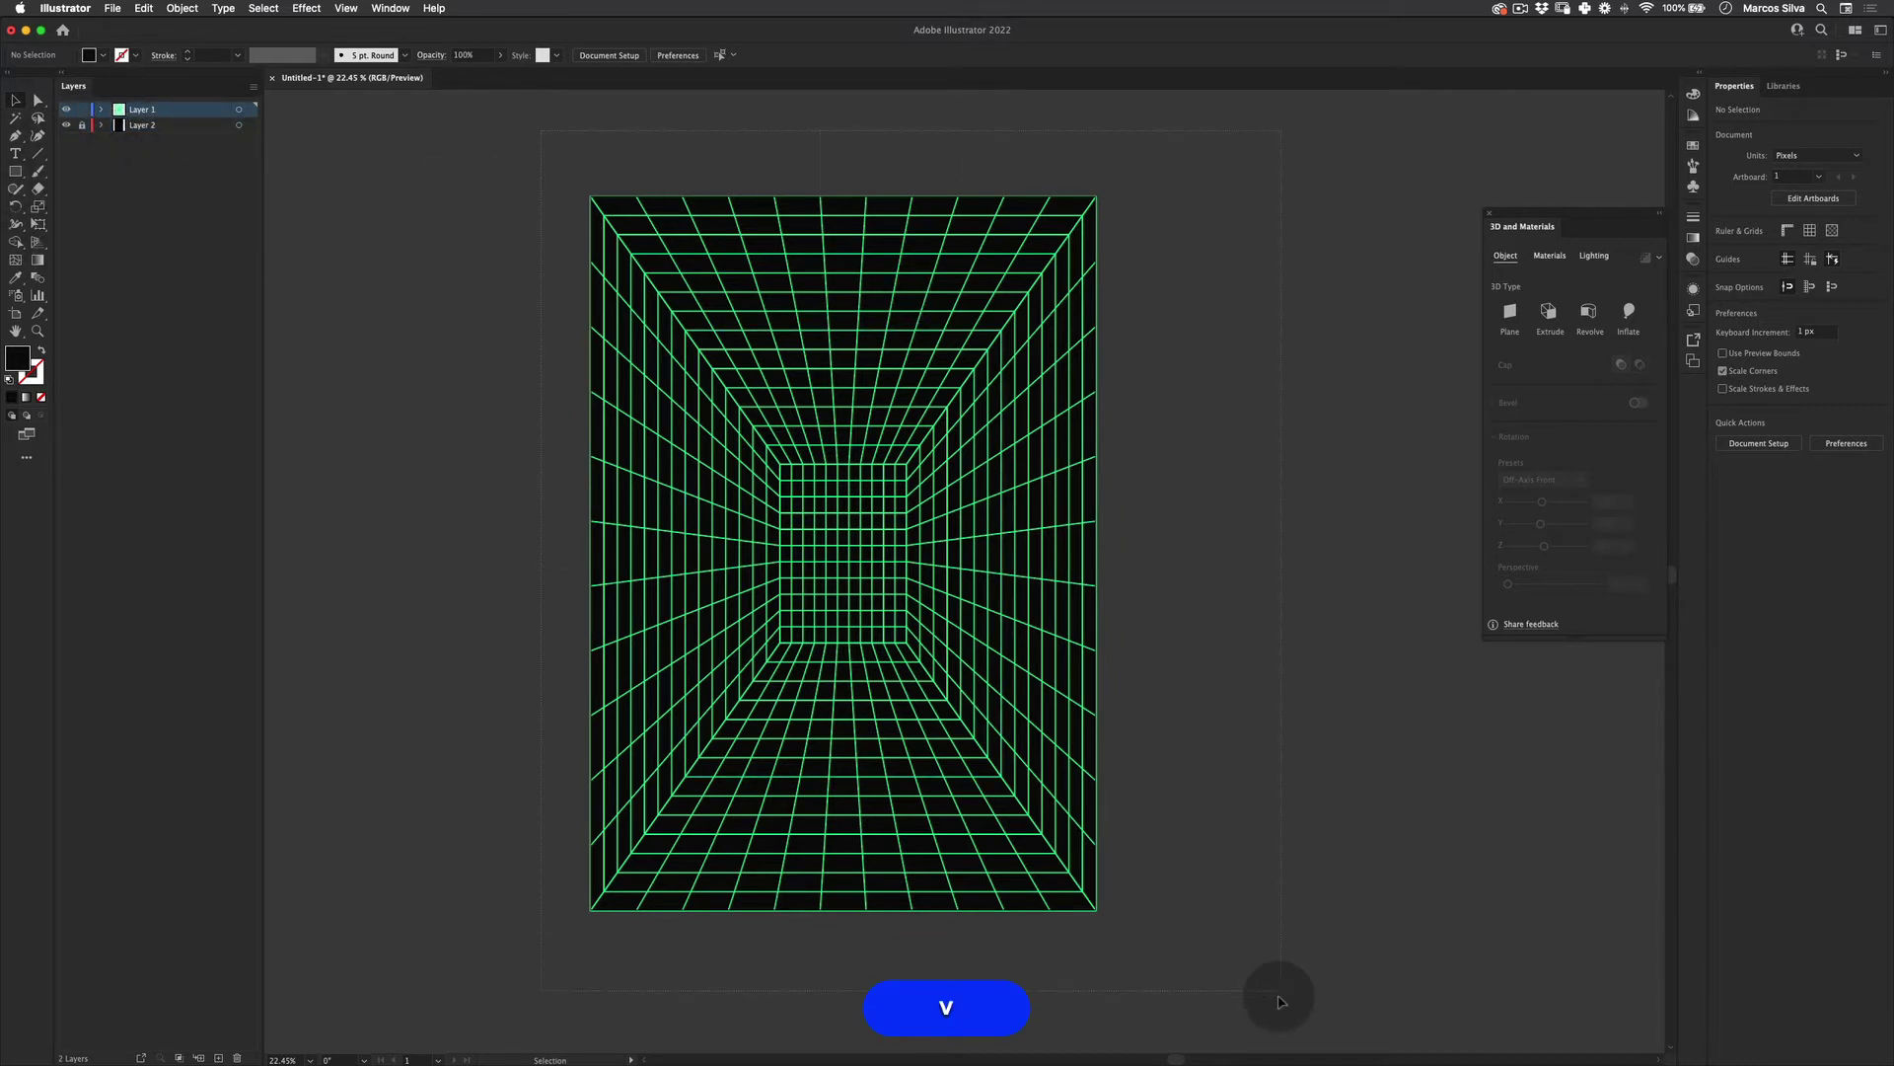
key("super+a")
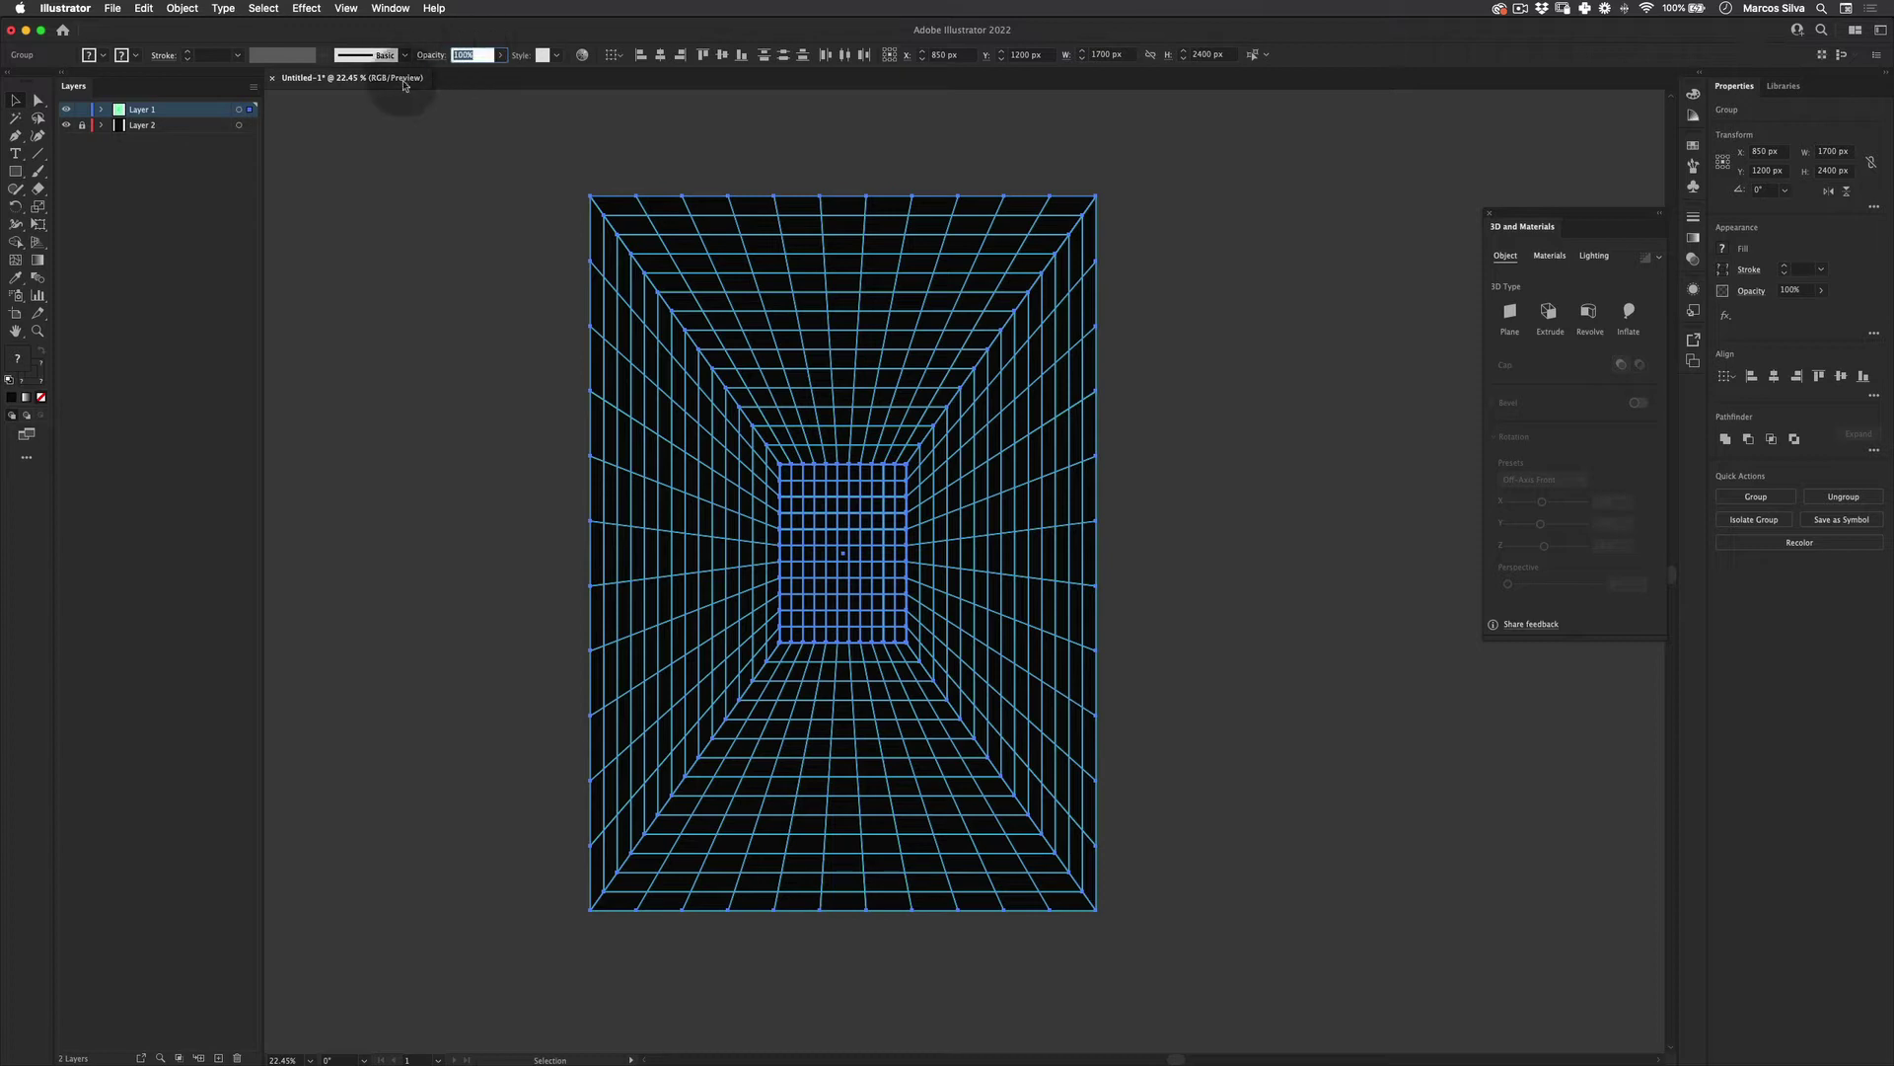
key("Return")
key("v")
left_click(550, 553)
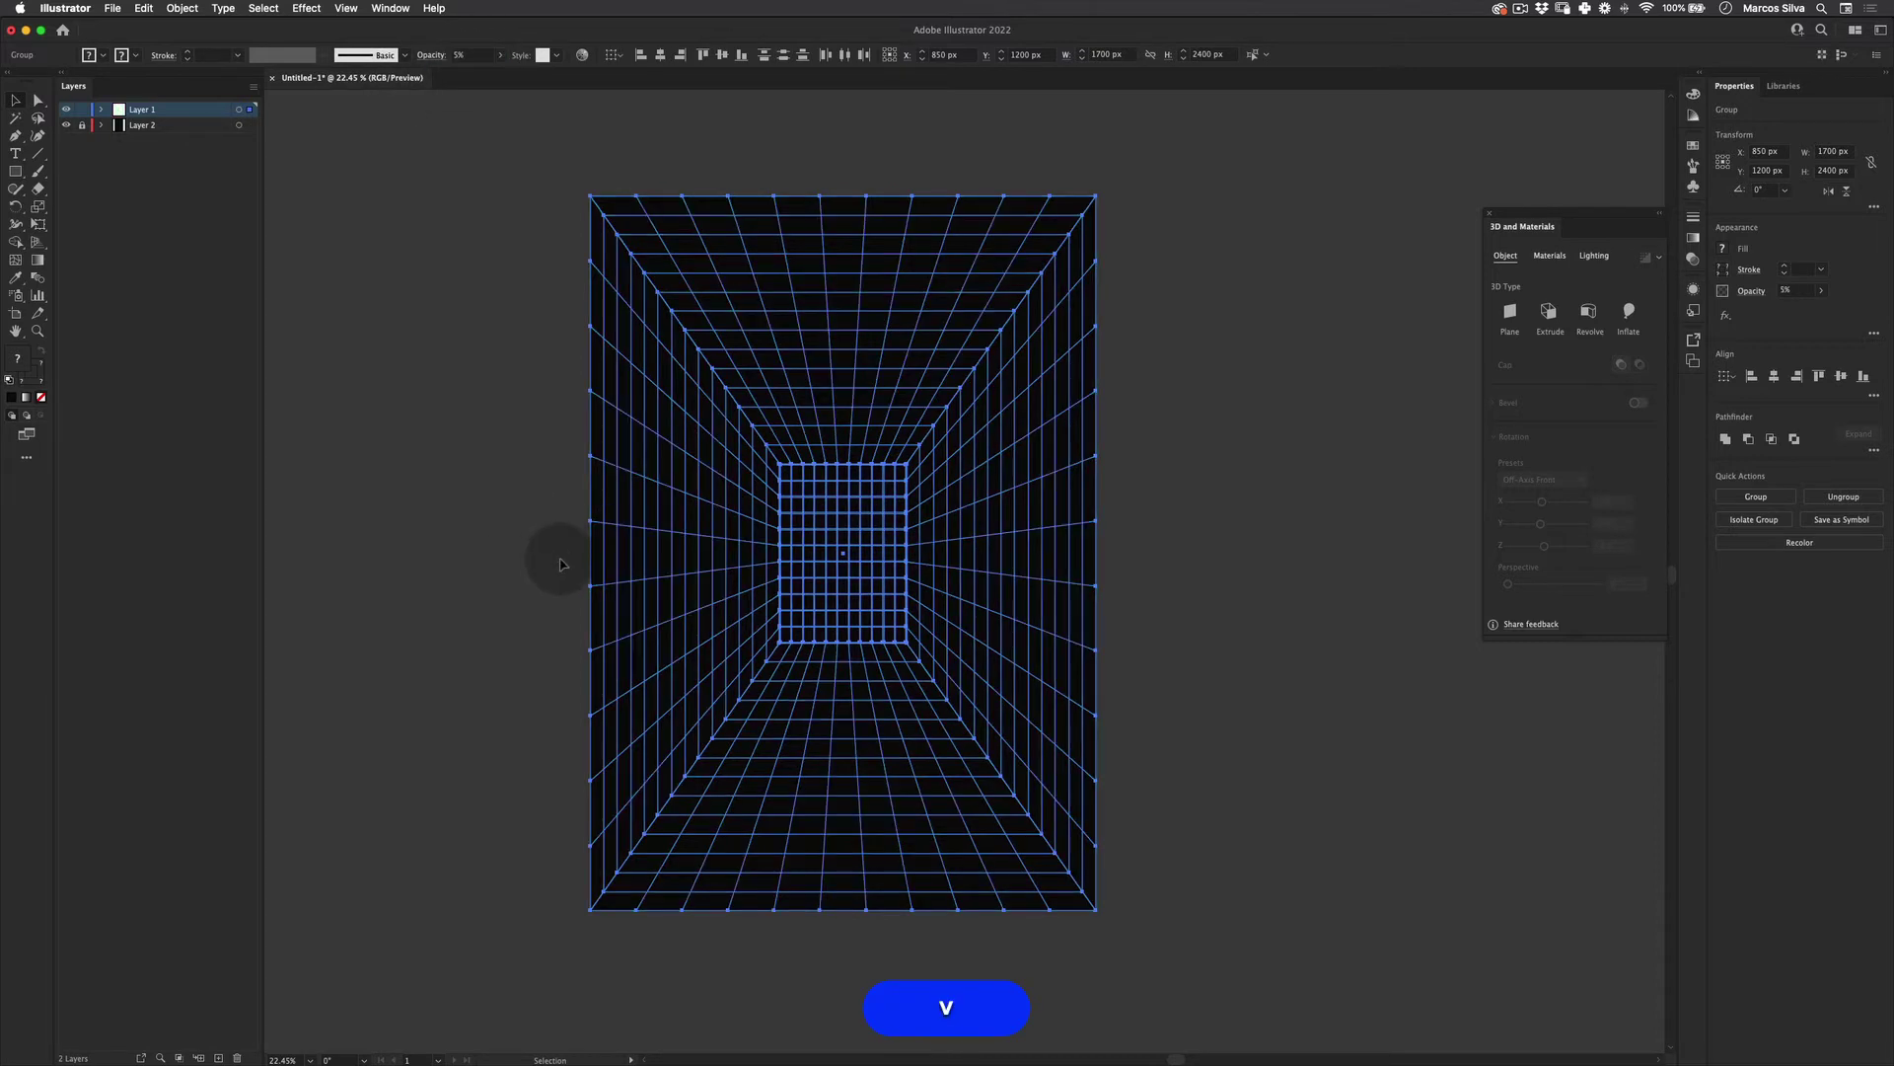
Set the opacity of the whole green grid to 25% and deselect it
left_click_drag(1160, 149, 334, 1004)
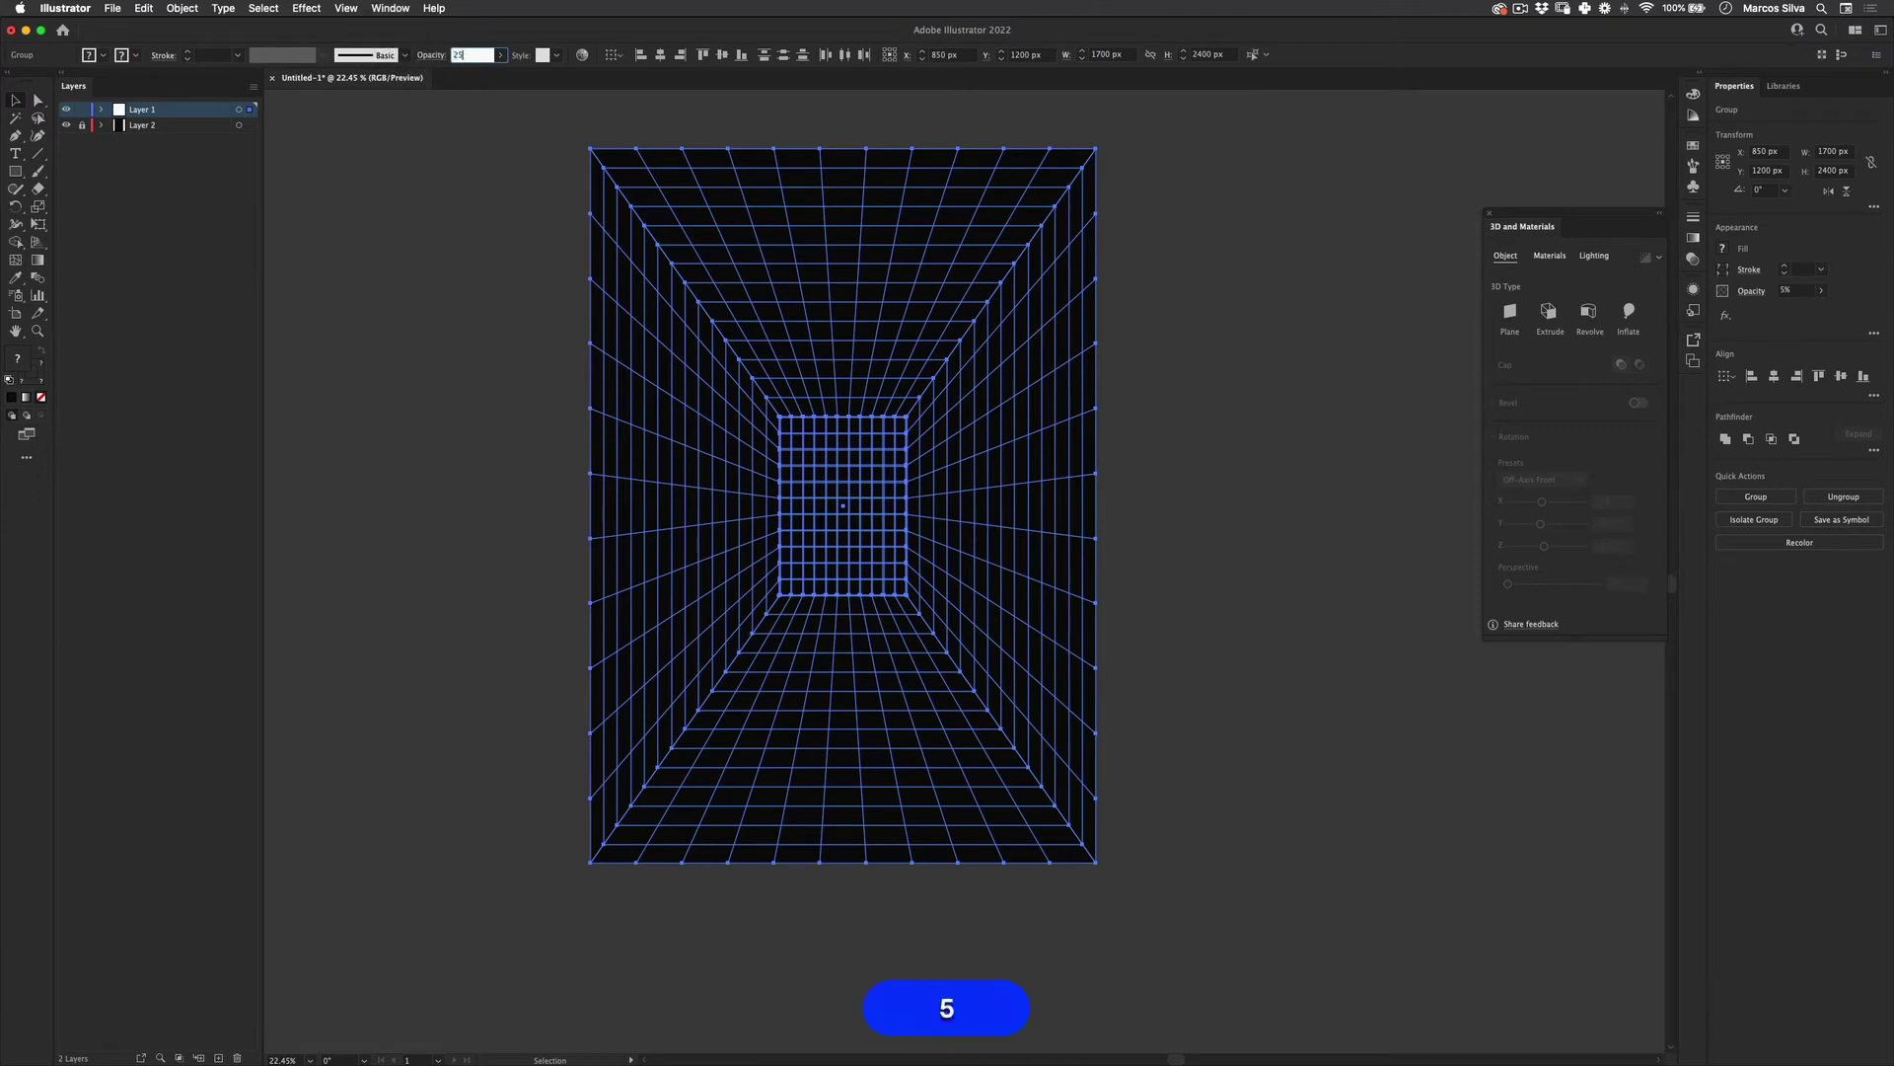
left_click(467, 452)
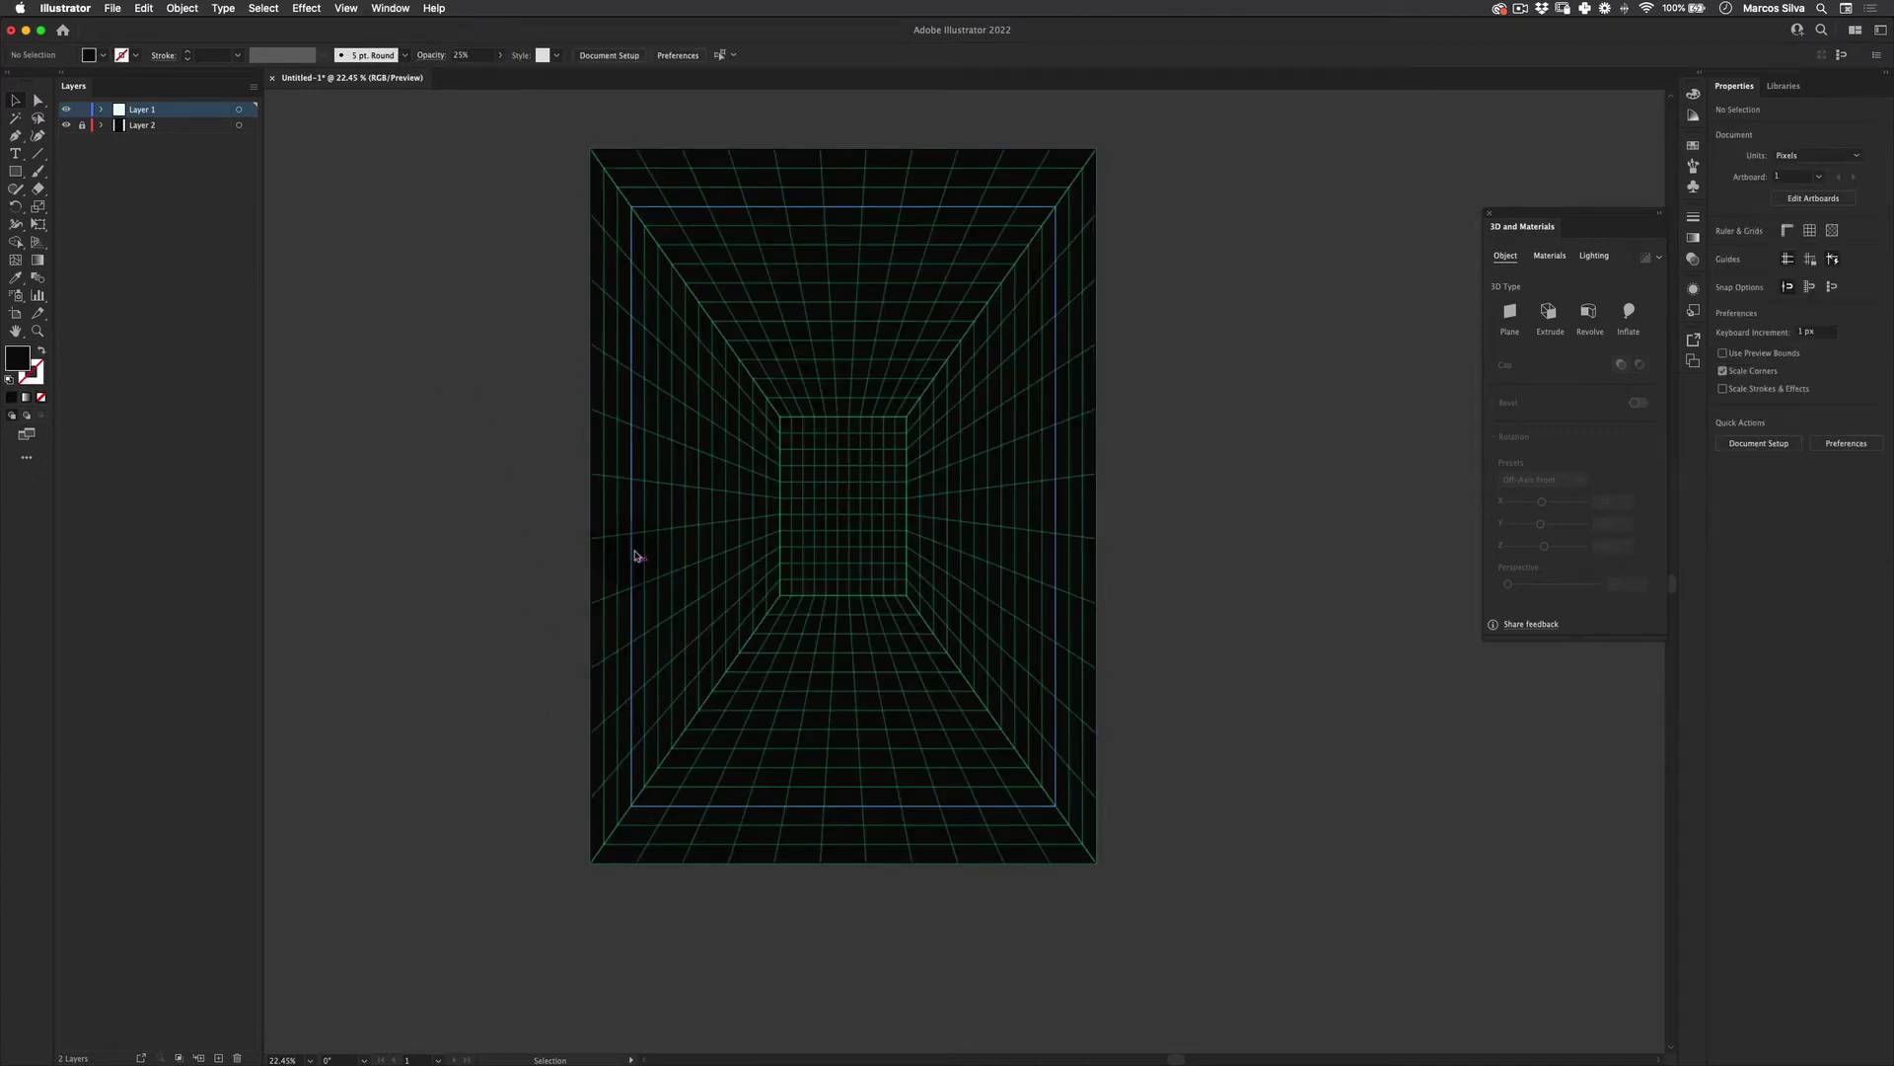
key("v")
Add a text object reading SPACE in the empty area beside the artboard
left_click(15, 155)
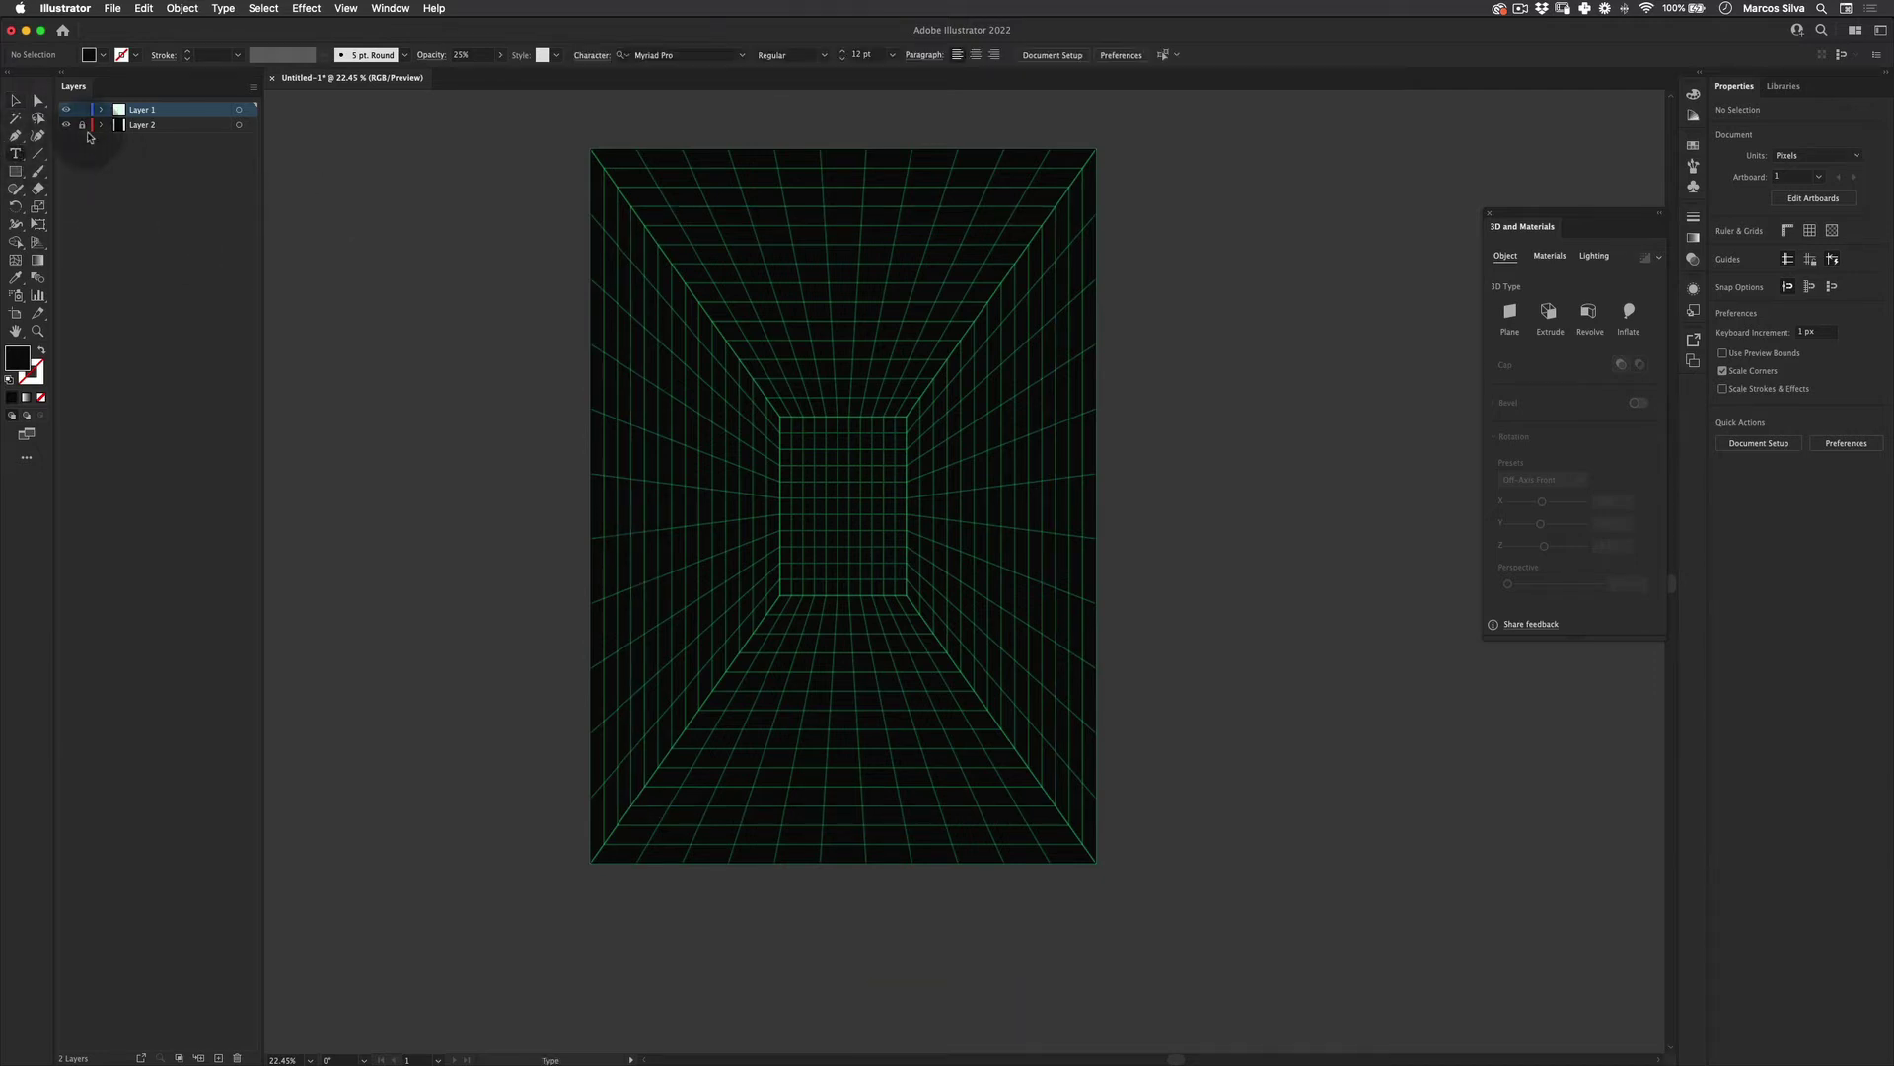
key("space")
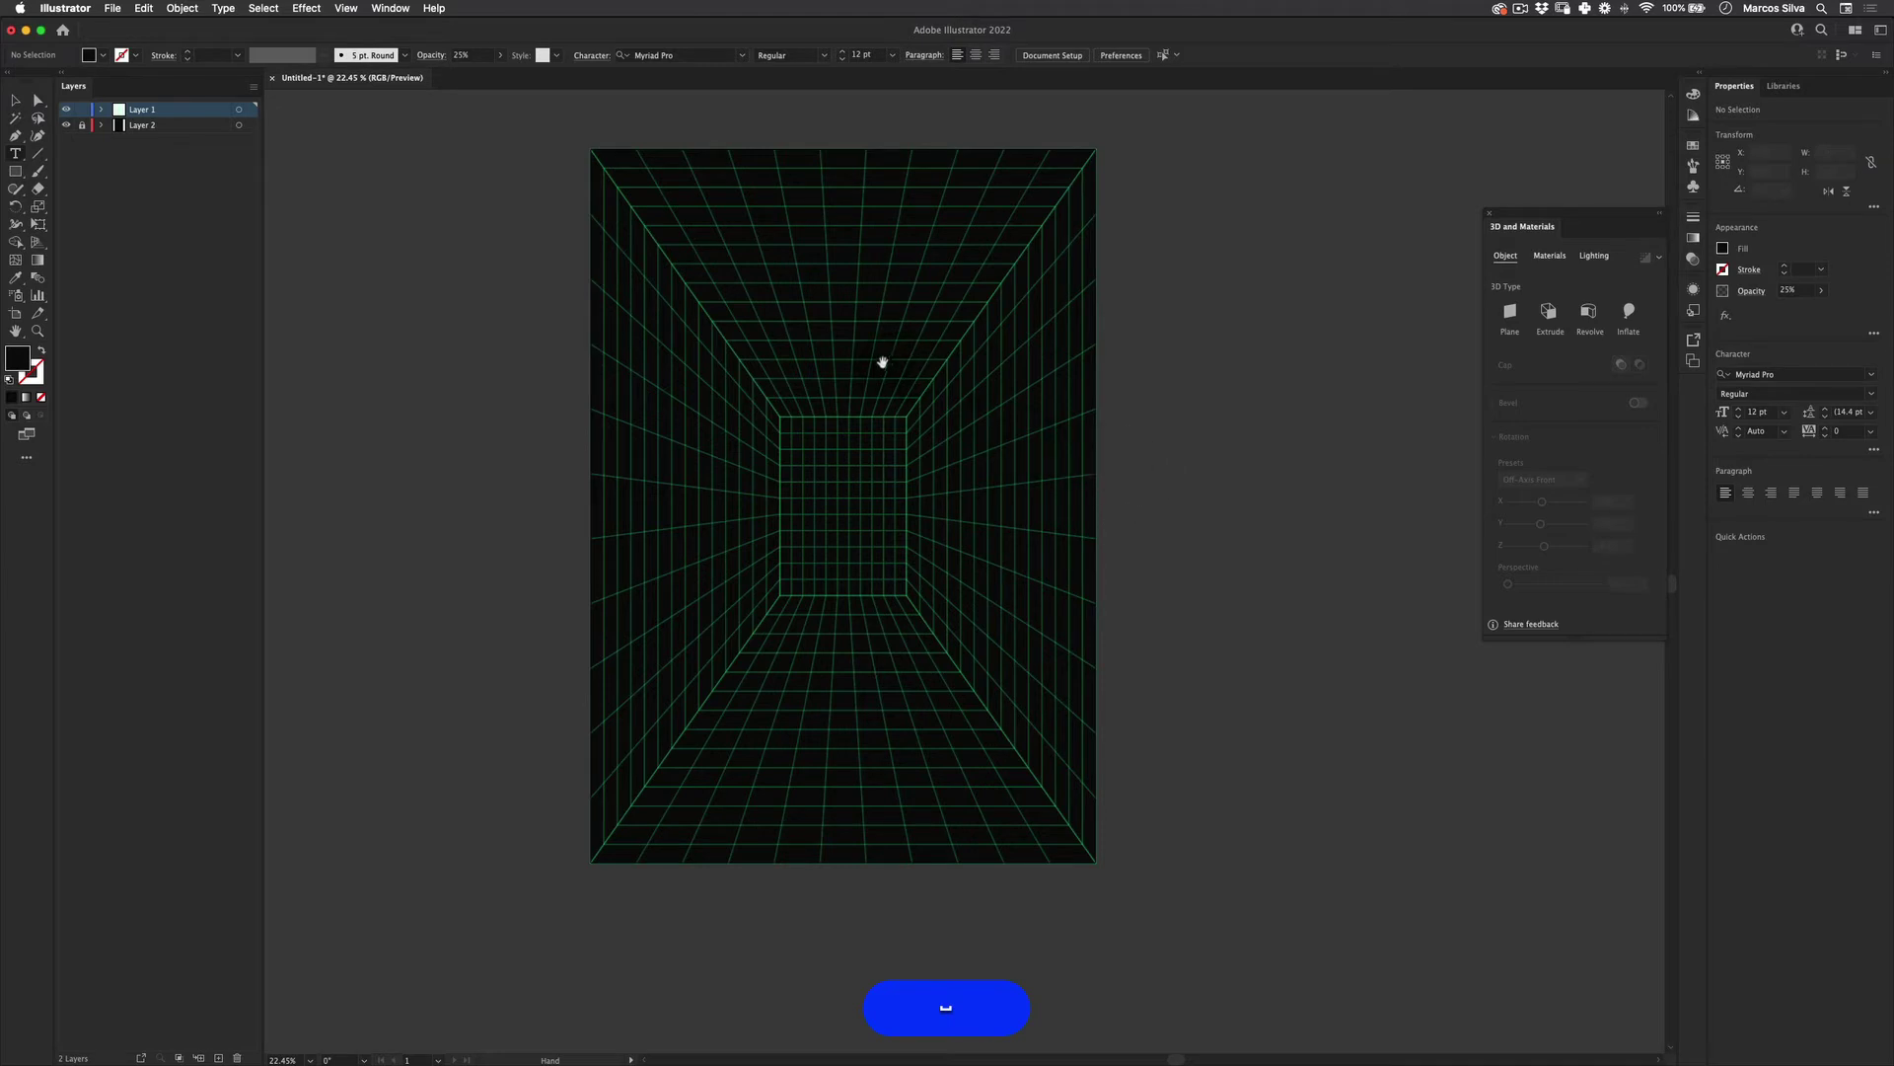
left_click_drag(883, 362, 761, 440)
left_click(1058, 305)
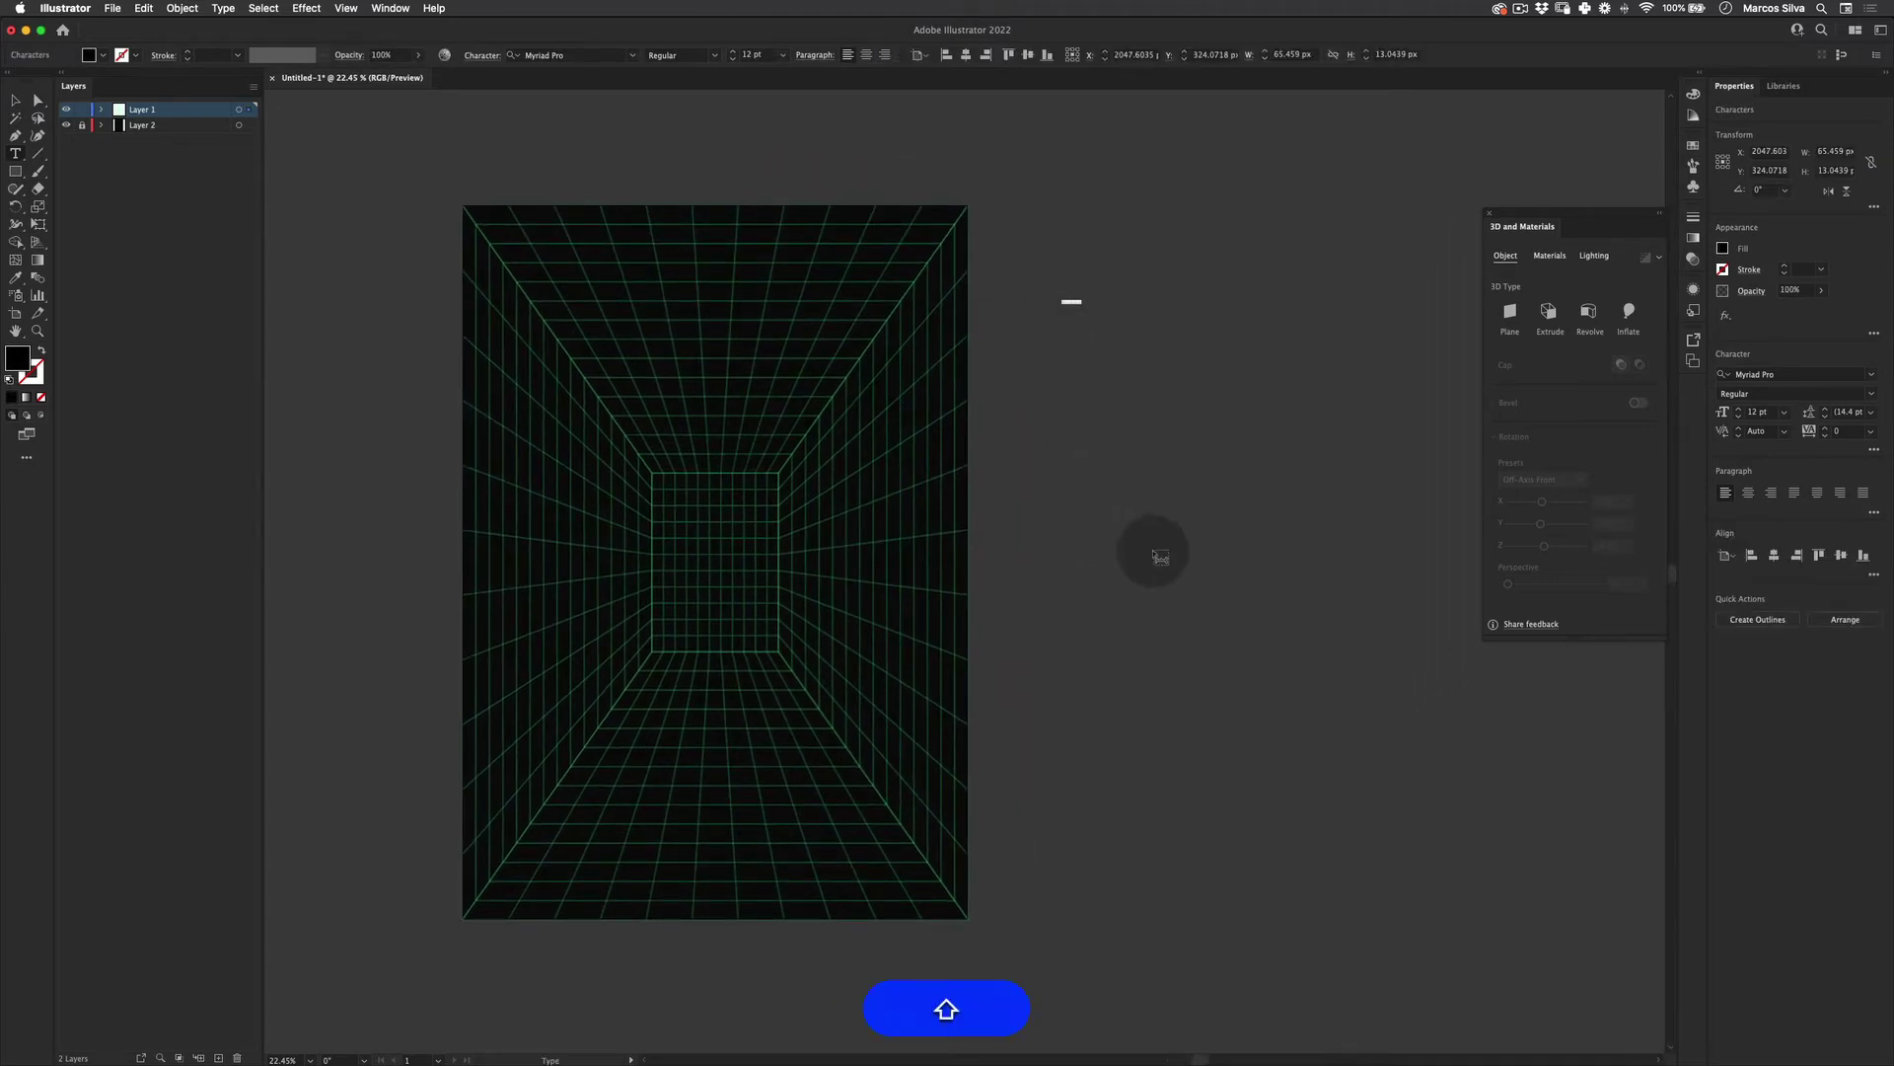
key("Escape")
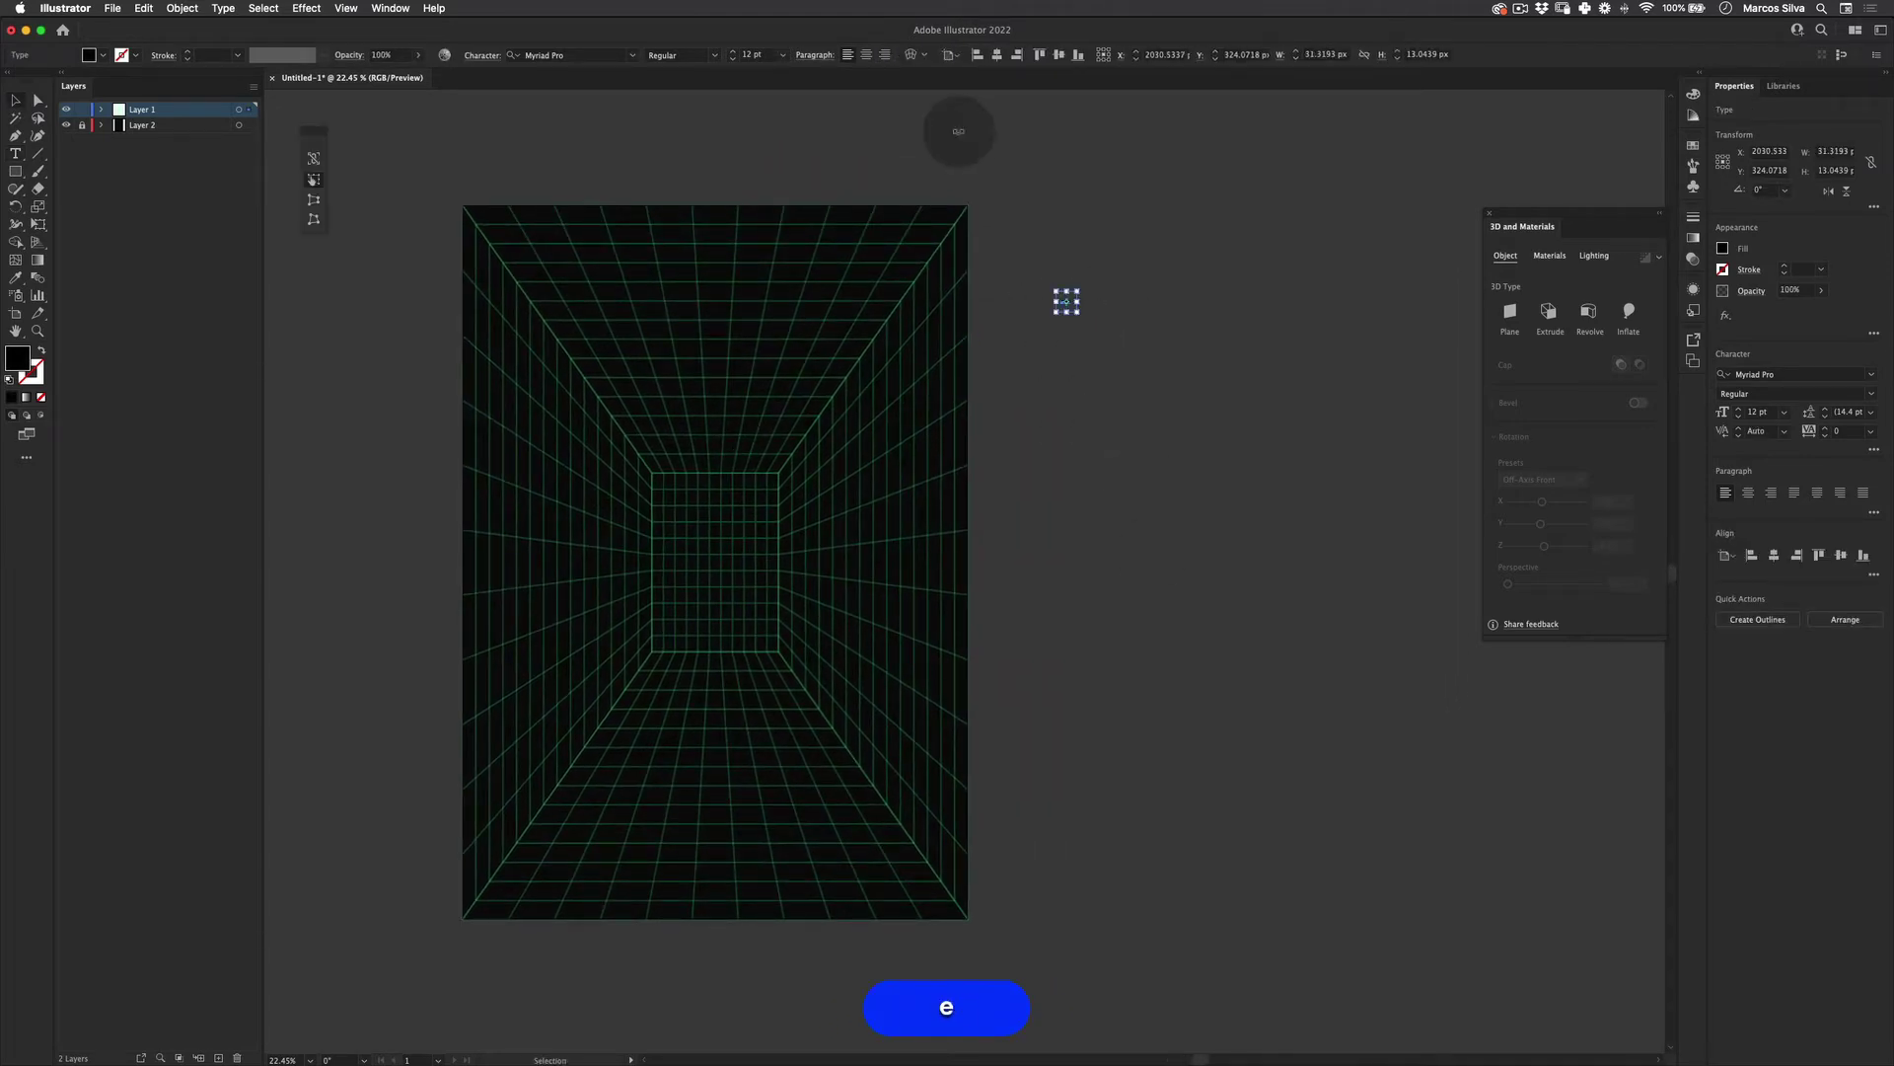
Enlarge the SPACE text to about 346 pt and place it over the middle of the artboard
key("e")
left_click_drag(1078, 291, 1463, 113)
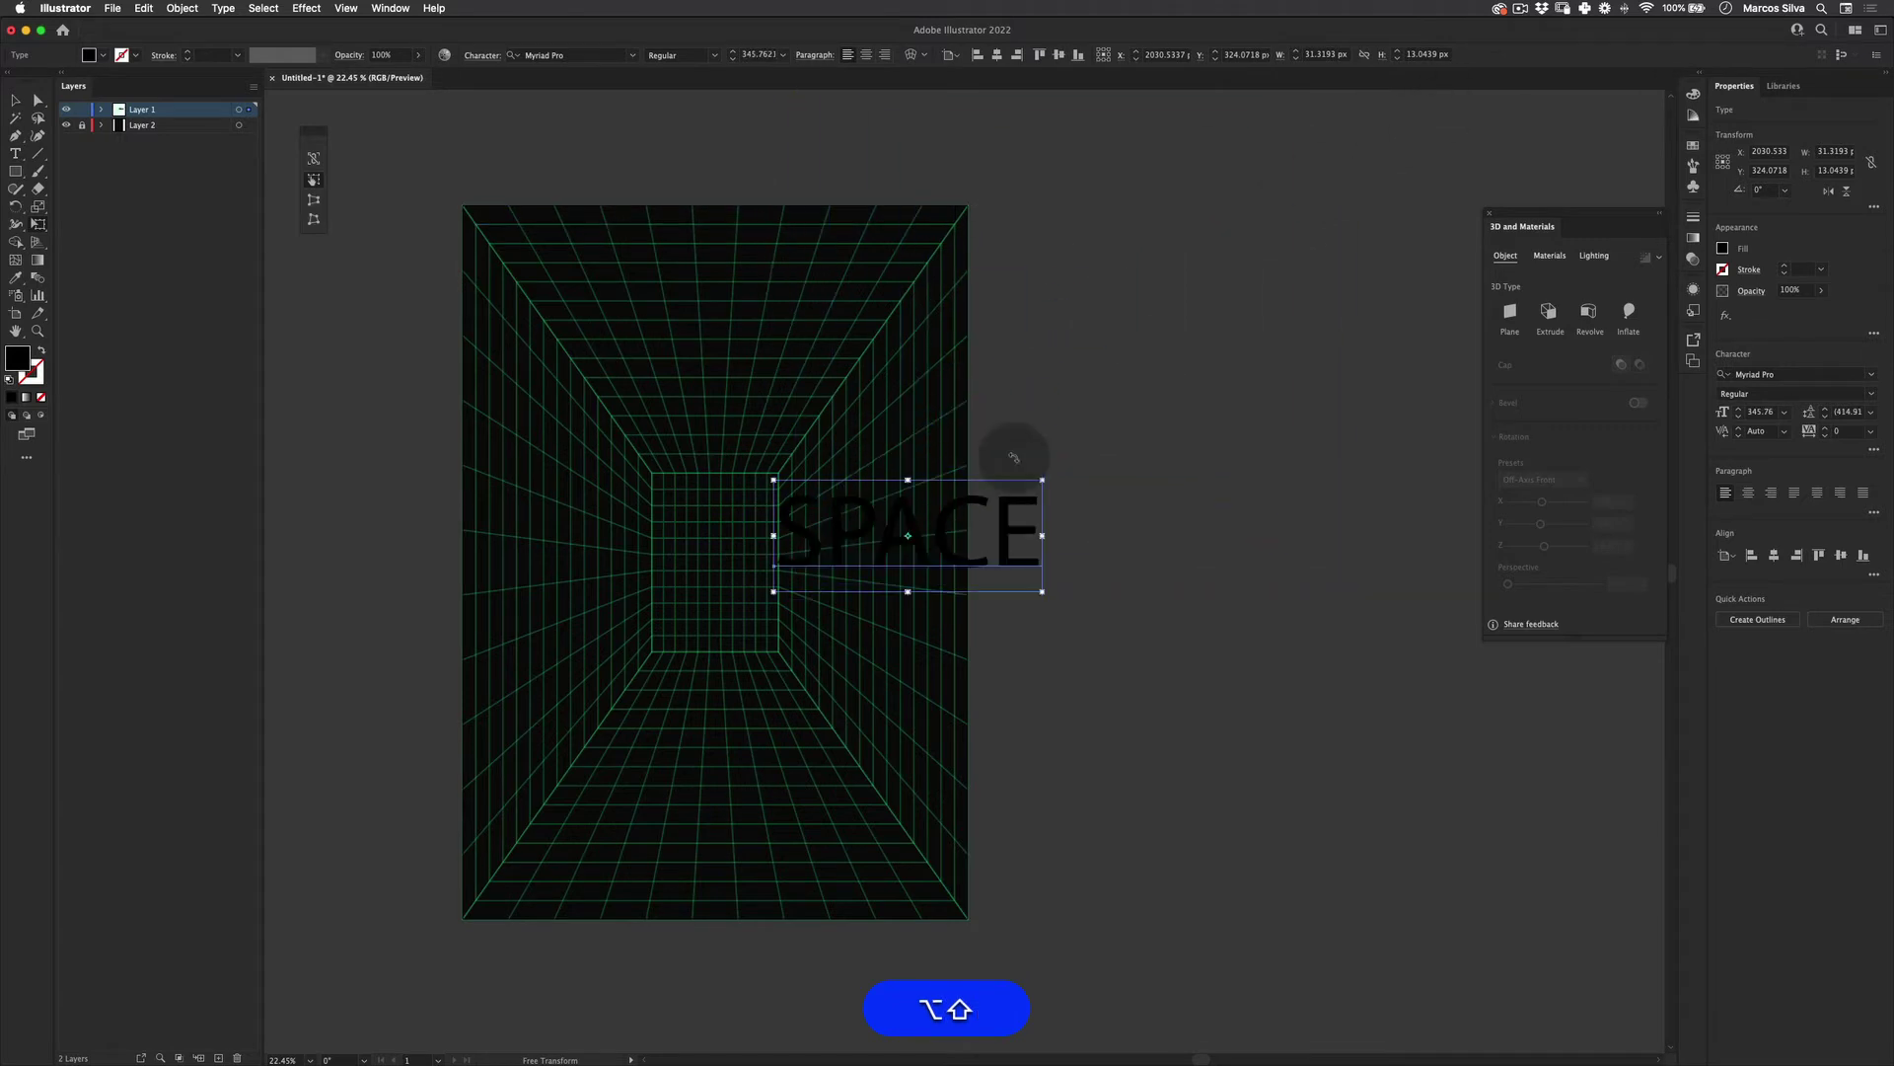
key("space")
left_click_drag(1022, 528, 1168, 461)
left_click_drag(1116, 461, 884, 466)
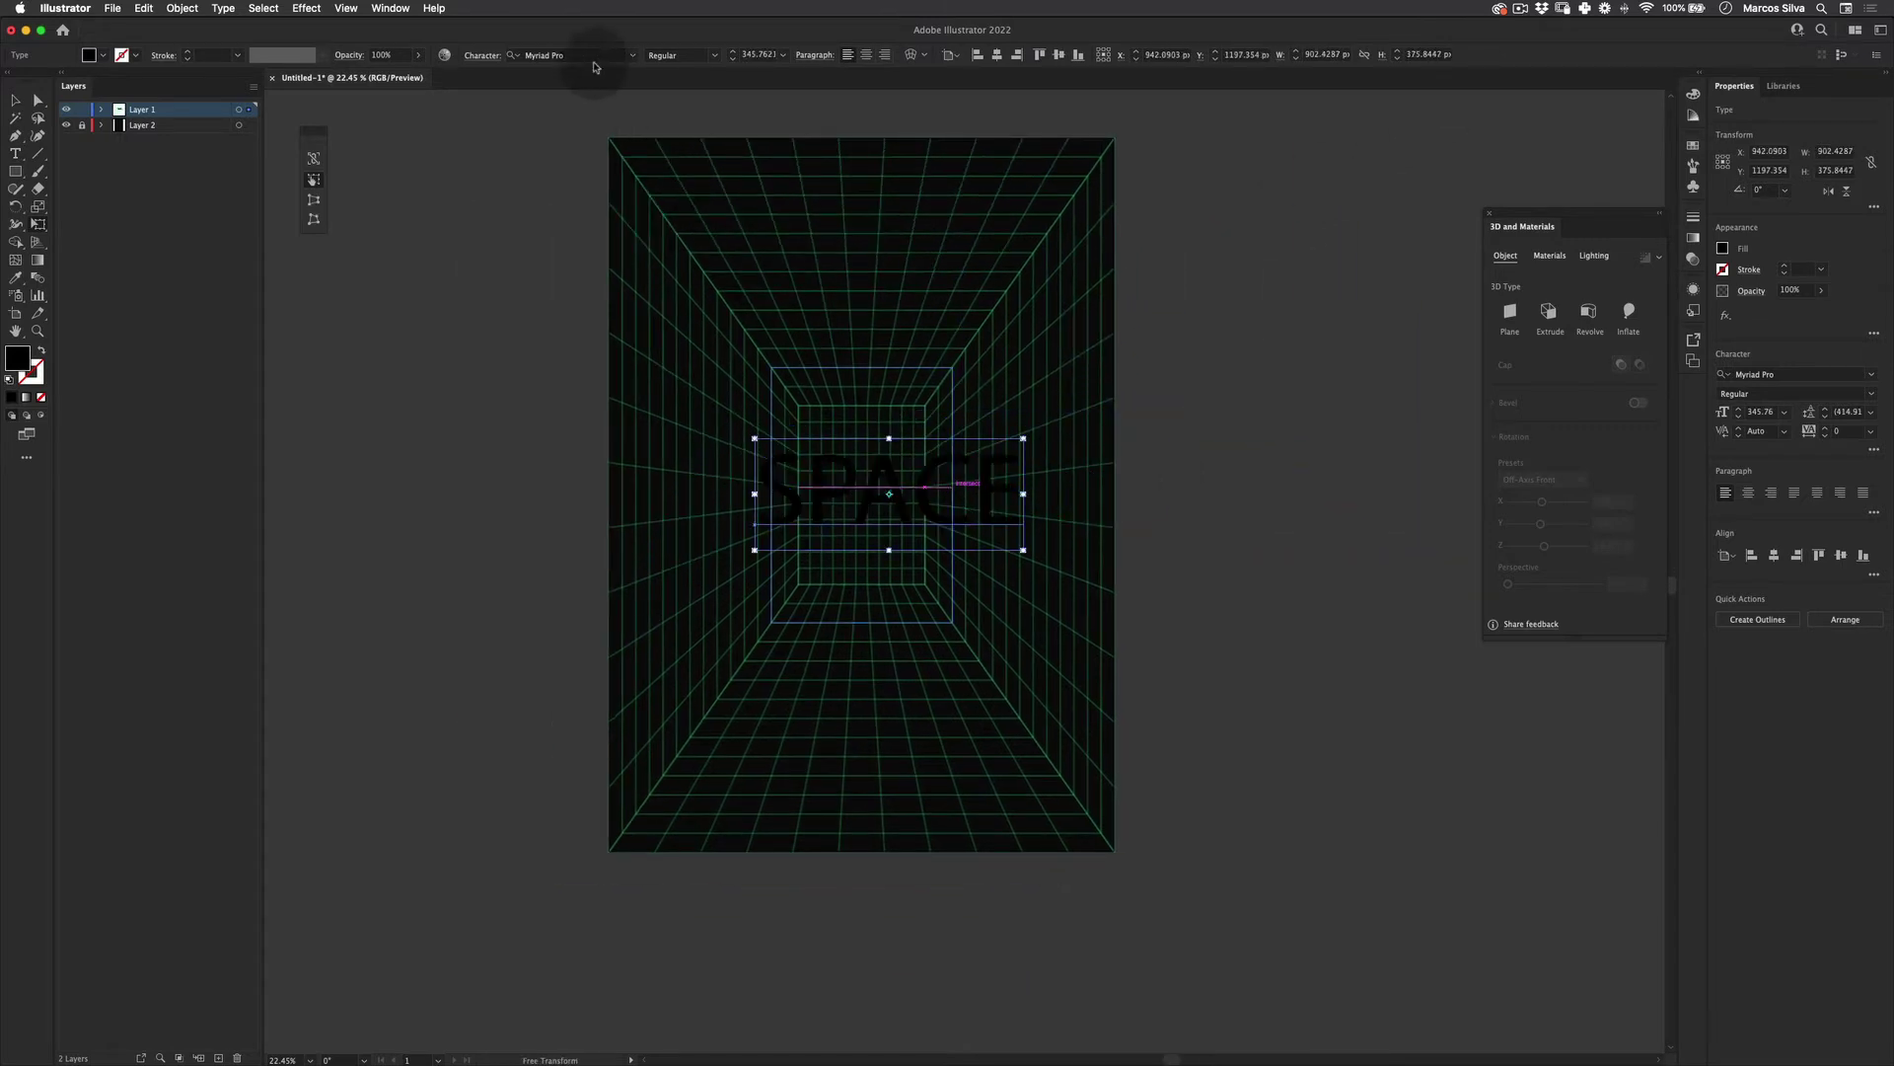
Set the SPACE text's font to Monument Extended Ultrabold
left_click(555, 55)
type("monu")
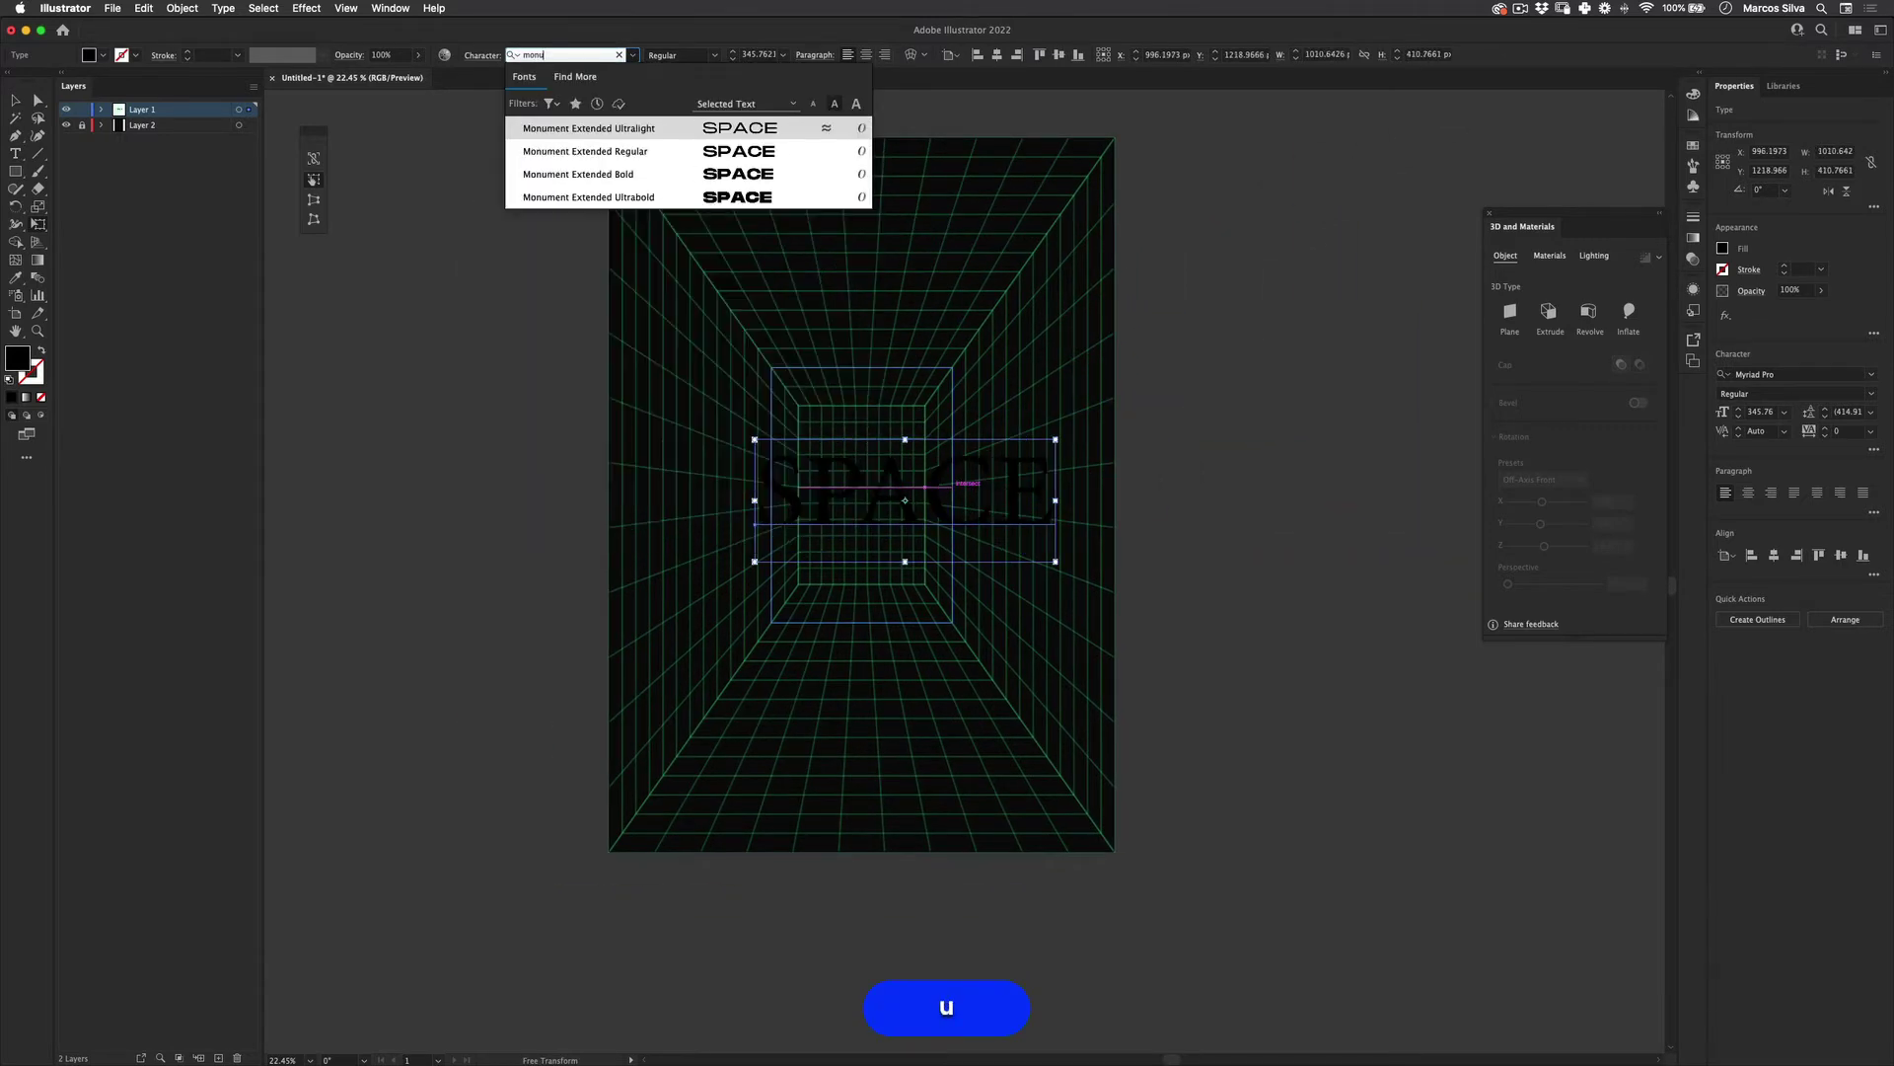
left_click(666, 195)
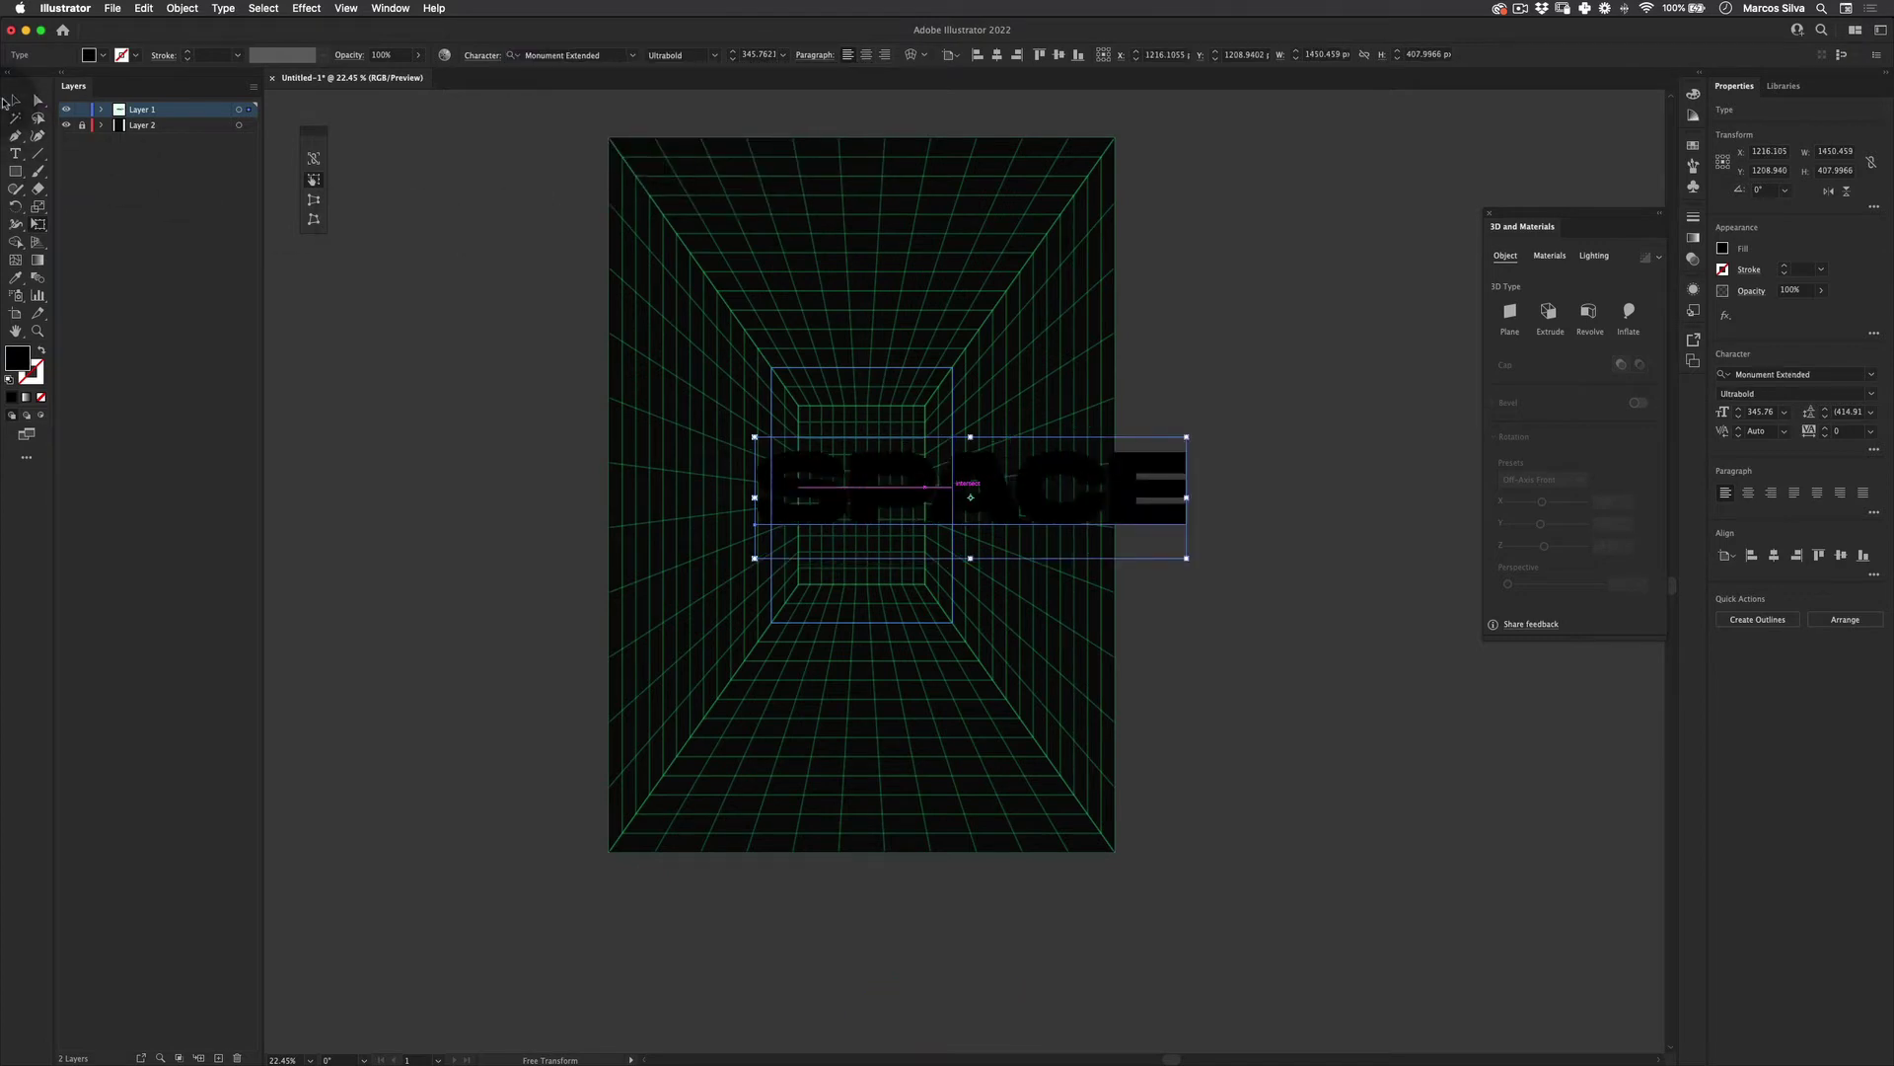
Give the SPACE text a white fill, centre it on the artboard and deselect it
left_click(328, 427)
left_click_drag(1028, 490, 752, 450)
double_click(17, 358)
left_click(1123, 461)
left_click(1226, 486)
key("v")
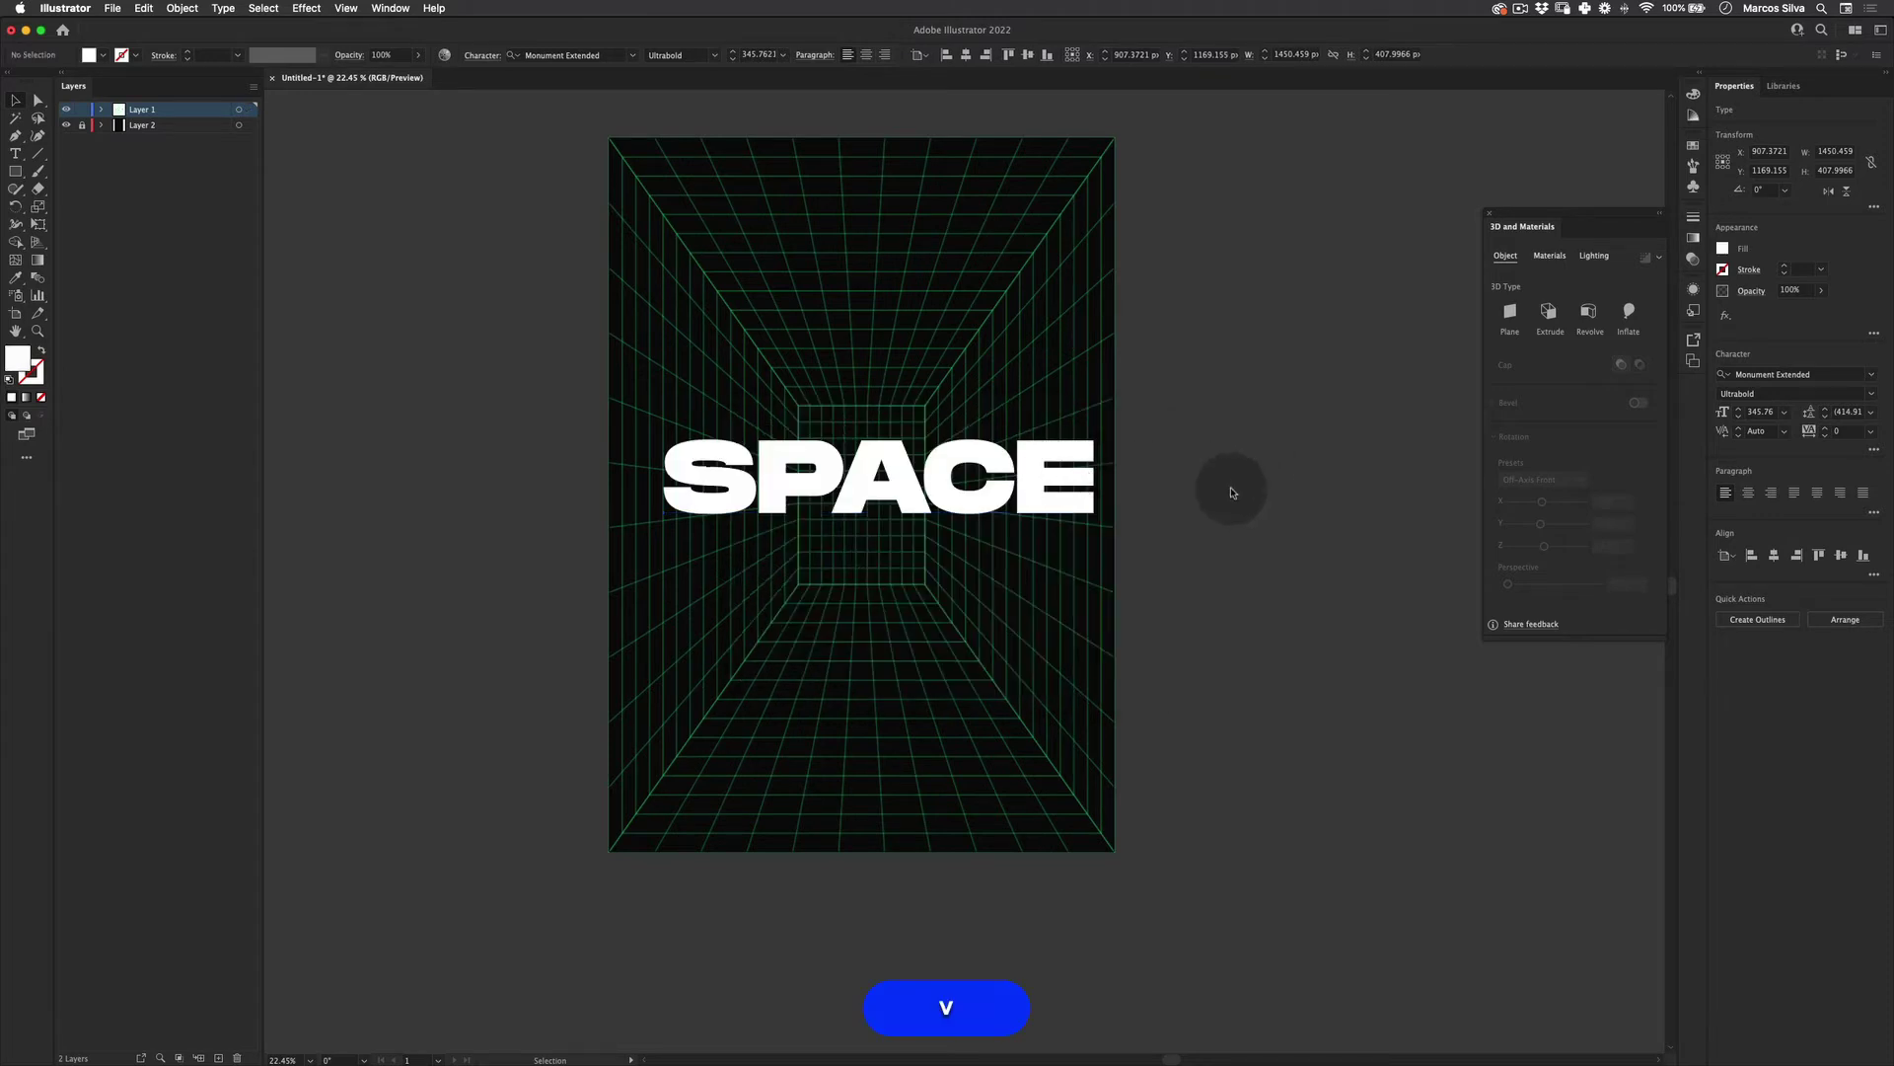
left_click_drag(1018, 476, 1011, 487)
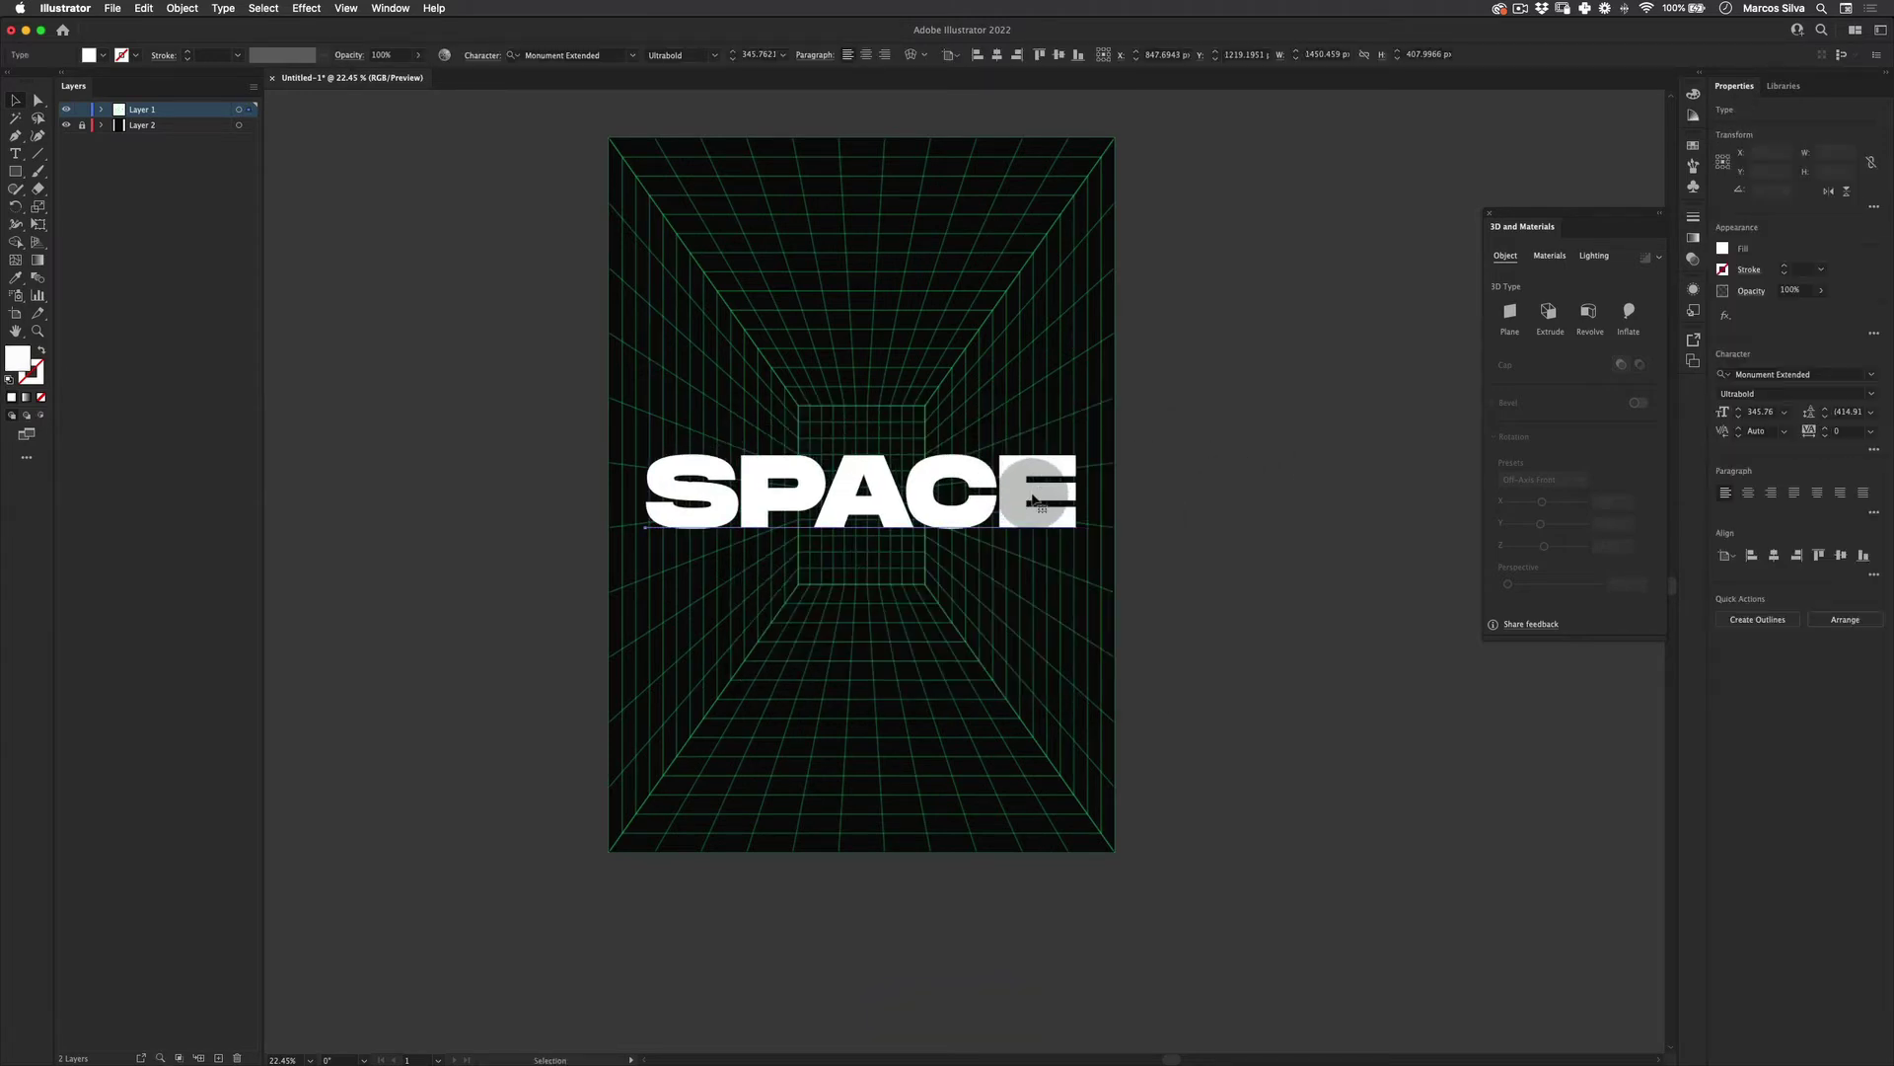
left_click(1311, 532)
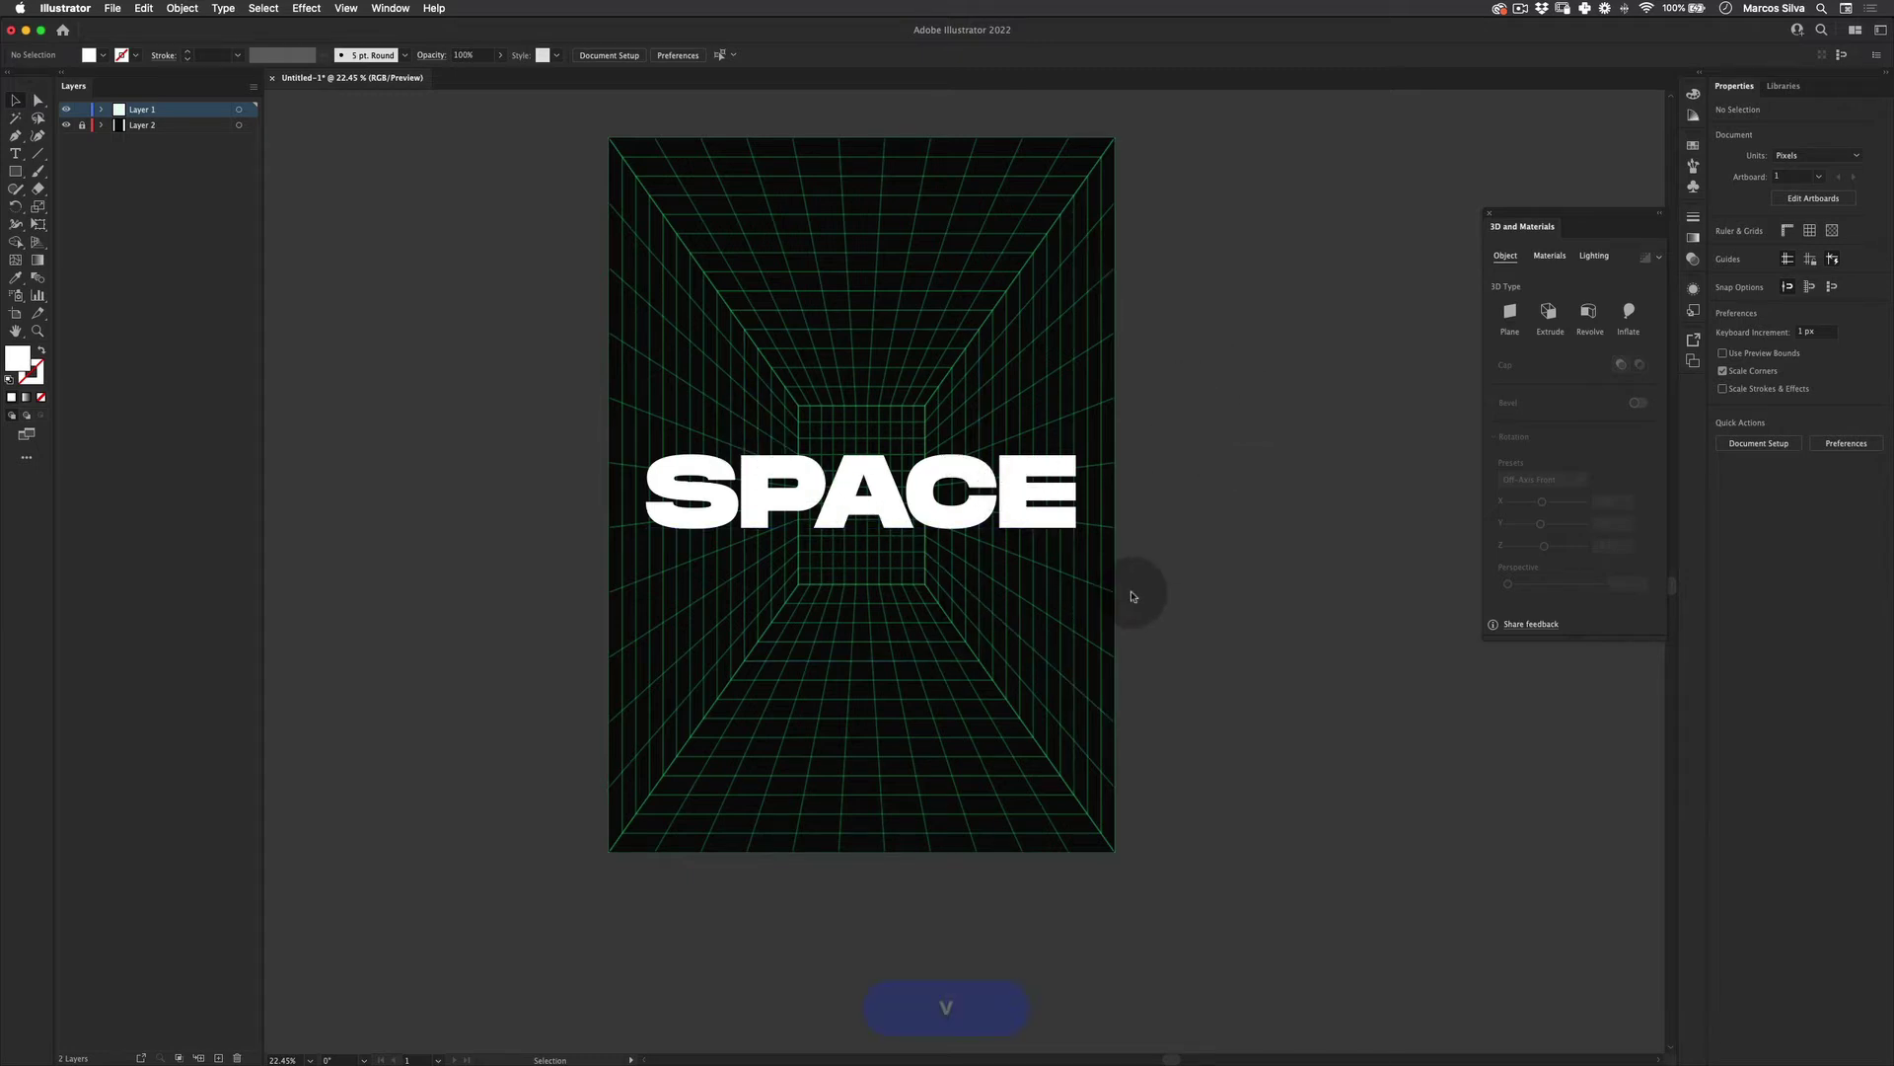
Move the SPACE text off the artboard into the empty canvas beside it
key("z")
scroll(1040, 541, "down", 2)
scroll(1046, 555, "up", 2)
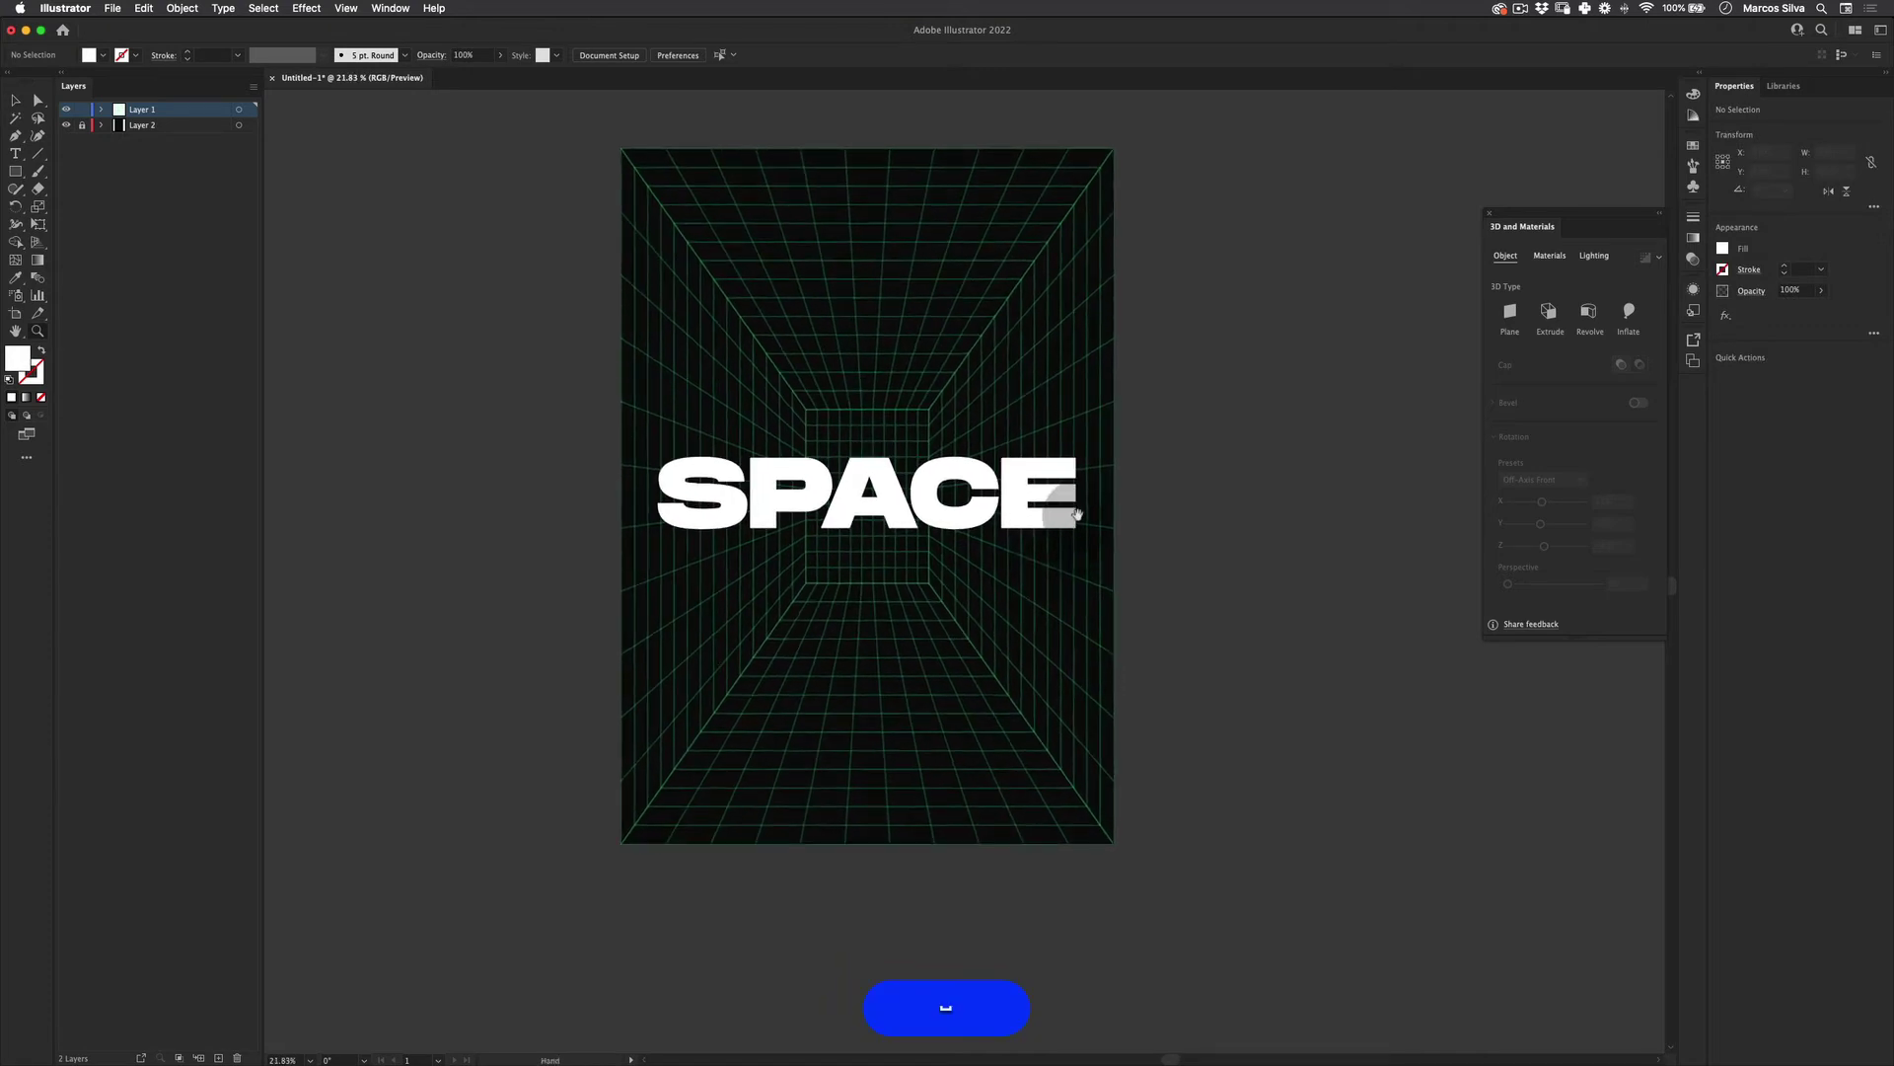
scroll(724, 474, "right", 3)
key("v")
left_click_drag(724, 474, 1165, 431)
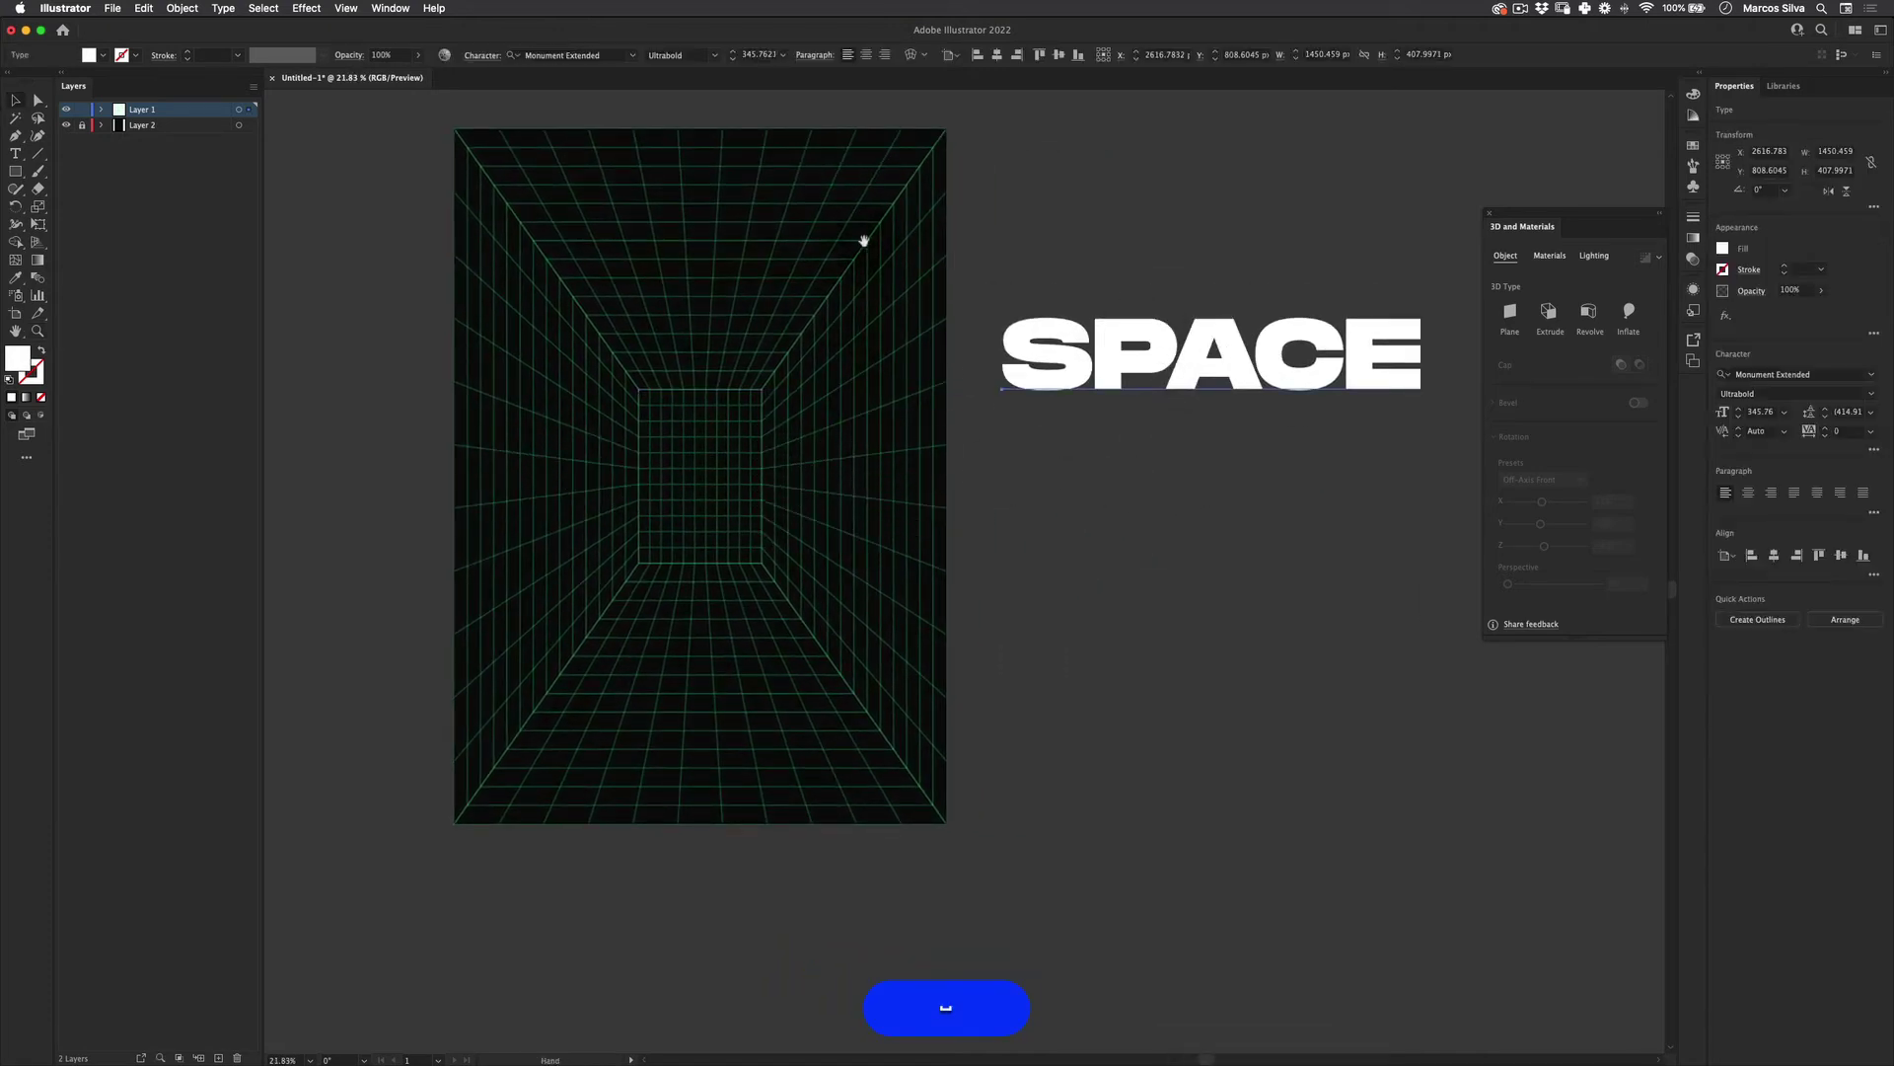
scroll(987, 435, "right", 3)
left_click_drag(989, 378, 1013, 393)
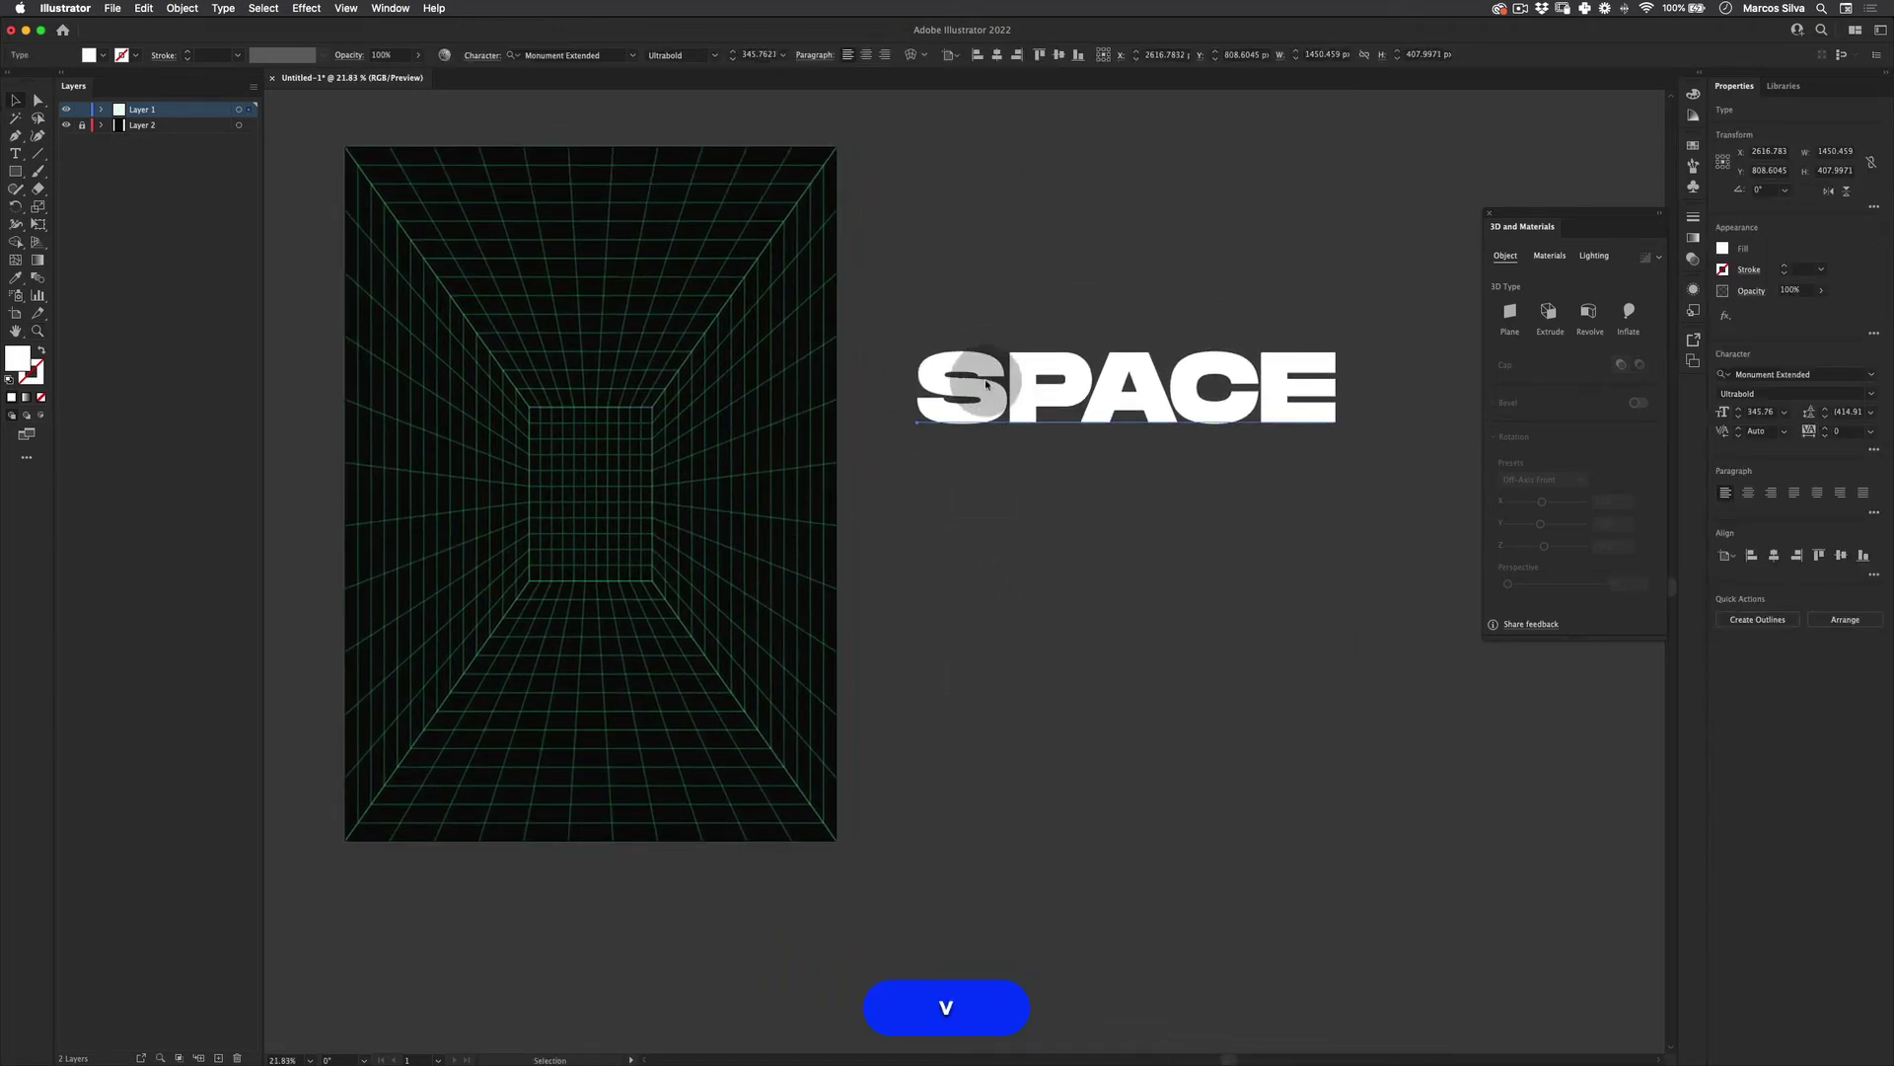
Convert the SPACE text to outlines and ungroup it into separate letters
right_click(1086, 377)
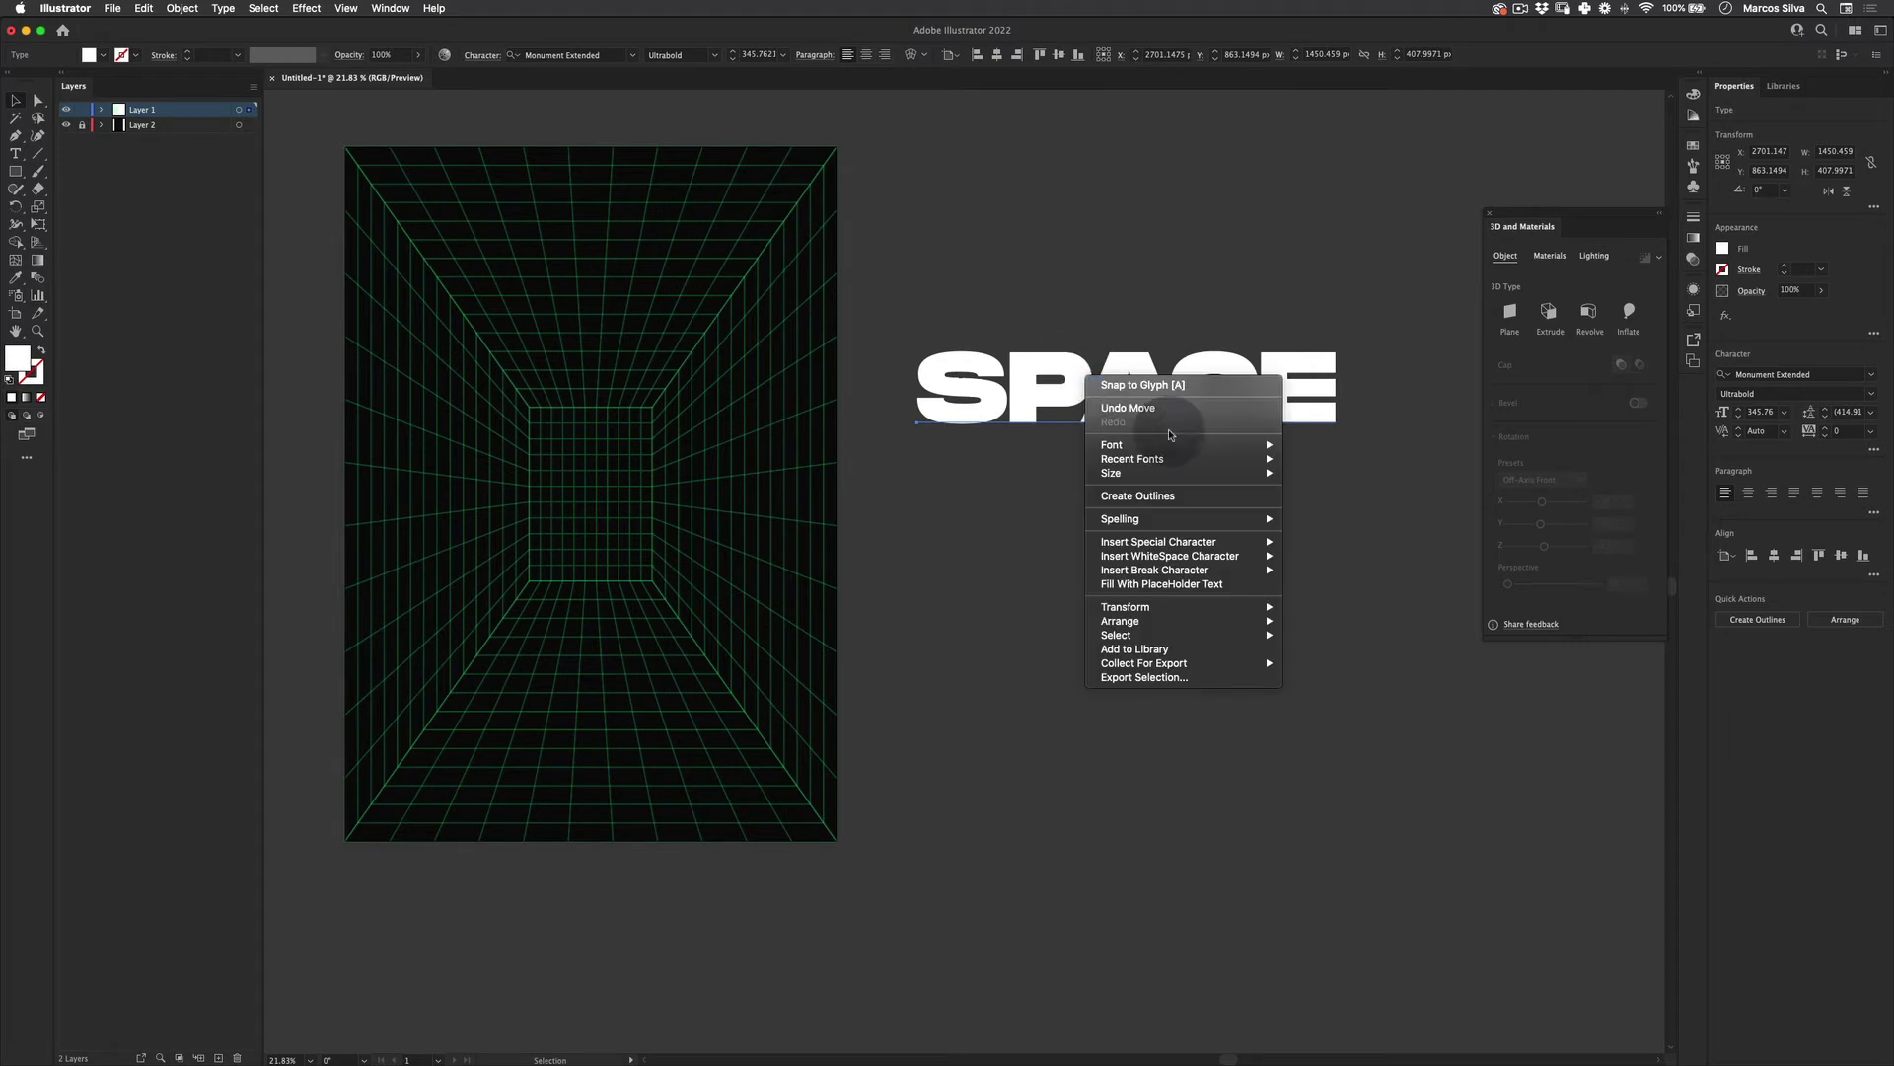
left_click(1176, 496)
left_click(1133, 512)
right_click(1016, 365)
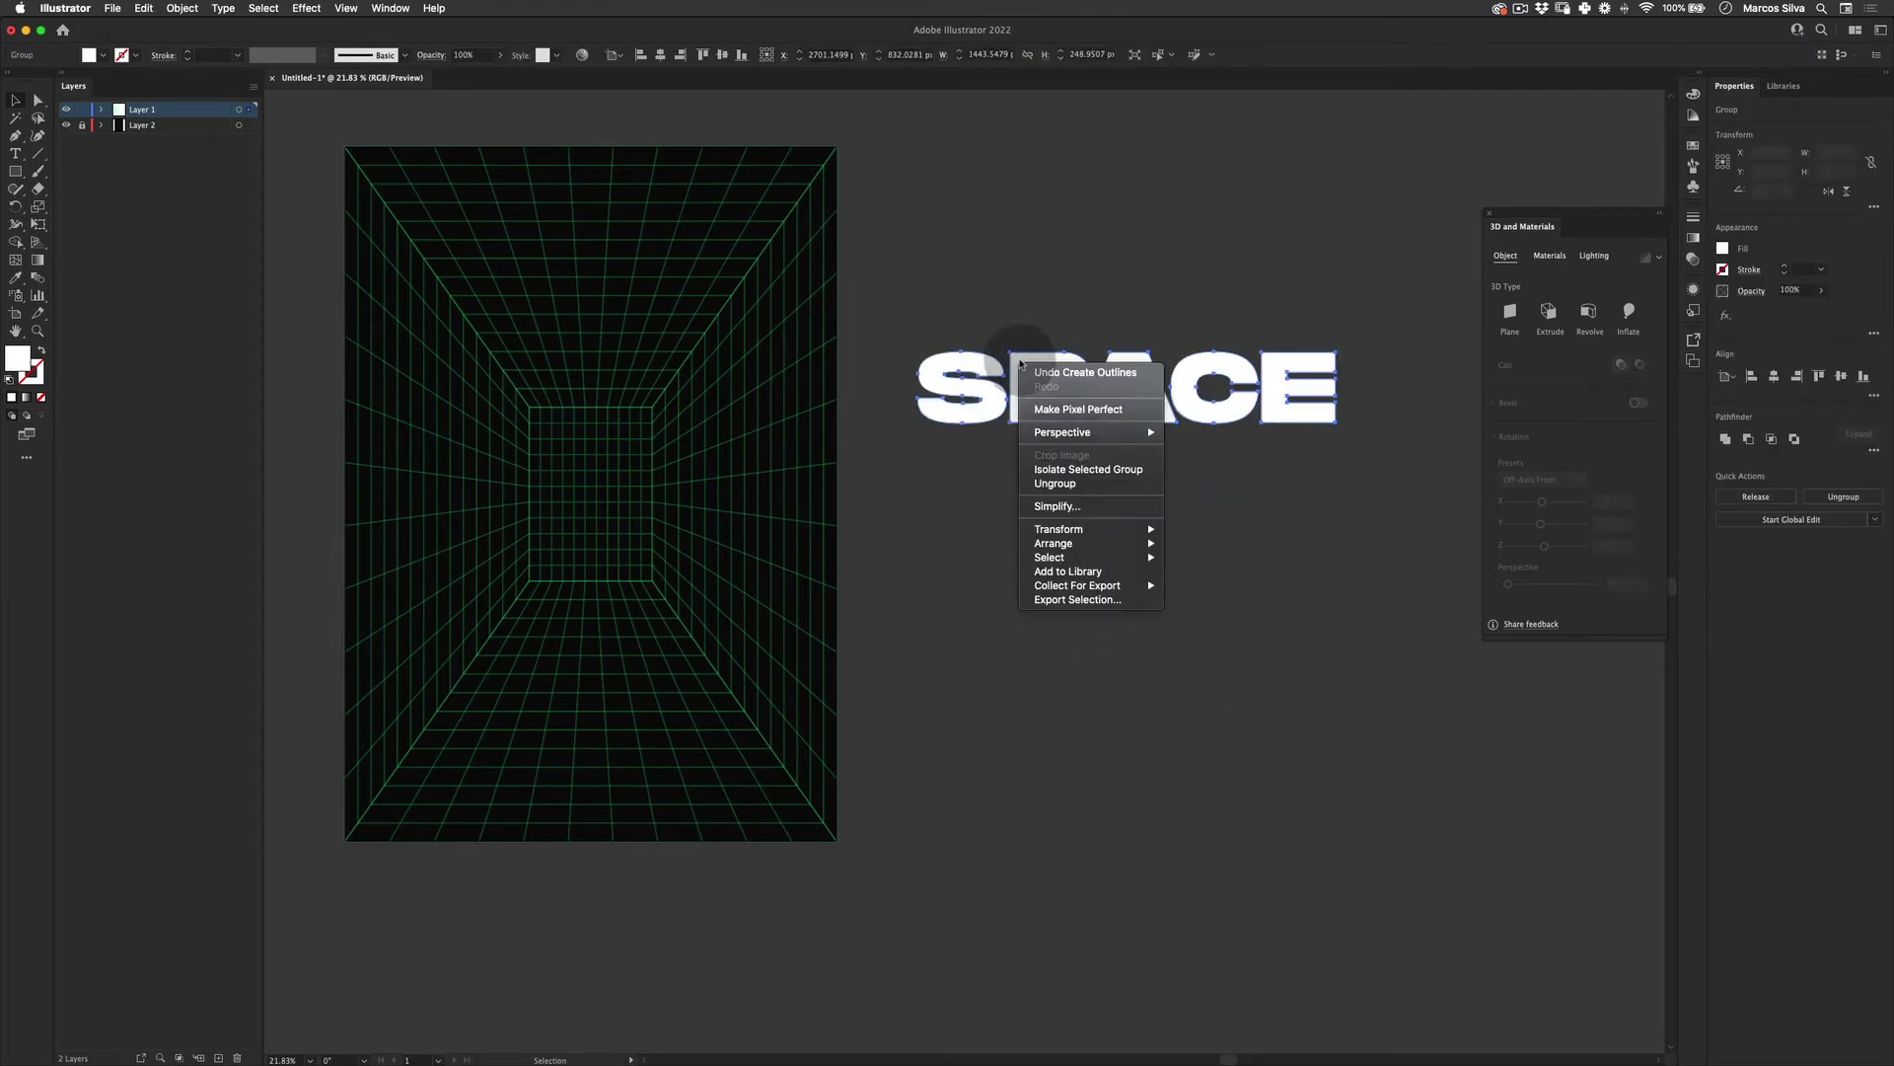
left_click(1046, 479)
scroll(1024, 624, "up", 5)
scroll(1024, 623, "left", 3)
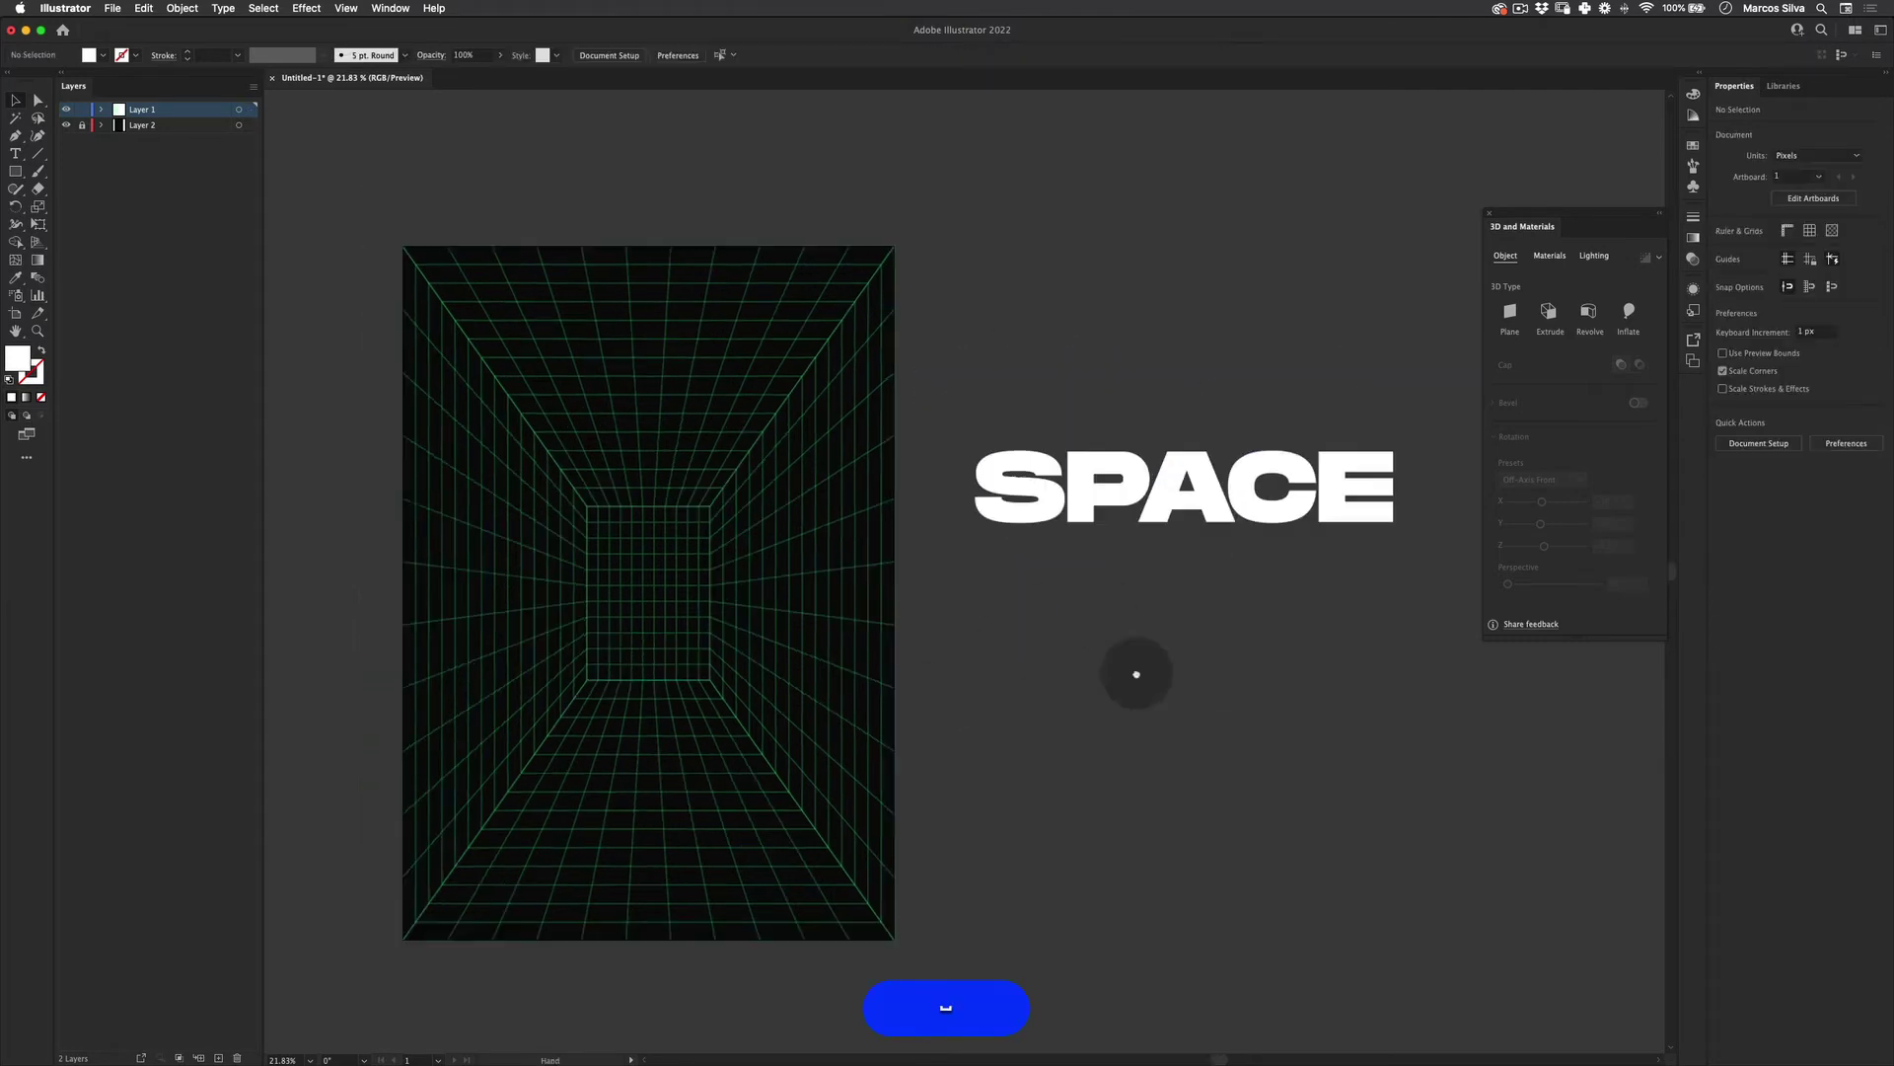
Spread the letters S, P, A, C and E apart on the canvas beside the artboard
left_click_drag(1092, 607, 1041, 400)
left_click_drag(1197, 554, 1197, 448)
left_click_drag(1253, 577, 1303, 464)
left_click_drag(1379, 594, 1352, 668)
key("space")
left_click_drag(1093, 574, 985, 505)
left_click_drag(898, 214, 903, 475)
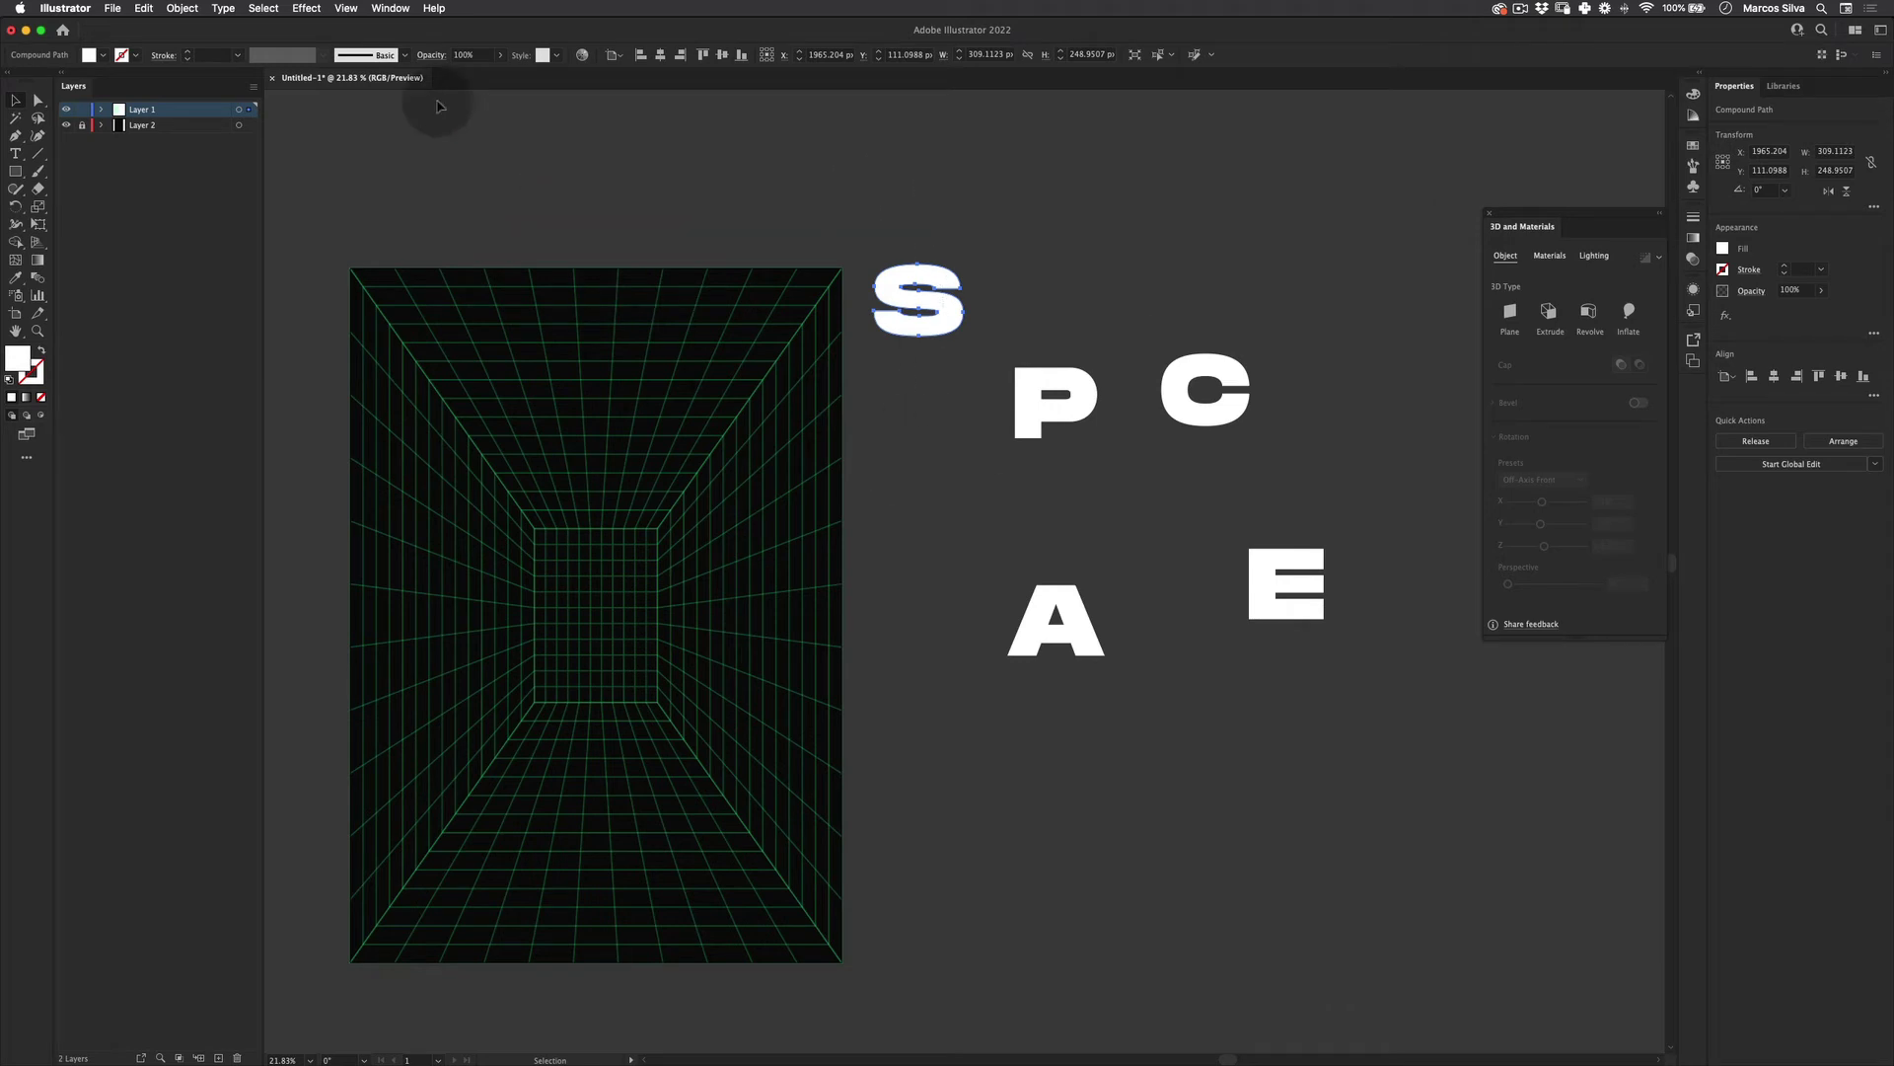
Apply the classic 3D Extrude & Bevel effect to the S with rotation 40°, -29°, 10° and an extrude depth of 150 pt
left_click(306, 8)
mouse_move(394, 100)
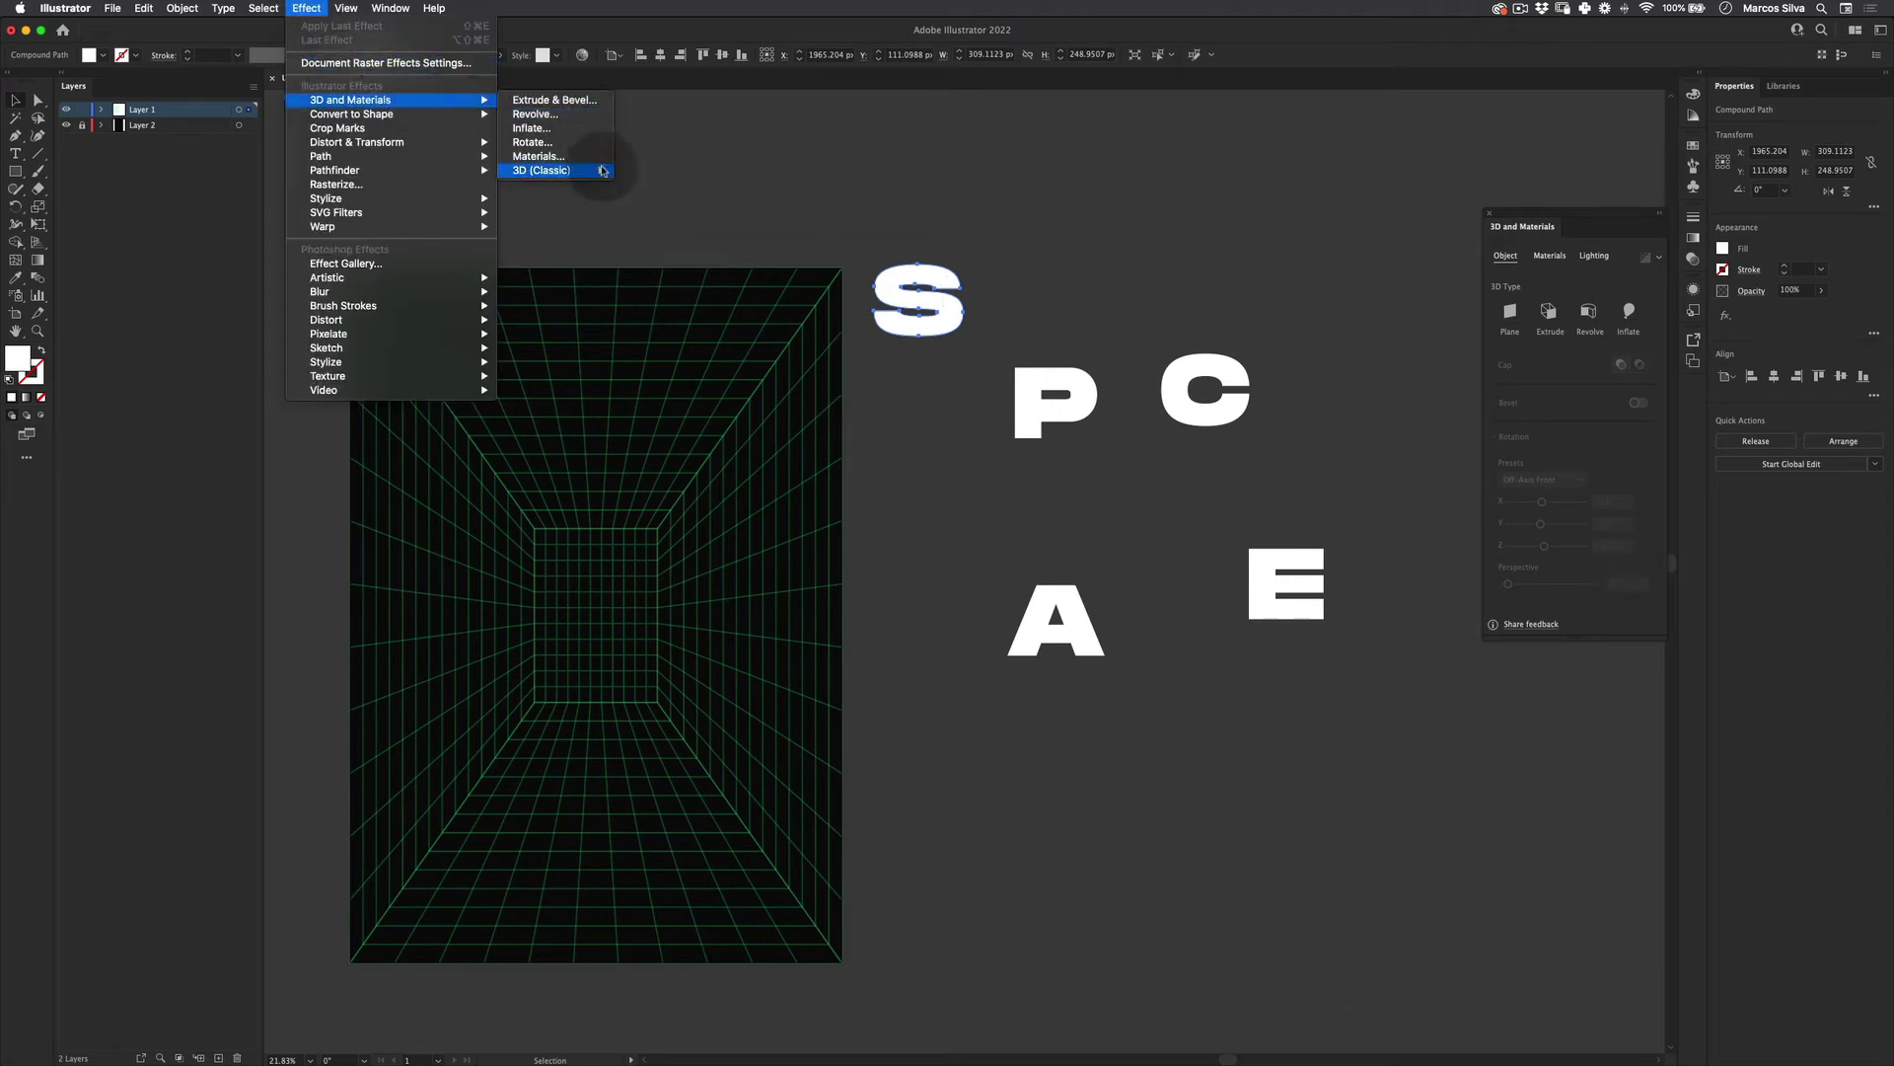
left_click(638, 170)
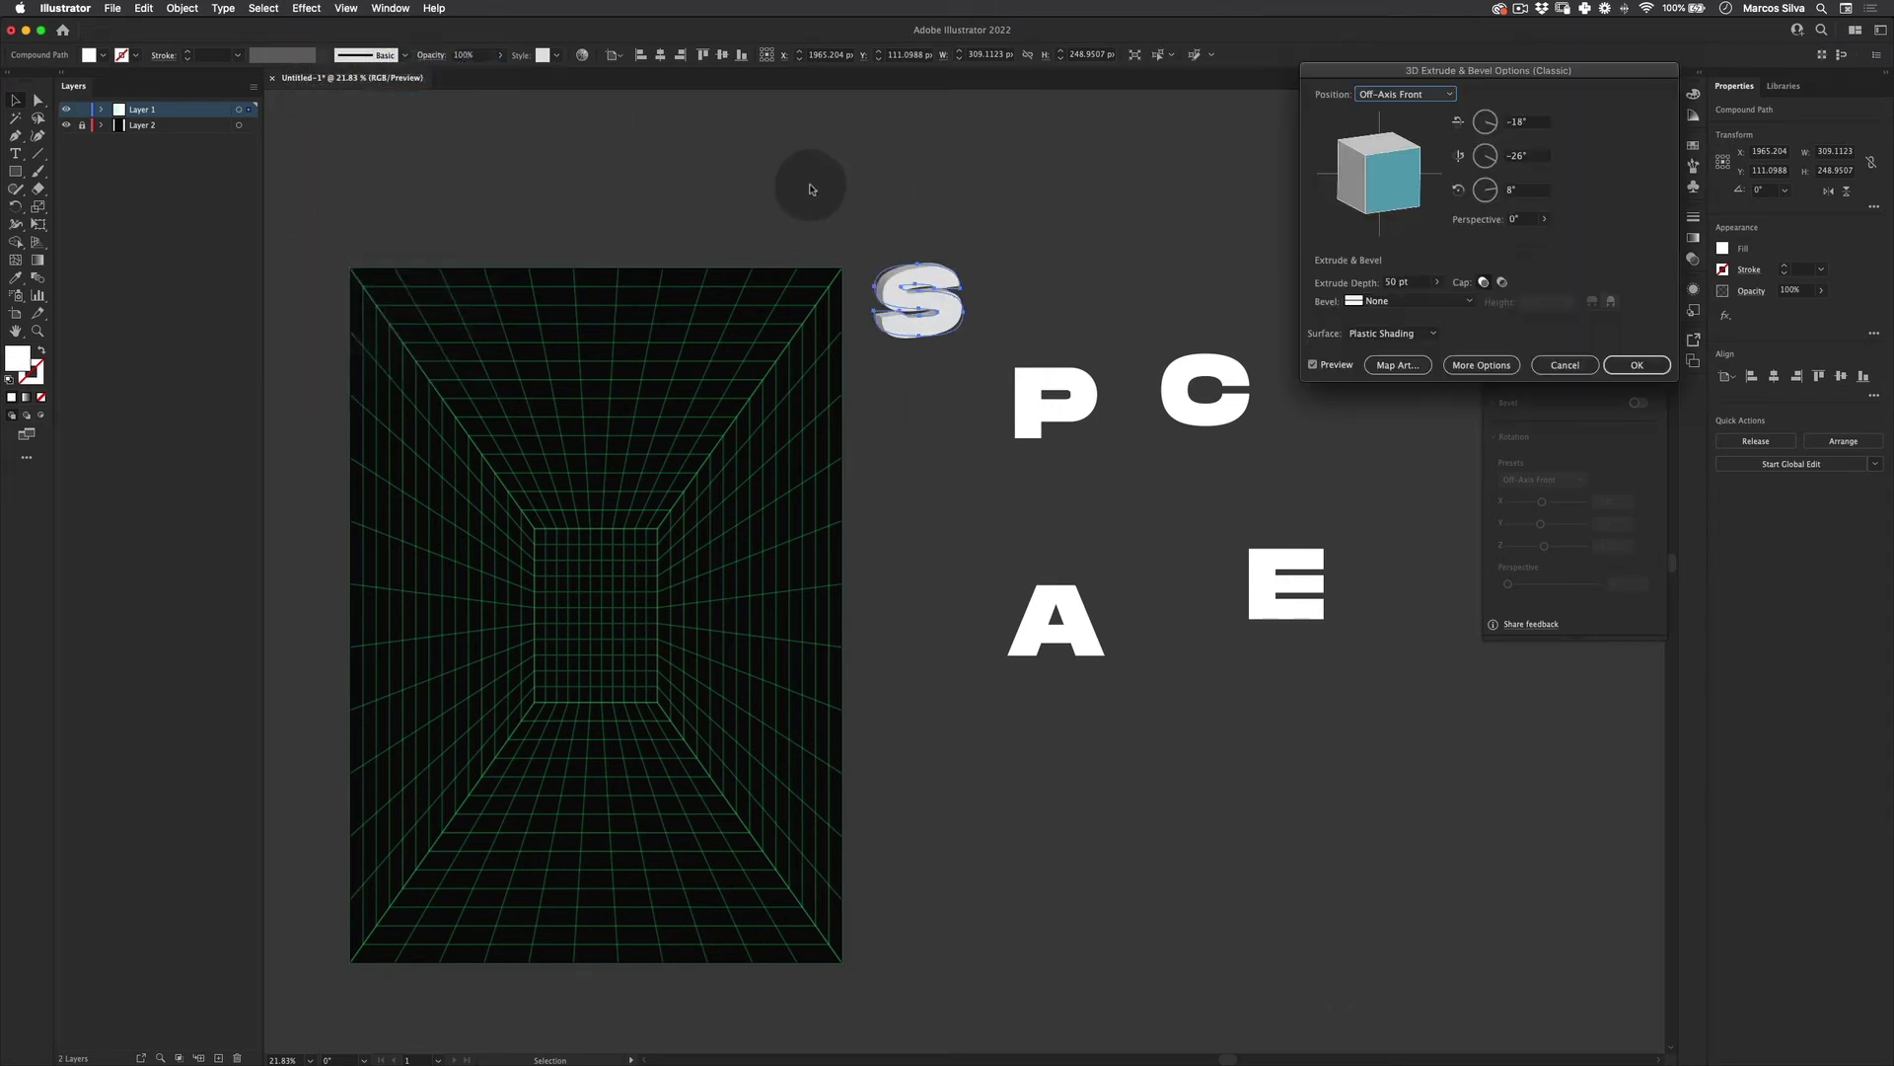
left_click_drag(1403, 141, 1416, 326)
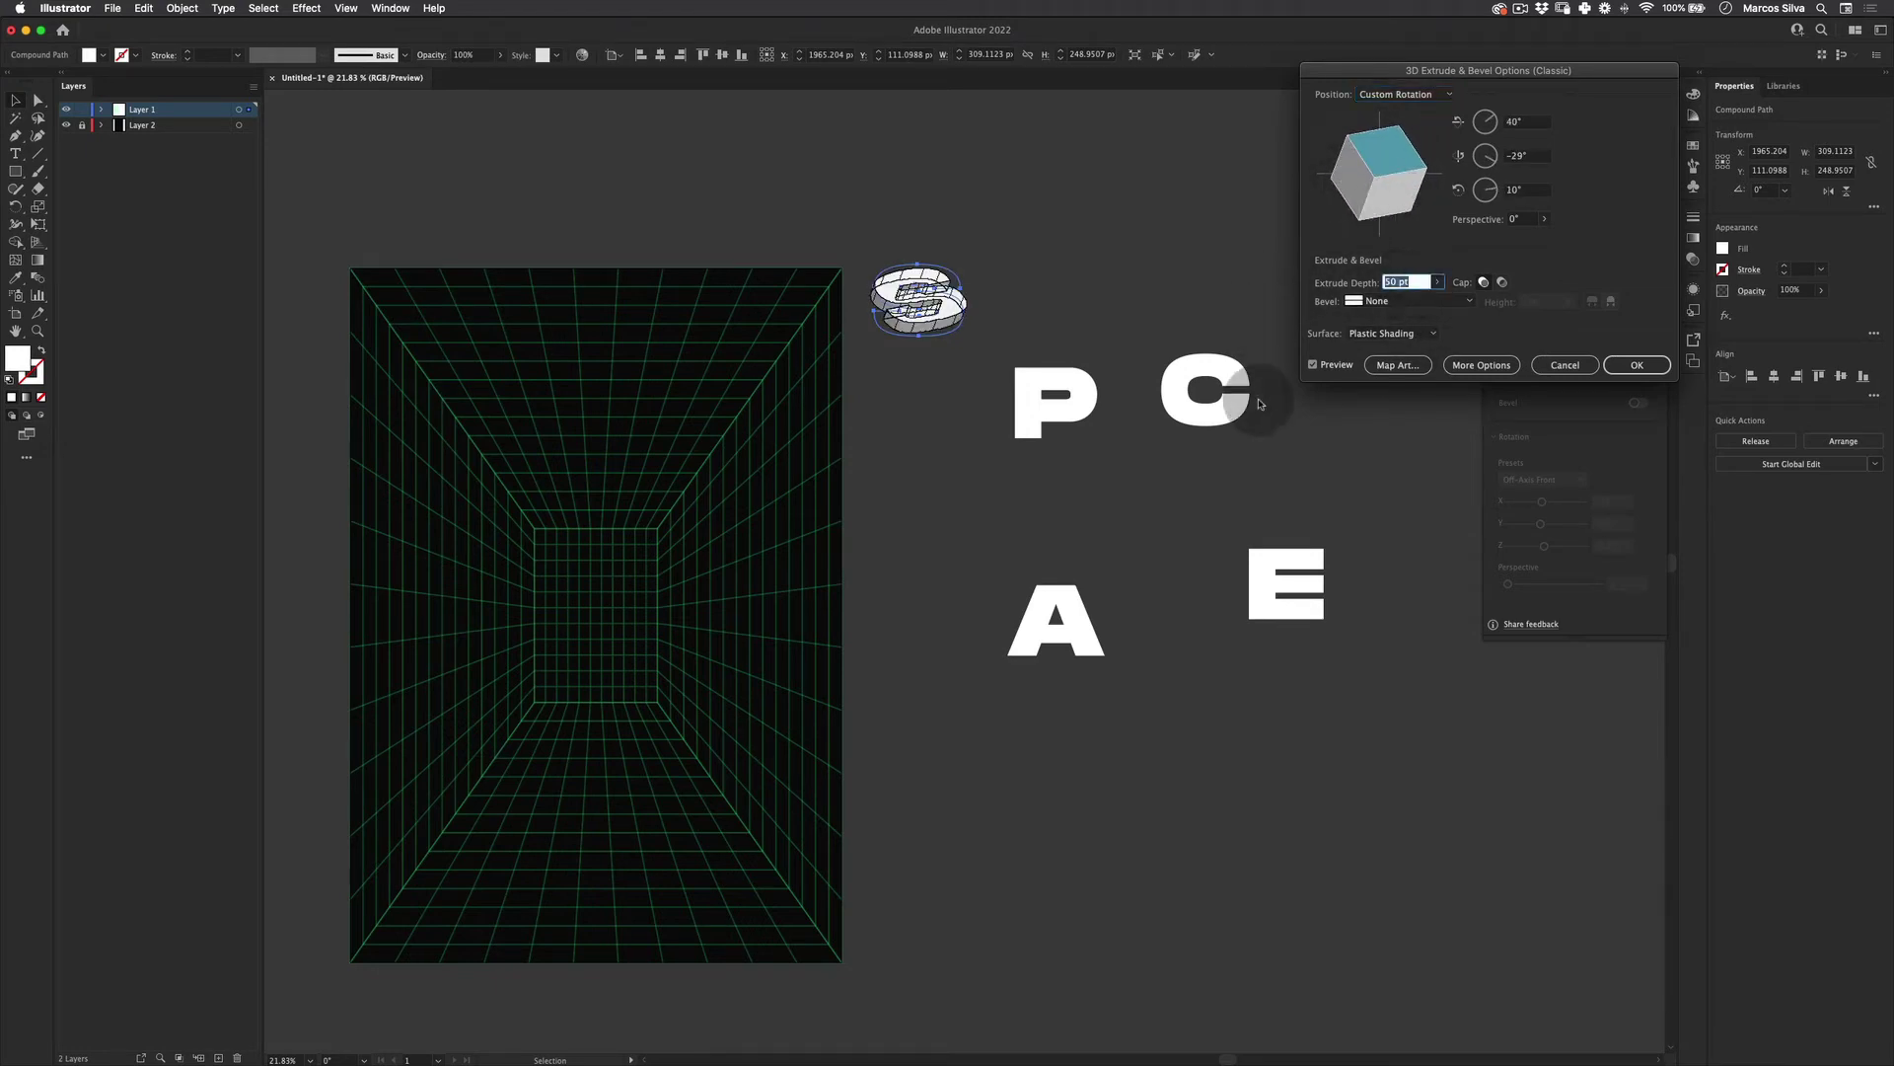
key("Tab")
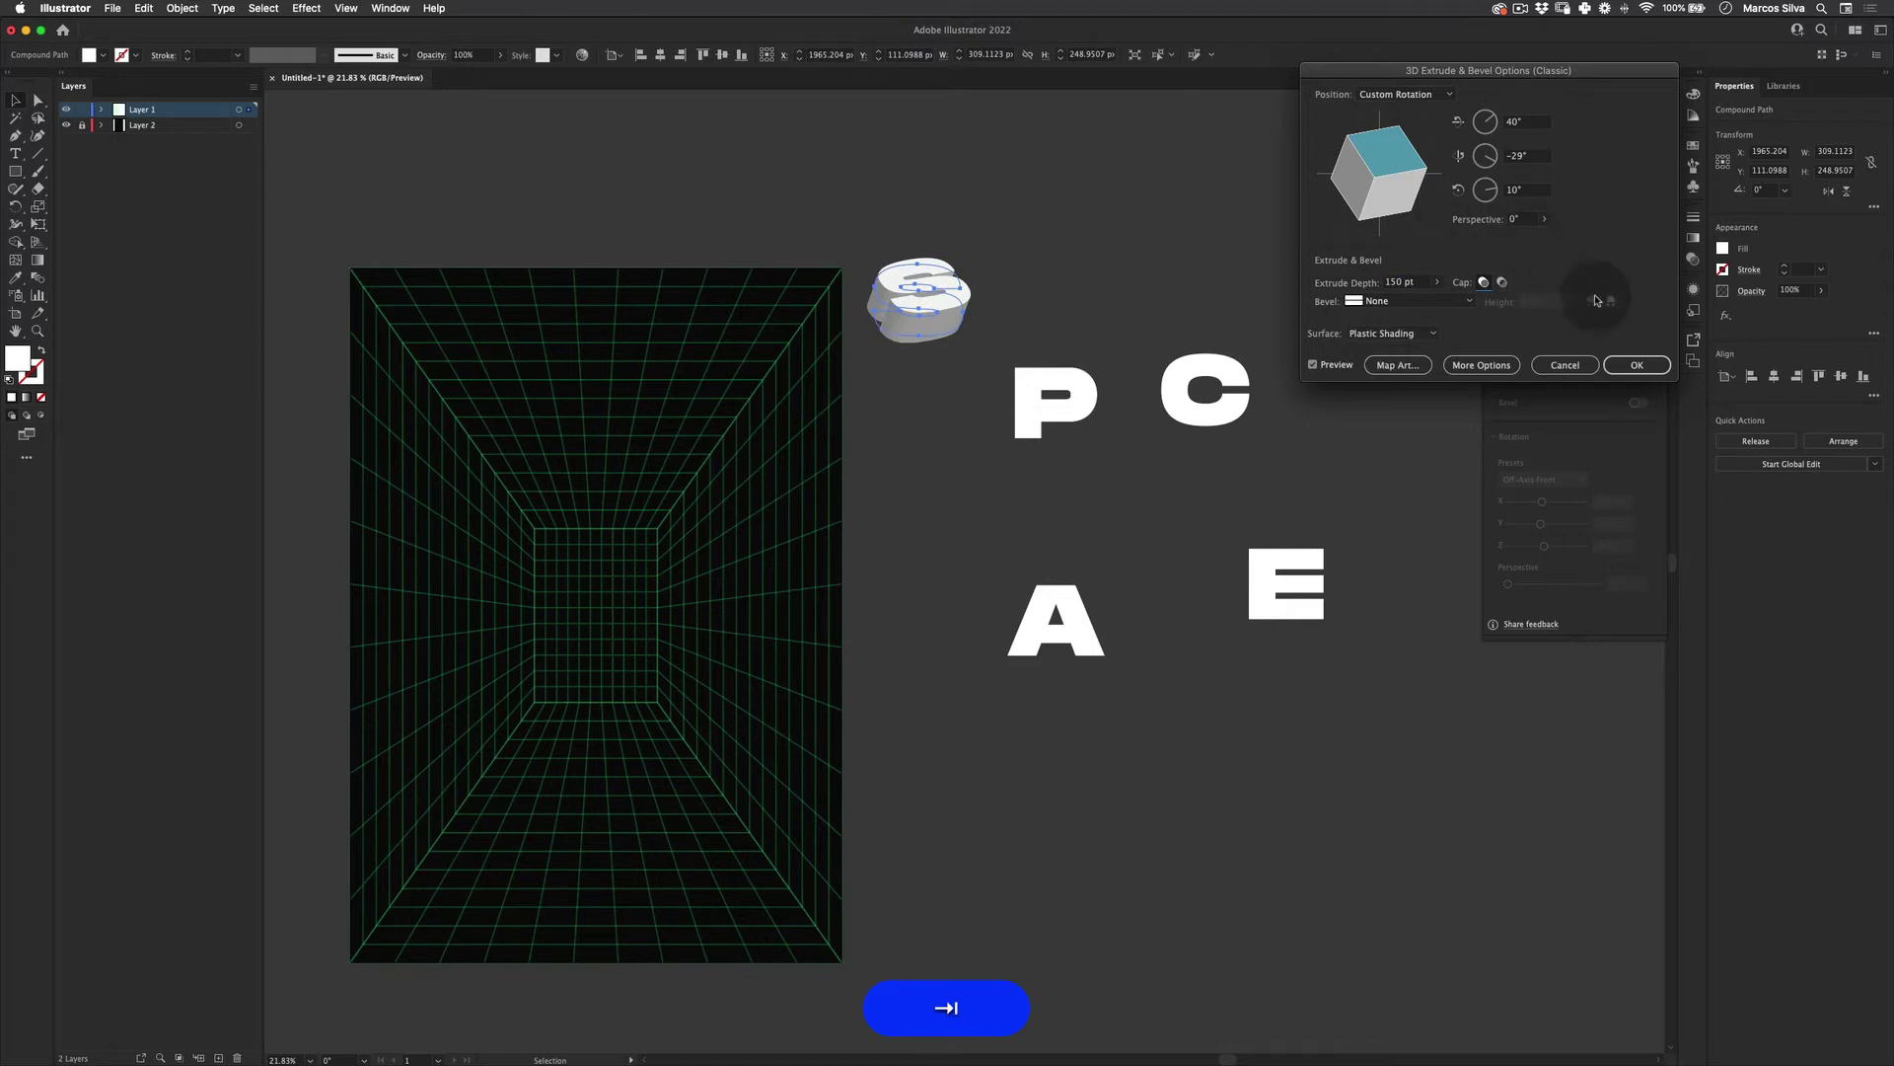
left_click(1634, 362)
Apply classic Extrude & Bevel to the P, rotated -23°, 35°, -54° with 150 pt depth, and move it beside the S
scroll(1126, 451, "up", 2)
key("v")
left_click_drag(1069, 239, 950, 493)
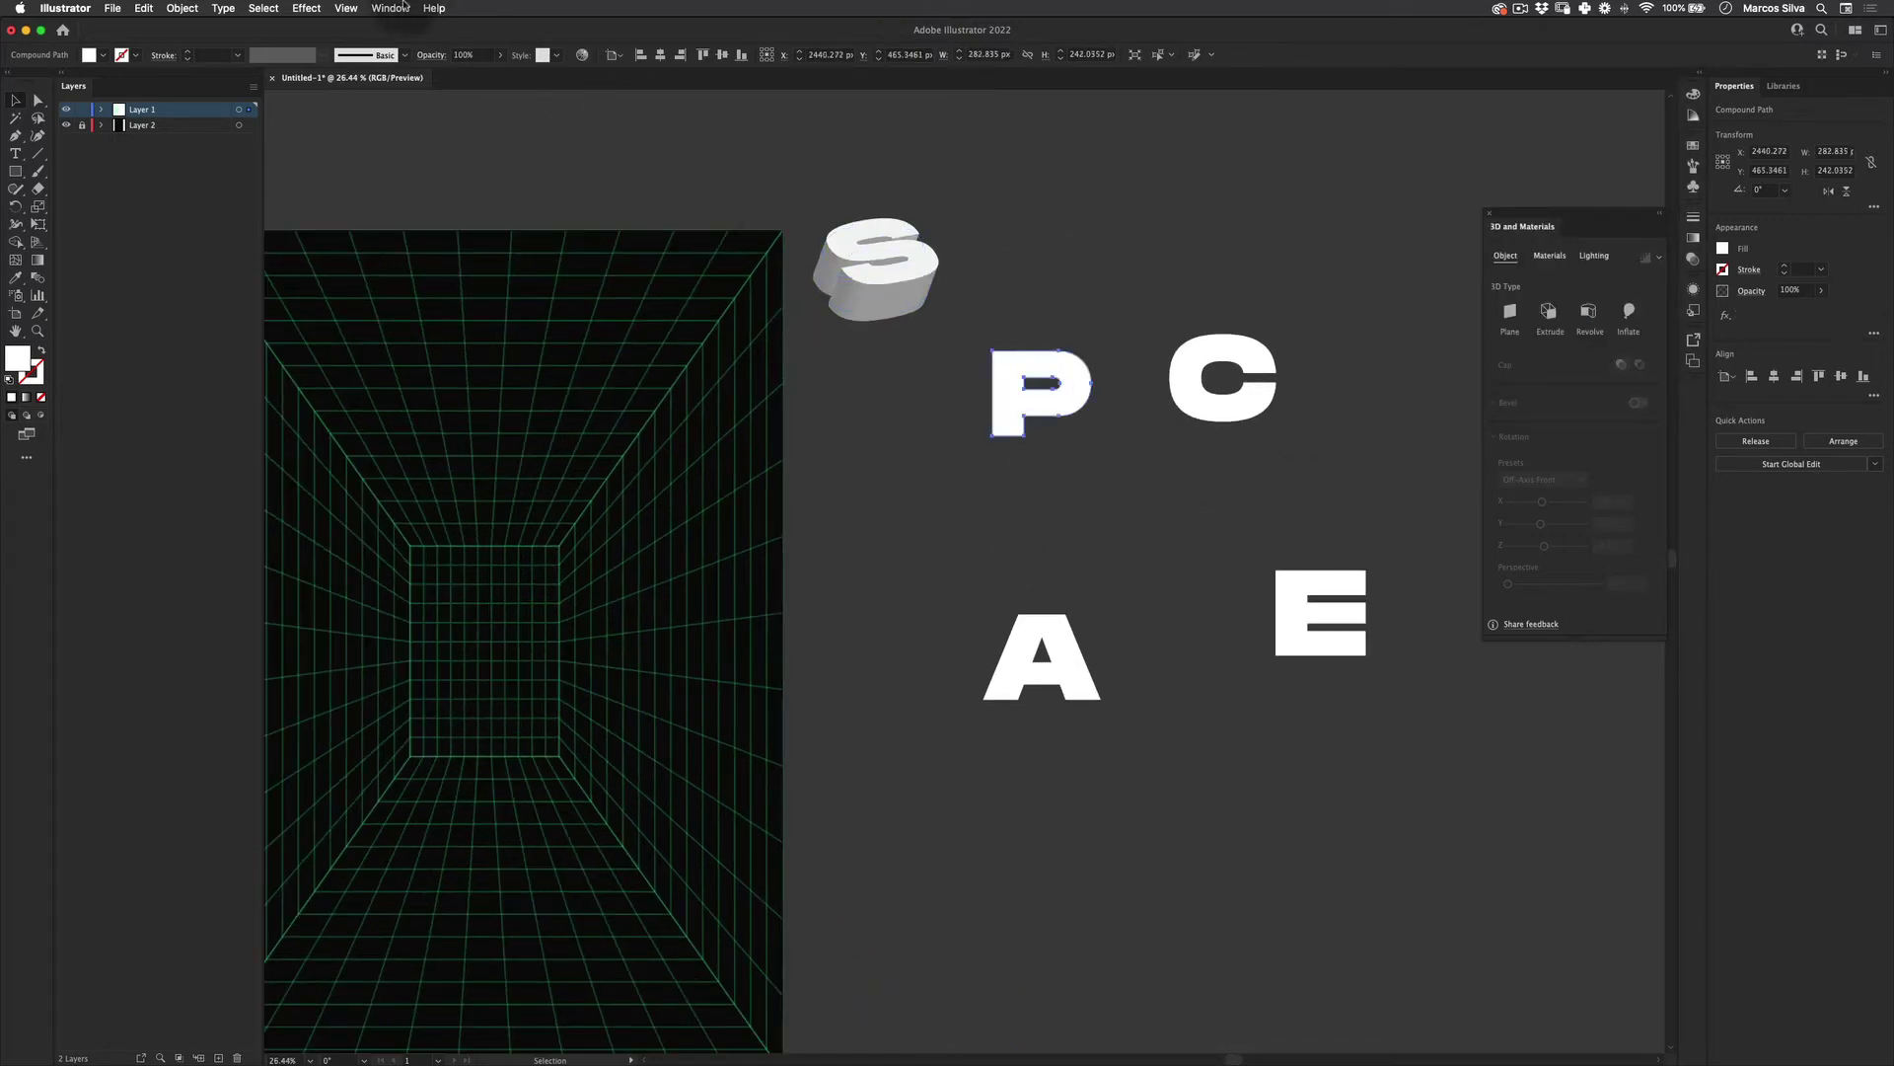
left_click(306, 8)
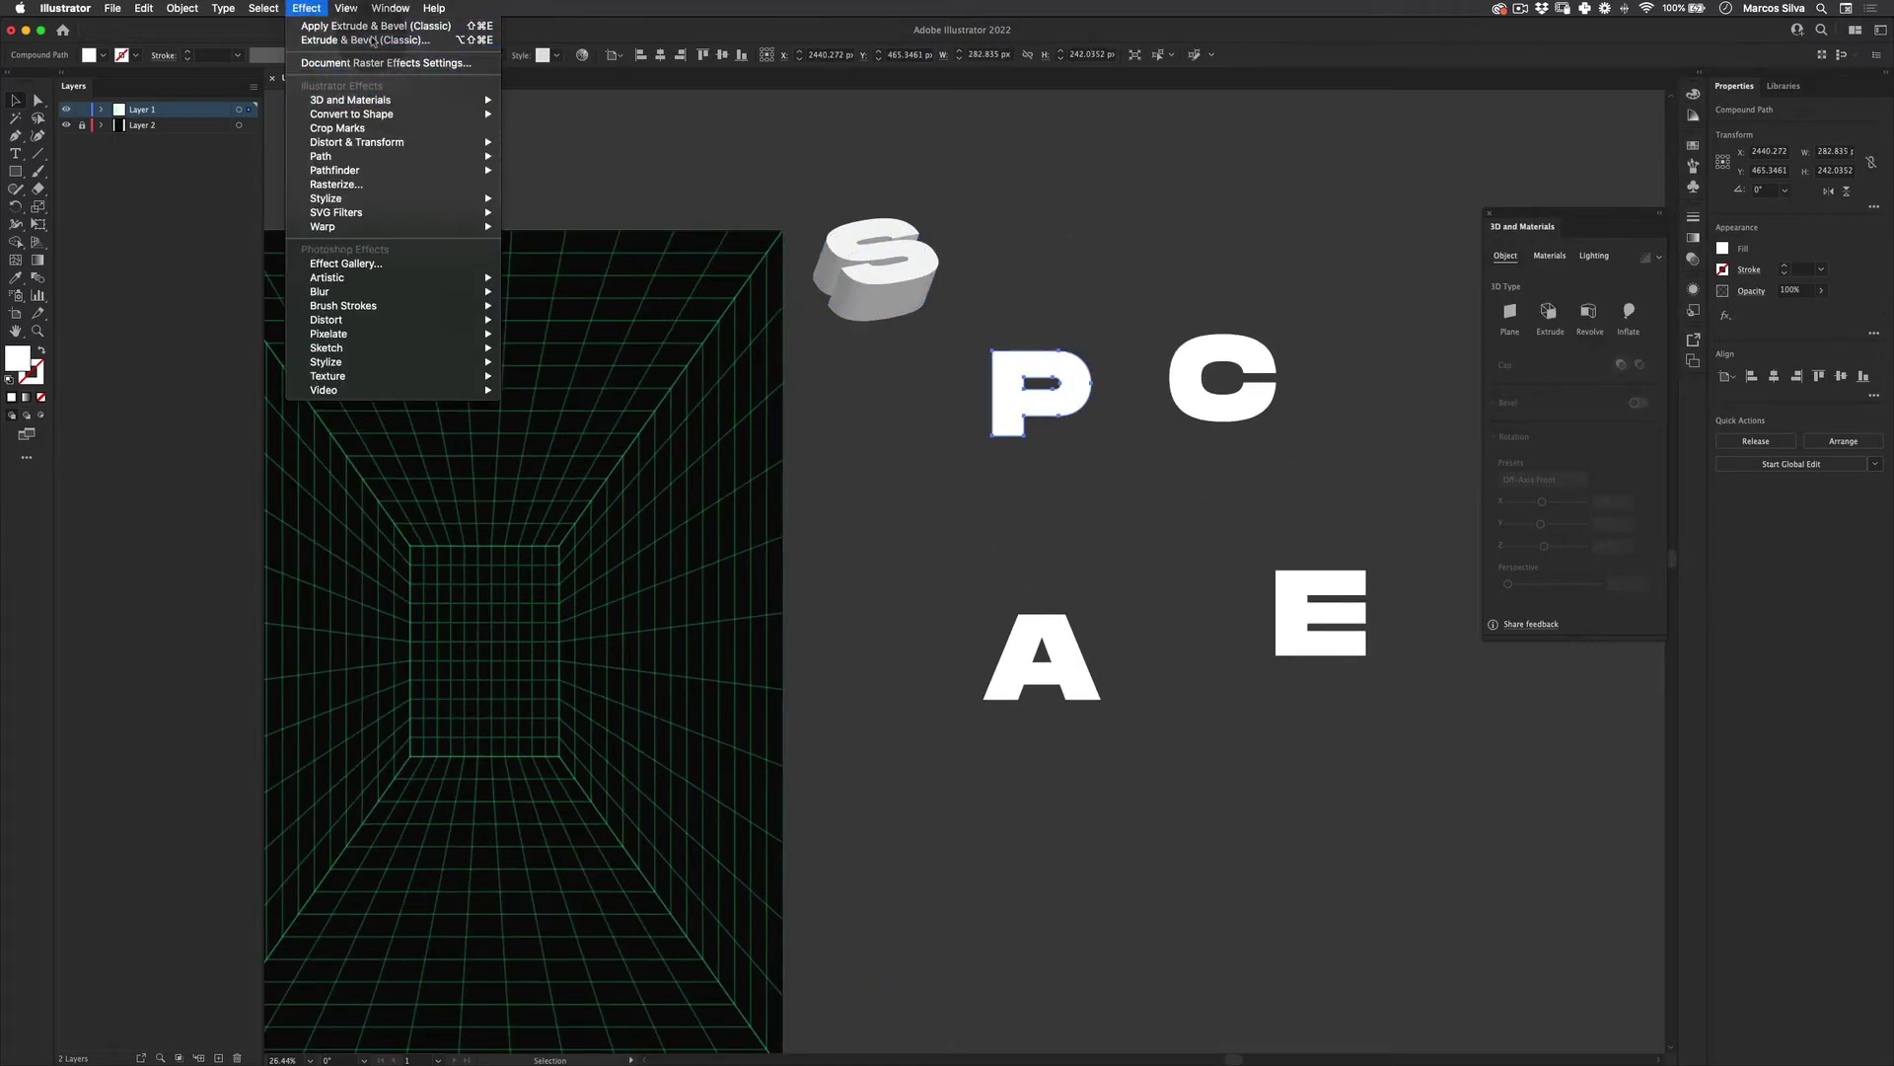
left_click(372, 41)
mouse_move(1382, 184)
left_mouse_down()
mouse_move(1323, 207)
mouse_move(1386, 210)
mouse_move(1384, 167)
mouse_move(1362, 183)
left_mouse_up()
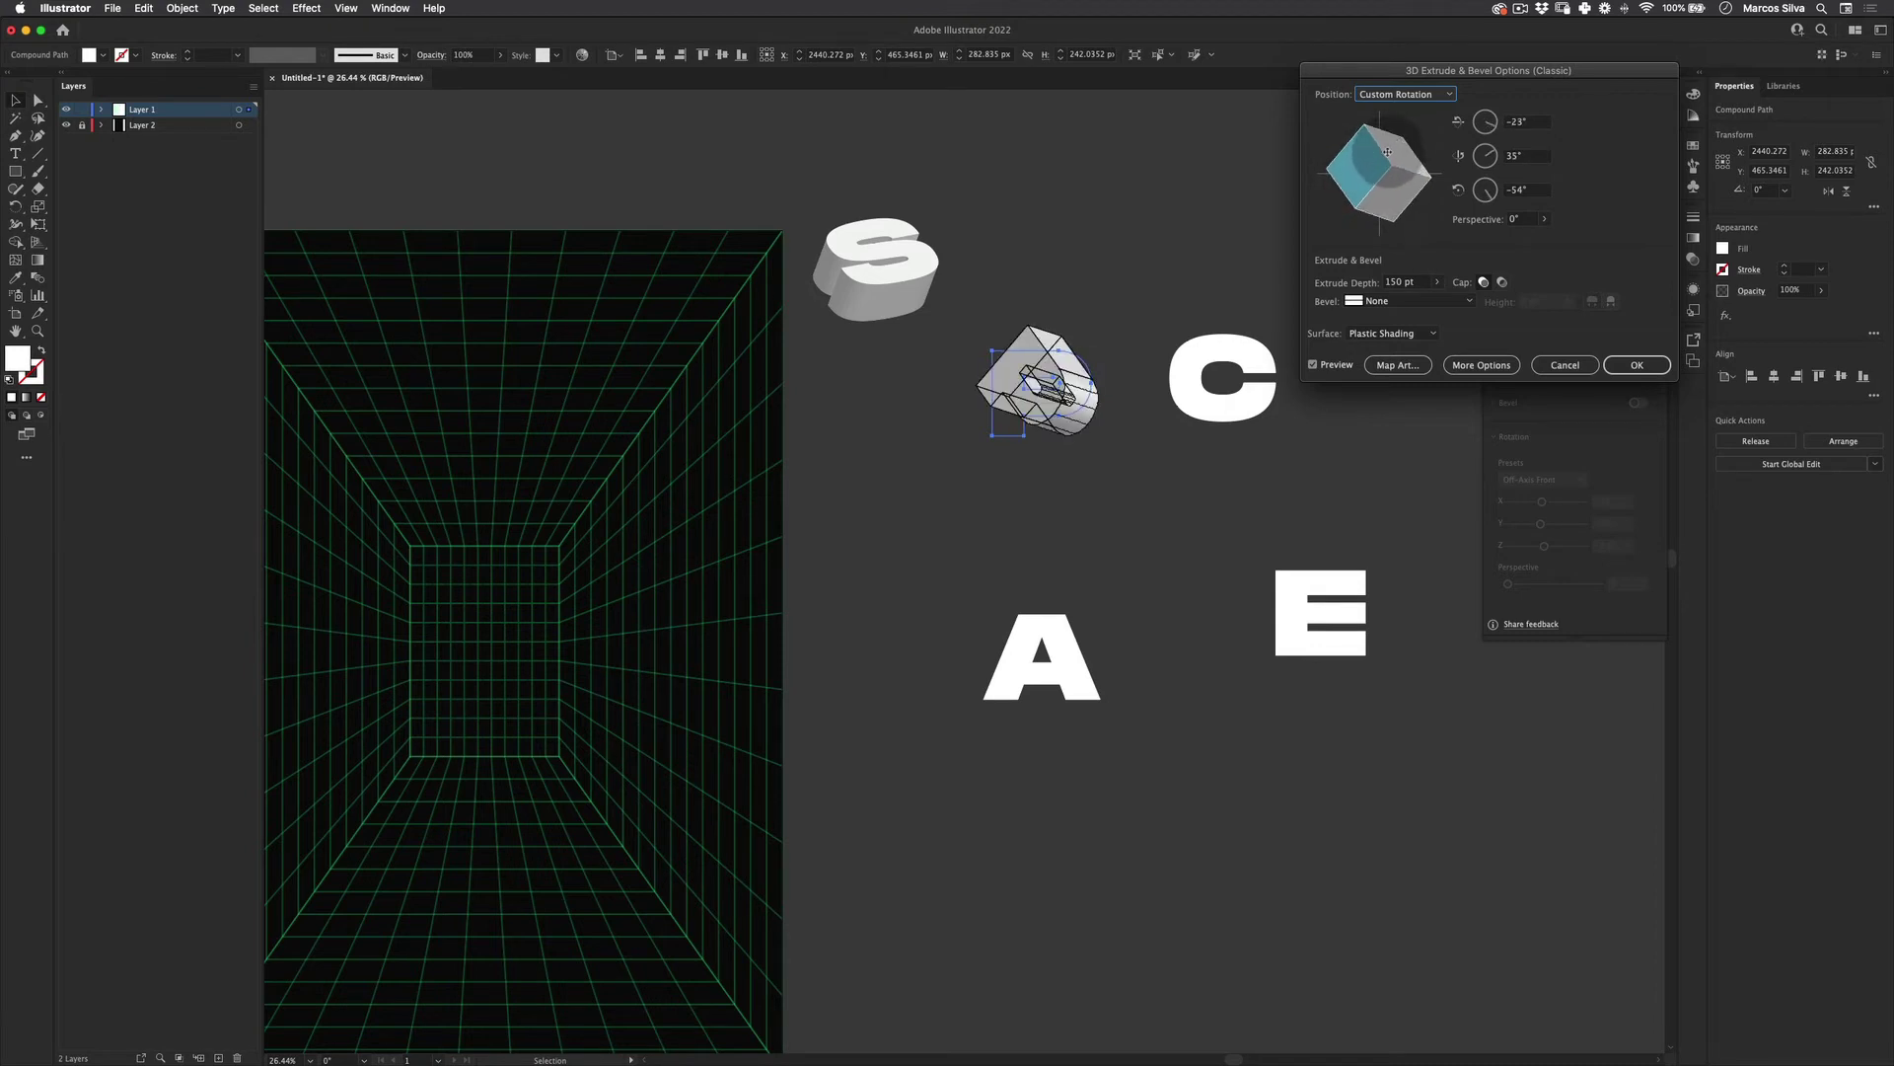
left_click(1636, 365)
key("v")
left_click_drag(1046, 389, 1076, 269)
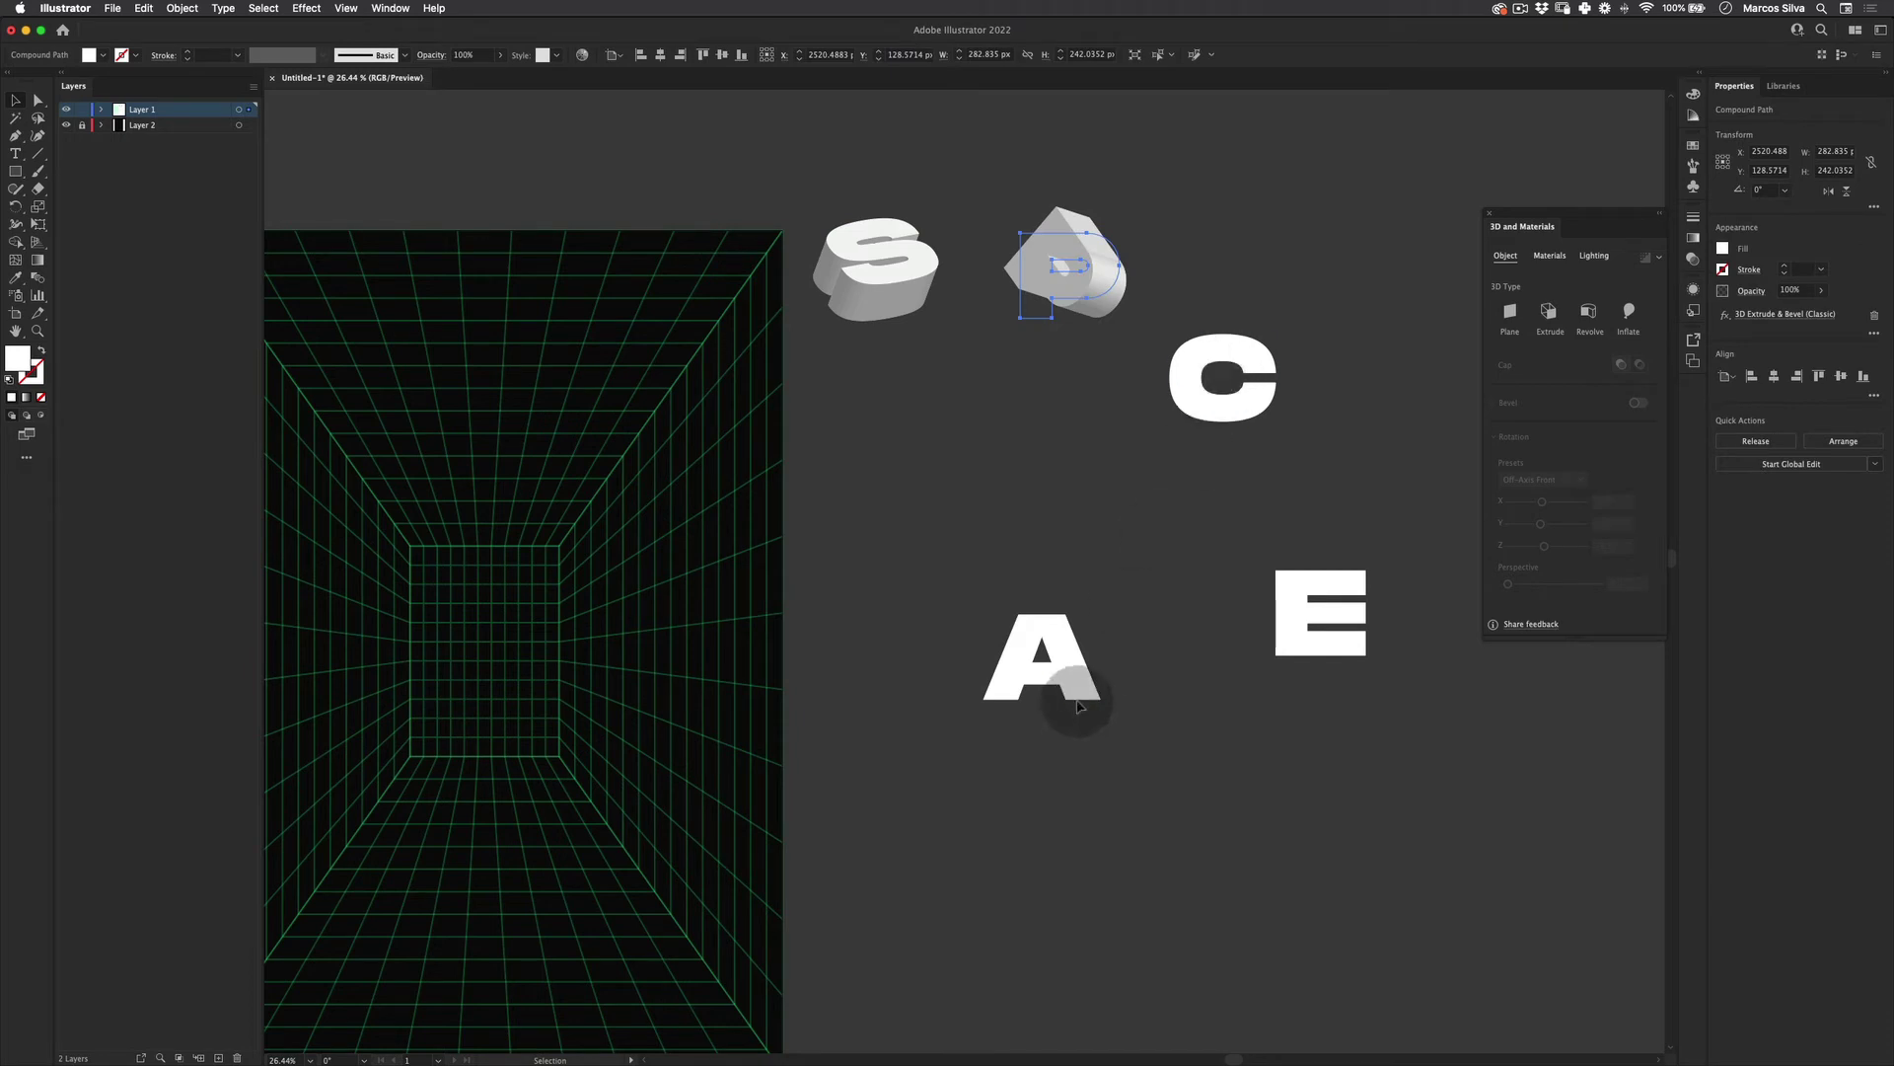
Move the A below the S and apply classic Extrude & Bevel, rotated 44°, -7°, -29° with 150 pt depth
left_click_drag(1077, 691, 968, 532)
left_click(306, 8)
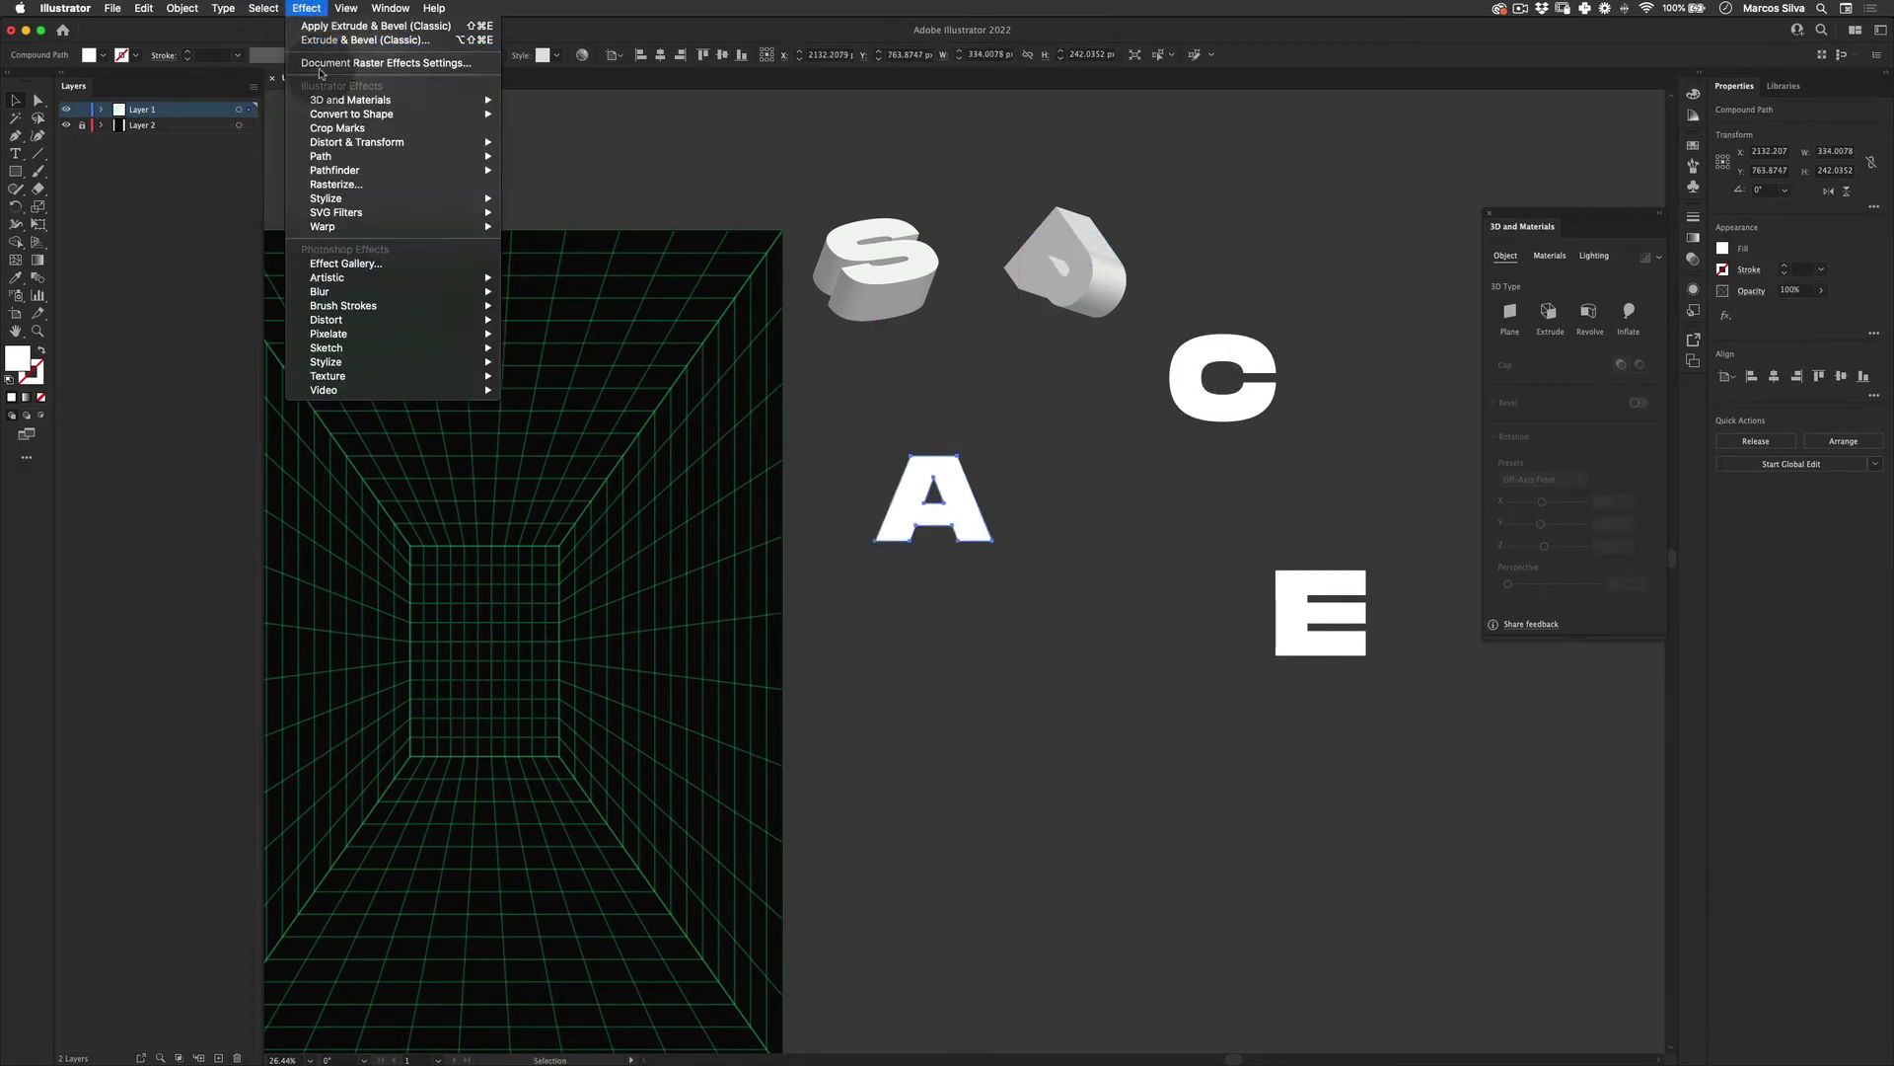
left_click(365, 39)
mouse_move(1393, 184)
left_mouse_down()
mouse_move(1411, 159)
mouse_move(1384, 210)
left_mouse_up()
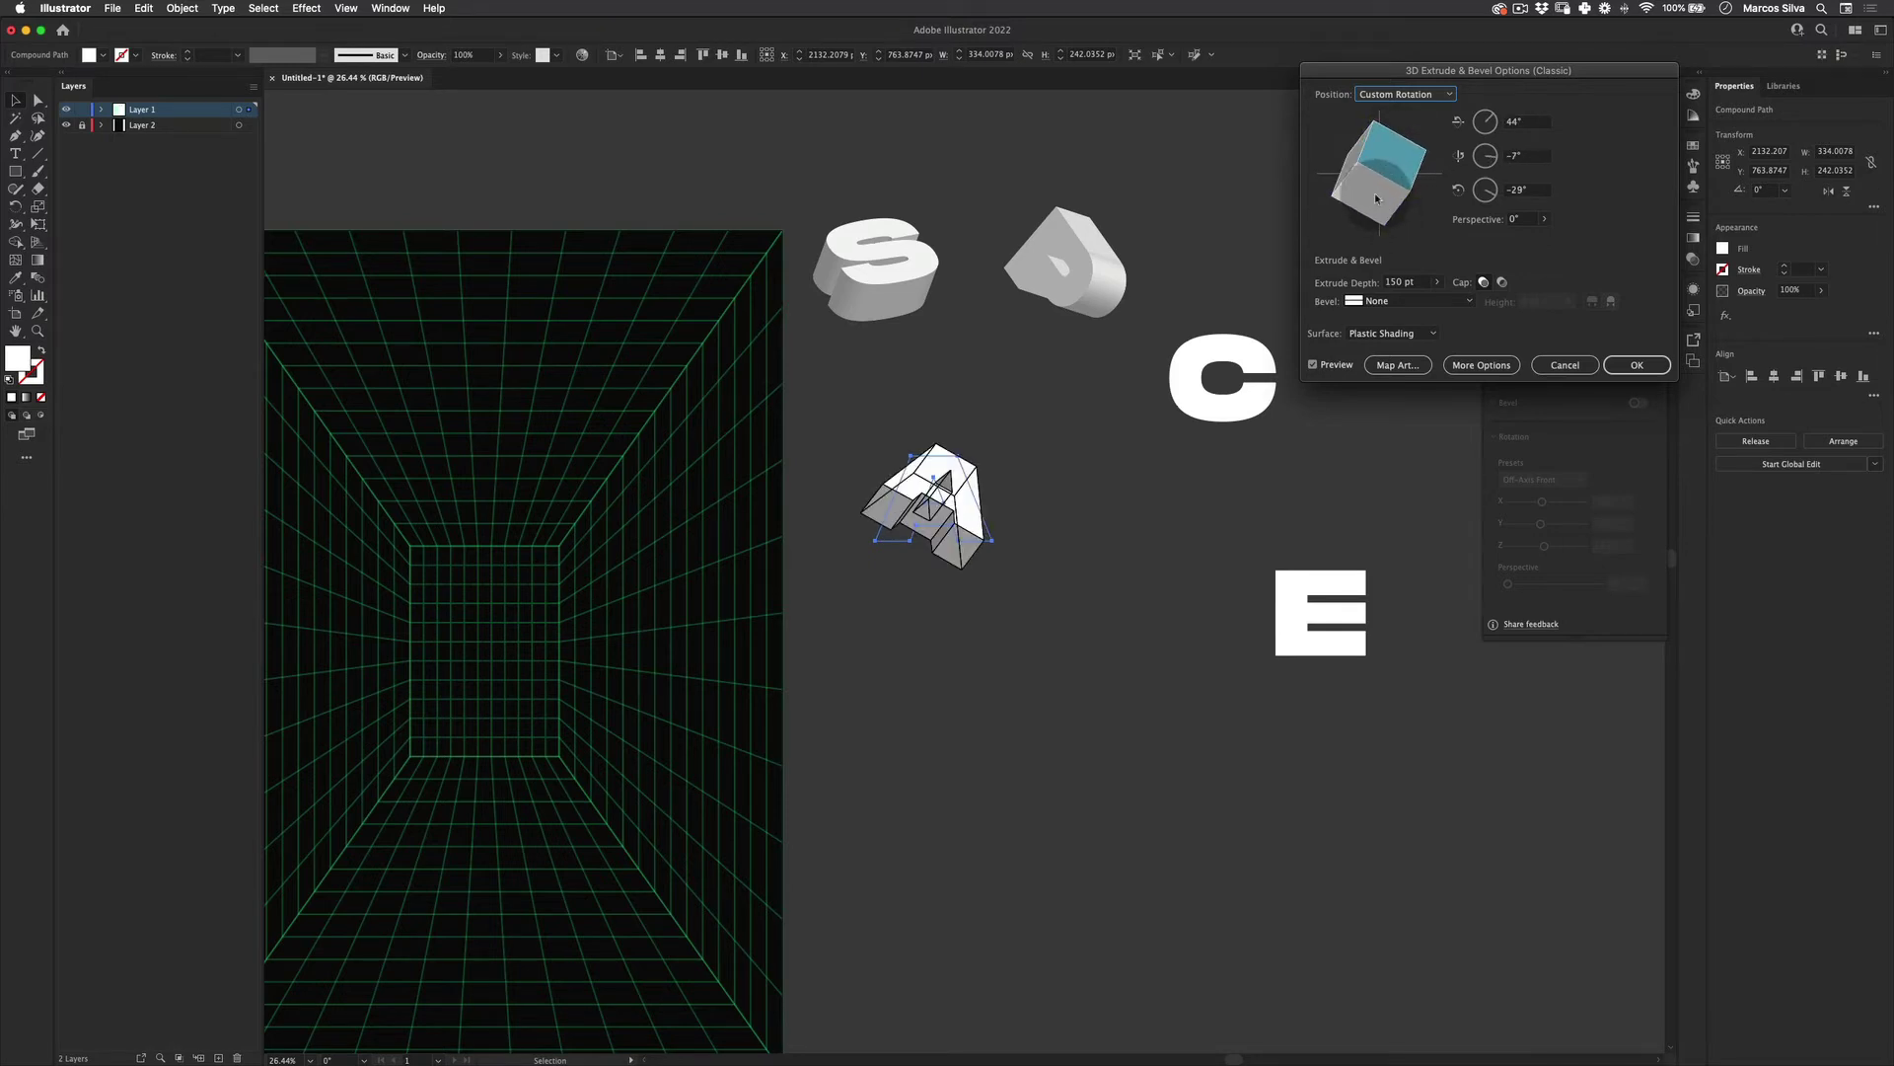
left_click(1637, 365)
left_click(1079, 698)
key("v")
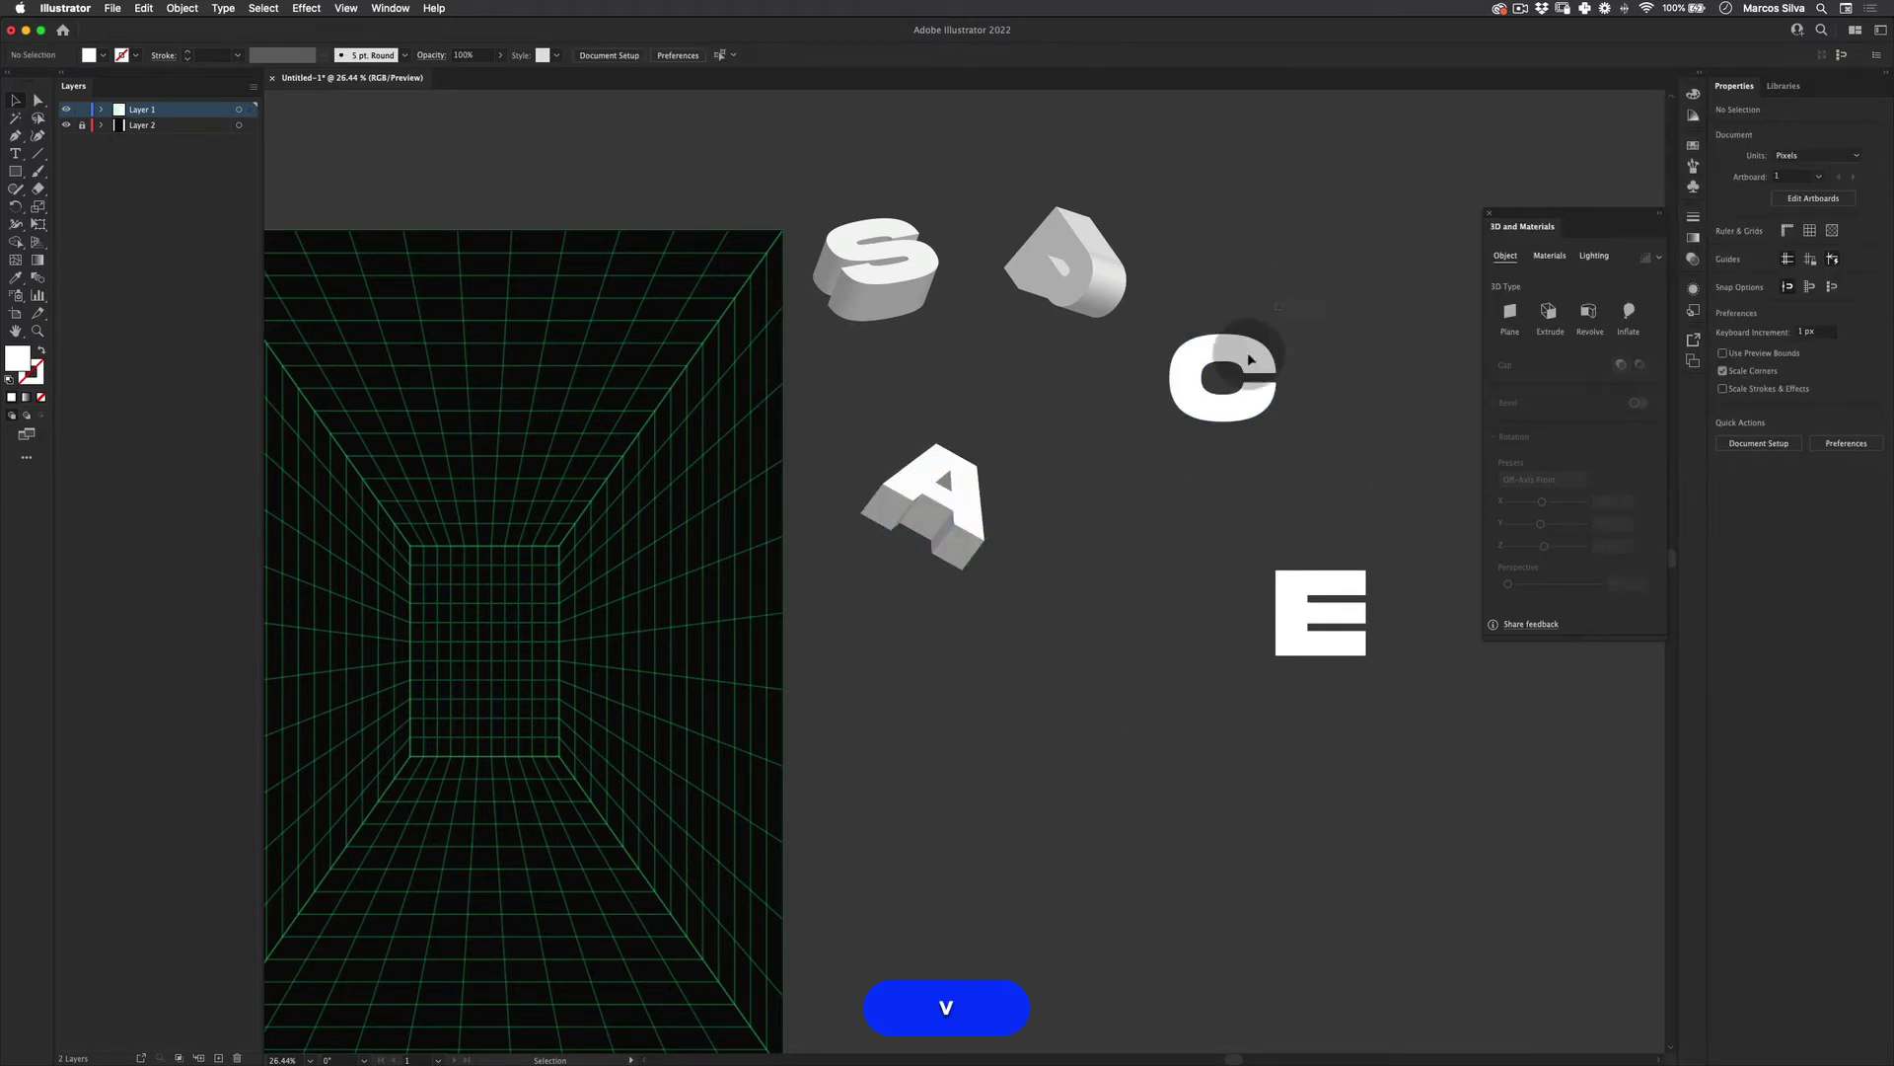
Move the C beside the A and apply classic Extrude & Bevel, rotated -23°, -18°, -32° with 150 pt depth
left_click_drag(1250, 360, 1147, 461)
left_click(306, 8)
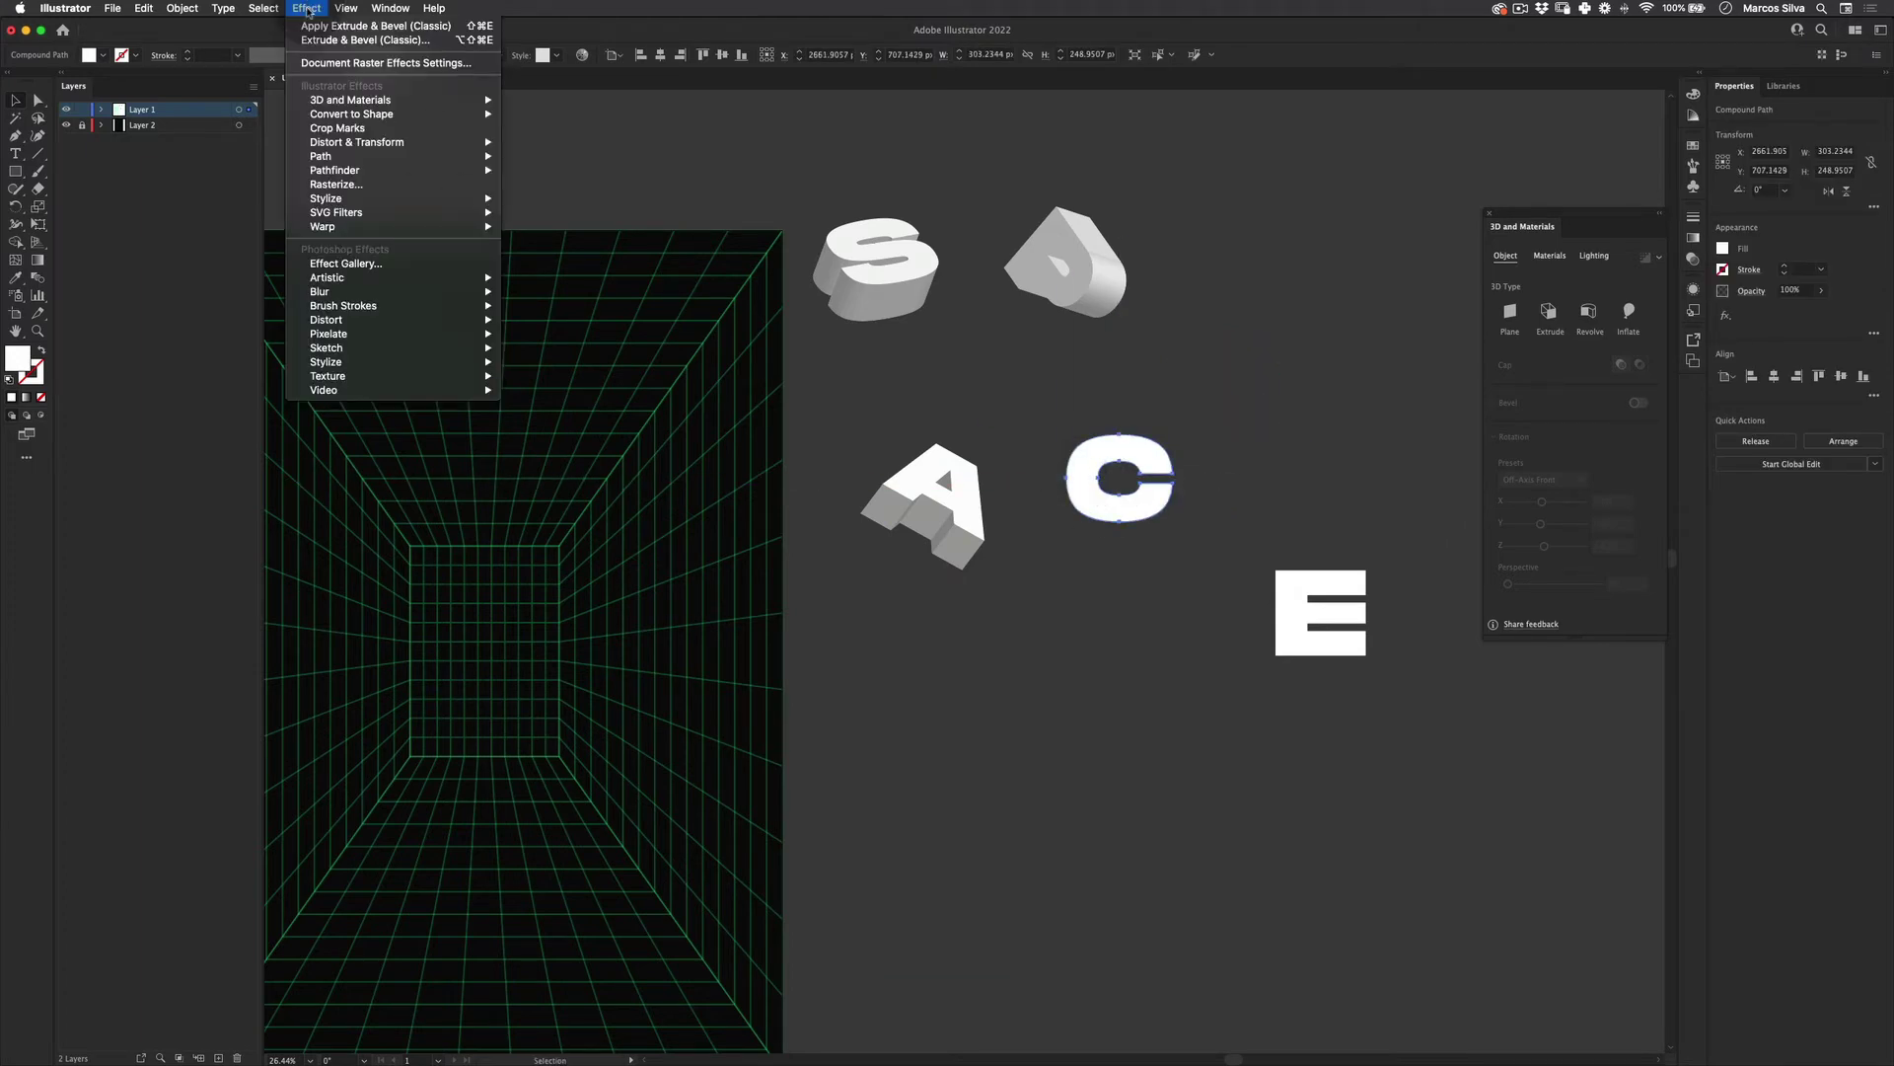
left_click(346, 42)
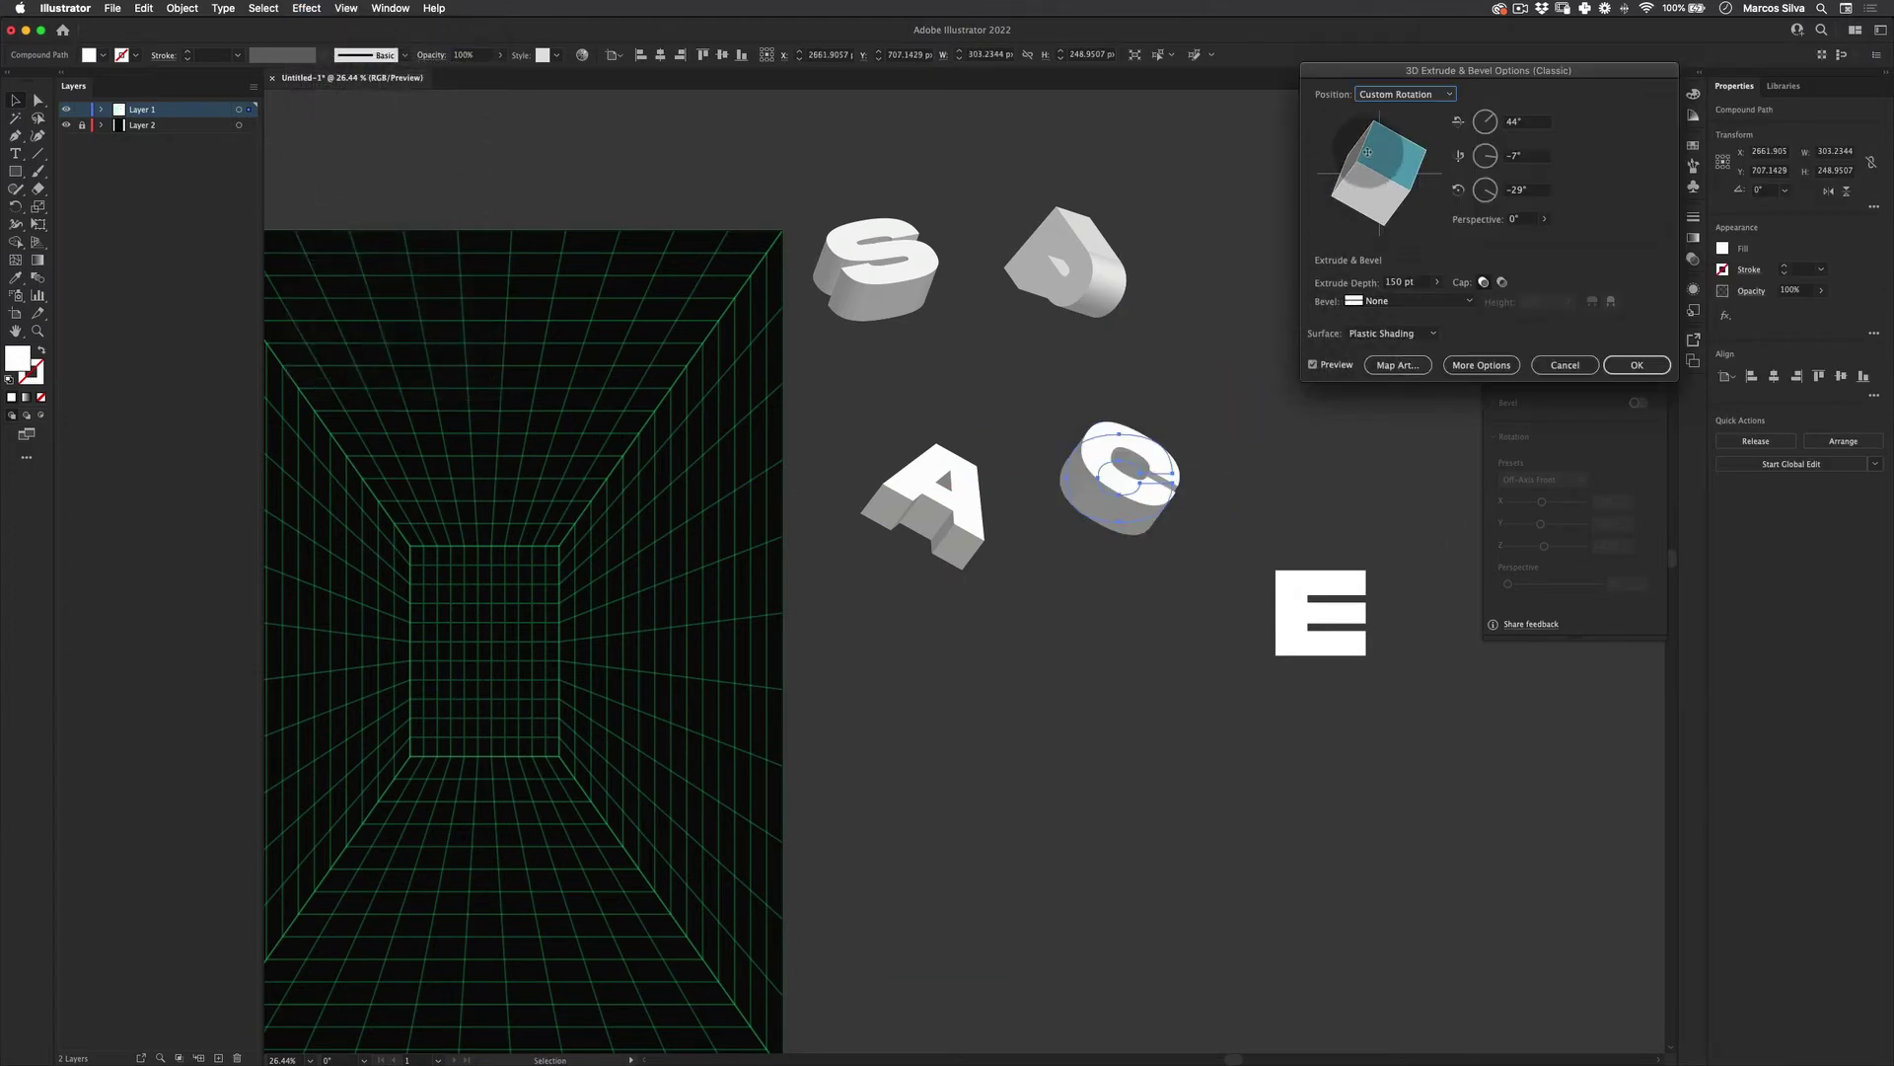
left_click_drag(1401, 160, 1393, 212)
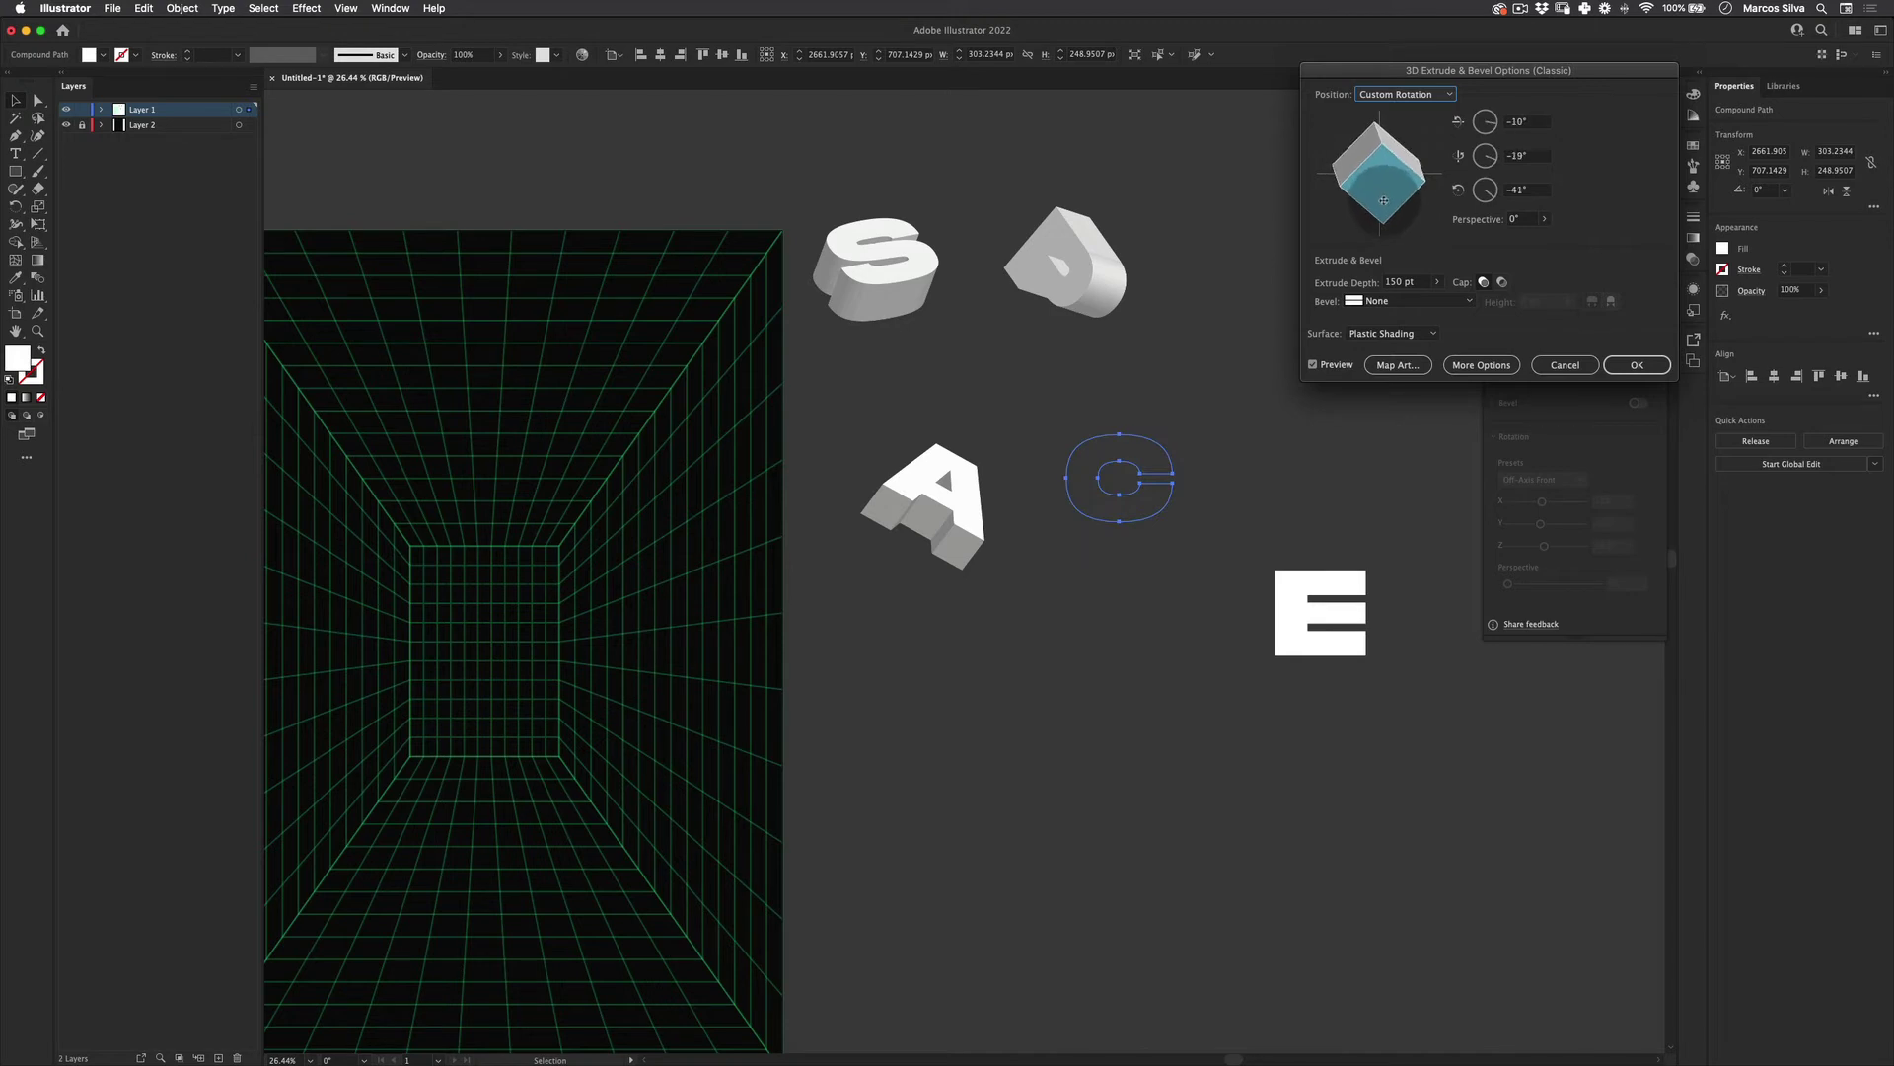
left_click_drag(1385, 146, 1372, 144)
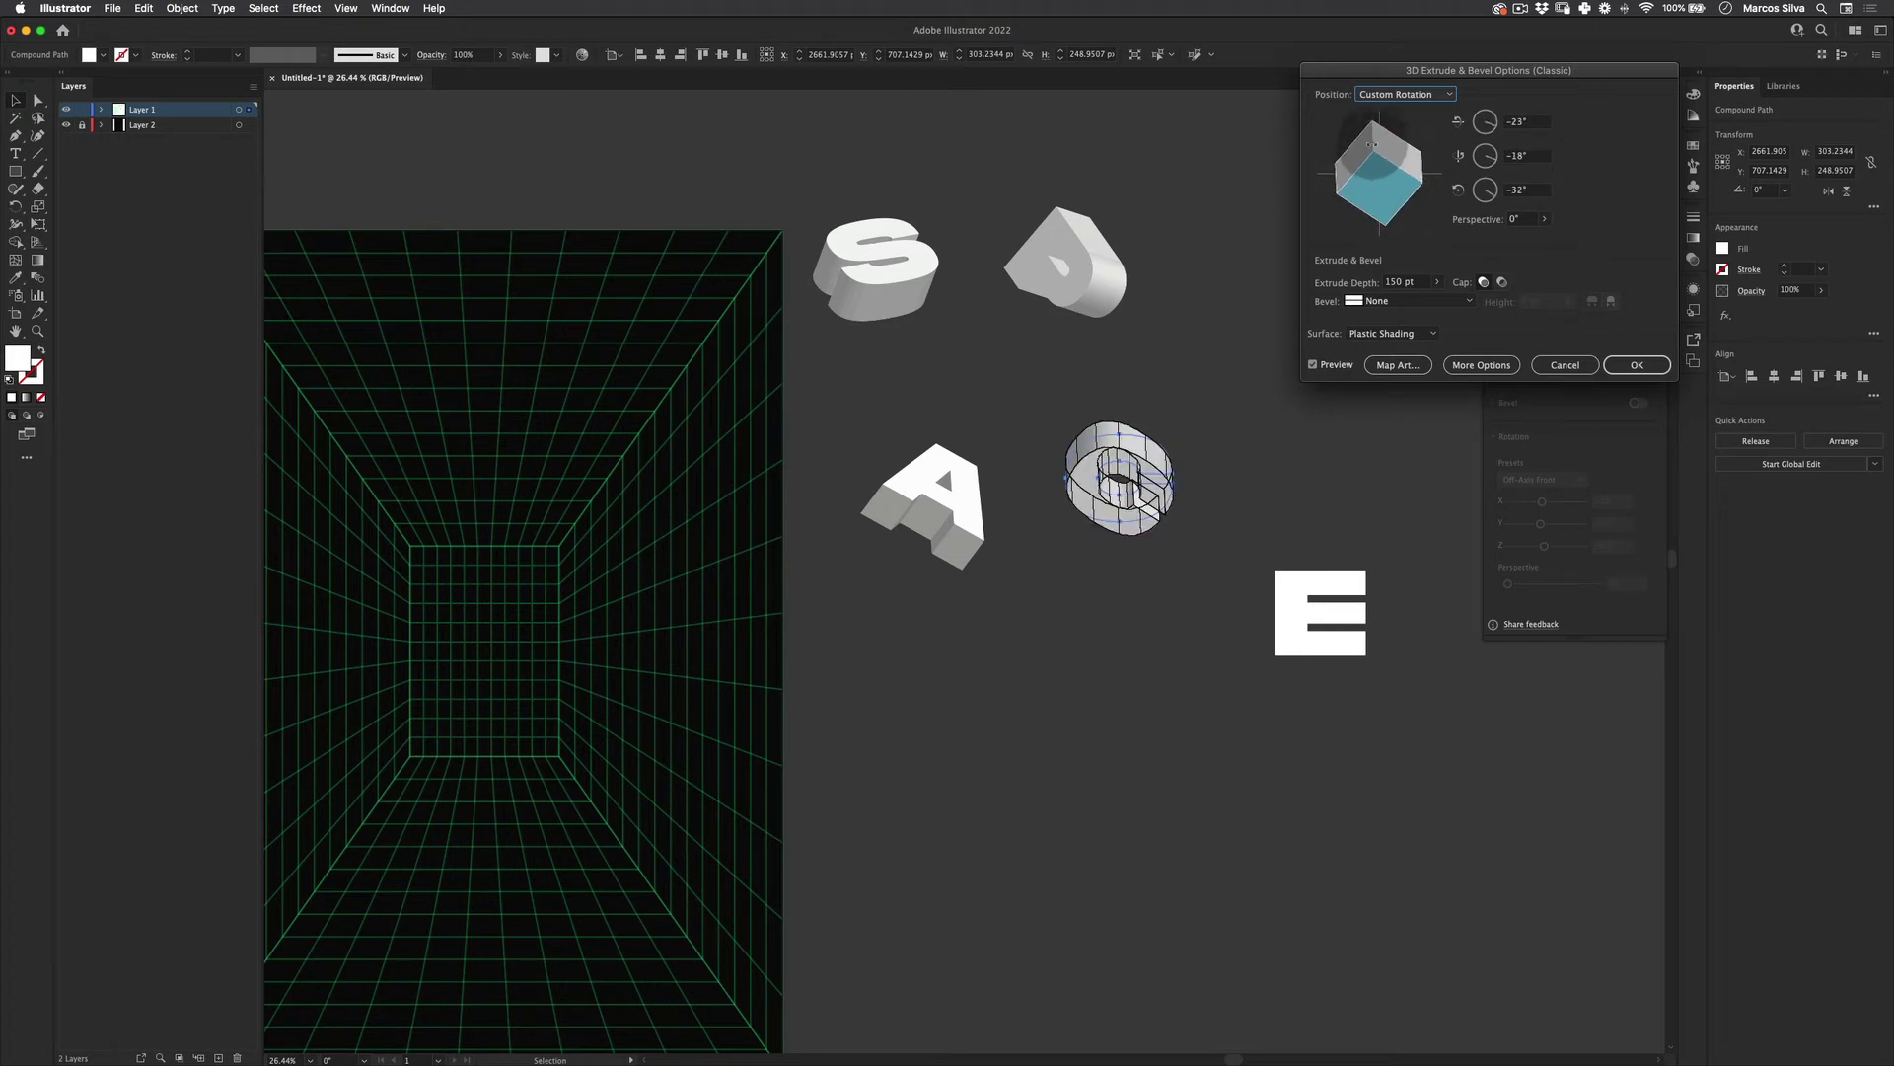
left_click(1565, 365)
Apply classic Extrude & Bevel to the E with its own custom rotation and an extrude depth of 150 pt
left_click(1310, 622)
left_click(306, 8)
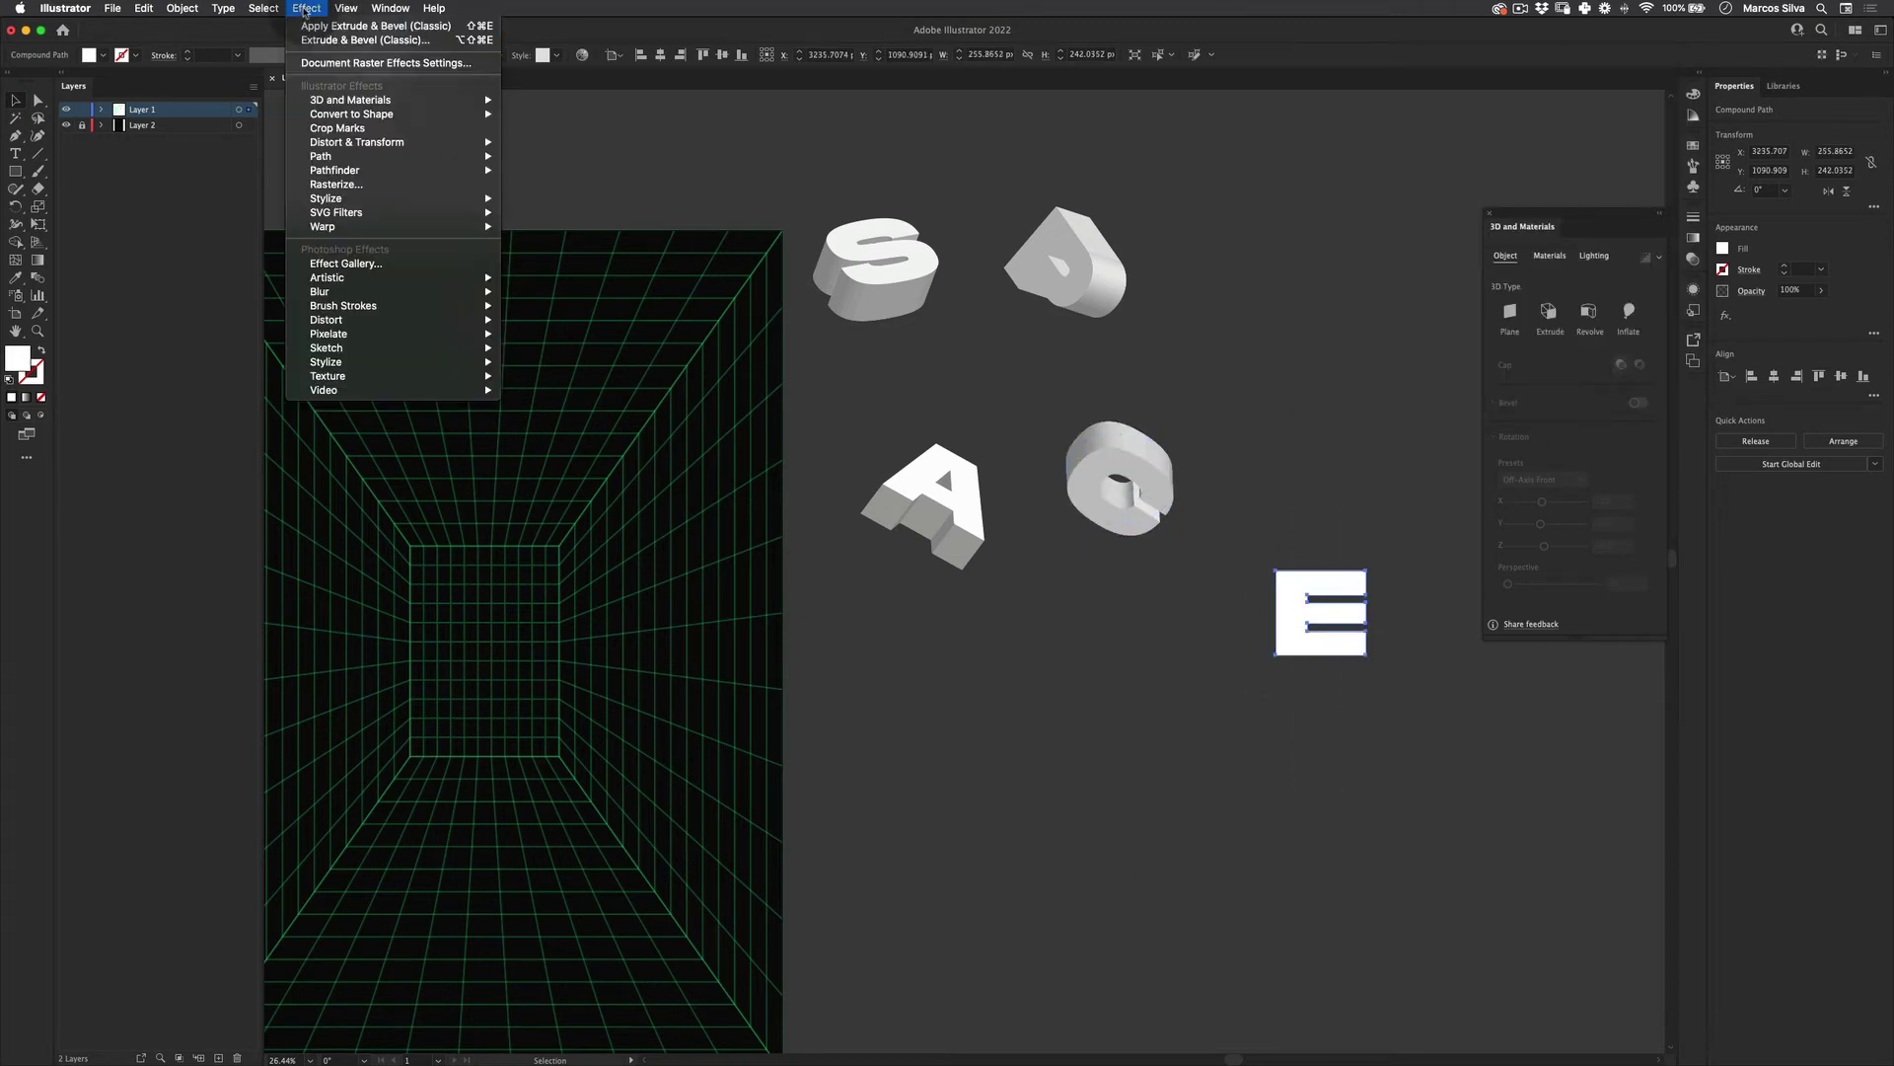
left_click(454, 43)
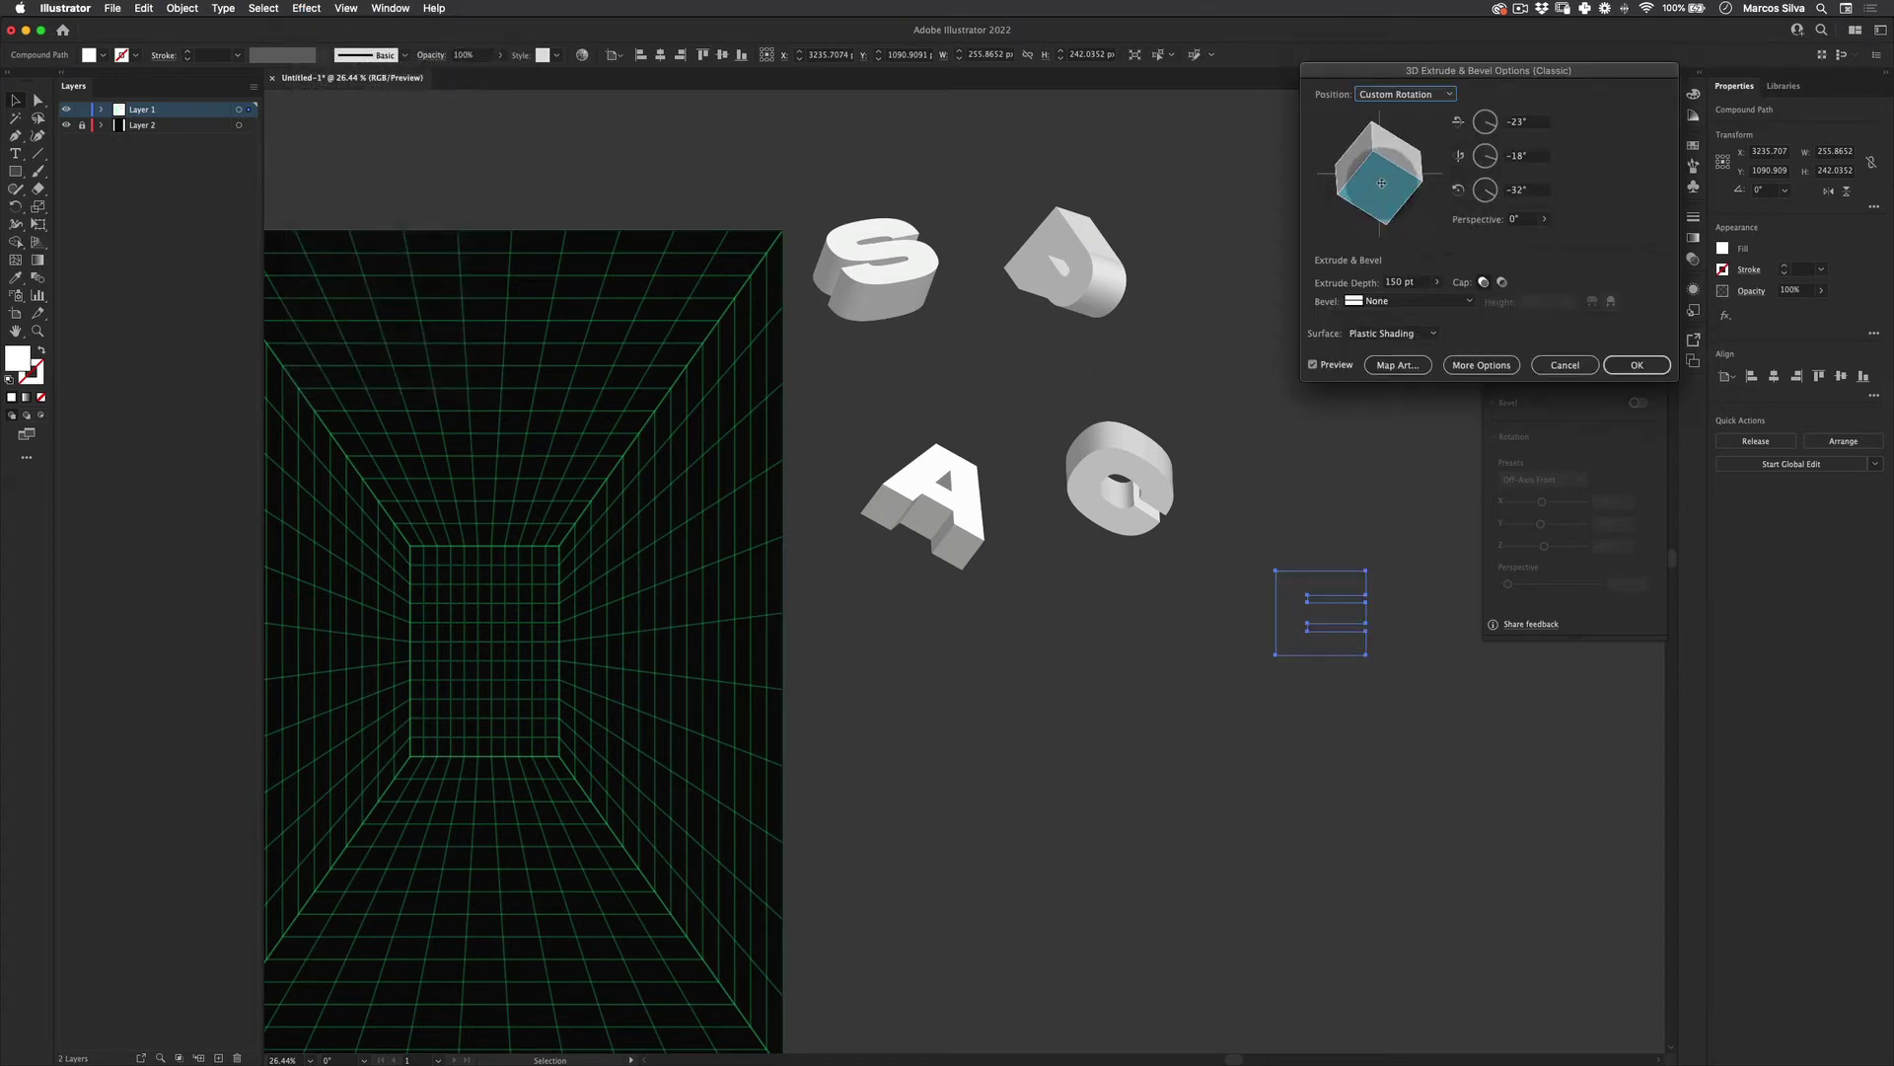
left_click_drag(1391, 108, 848, 858)
left_click(1637, 365)
Select all five extruded letters and expand their appearance
key("v")
left_click(1113, 808)
key("shift")
left_click(182, 8)
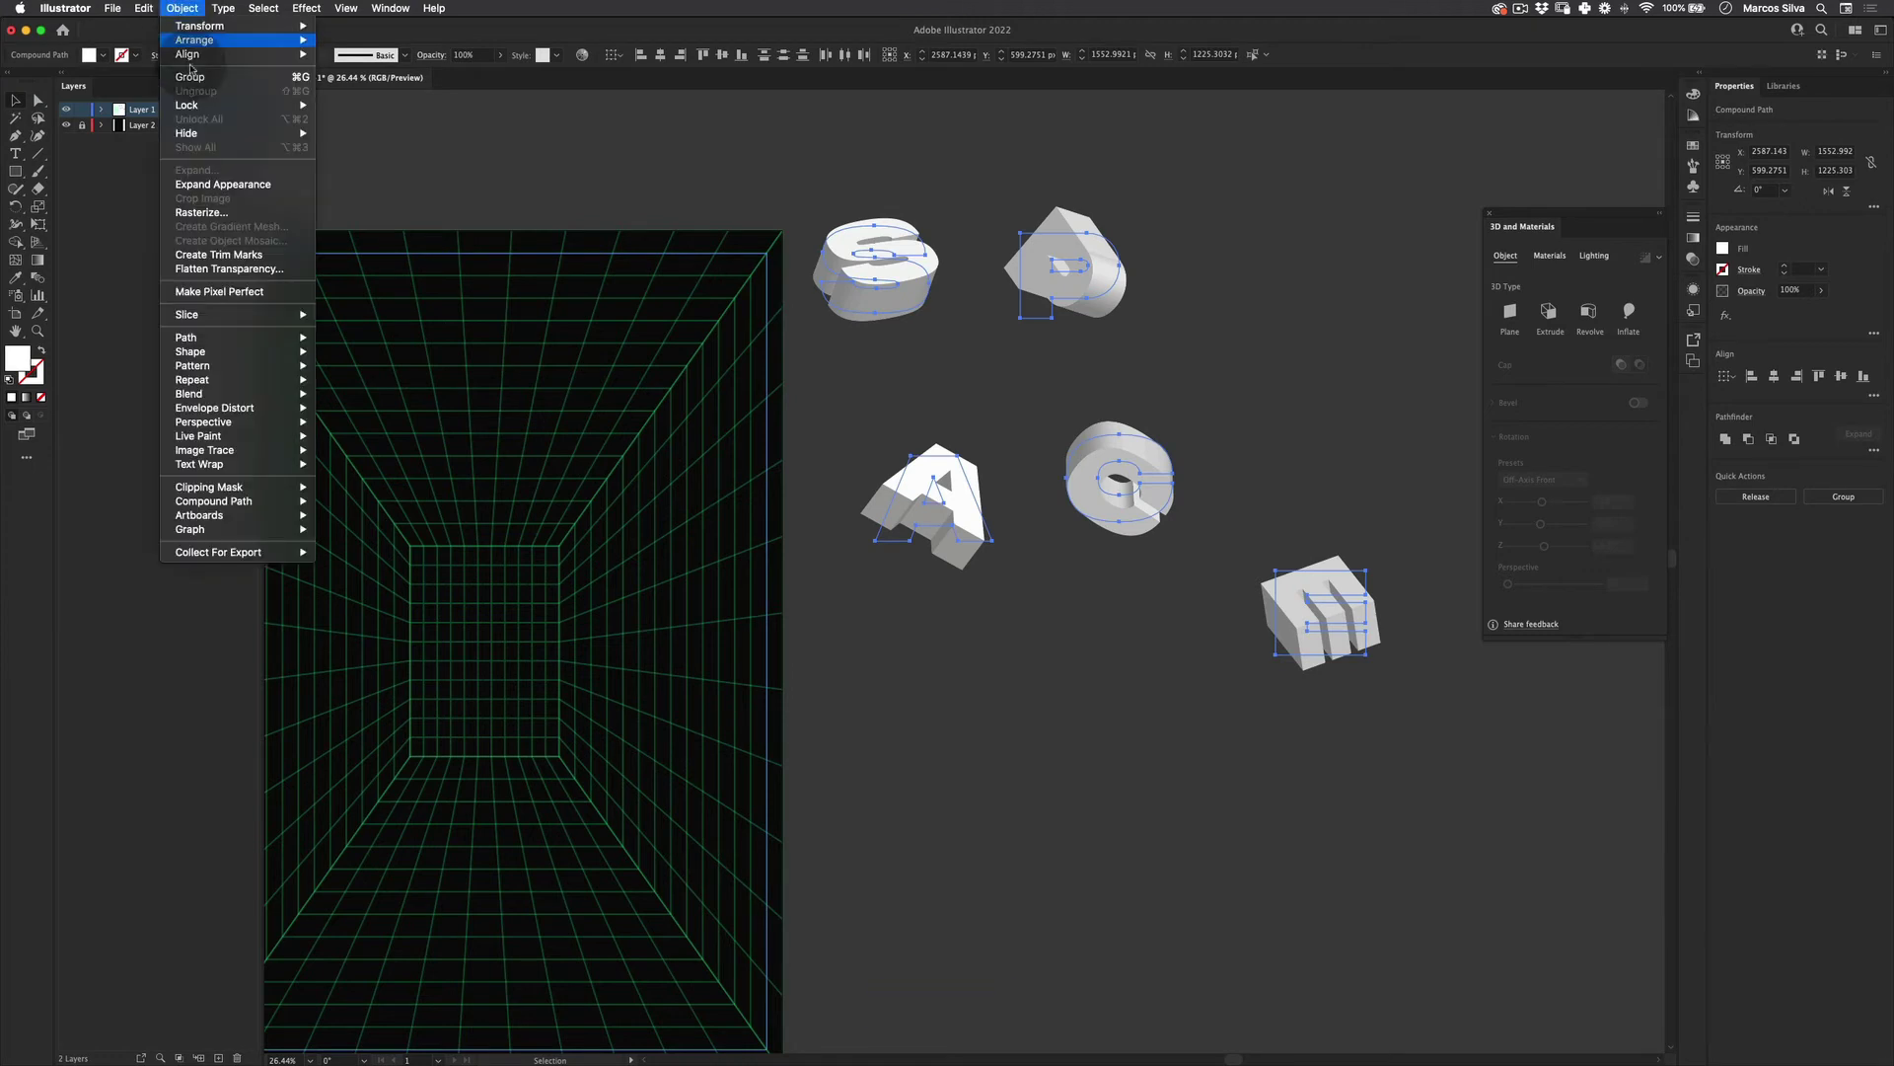
left_click(229, 182)
left_click(1011, 773)
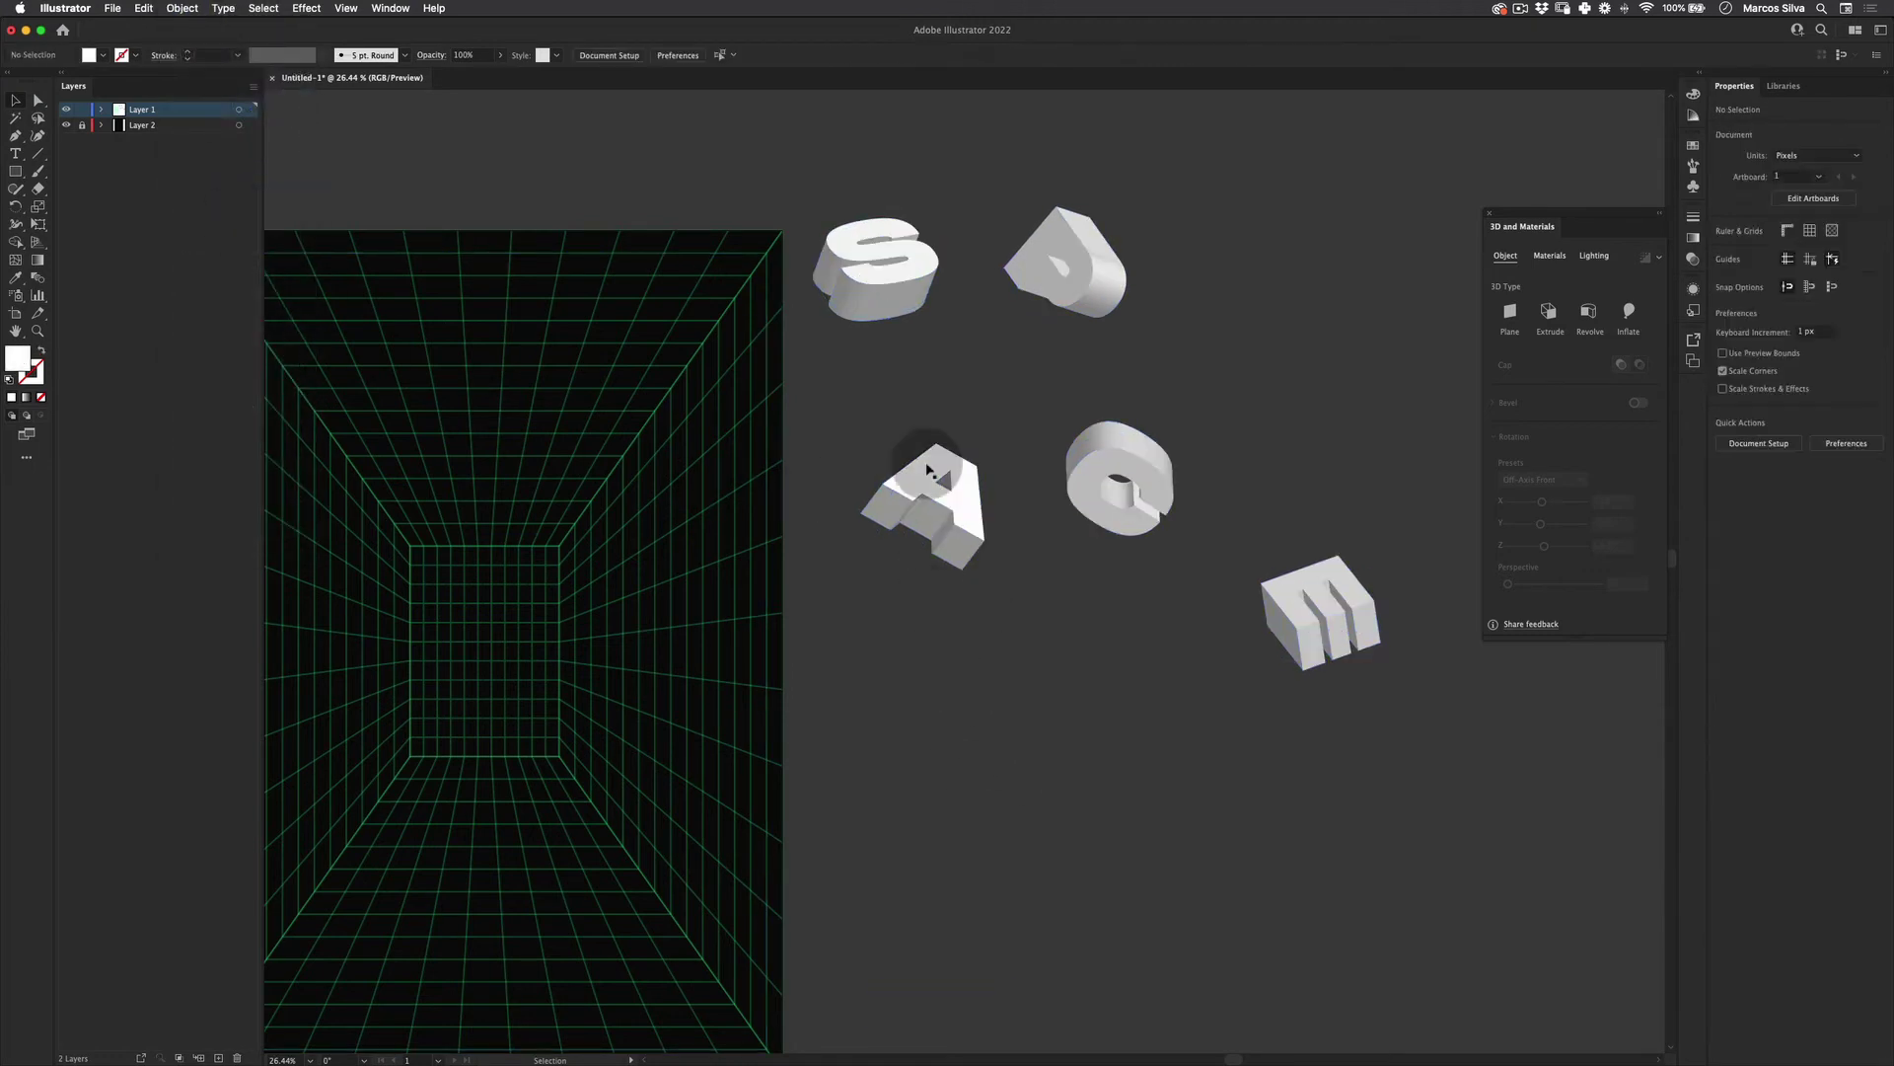
Sample the grid's green 3 pt stroke with no fill onto the expanded S using the Eyedropper
key("space")
left_click_drag(988, 298, 1062, 295)
left_click(967, 299)
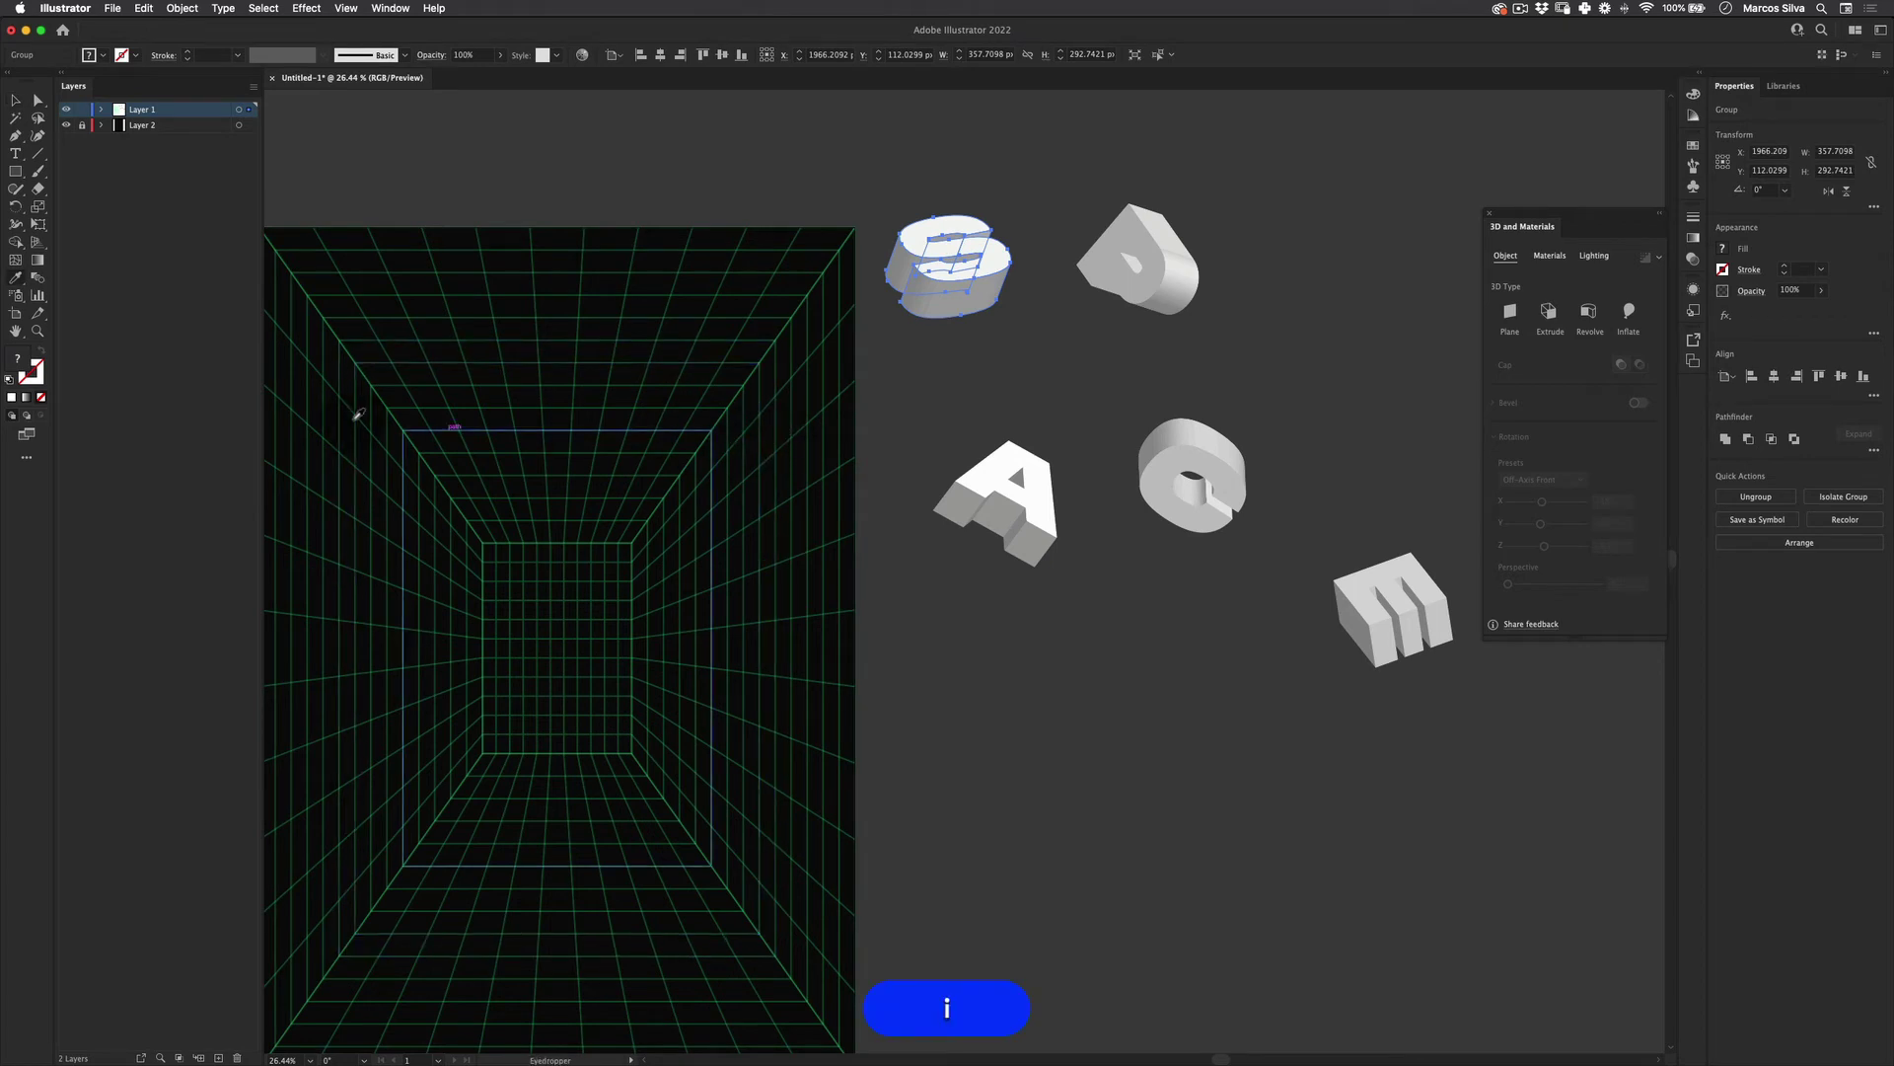
left_click(818, 283)
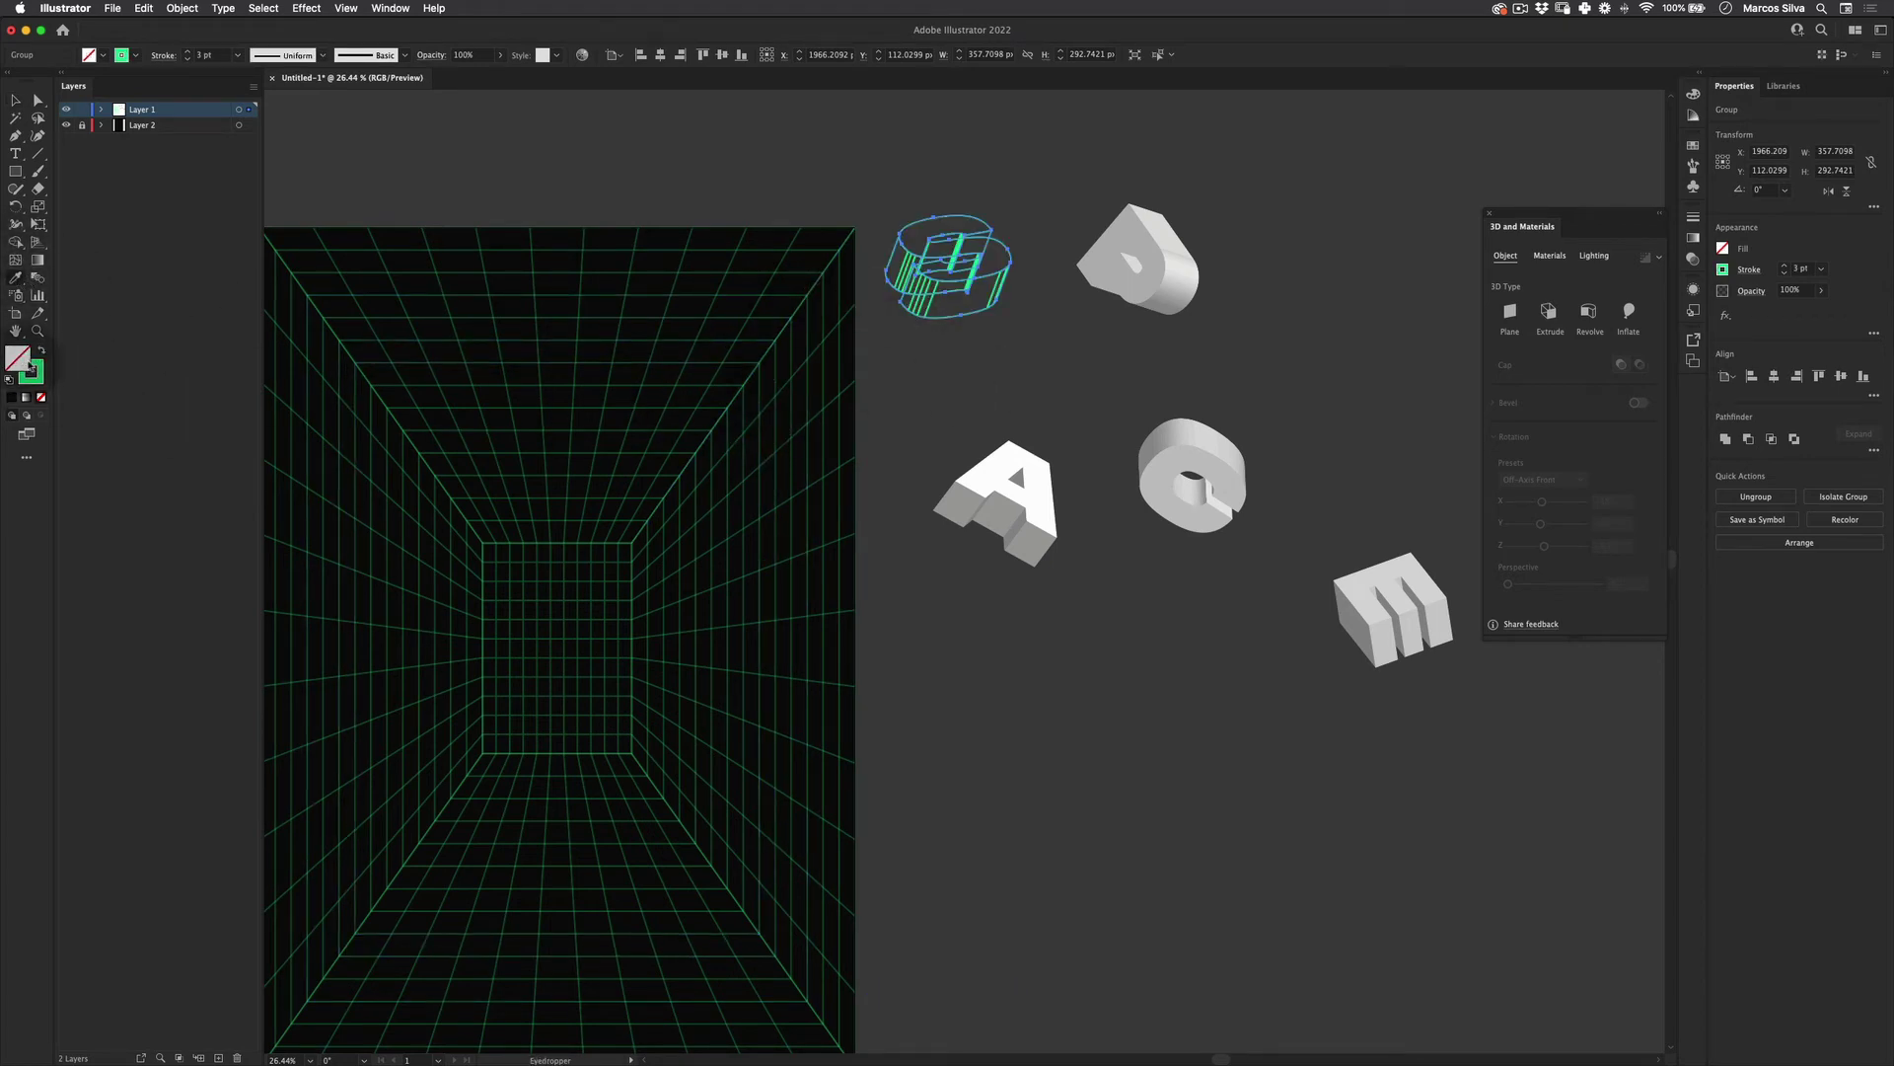
left_click(12, 397)
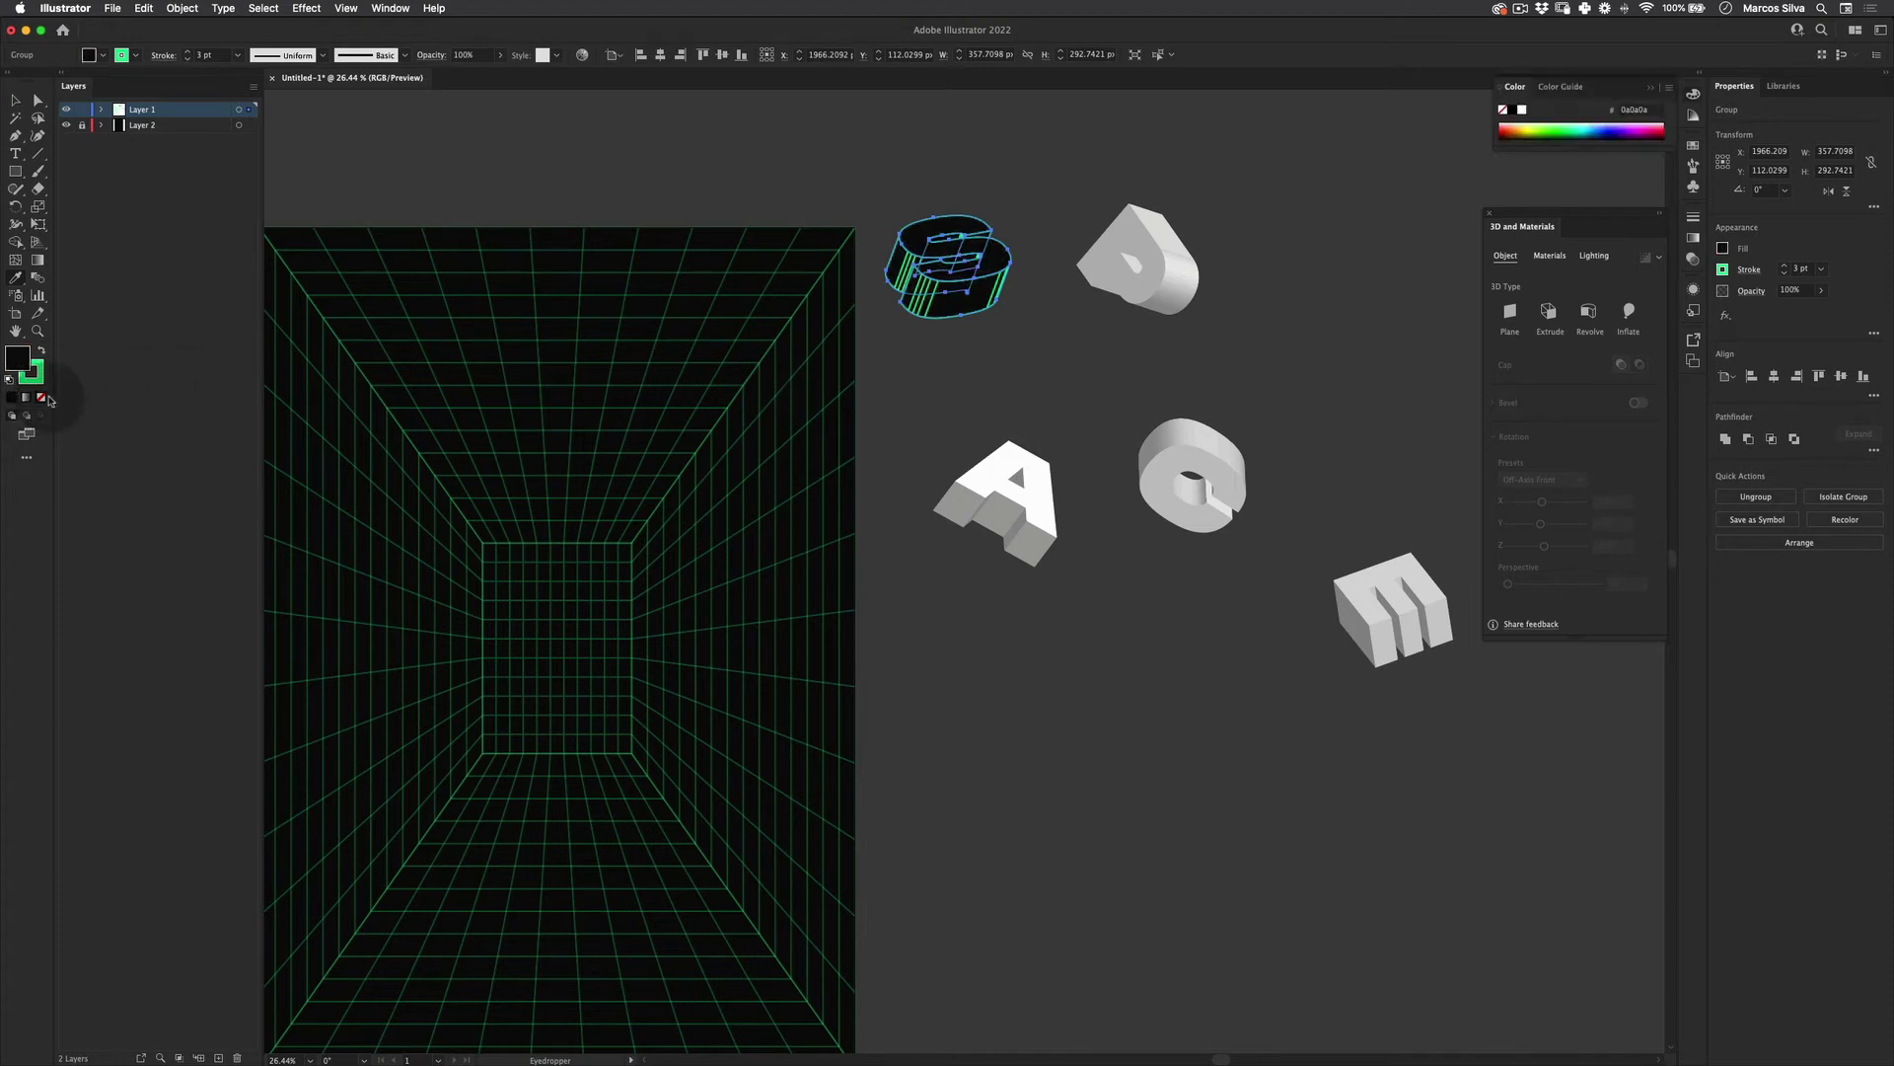
key("v")
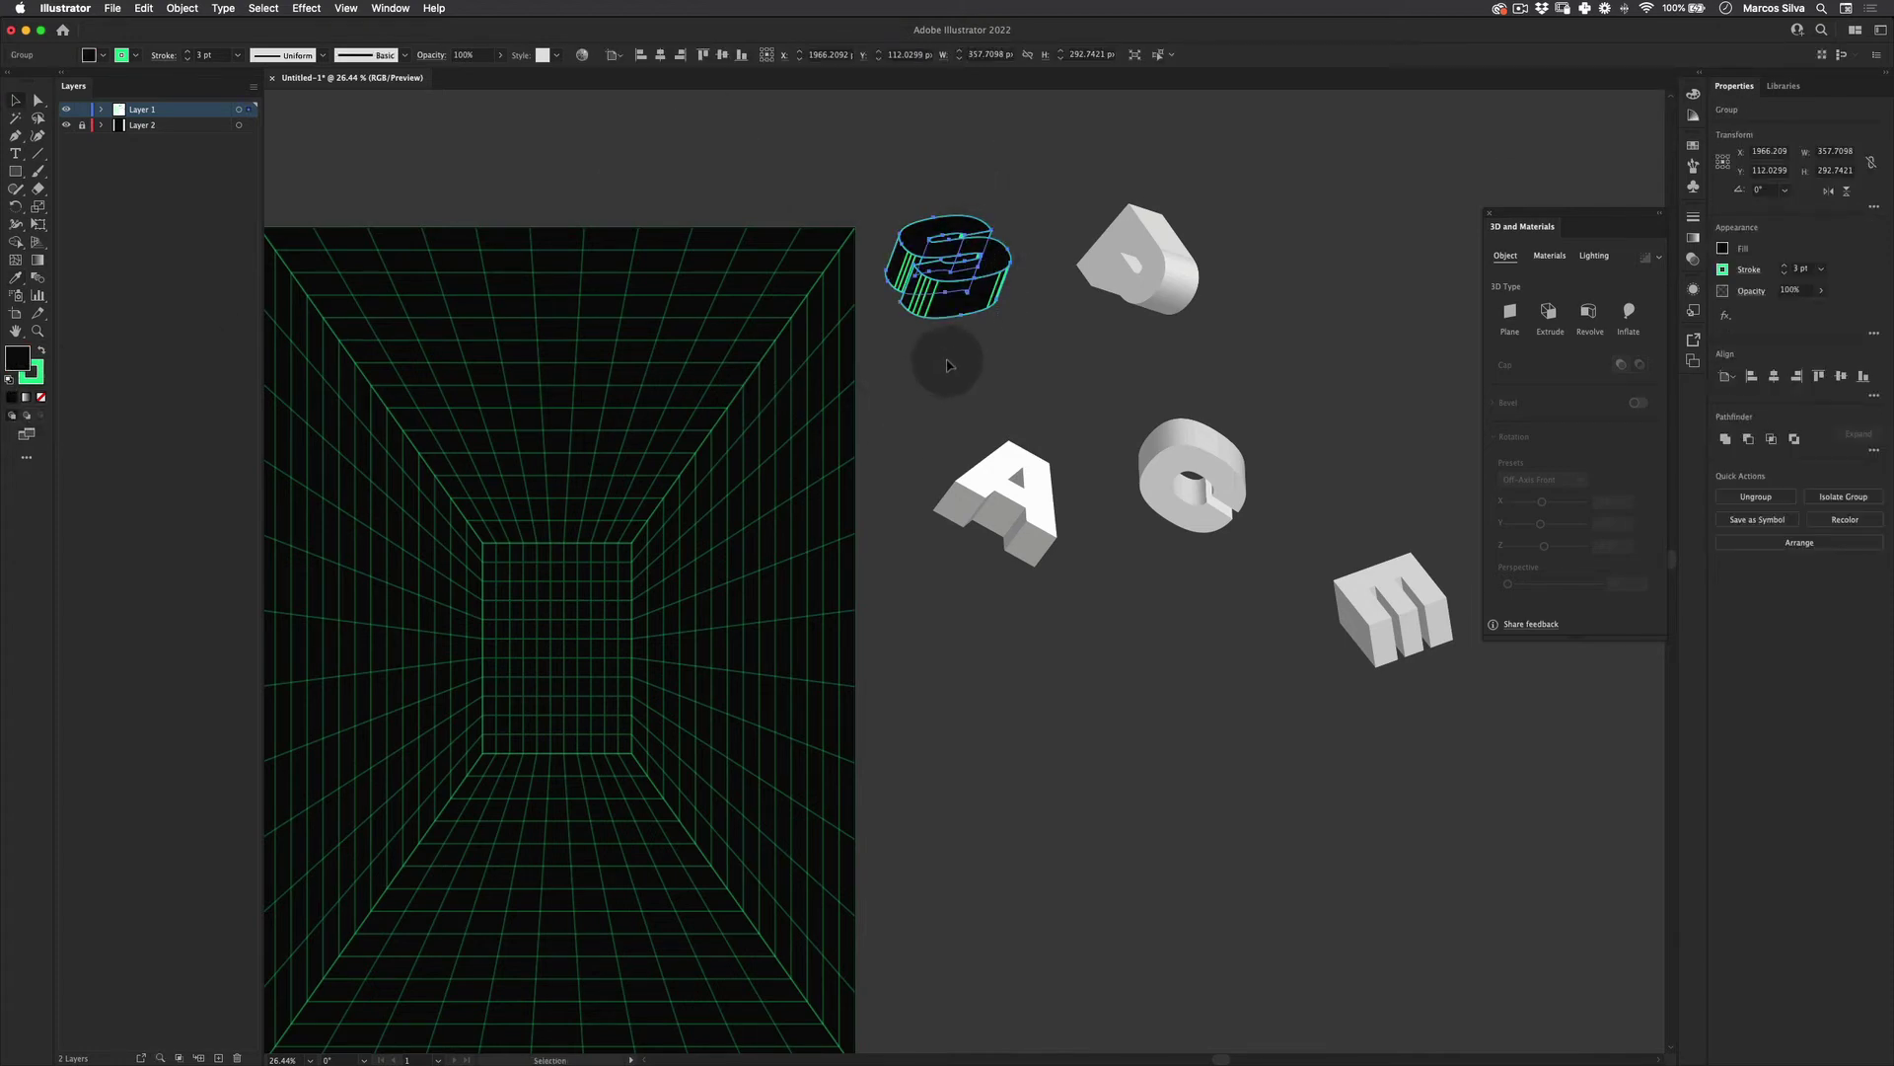
key("super+z")
Fill the green-outlined S with near-black 0a0a0a
left_click(918, 187)
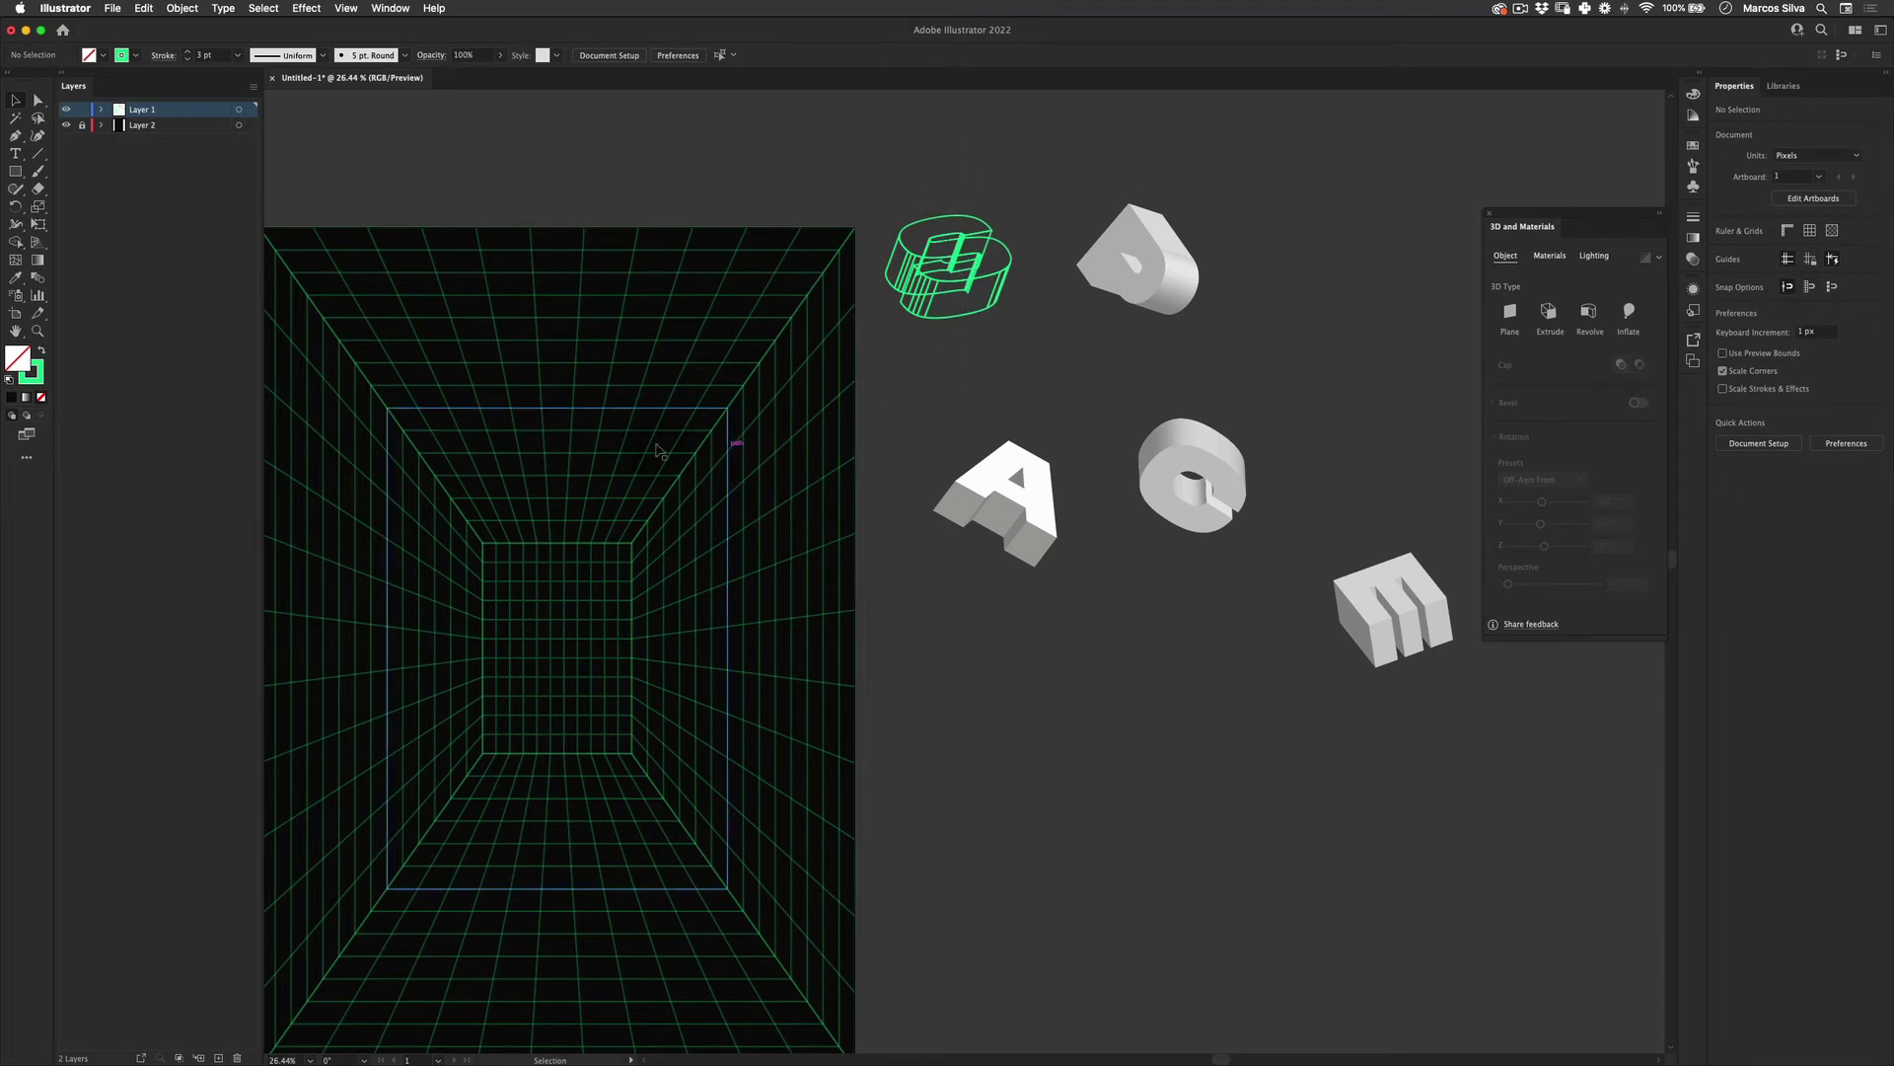
left_click(12, 397)
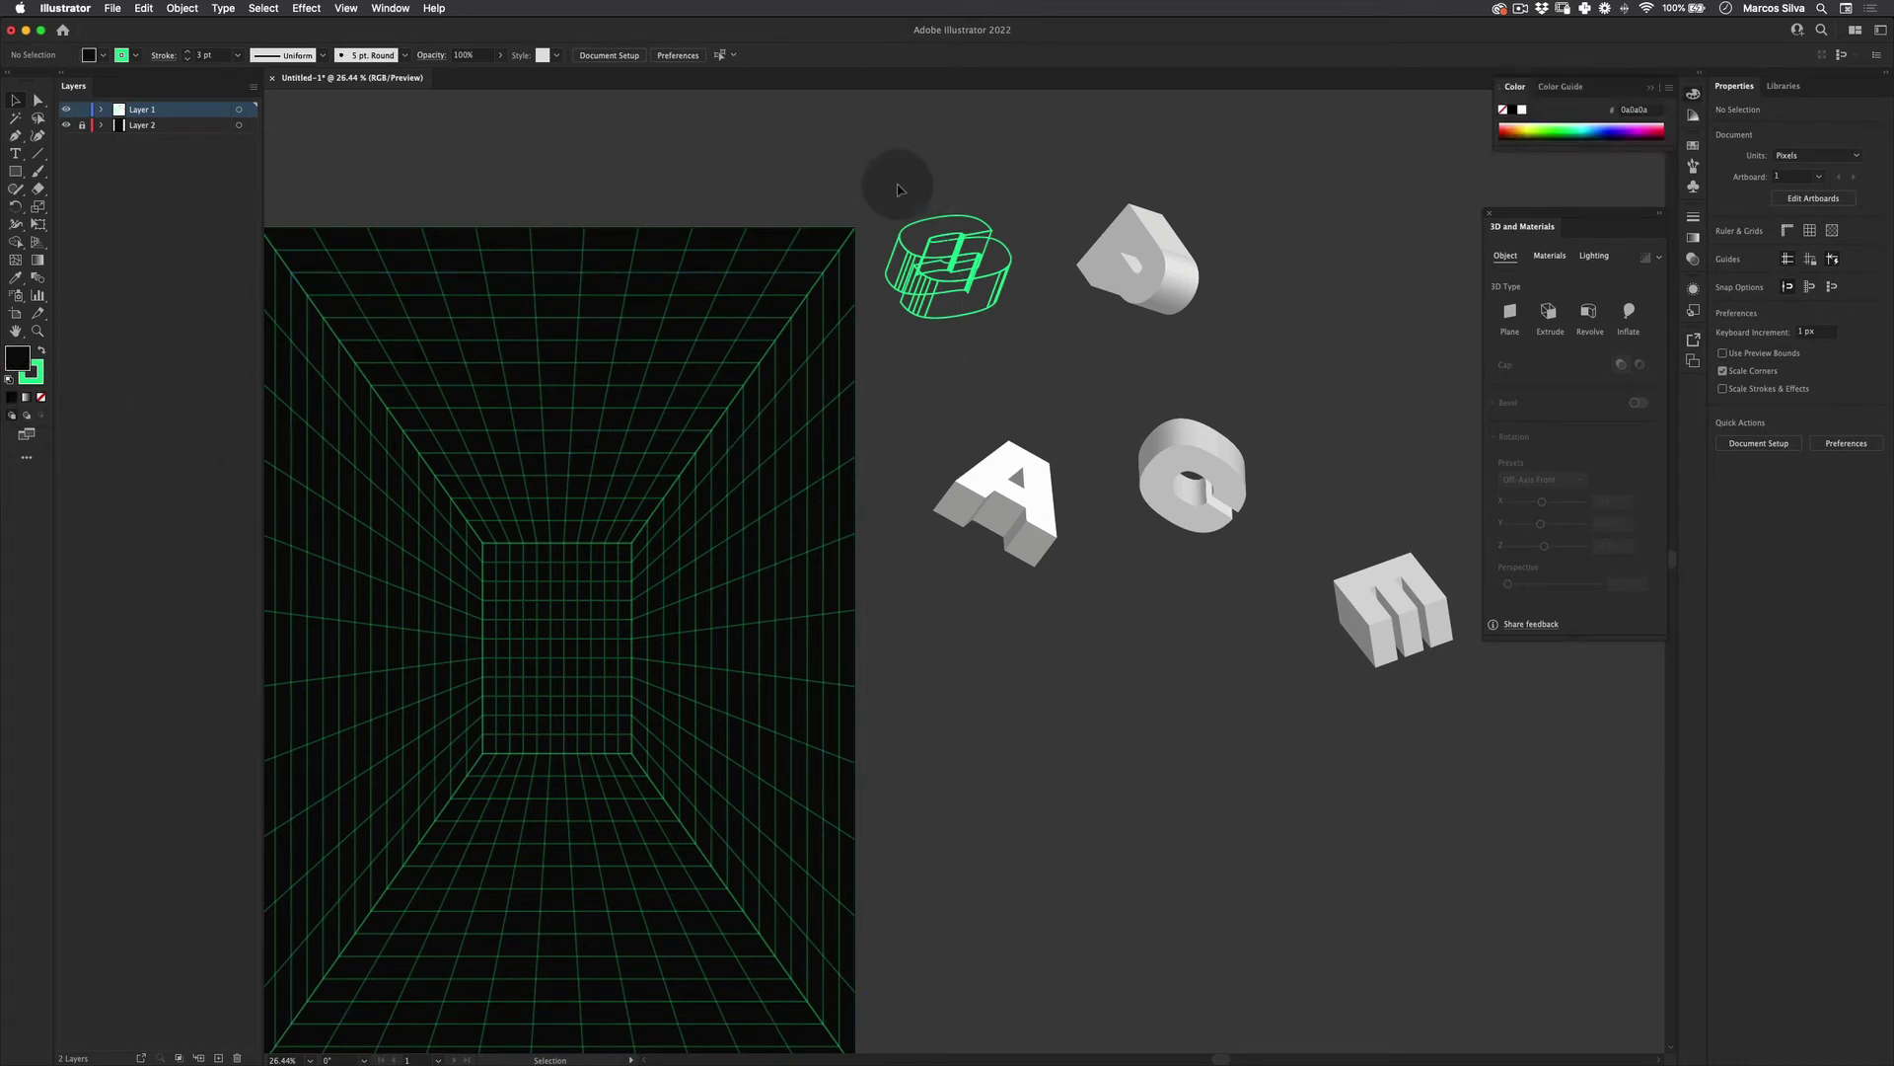
left_click(956, 253)
key("v")
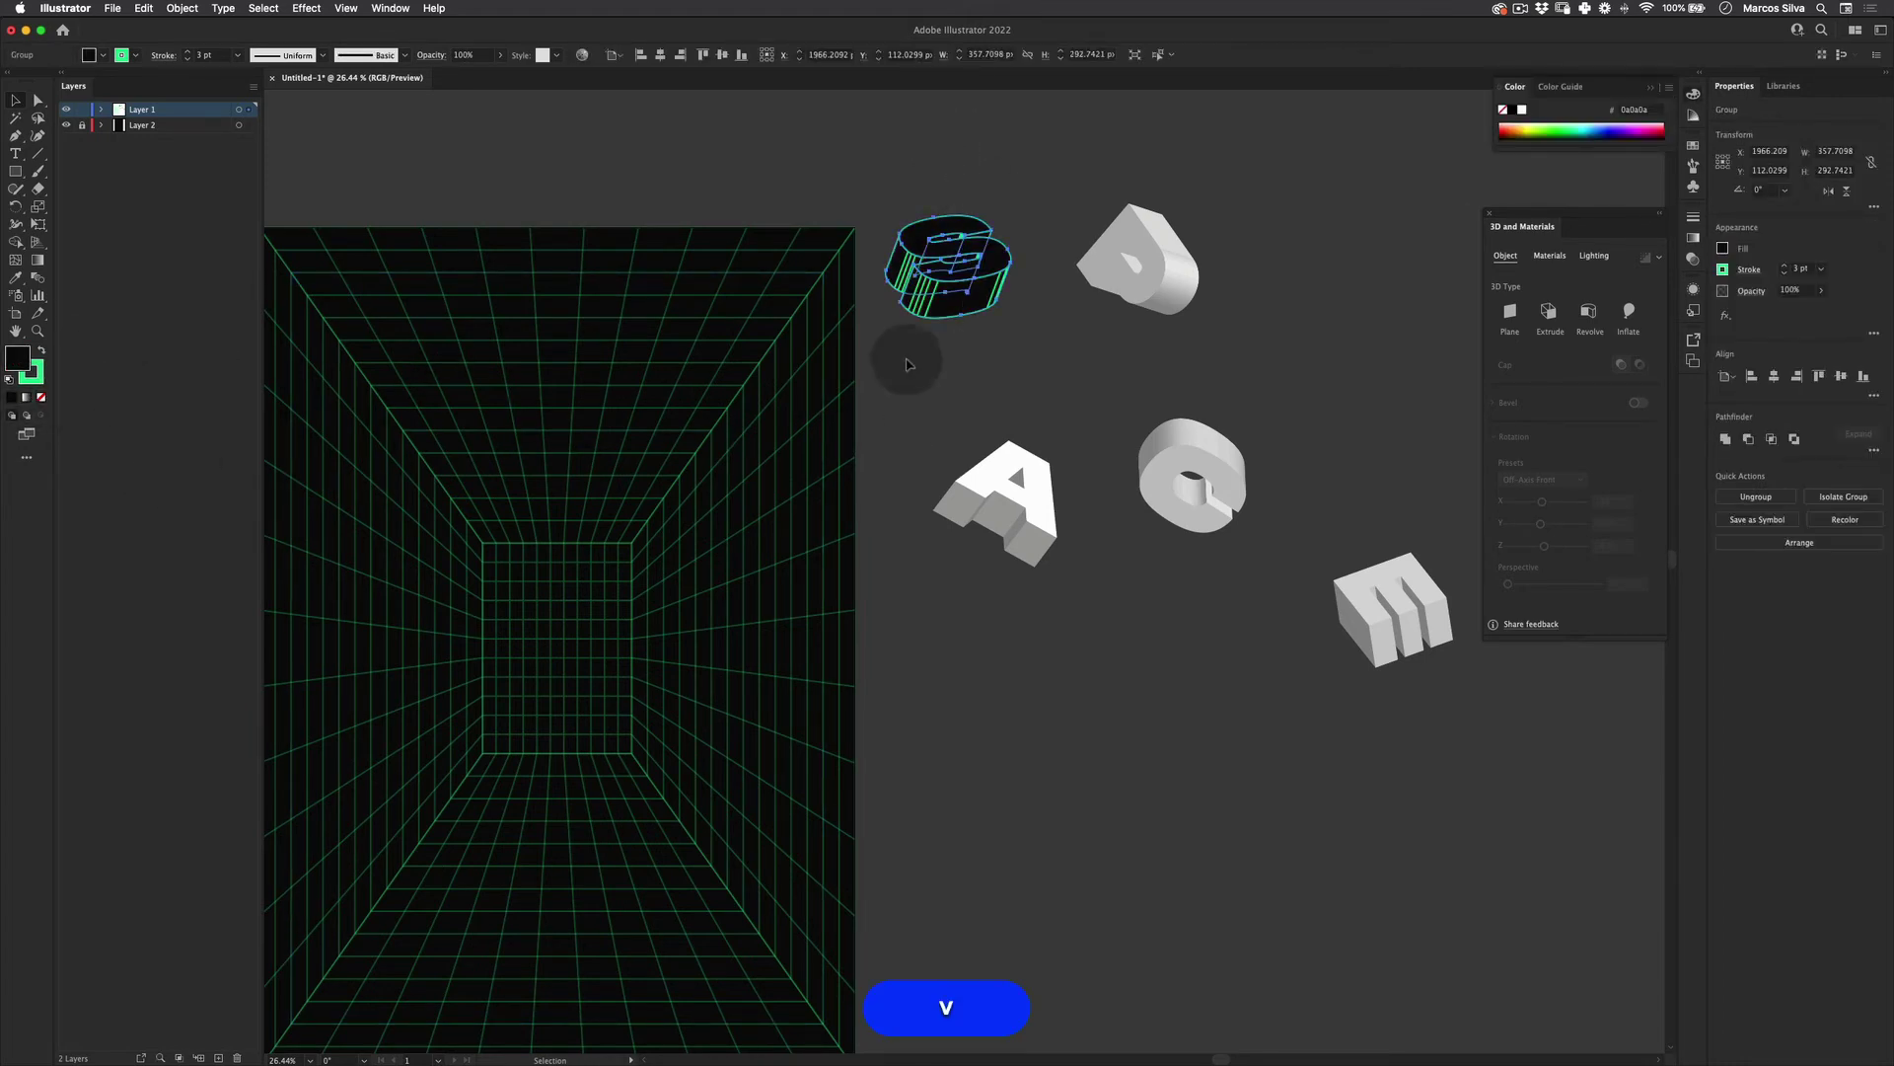
left_click(1057, 394)
Move the S into the upper part of the grid room and enlarge it to about 501 × 410 px
left_click_drag(1057, 393, 1224, 334)
left_click_drag(1104, 205, 631, 426)
key("e")
left_click_drag(713, 373, 735, 371)
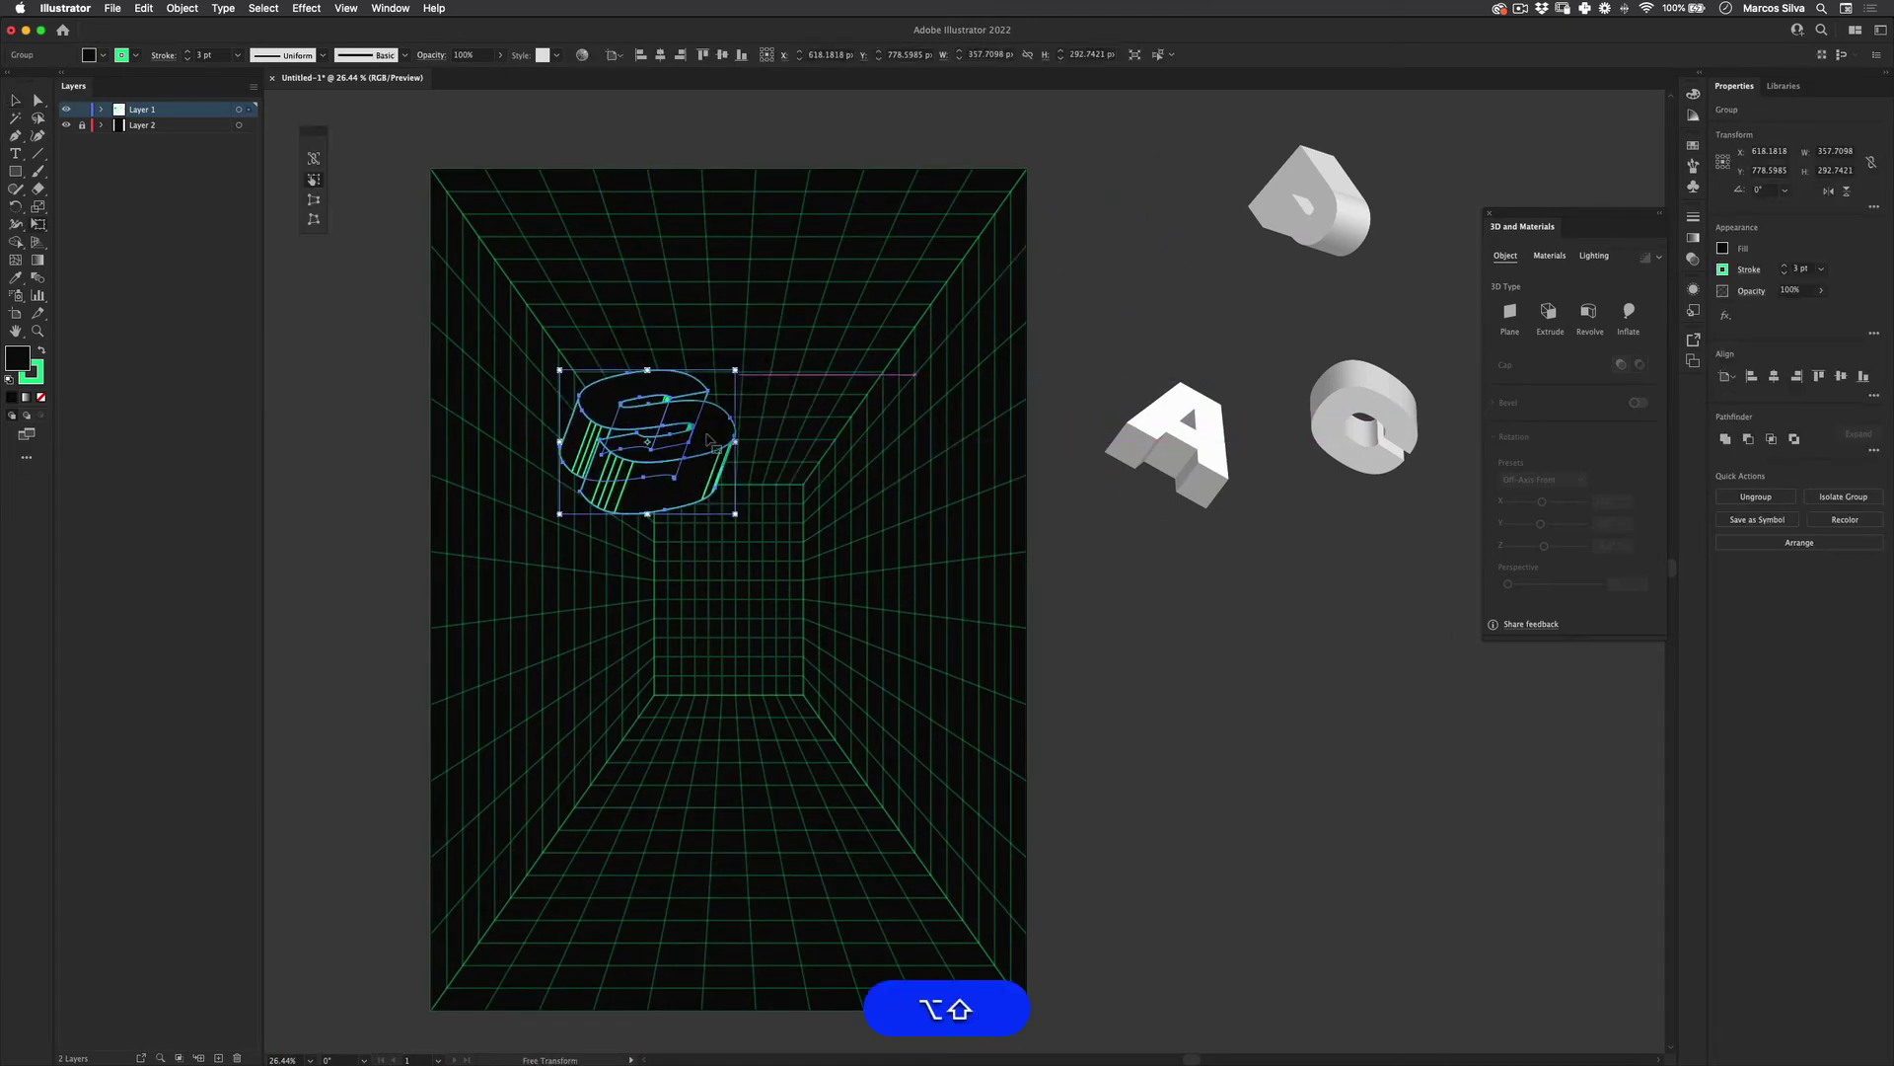
left_click_drag(690, 464, 682, 457)
key("v")
left_click(1332, 341)
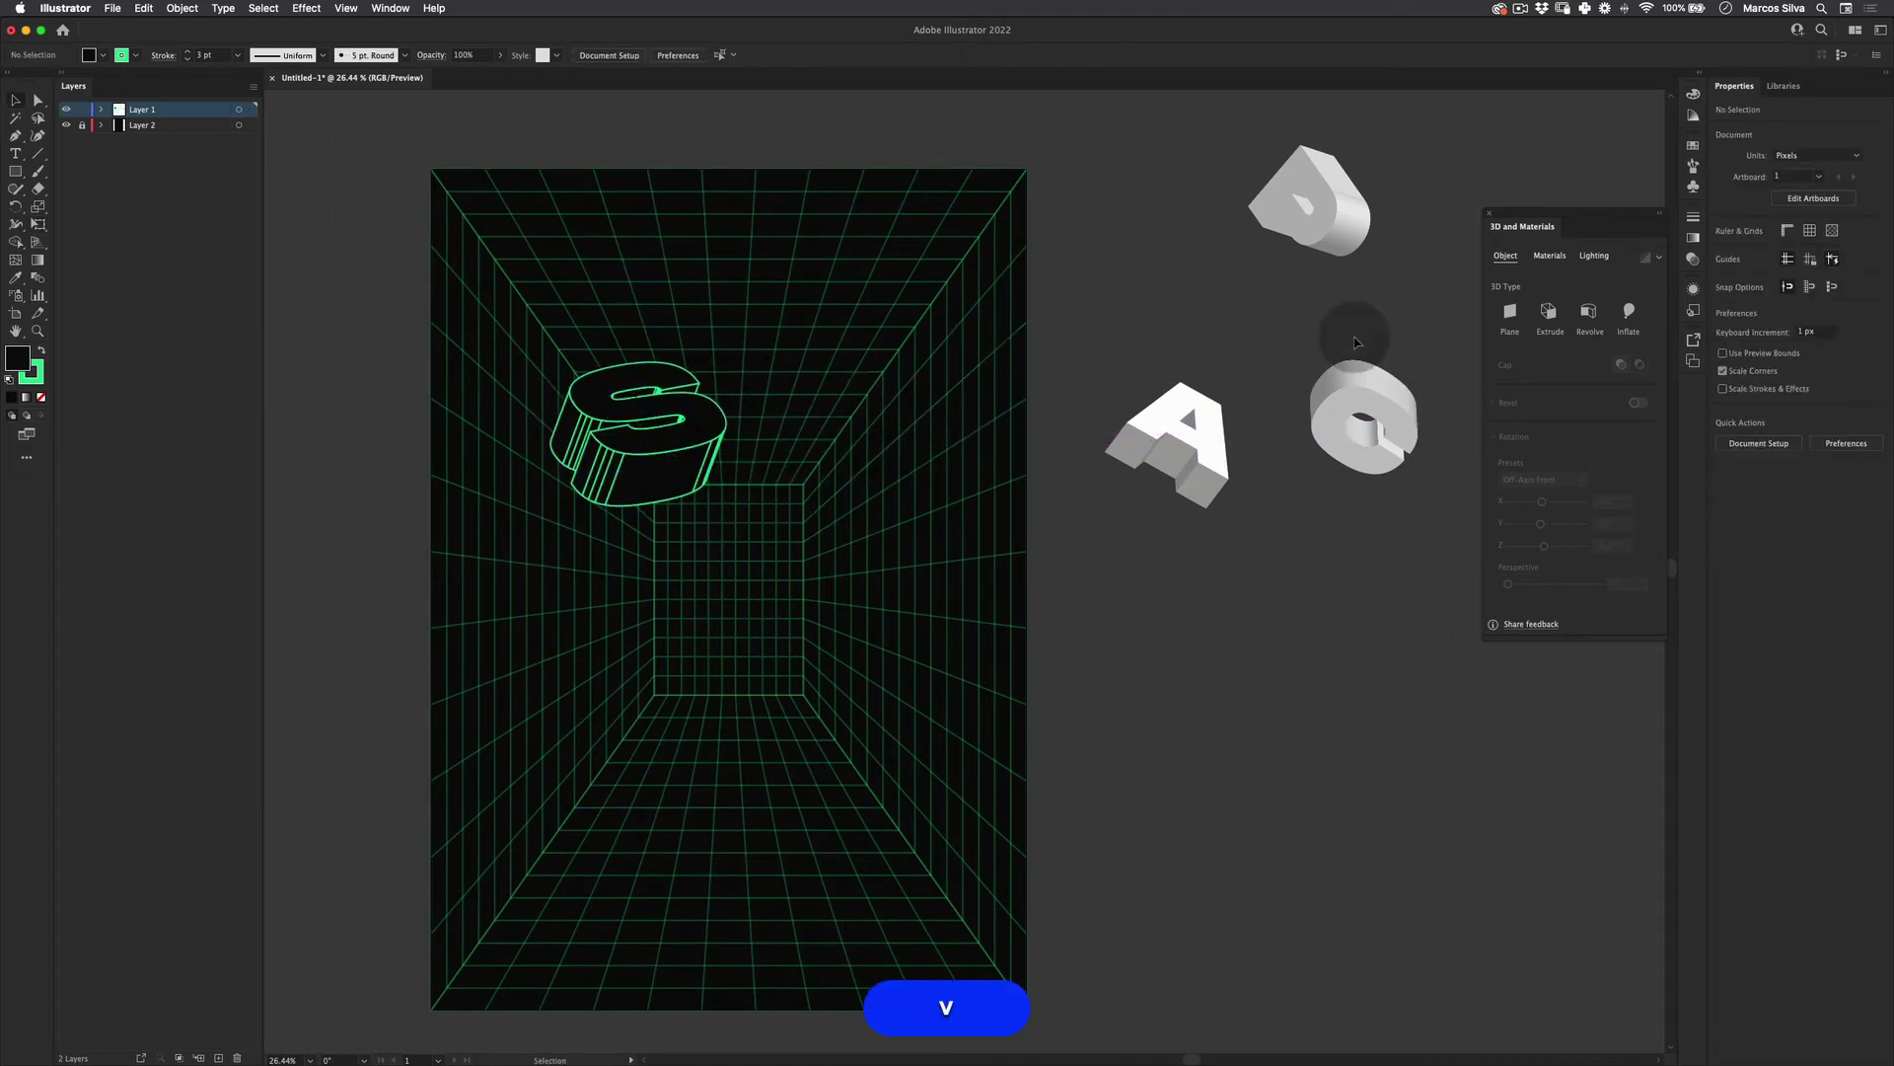
Scale the S down proportionally to roughly half its size, beside the upper corner of the room's back wall
key("space")
left_click_drag(1221, 287, 1275, 234)
left_click(748, 382)
key("e")
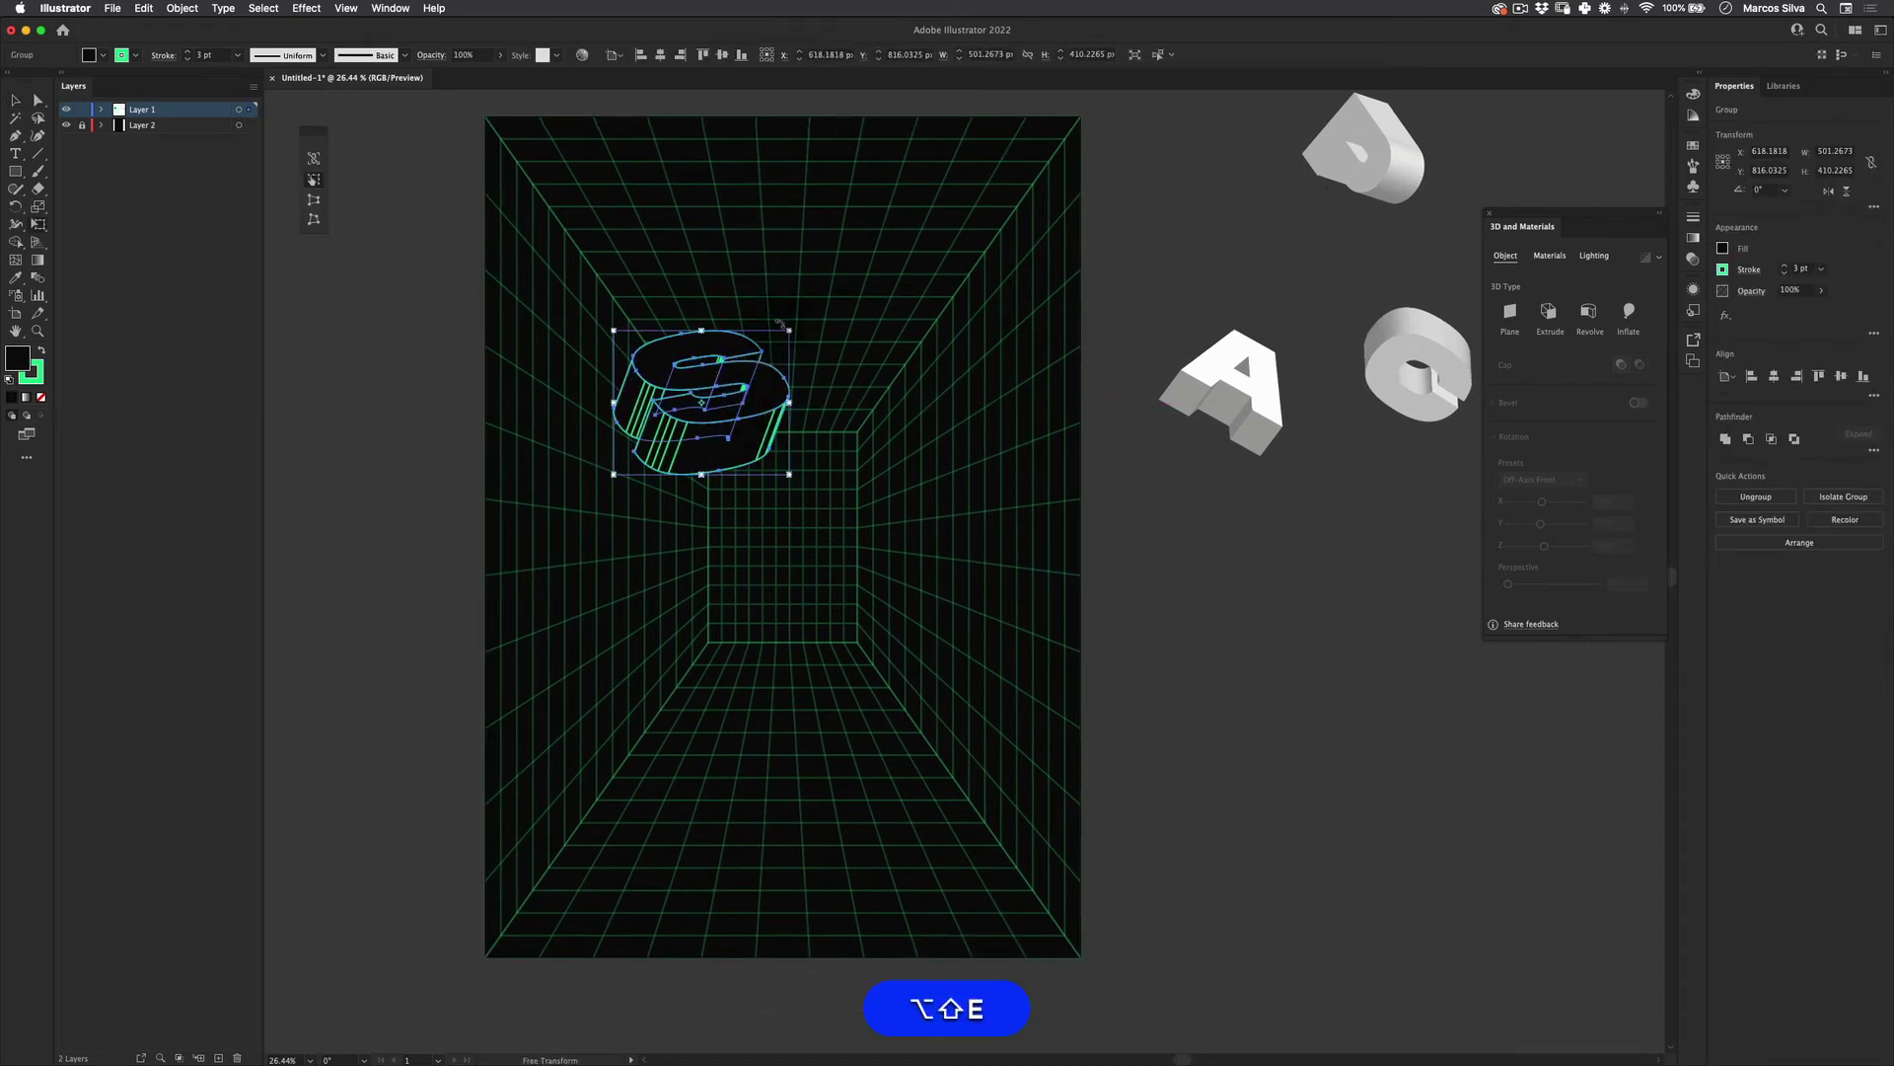
left_click_drag(789, 335, 716, 443)
key("v")
left_click(1218, 533)
Move the P onto the poster beside the S and enlarge it to about 571 × 517 px
left_click(993, 347)
left_click_drag(1344, 181, 821, 422)
key("e")
scroll(929, 429, "down", 3)
Cut all five letters and paste them in place on a new layer above the others
key("v")
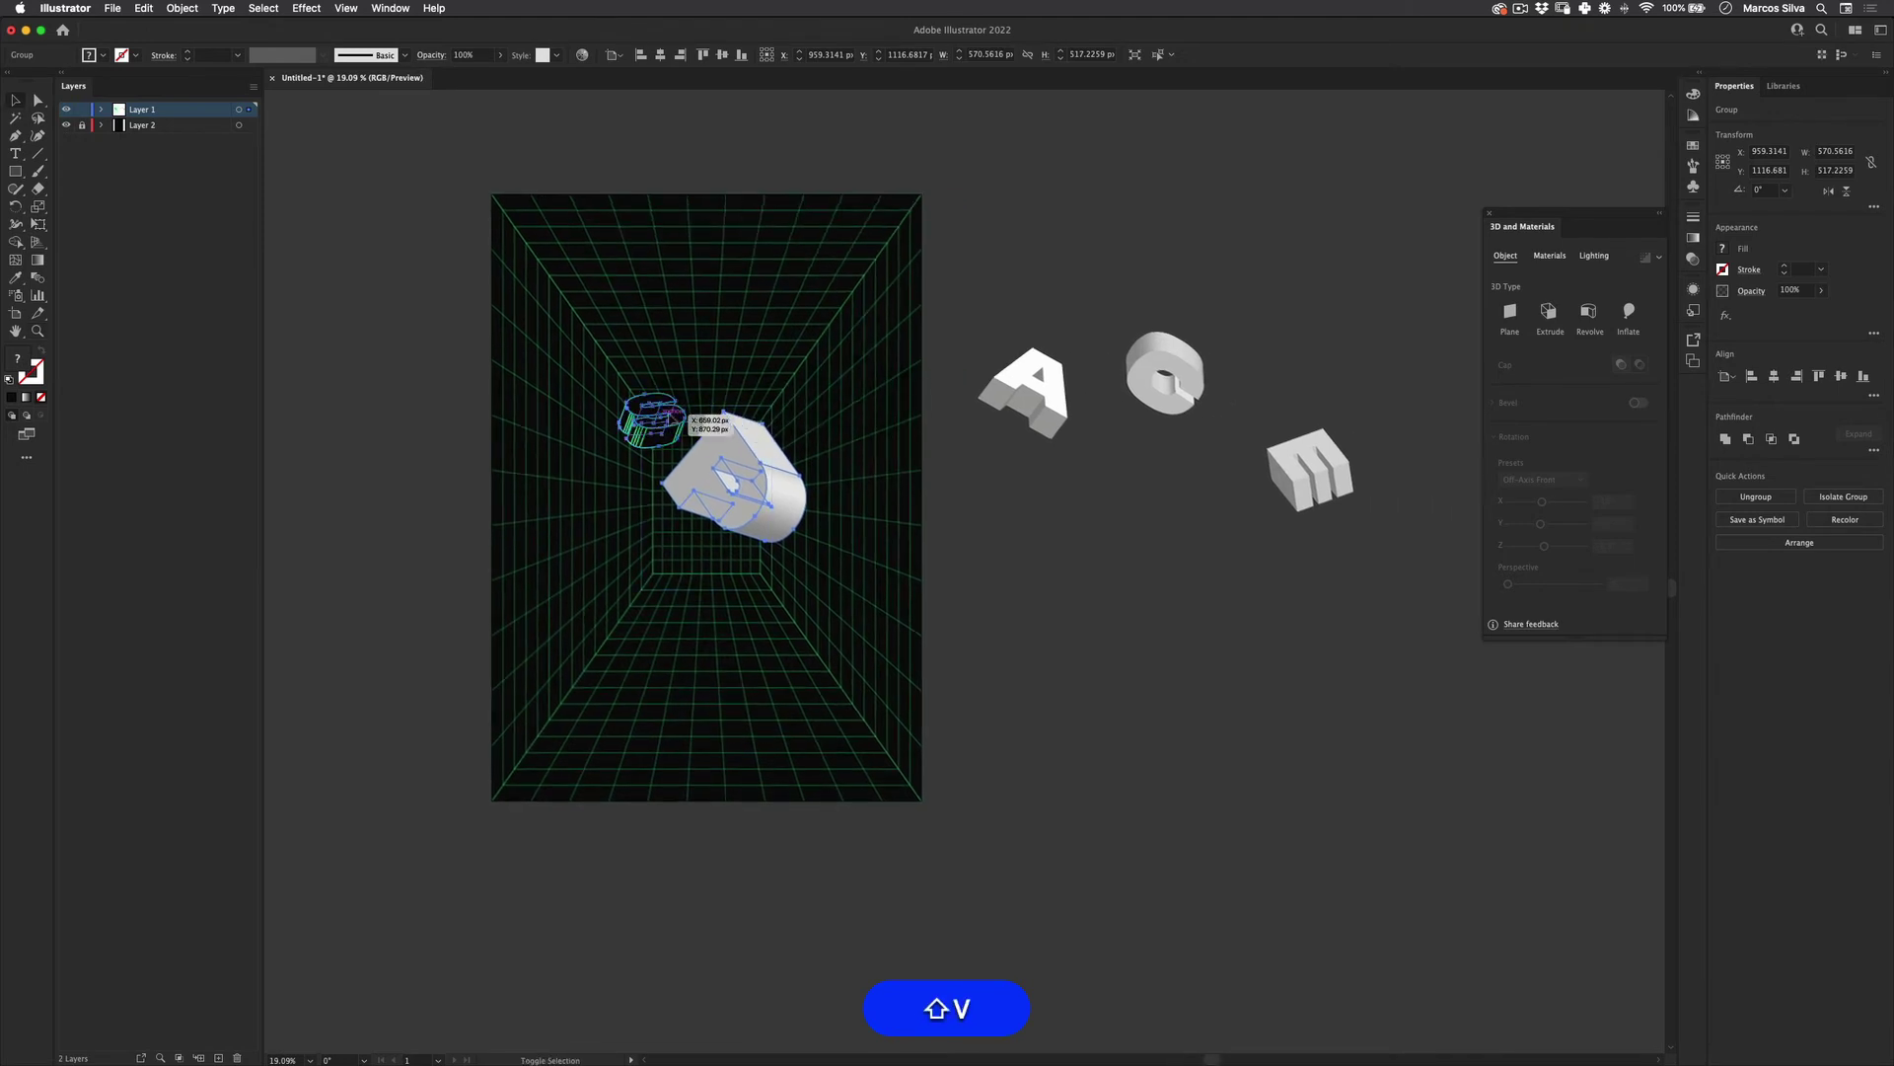
left_click(1031, 389, "shift")
left_click(1189, 365, "shift")
left_click(1309, 434, "shift")
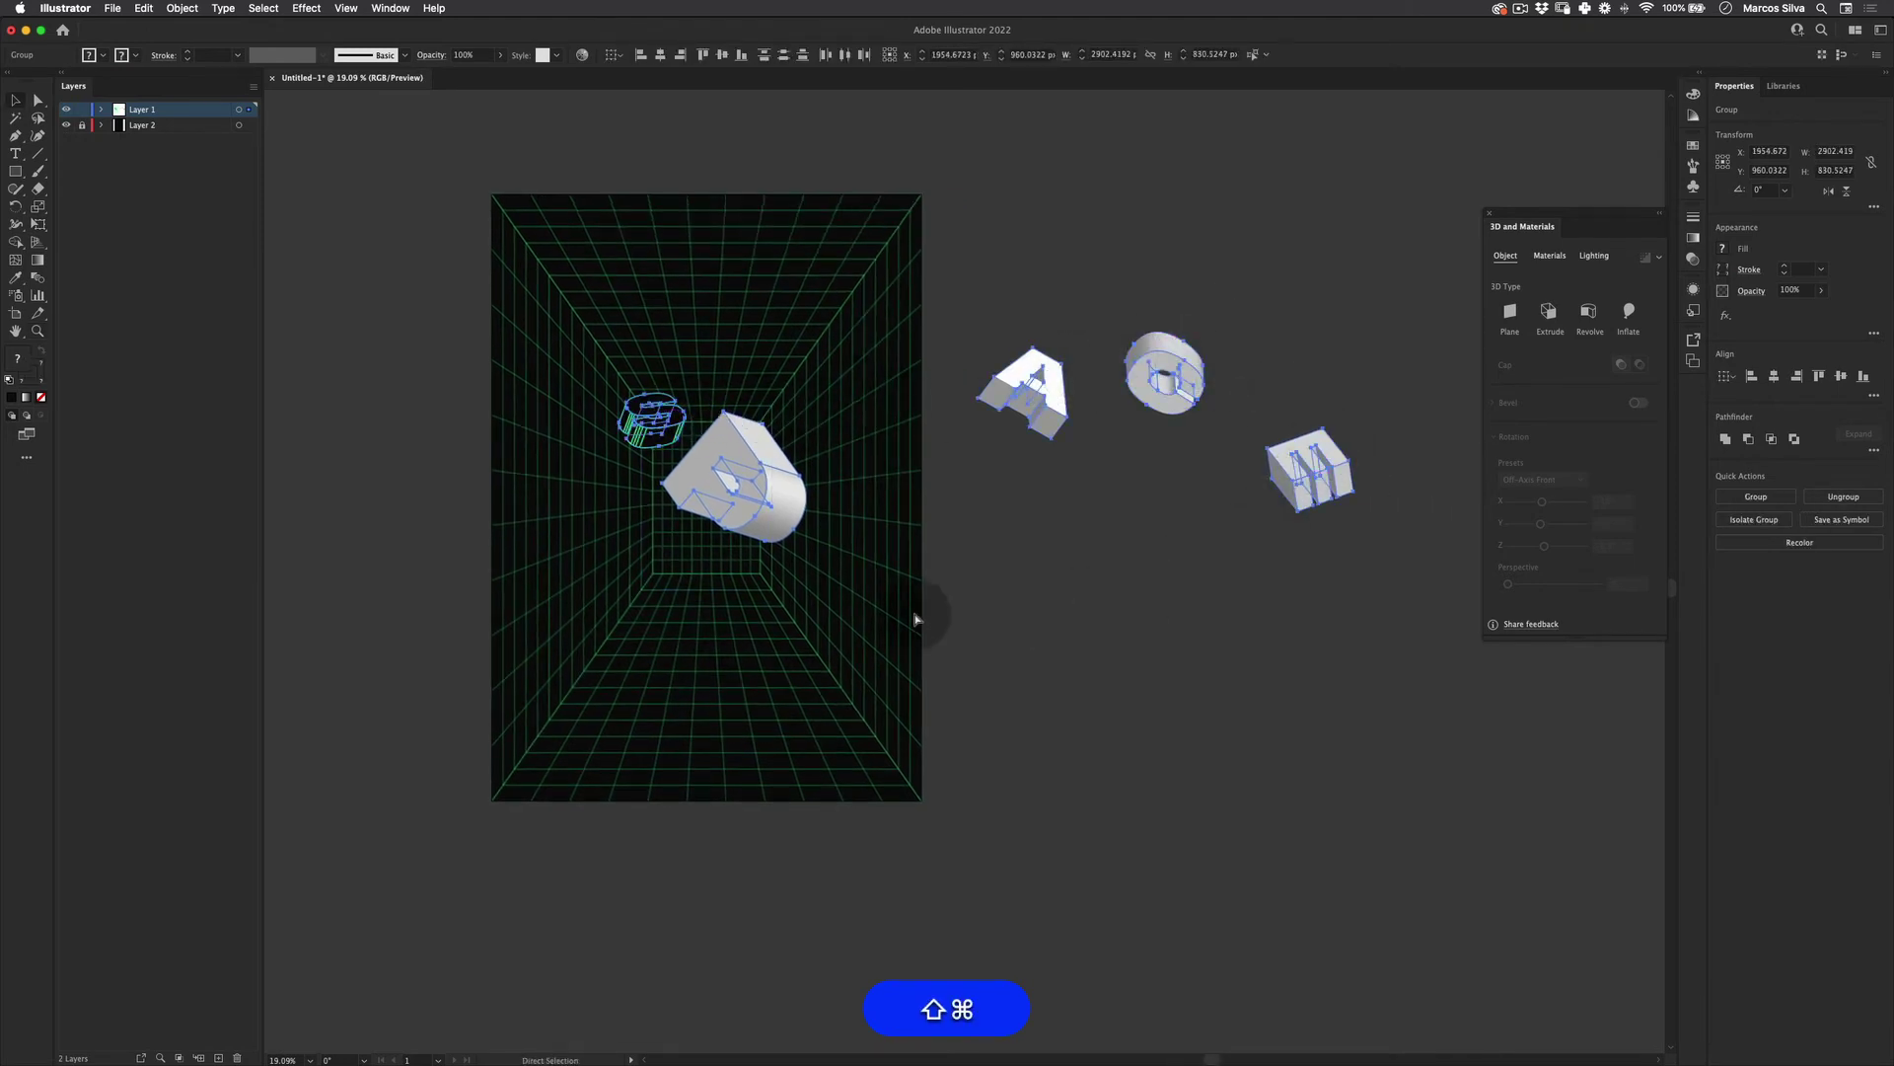
key("super+shift+x")
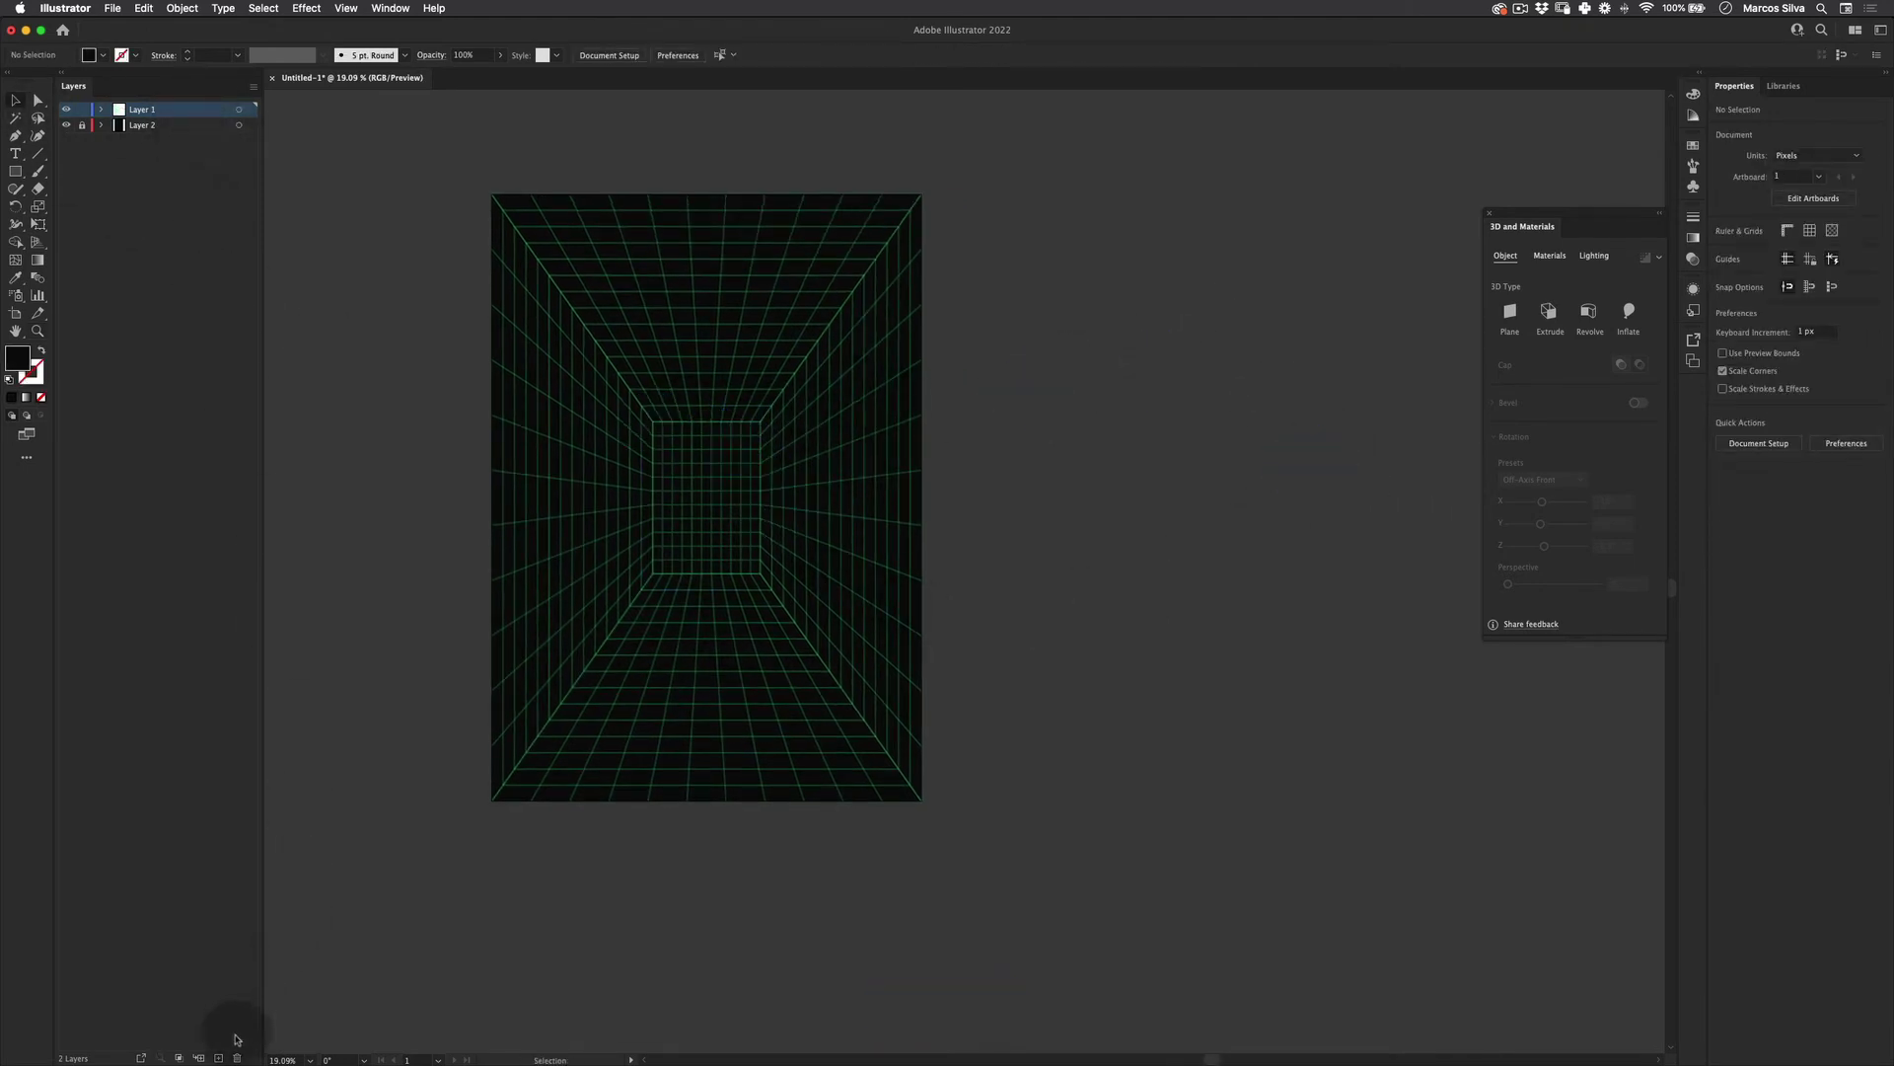
key("super+f")
key("v")
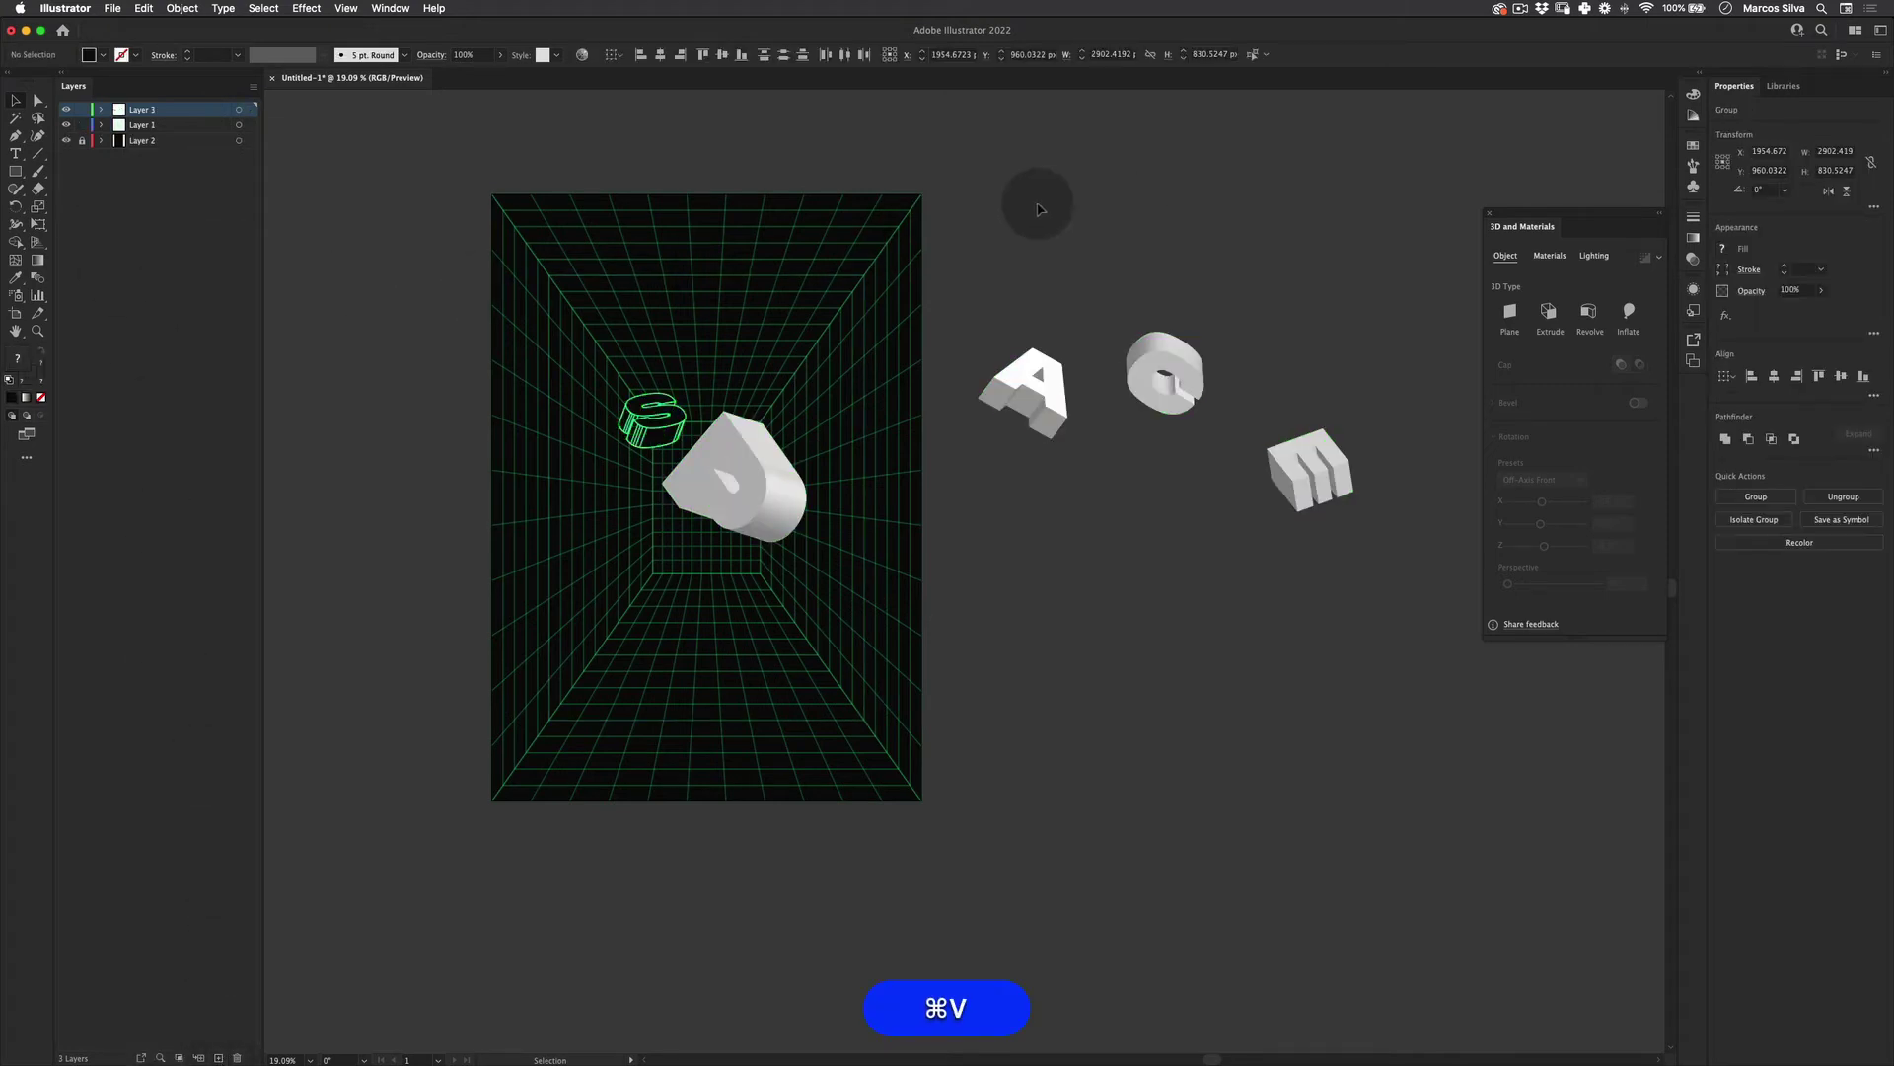
Copy the S's near-black fill and green outline onto the P with the Eyedropper
scroll(659, 456, "up", 2)
left_click(772, 439)
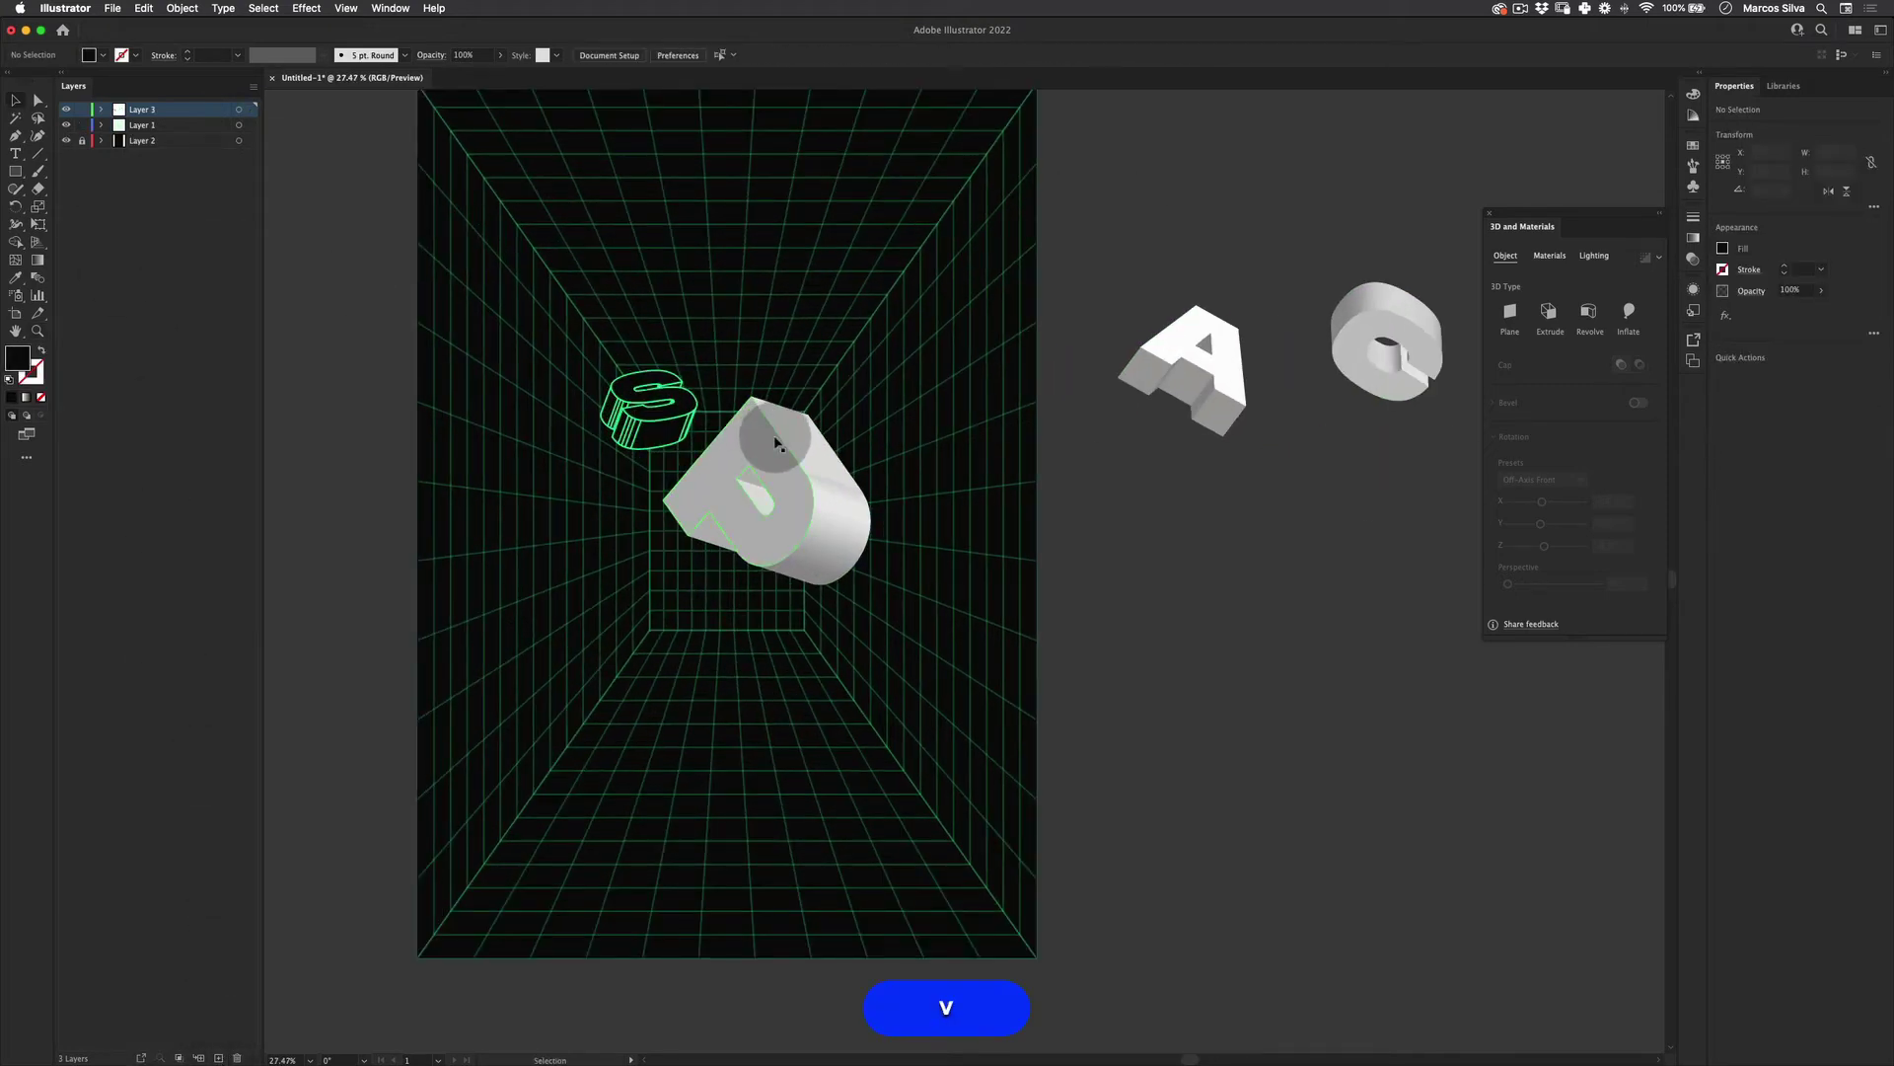
left_click(684, 393)
key("v")
left_click(1239, 583)
Move the P slightly up and rotate it about 13° counterclockwise beside the S
left_click_drag(870, 527, 873, 477)
key("r")
left_click_drag(987, 535, 982, 478)
key("v")
left_click(1271, 473)
Place the A below the S and the C below the P, giving both the near-black fill and green outline
left_click_drag(1221, 349, 663, 566)
left_click(779, 355)
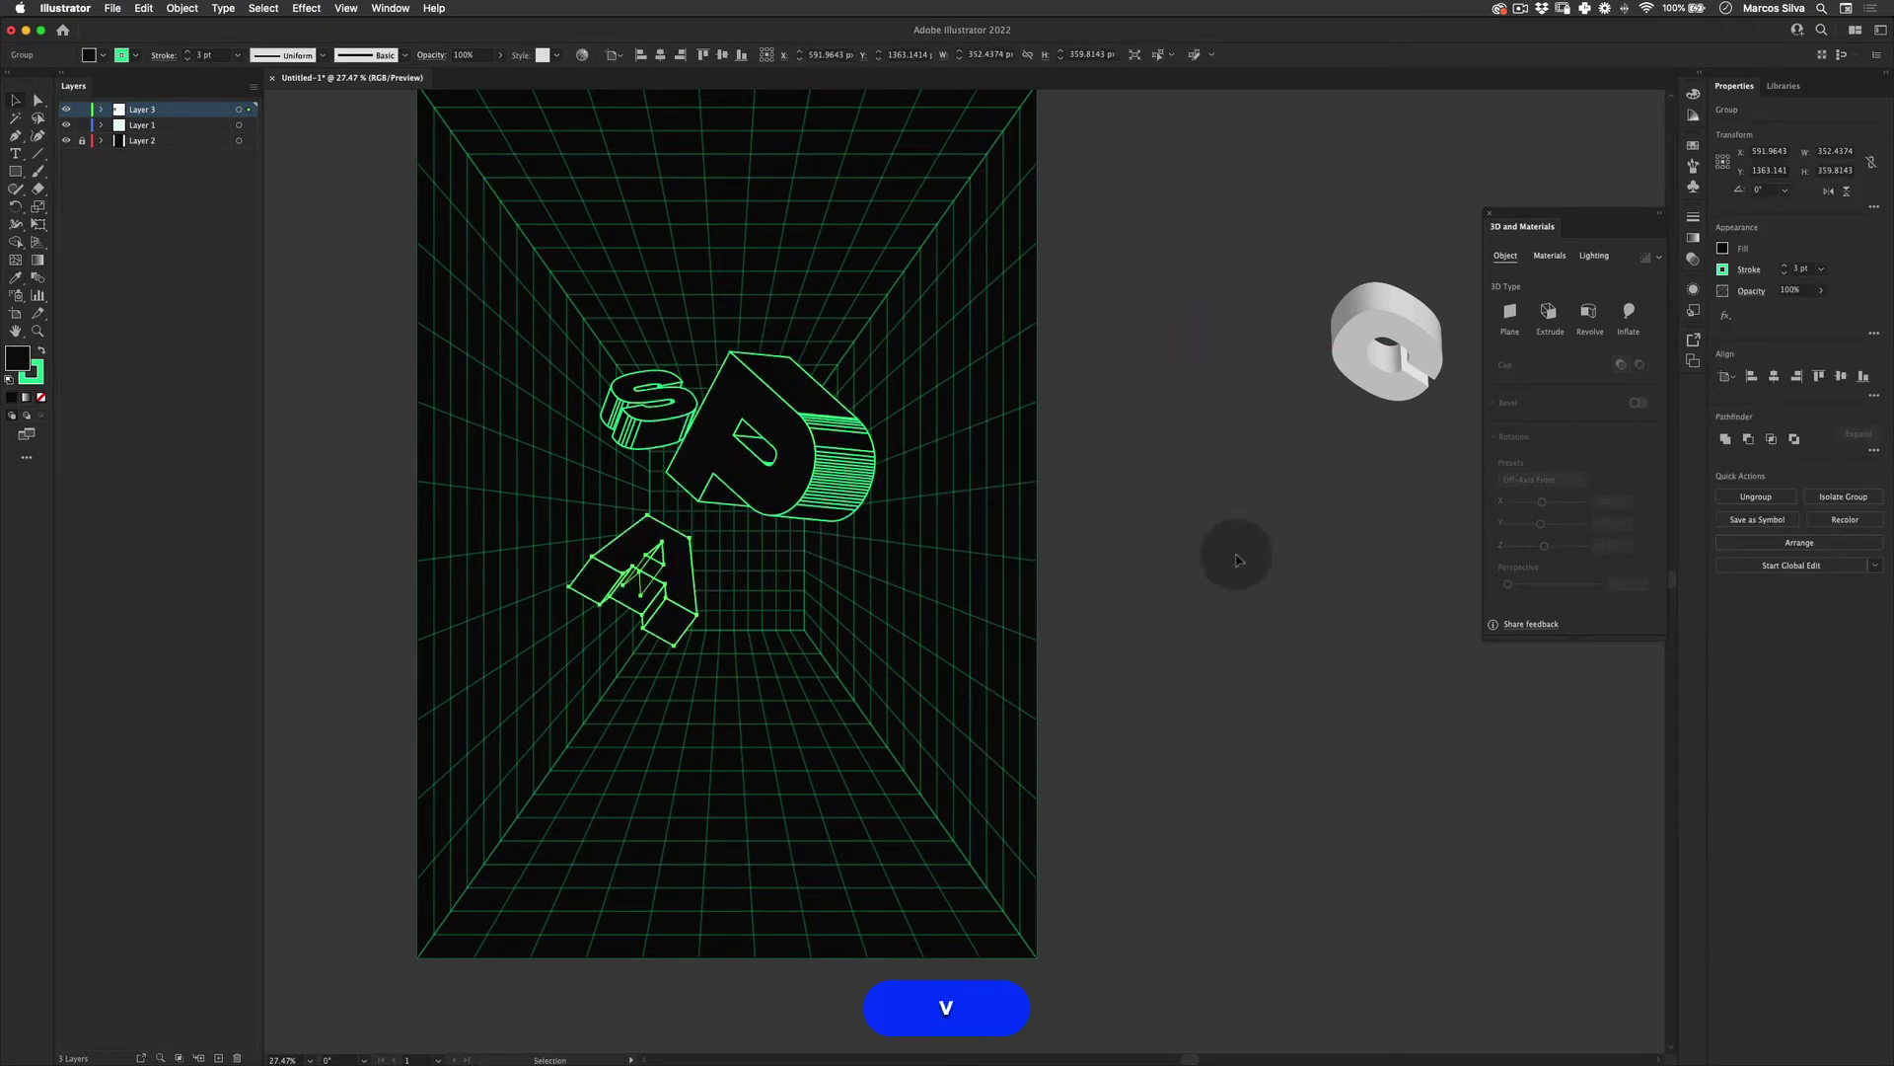
key("v")
mouse_move(1391, 326)
left_mouse_down()
mouse_move(888, 617)
mouse_move(876, 605)
left_mouse_up()
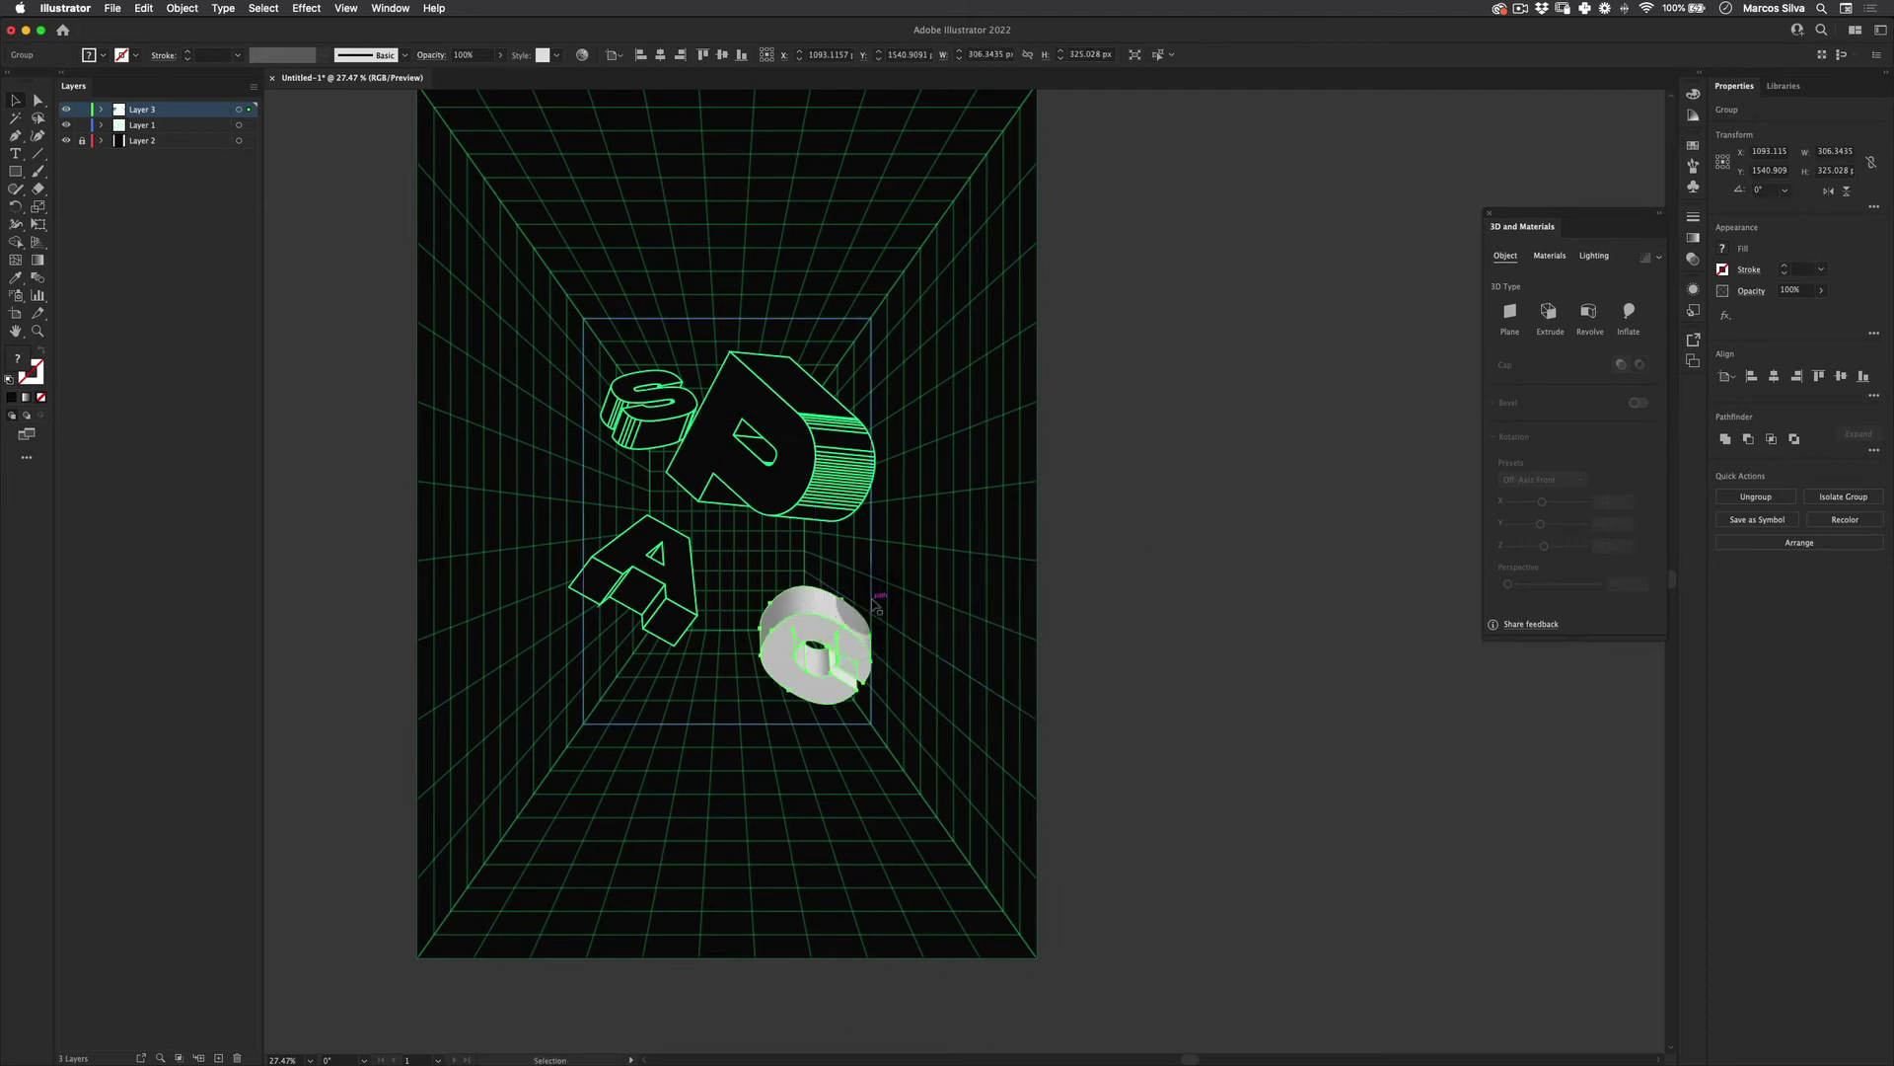
left_click(696, 560)
Move the E below the C on the poster and give it the same near-black fill and green outline
scroll(938, 444, "right", 5)
key("v")
left_click_drag(1174, 503, 474, 662)
key("space")
left_click_drag(544, 631, 817, 560)
left_click(775, 471)
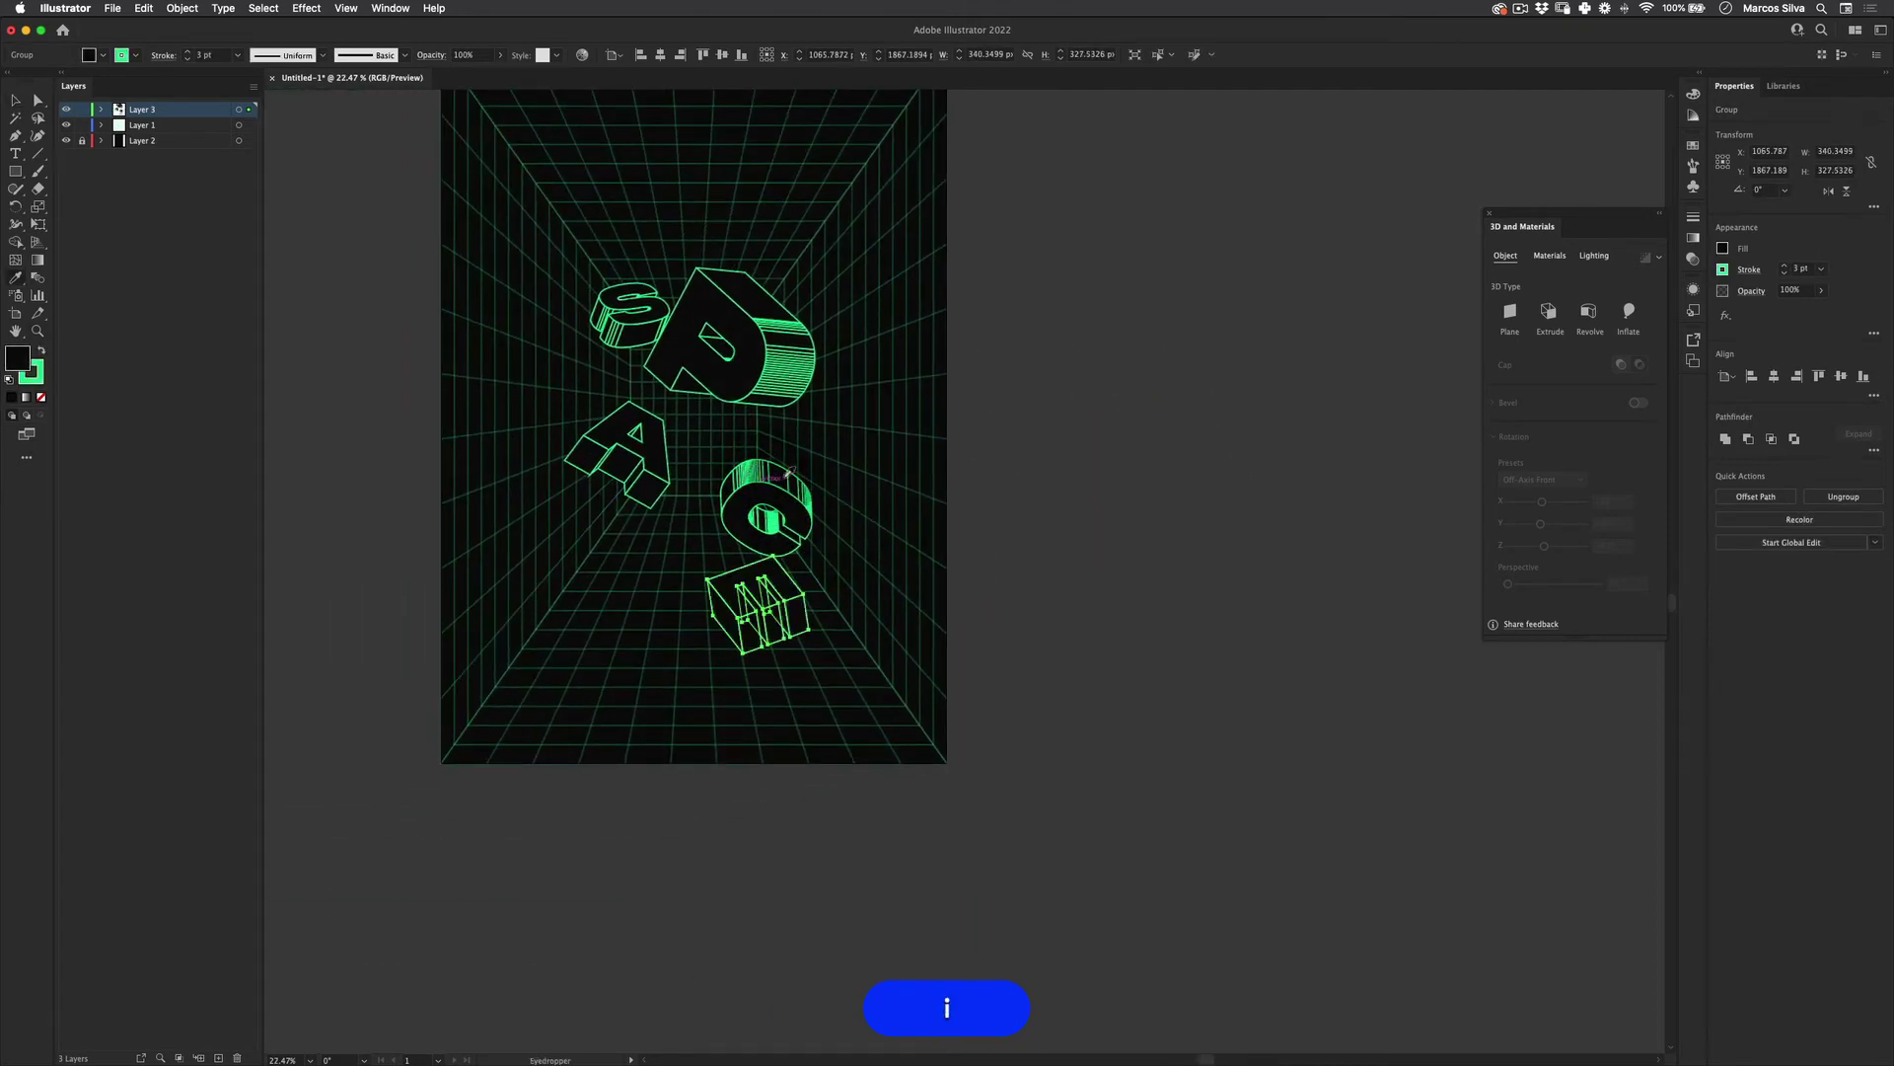
key("super+shift+a")
Move the E to the lower-left area of the room and enlarge it to about 873 × 840 px
key("z")
left_click(809, 484)
key("space")
left_click_drag(746, 573, 968, 556)
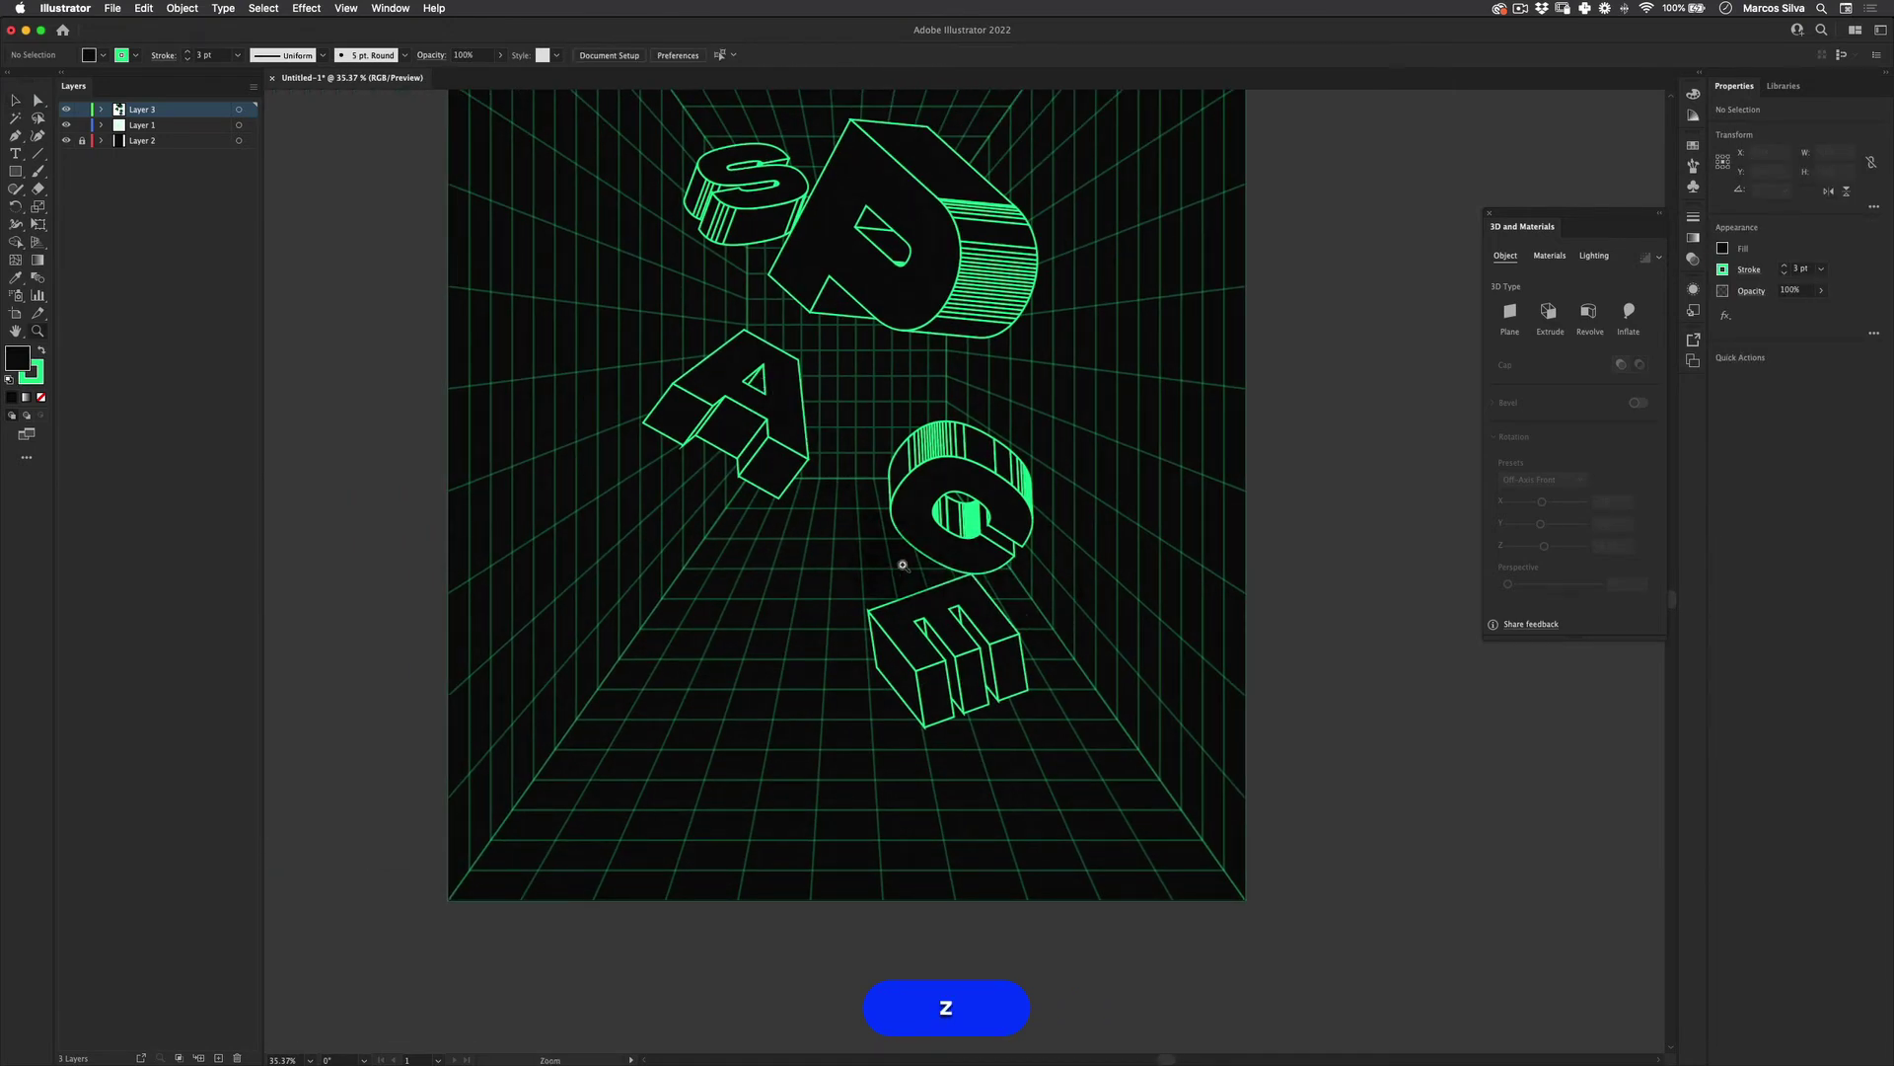
left_click(902, 564, "alt")
scroll(858, 583, "up", 1)
key("v")
left_click(779, 730)
key("e")
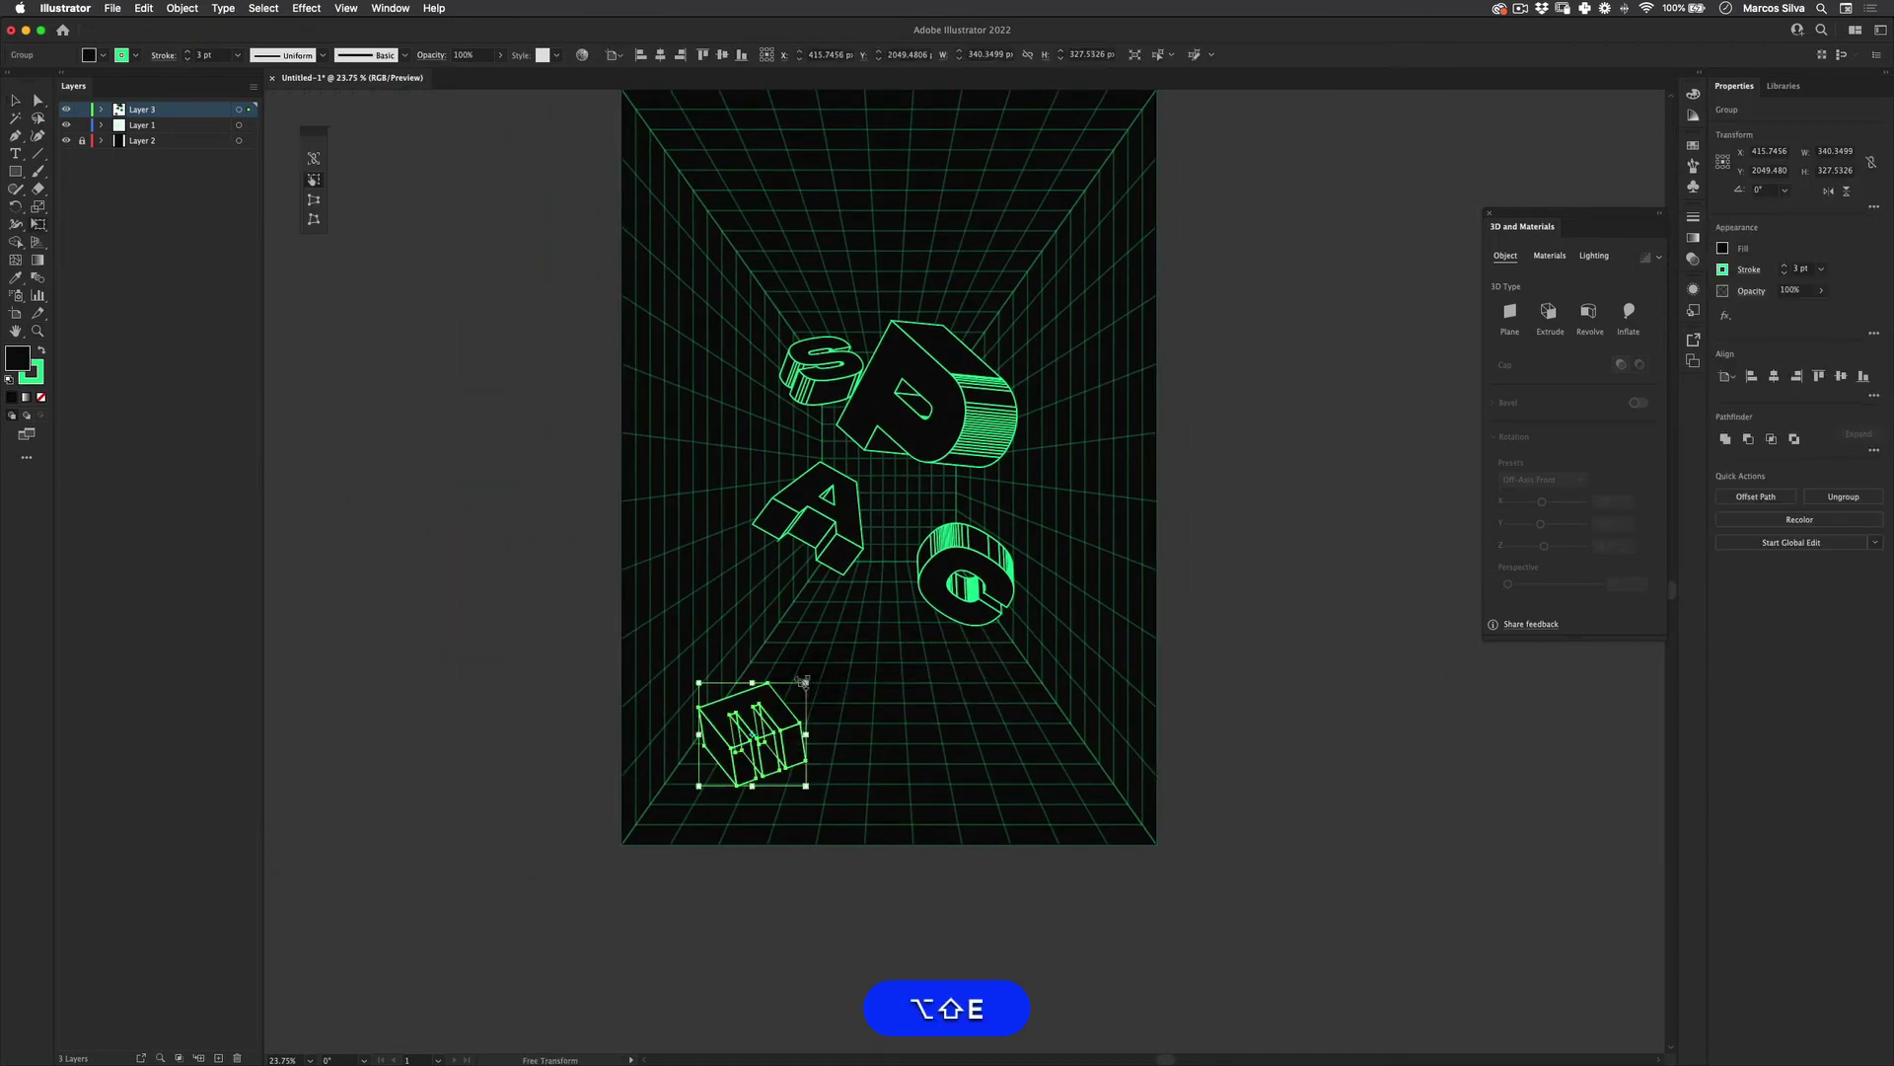
left_click_drag(804, 682, 878, 643)
key("v")
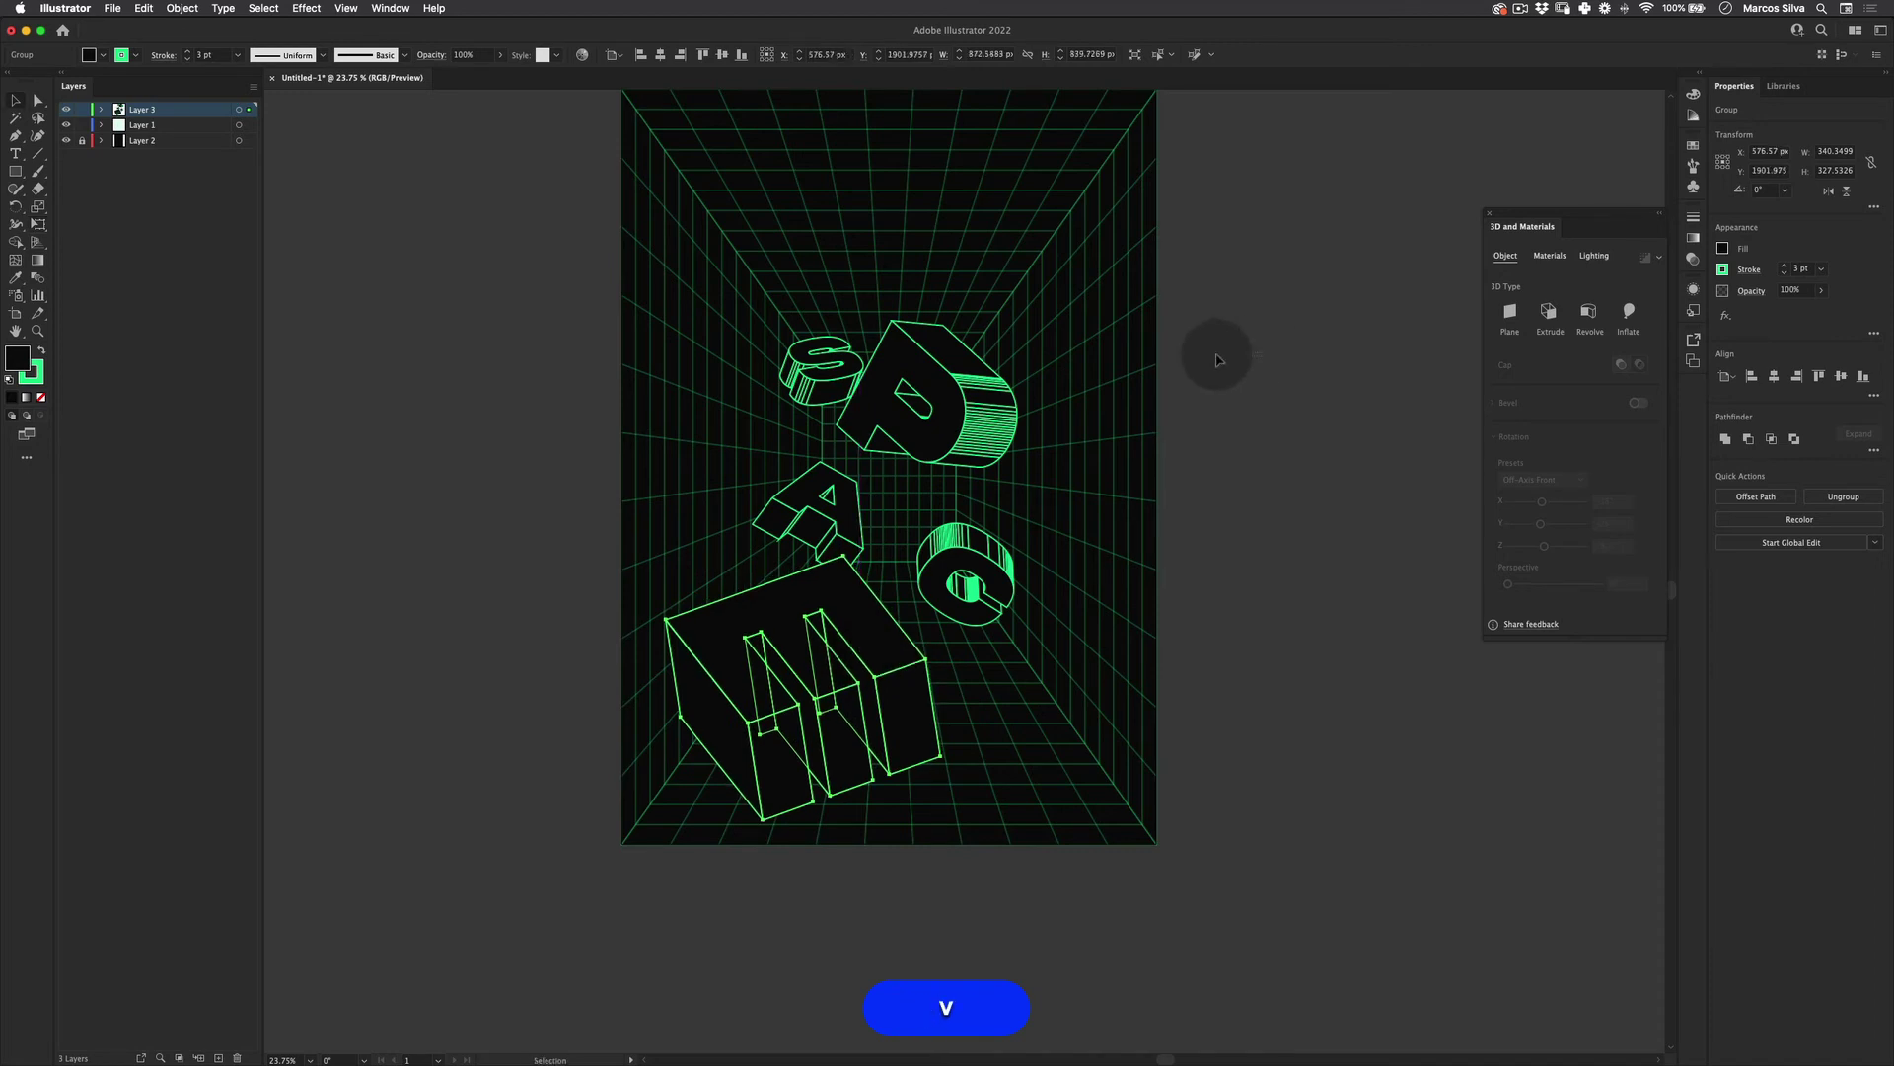
left_click(1219, 360)
Enlarge the A to about 518 × 529 px, rotate it slightly and fit it between the S, P and E
key("z")
left_click(829, 496)
key("v")
left_click(800, 527)
key("e")
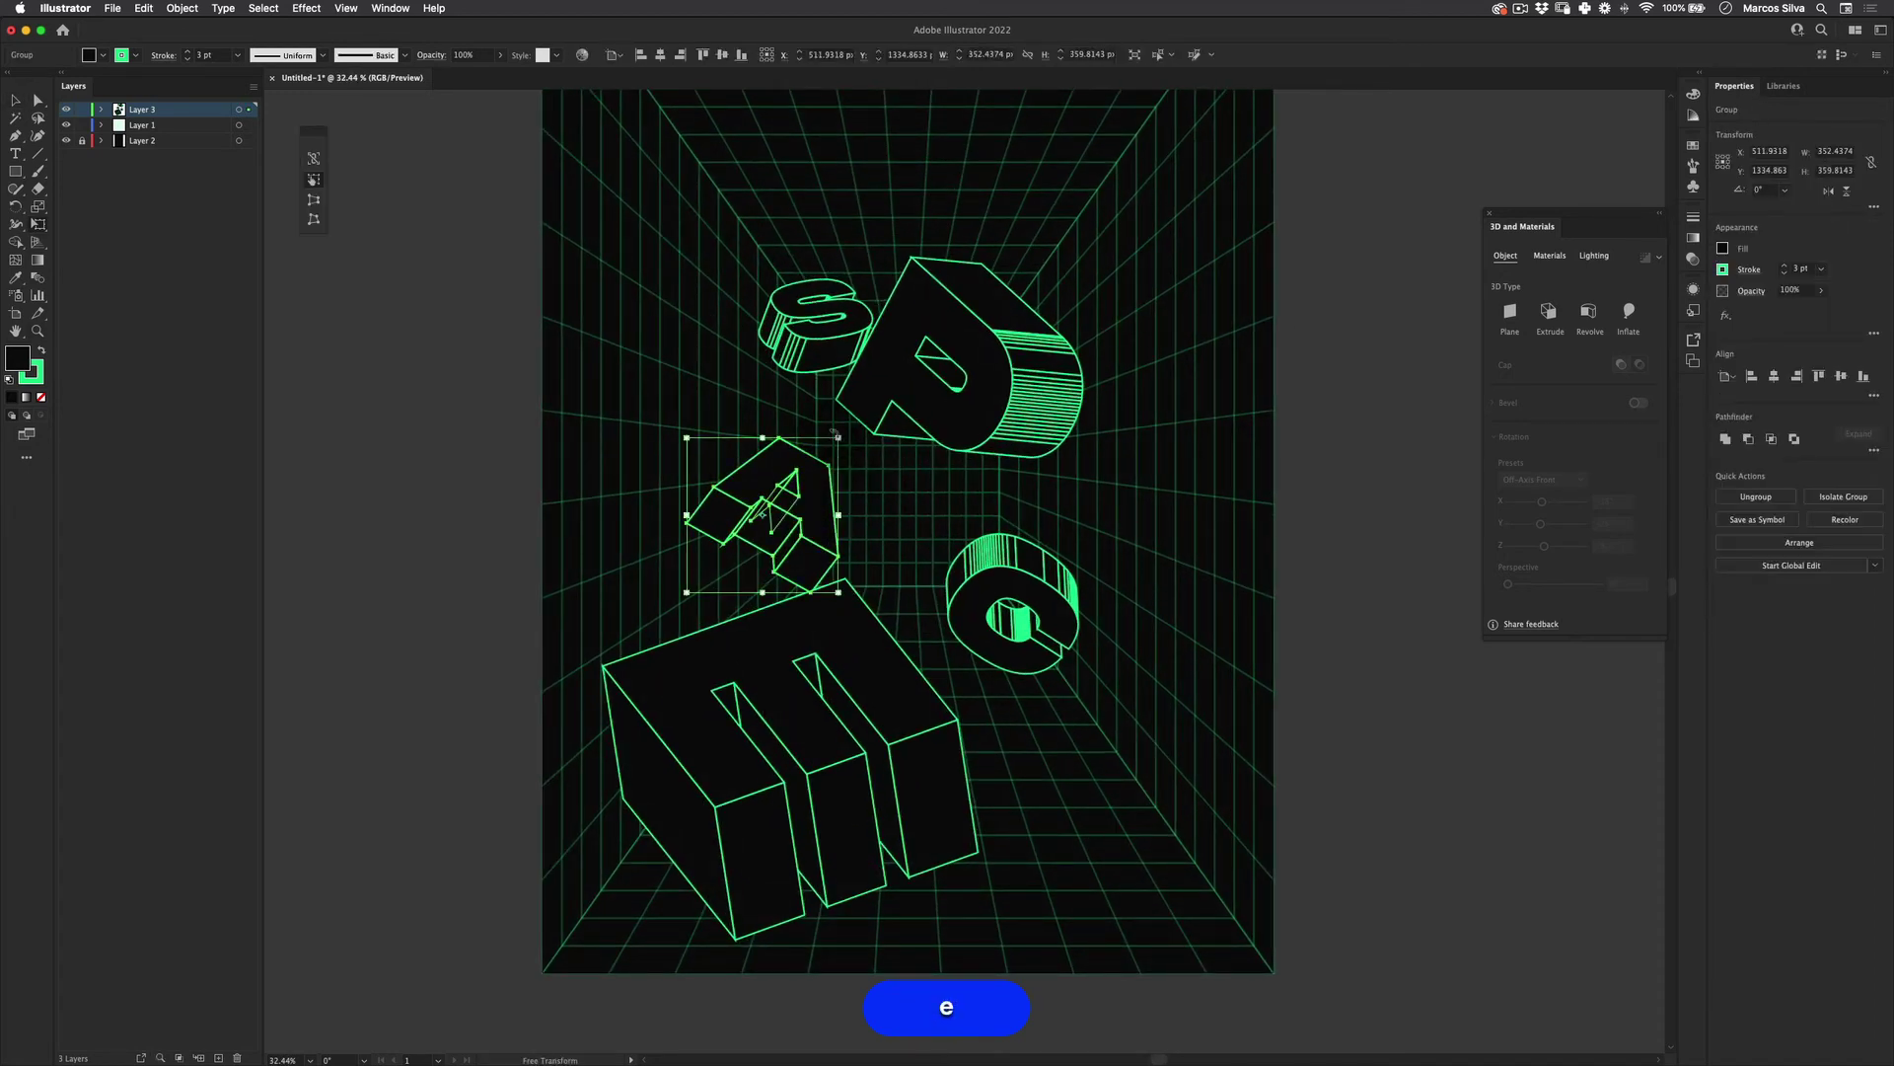
left_click_drag(836, 437, 879, 414)
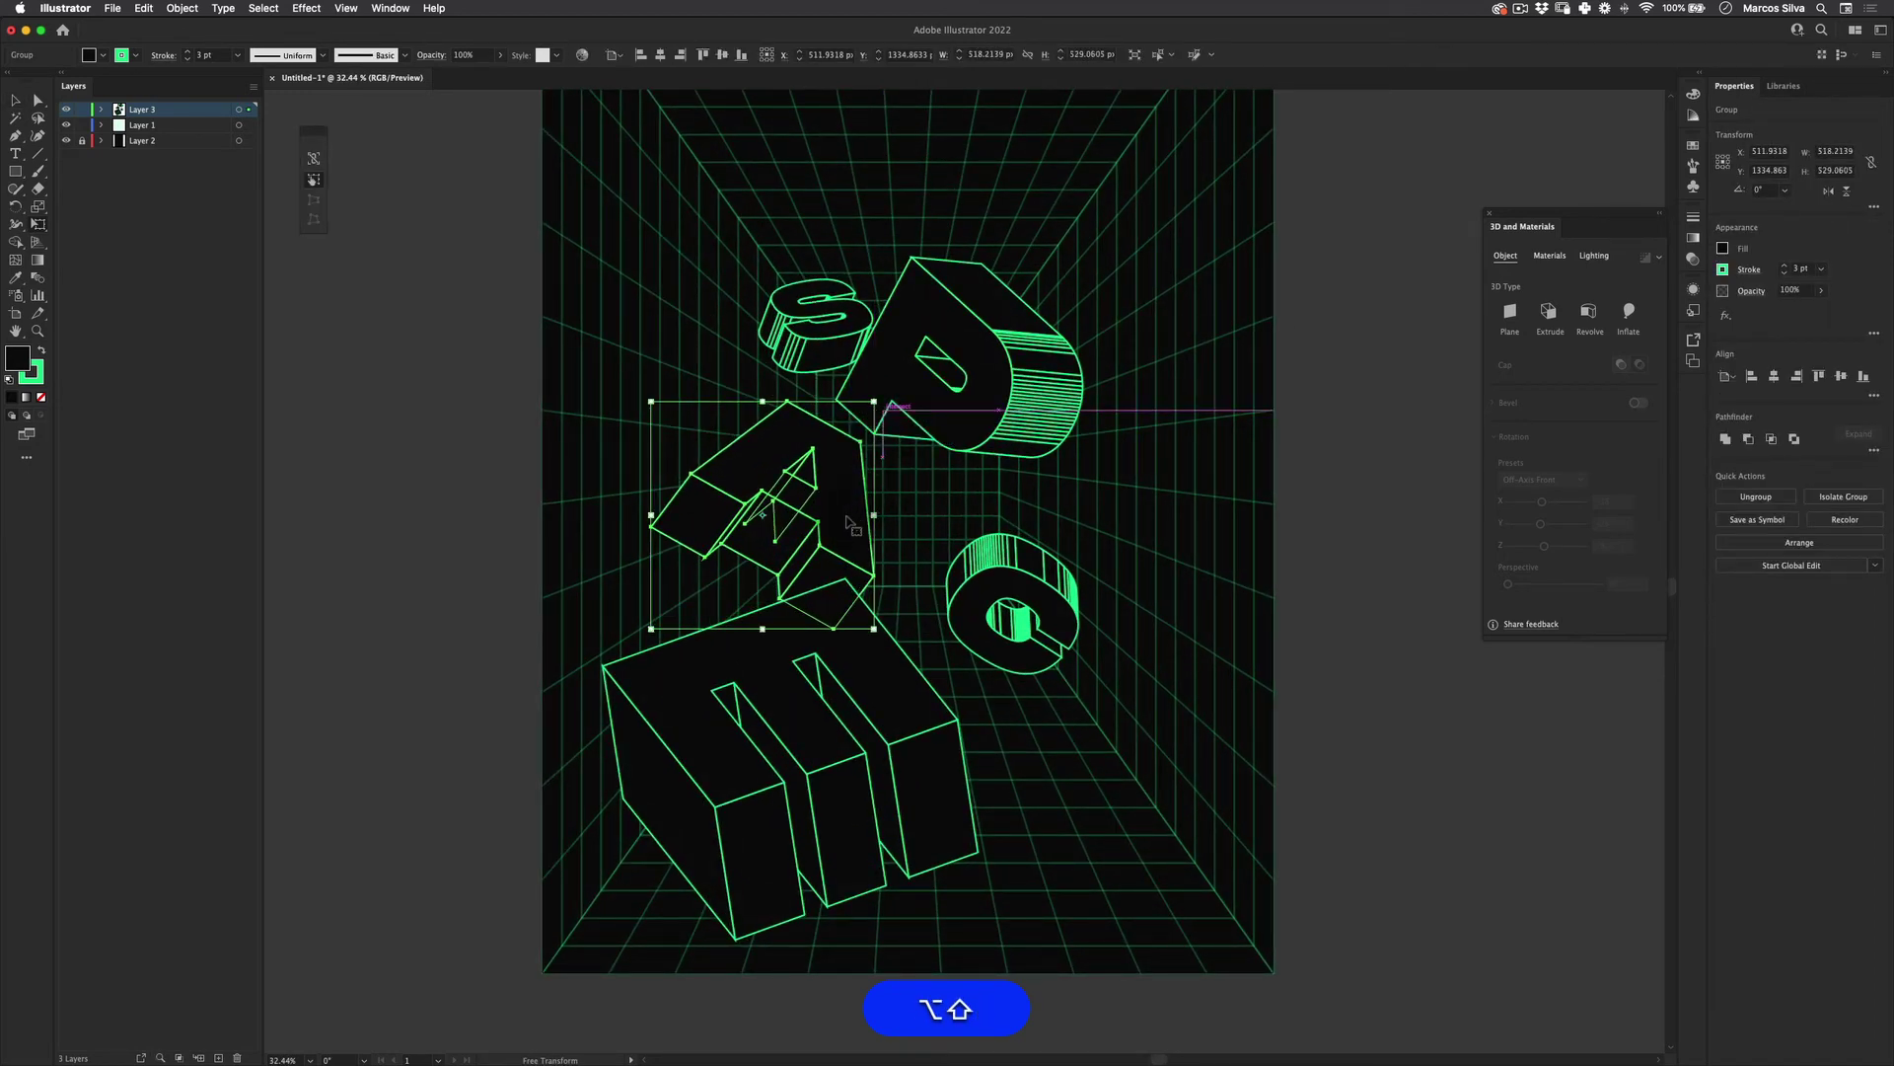
left_click_drag(851, 525, 875, 517)
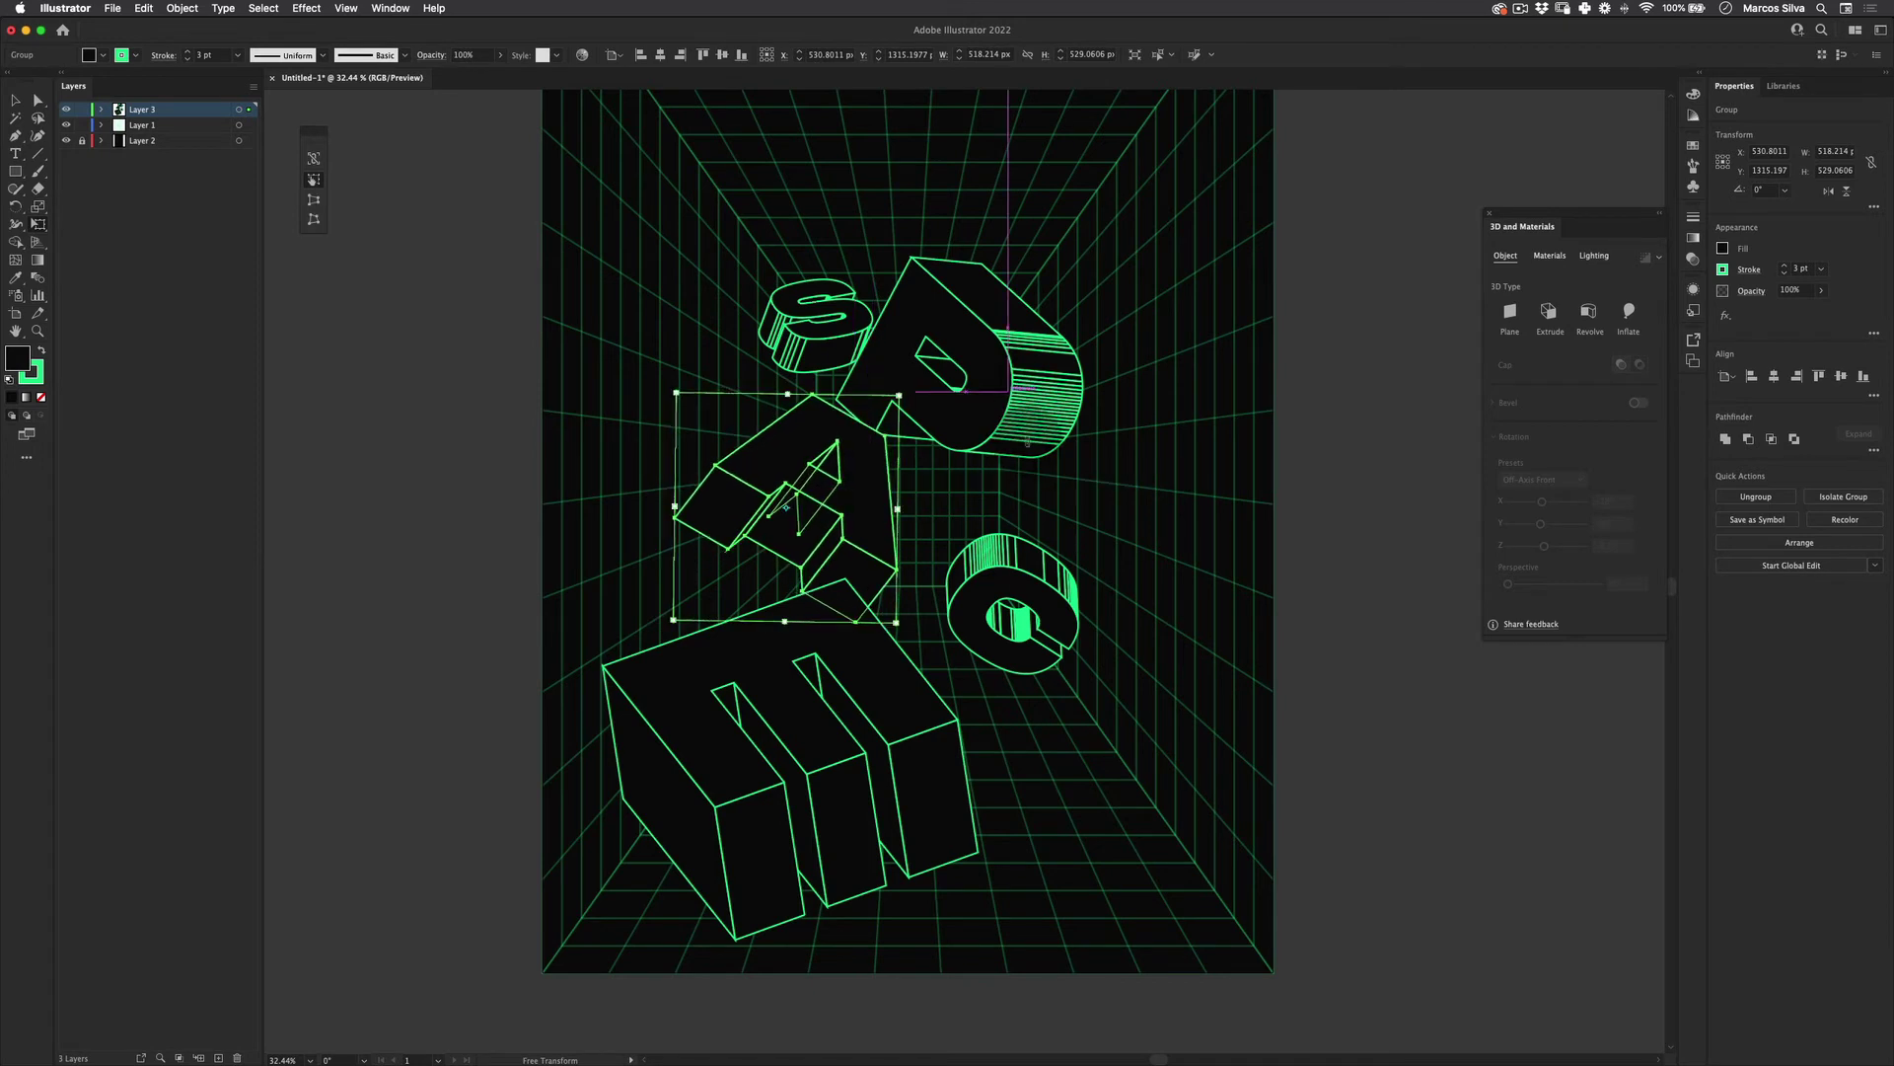
key("v")
left_click(1332, 286)
Reposition the P beside the S and adjust its size slightly so it fits closely against the S and A
scroll(856, 346, "up", 2)
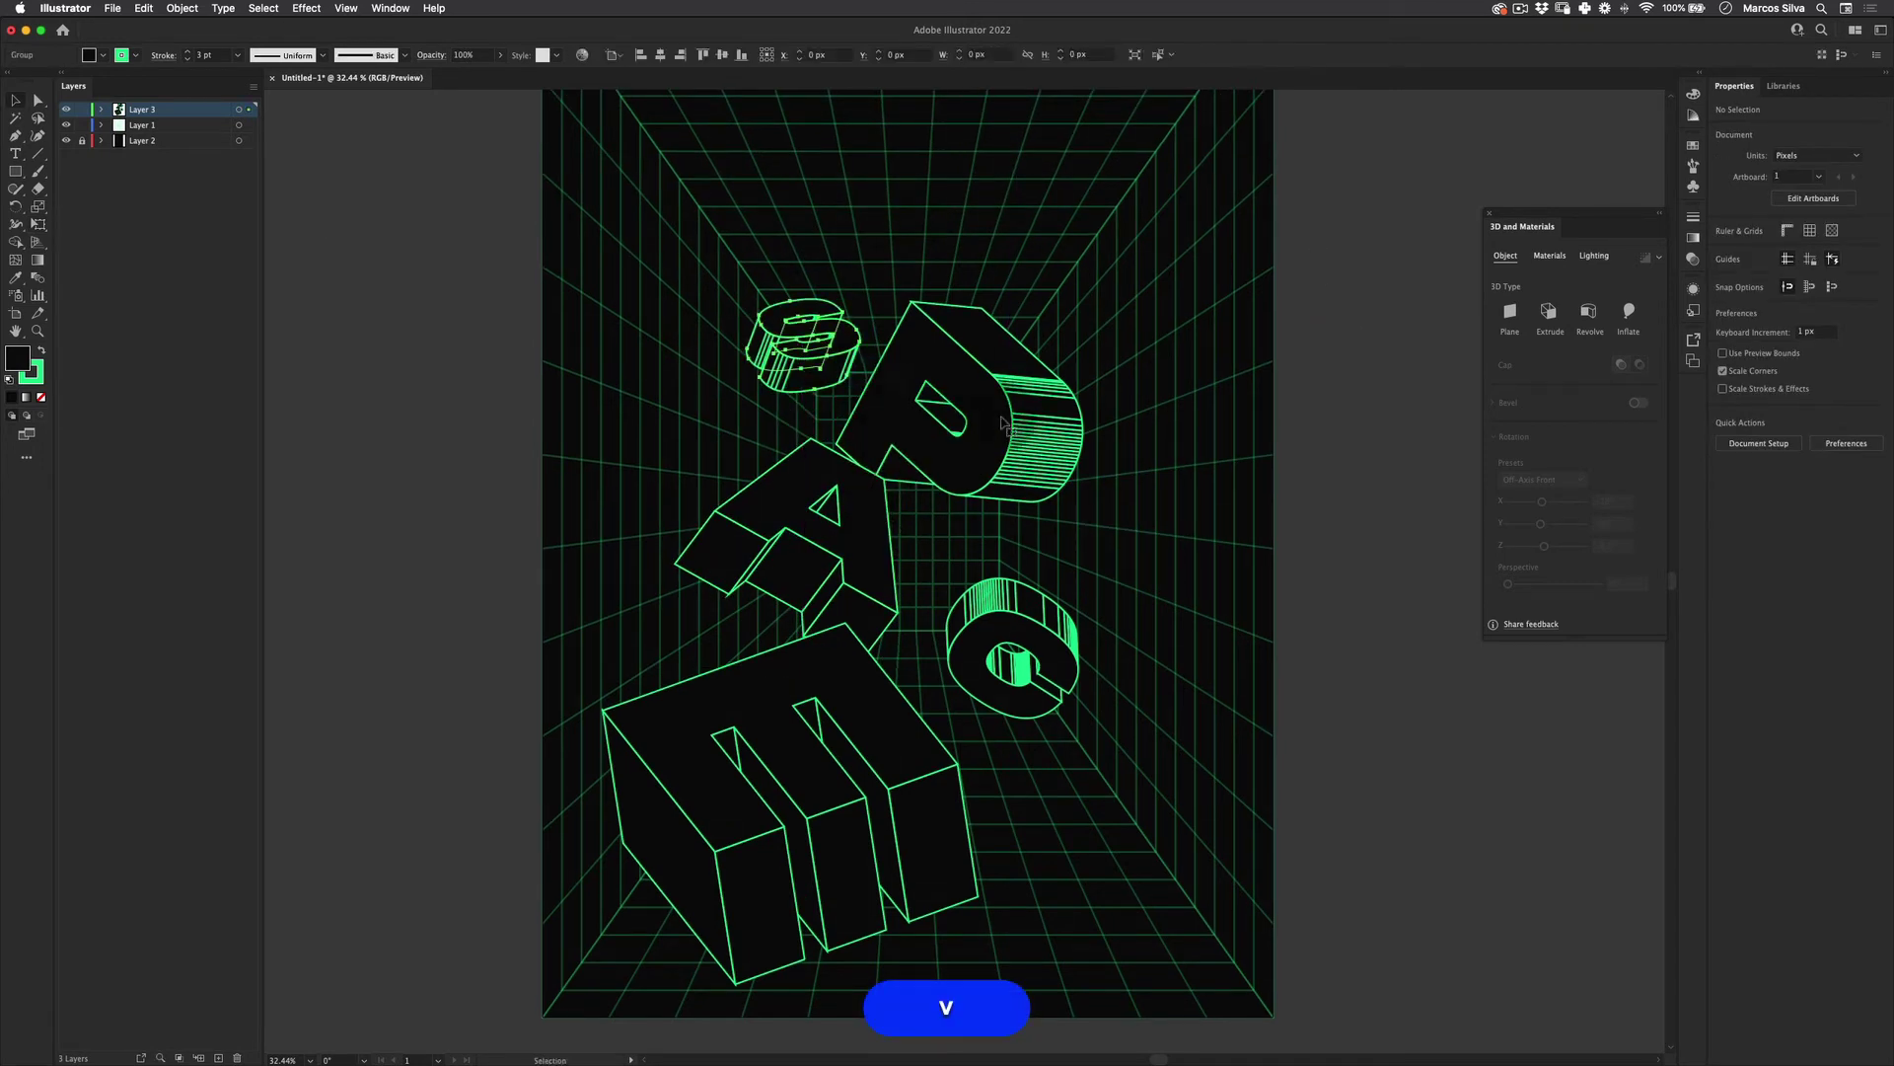
left_click_drag(1002, 422, 957, 402)
key("e")
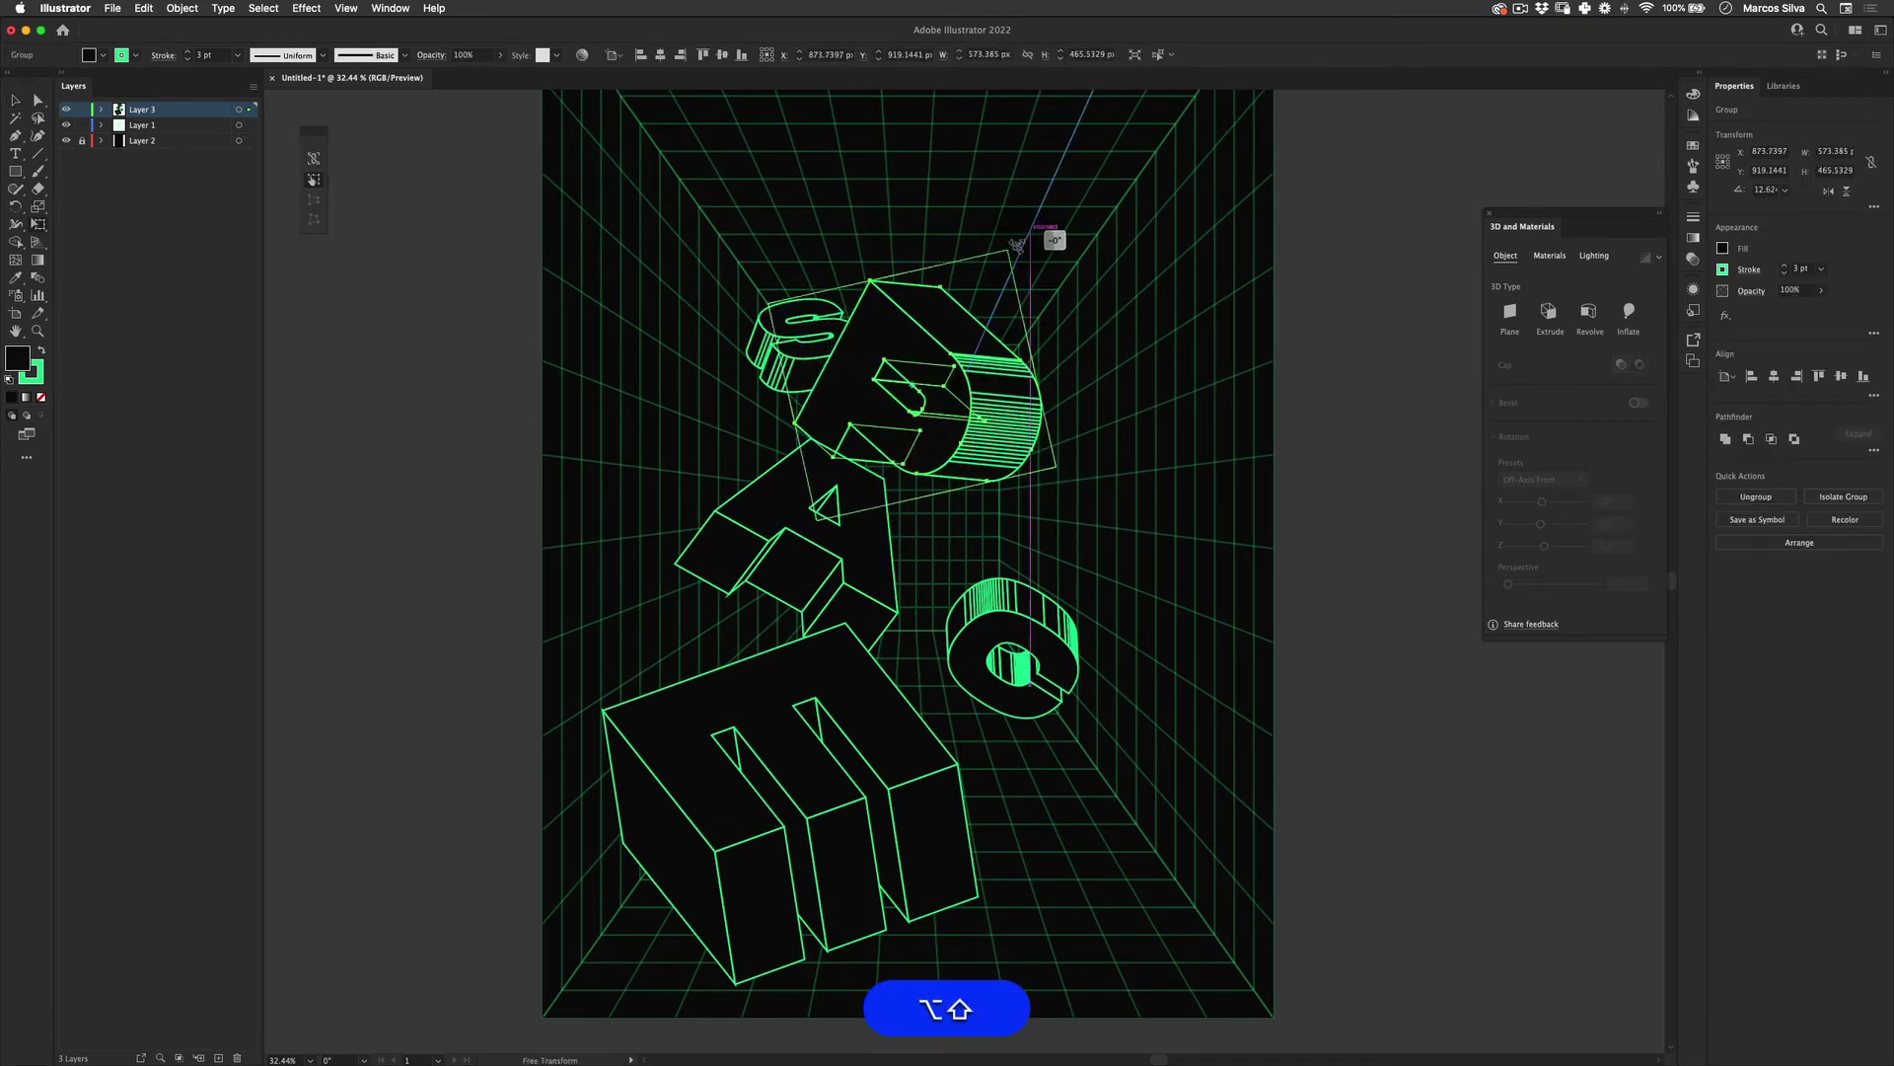
mouse_move(1018, 237)
left_mouse_down()
mouse_move(1048, 239)
mouse_move(1042, 259)
left_mouse_up()
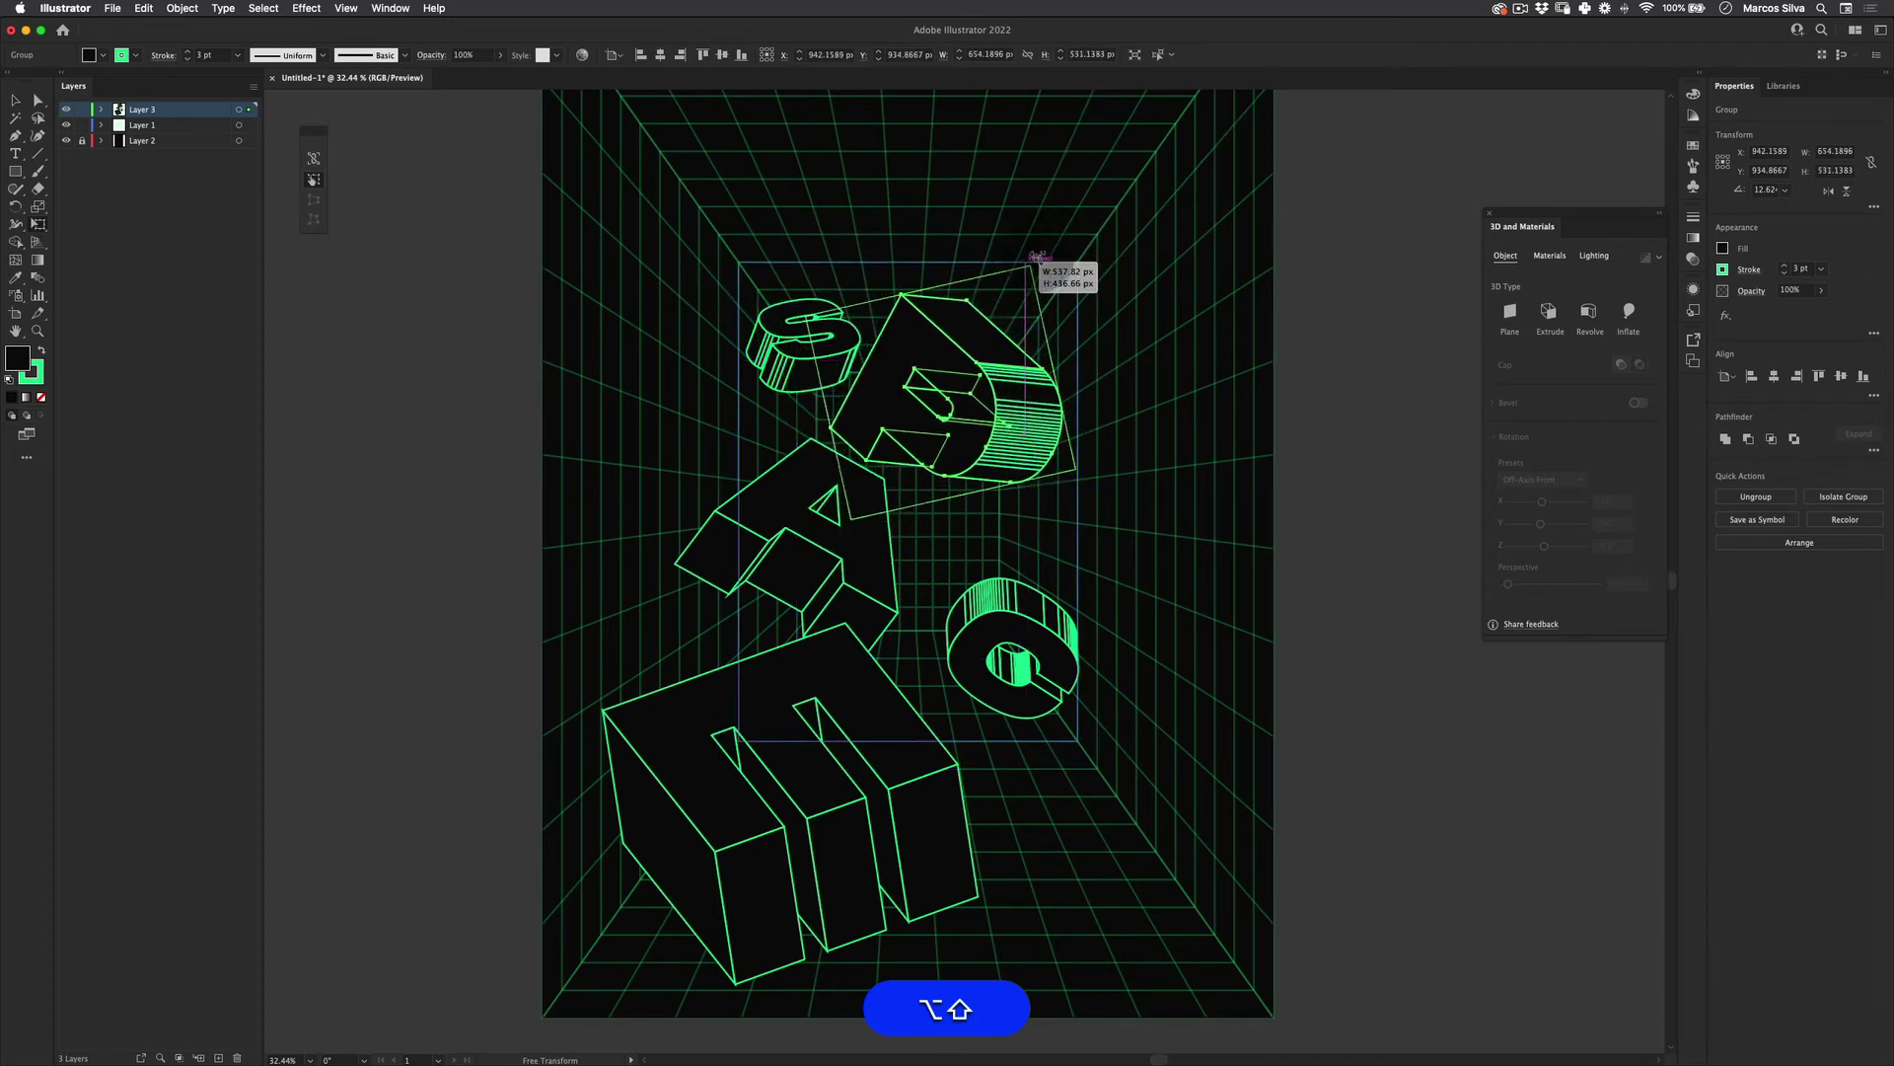
key("v")
left_click(1206, 352)
key("z")
left_click_drag(860, 531, 719, 600)
key("space")
key("z")
left_click_drag(888, 500, 898, 543)
key("v")
left_click(1388, 580)
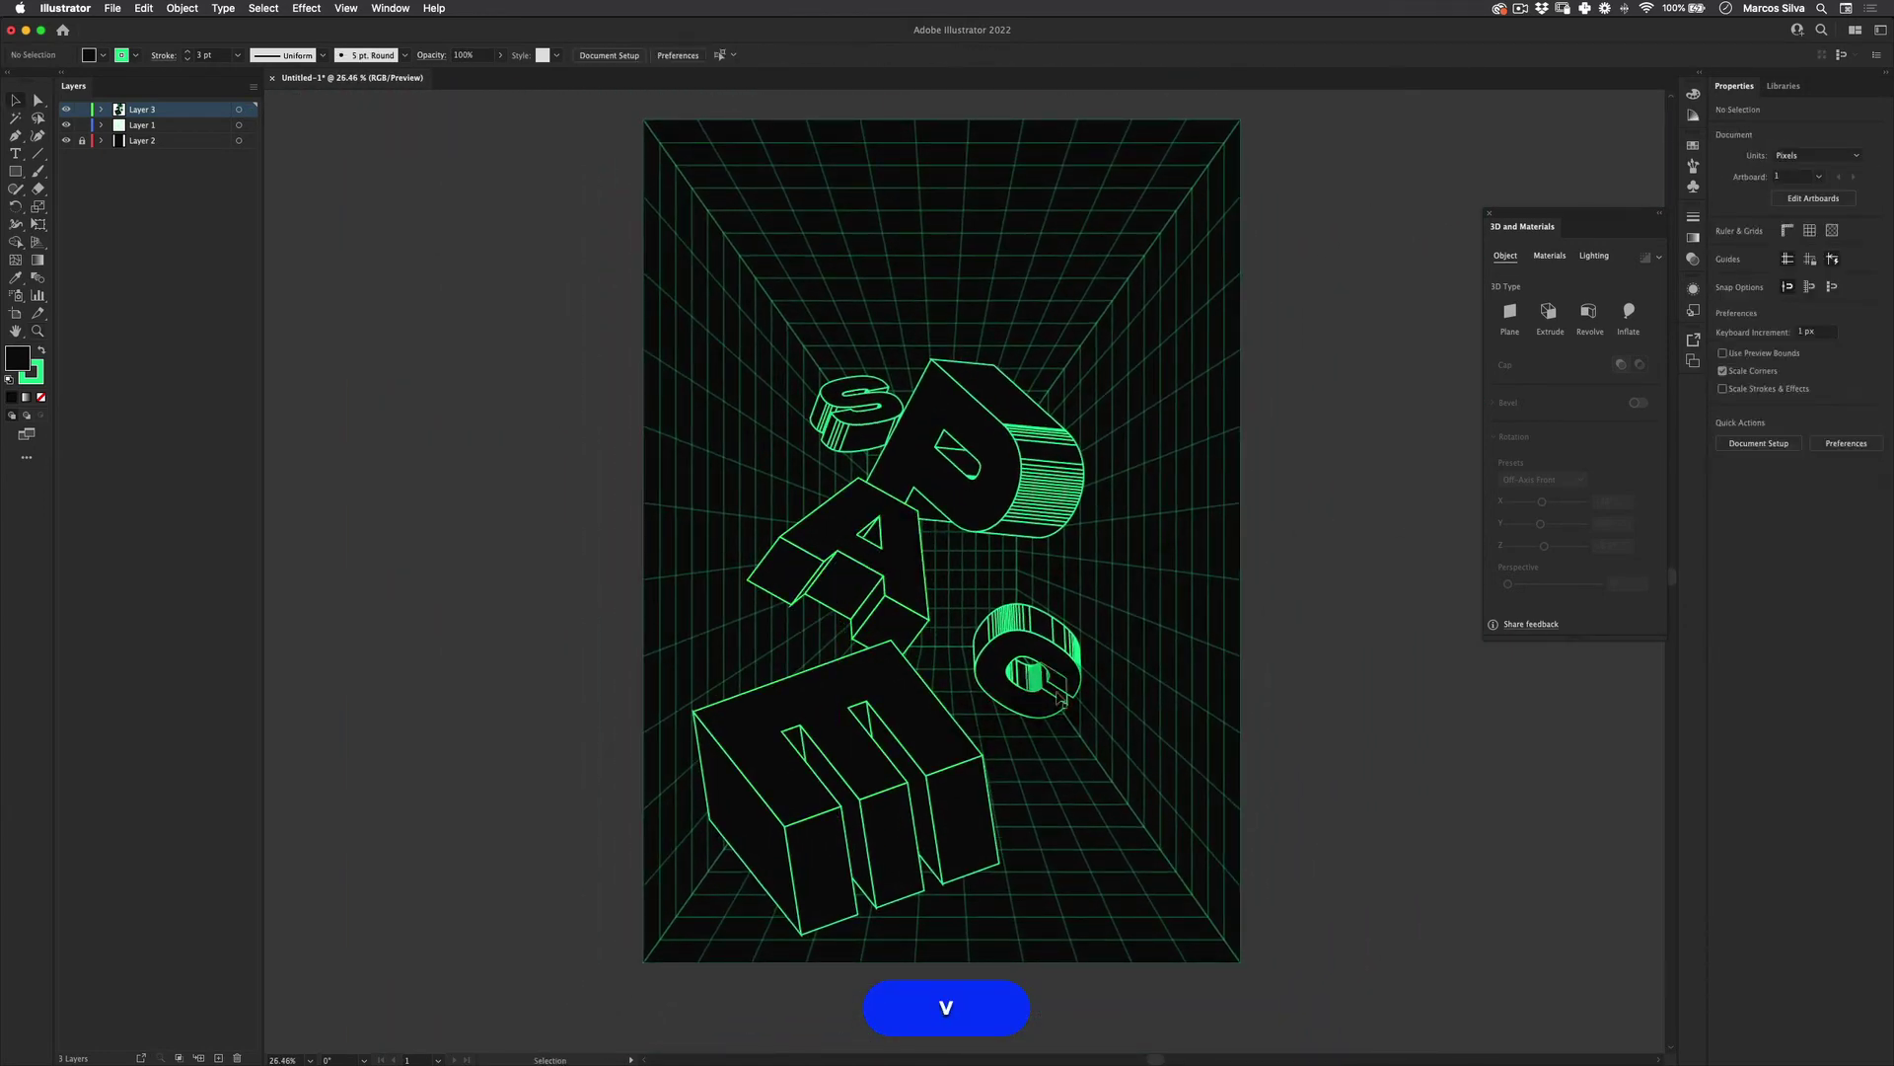
Enlarge the C to fill the space below the P, and nudge the E down and to the right
left_click_drag(1060, 671, 1105, 538)
key("alt+shift+e")
key("v")
left_click(1148, 848)
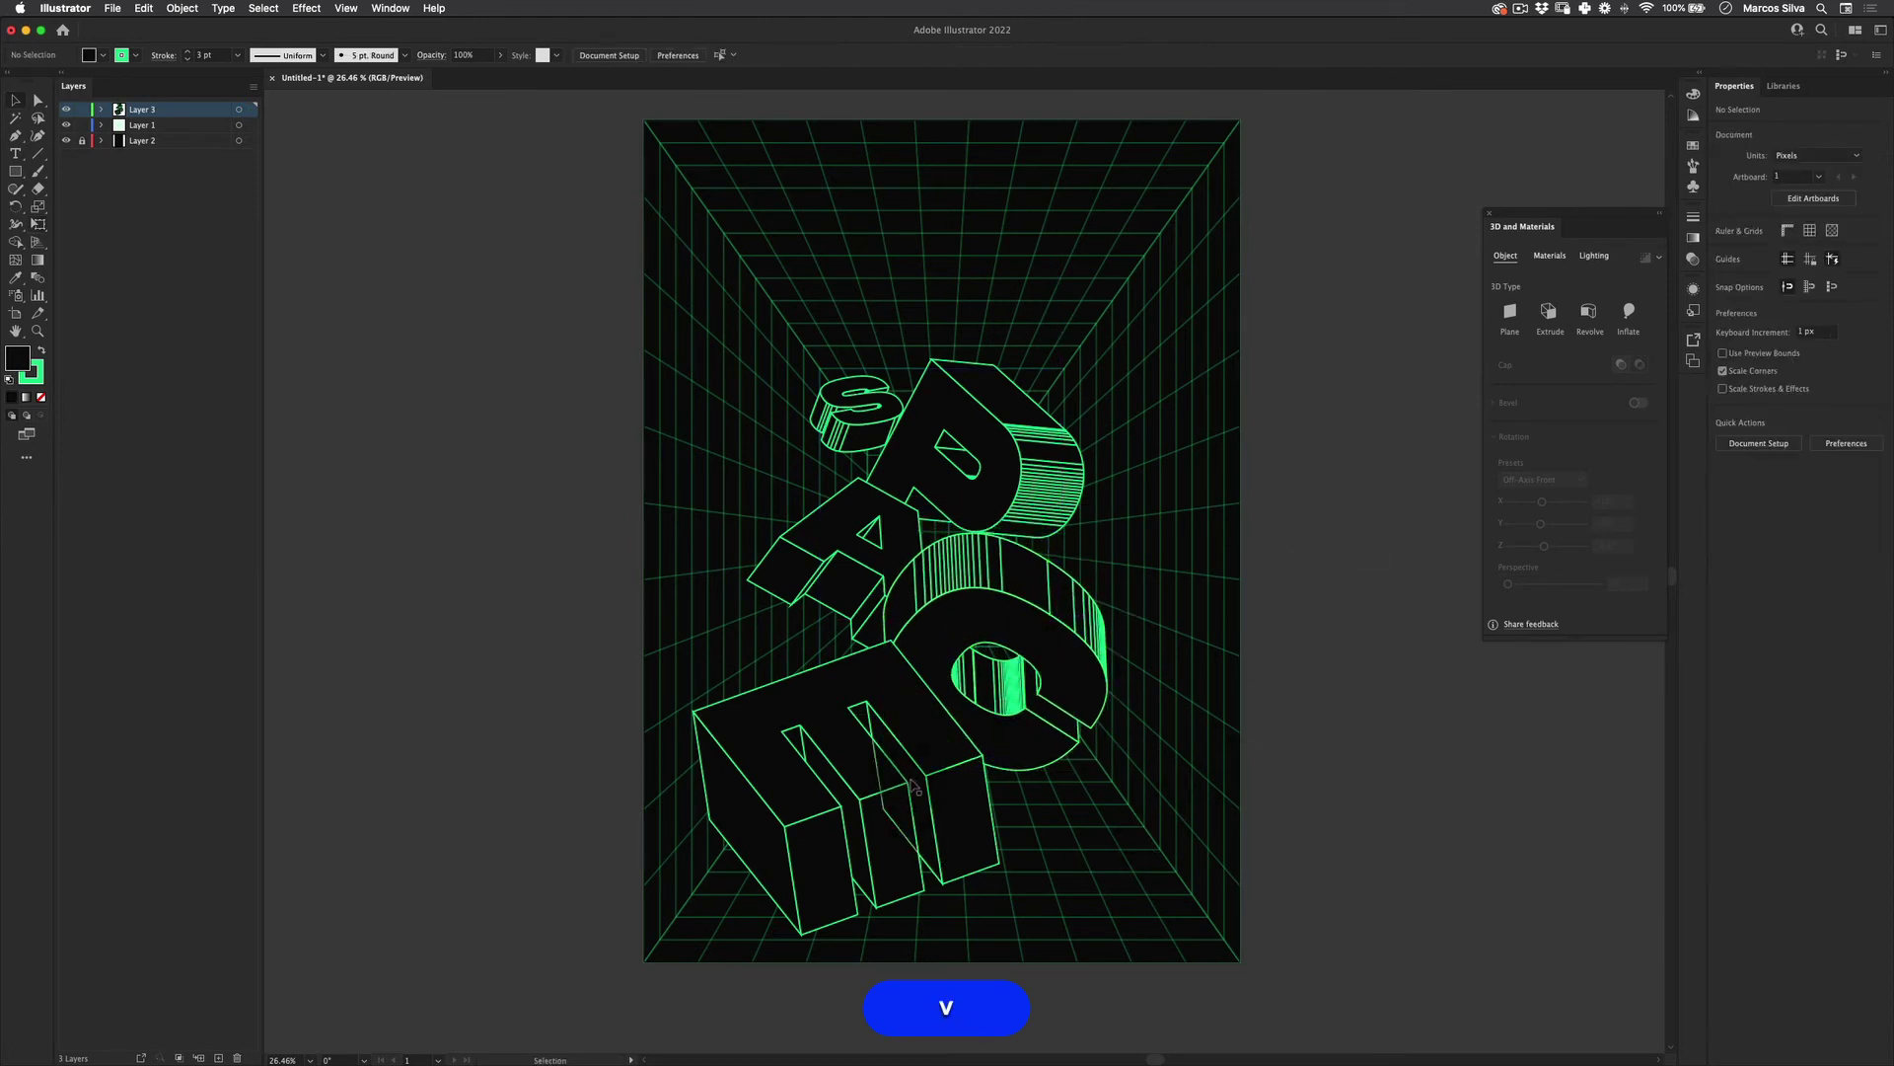
mouse_move(914, 786)
left_mouse_down()
mouse_move(931, 801)
mouse_move(1234, 644)
mouse_move(932, 802)
left_mouse_up()
Undo the accidental change and lock Layer 1, which holds the perspective grid
left_click_drag(1146, 464, 827, 910)
key("super+z")
left_click(82, 125)
key("v")
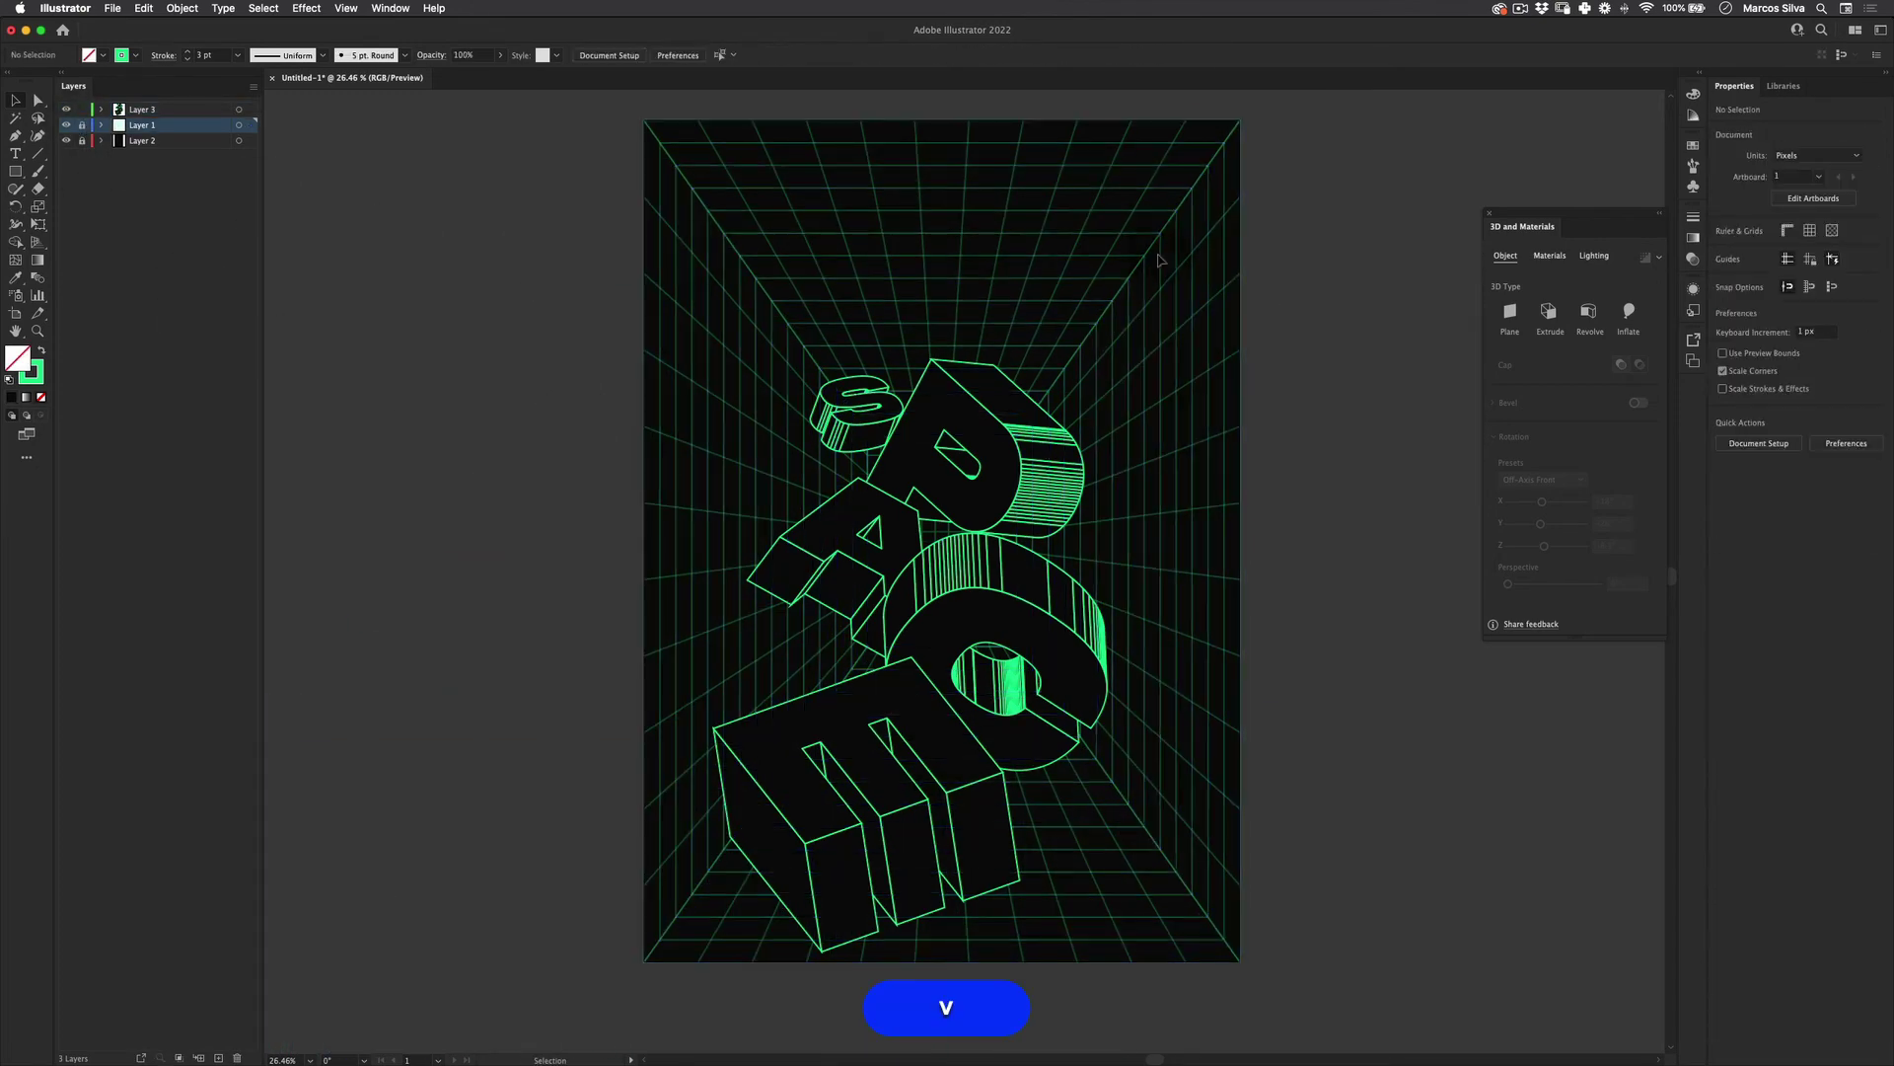
Move all five SPACE letters up together and scale them down slightly to centre them in the room
left_click_drag(1071, 701, 1085, 637)
left_click(1115, 302)
left_click(1055, 648)
key("e")
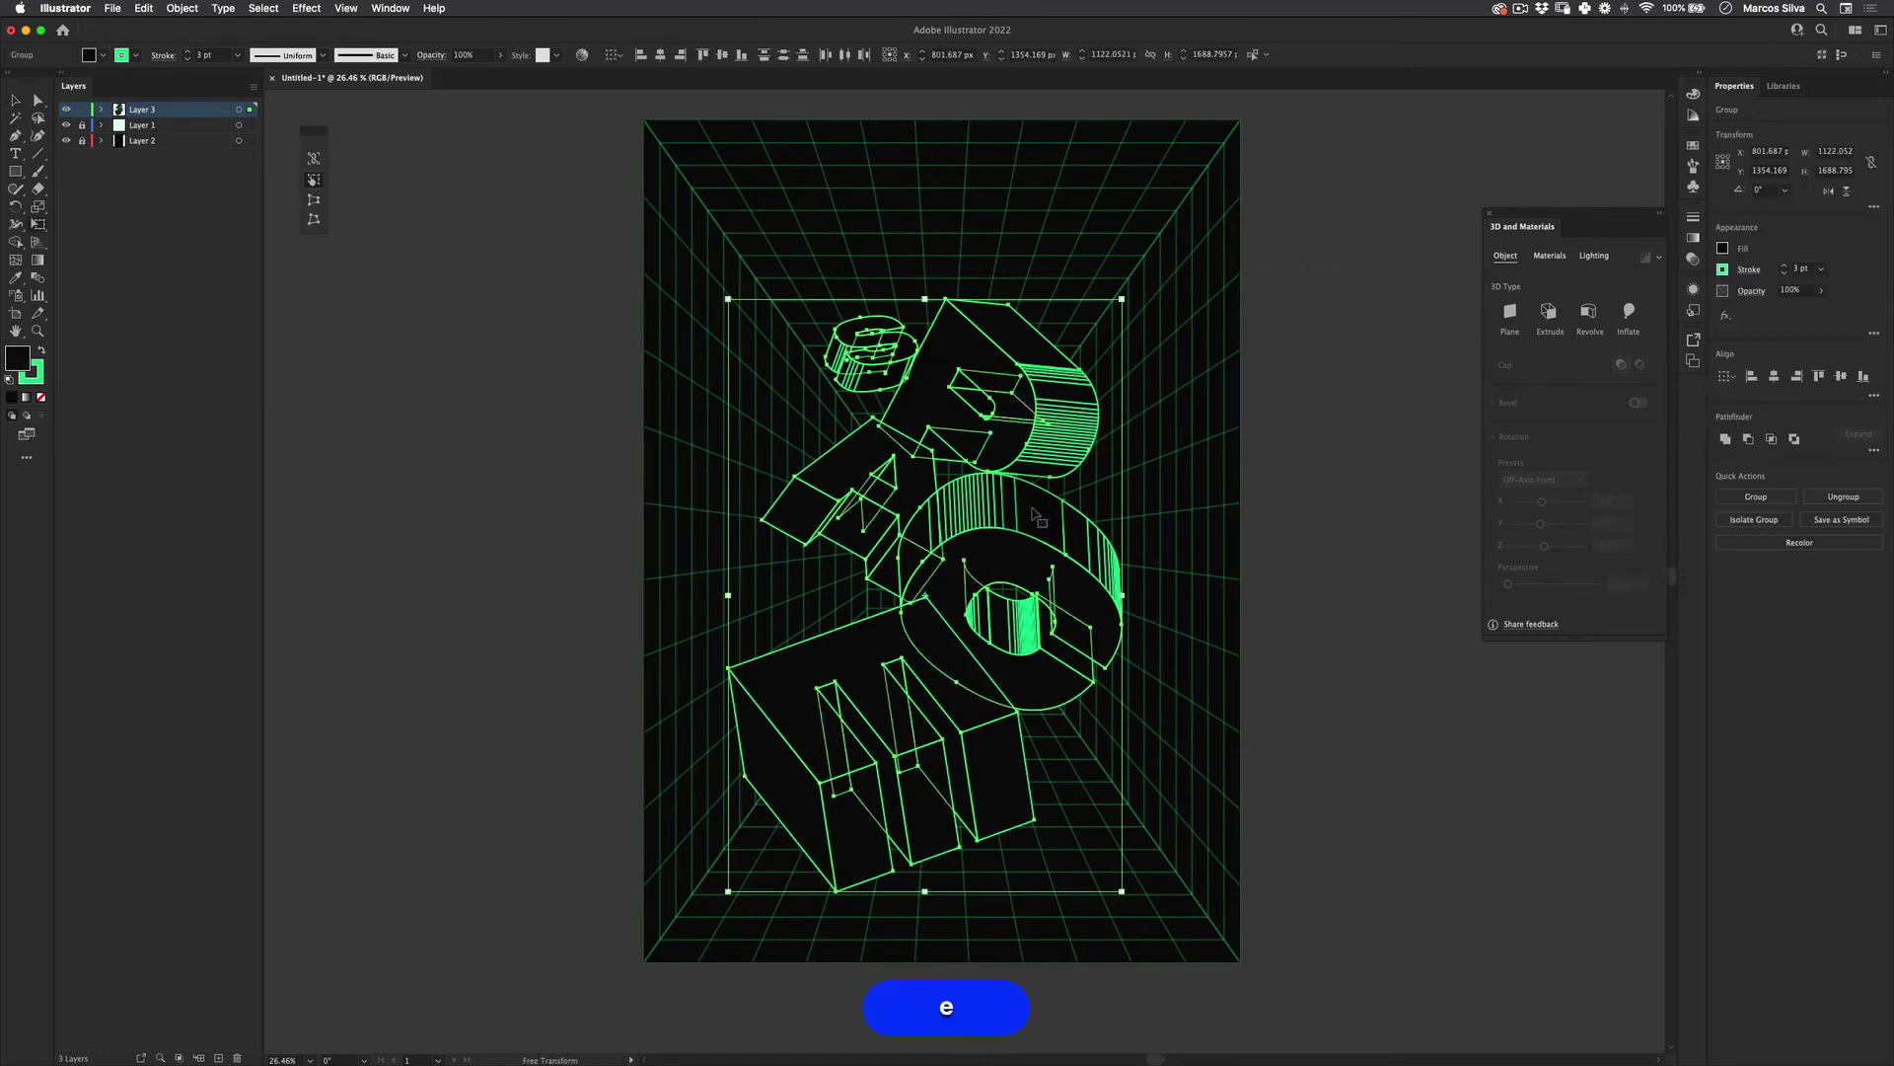
left_click_drag(1038, 517, 1046, 547)
left_click_drag(1128, 328, 1118, 344)
left_click_drag(1100, 588, 1092, 570)
key("v")
left_click(1309, 900)
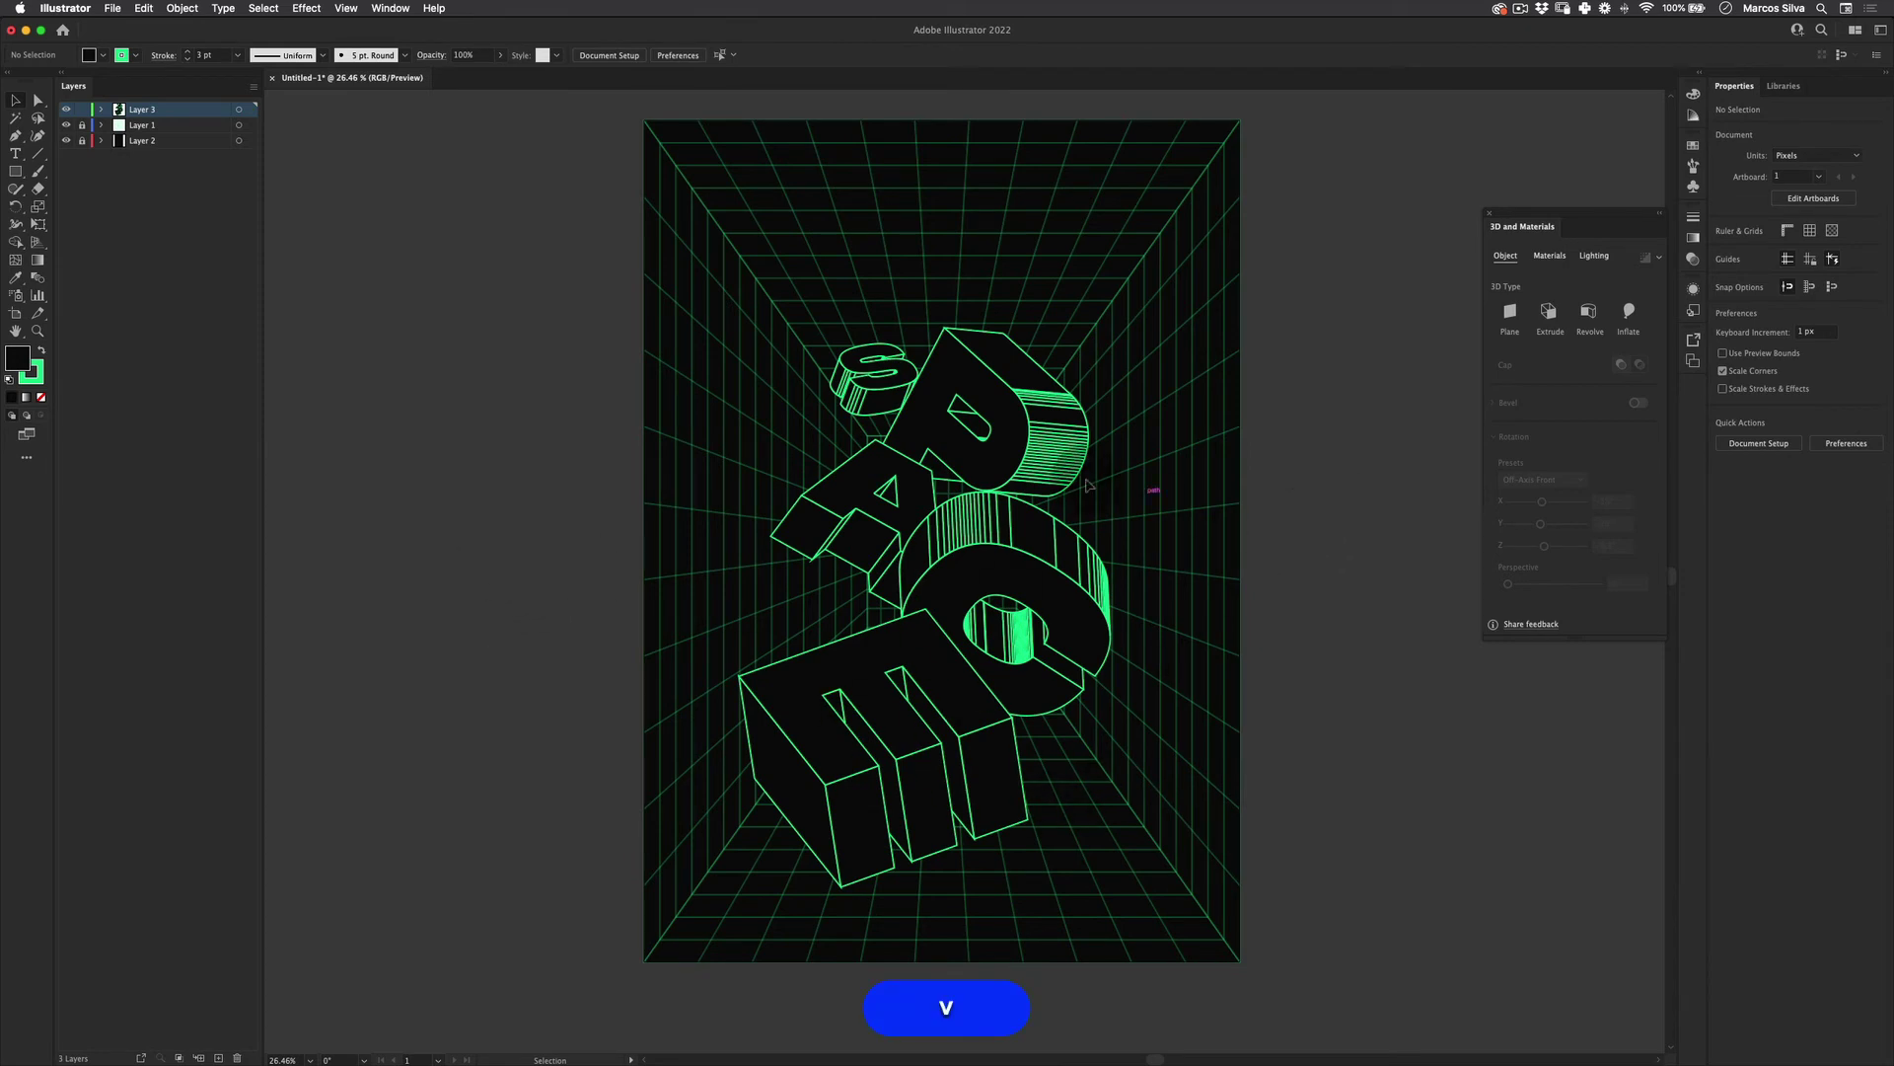
Draw a square on the empty canvas left of the poster and size it to 250 × 250 px
left_click(16, 171)
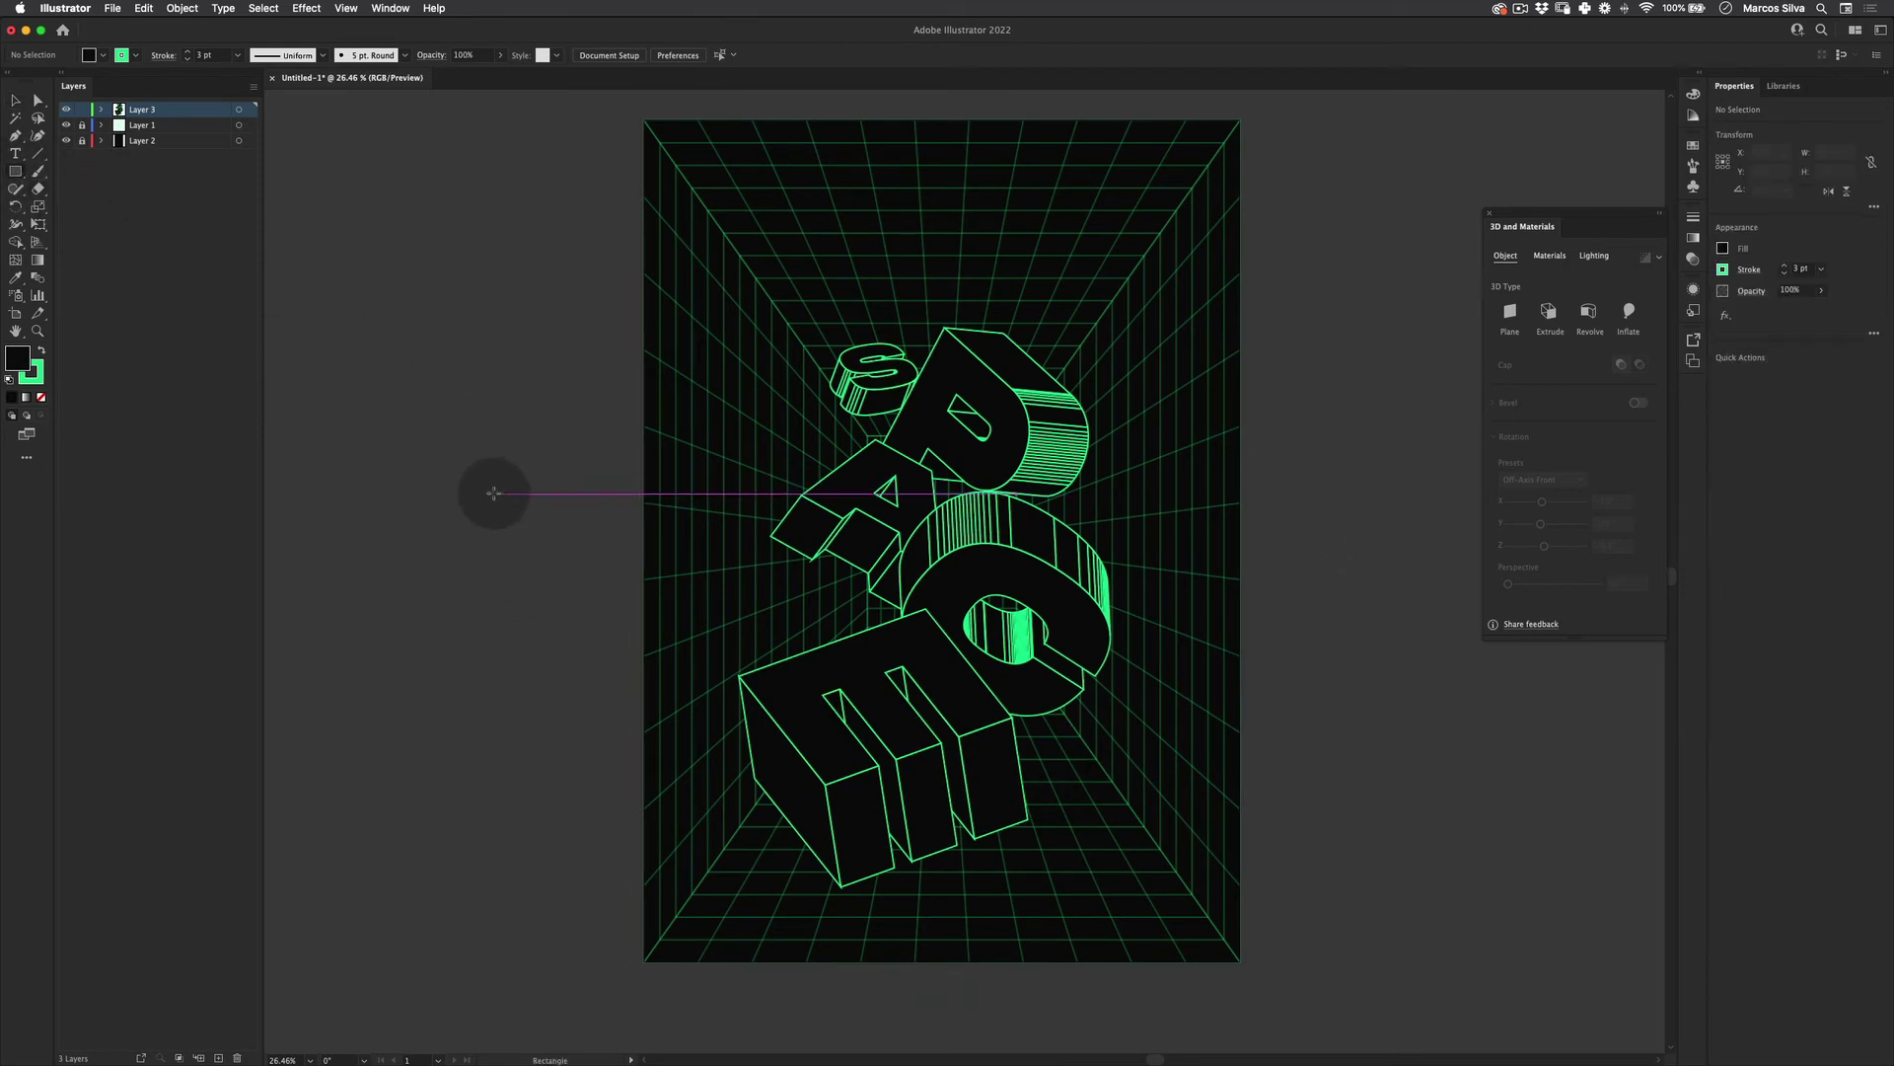
left_click_drag(541, 474, 541, 475)
key("v")
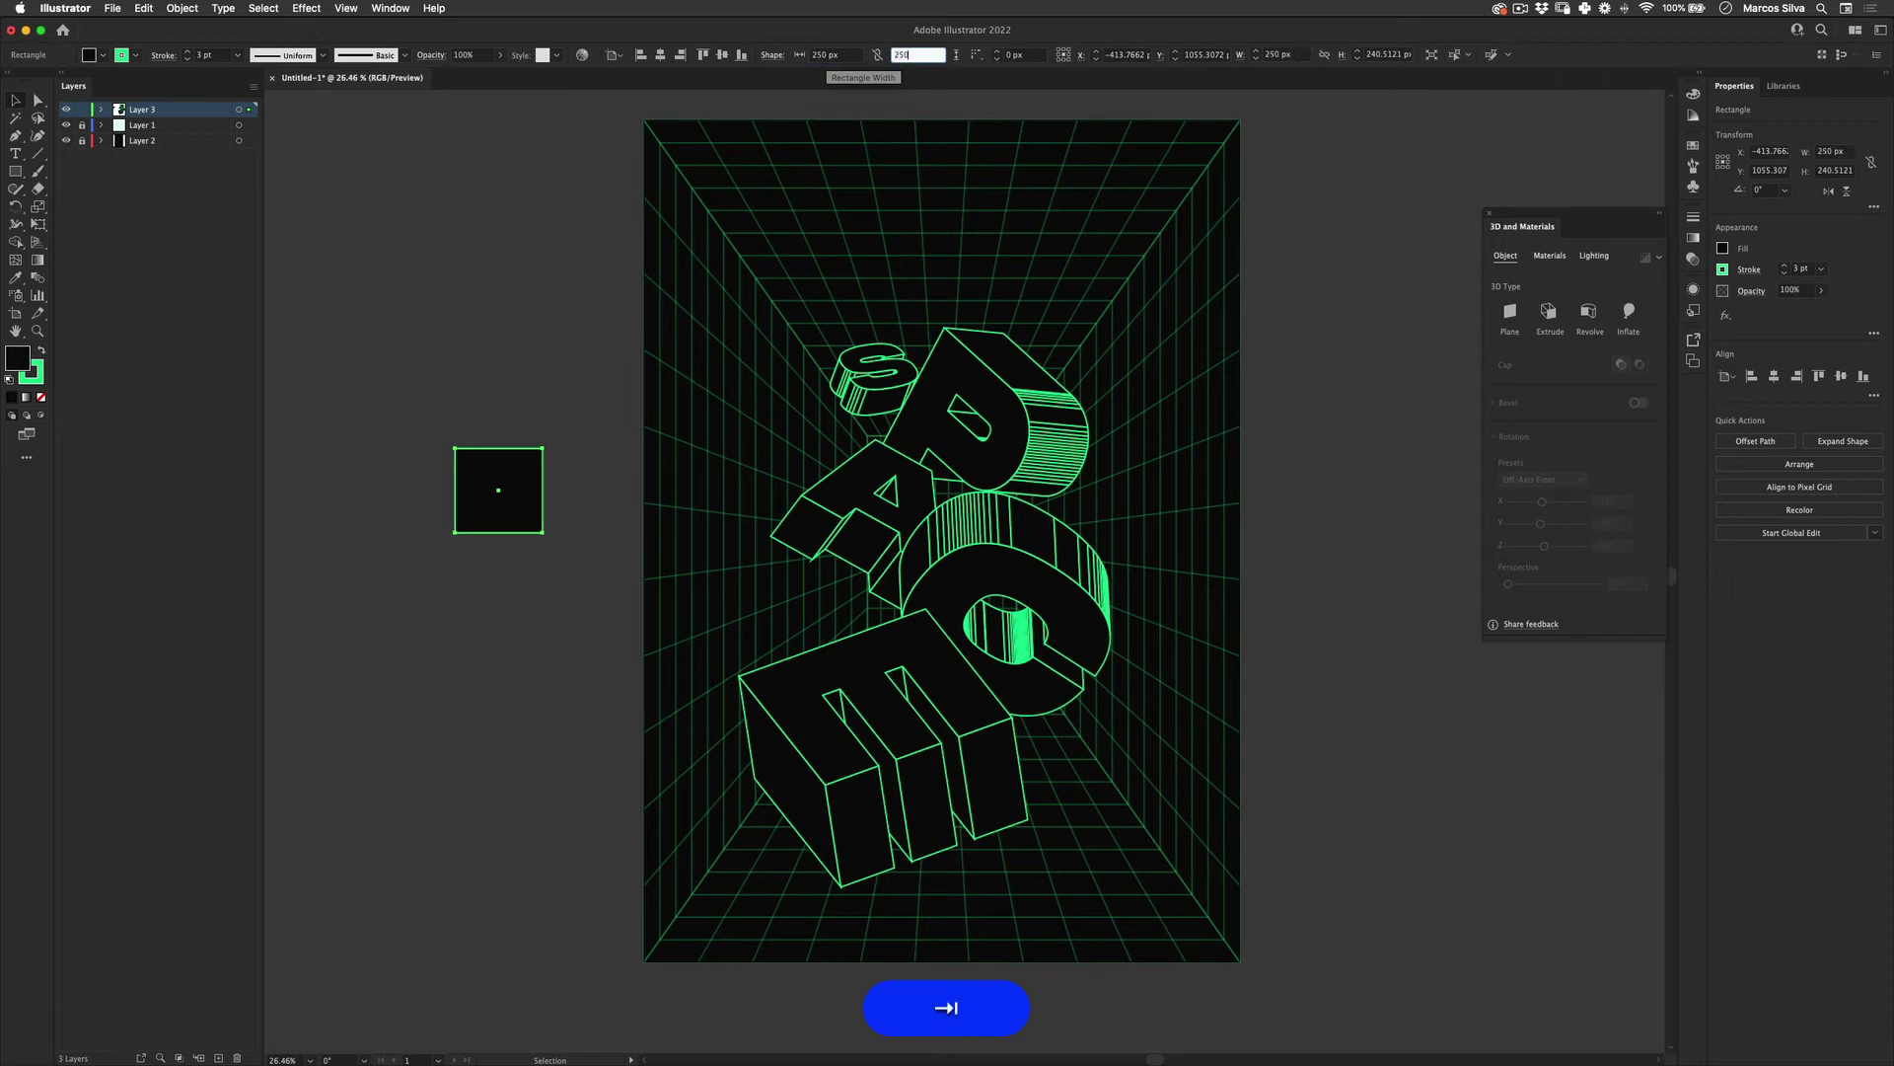
key("v")
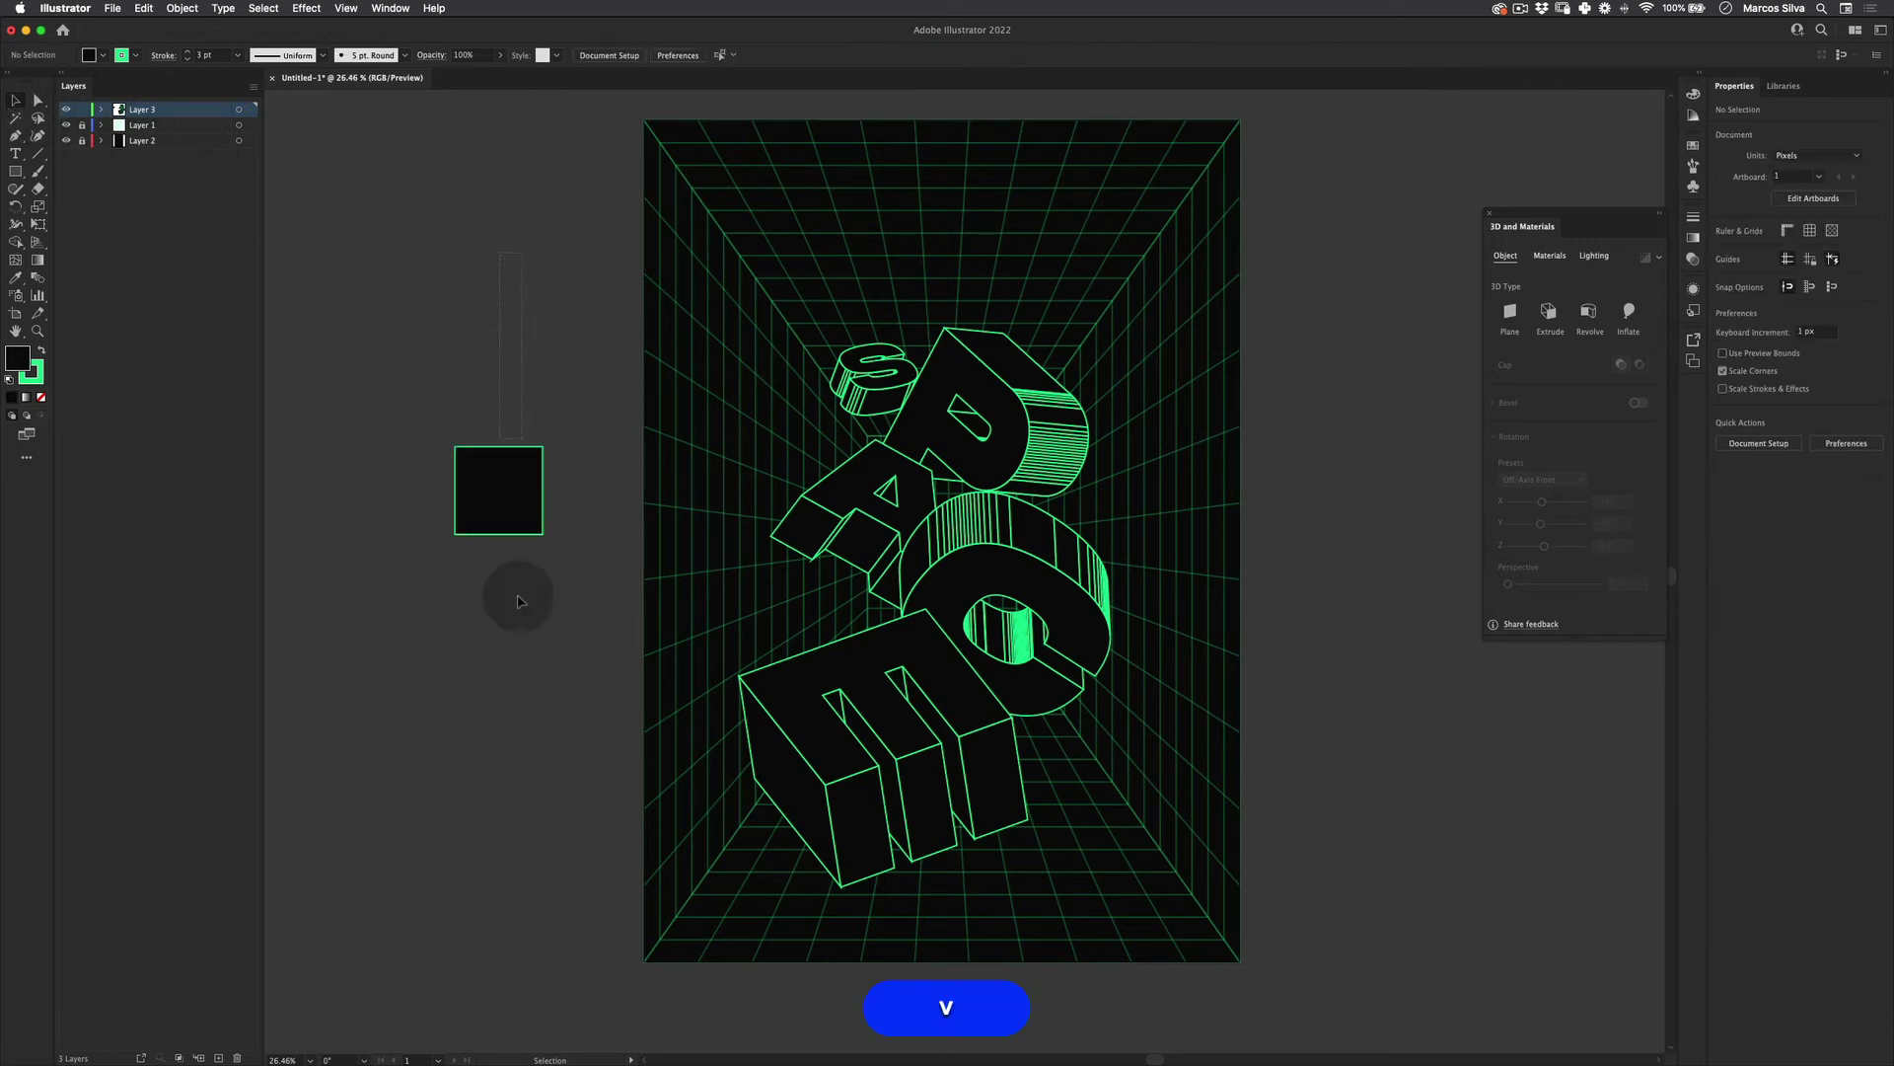
Remove the square's fill and apply Extrude & Bevel (Classic) with a rotation of 43°, -9°, -70°
key("x")
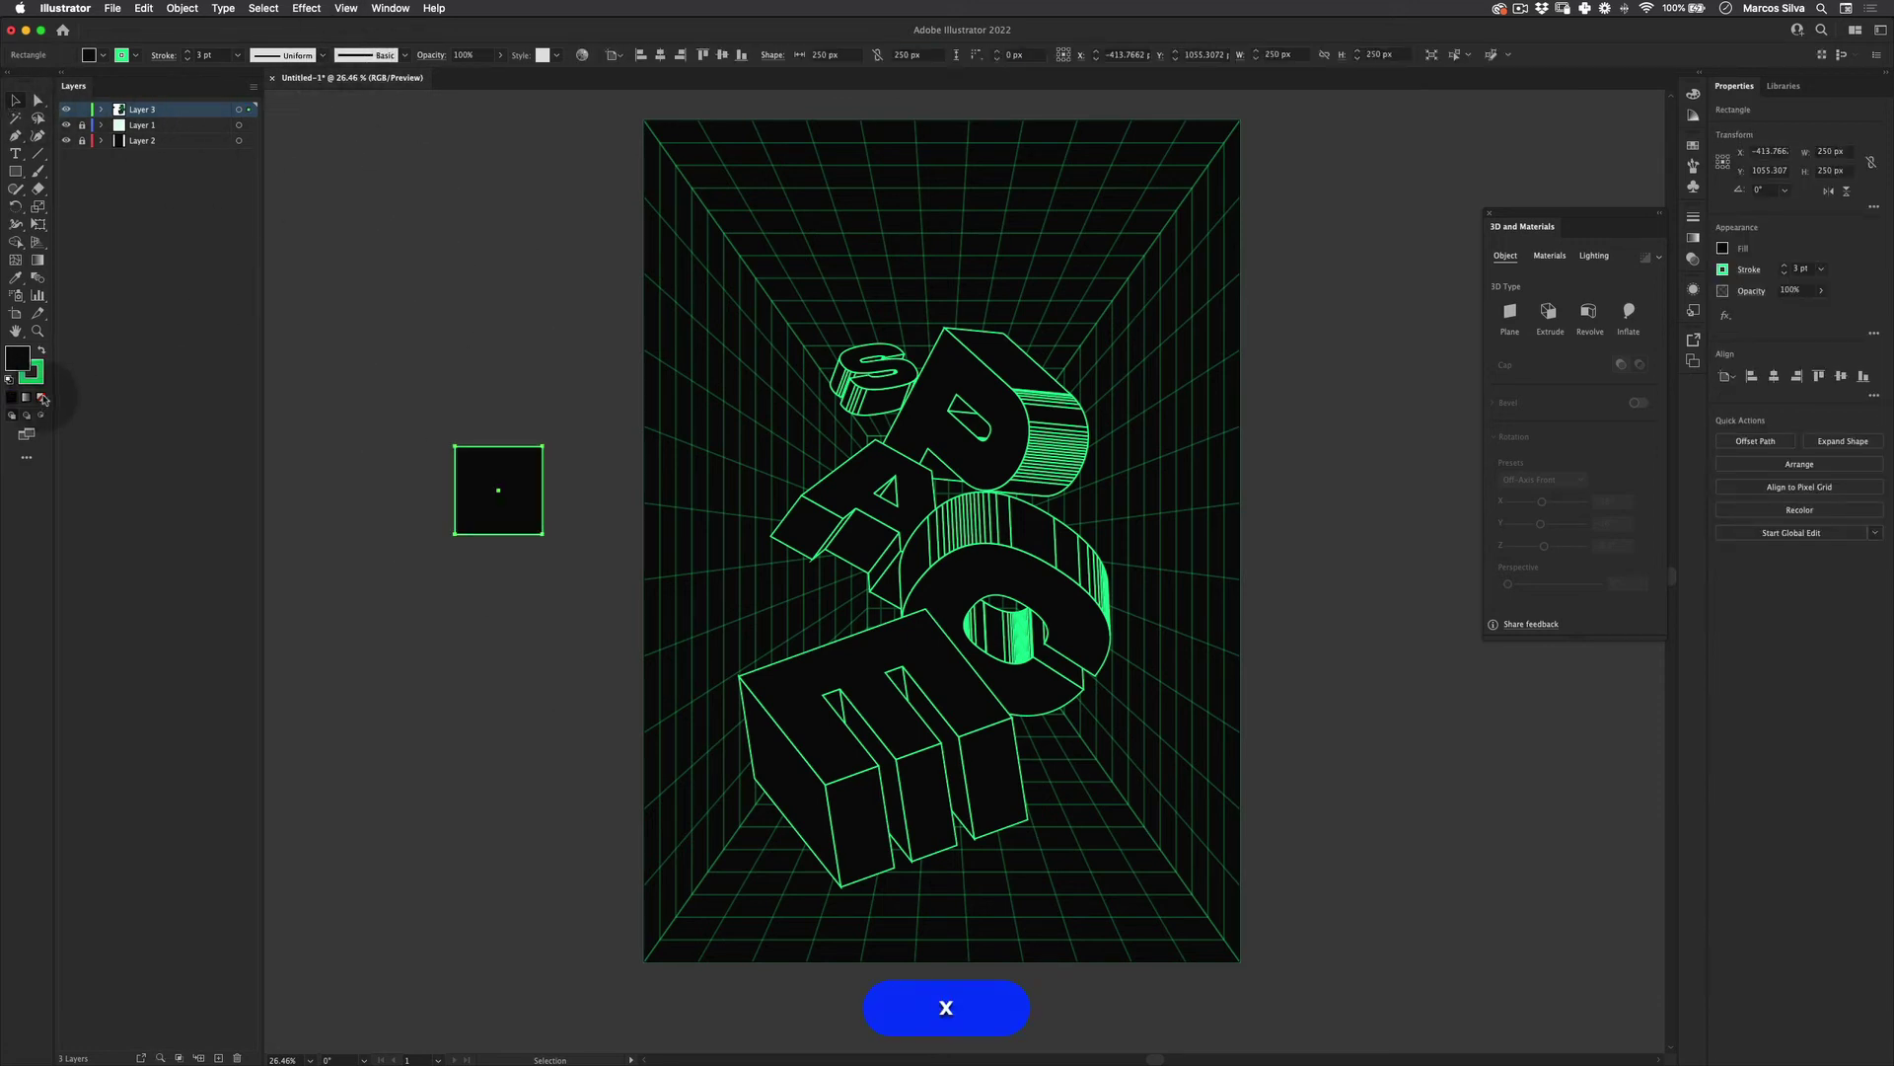
left_click(43, 397)
left_click(304, 8)
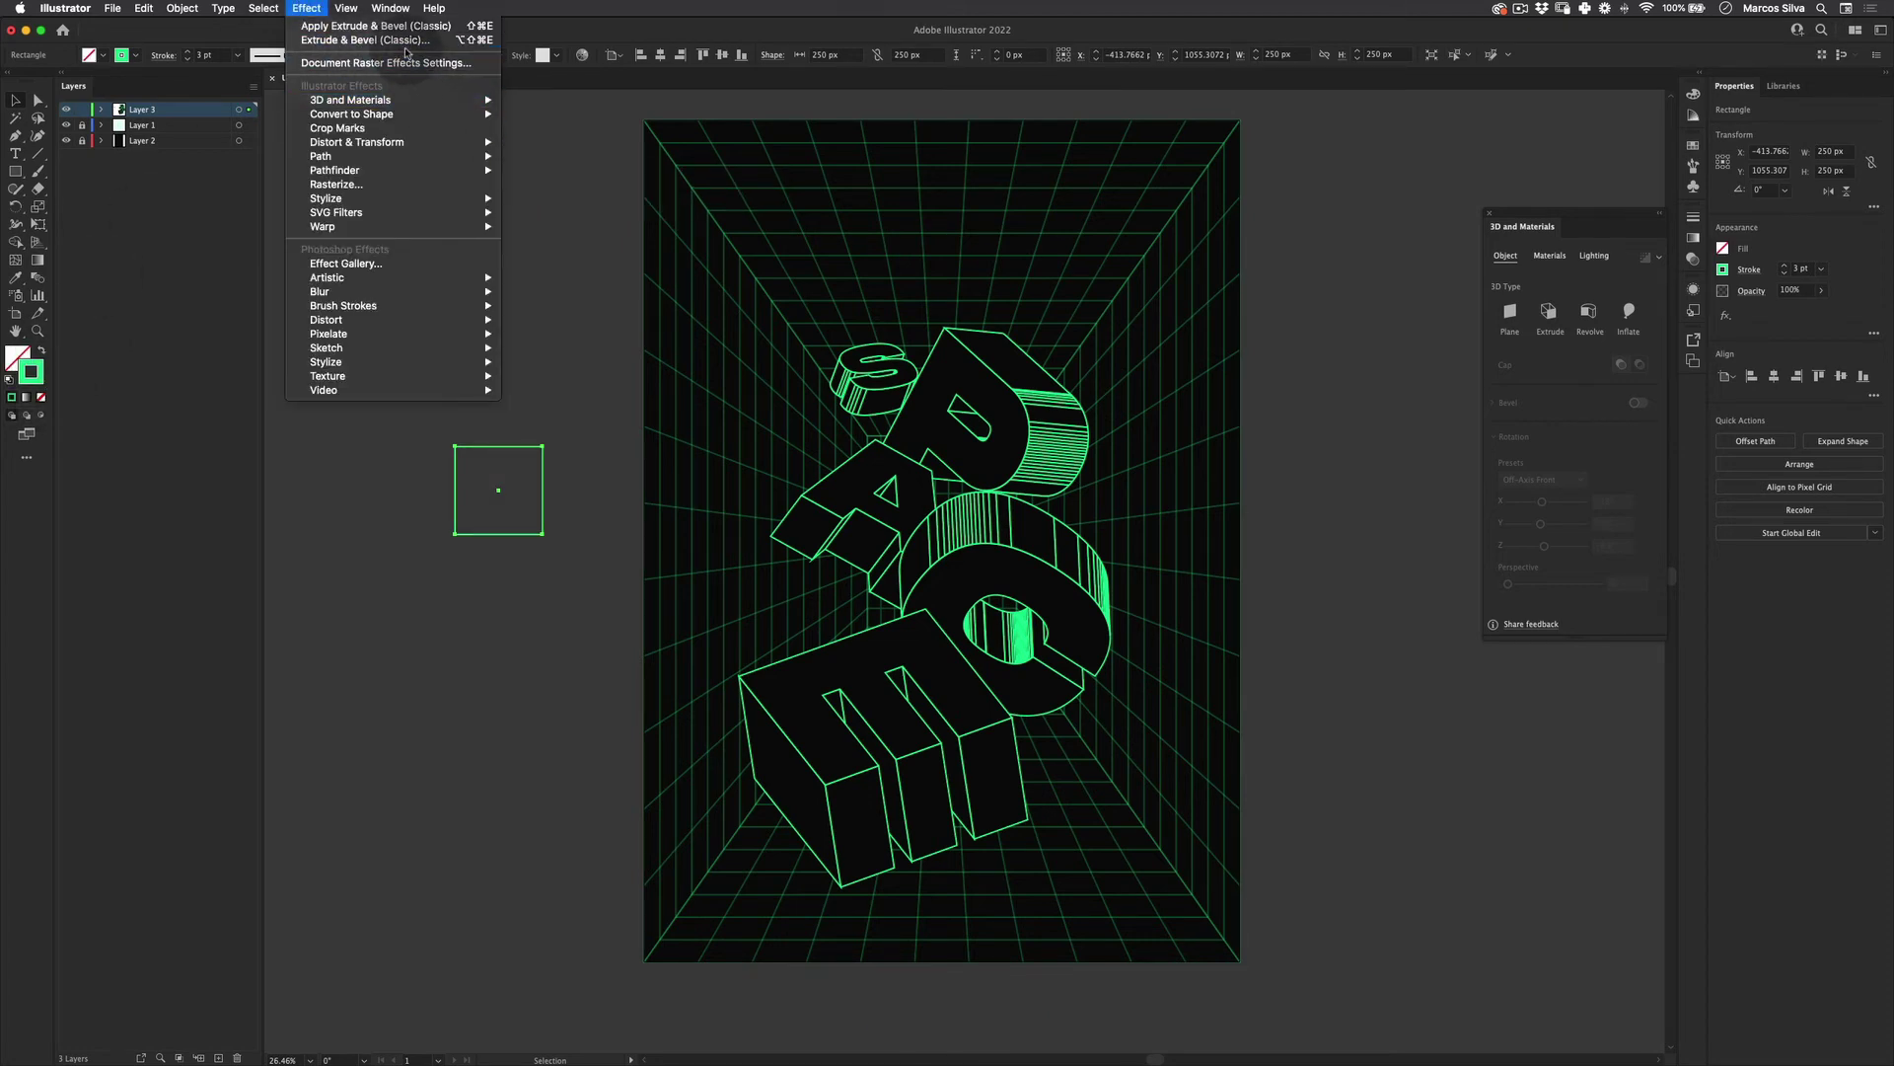
left_click(385, 39)
left_click_drag(1377, 173, 1412, 176)
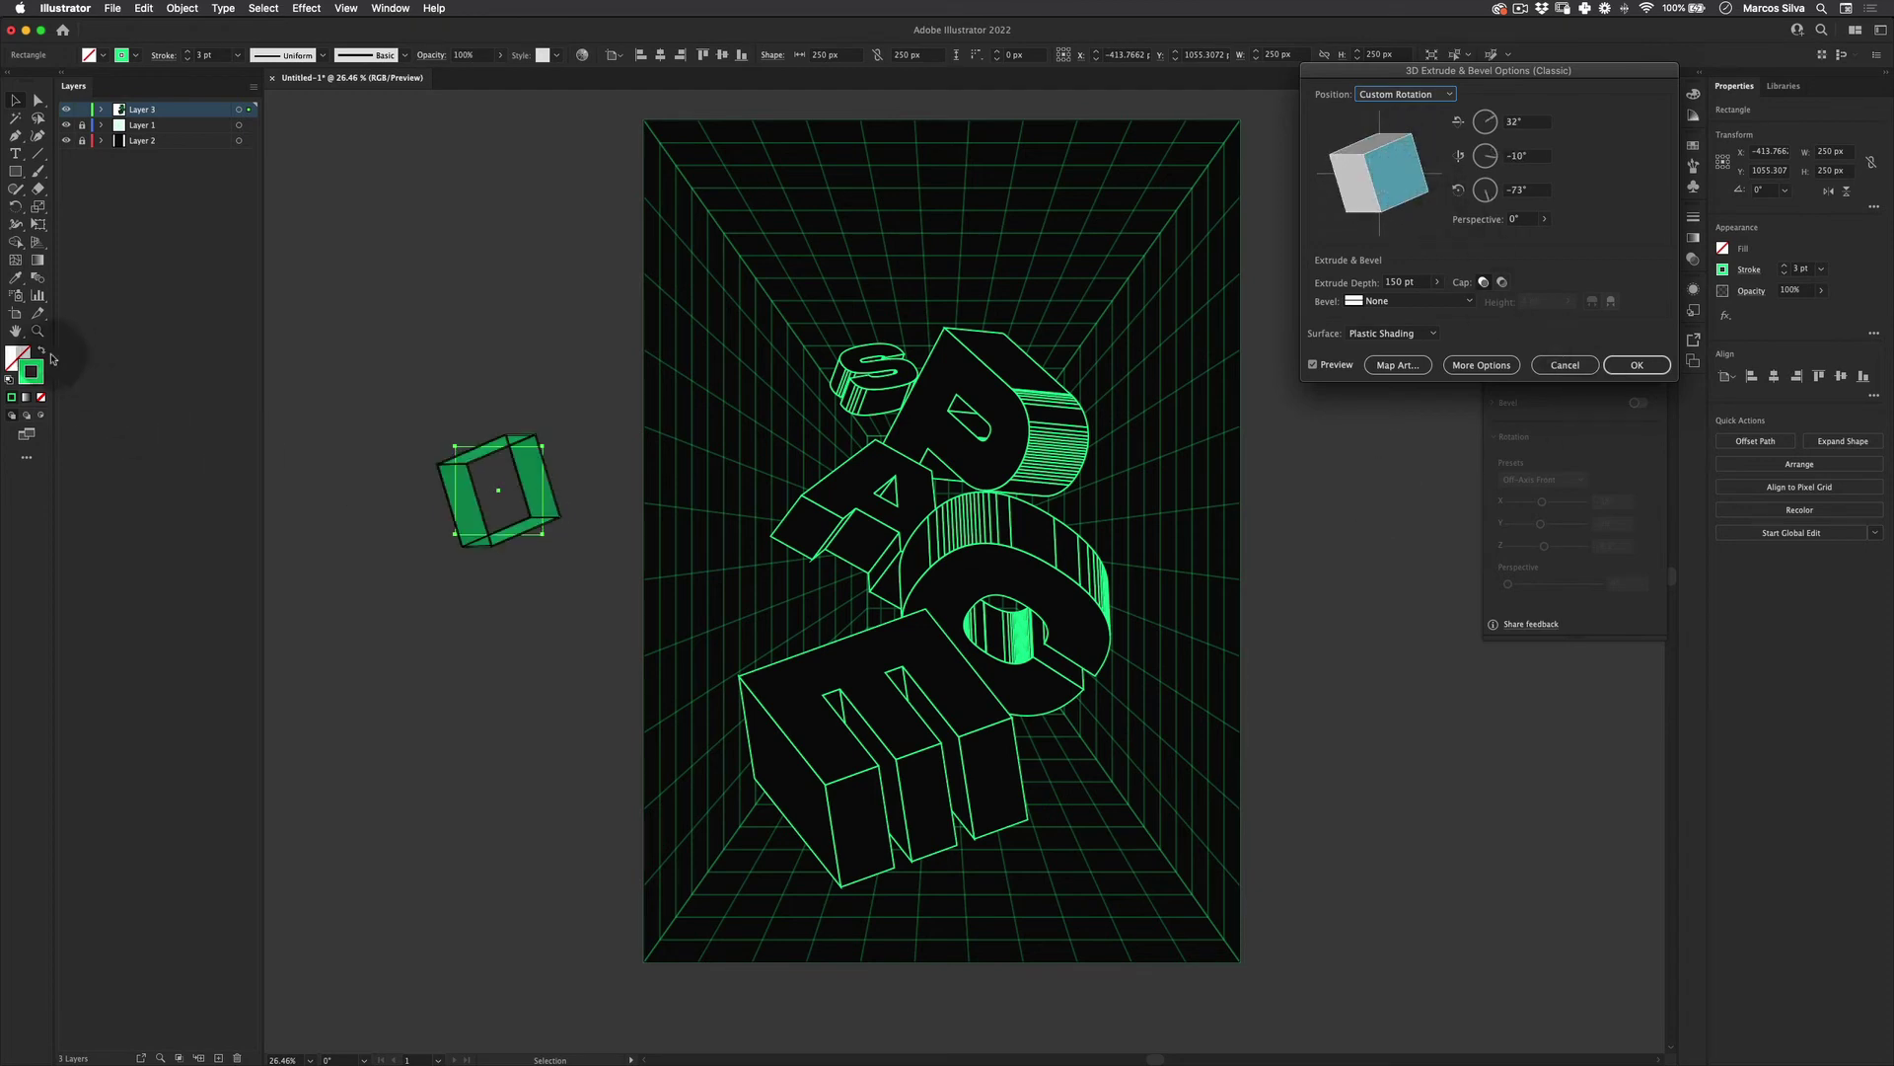
left_click_drag(1410, 188, 1427, 212)
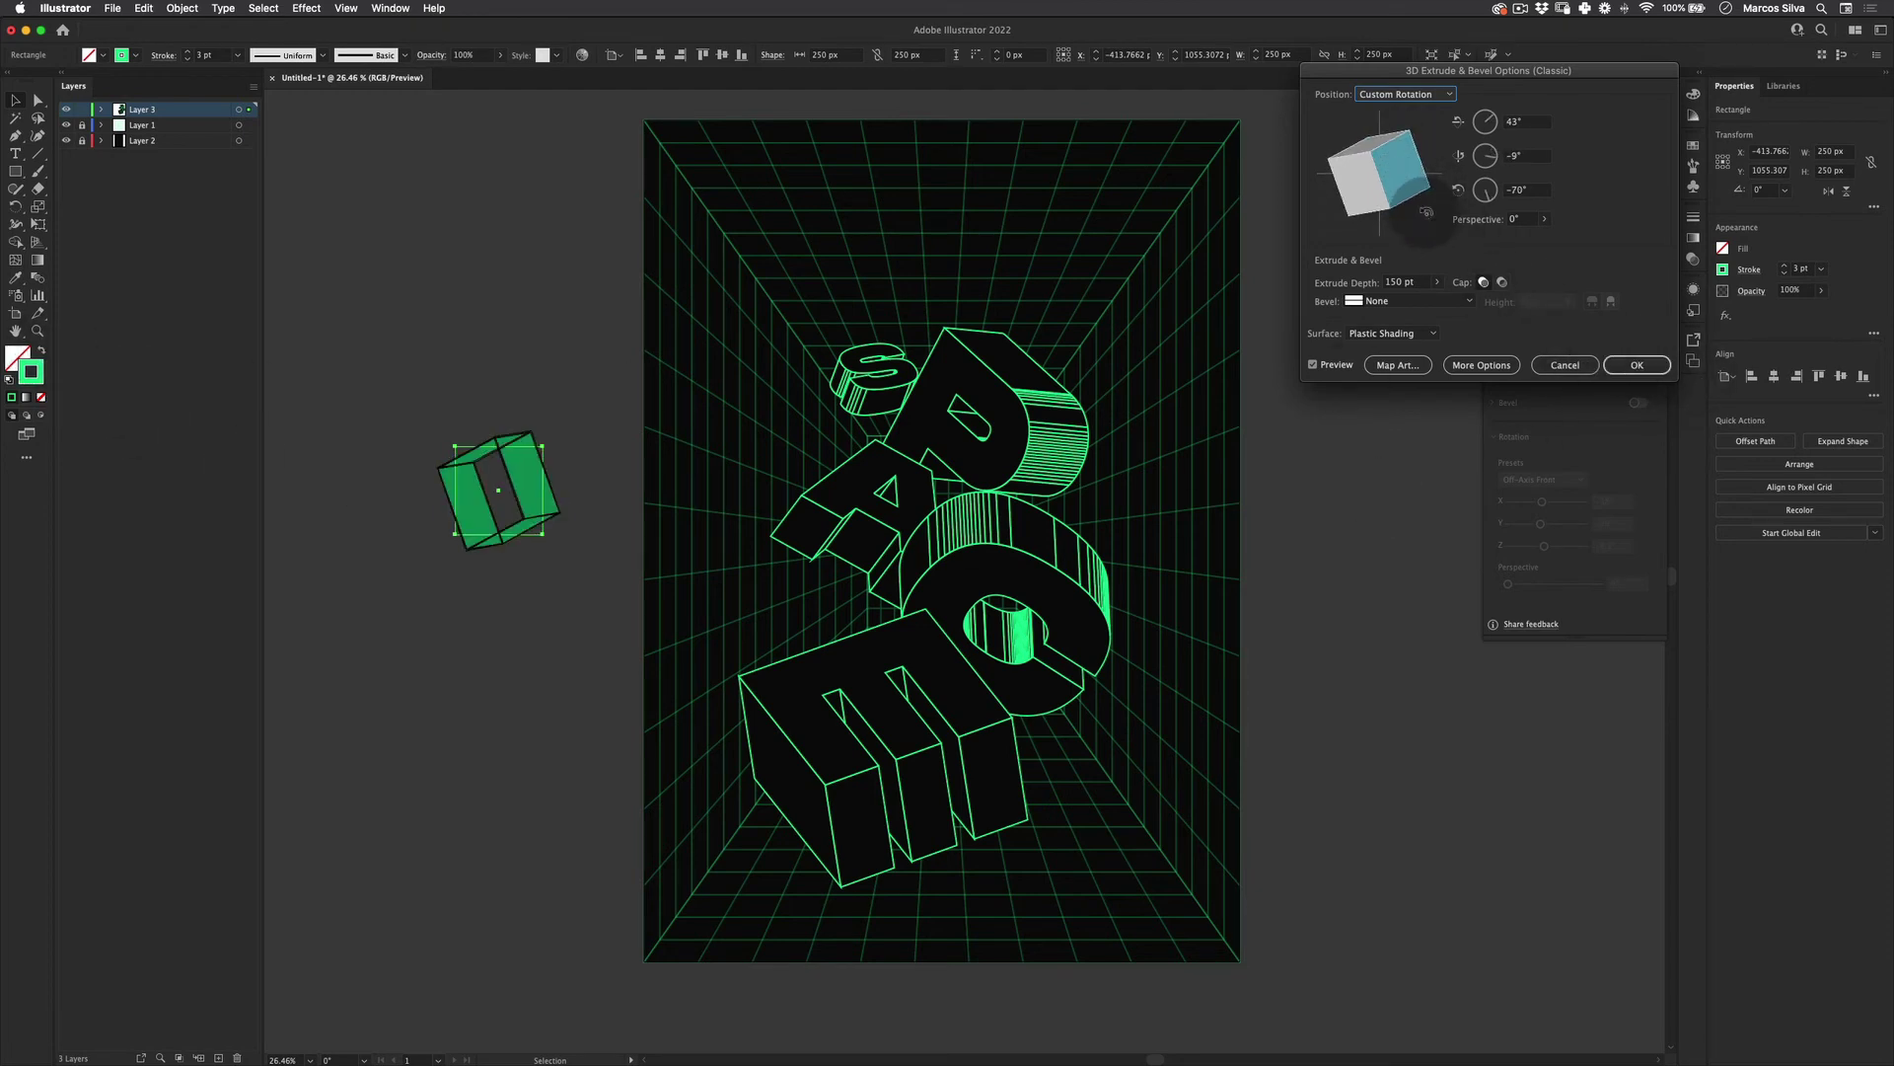
left_click(1640, 364)
Give the cube a green fill with no stroke and set its extrude depth to 250 pt
left_click(41, 351)
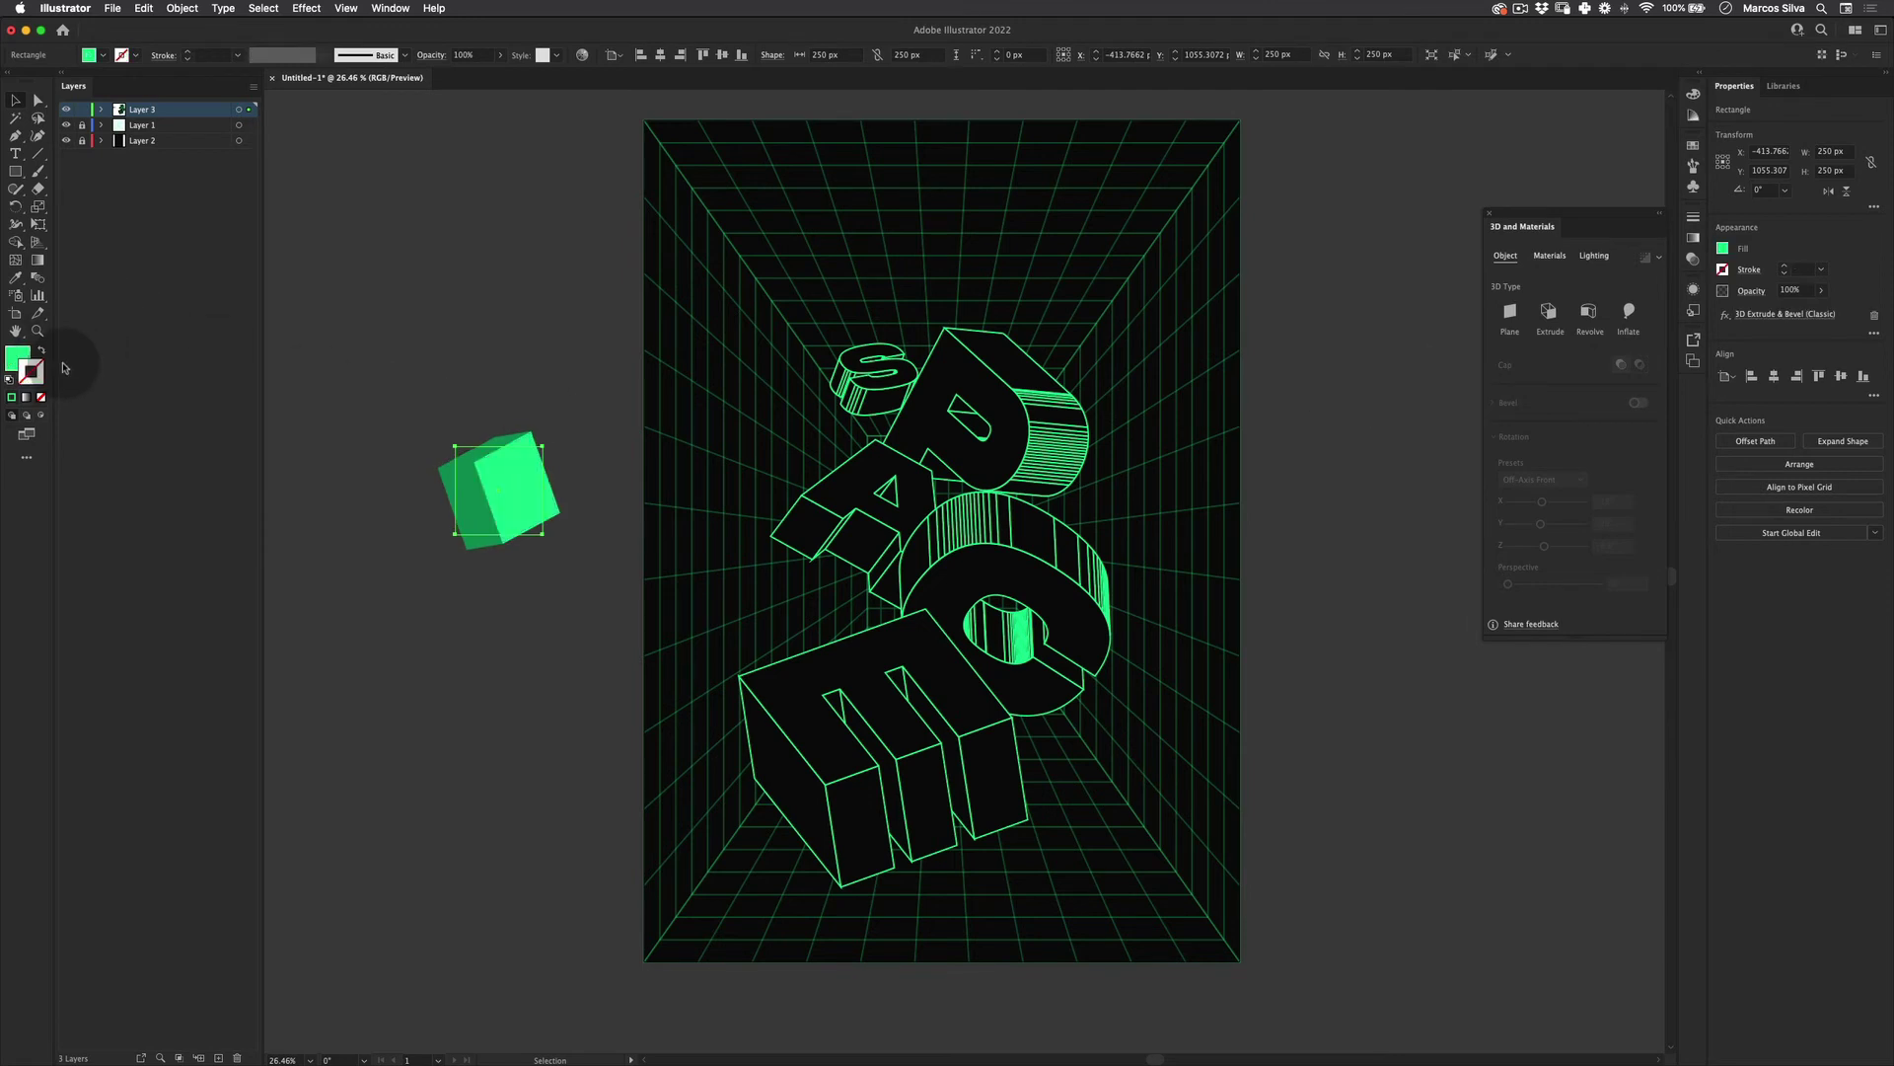
left_click(1758, 315)
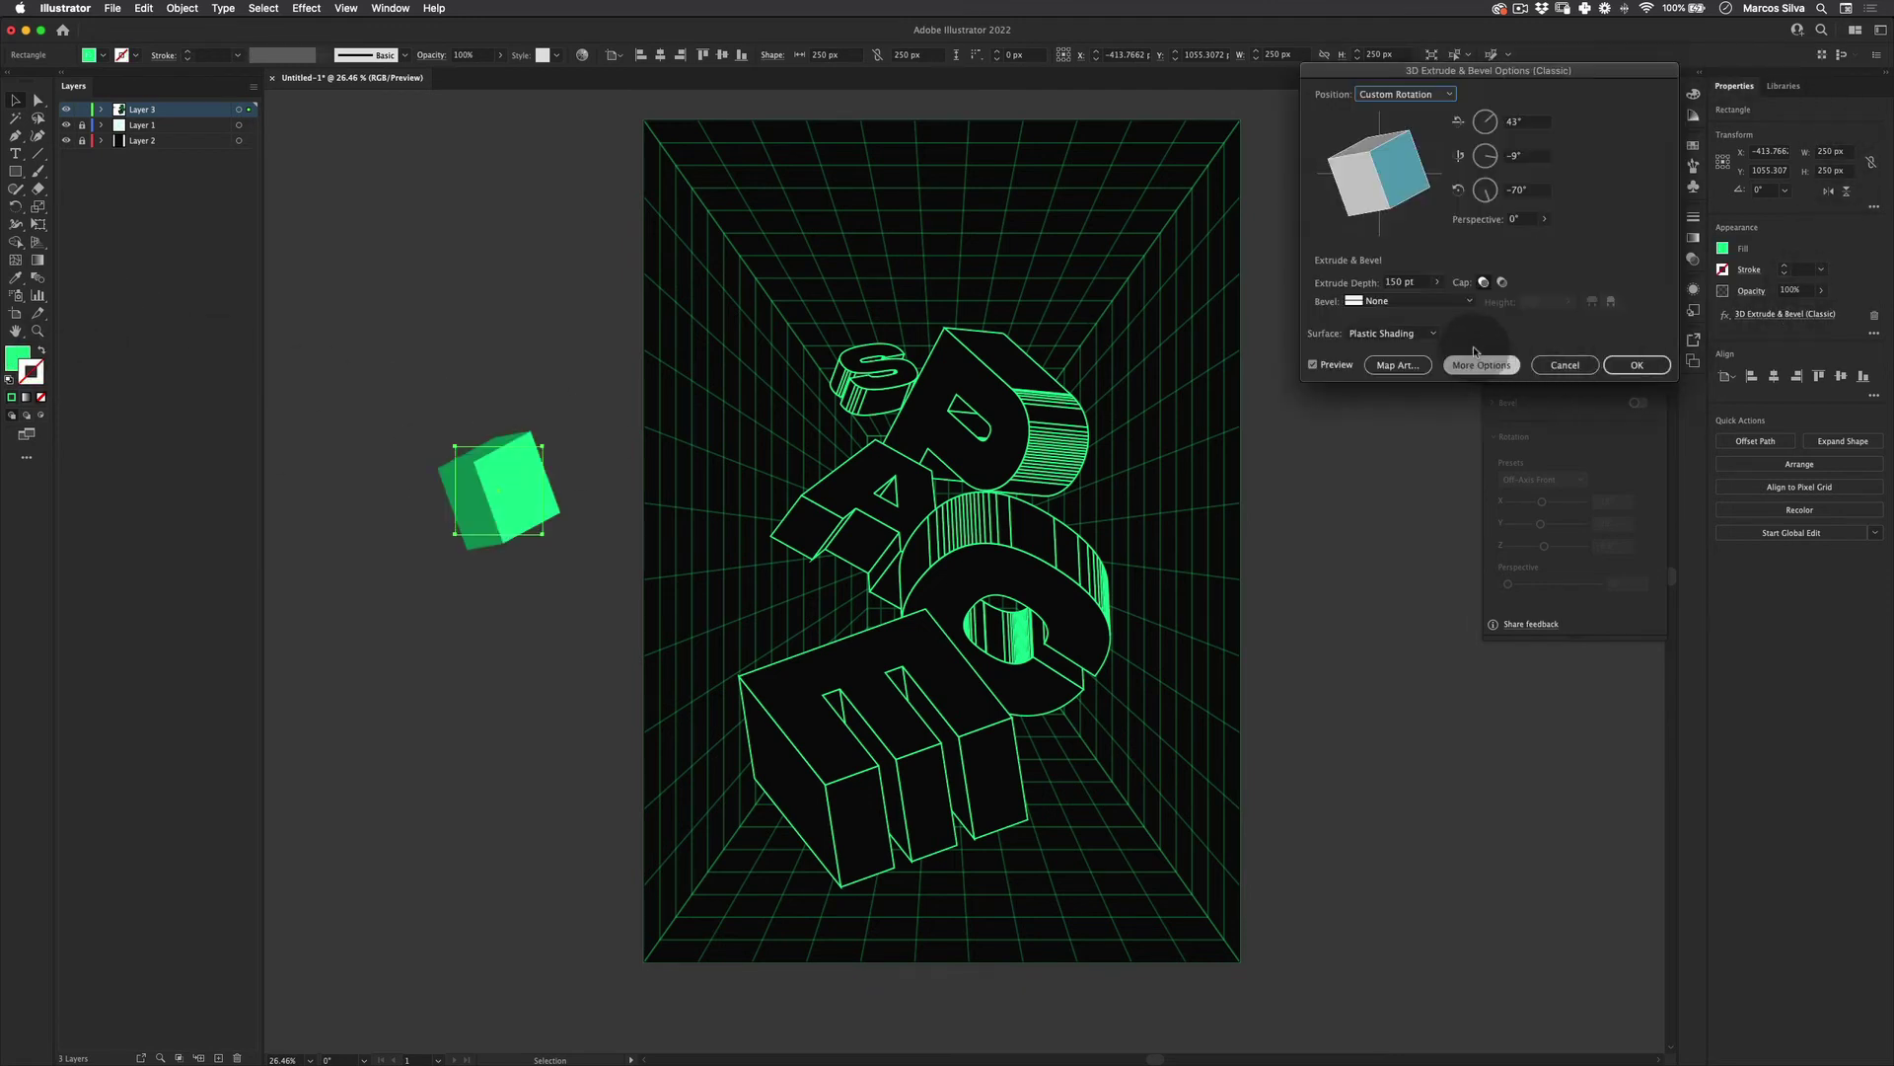
left_click_drag(1427, 285, 1290, 298)
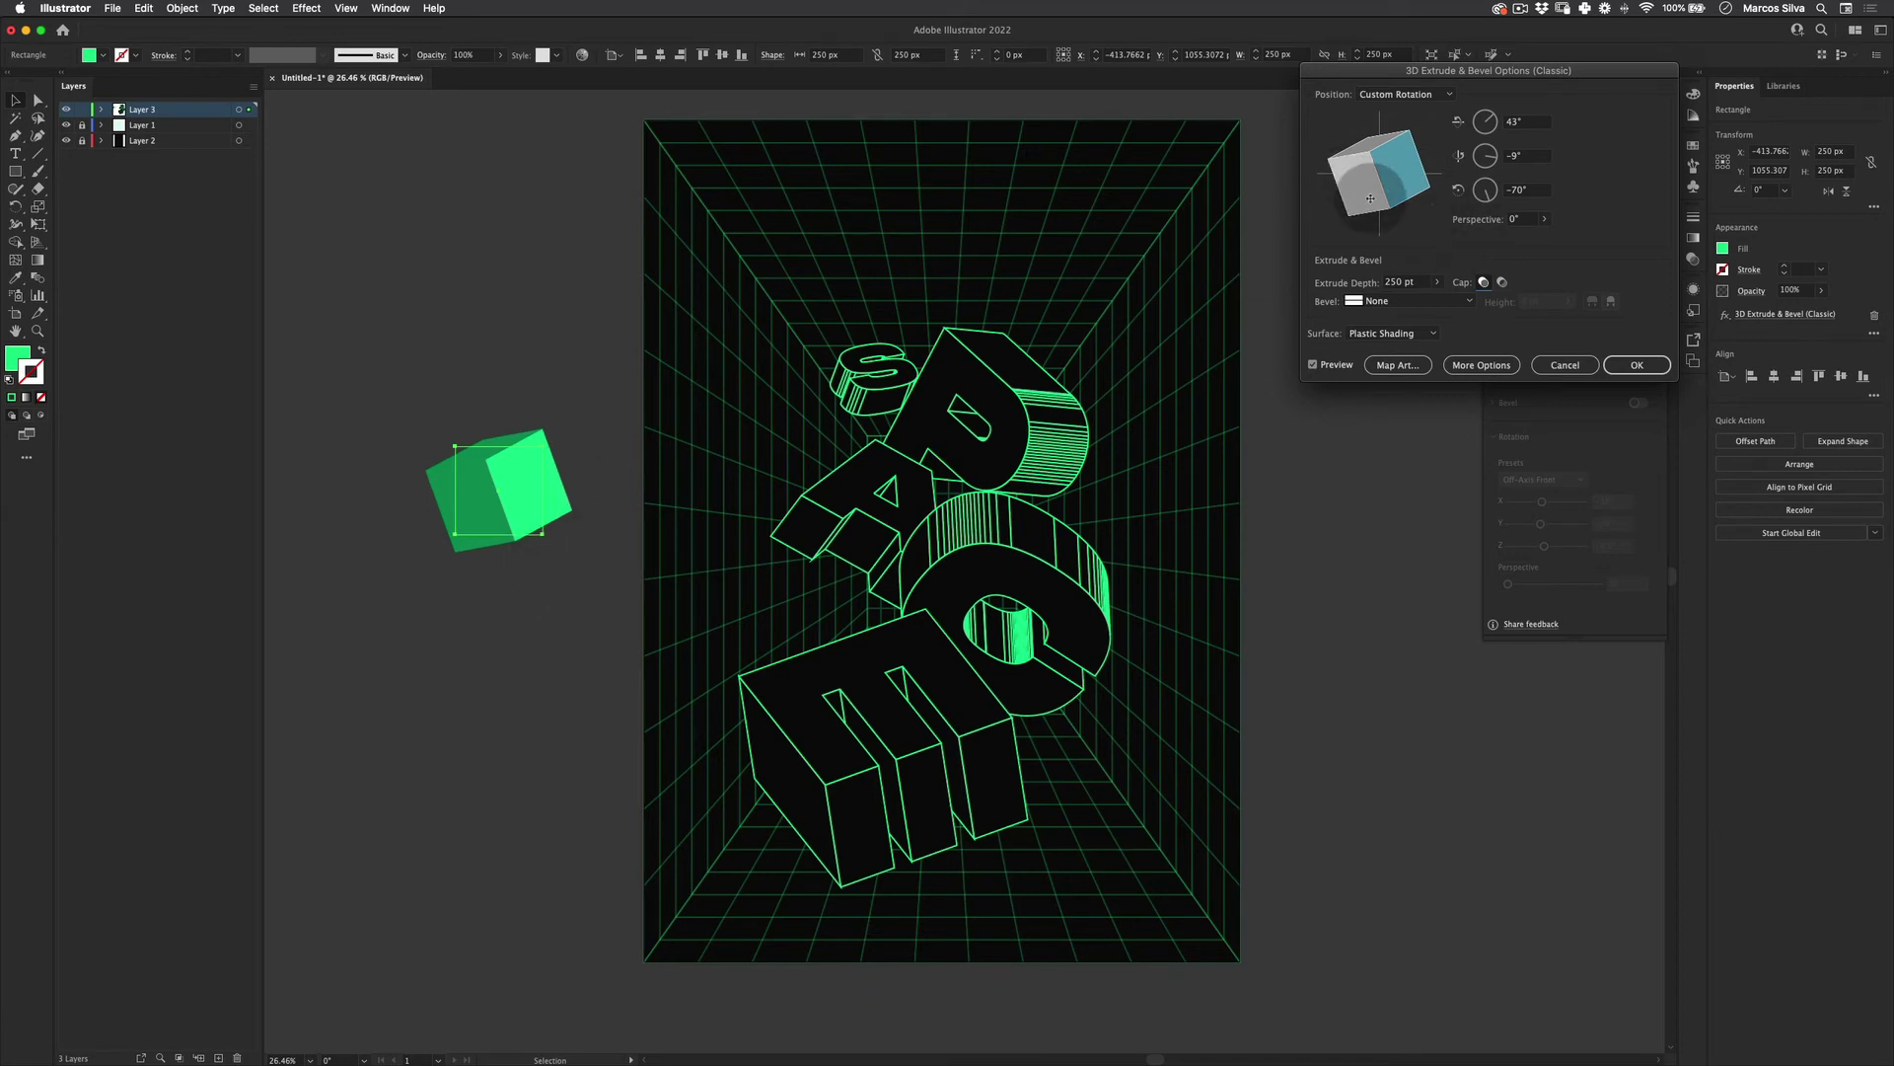
left_click(1637, 364)
Duplicate the cube onto the poster's upper-right wall and rotate the copy's extrusion to -47°, -21°, -127°
key("alt+v")
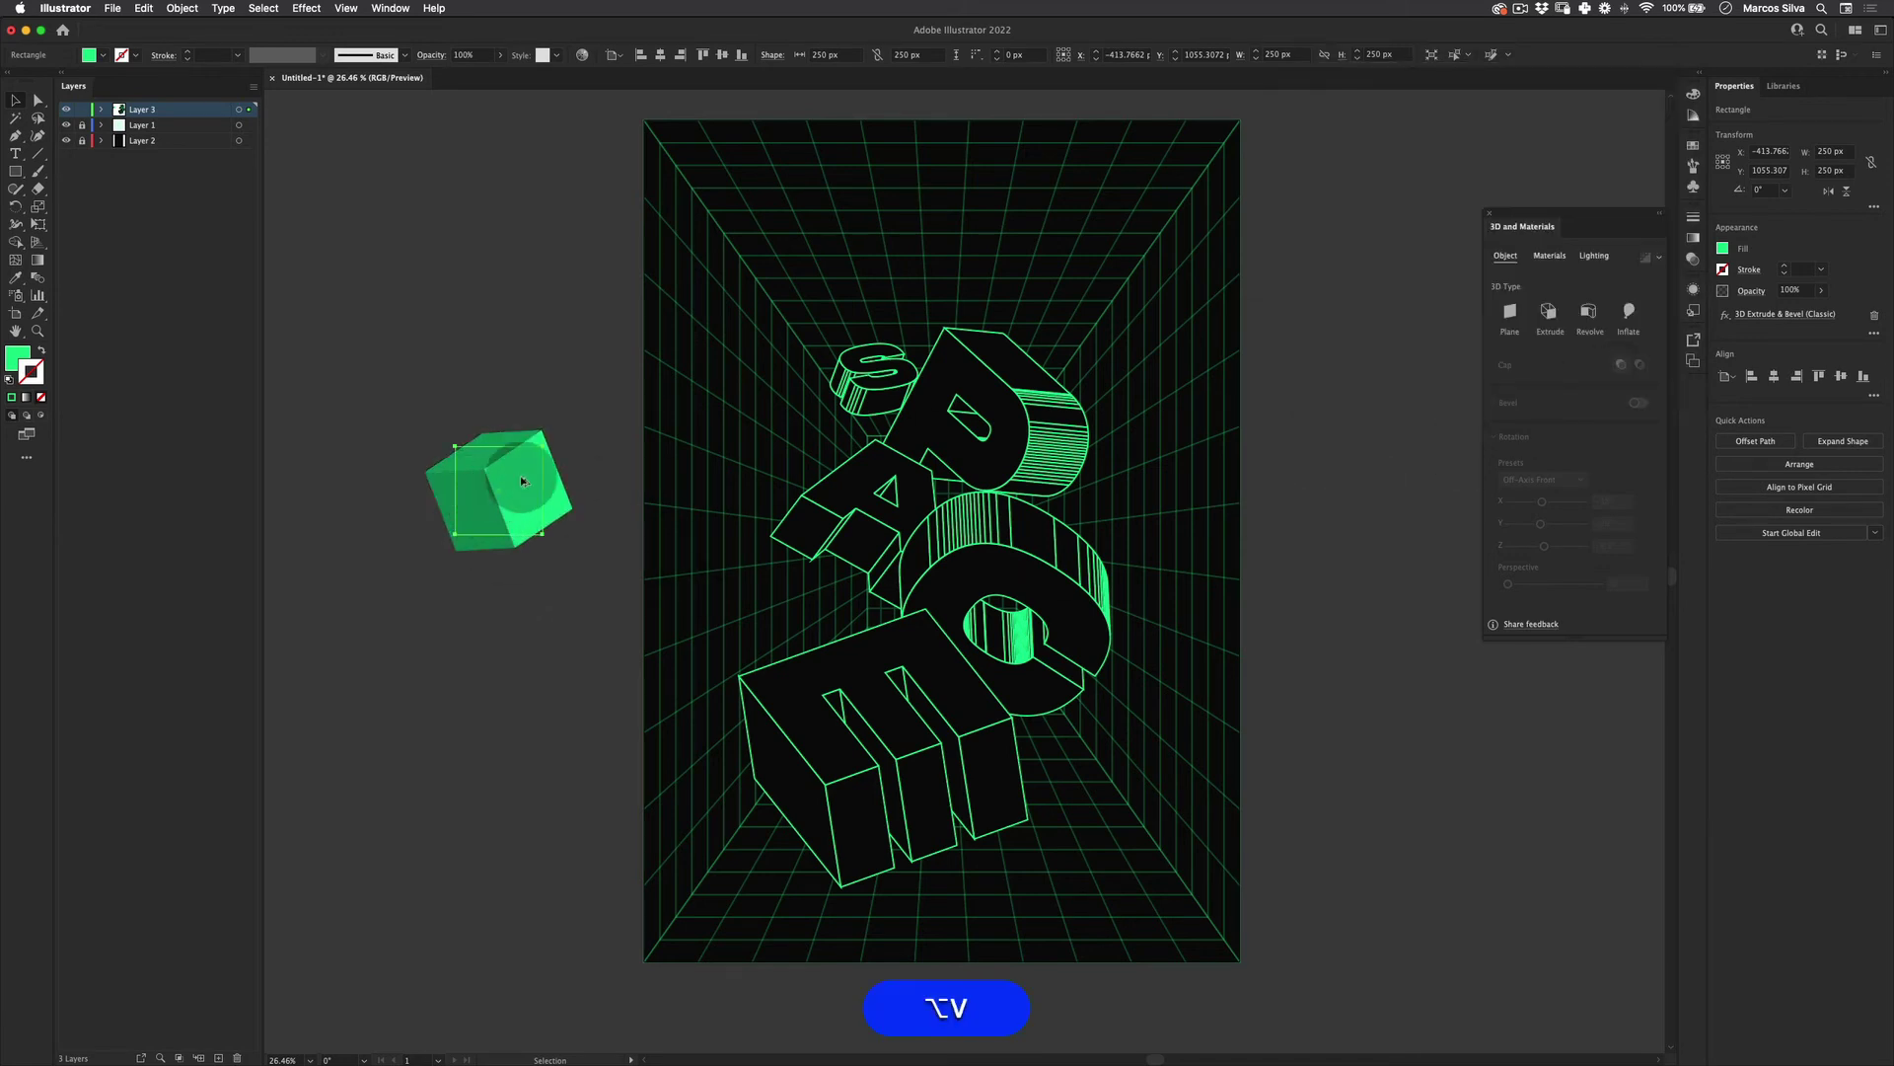
left_click_drag(523, 481, 1206, 352)
left_click(1776, 314)
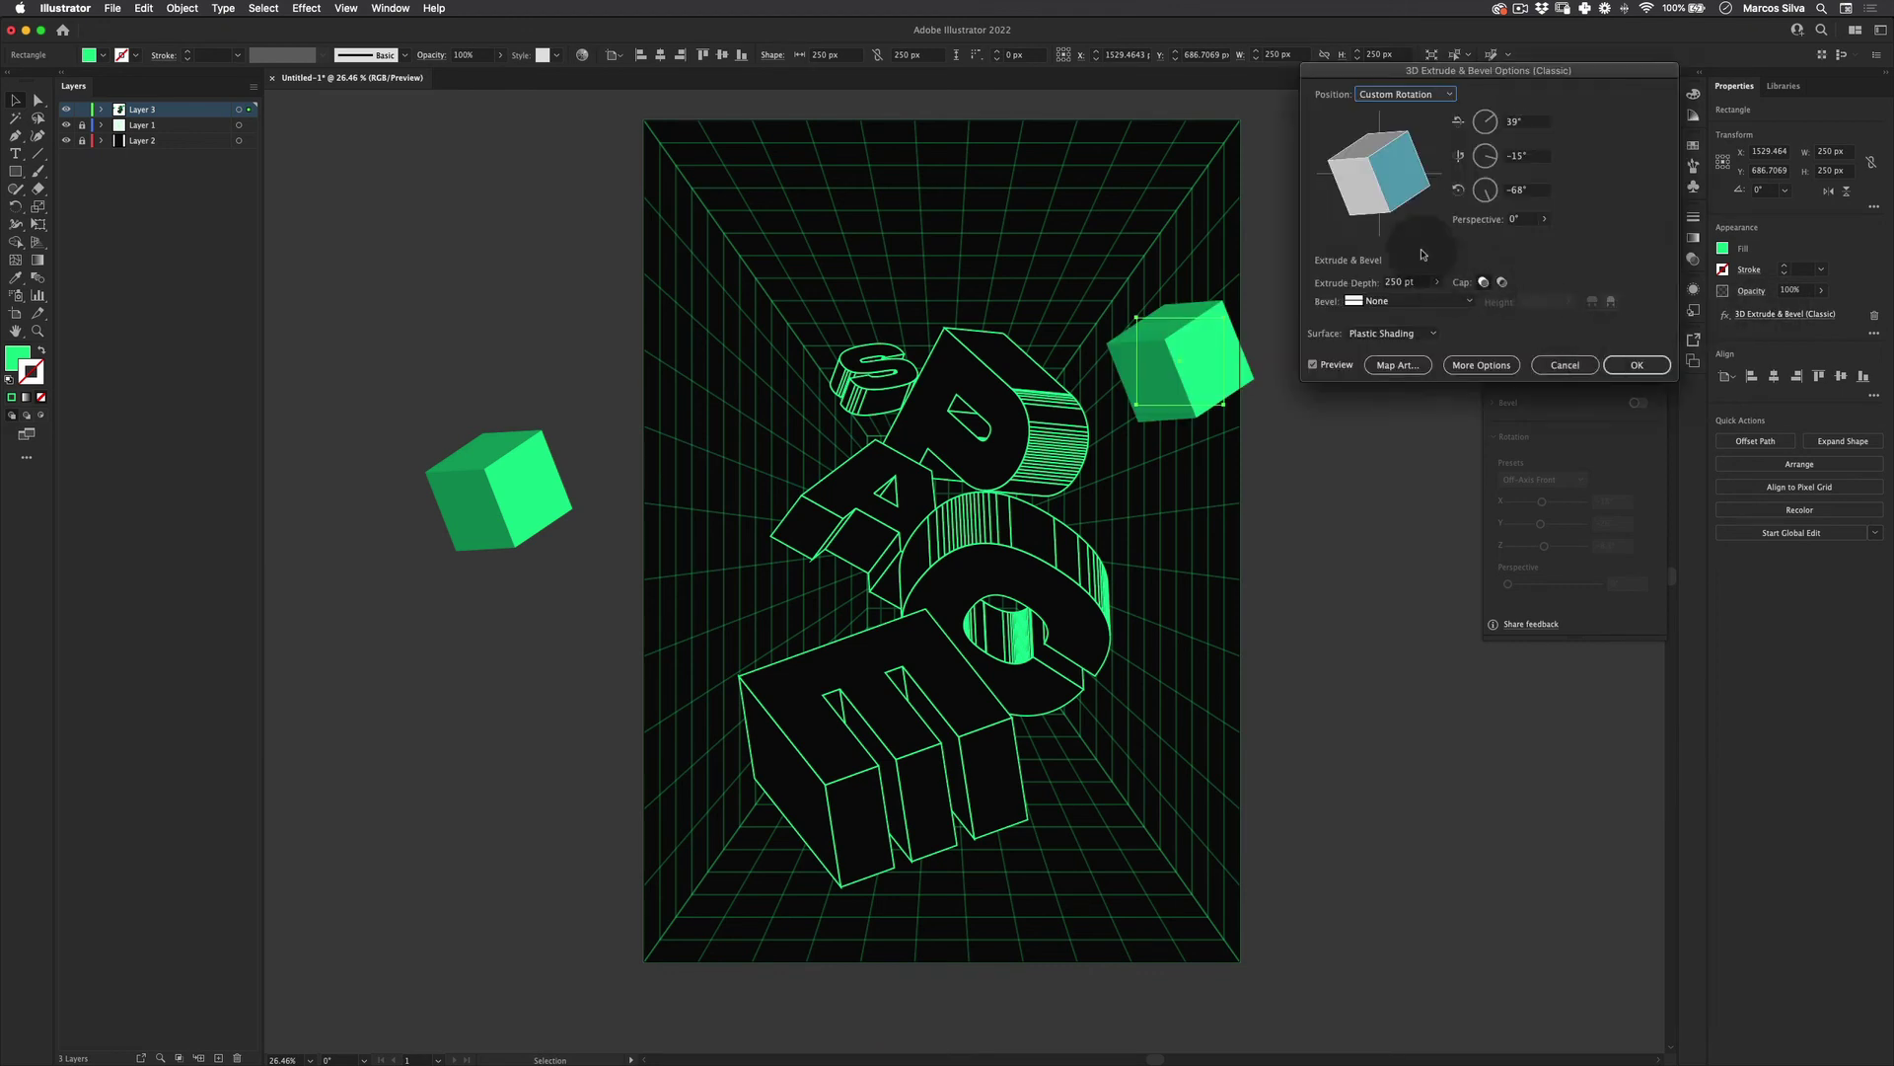
left_click_drag(1391, 176, 1377, 170)
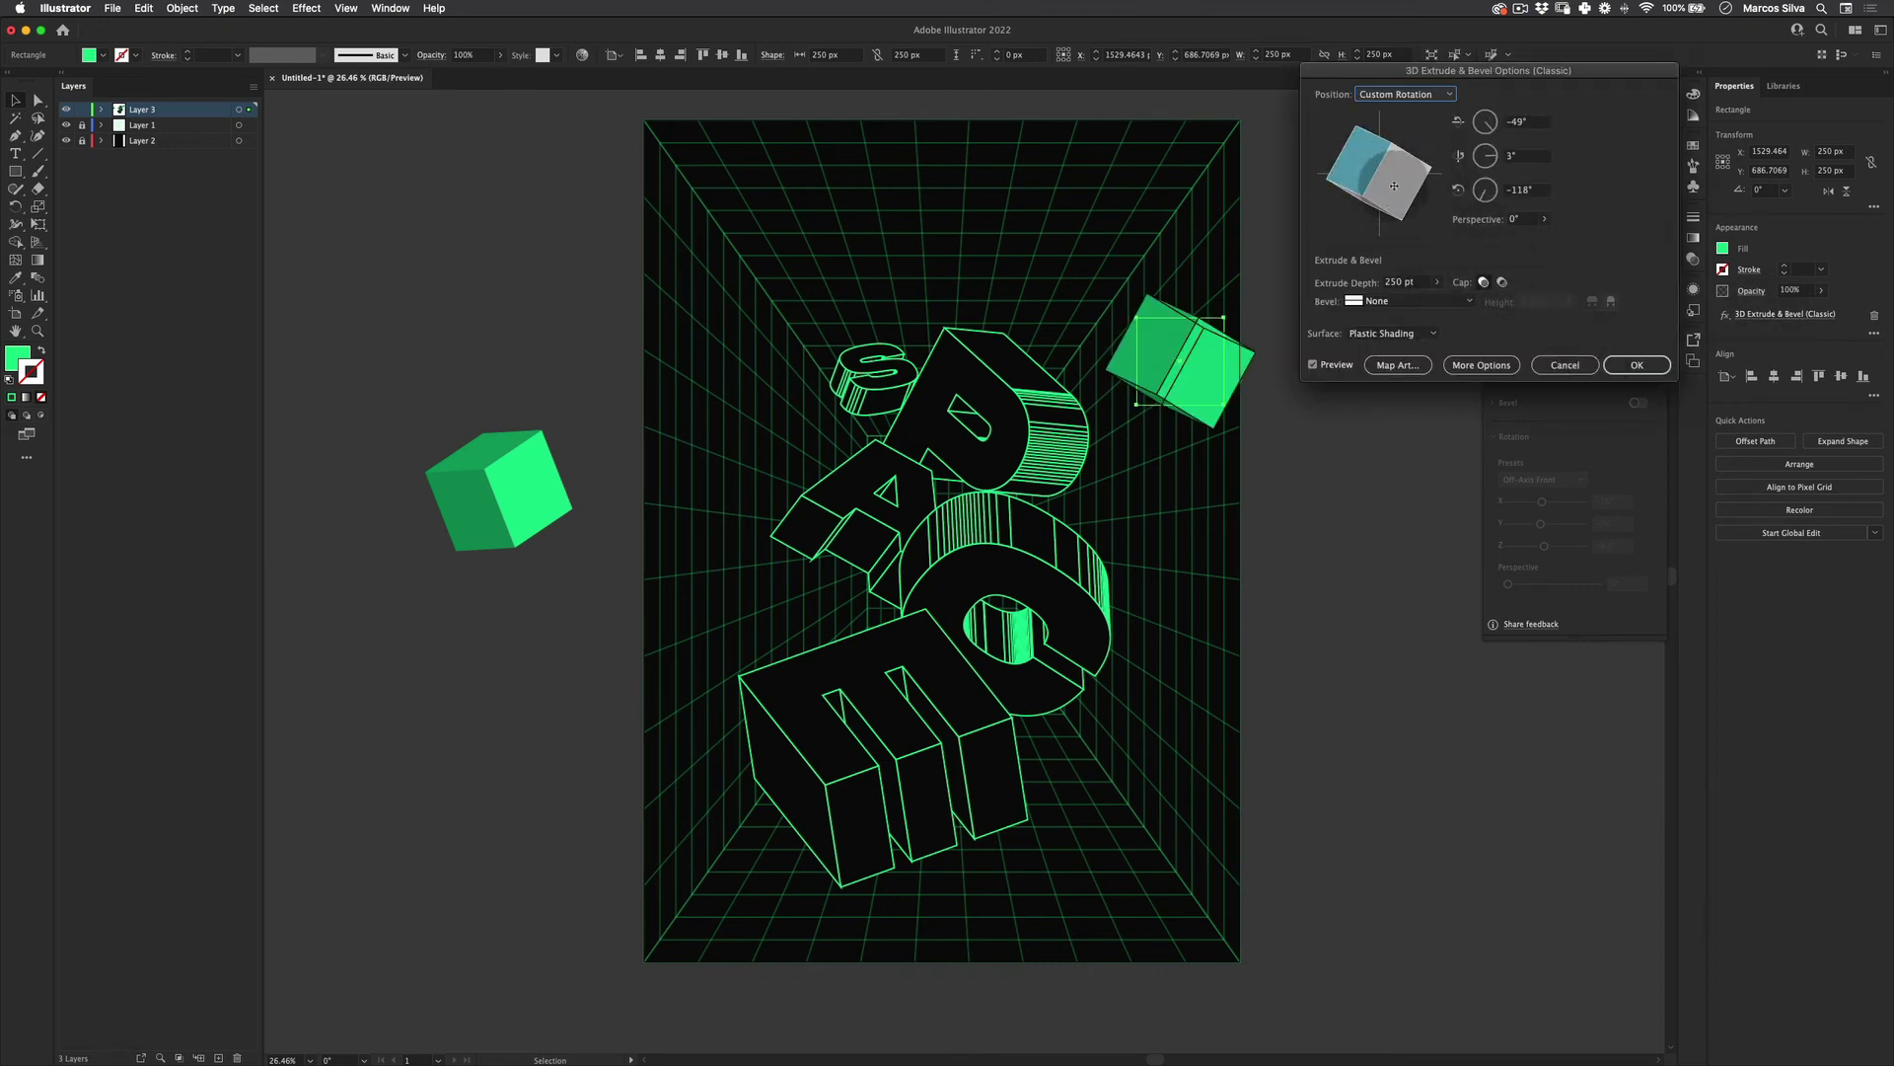
left_click(1637, 364)
Duplicate the upper-right cube to below the C, rotate the copy to about 51°, 11°, -150° and place it beside the E
key("alt+v")
left_click_drag(1183, 405, 1051, 882)
left_click(1765, 311)
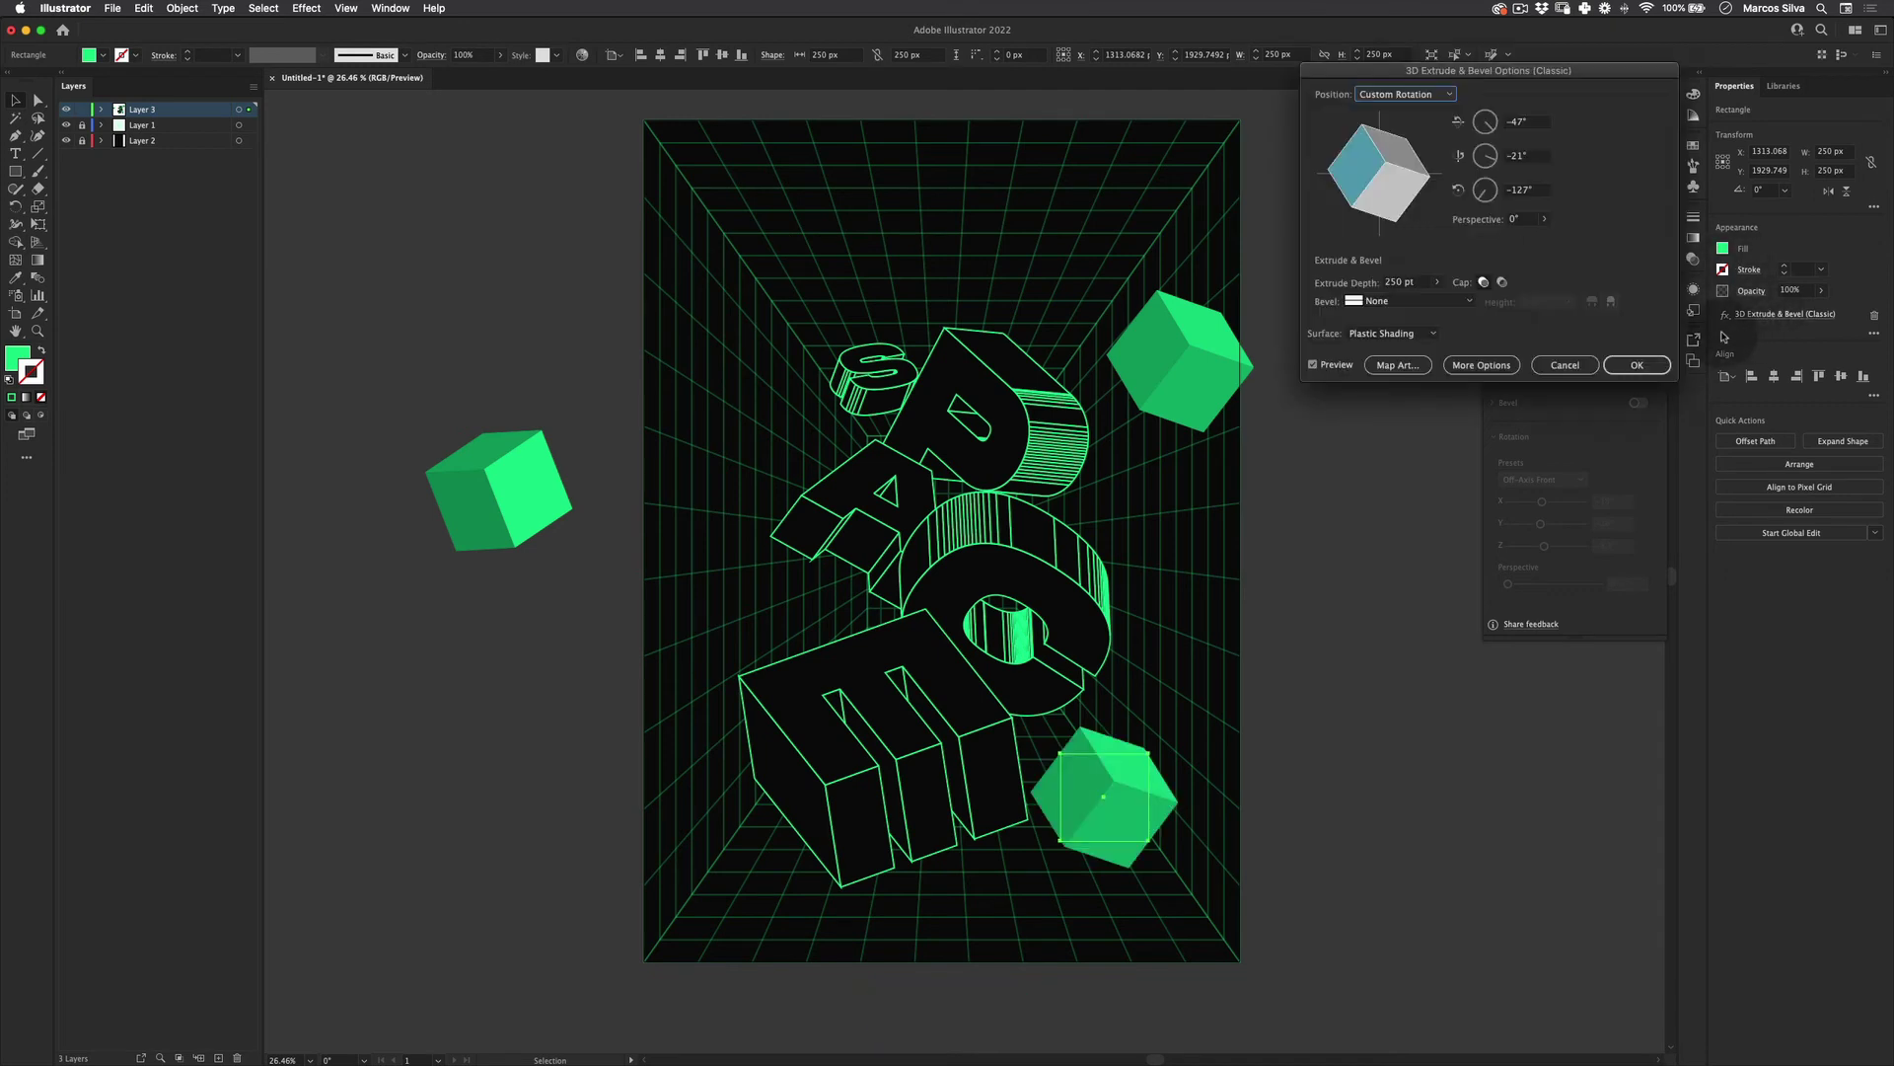
left_click_drag(1388, 179, 1421, 191)
left_click_drag(1408, 200, 1406, 195)
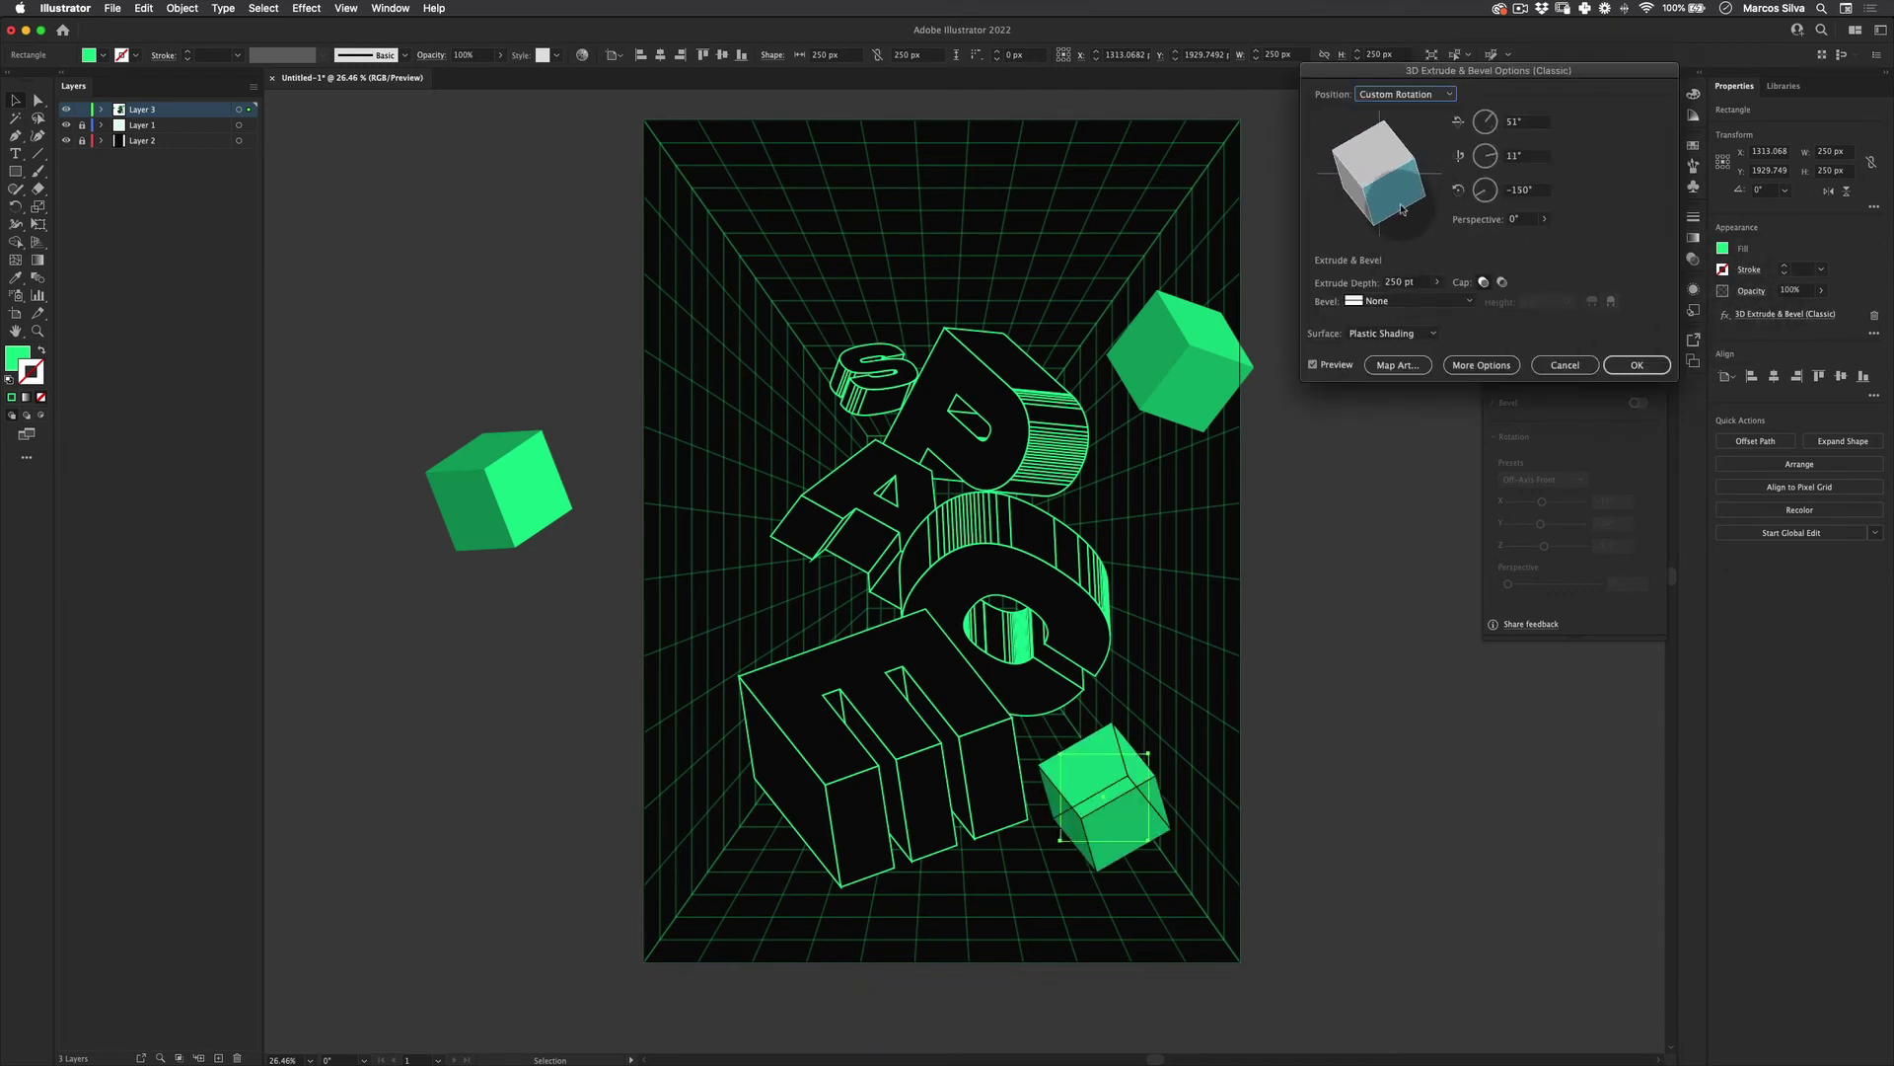
left_click(1640, 365)
key("v")
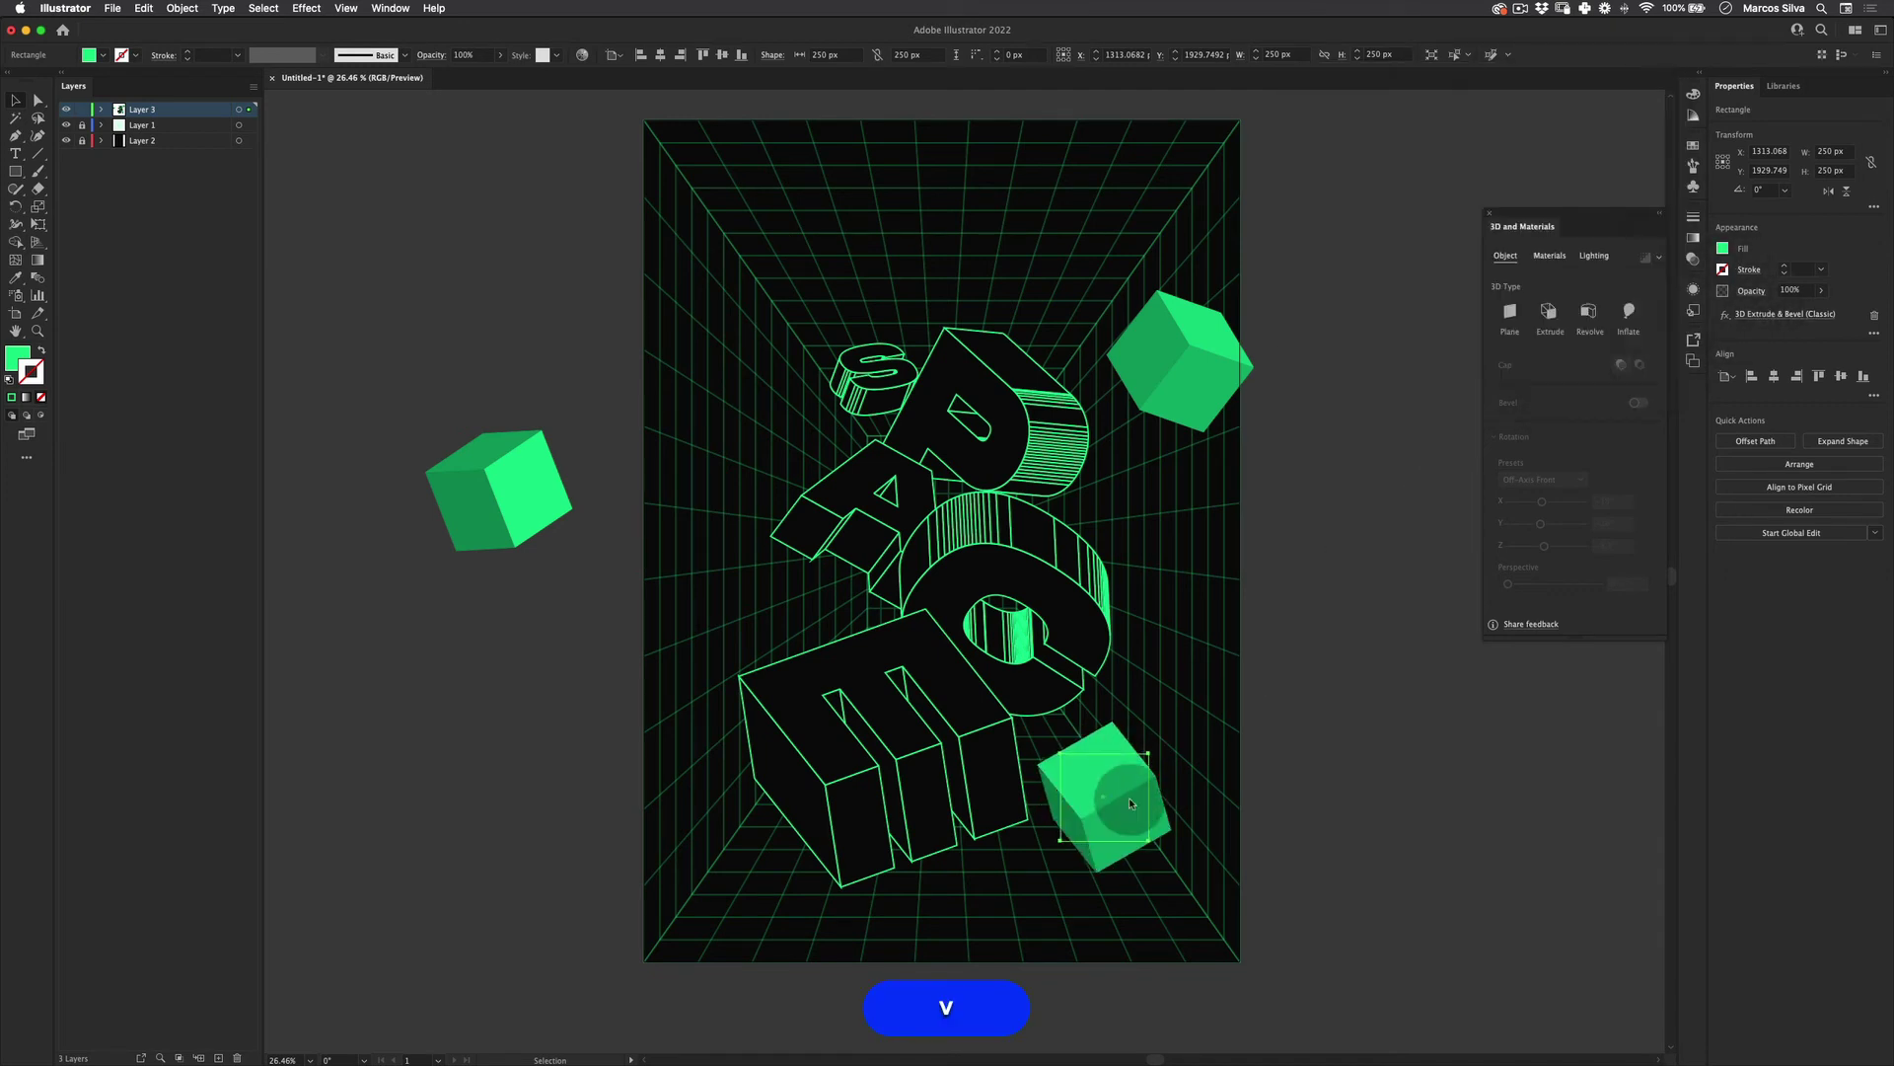
left_click_drag(1129, 797, 1106, 782)
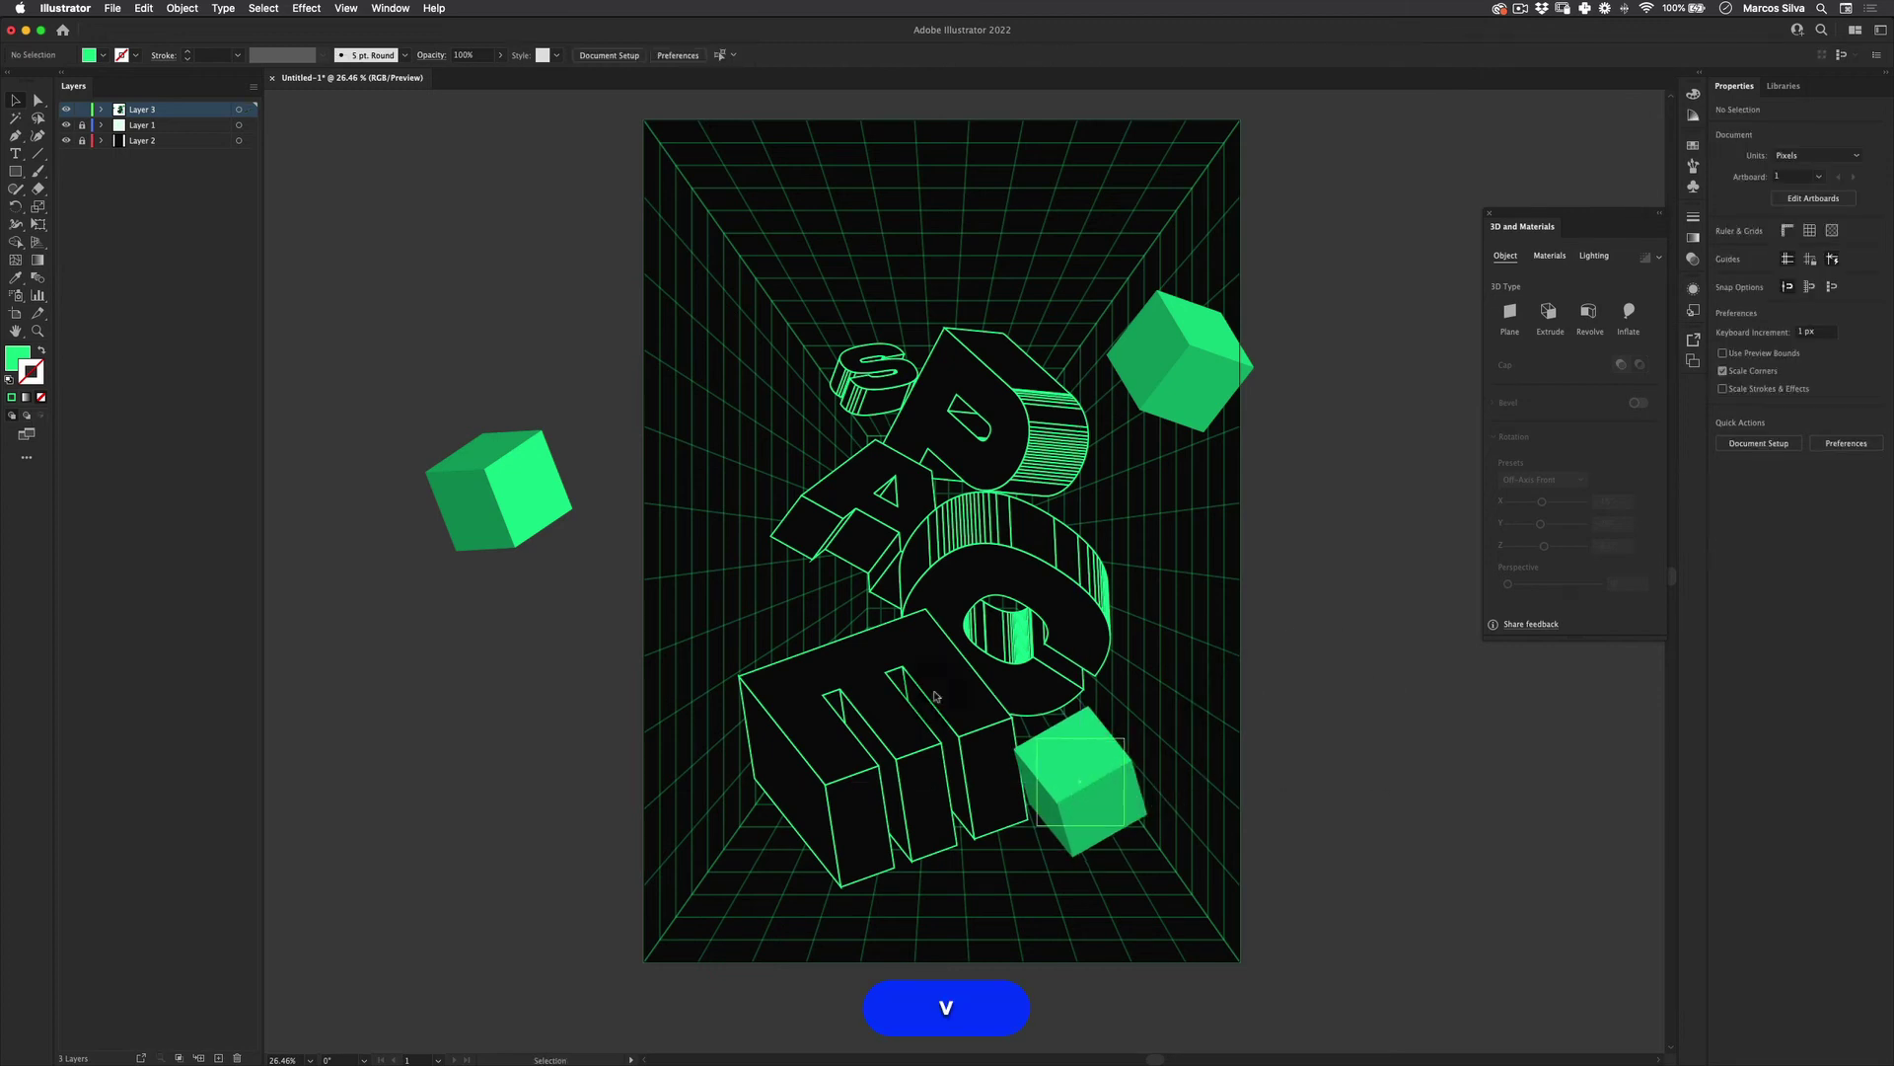
Move the first cube onto the poster left of the S and expand the appearance of all three cubes
left_click_drag(486, 523, 745, 441)
left_click(1179, 361, "shift")
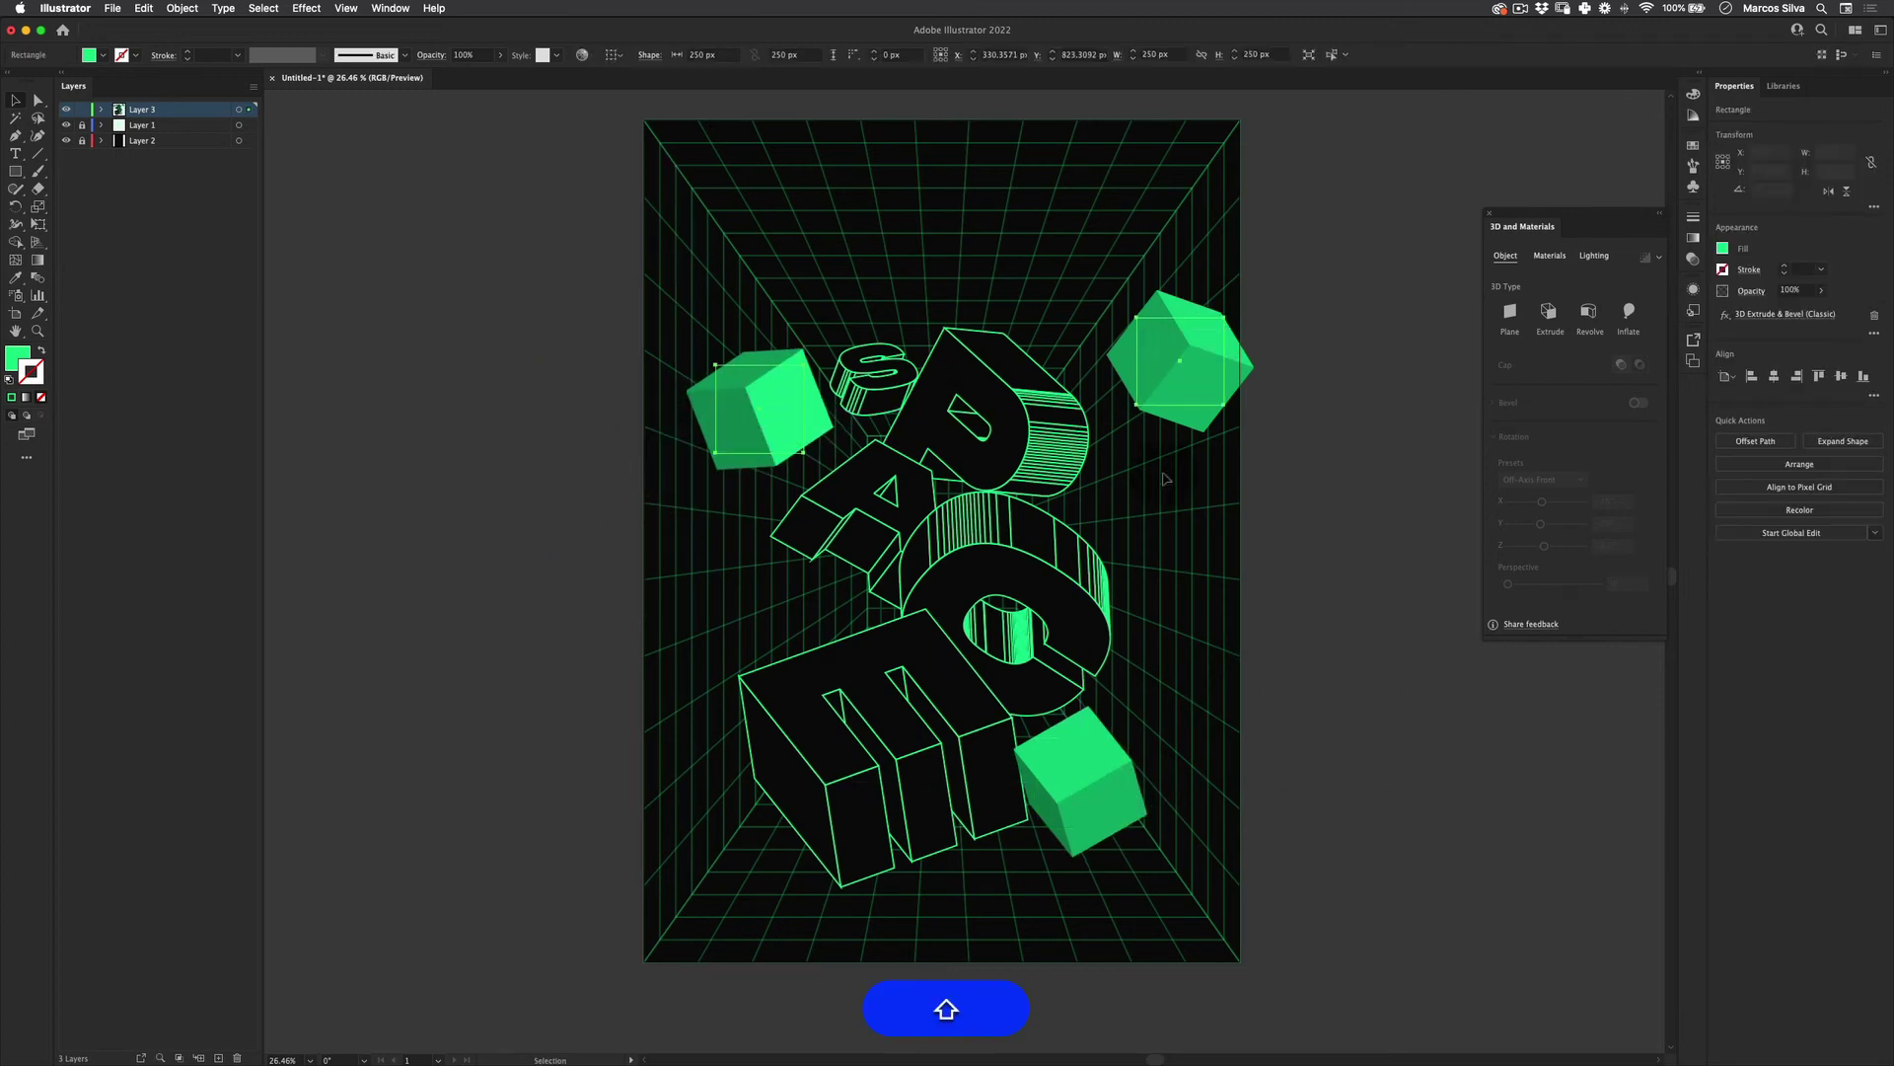
left_click(1080, 780, "shift")
left_click(182, 8)
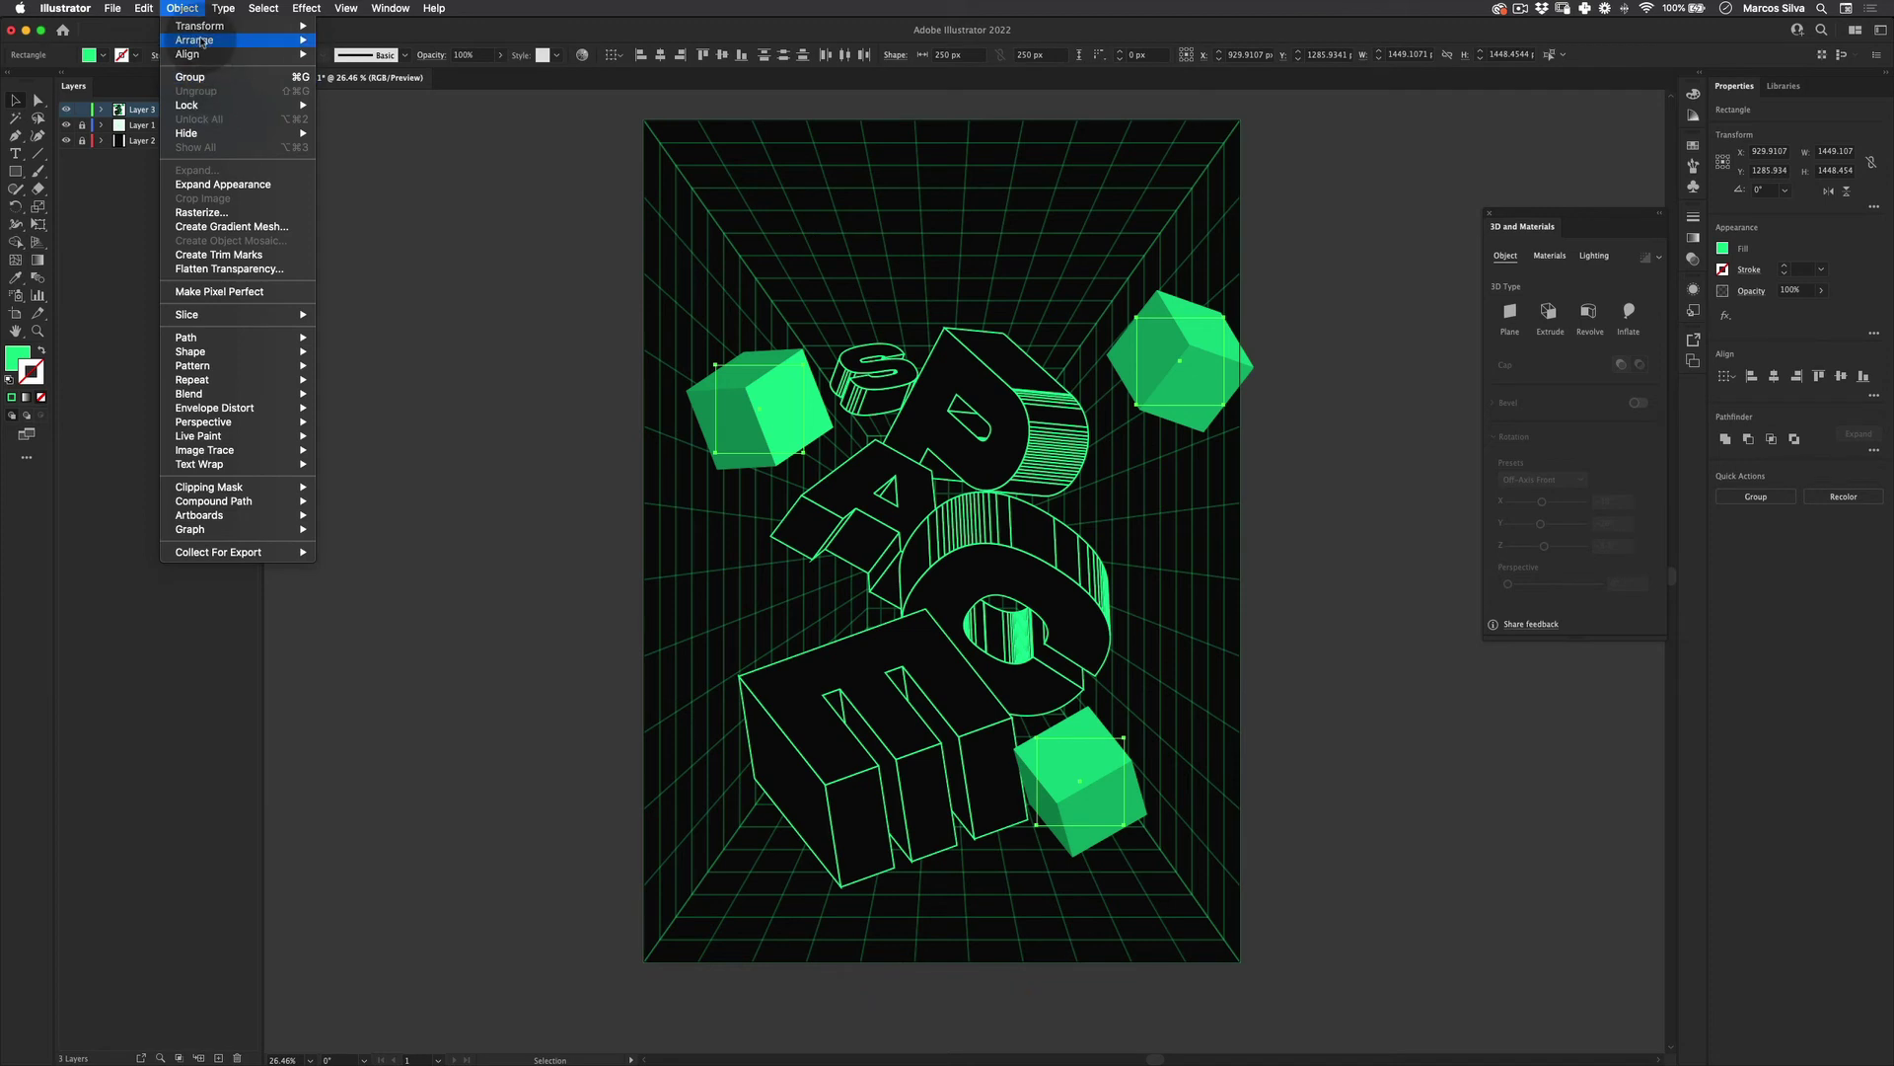
left_click(223, 185)
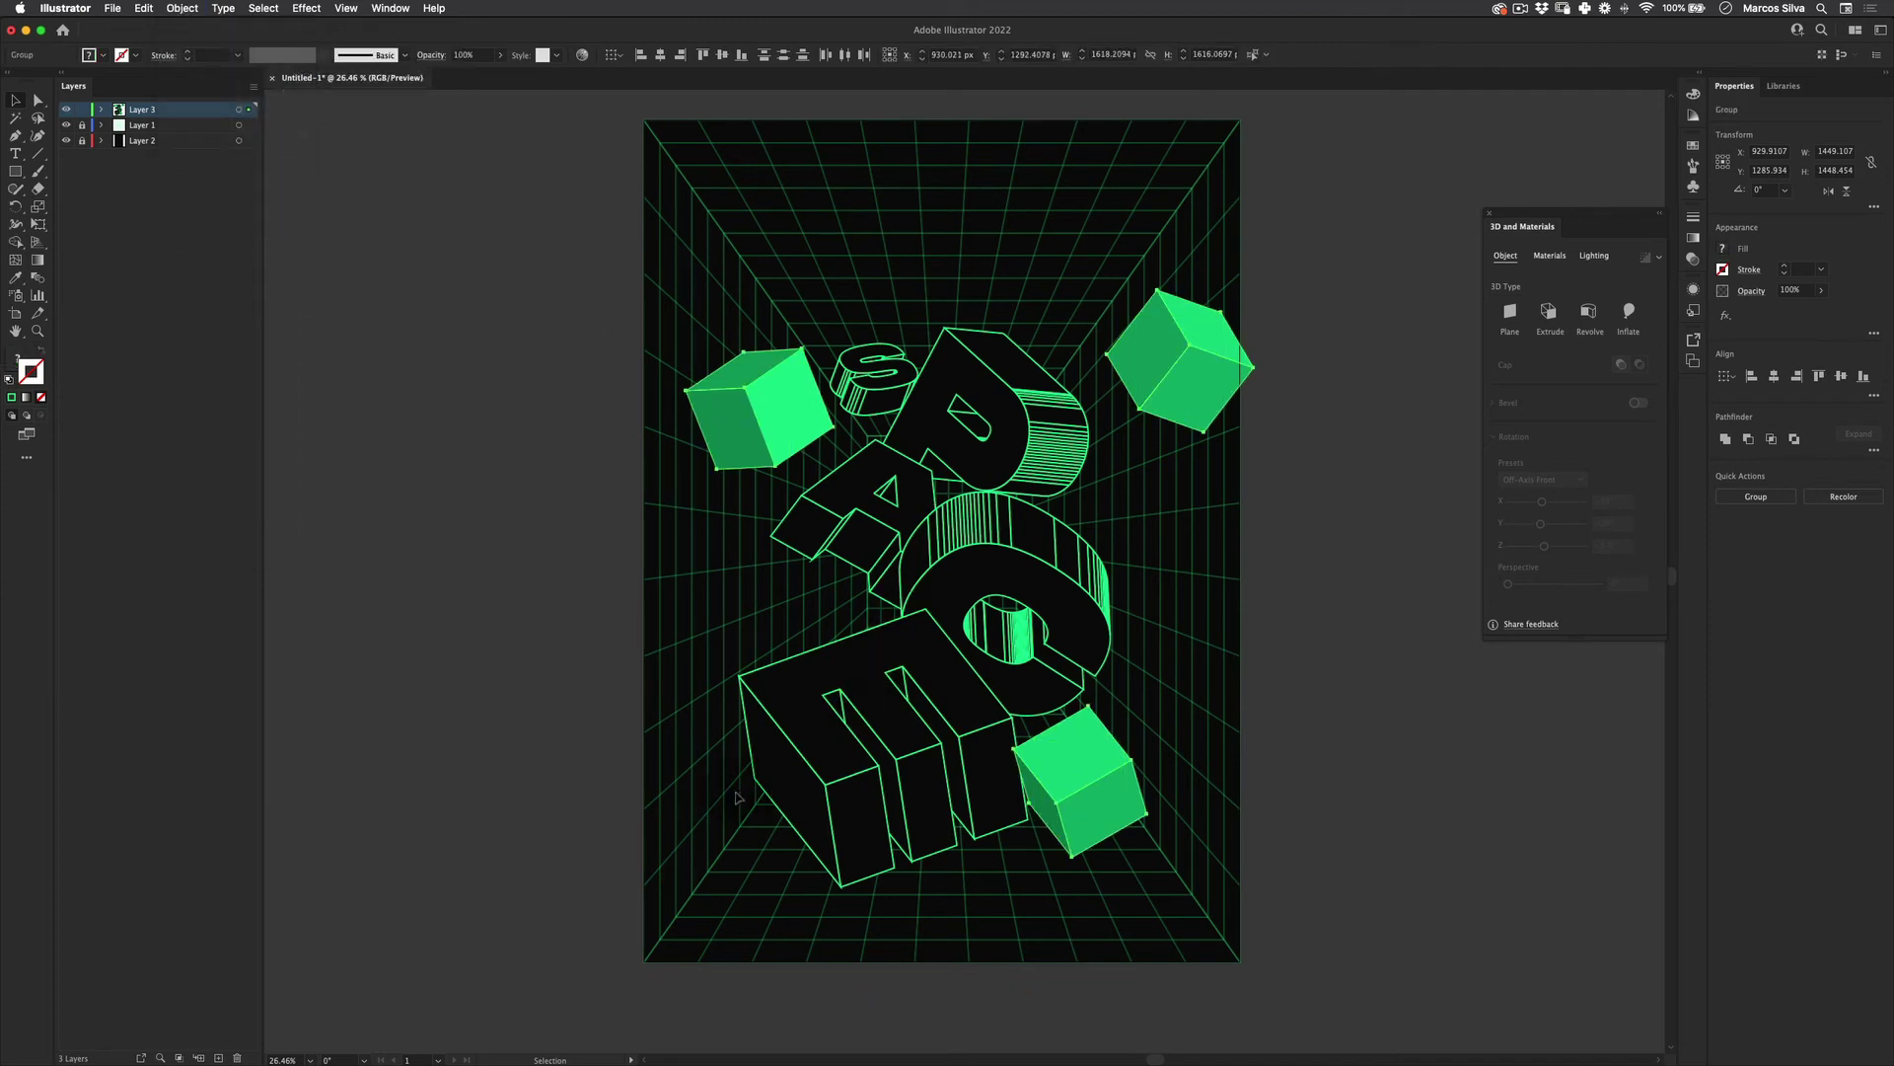
Copy the letters' near-black fill and 3 pt green outline onto the three cubes with the Eyedropper
key("i")
left_click(922, 555)
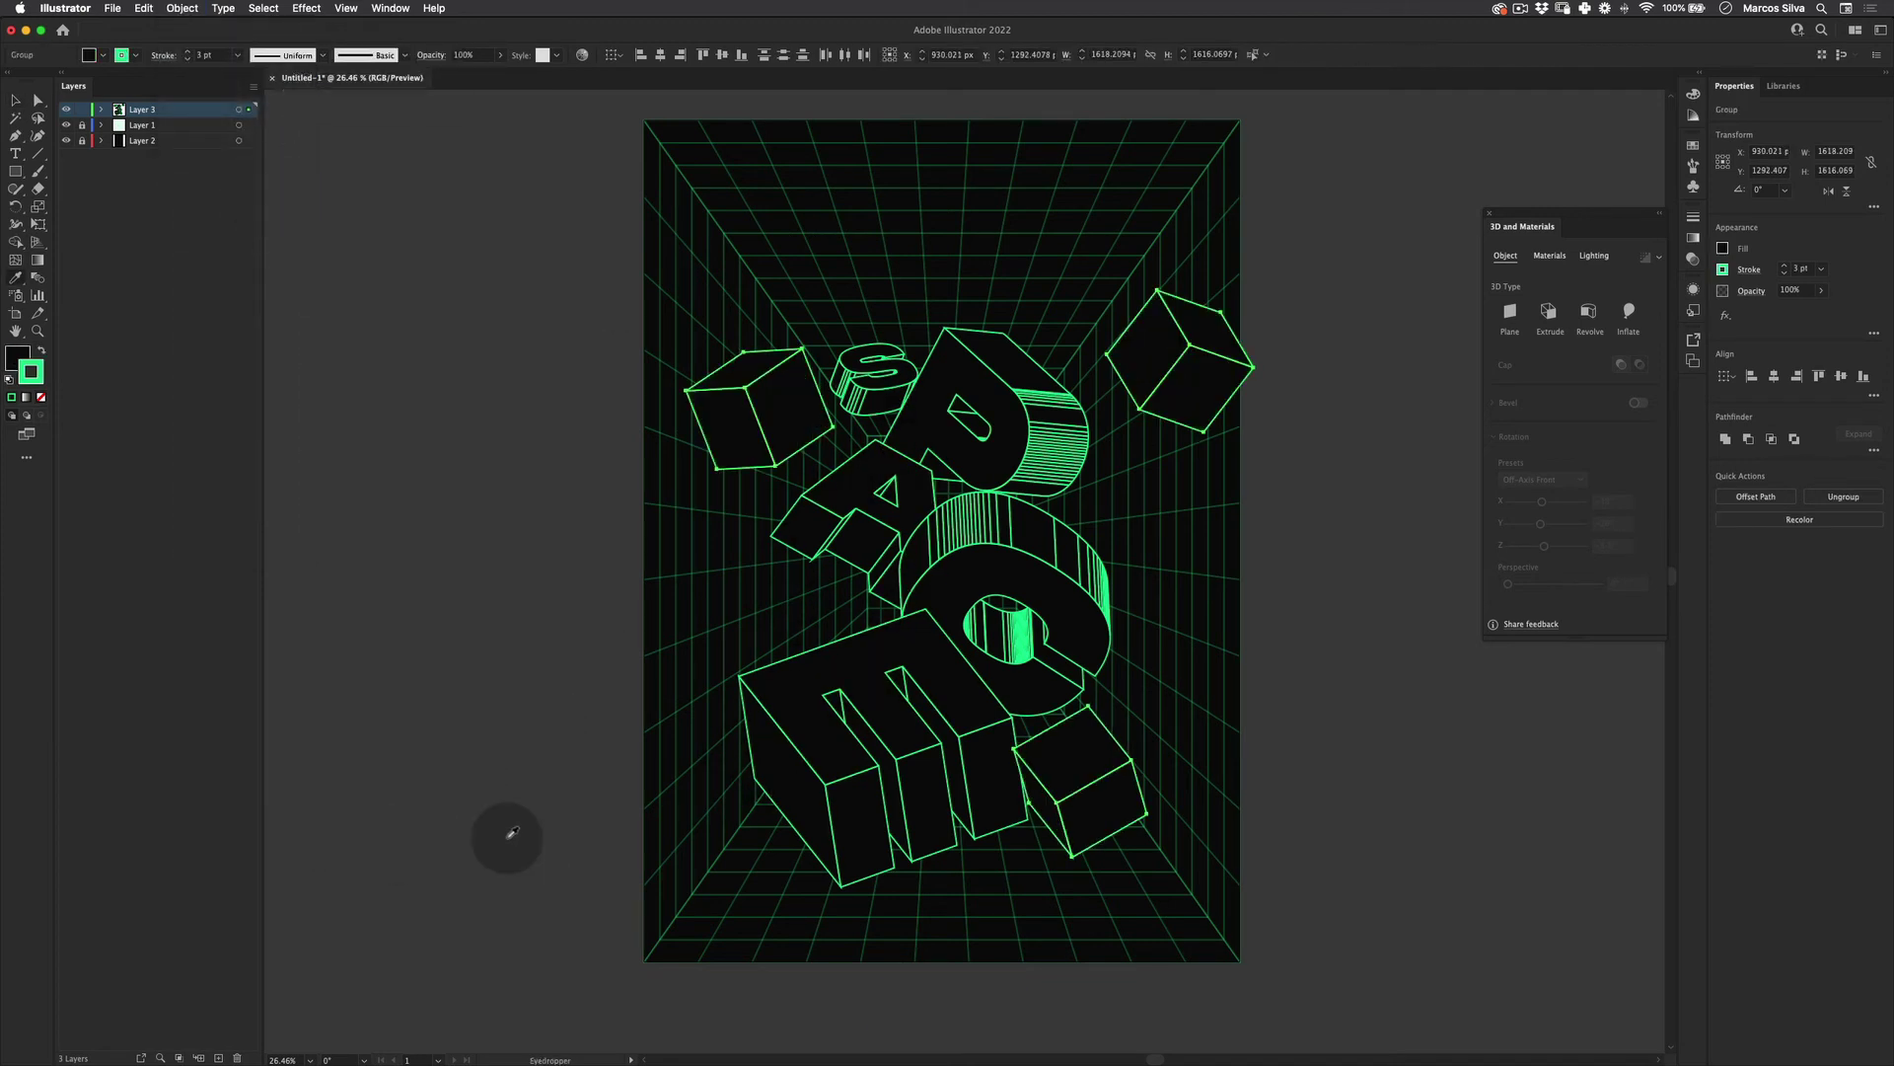
key("v")
left_click(432, 835)
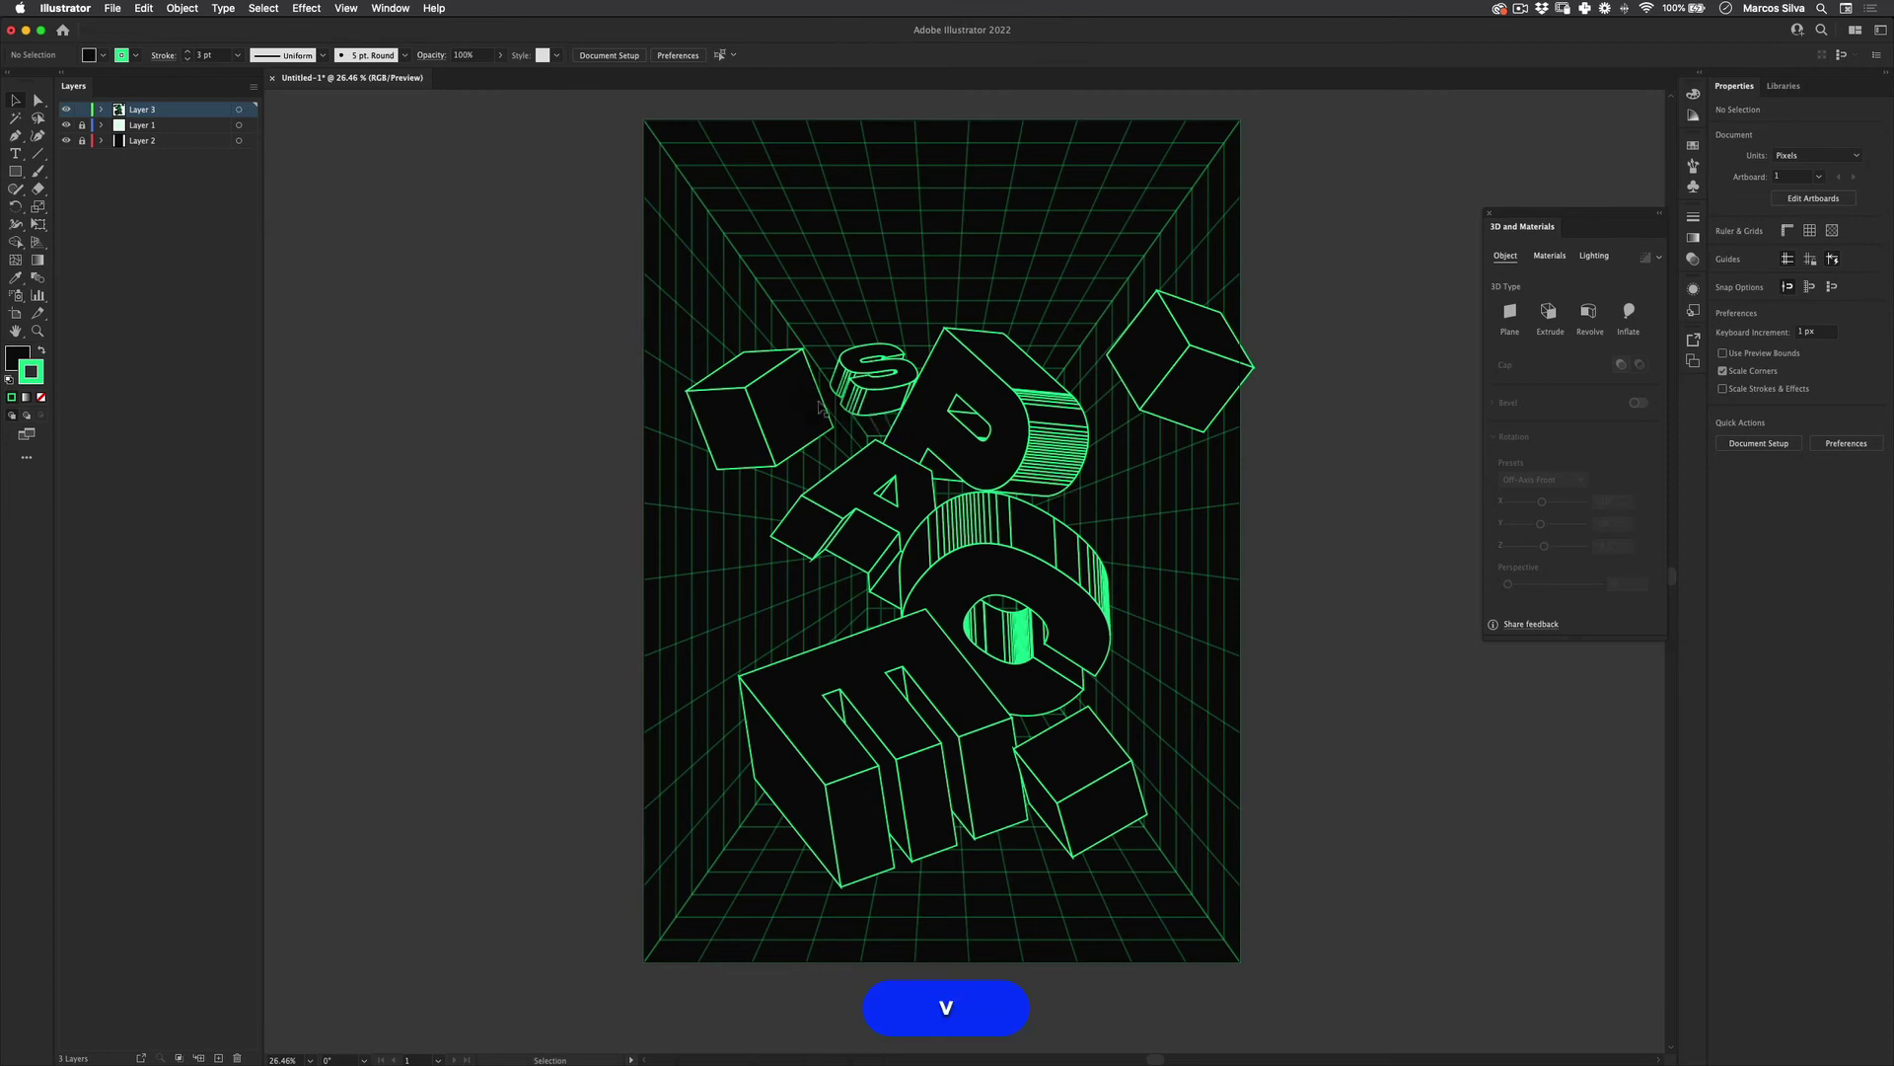
Move the left cube toward the S and A, enlarge it and send it behind the letters
left_click_drag(758, 410, 792, 433)
key("e")
mouse_move(866, 371)
left_mouse_down()
mouse_move(923, 340)
mouse_move(869, 405)
mouse_move(878, 376)
left_mouse_up()
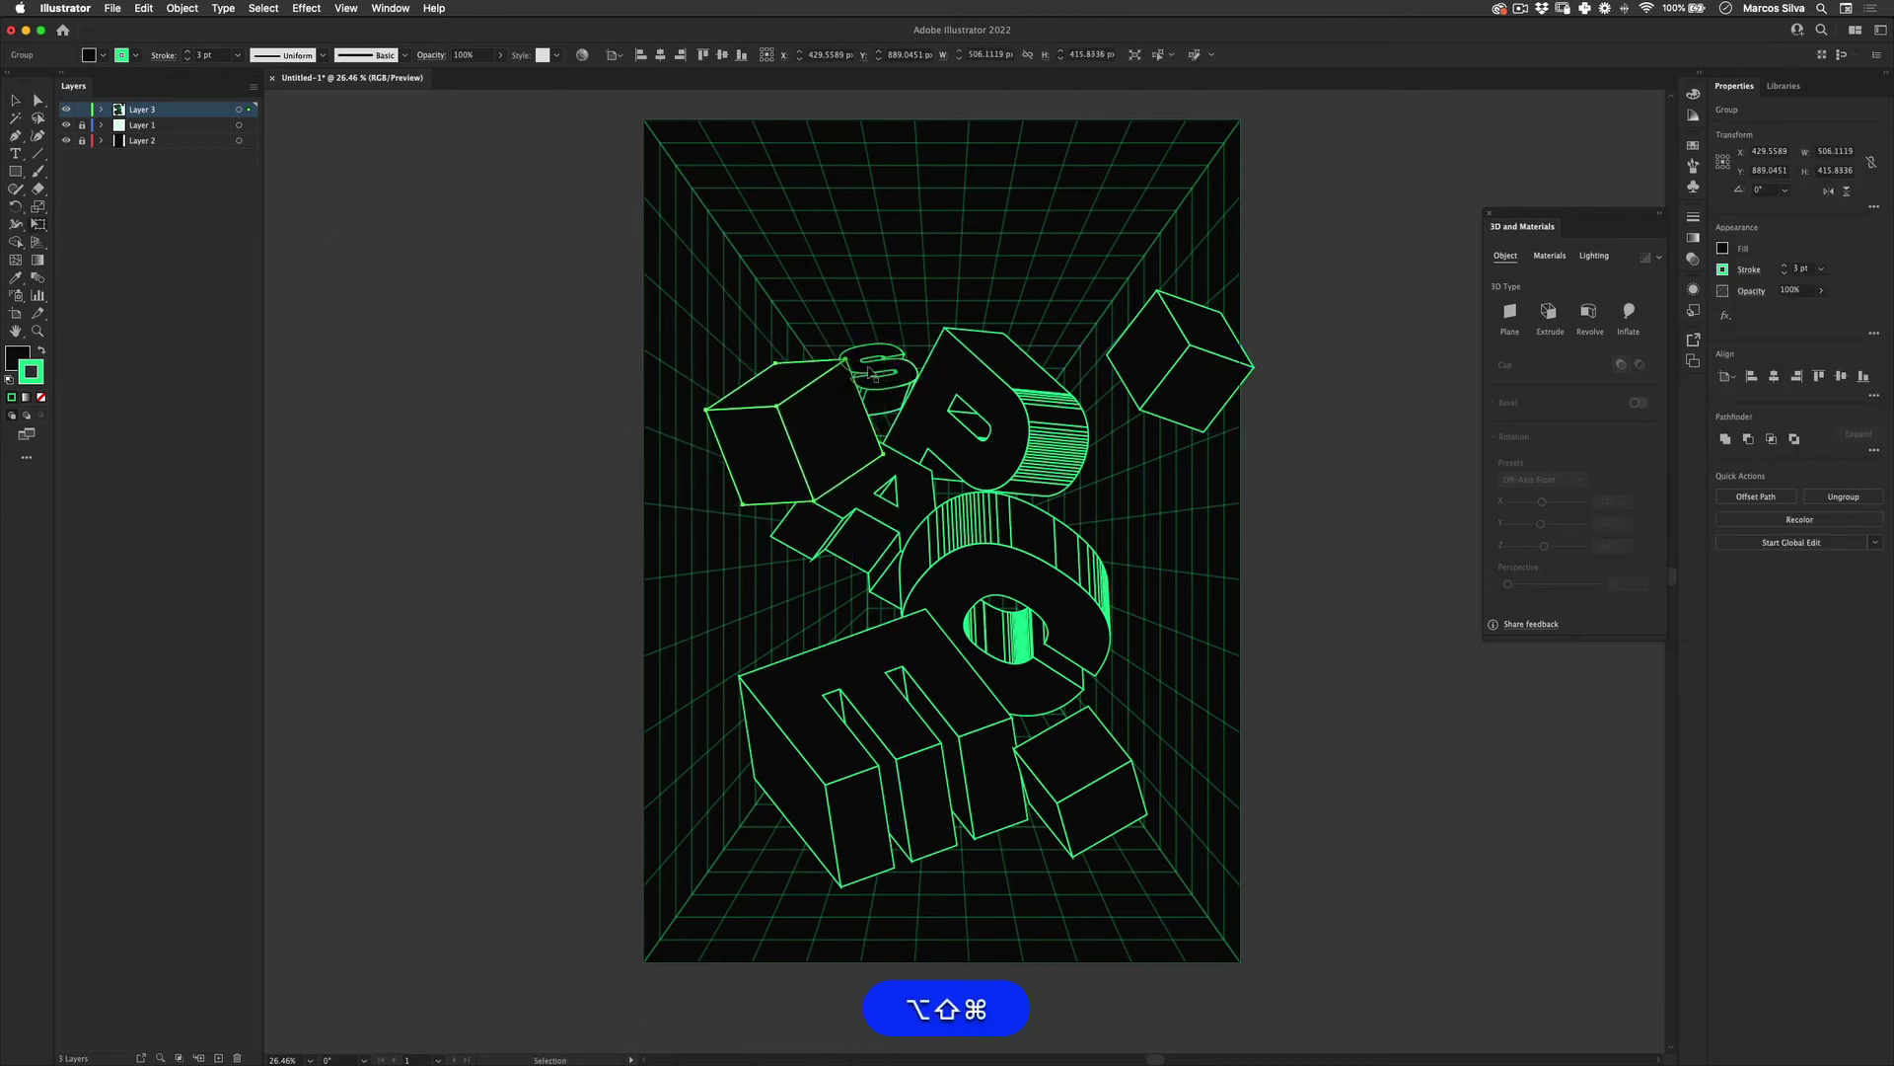
key("super+bracketleft")
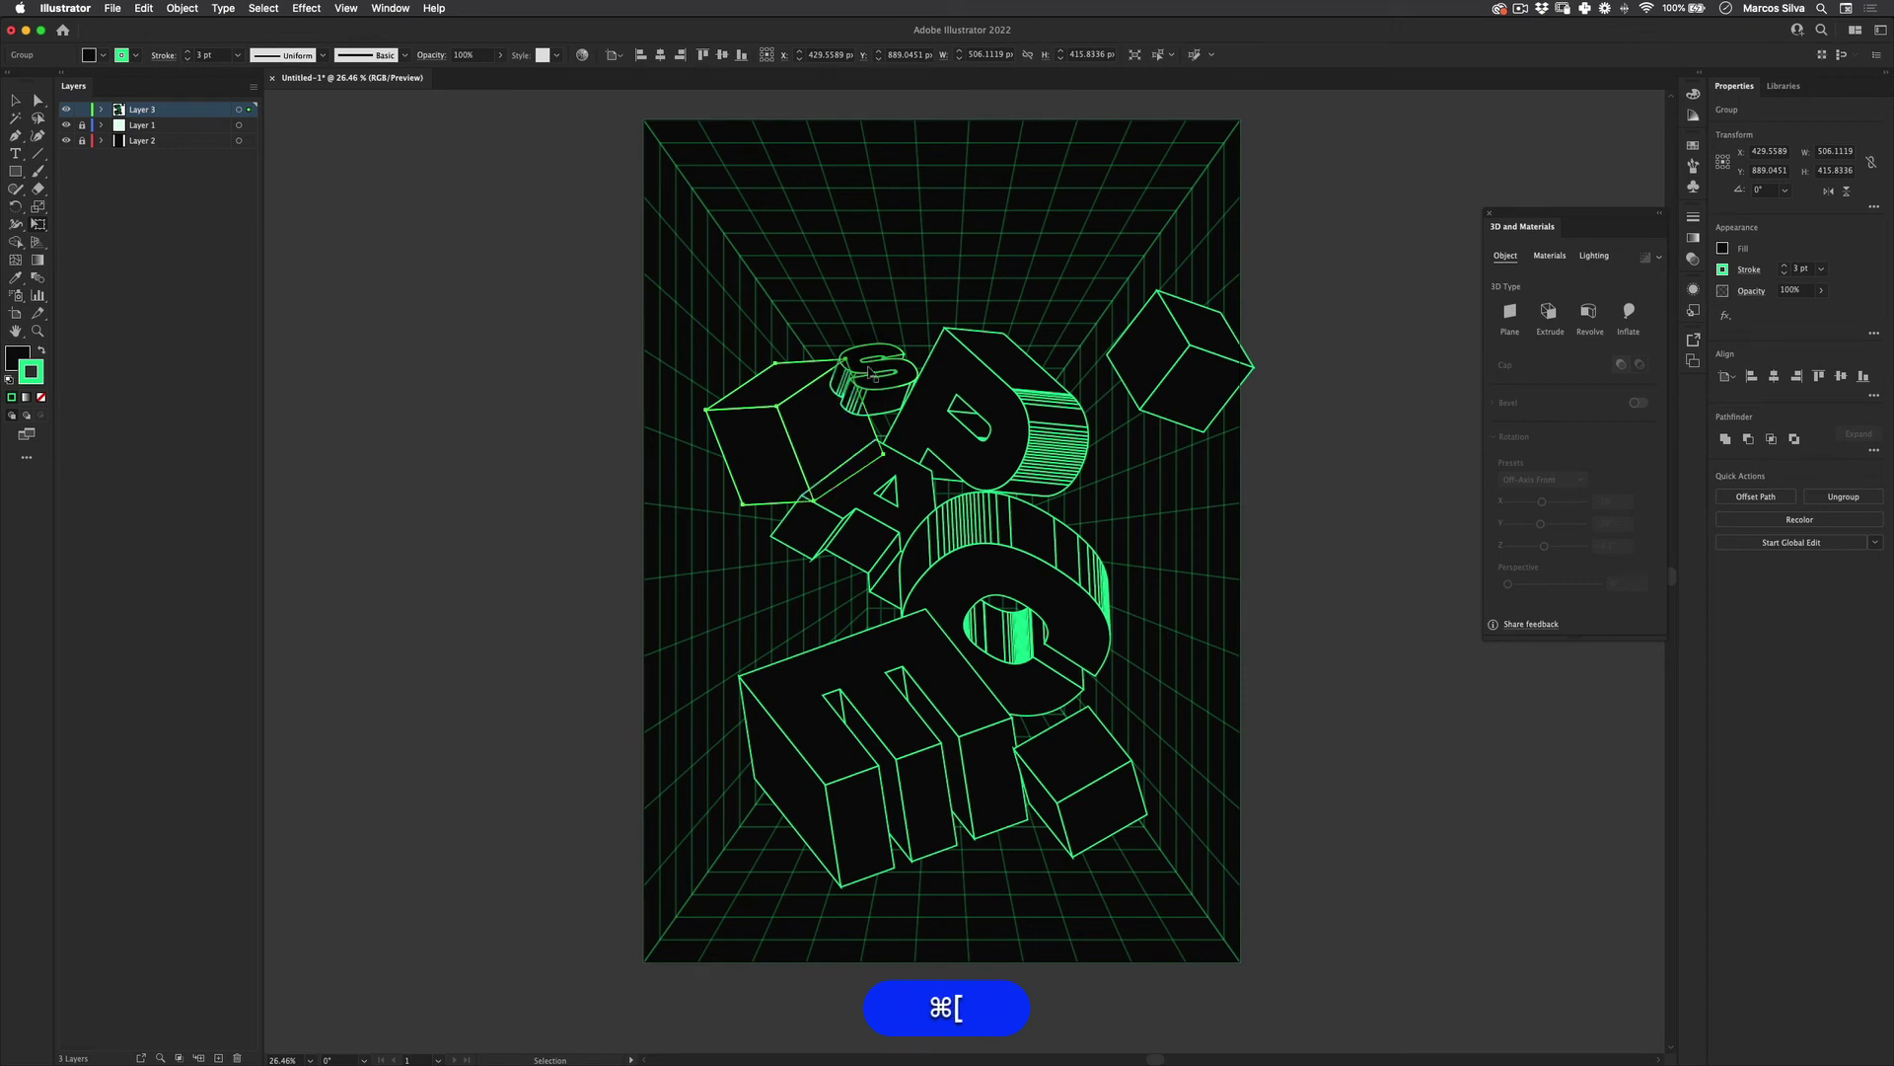
key("super+z")
Shrink the left cube to about 154 × 140 px, rotate it and tuck it between the S and A, partly behind the A
scroll(786, 409, "up", 3)
key("e")
left_click_drag(932, 333, 895, 477)
key("v")
key("e")
left_click_drag(972, 508, 926, 584)
key("v")
left_click_drag(888, 493, 888, 494)
key("super+v")
key("v")
left_click(858, 467)
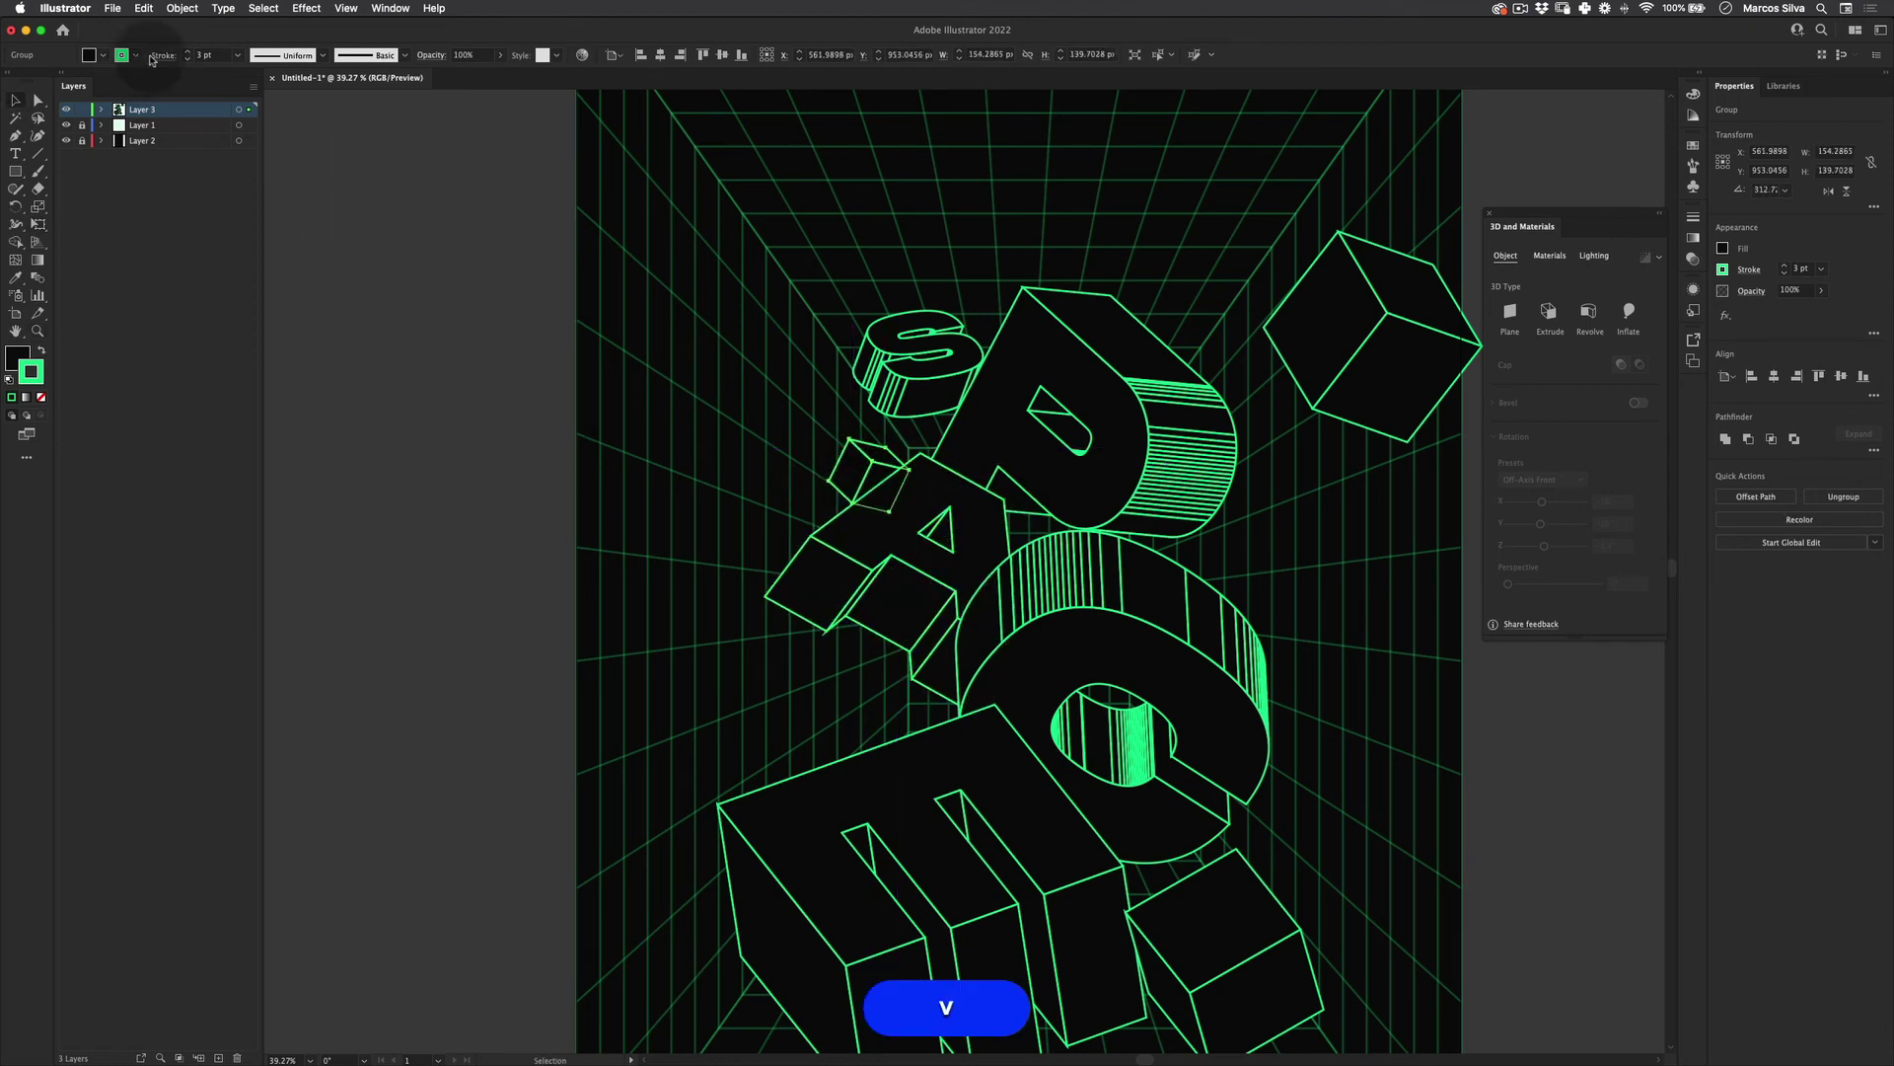
left_click(163, 55)
left_click(79, 112)
key("v")
left_click(364, 375)
Enlarge the cube beside the E and shift it slightly toward the poster's lower-right corner
key("z")
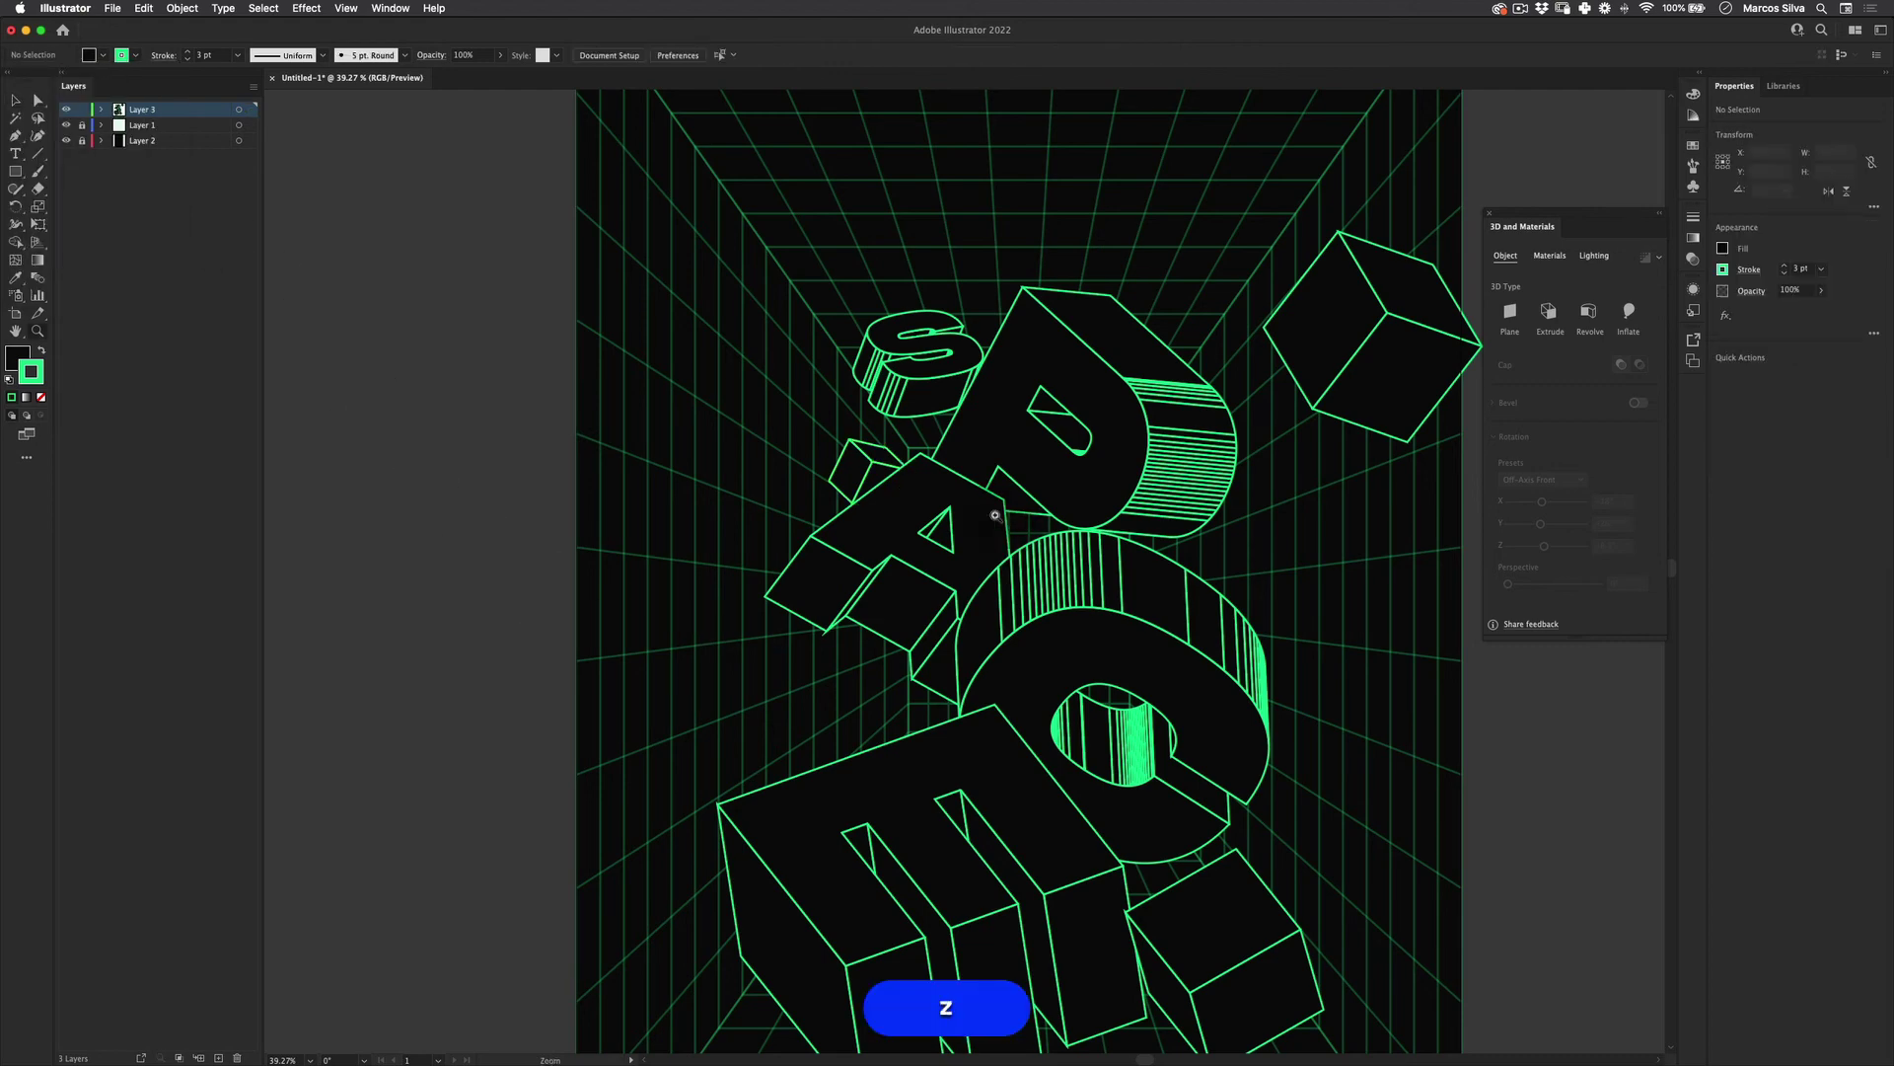
left_click_drag(984, 518, 913, 523)
key("v")
left_click(1061, 730)
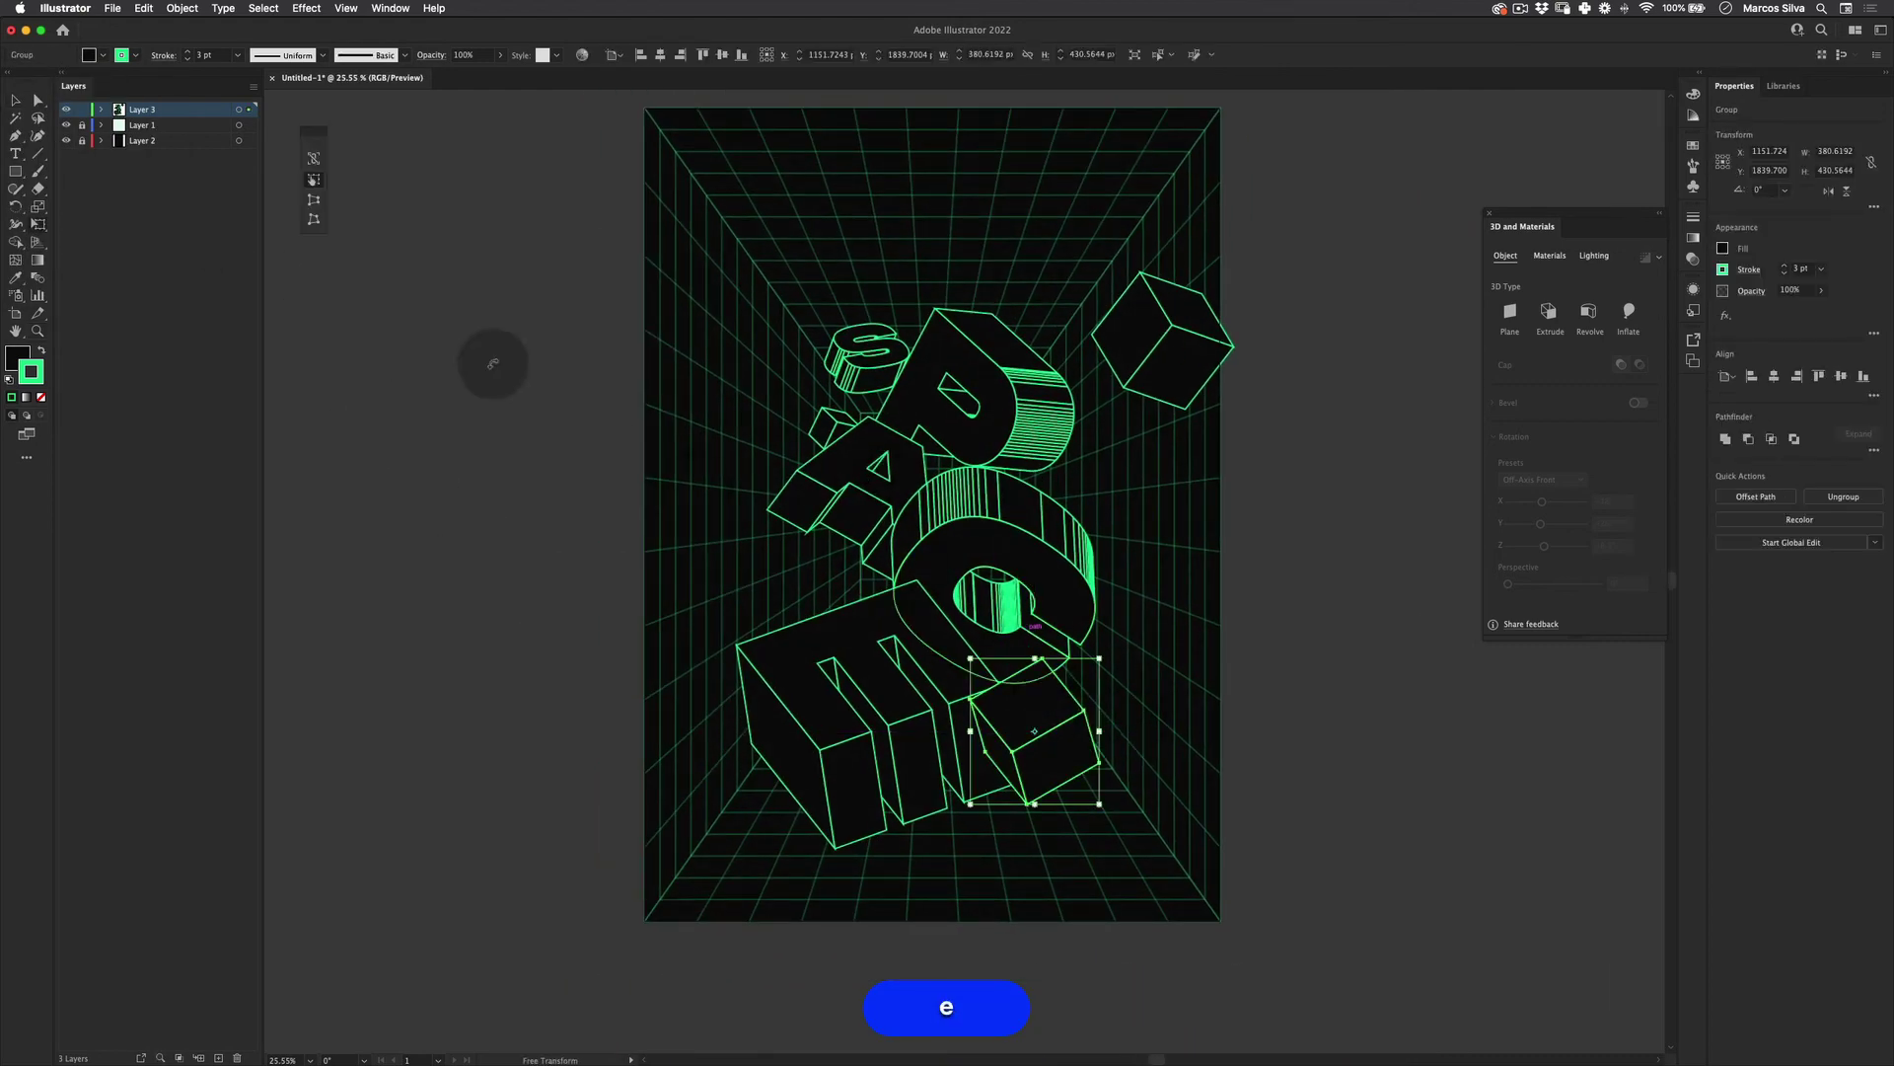
key("e")
left_click(164, 55)
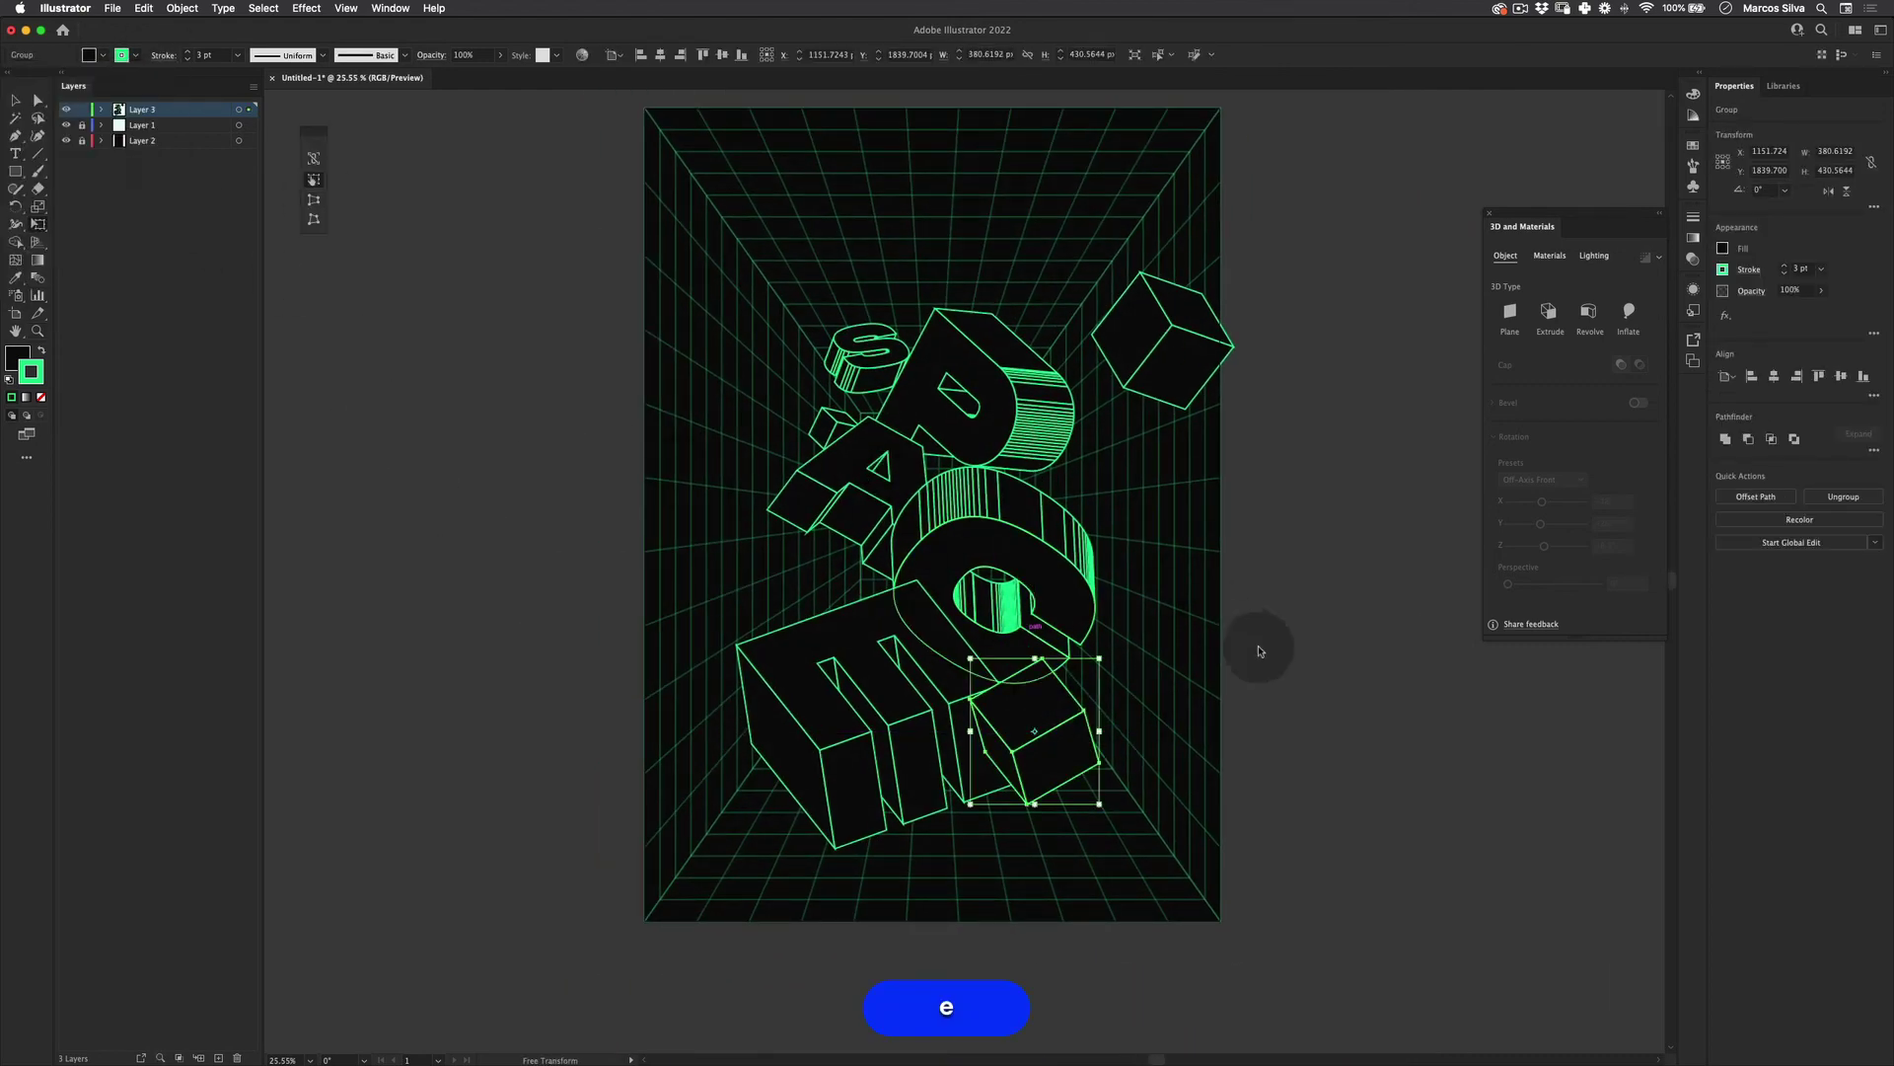
left_click_drag(1099, 658, 1137, 628)
left_click_drag(1059, 697, 1099, 728)
key("v")
left_click(1378, 630)
Move the upper-right cube fully inside the poster just above the P and scale it down
scroll(1290, 626, "up", 2)
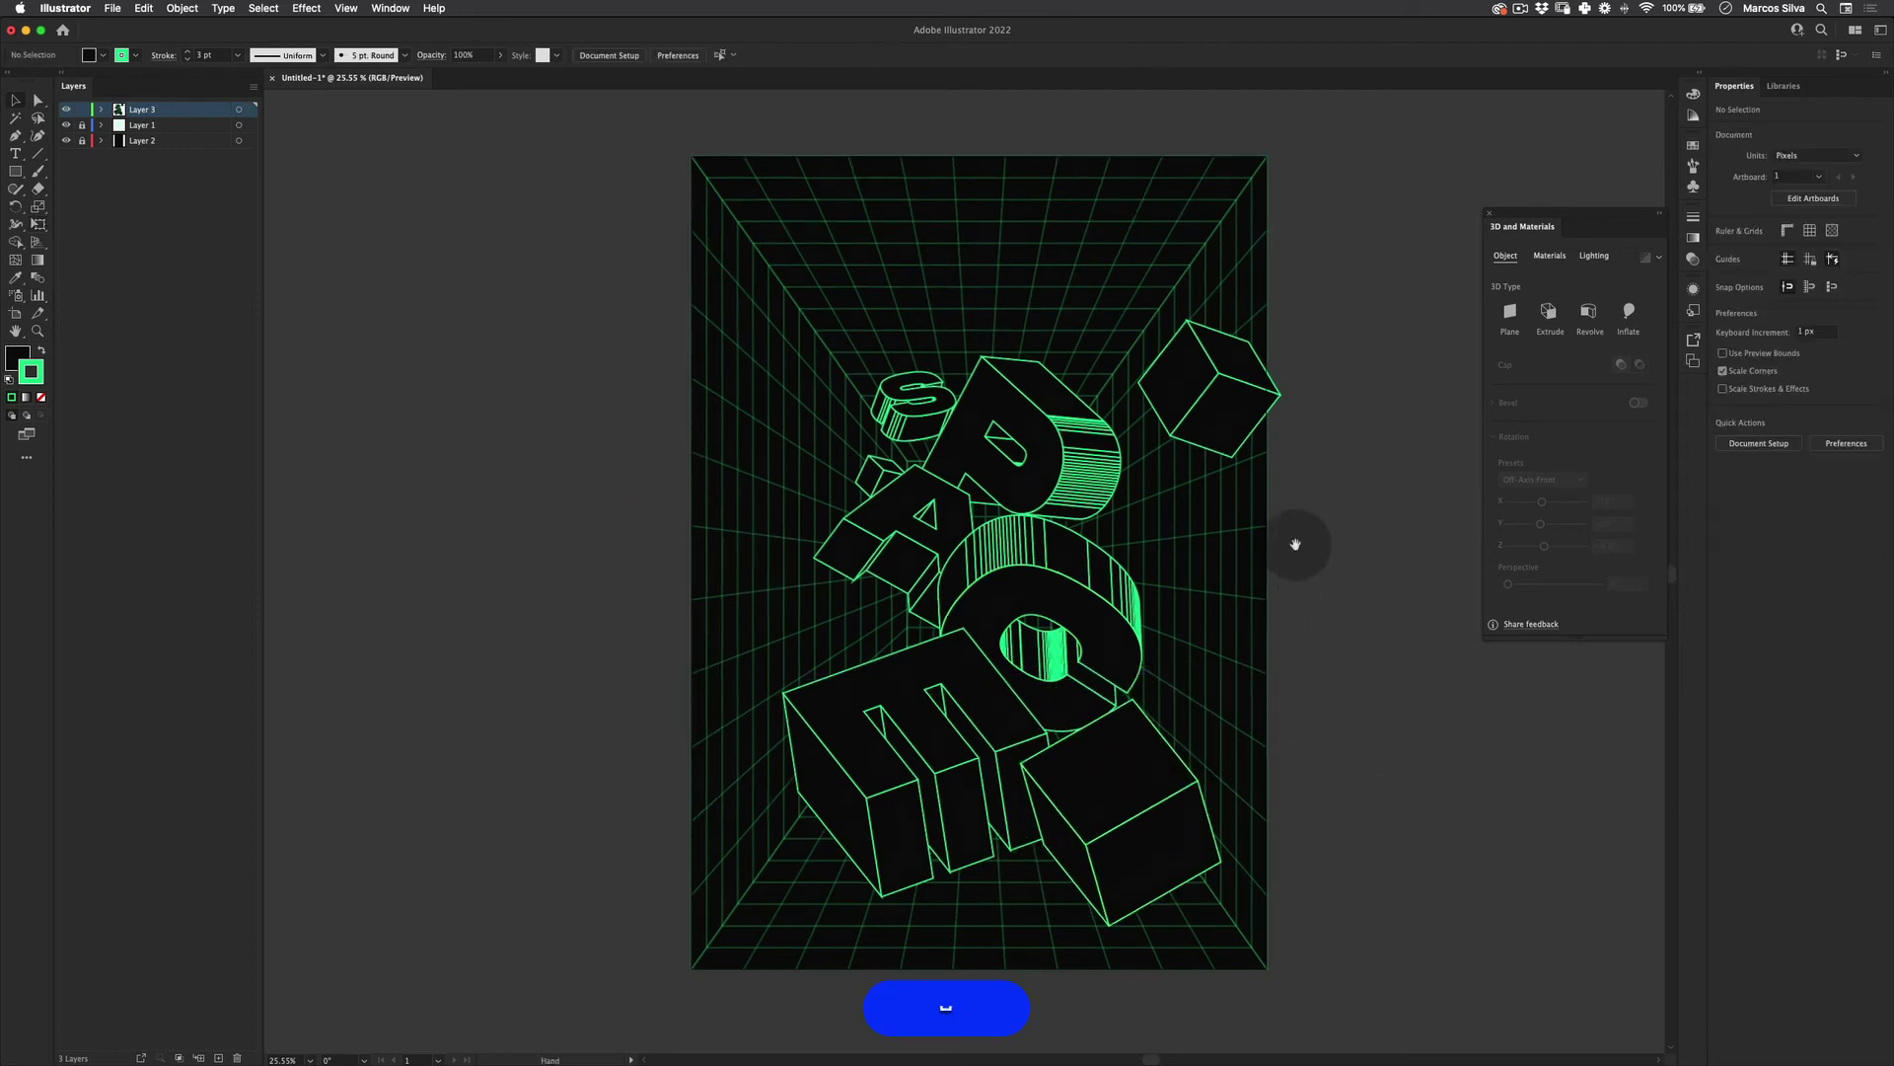
left_click_drag(1194, 402, 1112, 365)
key("e")
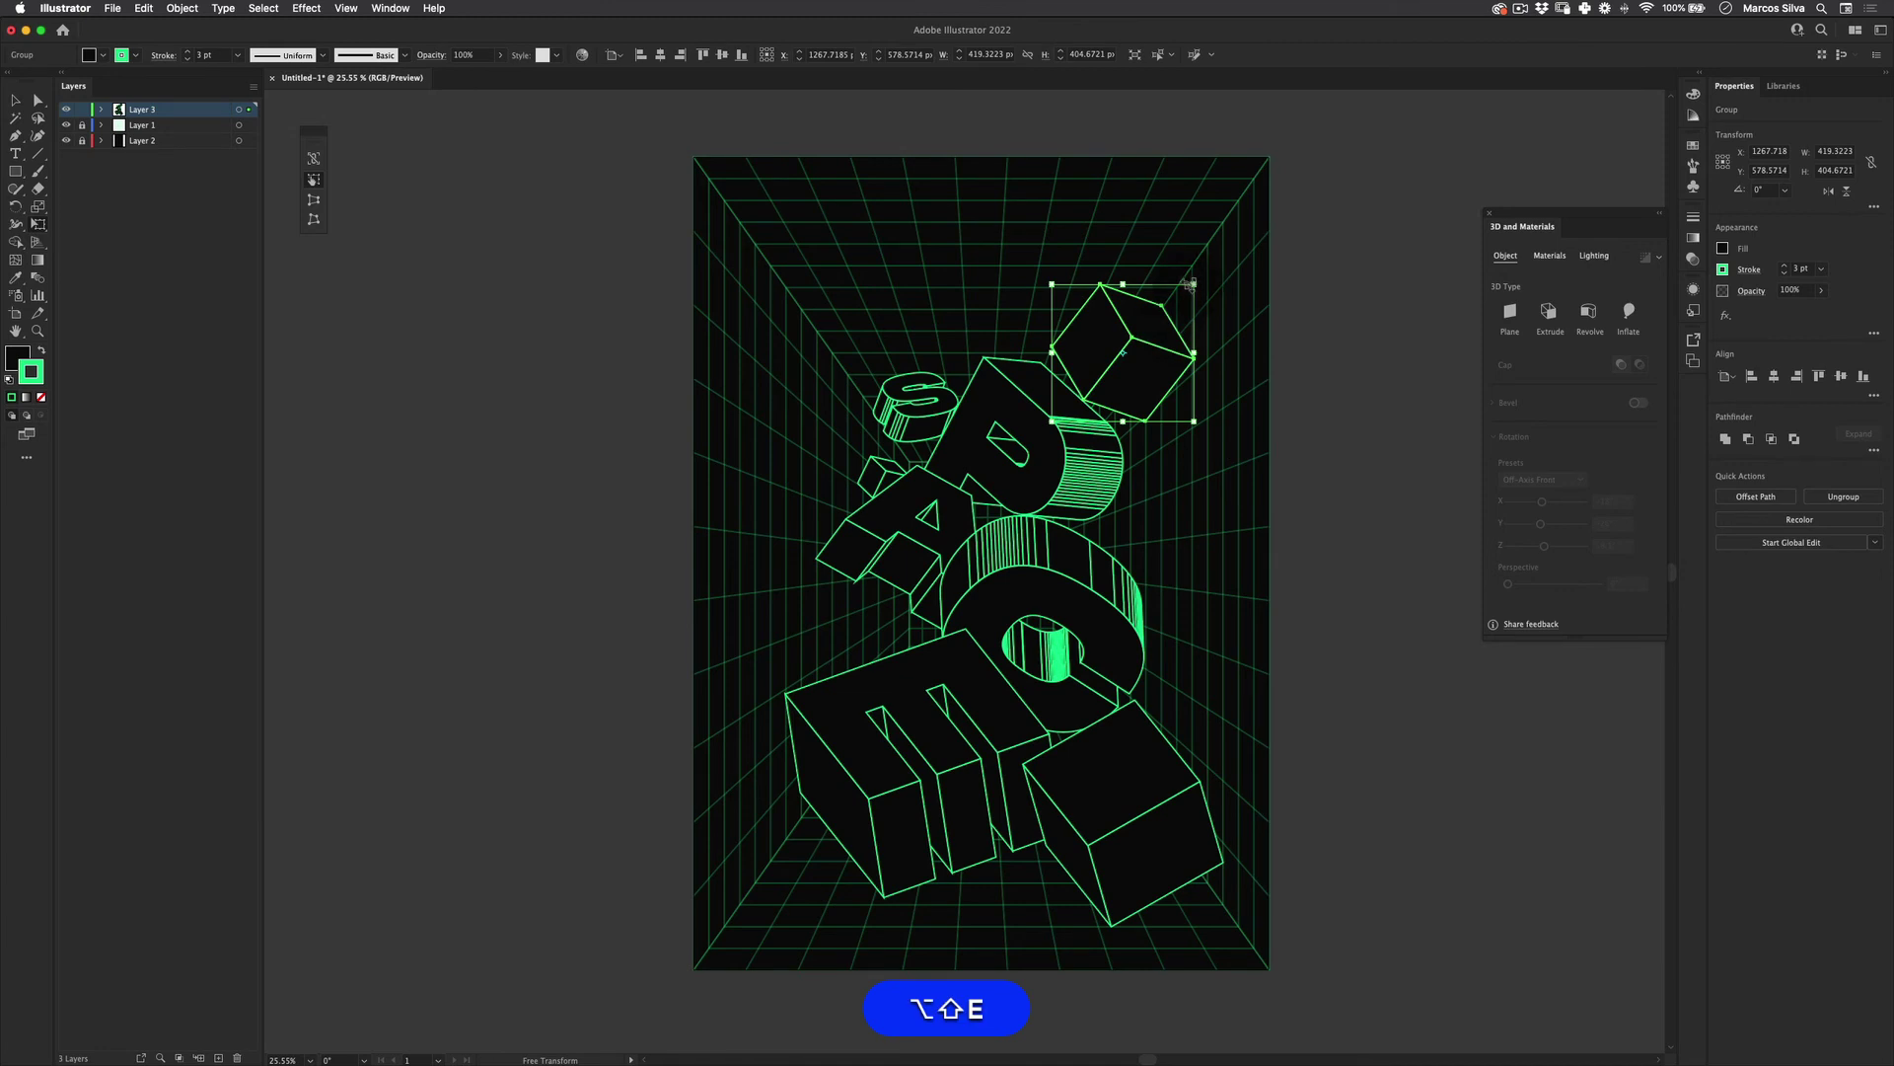
left_click_drag(1198, 285, 1178, 299)
key("v")
left_click(1313, 553)
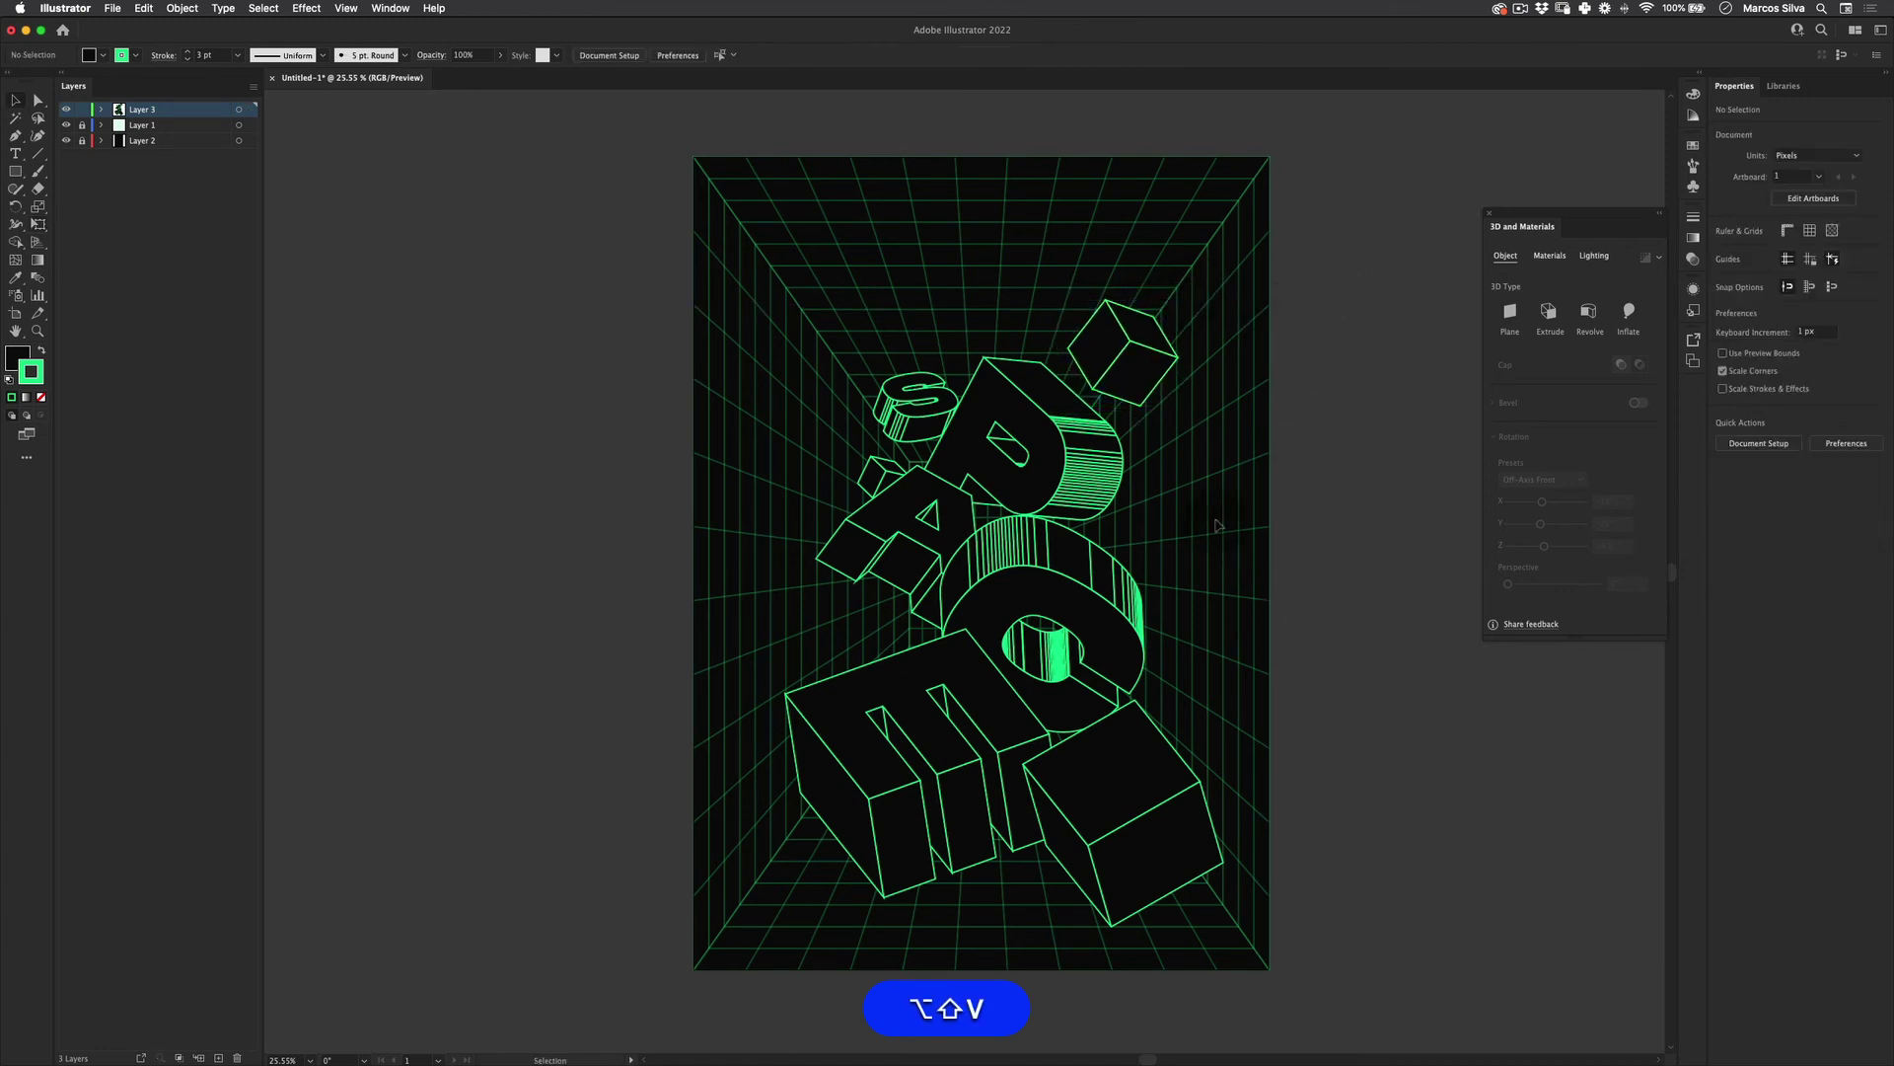
Shift all letters and cubes up and to the left, and move the P, A and C slightly away from the S
left_click_drag(1123, 627, 1093, 599)
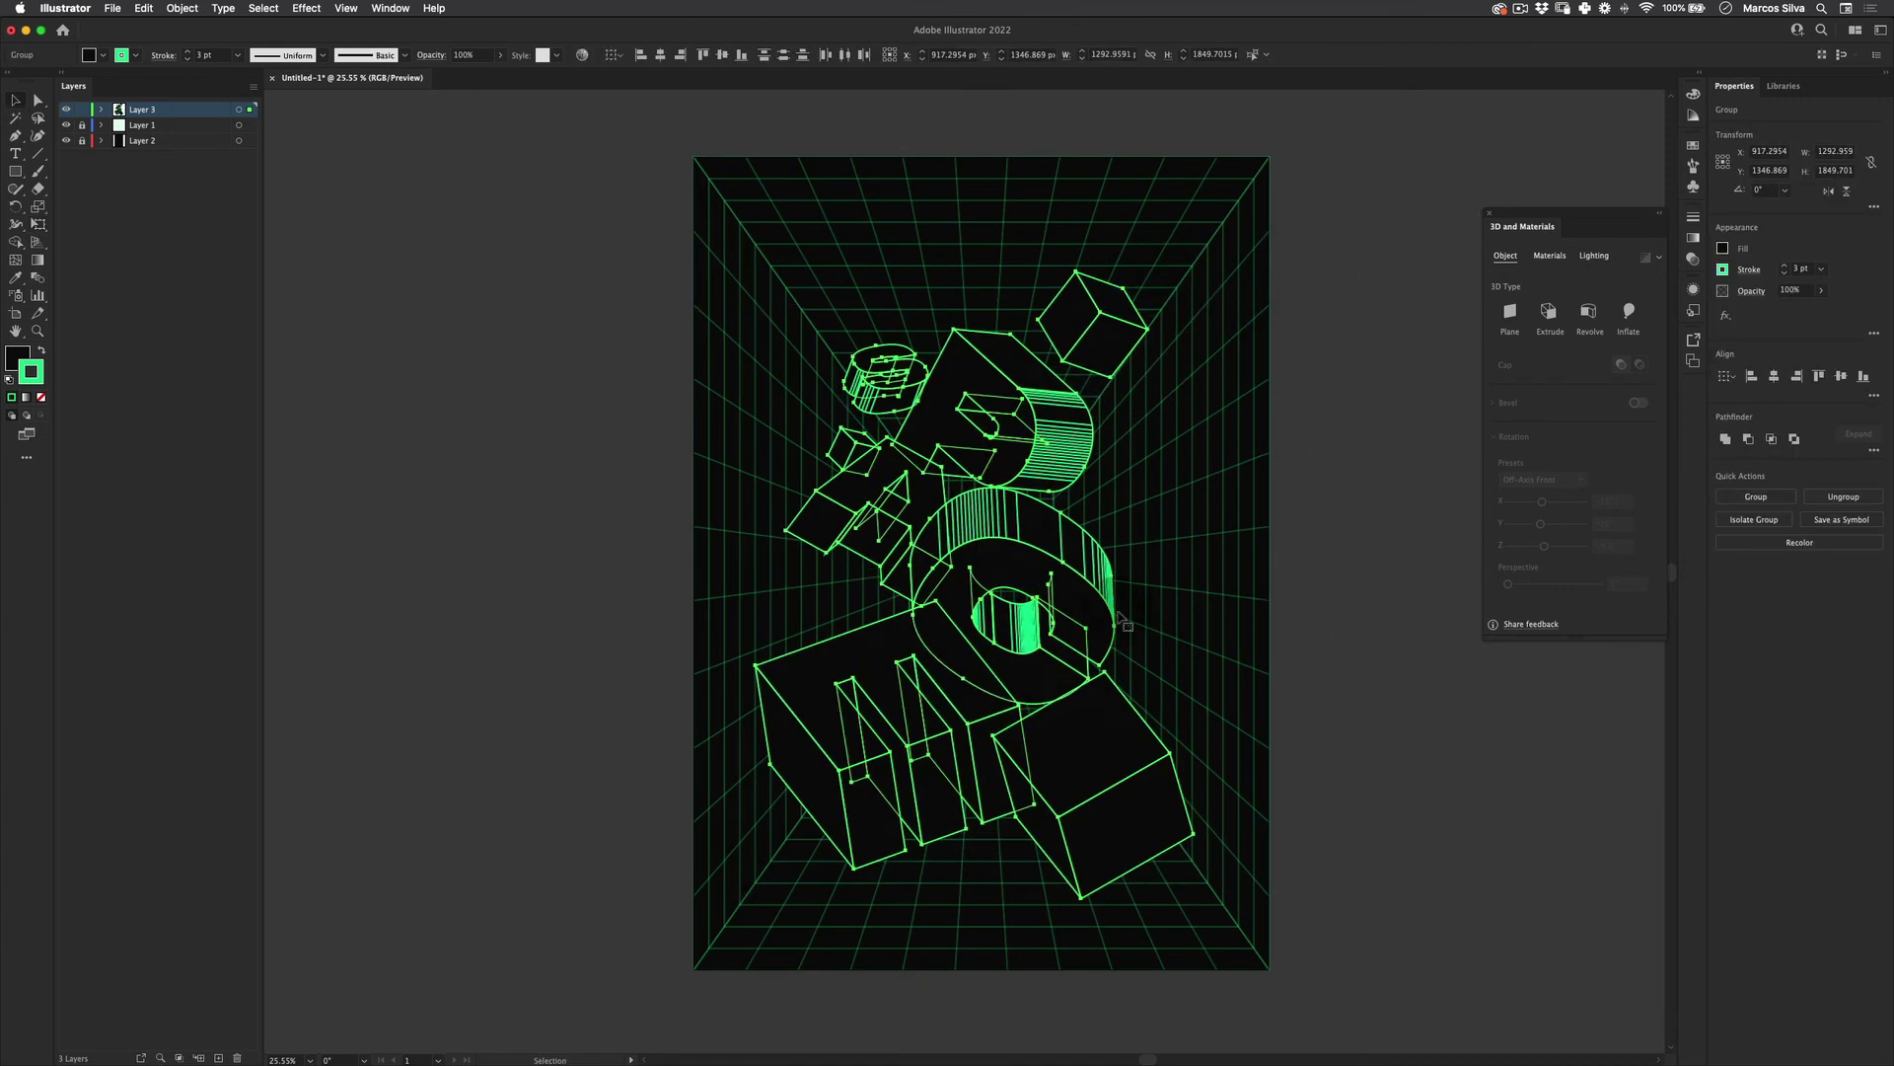
left_click(1406, 512)
left_click_drag(1016, 390, 939, 482)
key("v")
left_click(1266, 409)
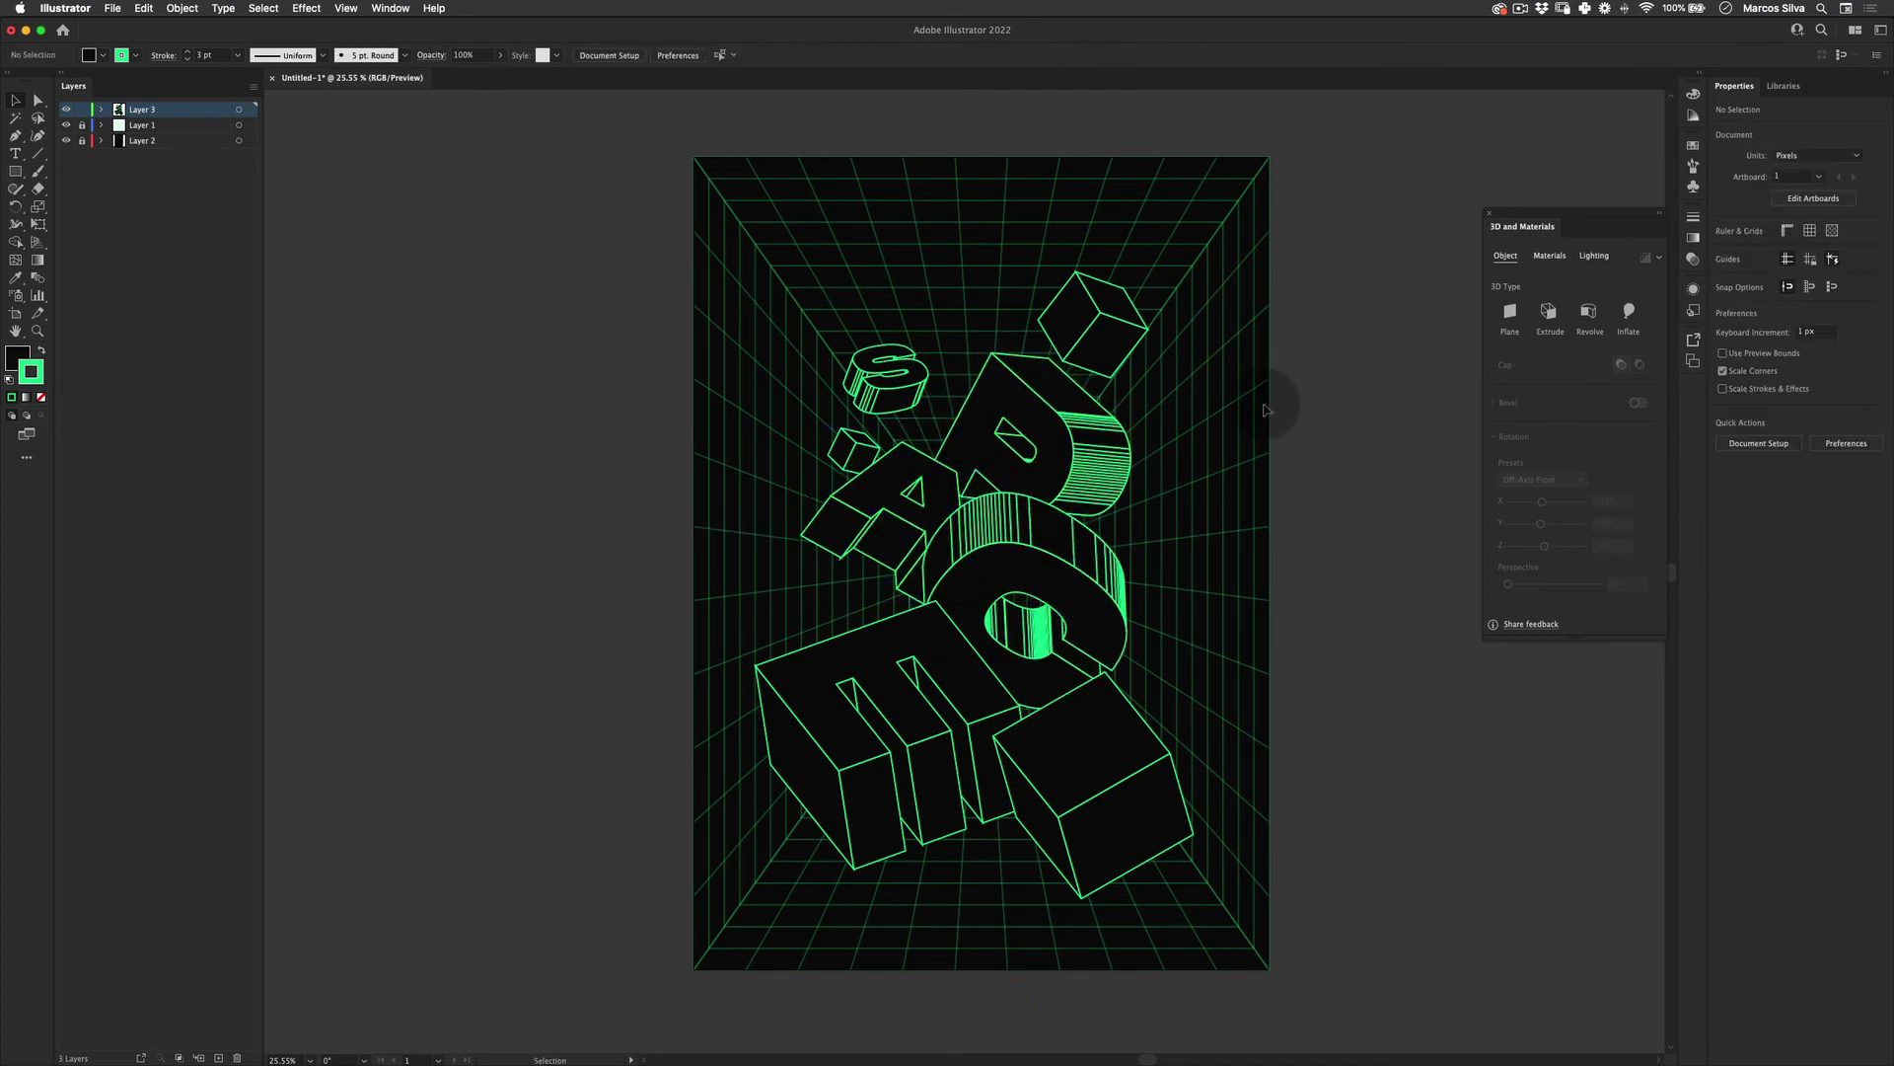
left_click_drag(16, 170, 100, 212)
left_click_drag(770, 395, 804, 429)
key("super+z")
Draw a circle about 182 px wide up and left of the S and pucker it into a four-pointed star with Pucker & Bloat
left_click_drag(16, 171, 133, 226)
mouse_move(786, 304)
left_mouse_down()
mouse_move(827, 318)
mouse_move(816, 335)
left_mouse_up()
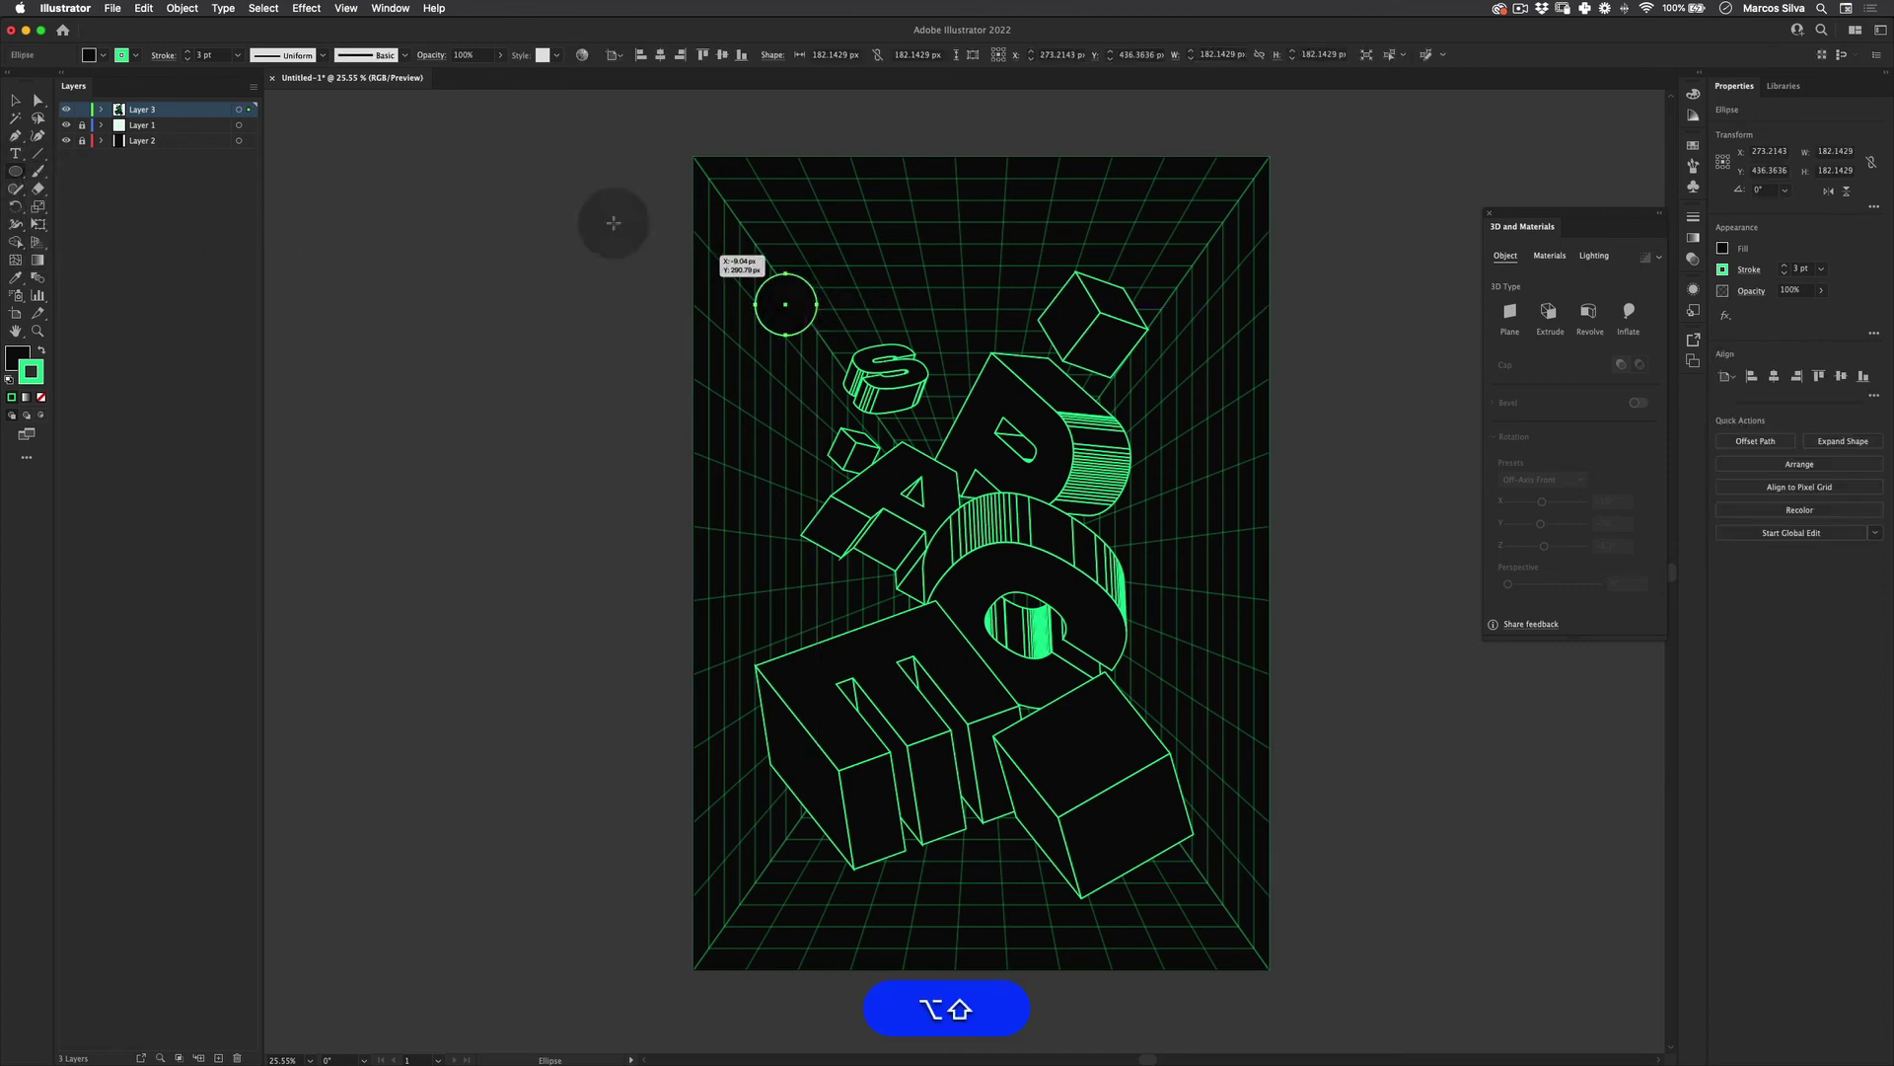
left_click(307, 8)
mouse_move(483, 142)
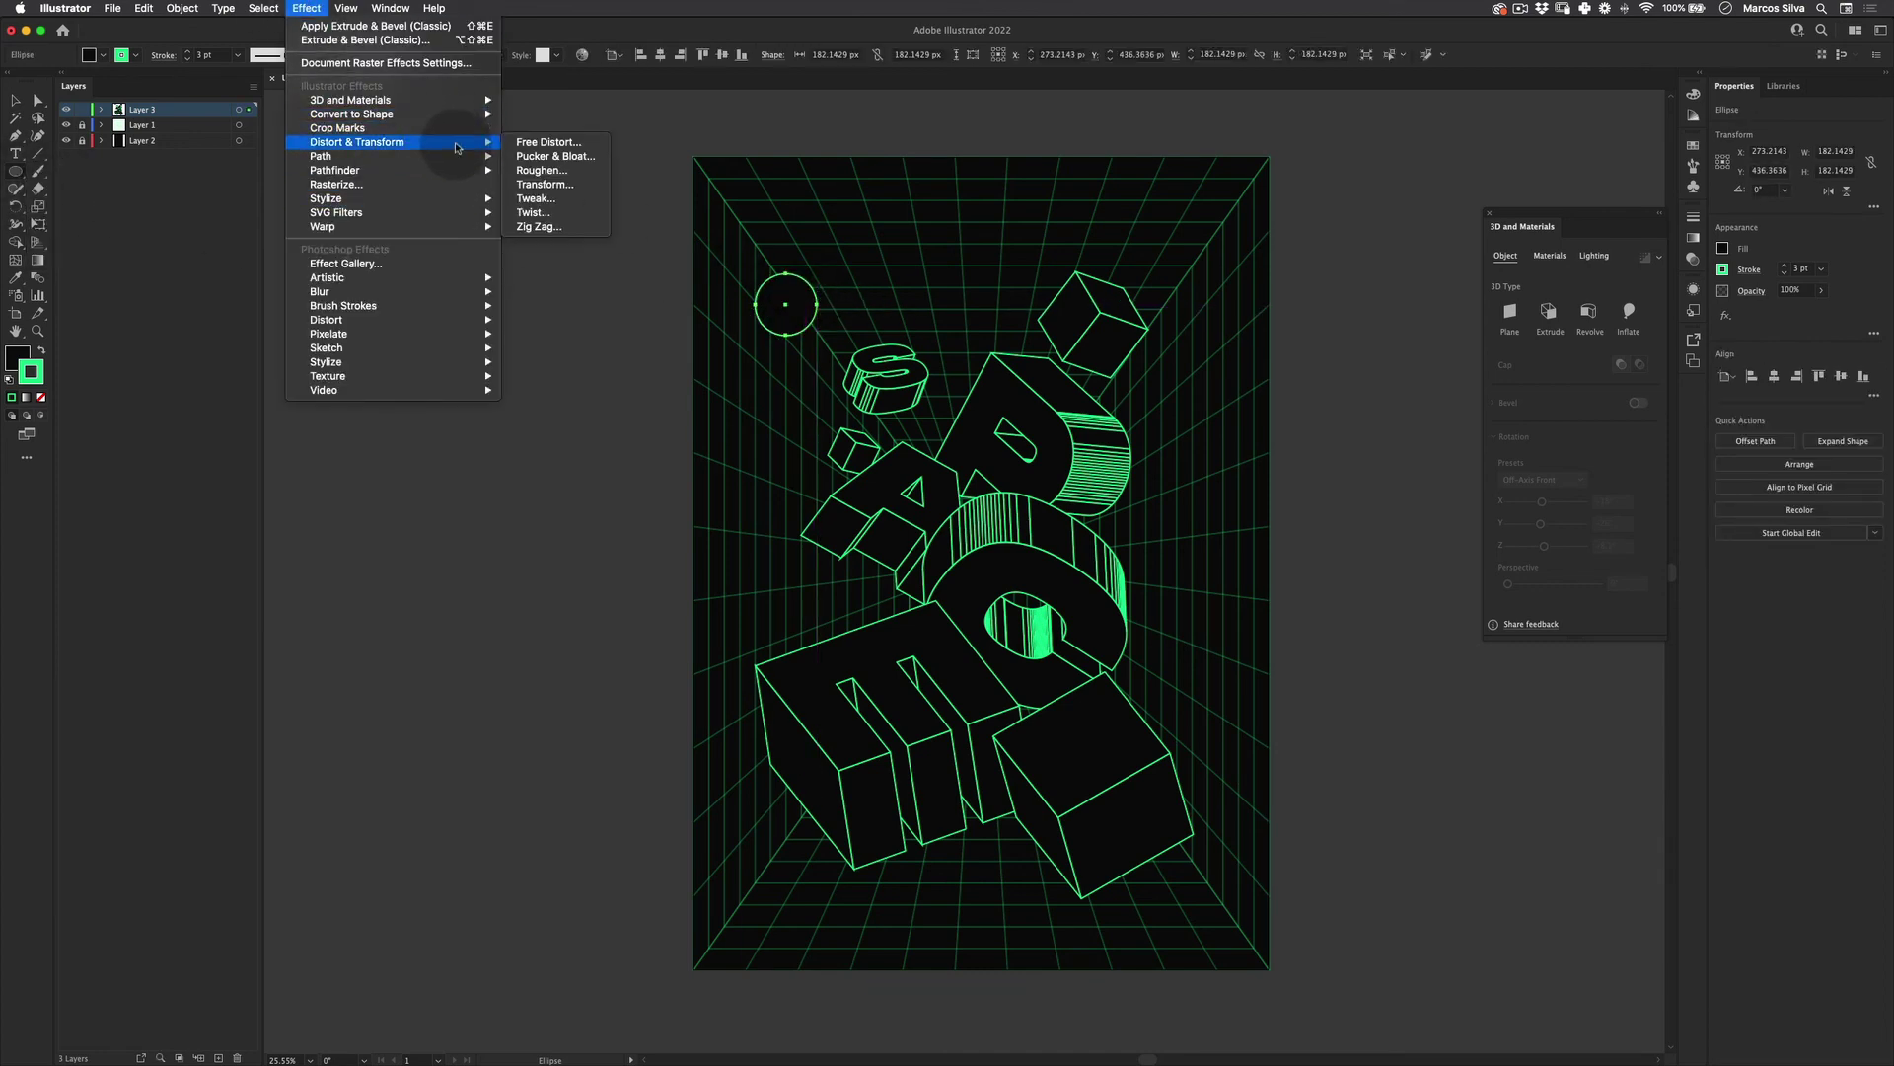
left_click(556, 156)
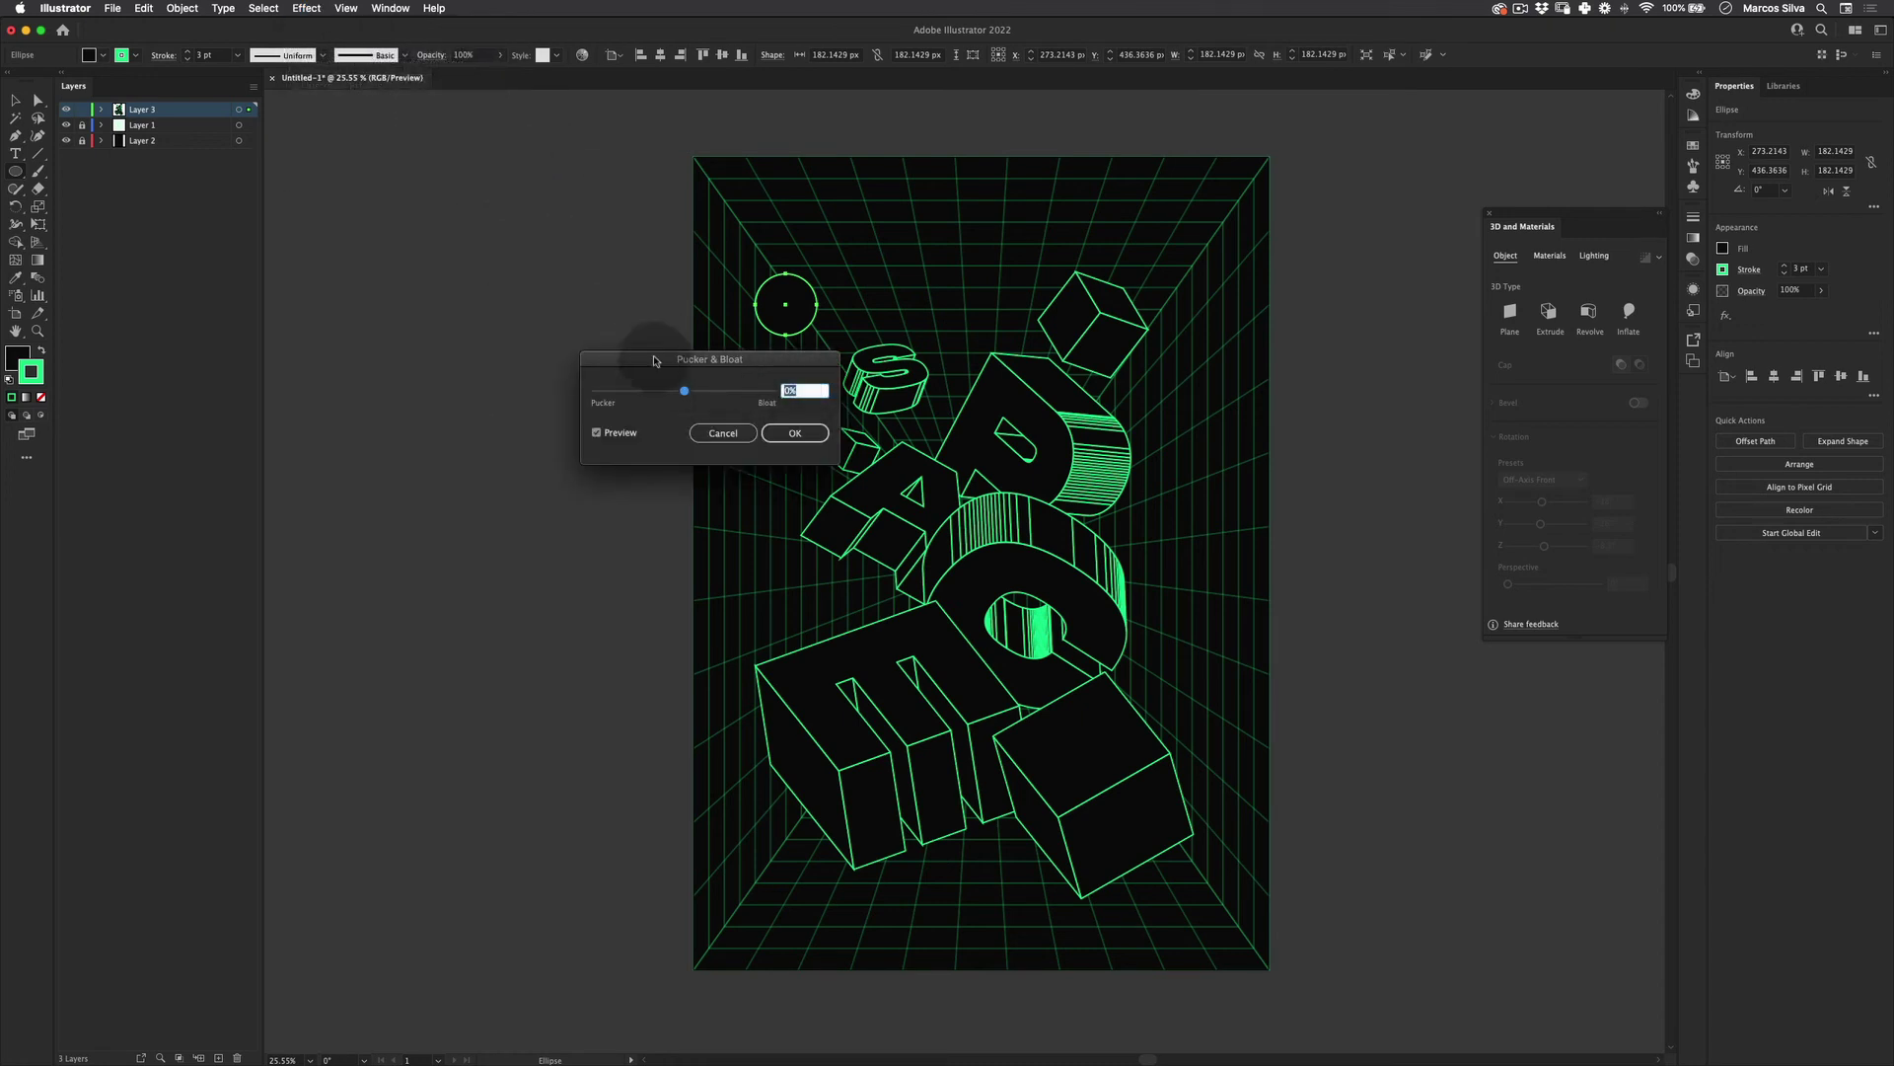
type("-10")
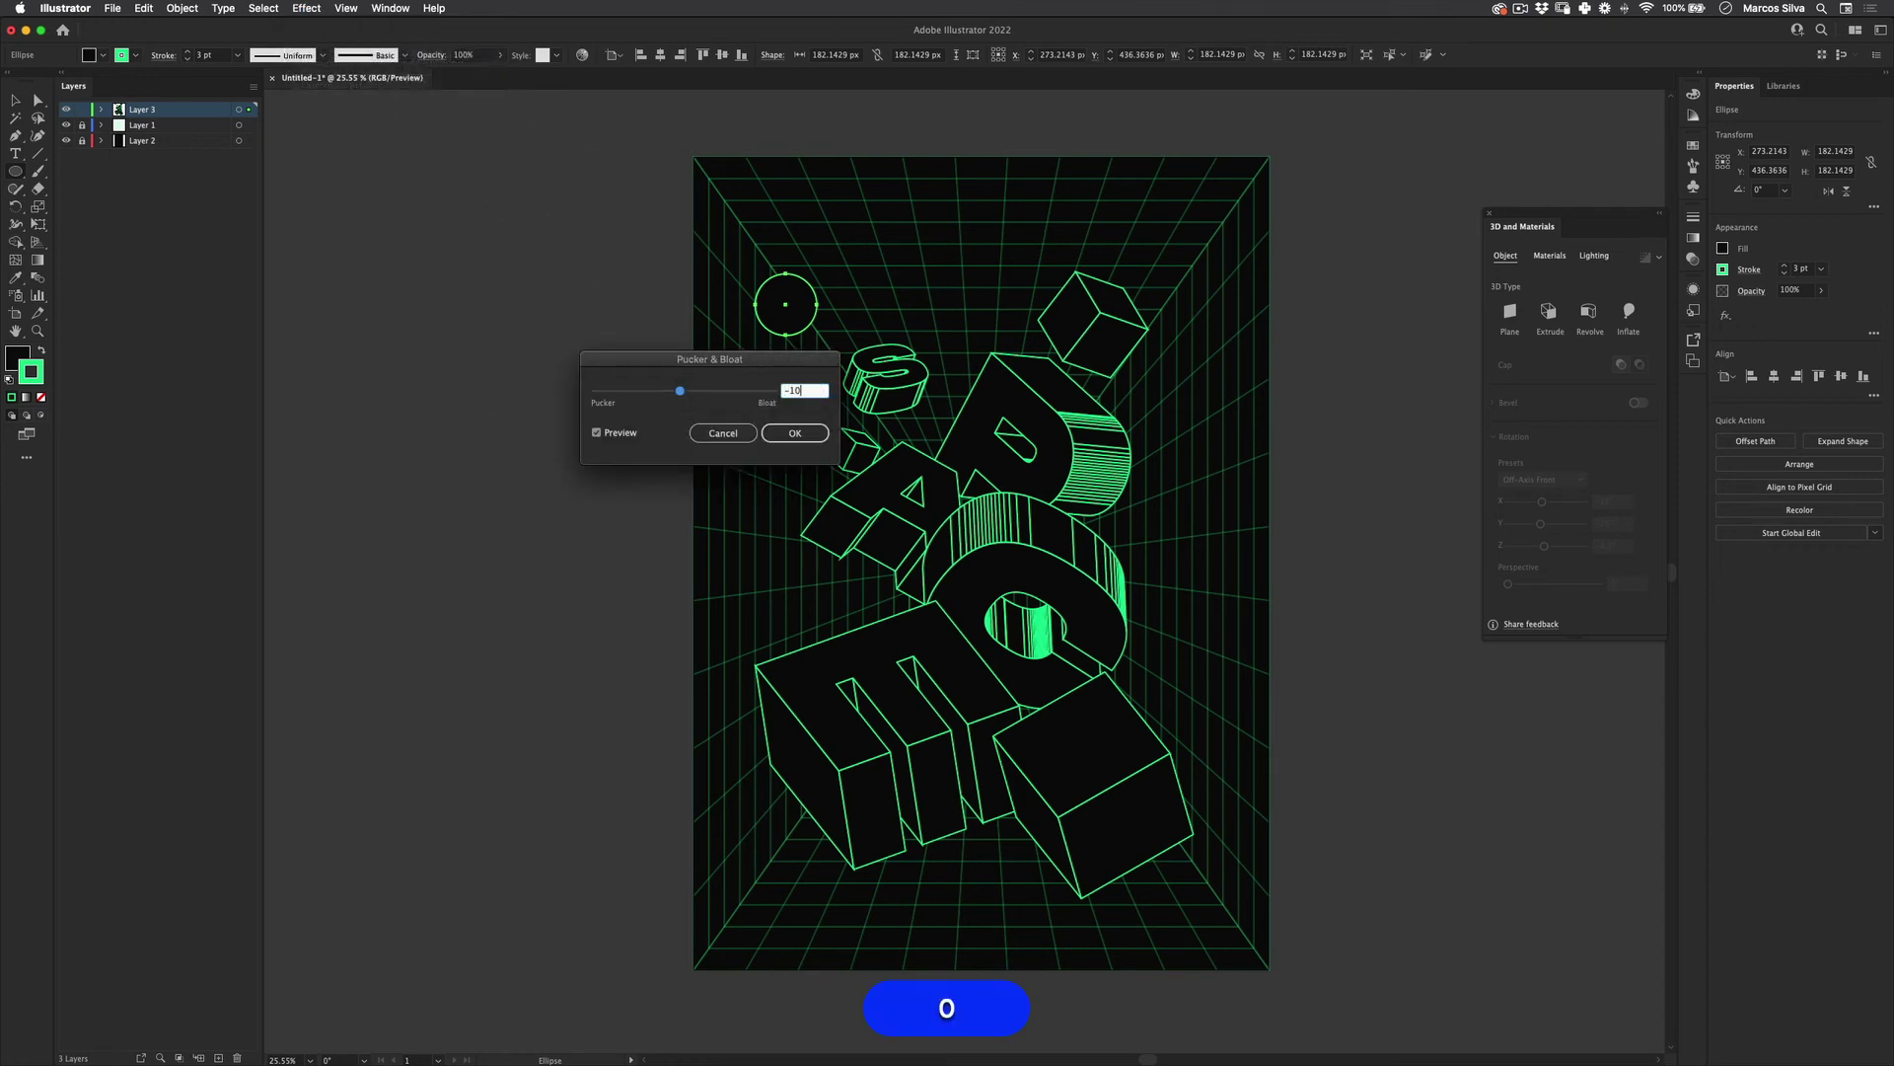
key("Return")
key("v")
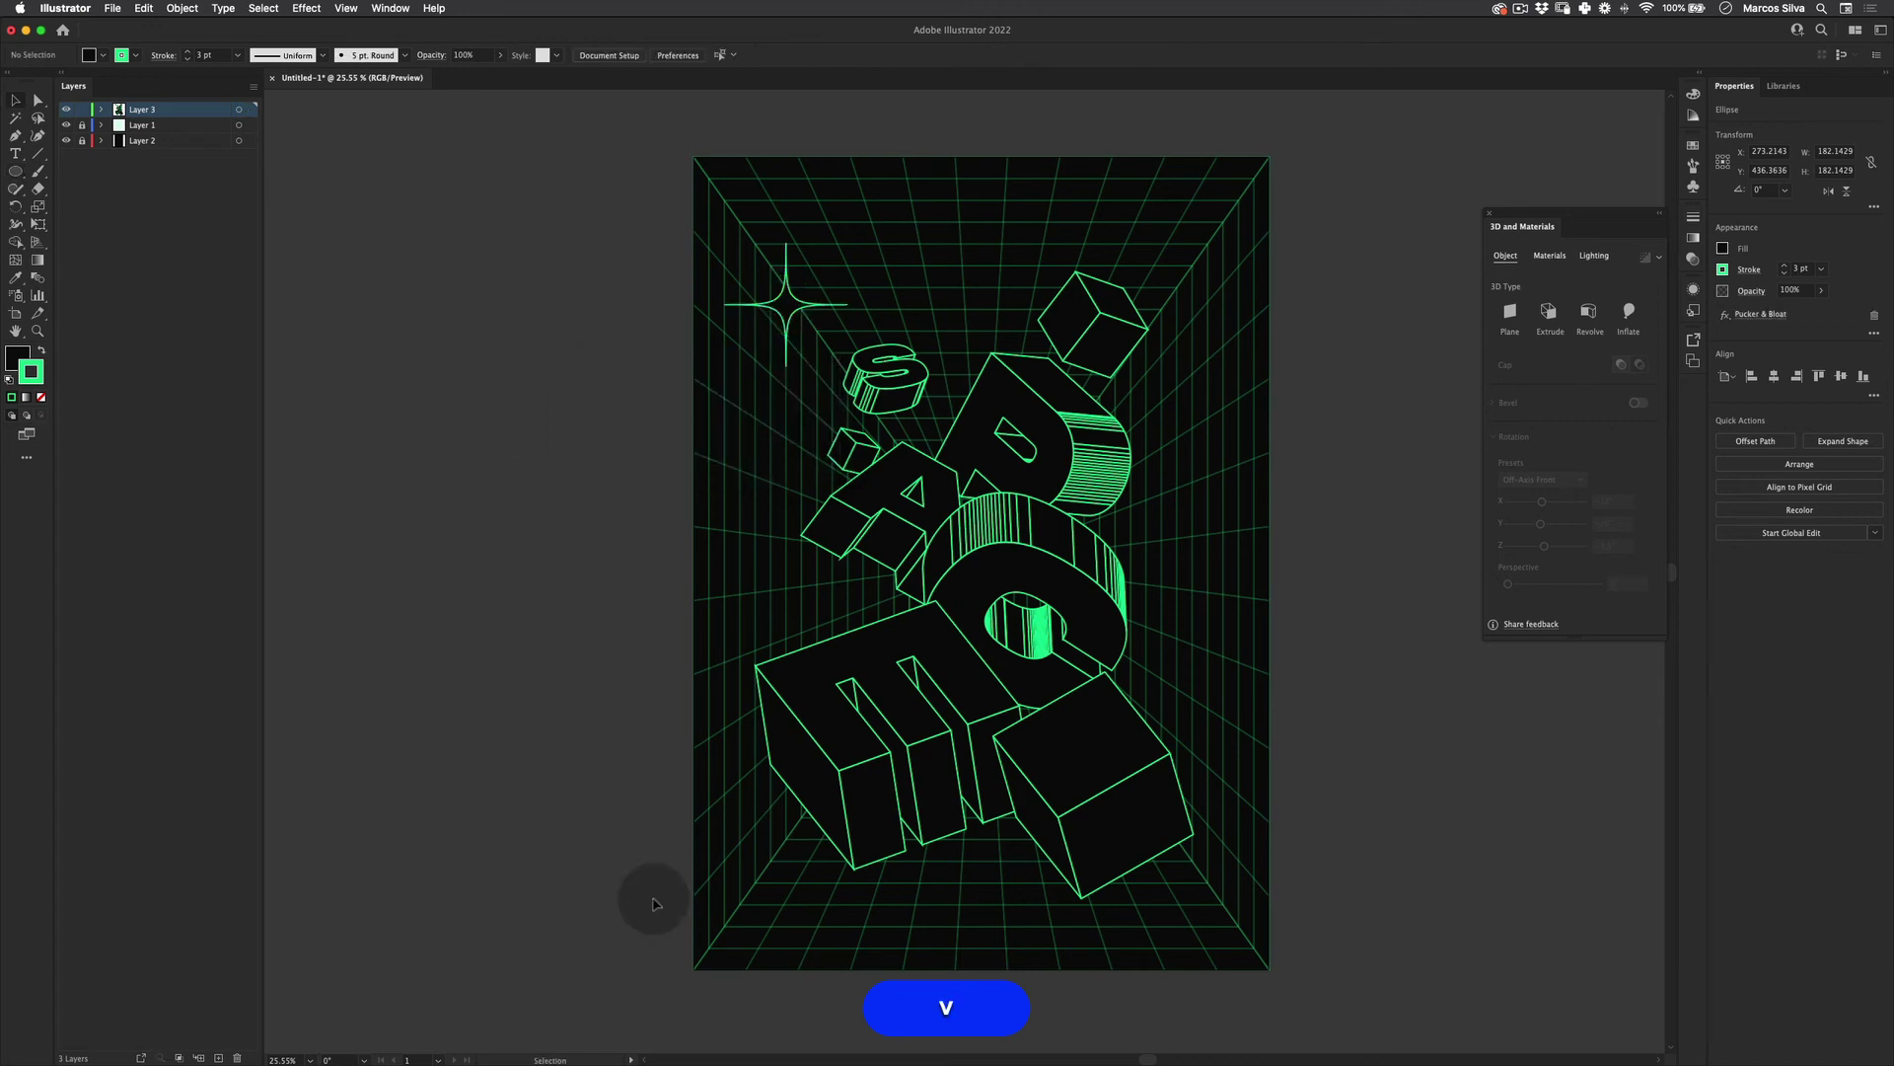
Move the star to the small cube beside the A, shrink it to about 113 px and rotate it
left_click_drag(787, 304, 902, 470)
key("alt+shift+e")
key("v")
left_click(664, 592)
Duplicate the small star onto the right corner of the cube above the P
key("z")
left_click_drag(870, 395, 965, 371)
key("v")
left_click_drag(836, 424, 1054, 259)
key("z")
key("v")
left_click(572, 563)
key("v")
key("v")
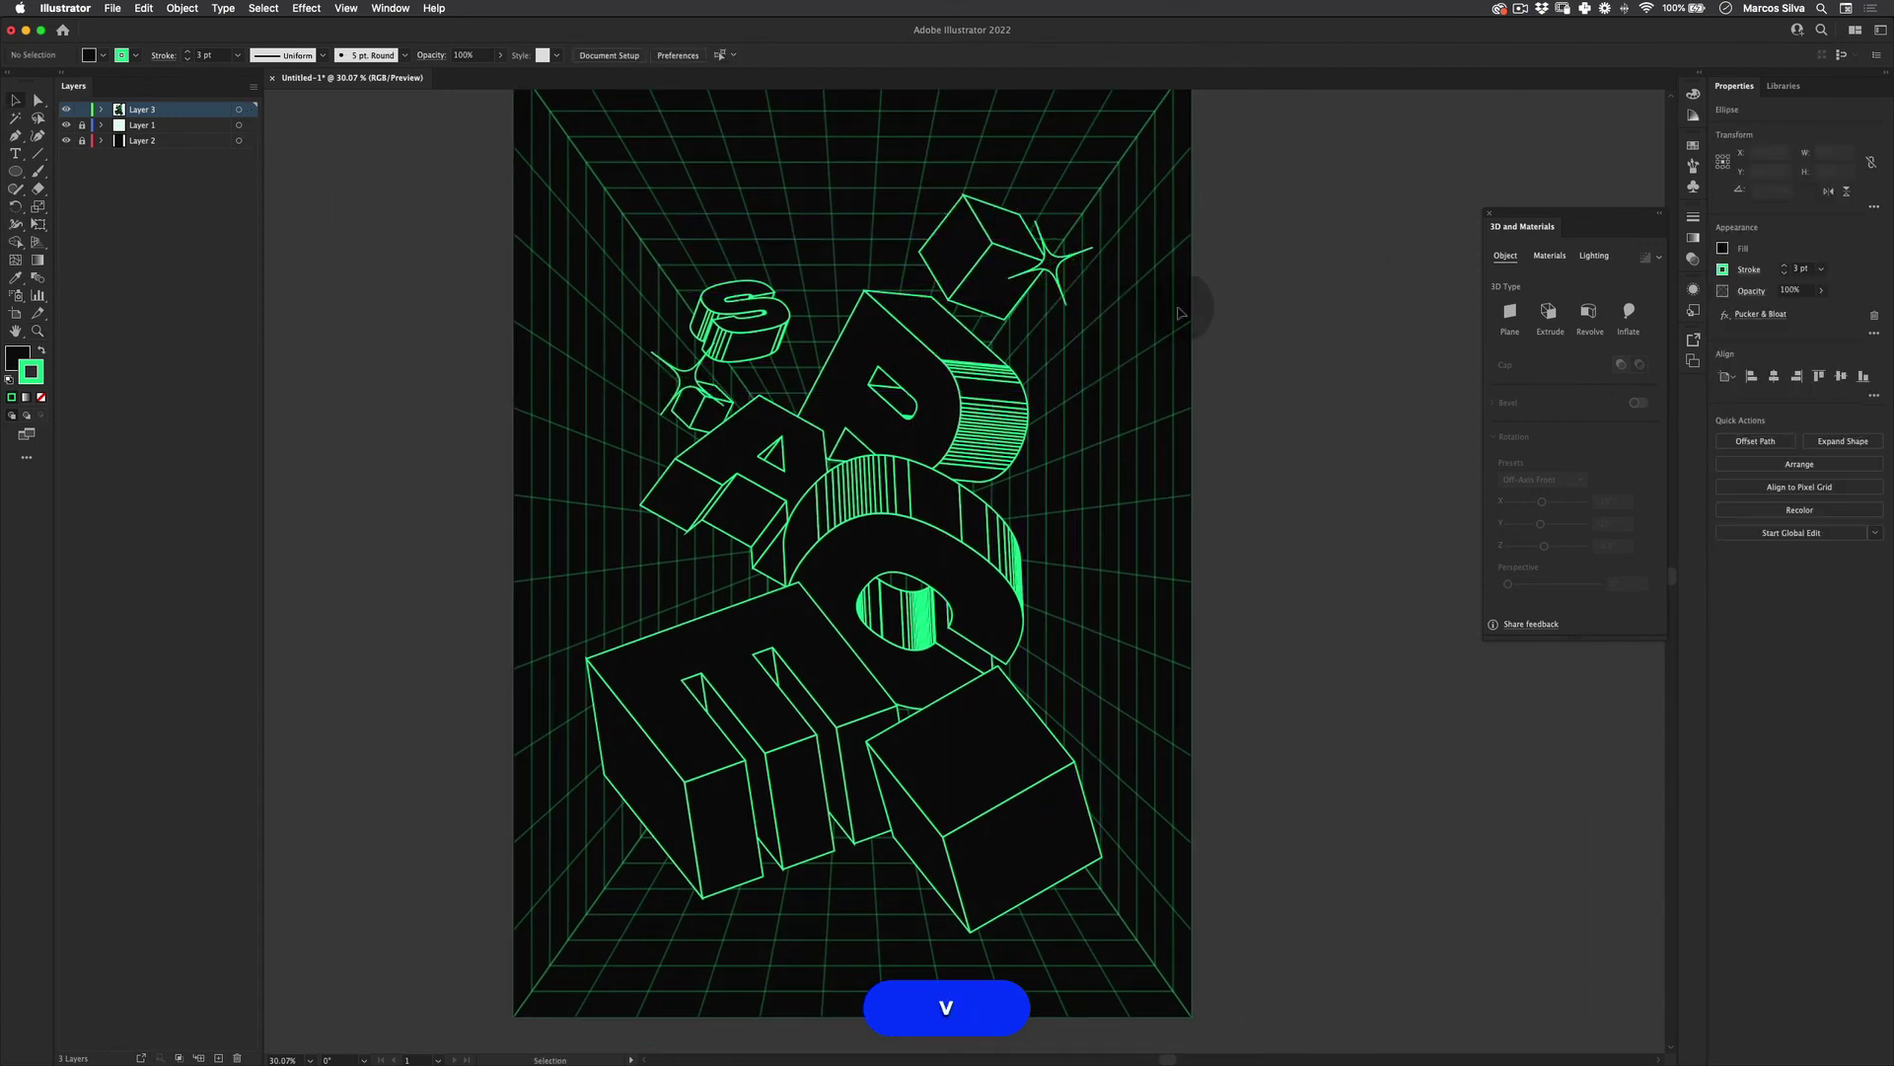
Place another copy of the star on the lower front corner of the E and rotate it to a different angle
scroll(1177, 313, "down", 3)
left_click_drag(1061, 194, 689, 727)
key("e")
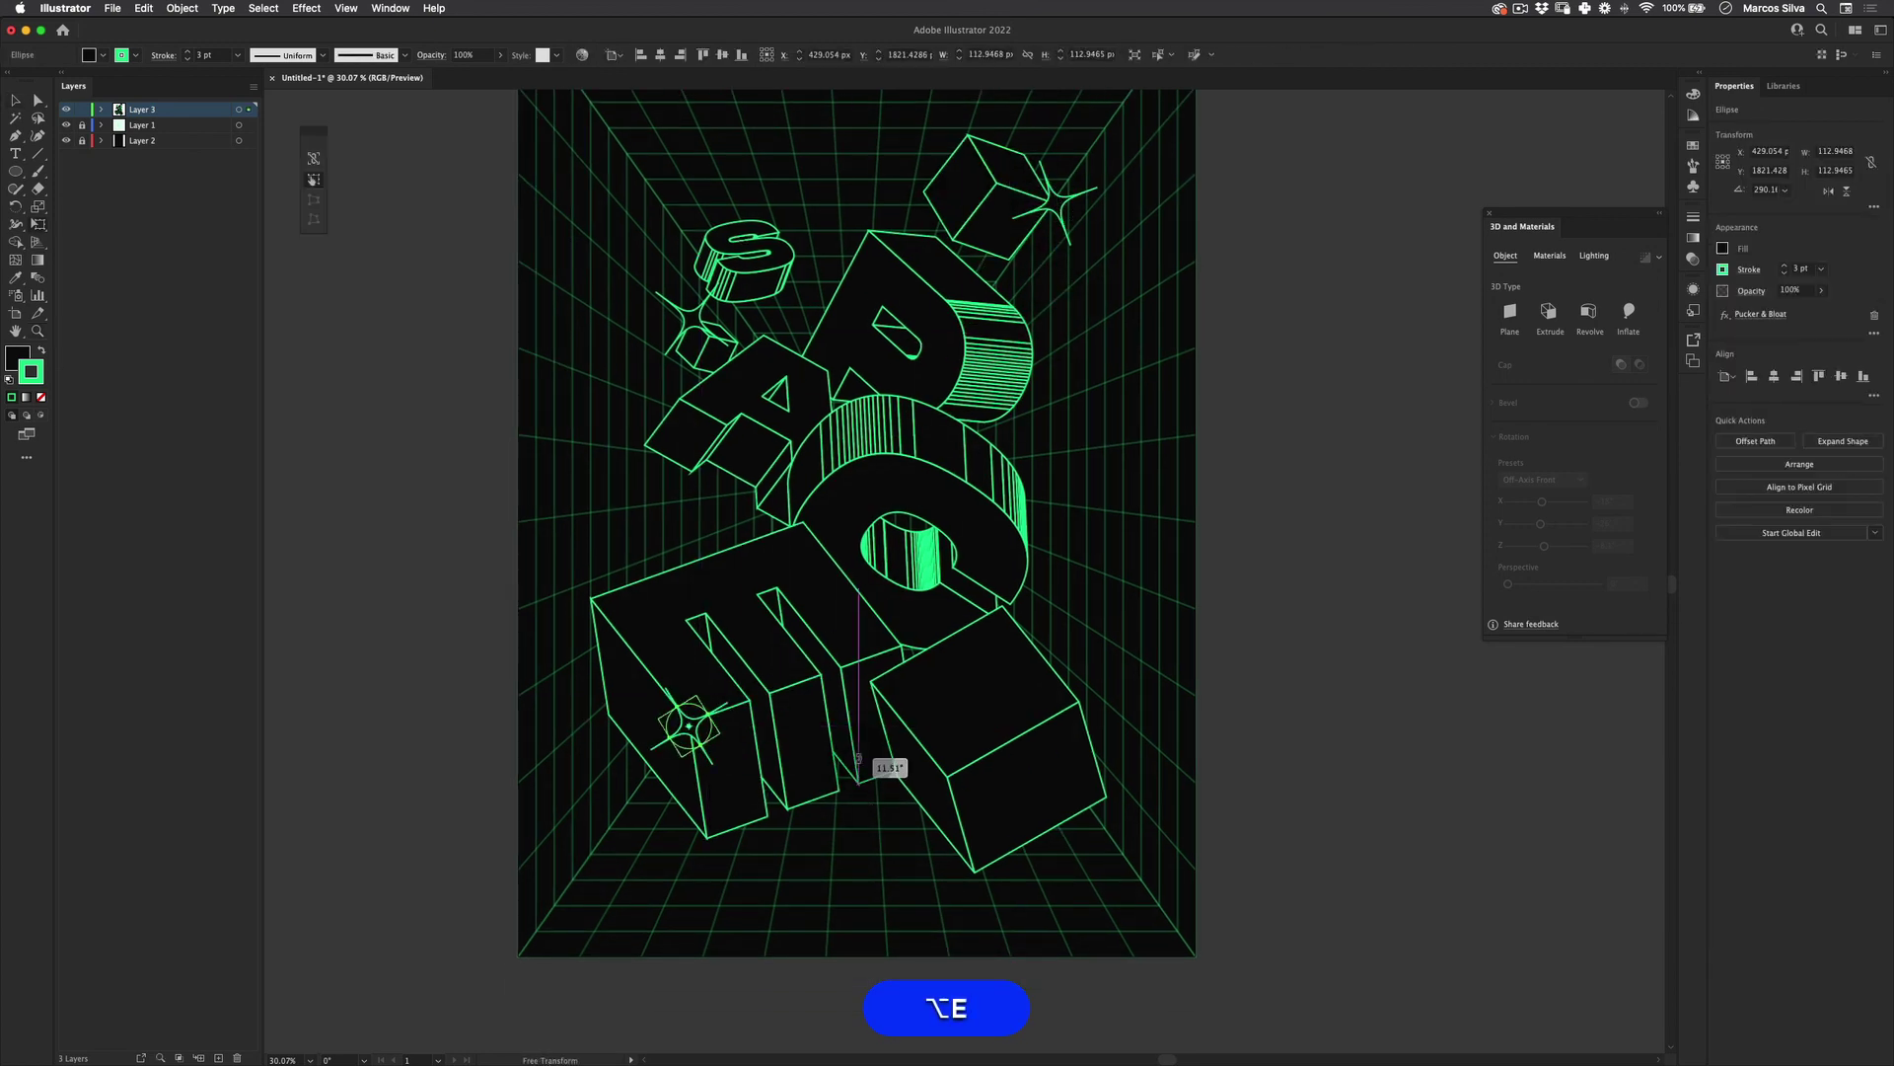
key("v")
left_click_drag(858, 759, 761, 782)
left_click(302, 810)
left_click(699, 742)
key("e")
key("v")
left_click(699, 742)
key("e")
key("v")
left_click(443, 859)
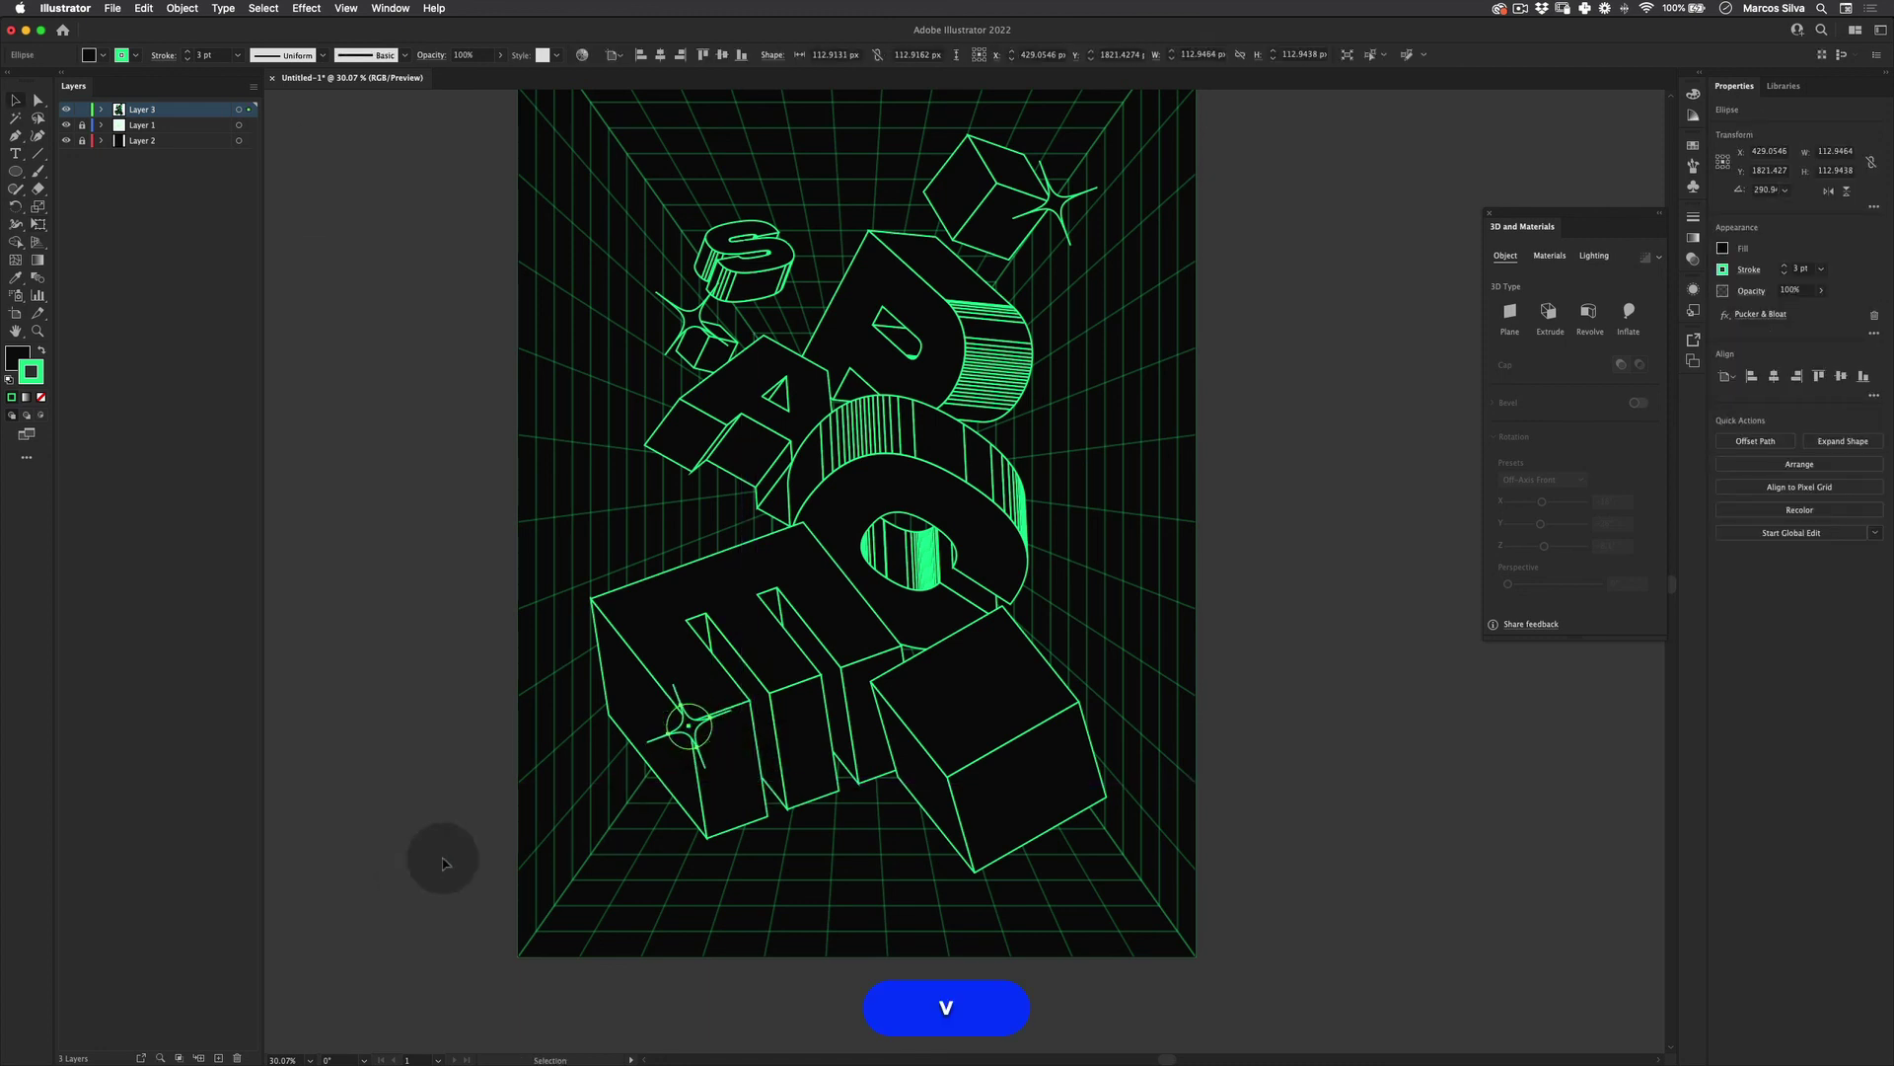
Duplicate the star from the E to the spot where the A, P and C meet
left_click_drag(689, 728, 839, 409)
key("z")
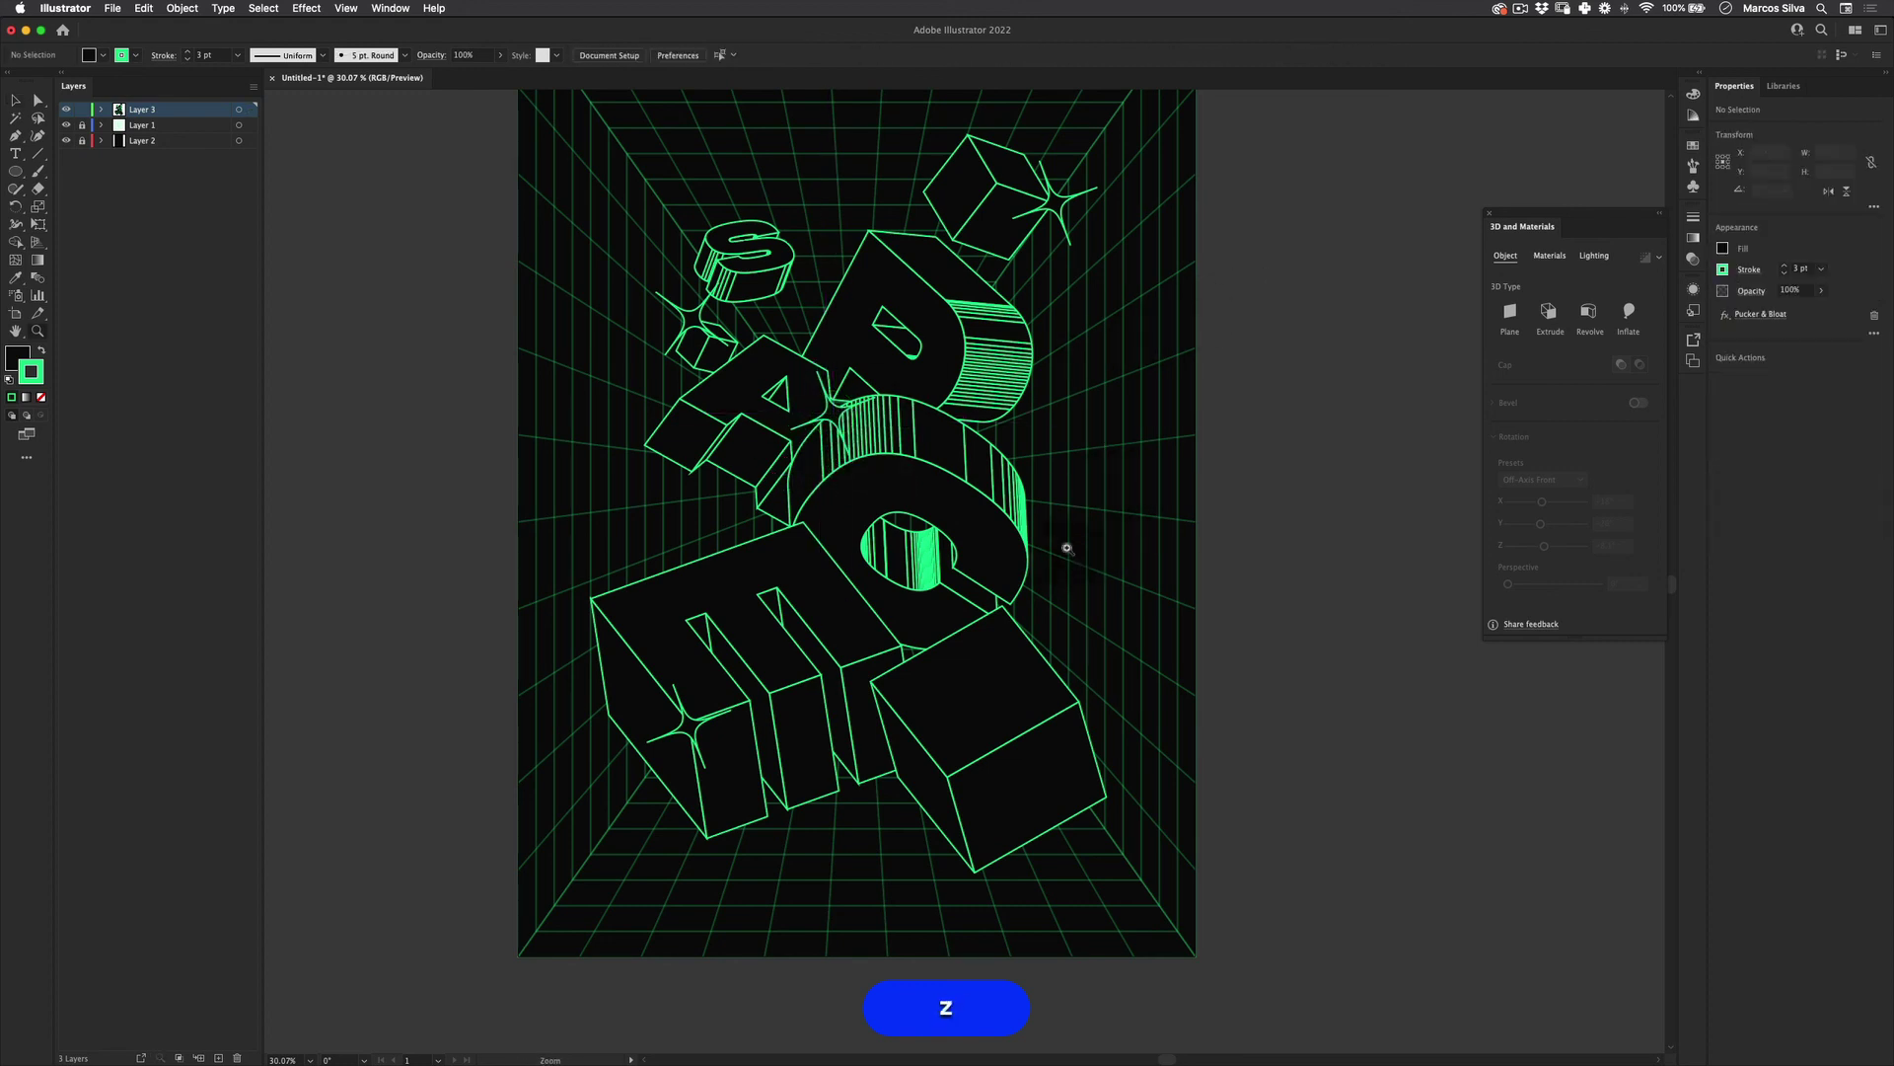
scroll(1066, 547, "down", 3)
Try a white #FFFFFF stroke on all four stars
key("v")
left_click(1059, 275)
left_click(795, 385, "shift")
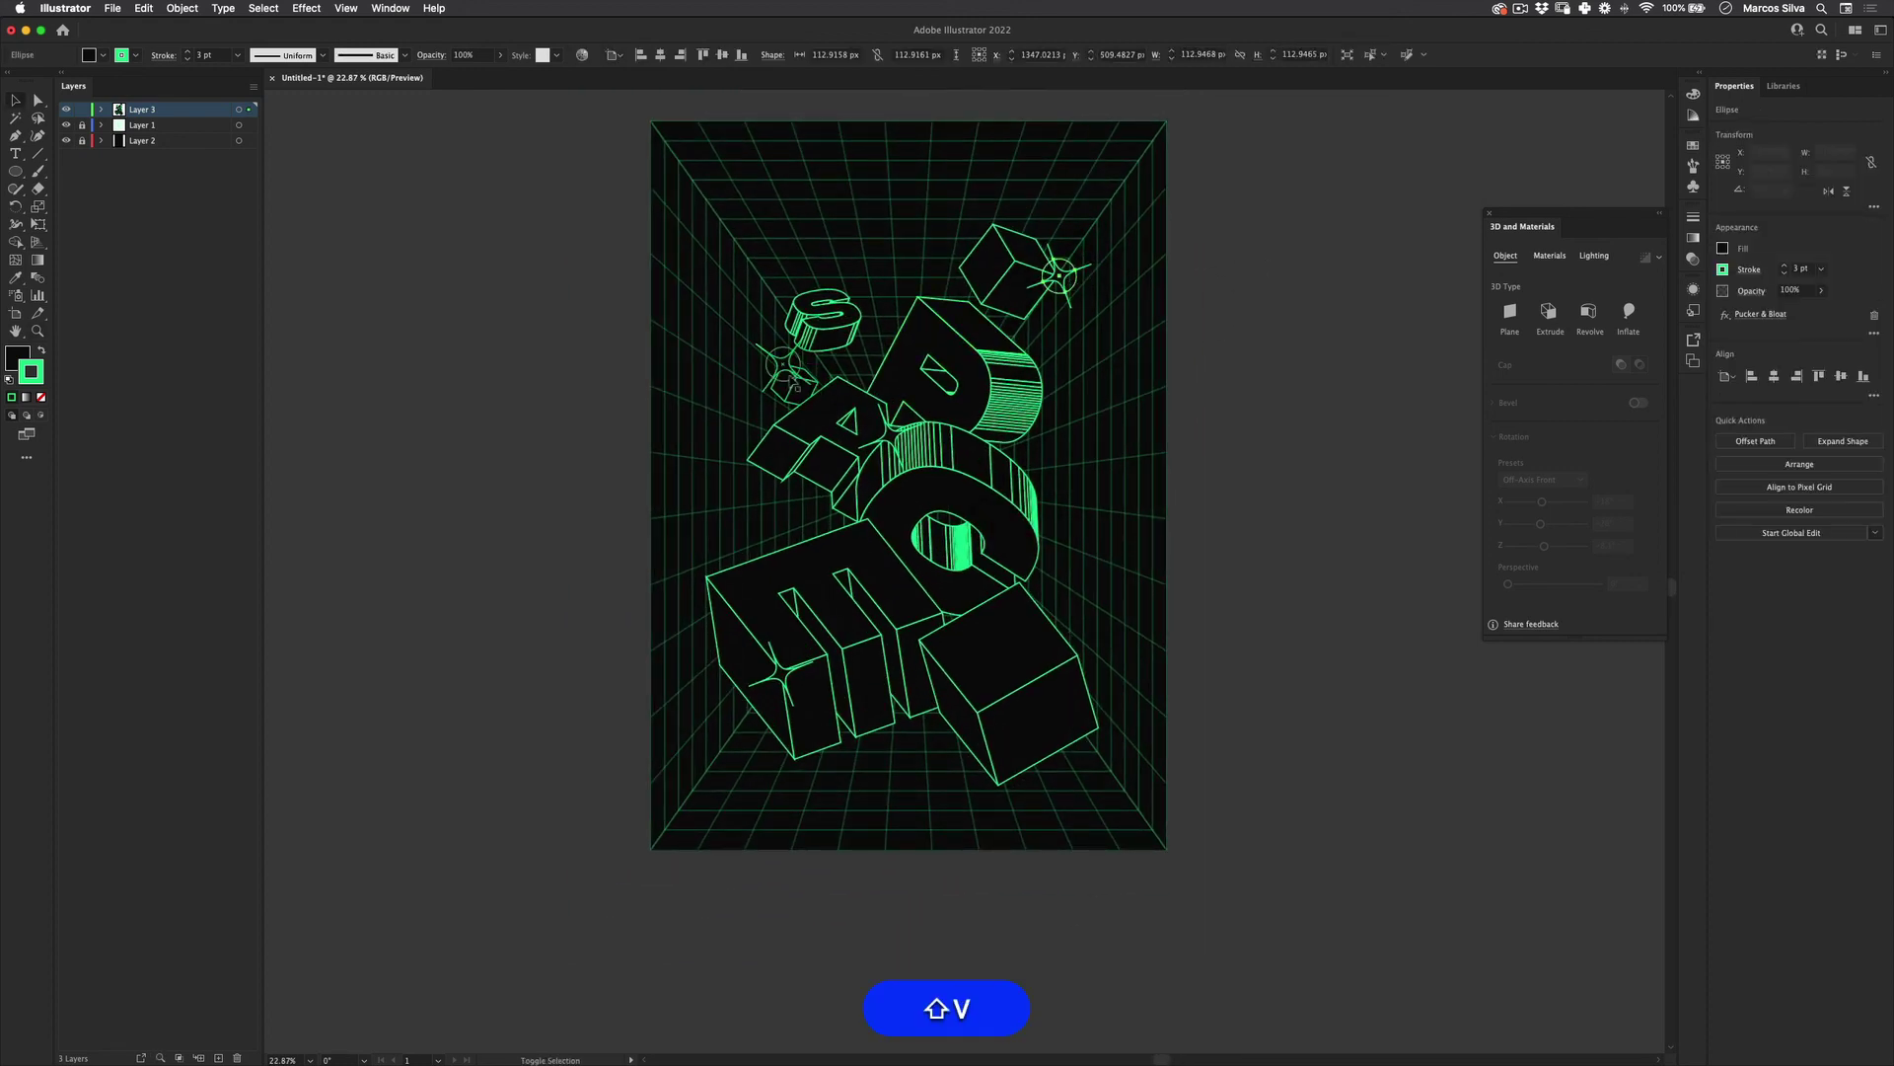
left_click(890, 434, "shift")
left_click(780, 673, "shift")
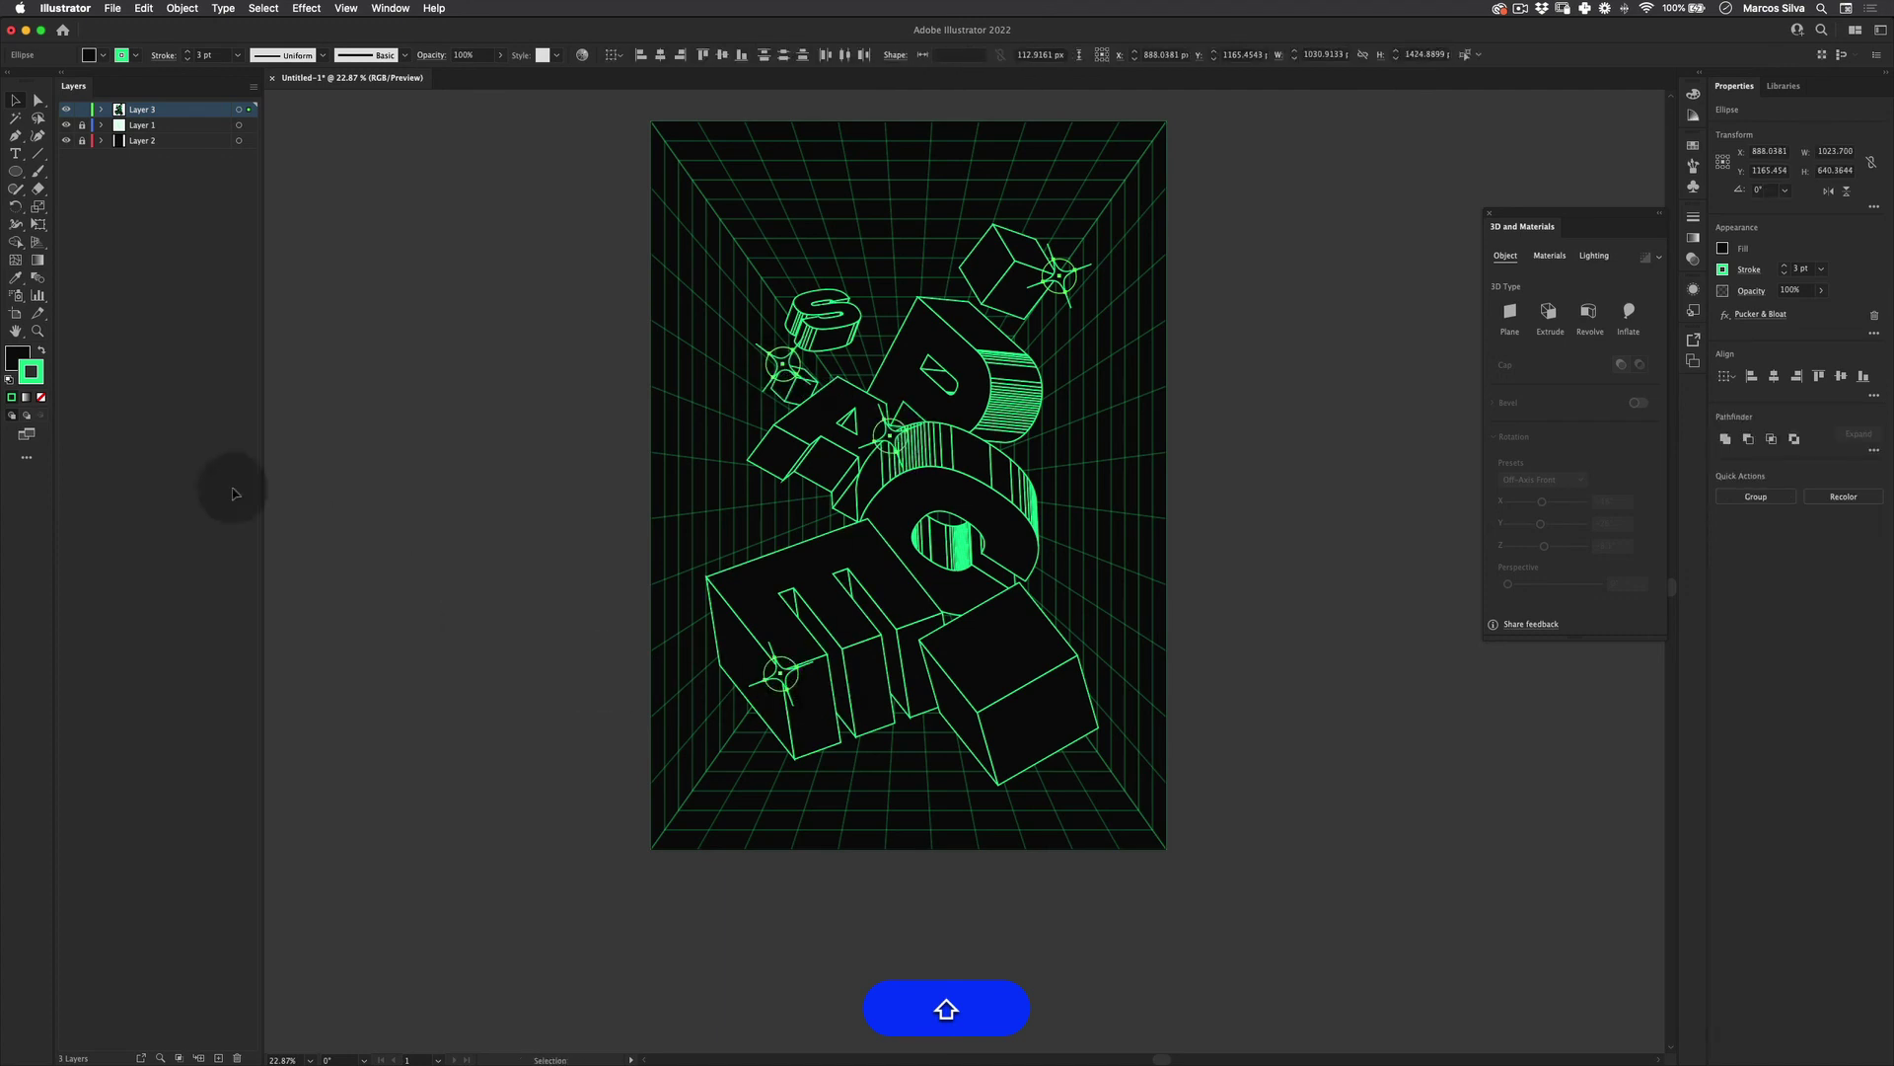
double_click(30, 371)
type("ffffff")
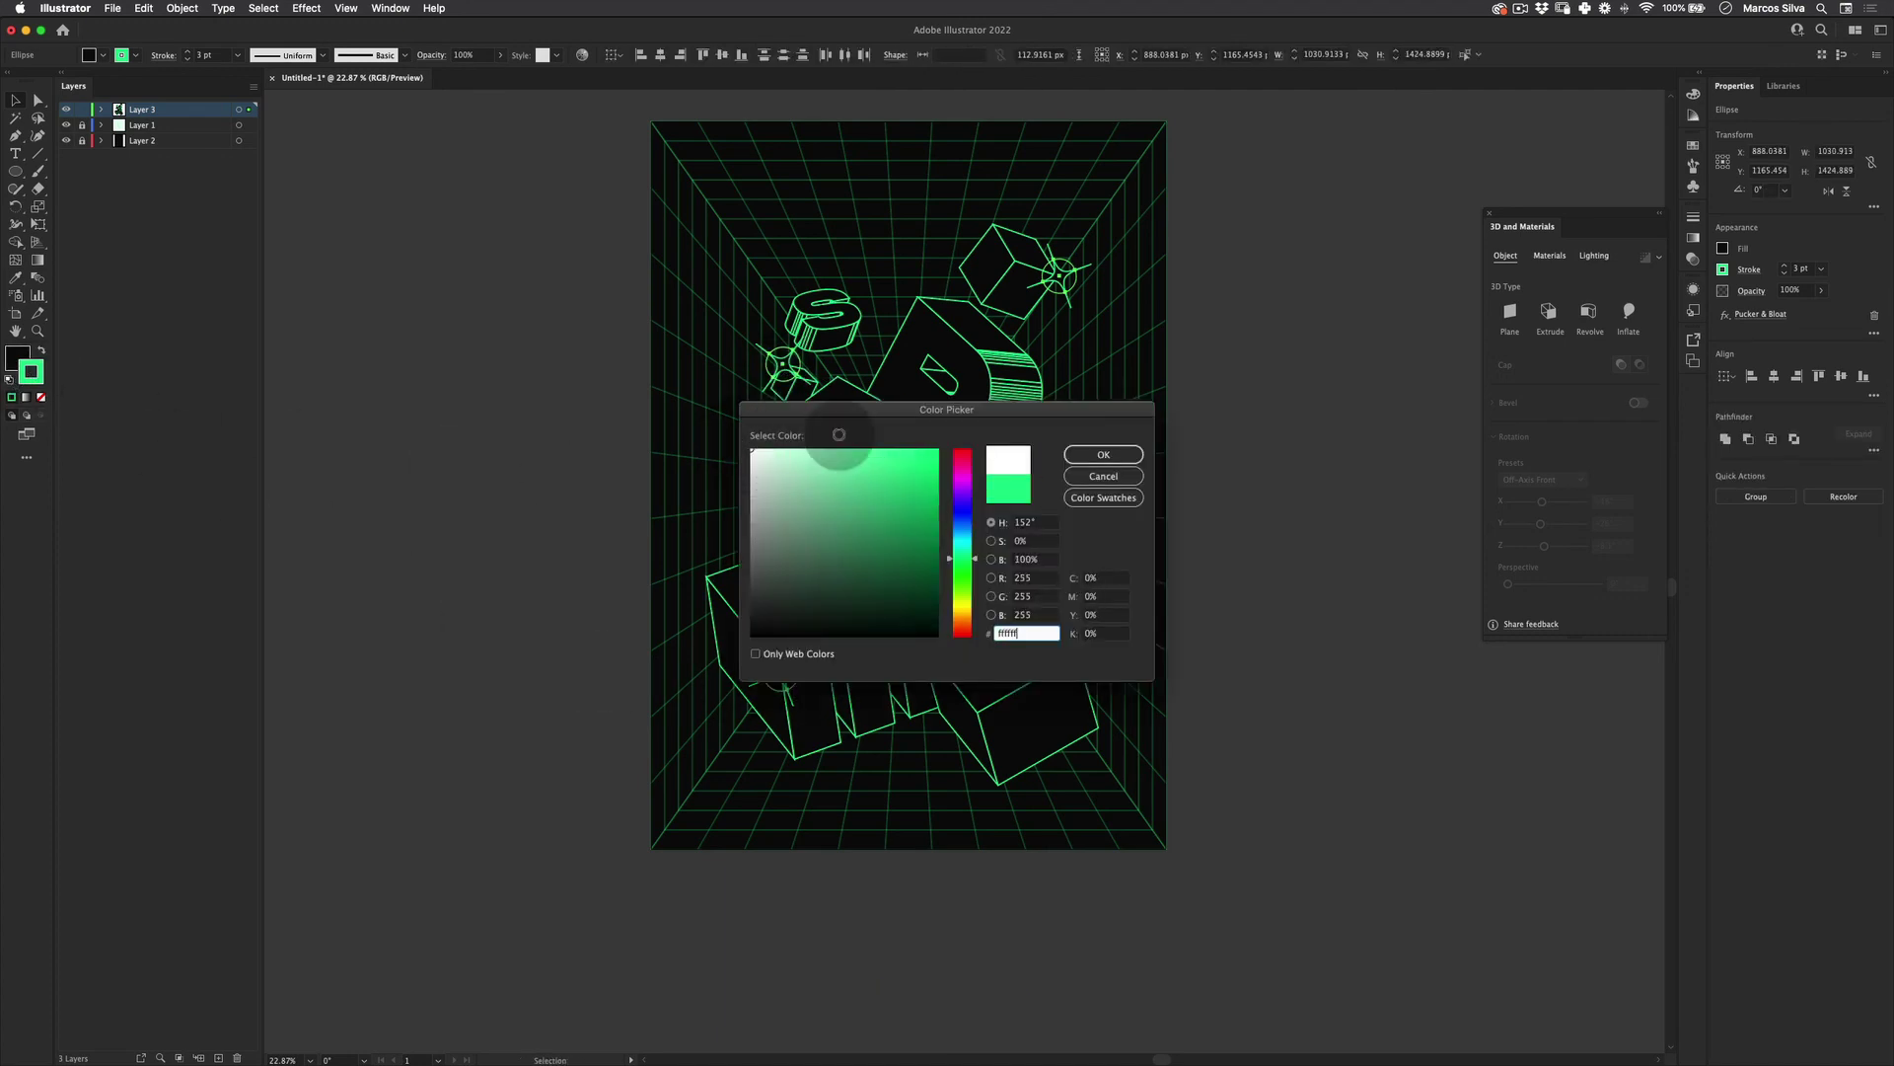
left_click(1075, 452)
key("v")
left_click(1296, 343)
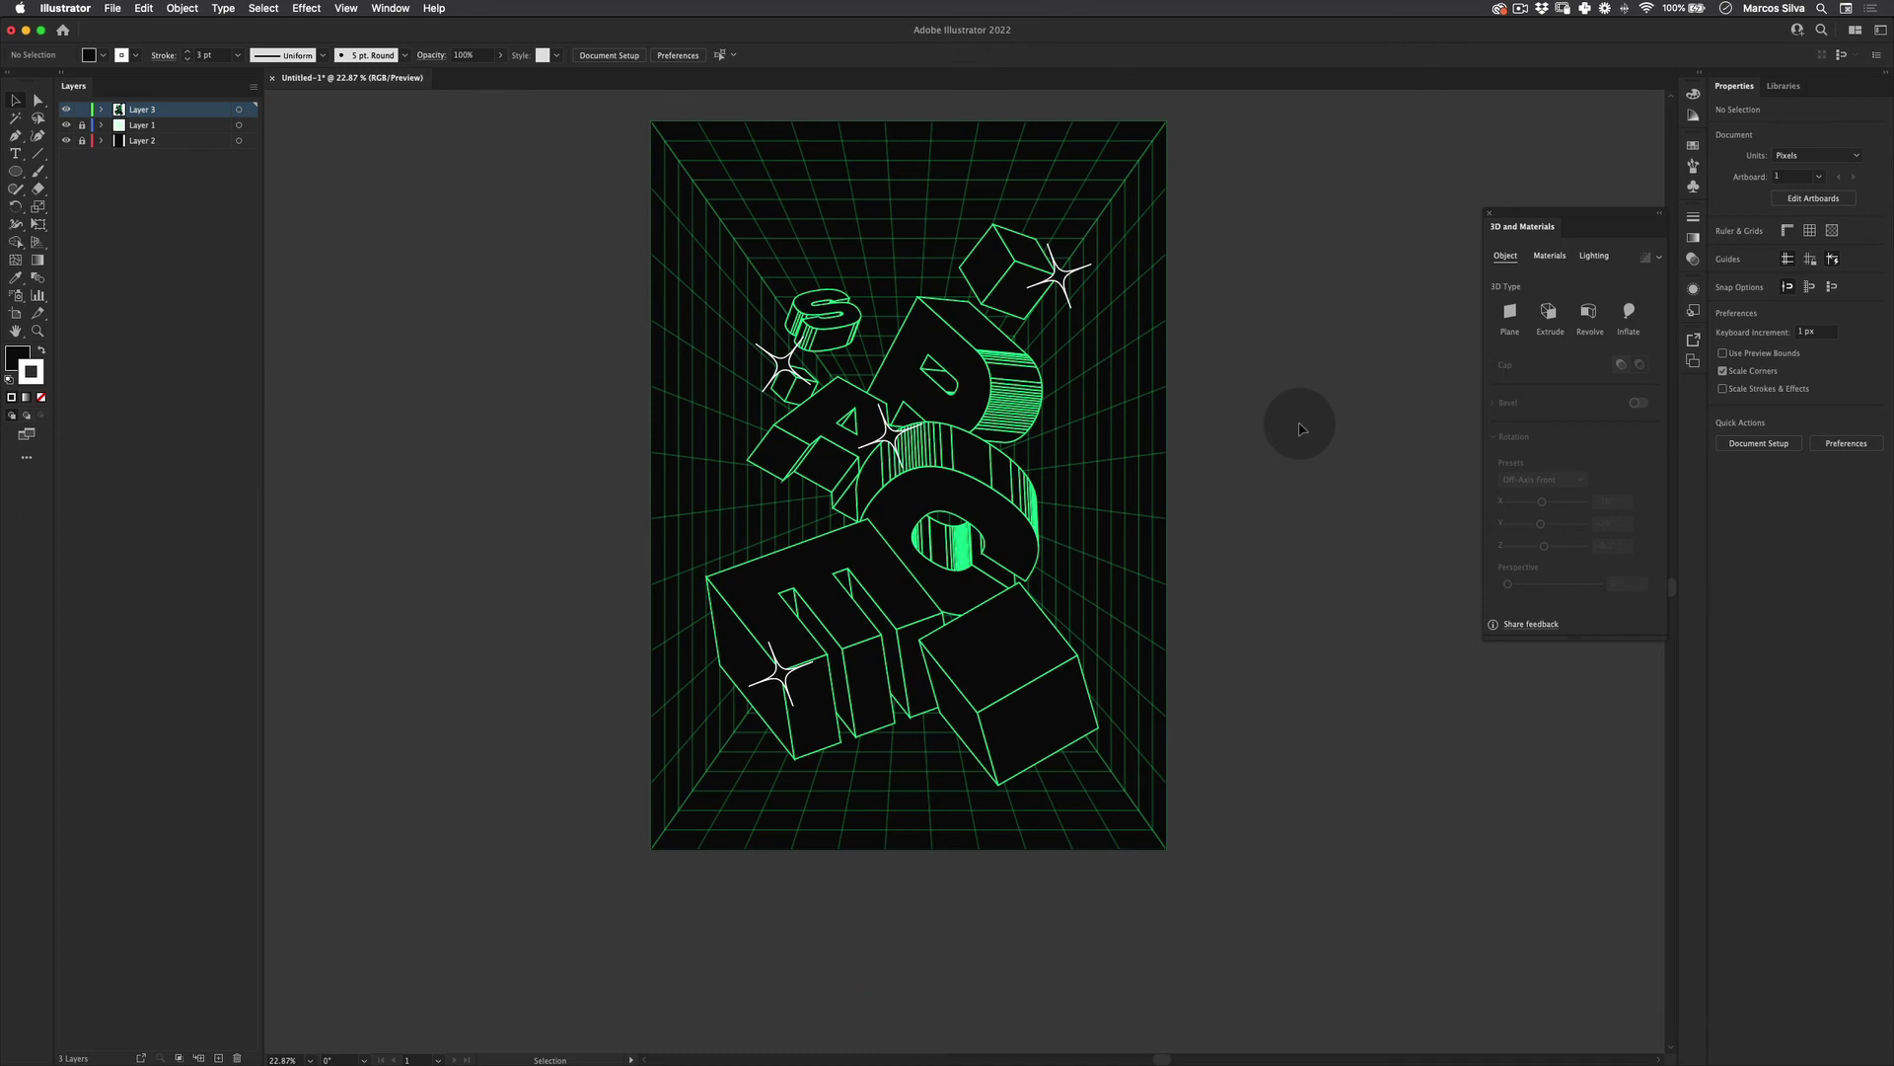
Undo the stroke colour change on the four stars and deselect them
key("super+z")
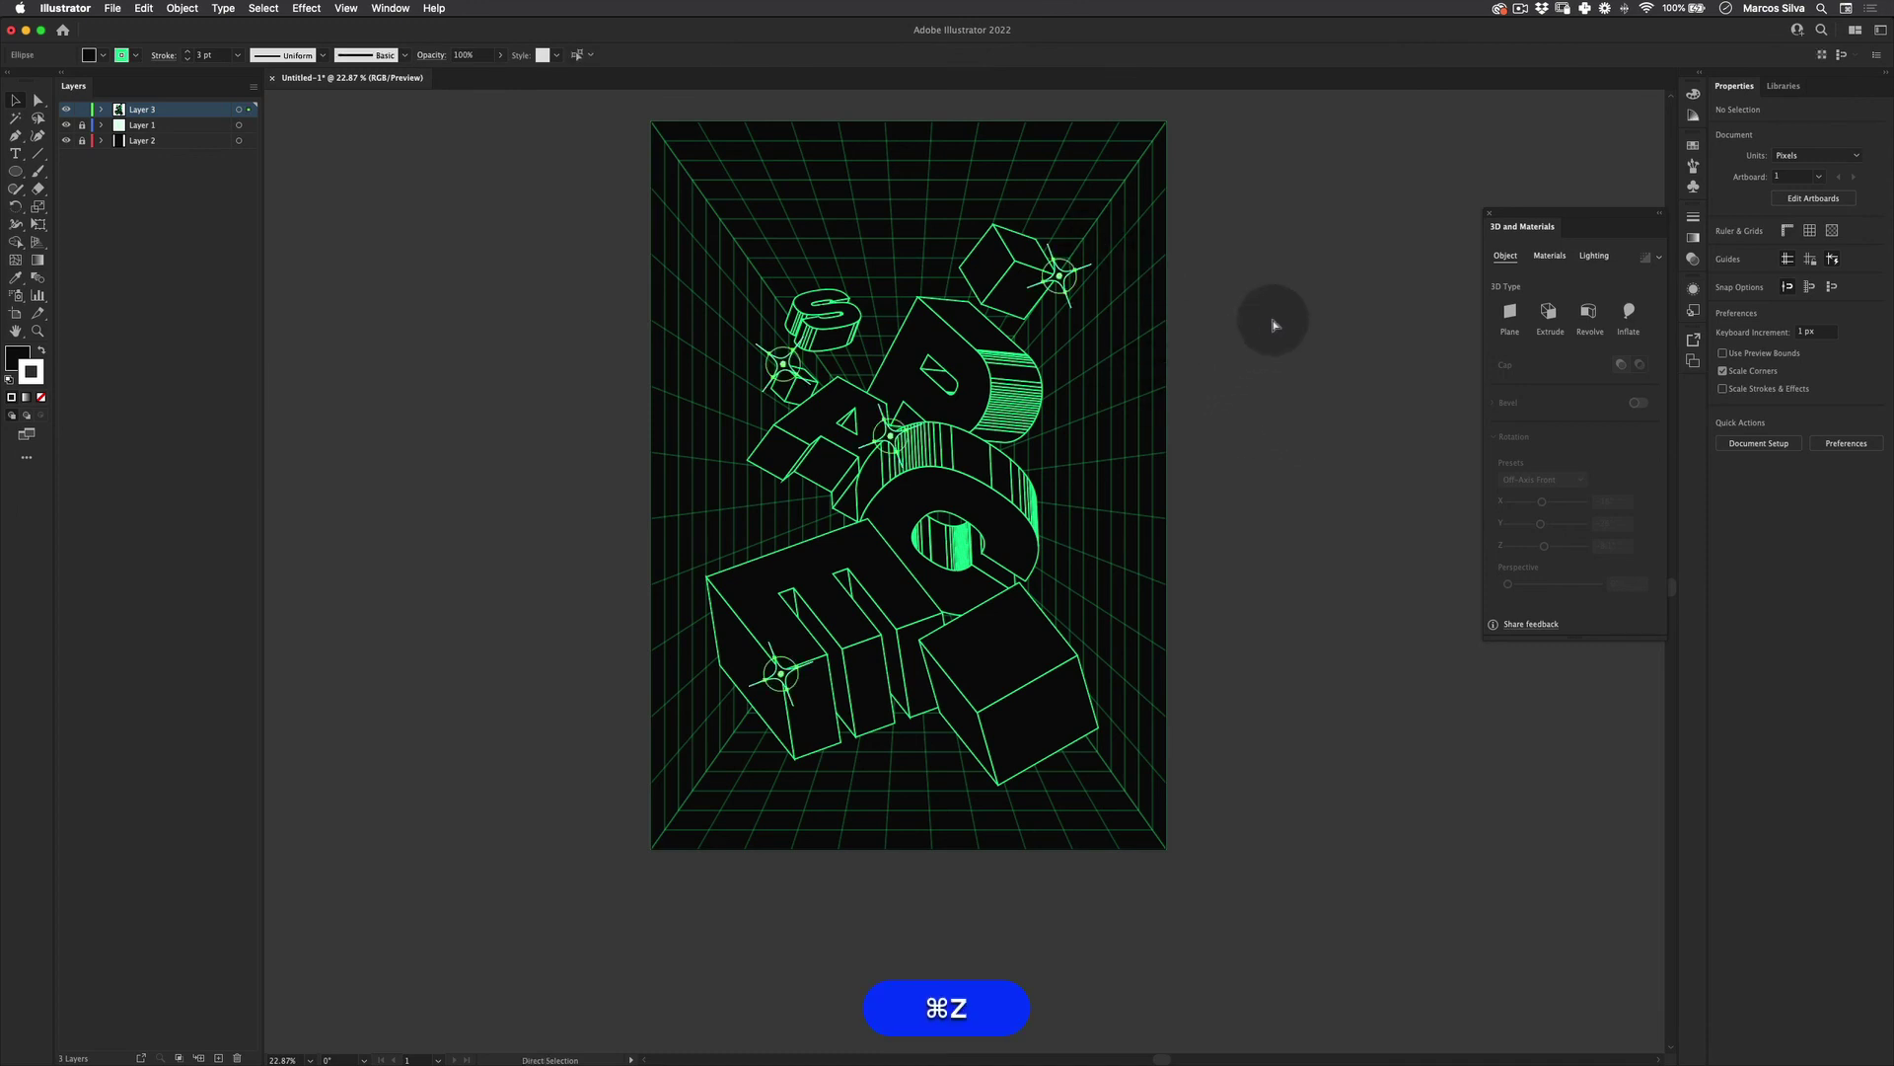
key("super+v")
key("v")
left_click(1137, 566)
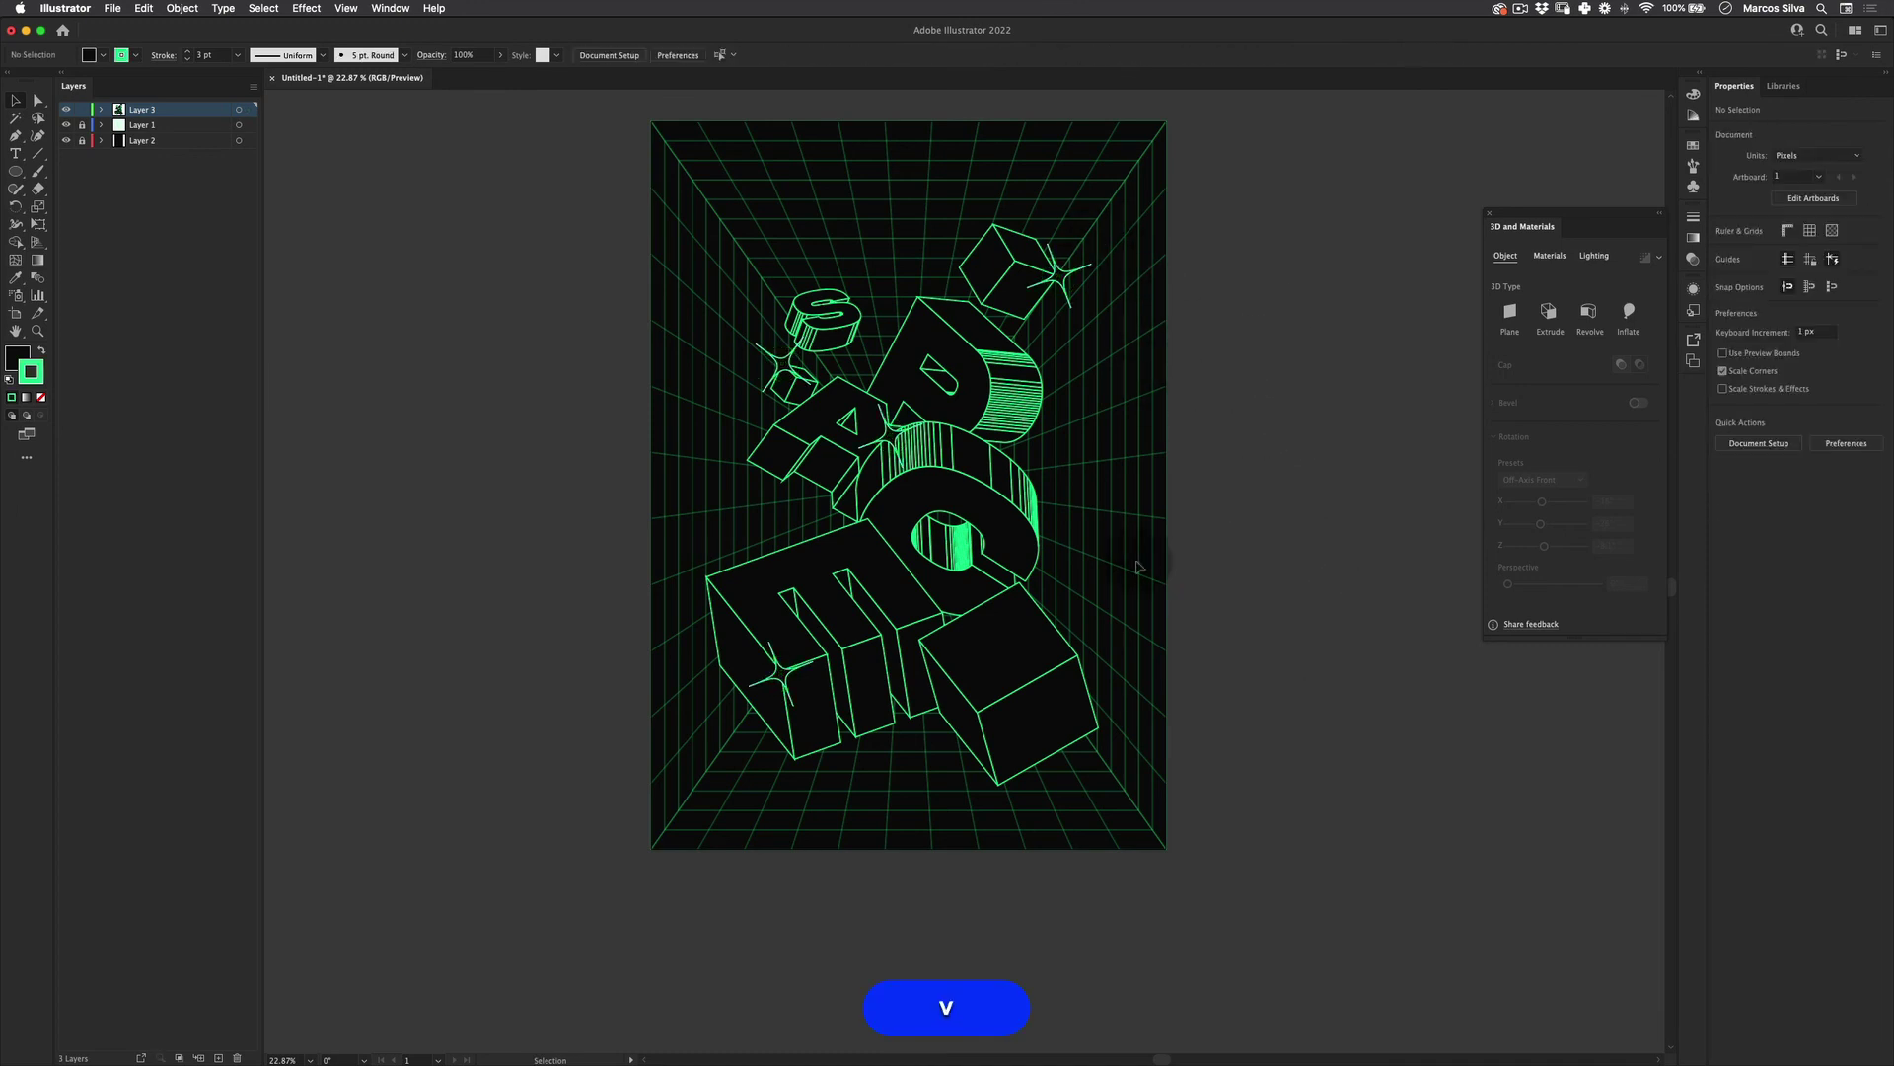
Move the S down and to the right, closer to the P and A
key("space")
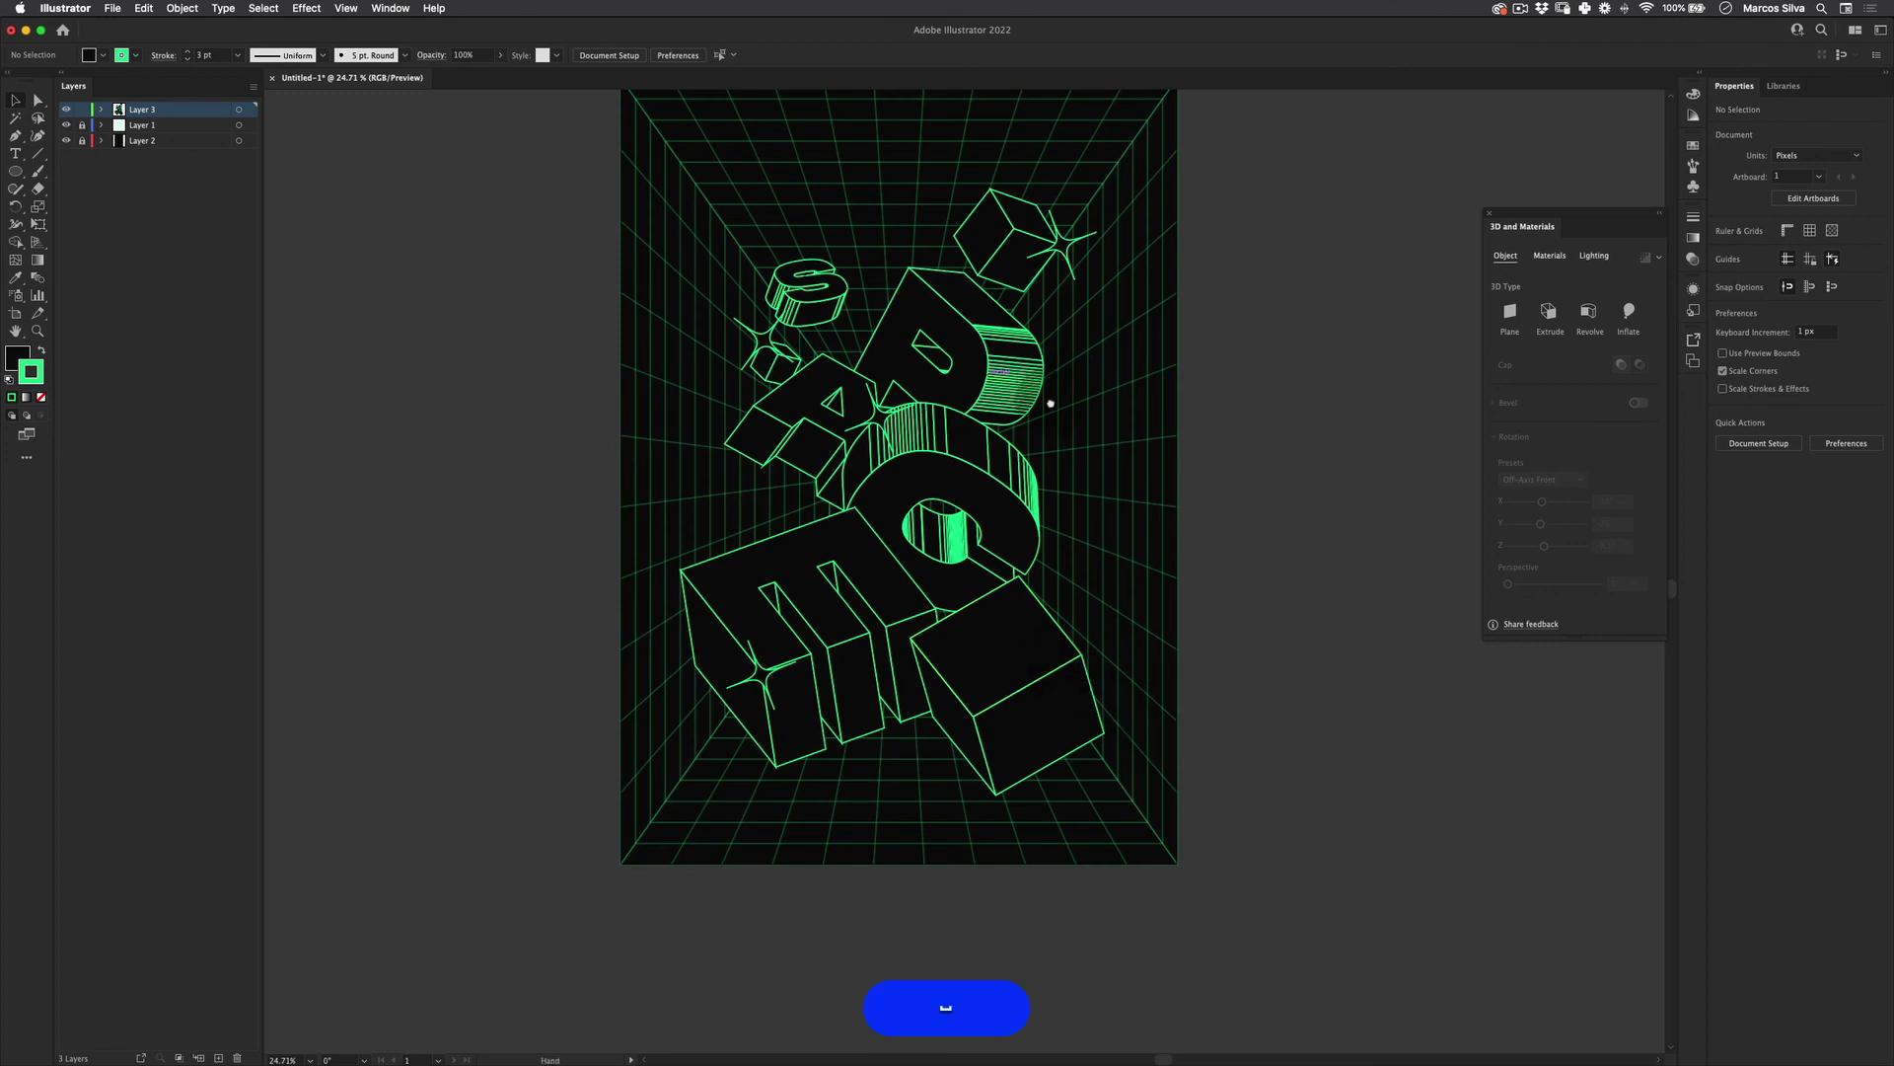
scroll(1125, 499, "up", 1)
key("v")
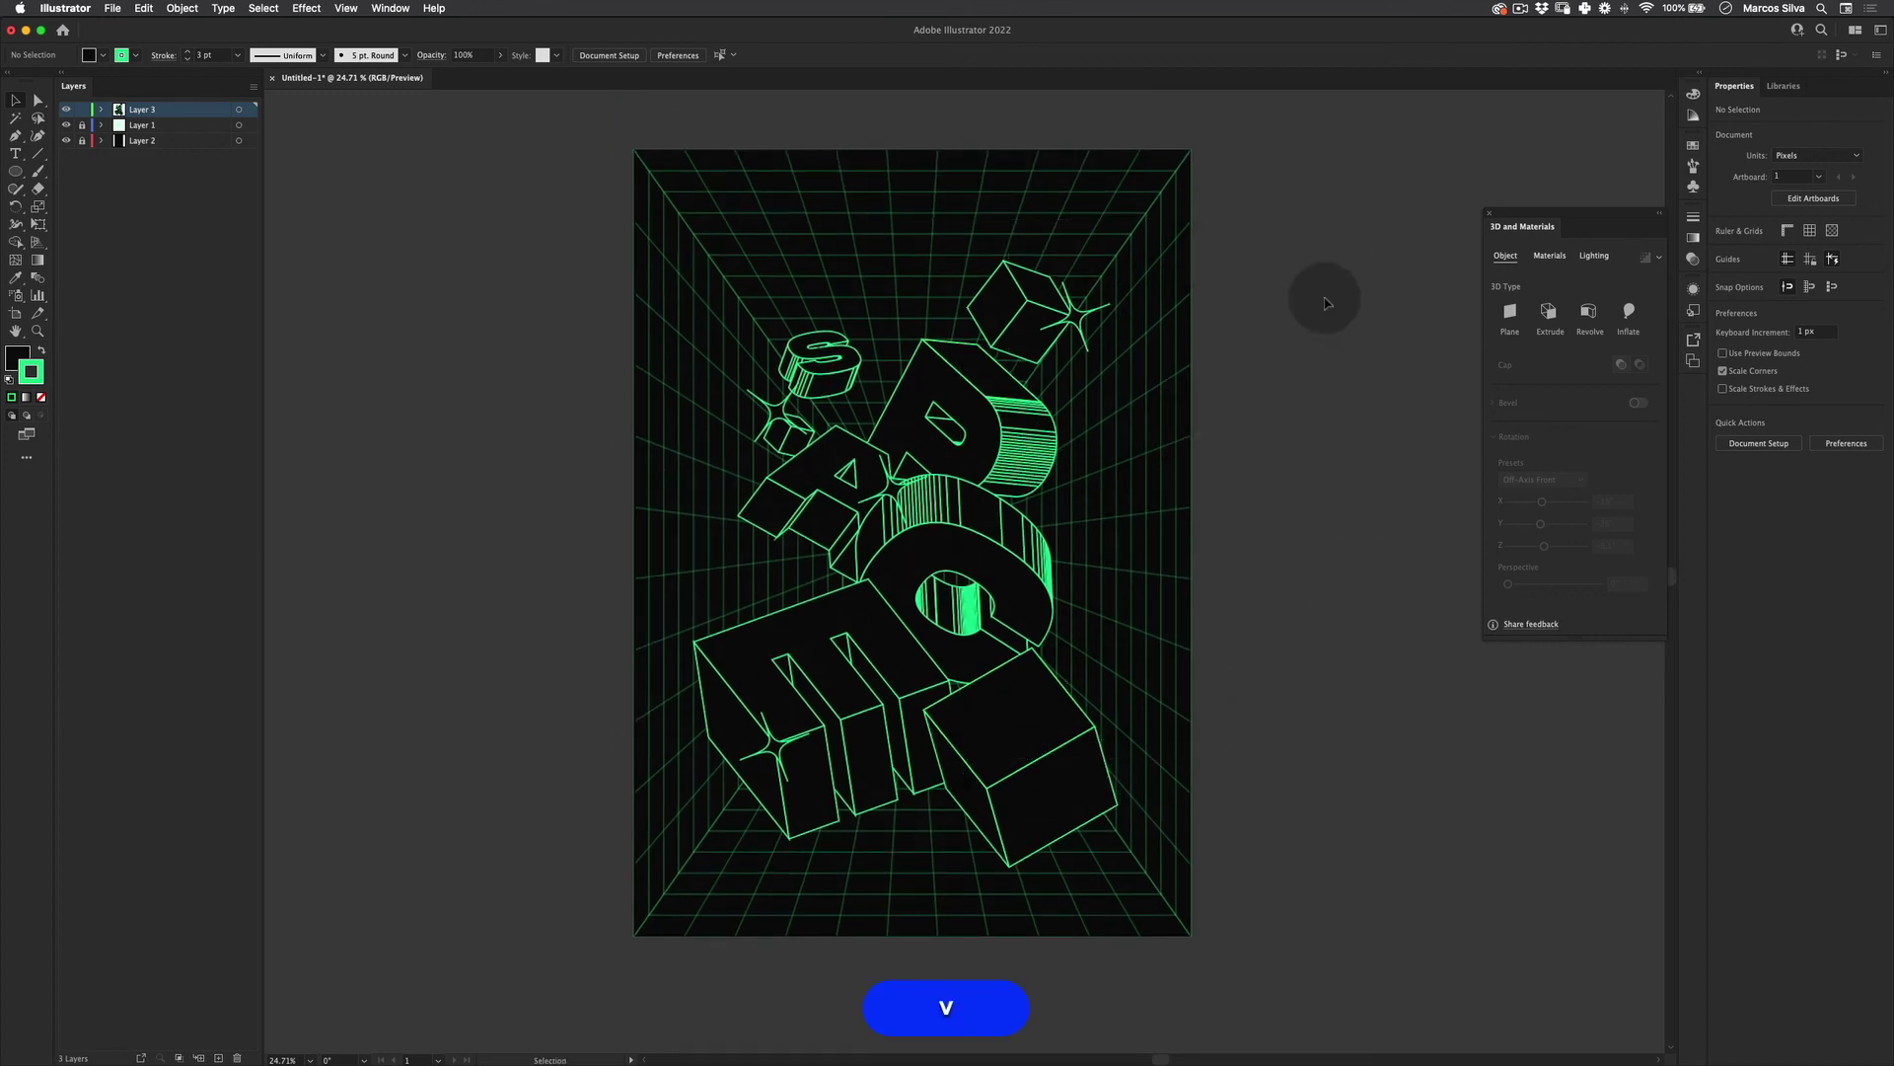
left_click_drag(885, 378, 910, 418)
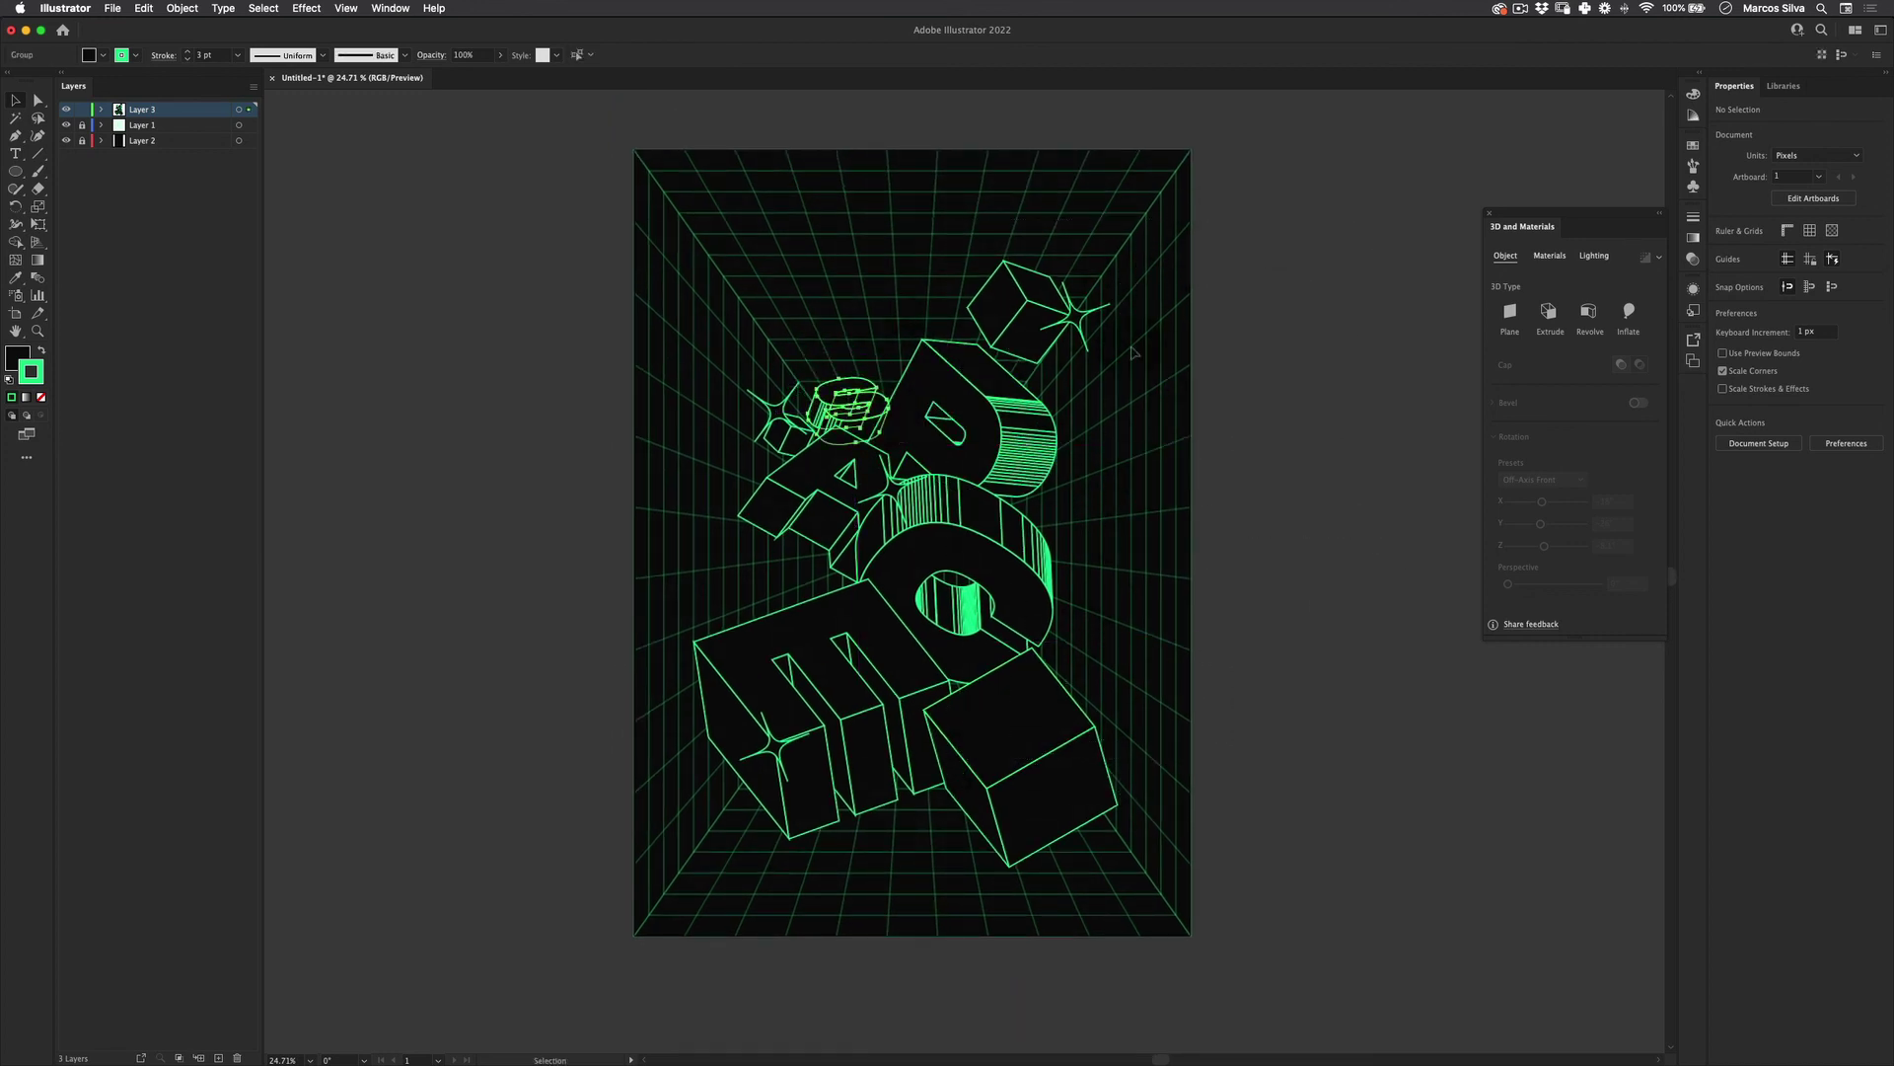
left_click(1267, 459)
Nudge all letters, cubes and stars together slightly up and left to center the composition on the poster
left_click_drag(1242, 237, 921, 763)
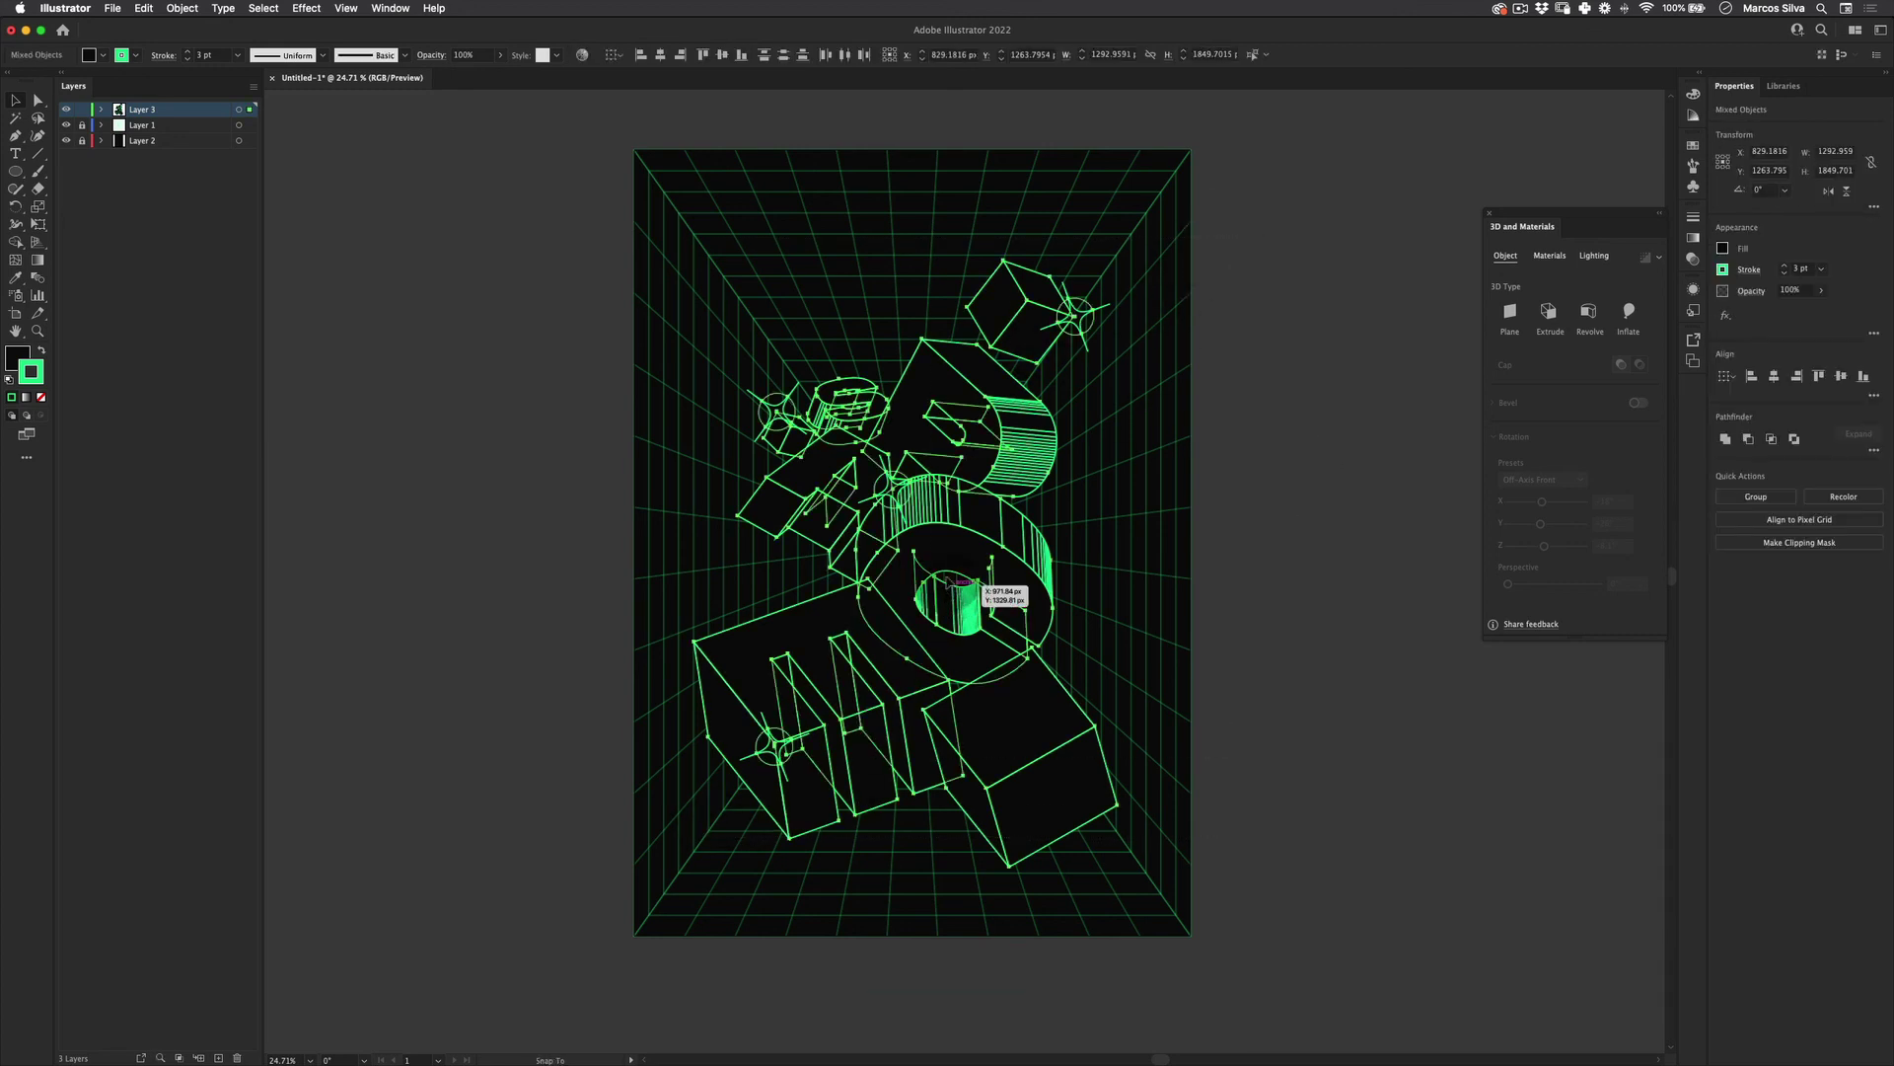
left_click_drag(954, 590, 949, 581)
key("v")
left_click(1295, 382)
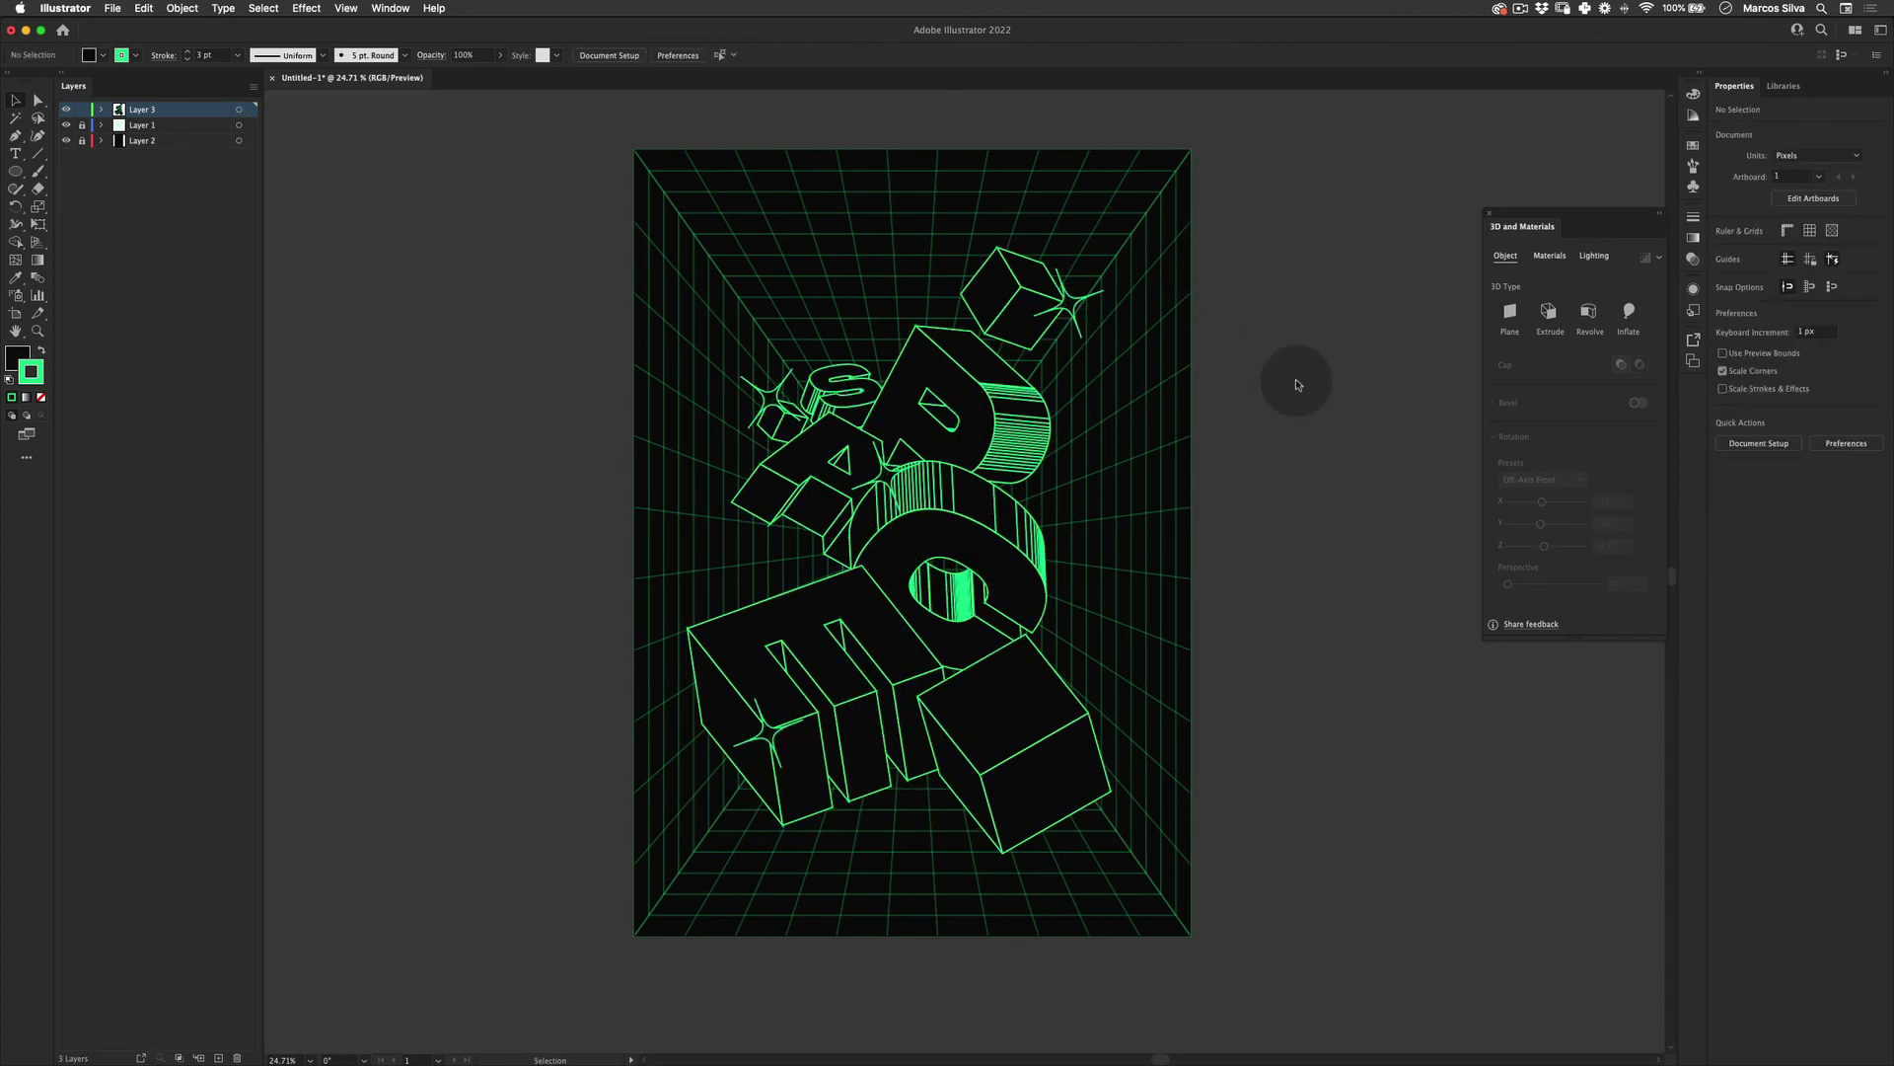